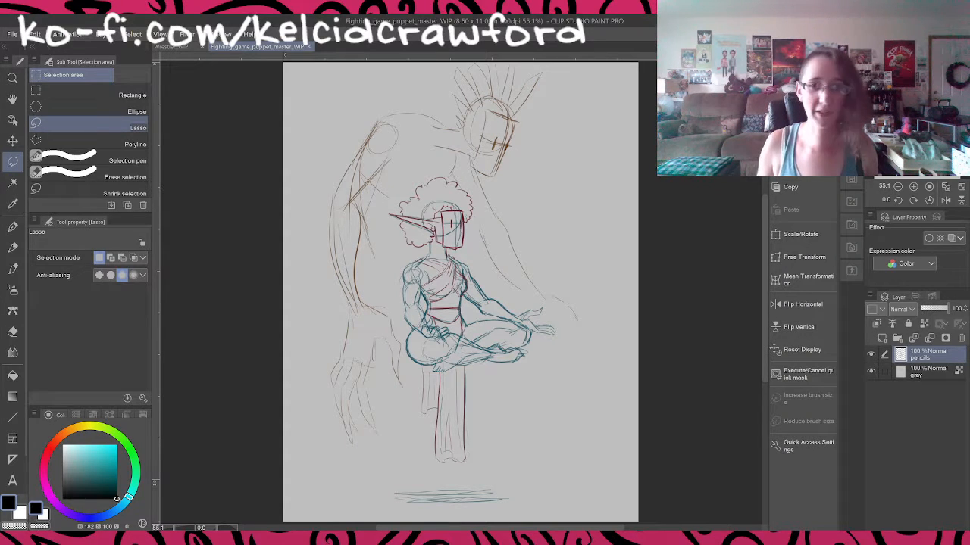
Step: Lower the pencils layer's opacity to 50% and add a new layer named inks above it for inking with the G-pen
scroll(437, 222, "up", 4)
scroll(457, 255, "up", 3)
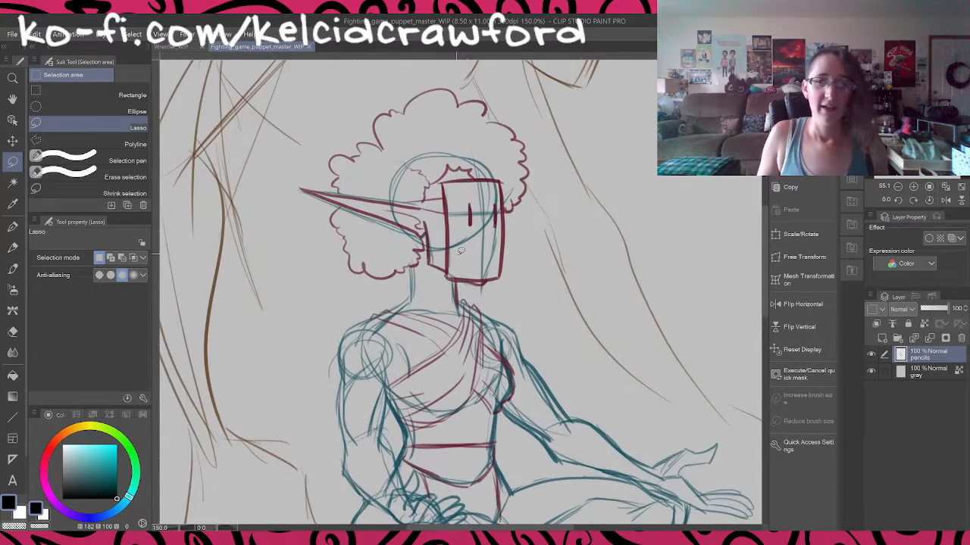
key("p")
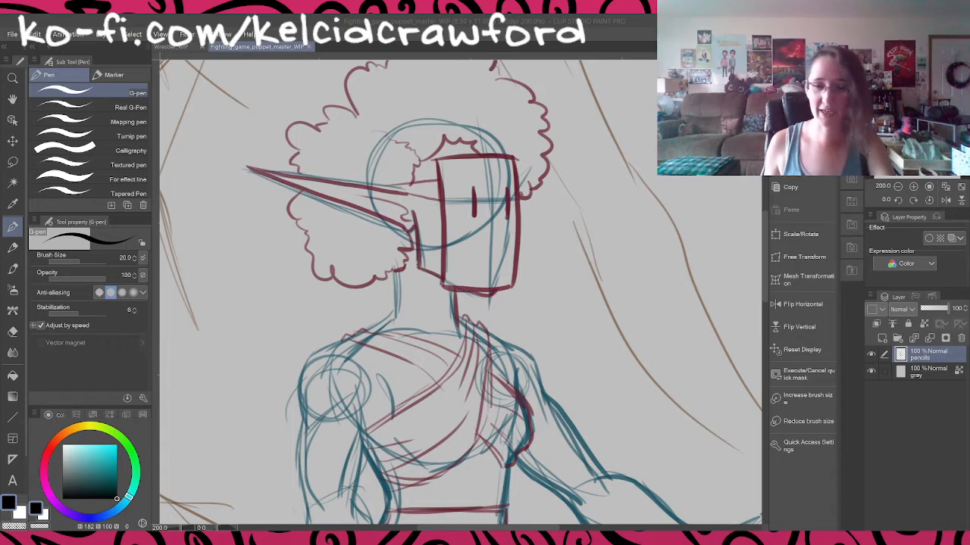
left_click_drag(598, 369, 621, 413)
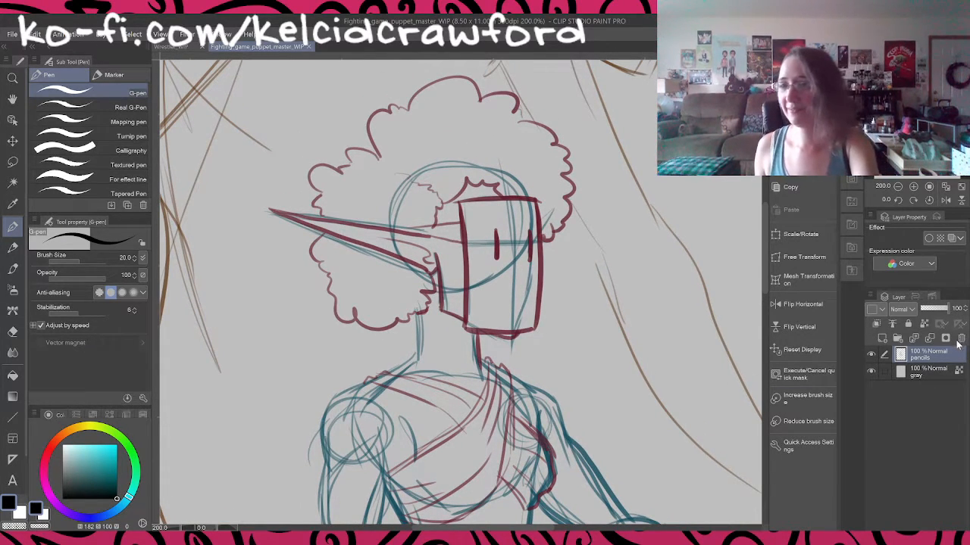
type("50")
key("Return")
key("ctrl+shift+n")
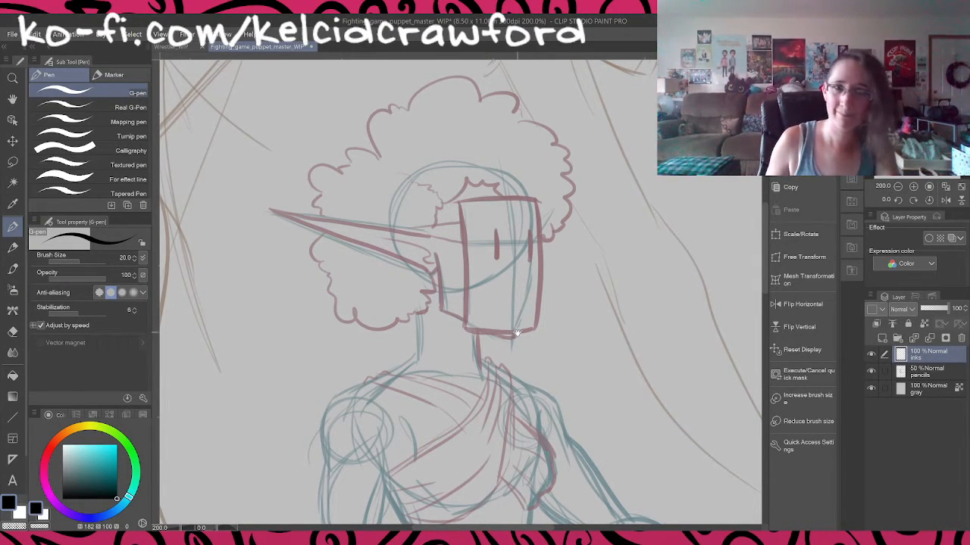
Step: Ink the top edge of the seated figure's rectangular mask and its two vertical eye slits in black with the G-pen
left_click_drag(517, 333, 531, 395)
scroll(521, 320, "up", 3)
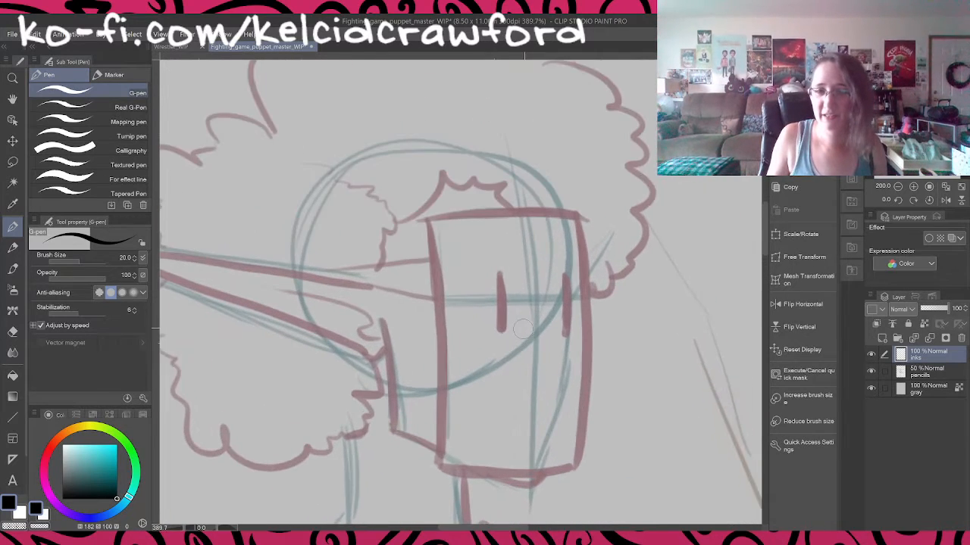
scroll(523, 328, "up", 2)
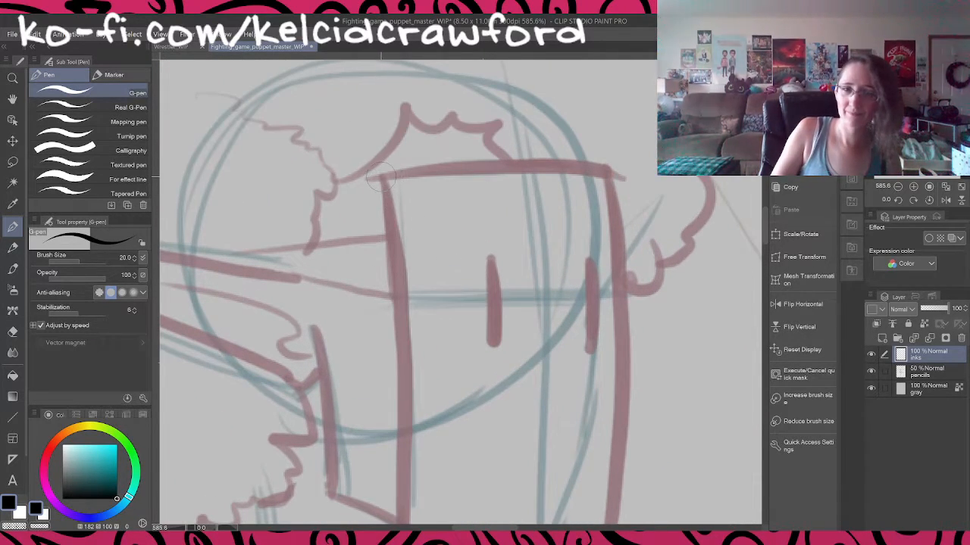
left_click_drag(380, 178, 608, 176)
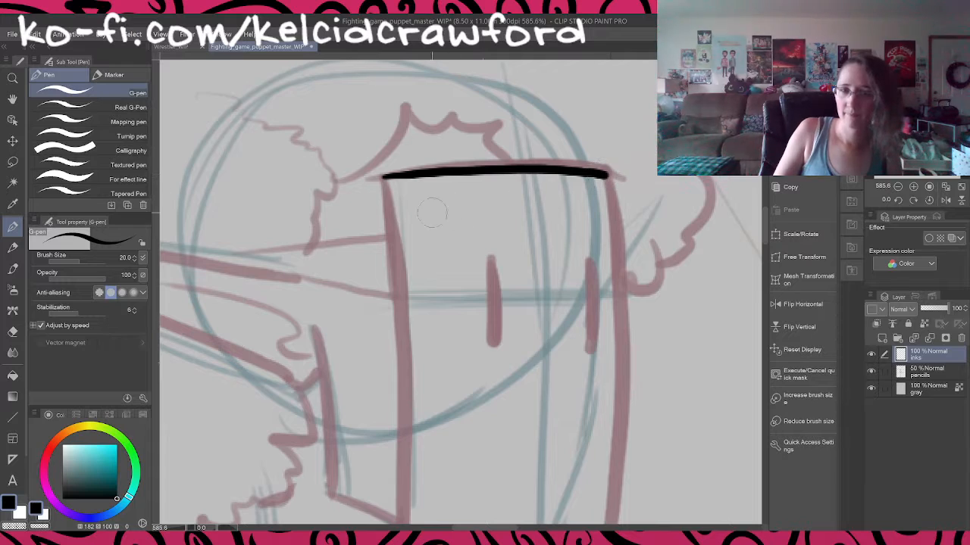
left_click_drag(491, 262, 496, 345)
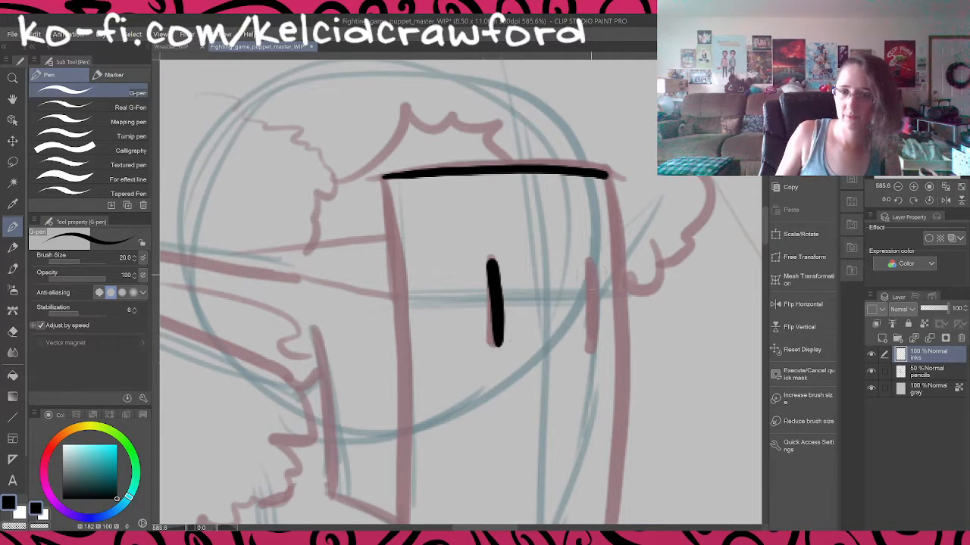
left_click_drag(589, 262, 594, 350)
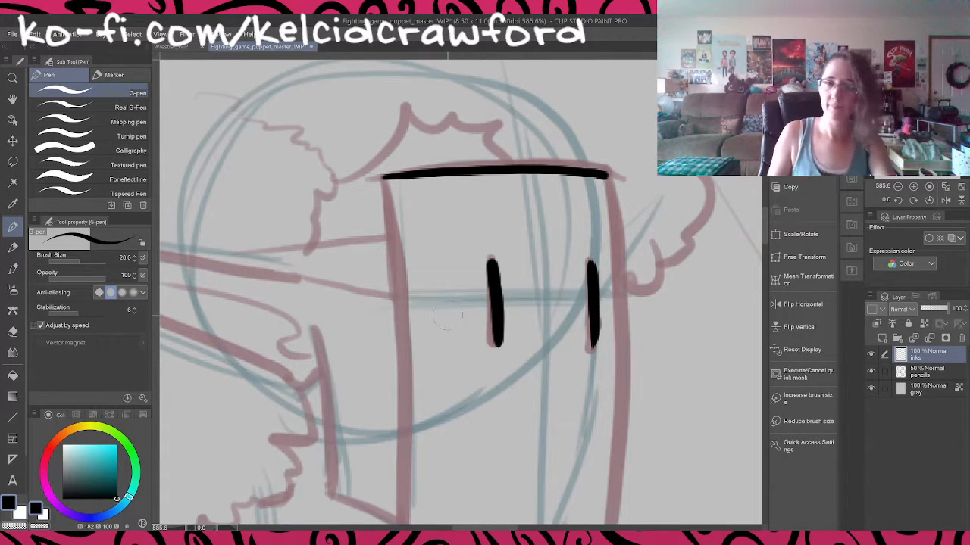
Step: Ink both long sides and the slightly curved bottom edge of the mask to close its outline
left_click_drag(464, 380, 508, 293)
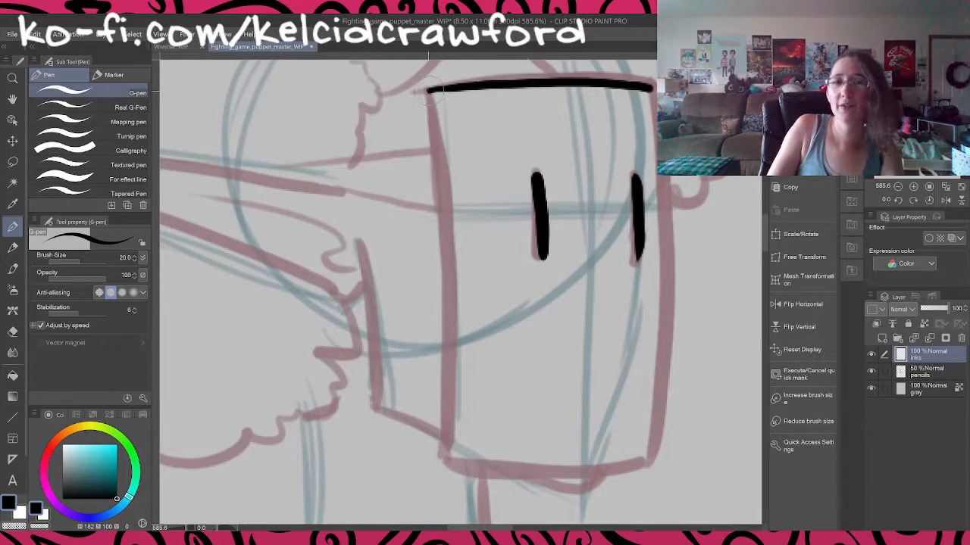
left_click_drag(429, 91, 442, 462)
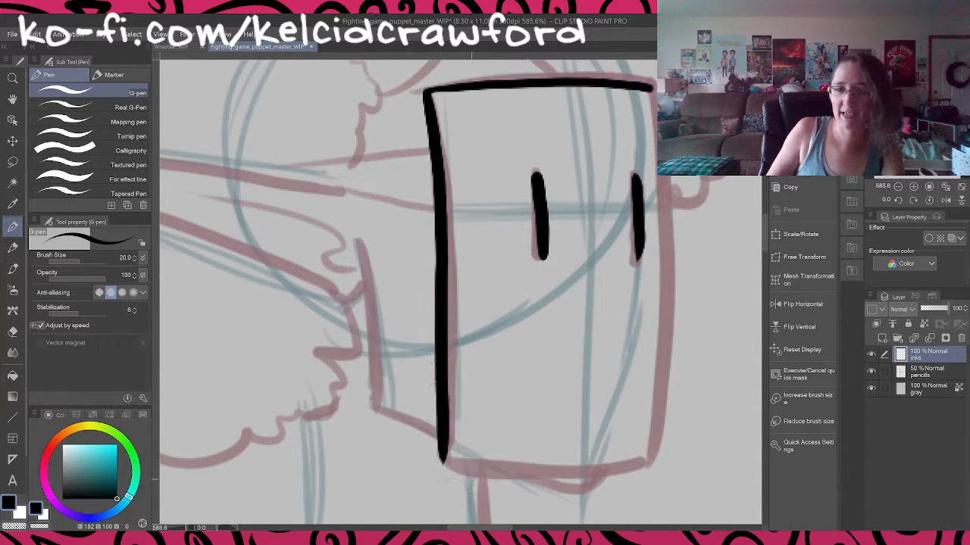
left_click_drag(656, 95, 650, 459)
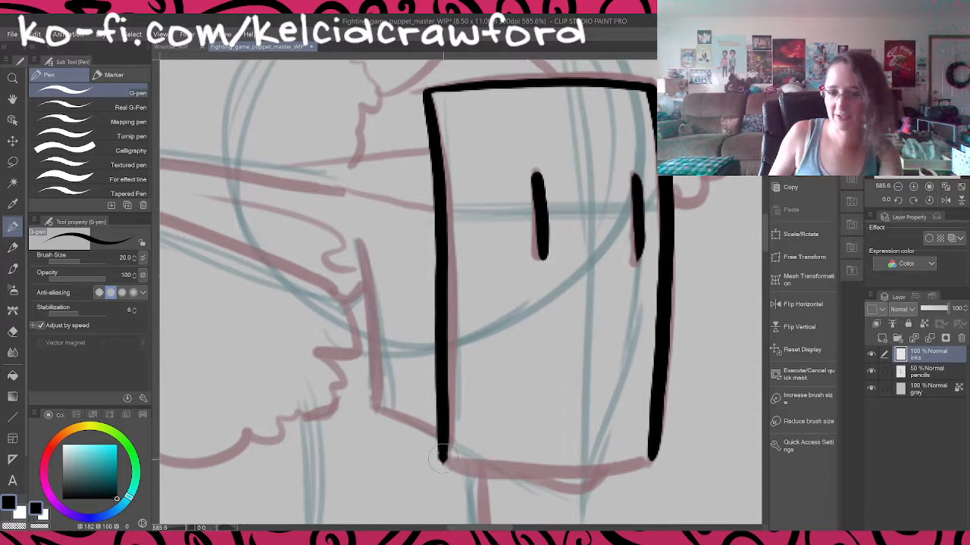
mouse_move(441, 459)
left_mouse_down()
mouse_move(606, 466)
mouse_move(655, 451)
left_mouse_up()
Step: Ink the two strap lines running from the mask's side back to the base of the pointed ear
left_click_drag(483, 335, 696, 410)
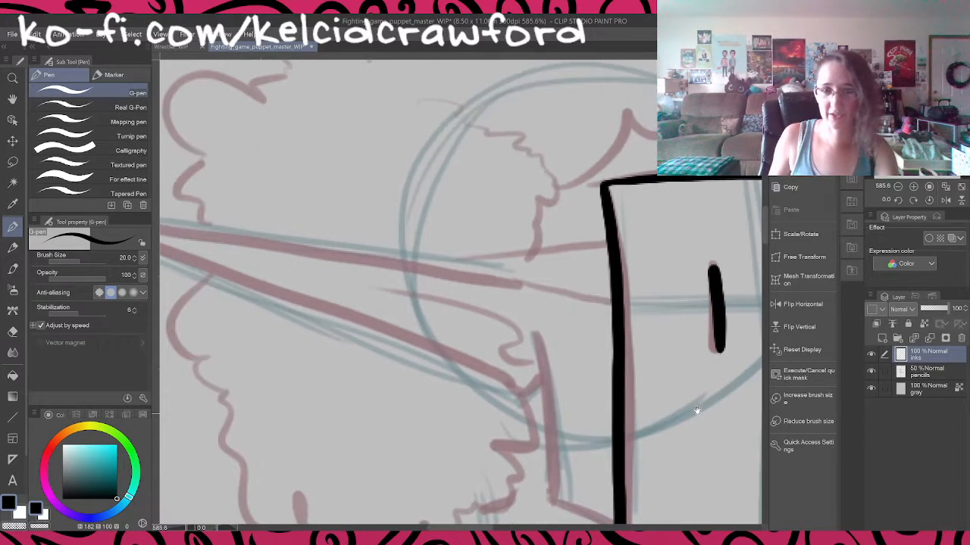
left_click_drag(451, 271, 606, 242)
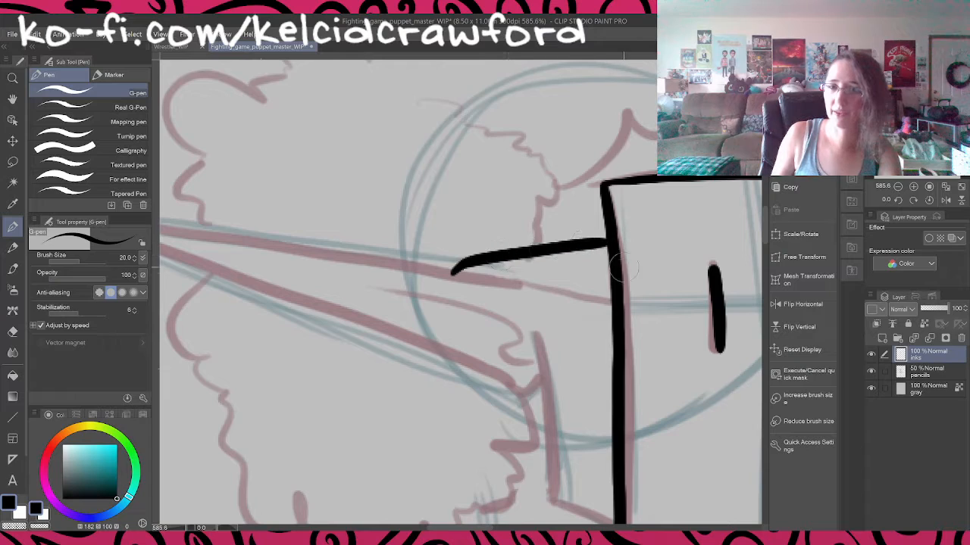
left_click_drag(502, 282, 635, 306)
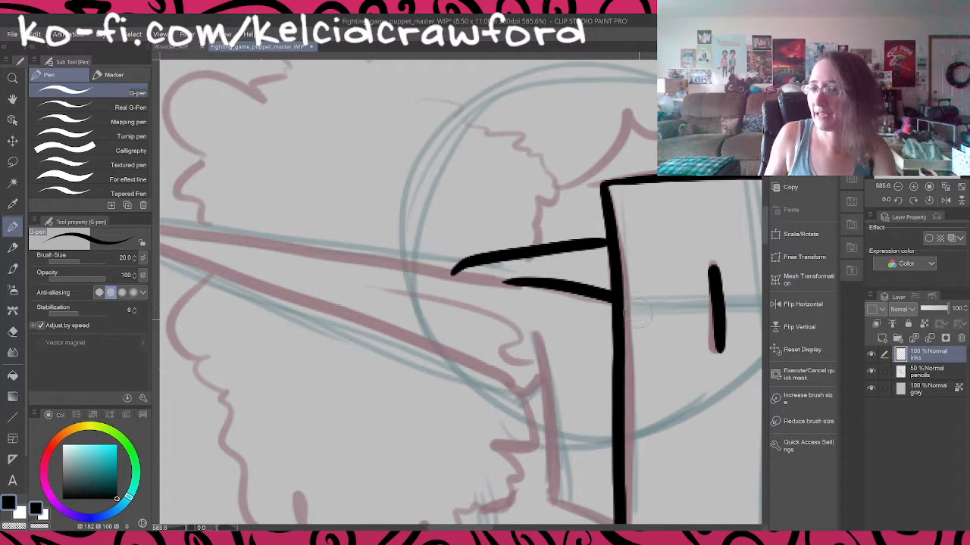
Step: Ink the long pointed ear's upper and lower edges, the hooked lobe and the curved inner-ear line
left_click_drag(641, 359, 771, 389)
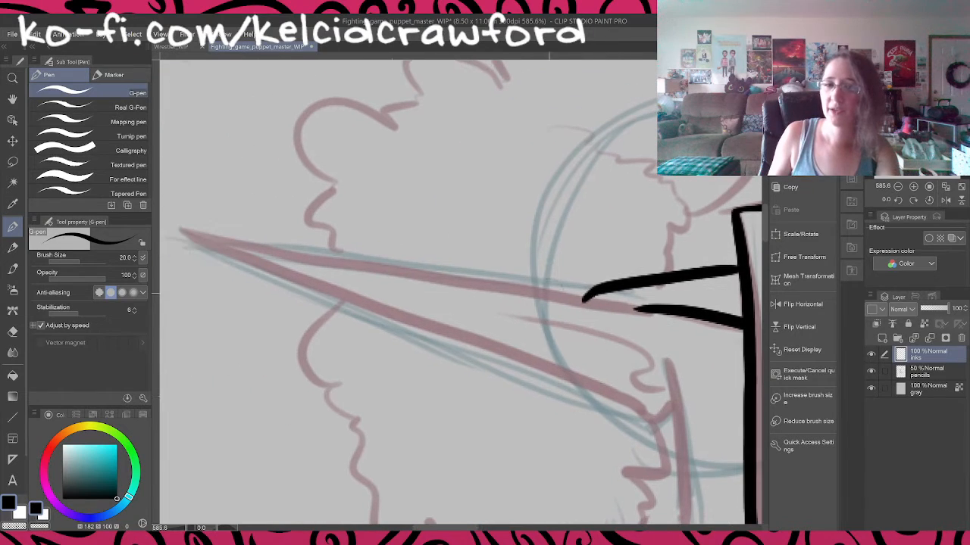
mouse_move(186, 227)
left_mouse_down()
mouse_move(503, 277)
mouse_move(674, 316)
left_mouse_up()
key("ctrl+z")
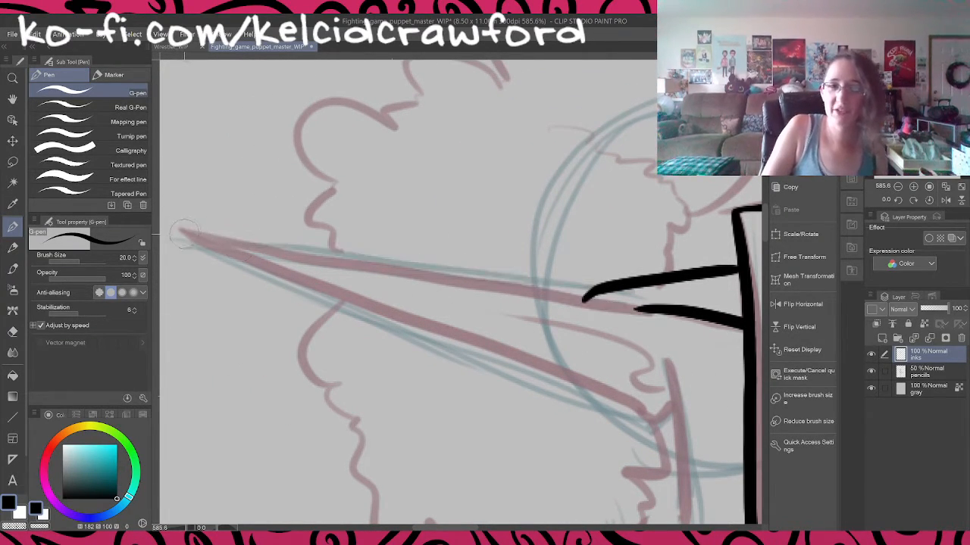
left_click_drag(184, 231, 655, 321)
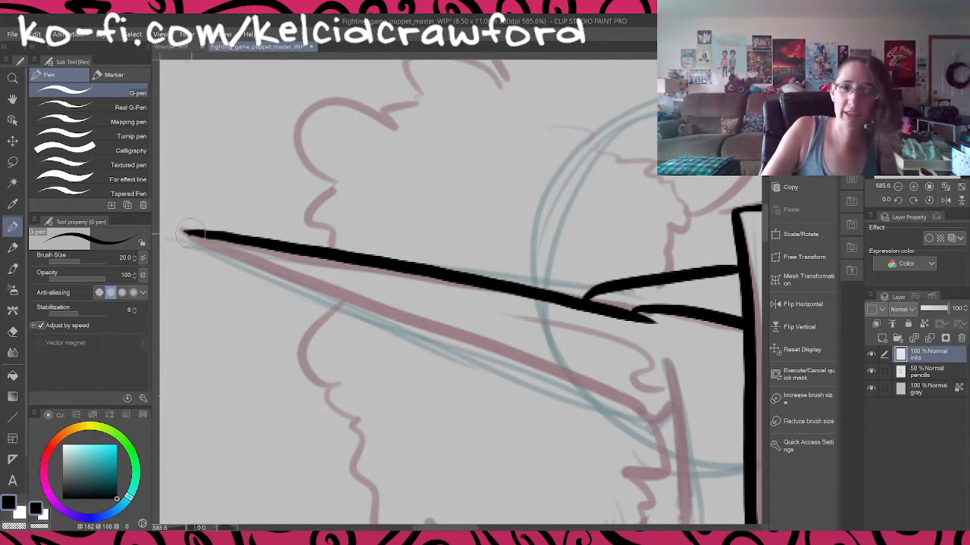
mouse_move(189, 233)
left_mouse_down()
mouse_move(487, 343)
mouse_move(649, 425)
mouse_move(679, 407)
left_mouse_up()
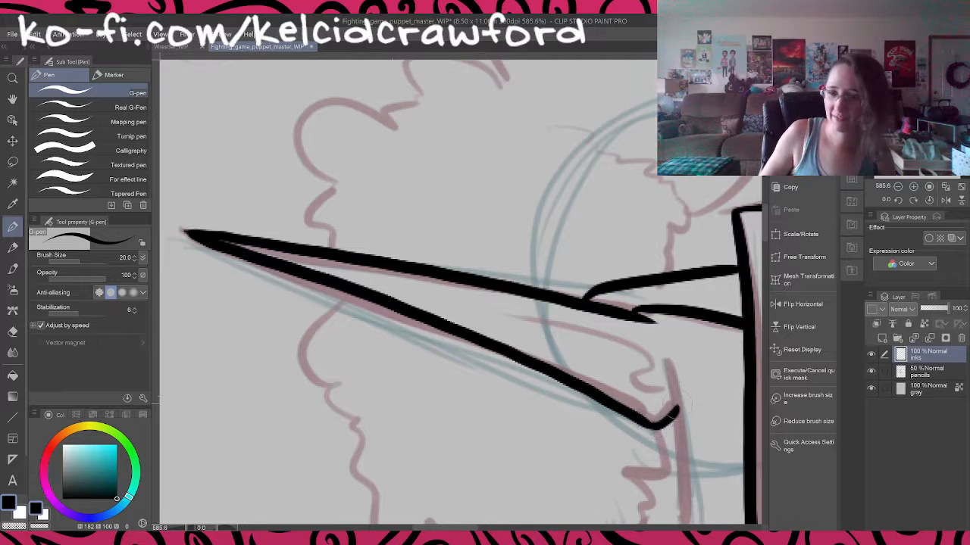
mouse_move(521, 315)
left_mouse_down()
mouse_move(646, 356)
mouse_move(667, 393)
left_mouse_up()
Step: Ink the jaw edge beside the mask, both sides of the neck and the slope running into the shoulder
left_click_drag(677, 435, 474, 221)
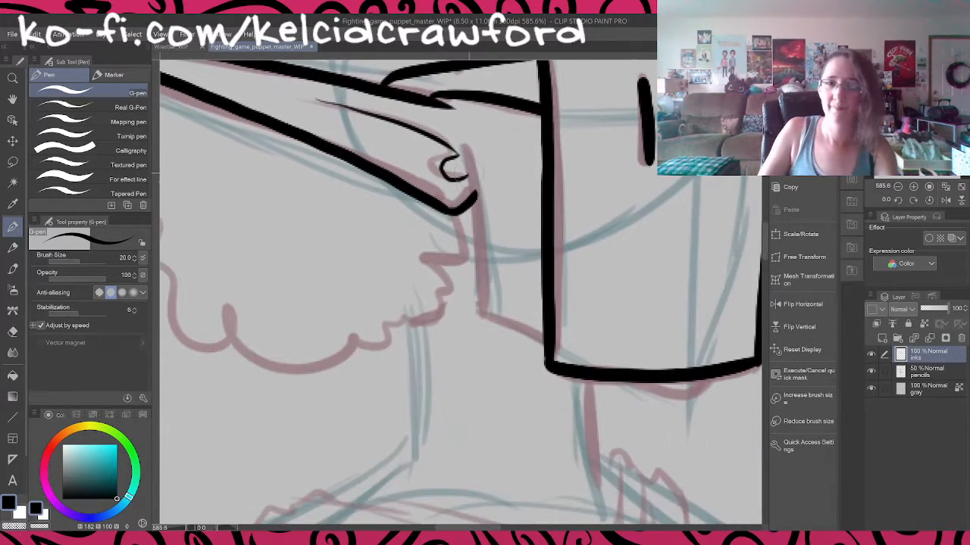
mouse_move(467, 150)
left_mouse_down()
mouse_move(478, 174)
mouse_move(482, 311)
mouse_move(546, 341)
left_mouse_up()
left_click_drag(491, 426, 453, 223)
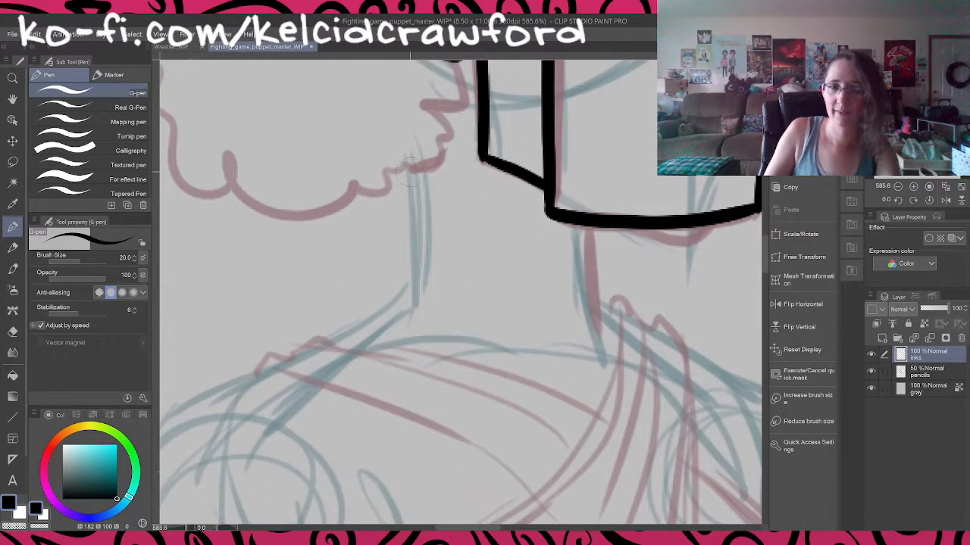
left_click_drag(408, 171, 398, 325)
left_click_drag(402, 290, 330, 351)
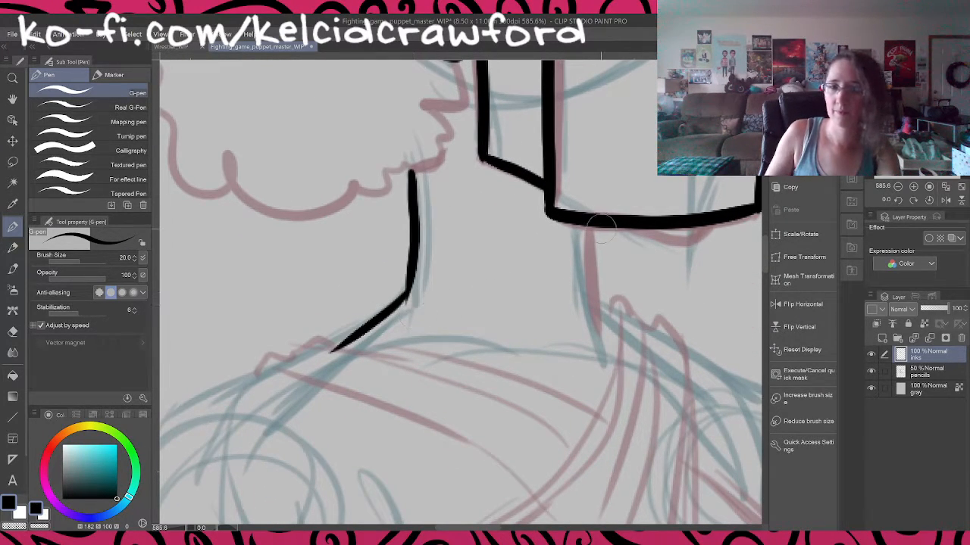
mouse_move(585, 225)
left_mouse_down()
mouse_move(599, 307)
mouse_move(614, 328)
left_mouse_up()
Step: Ink the shoulder's top line and the cloth band across the upper chest, including its bunched folds on the shoulder
mouse_move(451, 366)
left_mouse_down()
mouse_move(494, 305)
mouse_move(457, 244)
left_mouse_up()
left_click_drag(309, 240, 188, 312)
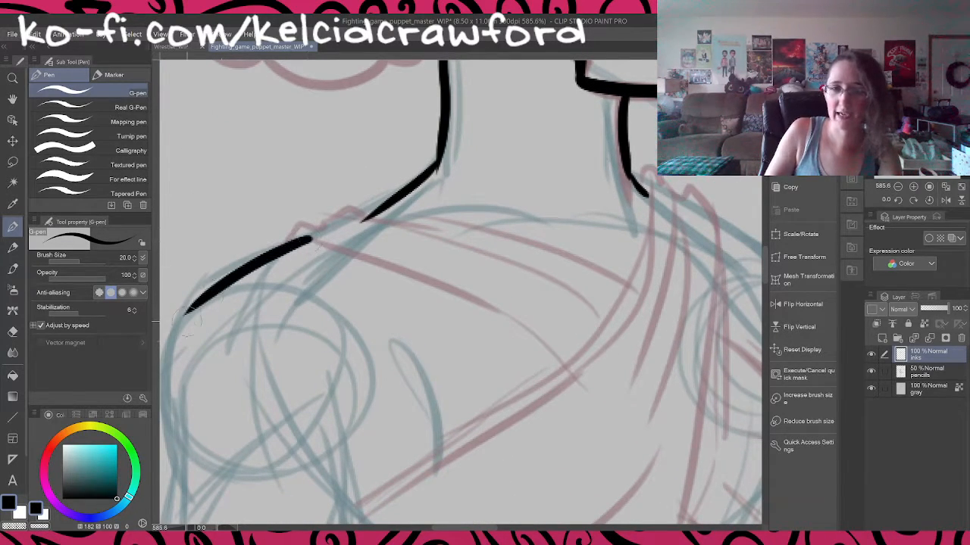
mouse_move(291, 241)
left_mouse_down()
mouse_move(305, 225)
mouse_move(438, 232)
left_mouse_up()
mouse_move(383, 216)
left_mouse_down()
mouse_move(551, 256)
mouse_move(620, 297)
left_mouse_up()
left_click_drag(521, 295, 412, 238)
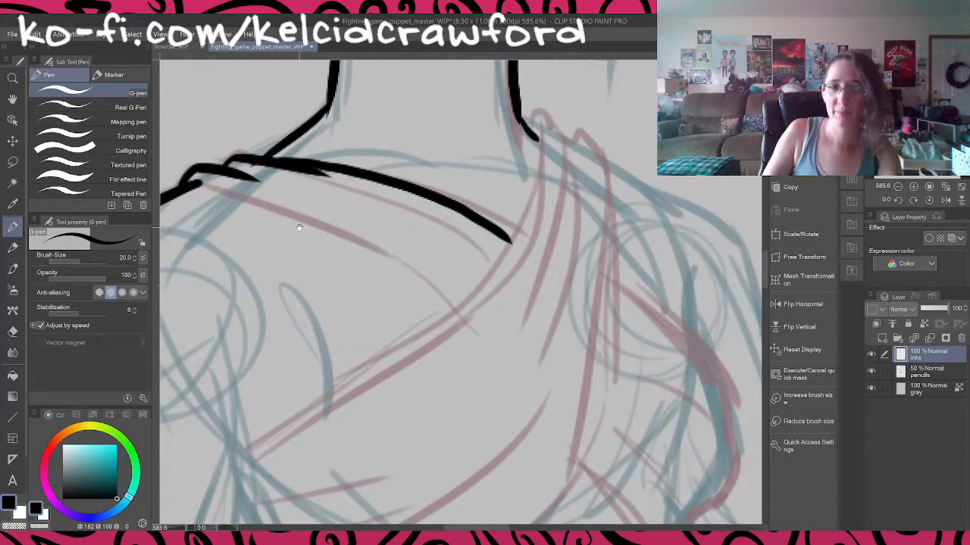
left_click_drag(299, 227, 329, 191)
mouse_move(218, 144)
left_mouse_down()
mouse_move(262, 148)
mouse_move(374, 189)
mouse_move(487, 271)
left_mouse_up()
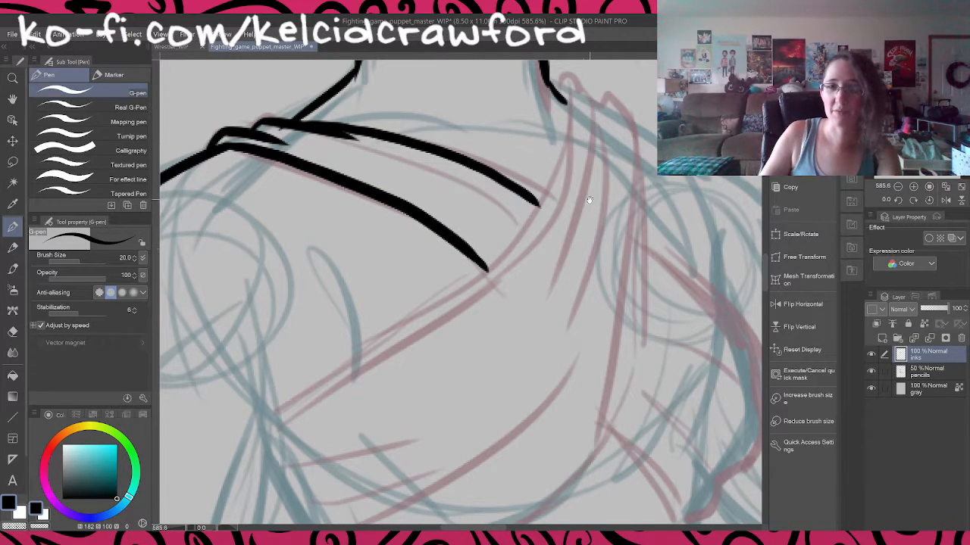
Step: Ink the wrap's thick diagonal edge across the chest and the gathered folds where it passes over the other shoulder
left_click_drag(589, 200, 591, 227)
mouse_move(559, 114)
left_mouse_down()
mouse_move(576, 141)
mouse_move(550, 242)
mouse_move(311, 435)
mouse_move(375, 382)
left_mouse_up()
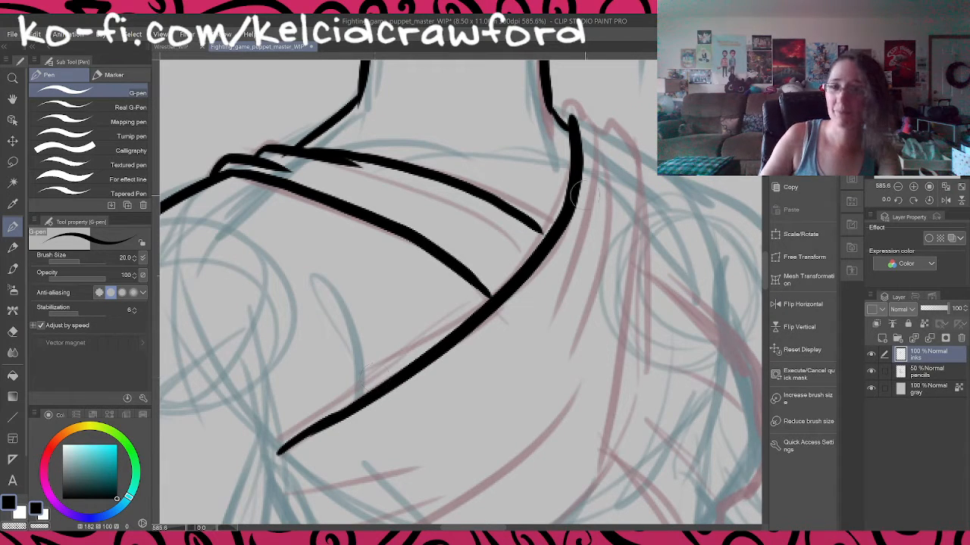
left_click_drag(560, 114, 597, 180)
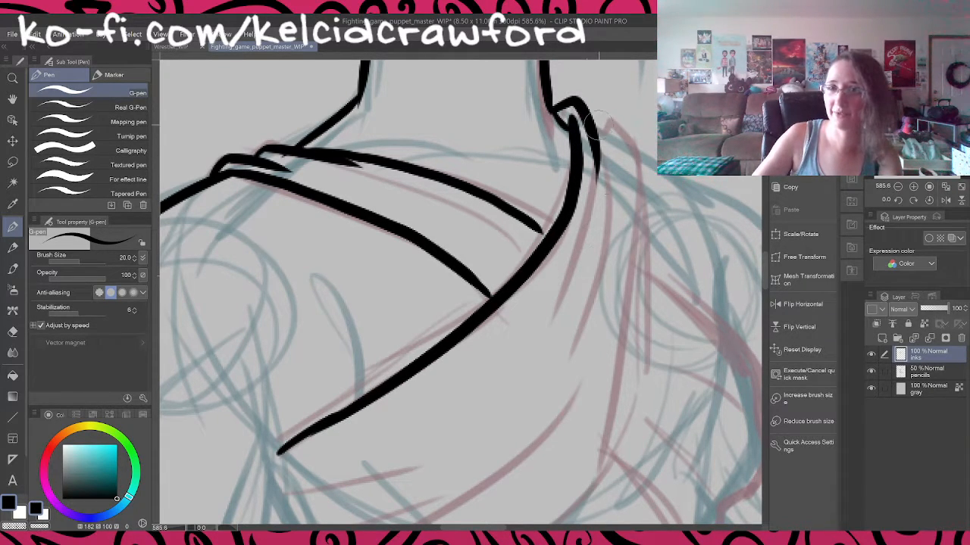
left_click_drag(595, 118, 619, 280)
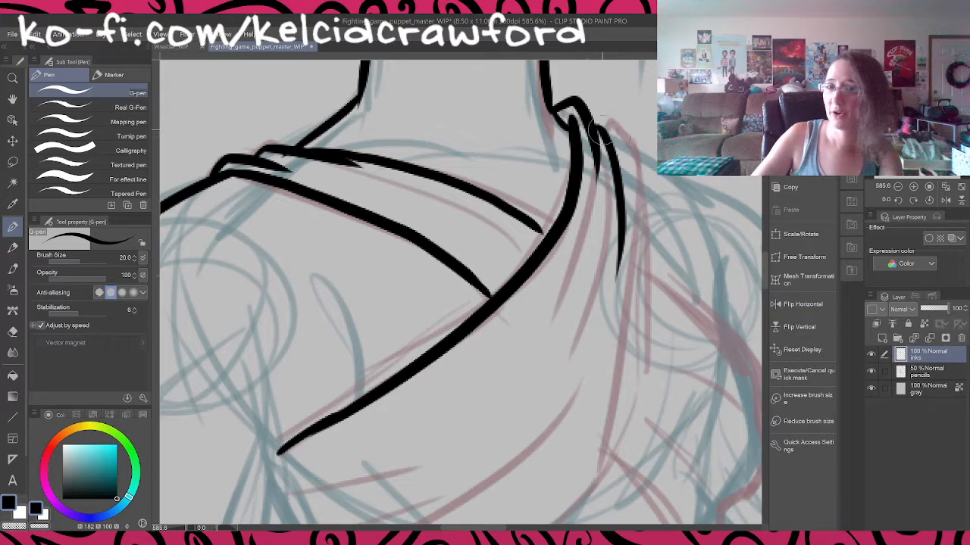
mouse_move(596, 133)
left_mouse_down()
mouse_move(638, 134)
mouse_move(652, 167)
left_mouse_up()
Step: Ink the wrap's outer edge curving under the chest and the short tapered folds along its side, redrawing the uppermost fold shorter
left_click_drag(670, 247, 688, 163)
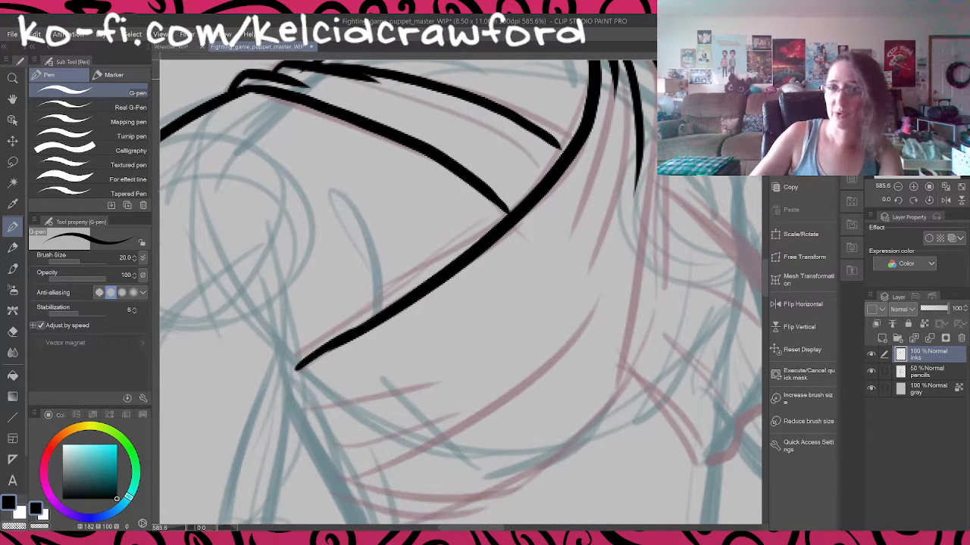
left_click_drag(461, 292, 468, 308)
mouse_move(682, 195)
left_mouse_down()
mouse_move(630, 387)
mouse_move(632, 348)
mouse_move(389, 426)
mouse_move(343, 407)
mouse_move(406, 385)
left_mouse_up()
mouse_move(342, 399)
left_mouse_down()
mouse_move(317, 343)
mouse_move(421, 336)
left_mouse_up()
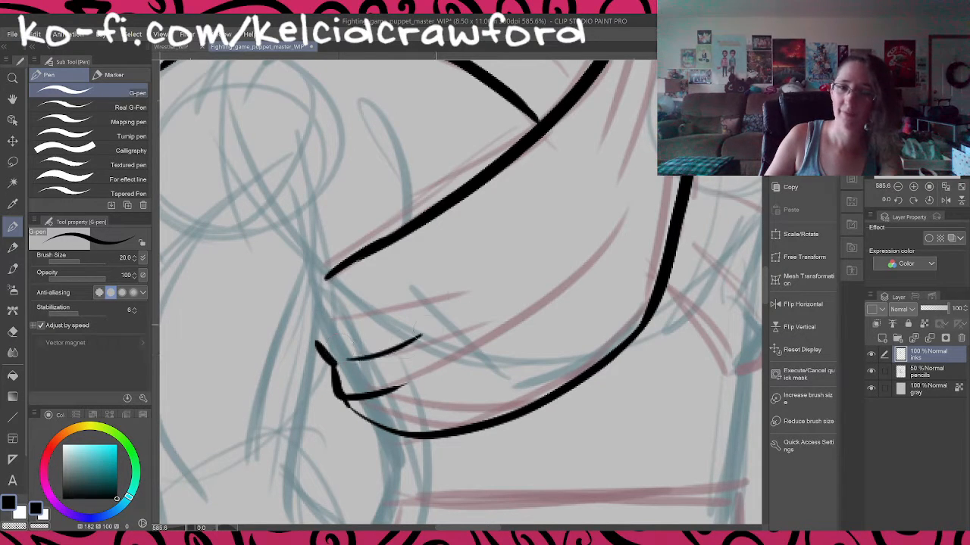
left_click_drag(338, 314, 504, 261)
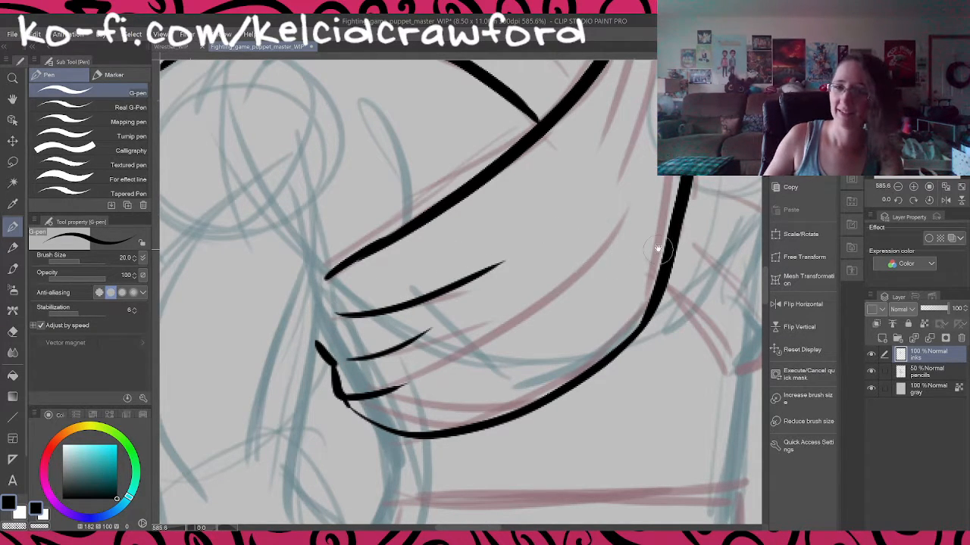
left_click_drag(648, 244, 580, 278)
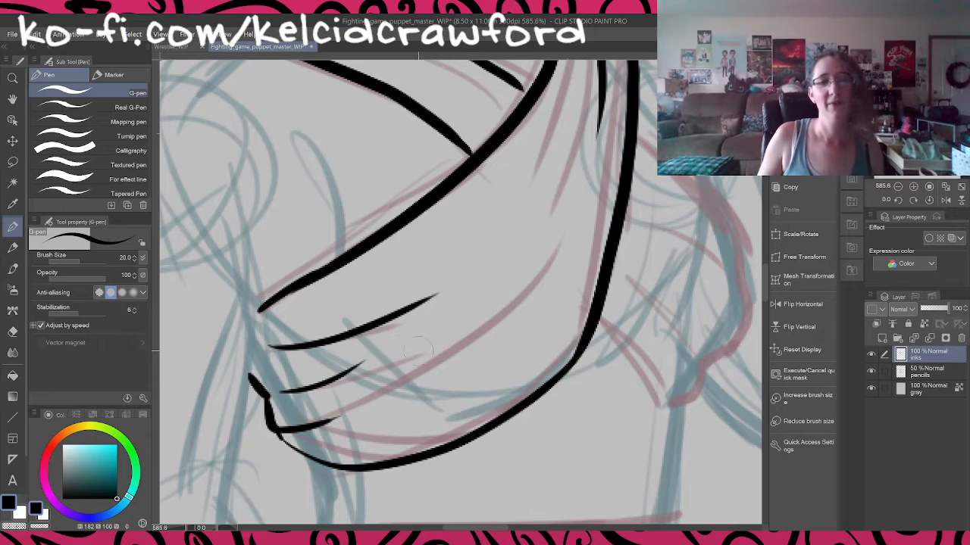
key("ctrl+z")
left_click_drag(267, 350, 357, 308)
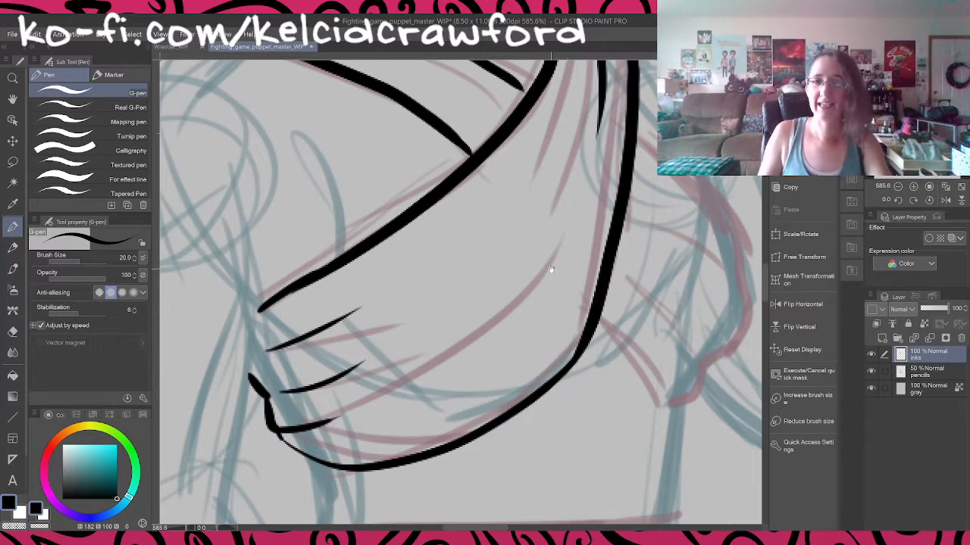
Step: Ink a tapered fold falling from the wrap's shoulder gather and extend the upper chest band's edge to the diagonal
scroll(548, 270, "up", 3)
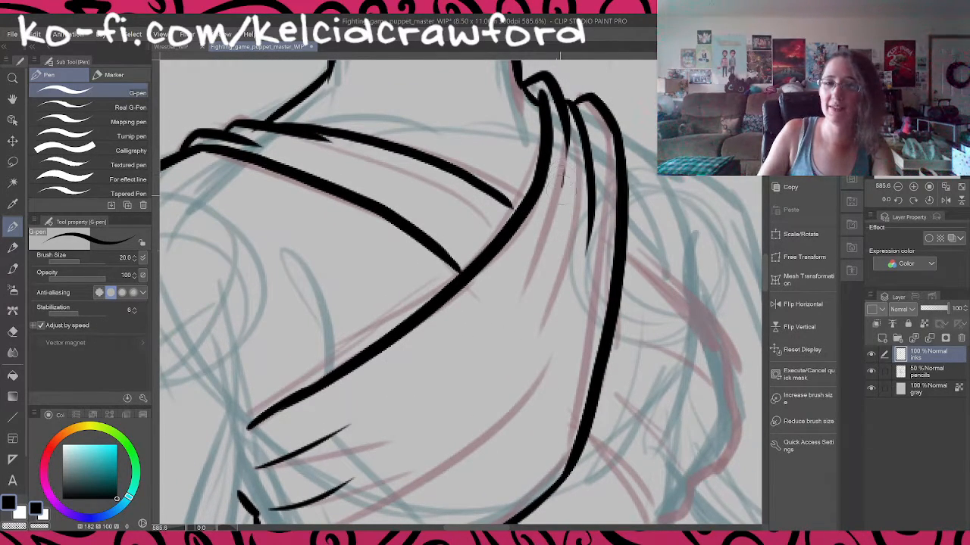
left_click_drag(563, 188, 507, 309)
left_click_drag(517, 203, 455, 171)
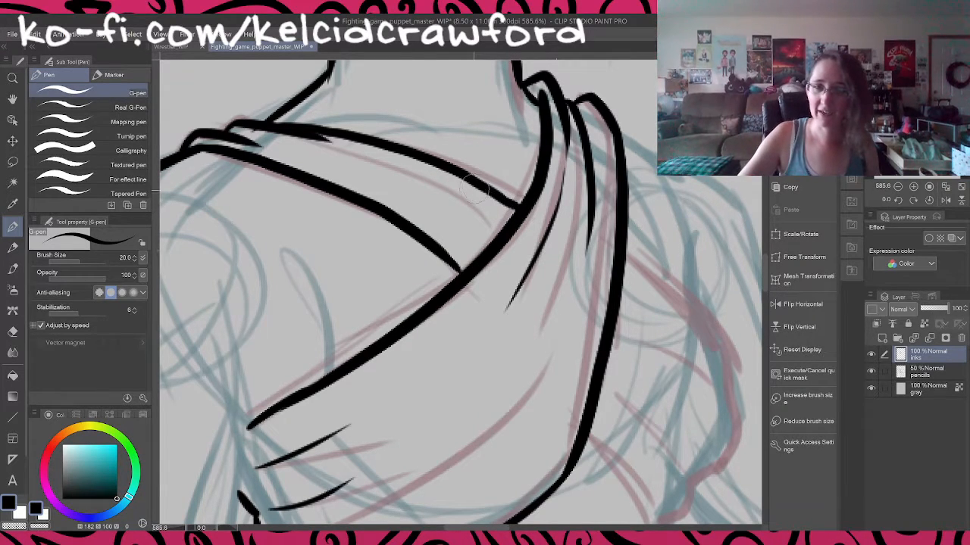
Step: Thicken the upper chest band's end at the diagonal and ink the curved outer edge of the cloth hanging beside the wrap
left_click_drag(452, 162, 525, 199)
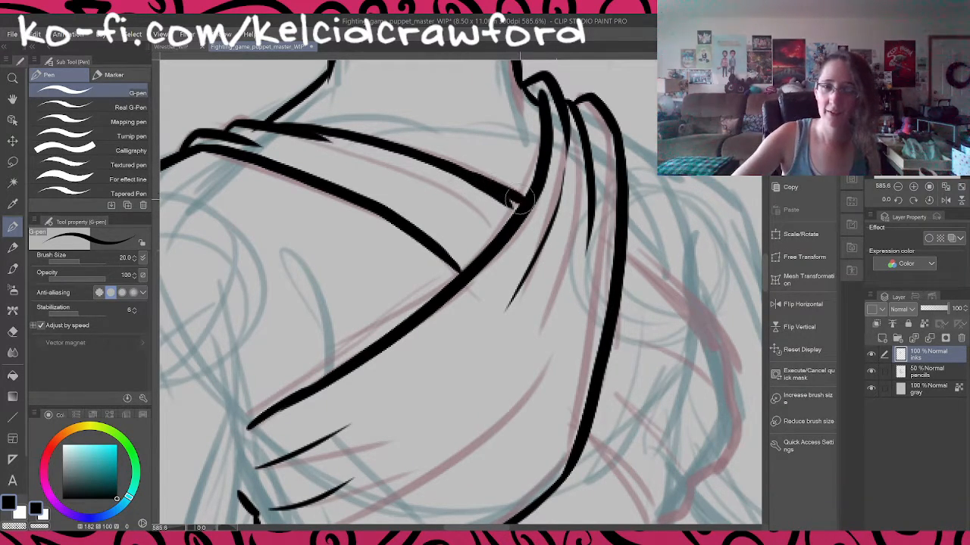
mouse_move(624, 252)
left_mouse_down()
mouse_move(690, 305)
mouse_move(727, 366)
mouse_move(687, 228)
mouse_move(710, 280)
mouse_move(697, 320)
mouse_move(650, 352)
left_mouse_up()
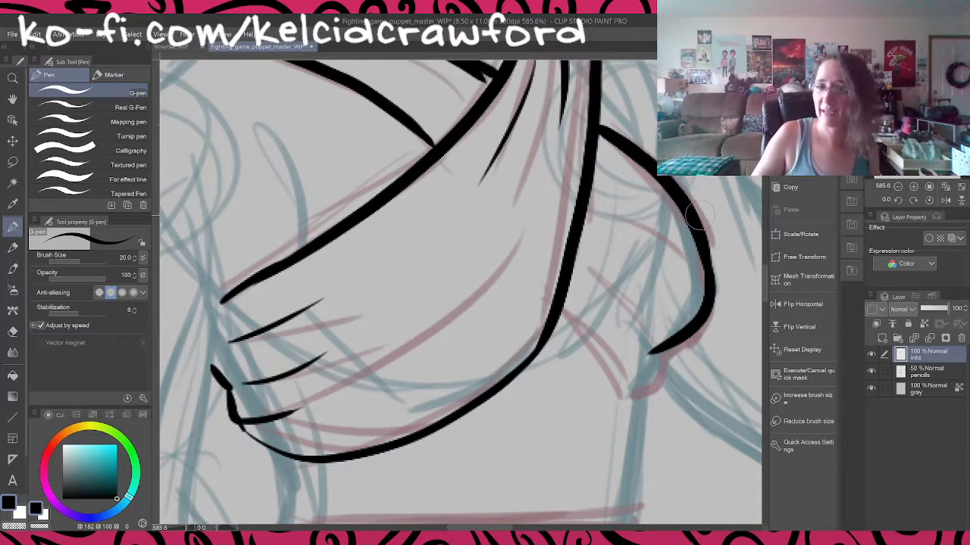
key("ctrl+z")
mouse_move(693, 226)
left_mouse_down()
mouse_move(708, 310)
mouse_move(635, 371)
mouse_move(665, 368)
mouse_move(638, 341)
mouse_move(653, 374)
left_mouse_up()
Step: Ink the hanging cloth's slanted lower edge to its pointed tip, redrawing it until it fits, and add short tapered folds inside
mouse_move(560, 300)
left_mouse_down()
mouse_move(634, 394)
mouse_move(655, 366)
left_mouse_up()
key("ctrl+z")
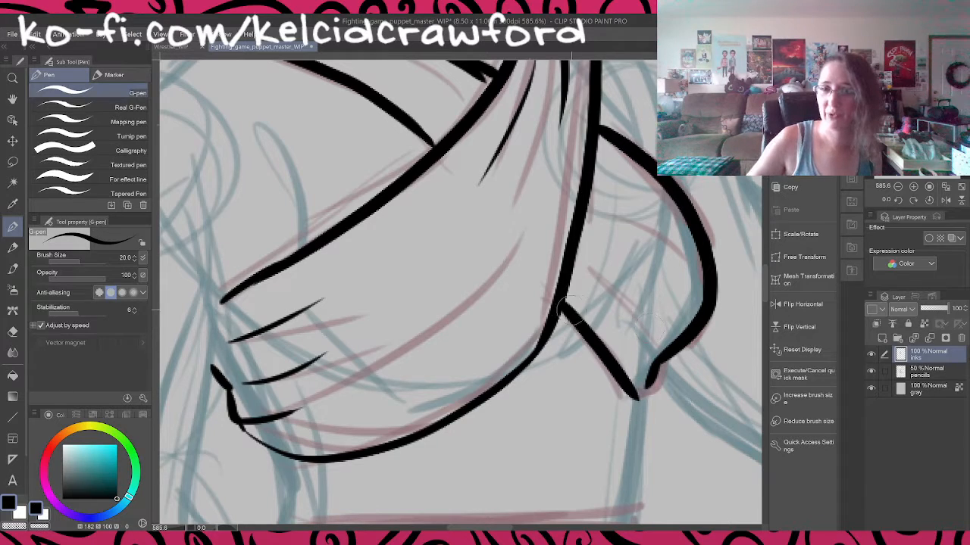
key("ctrl+z")
left_click_drag(562, 306, 643, 381)
key("ctrl+z")
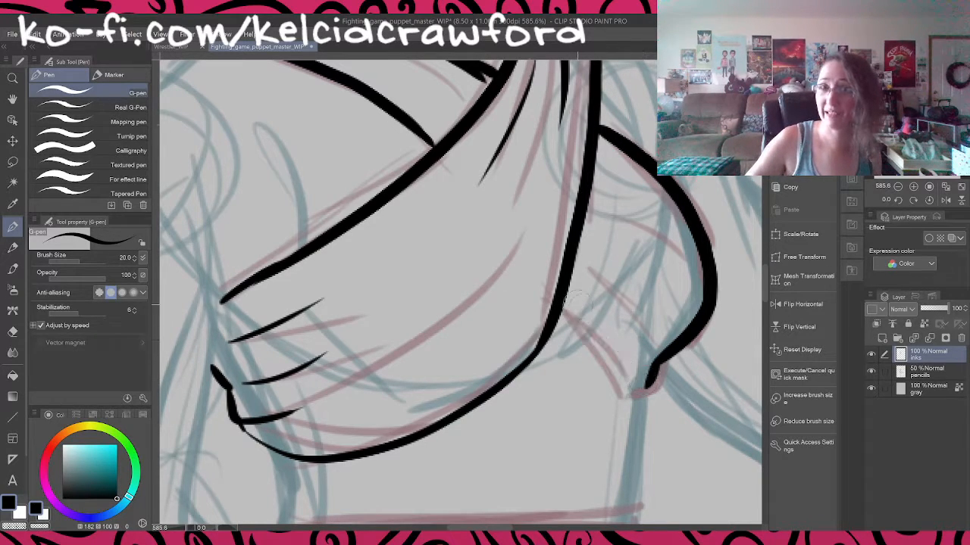
mouse_move(560, 305)
left_mouse_down()
mouse_move(638, 396)
mouse_move(658, 365)
left_mouse_up()
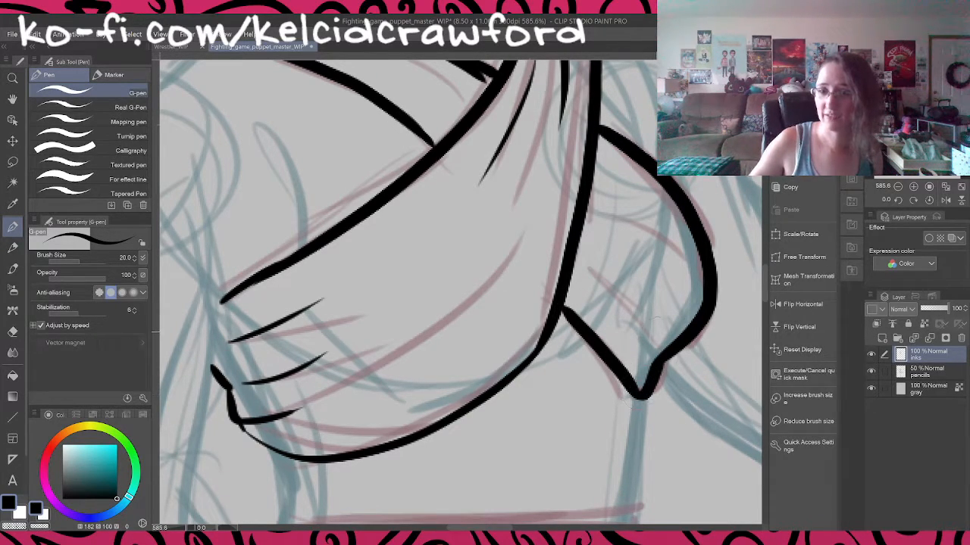
left_click_drag(589, 271, 647, 338)
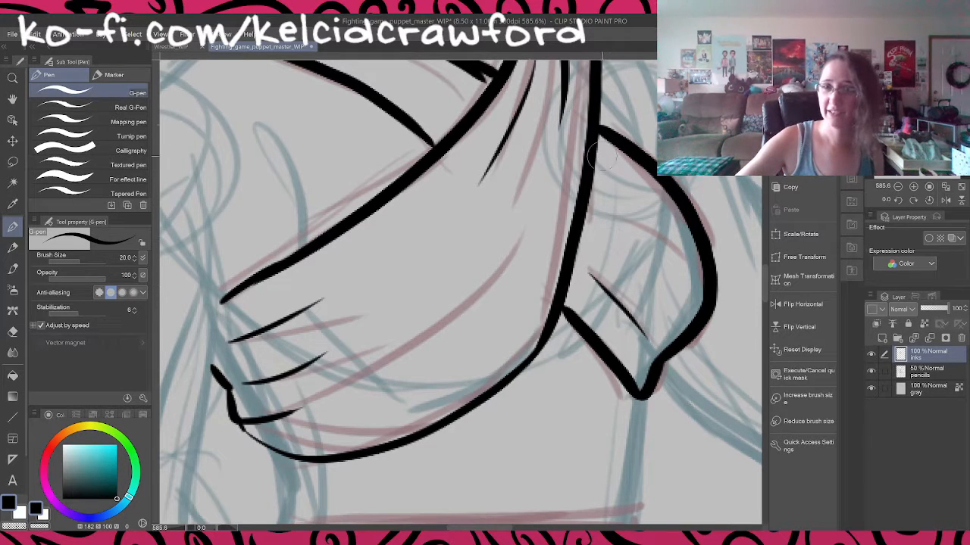
left_click_drag(599, 148, 652, 176)
Step: Ink the short sloping shoulder line that emerges from behind the wrap's gathered cloth
left_click_drag(678, 264, 561, 471)
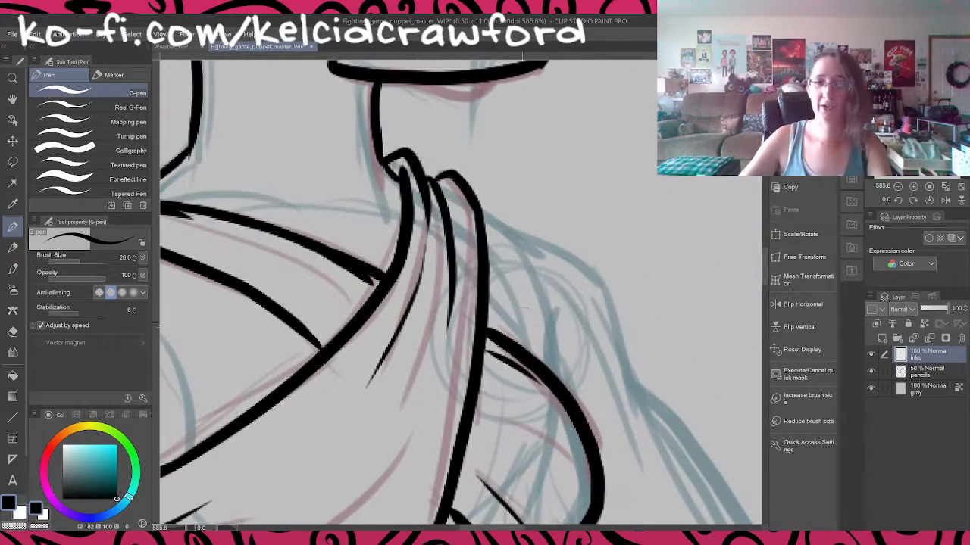
left_click_drag(479, 216, 537, 253)
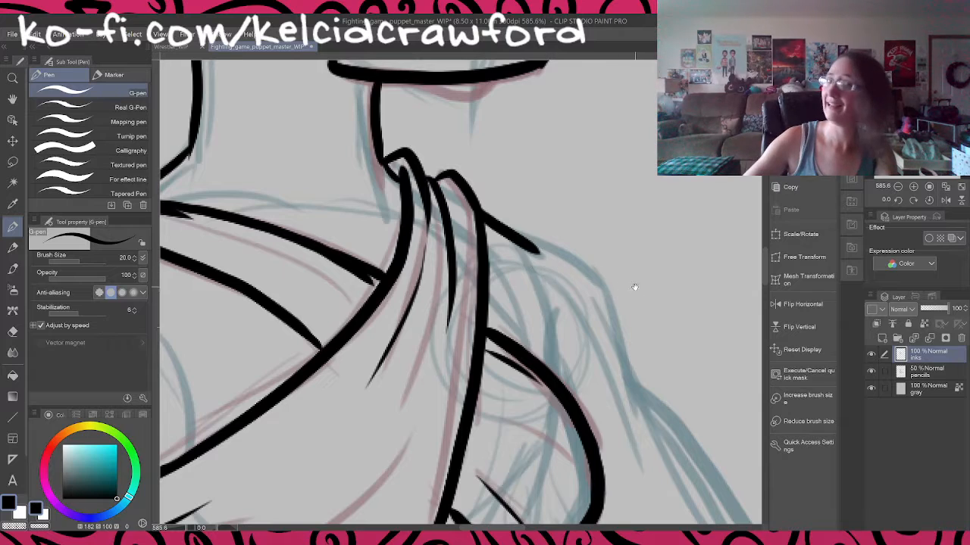
left_click_drag(634, 287, 605, 226)
Step: Ink a diagonal shadow edge under the mask's jaw across the neck and fill the enclosed area with black
mouse_move(517, 186)
left_mouse_down()
mouse_move(610, 280)
mouse_move(682, 330)
left_mouse_up()
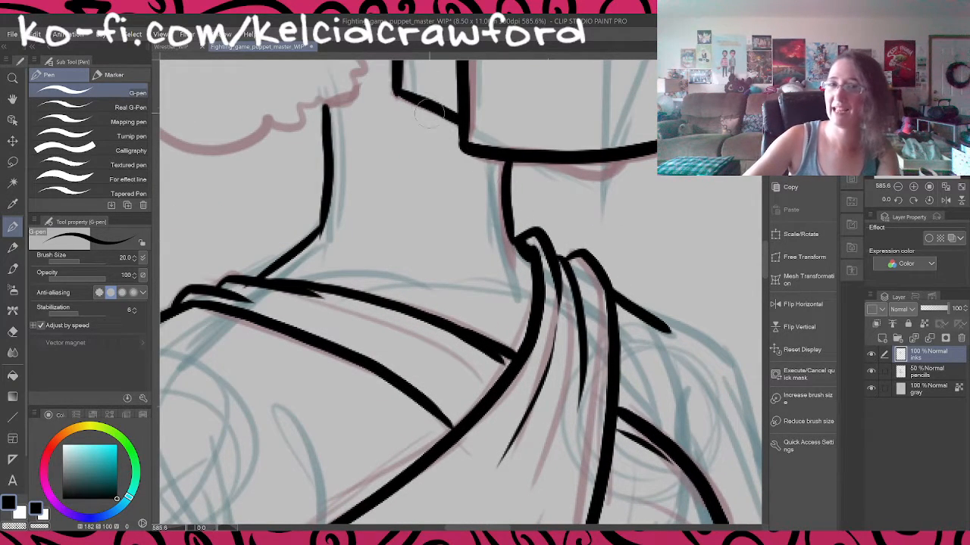
left_click_drag(394, 89, 477, 152)
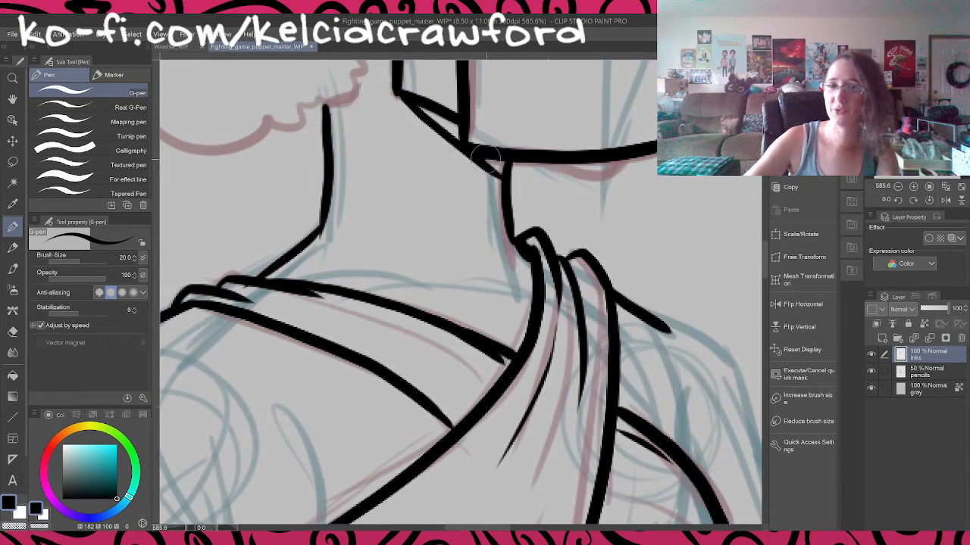
left_click_drag(415, 97, 455, 135)
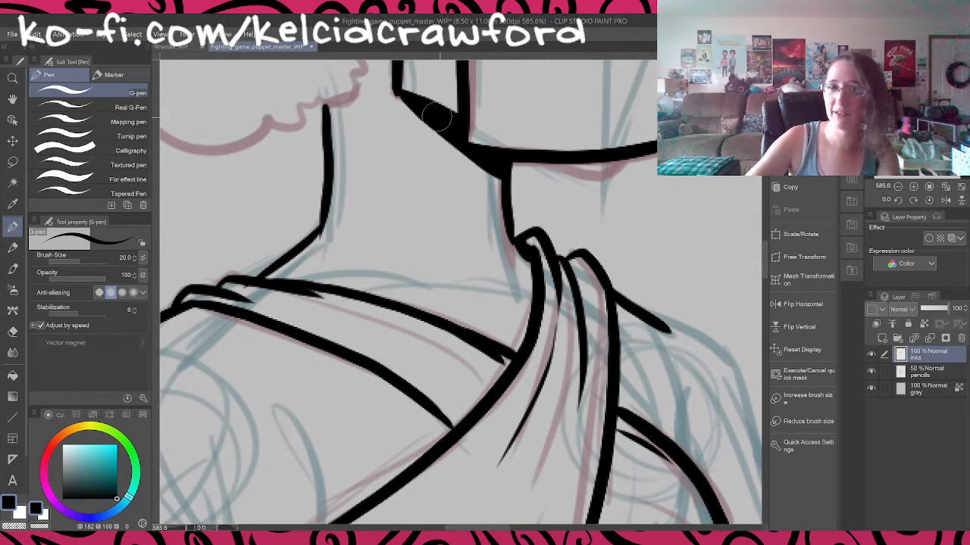
Step: Ink the rounded shoulder contour down the outer upper arm and add a short crease above the hanging cloth
mouse_move(679, 333)
left_mouse_down()
mouse_move(512, 225)
mouse_move(535, 229)
mouse_move(622, 398)
left_mouse_up()
left_click_drag(659, 319, 587, 112)
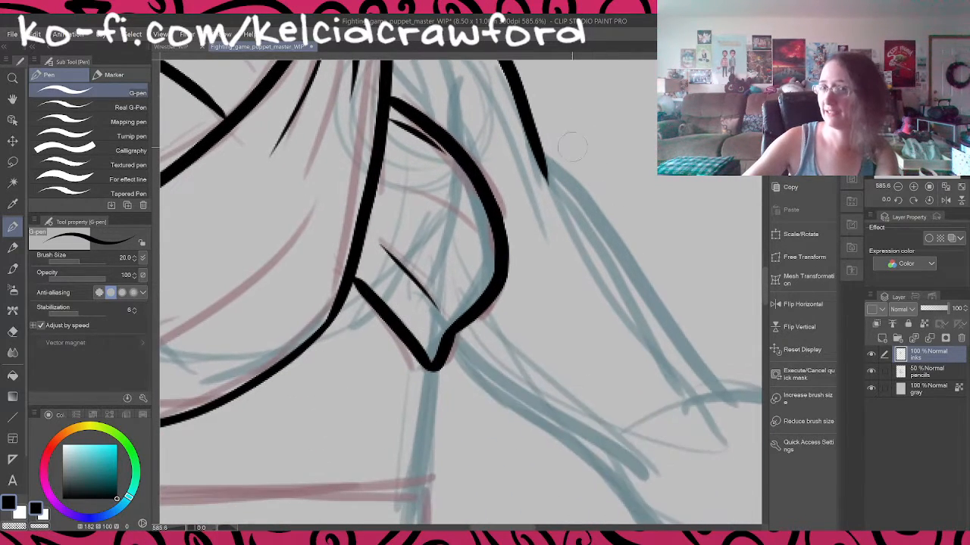
mouse_move(459, 142)
left_mouse_down()
mouse_move(532, 217)
mouse_move(525, 155)
left_mouse_up()
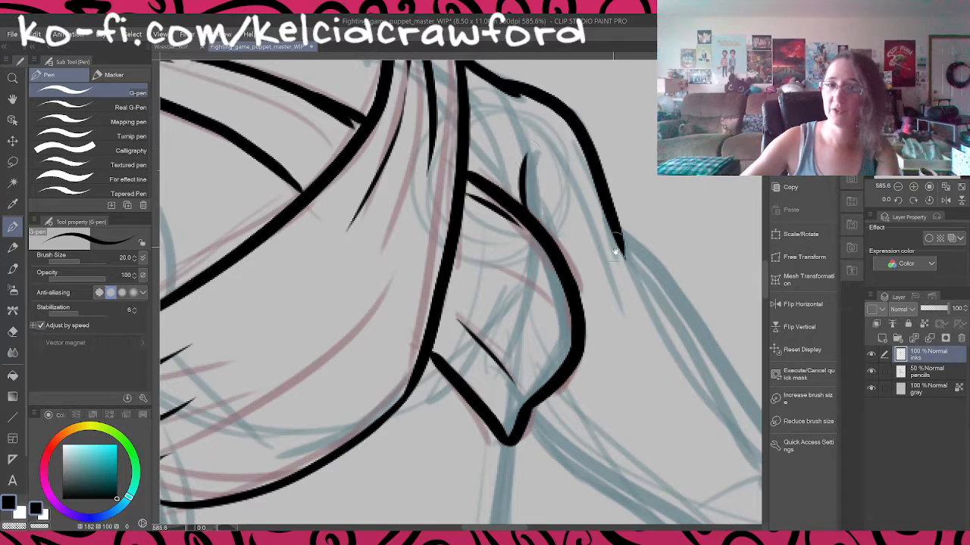
Step: Ink the arm's outer edge down to the elbow, redrawing it slimmer, and its underside from the hanging cloth to the elbow
mouse_move(615, 250)
left_mouse_down()
mouse_move(497, 125)
mouse_move(569, 193)
mouse_move(686, 356)
left_mouse_up()
scroll(504, 237, "down", 2)
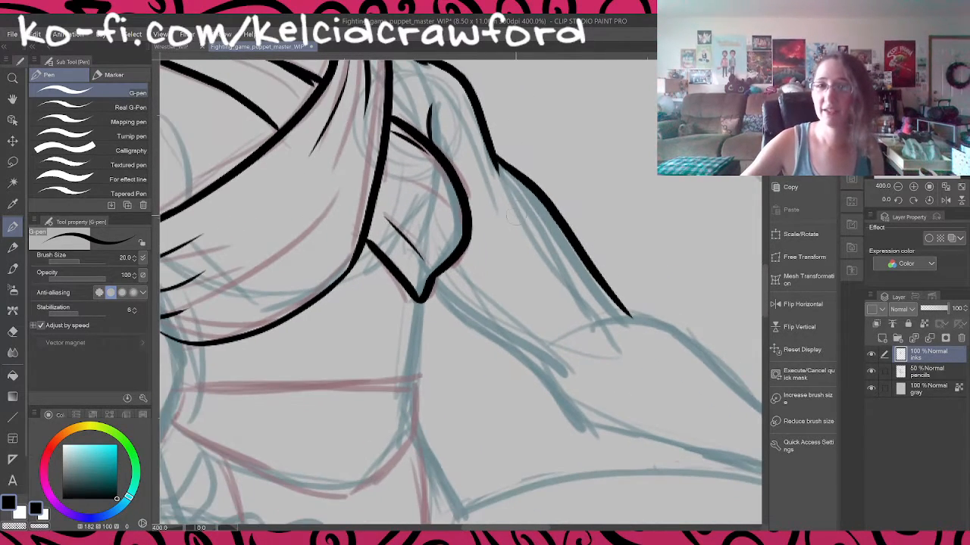
key("ctrl+z")
mouse_move(498, 164)
left_mouse_down()
mouse_move(559, 227)
mouse_move(613, 318)
left_mouse_up()
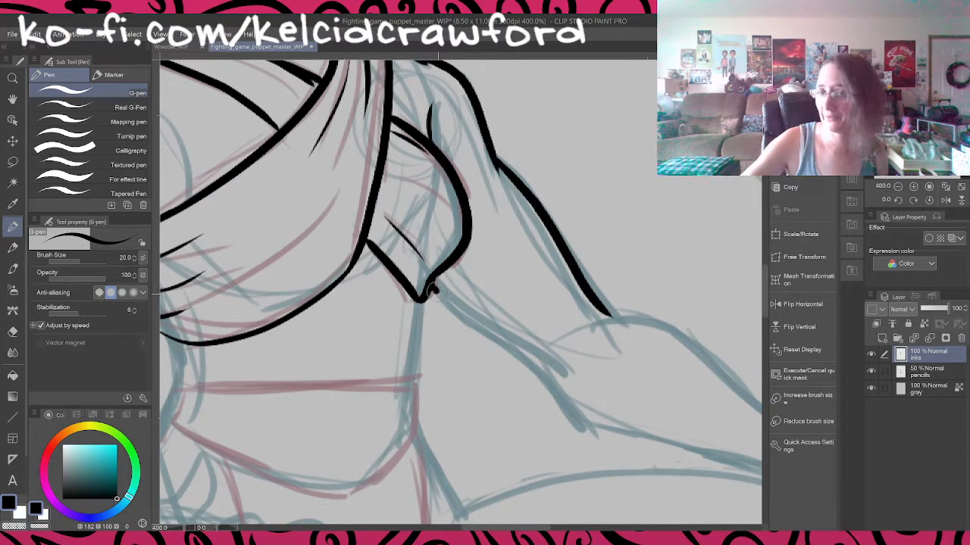
mouse_move(428, 291)
left_mouse_down()
mouse_move(530, 367)
mouse_move(585, 428)
left_mouse_up()
Step: Ink the forearm's upper and lower contours from elbow to wrist, redrawing the upper contour's end at the wrist
mouse_move(615, 392)
left_mouse_down()
mouse_move(298, 280)
mouse_move(396, 275)
mouse_move(564, 384)
left_mouse_up()
left_click_drag(632, 316, 549, 227)
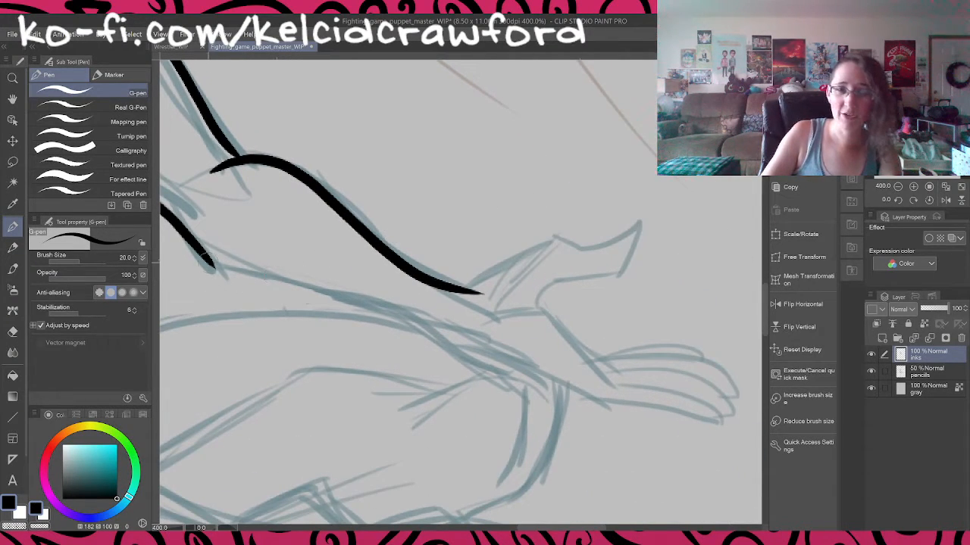
mouse_move(206, 259)
left_mouse_down()
mouse_move(227, 274)
mouse_move(455, 322)
mouse_move(528, 251)
mouse_move(564, 234)
left_mouse_up()
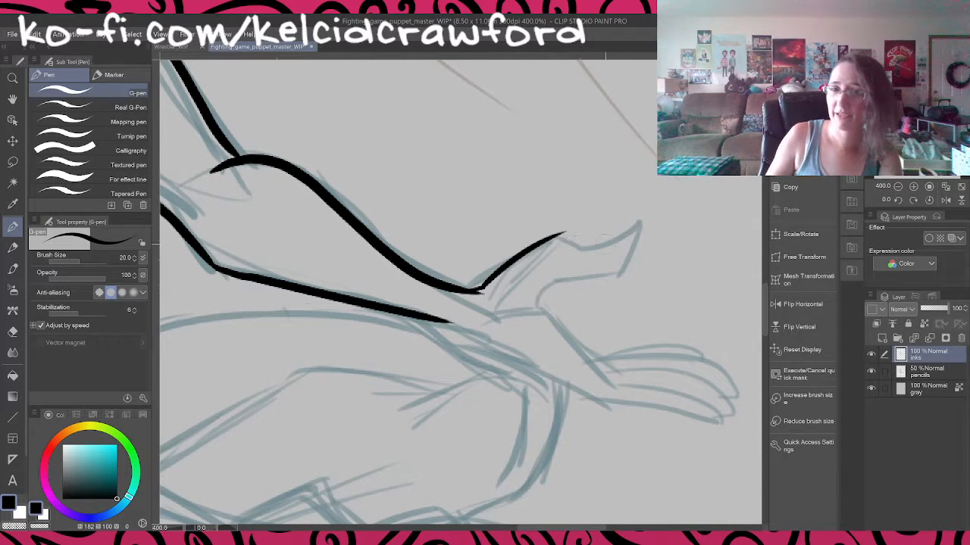
scroll(630, 274, "up", 1)
key("ctrl+z")
scroll(636, 270, "up", 2)
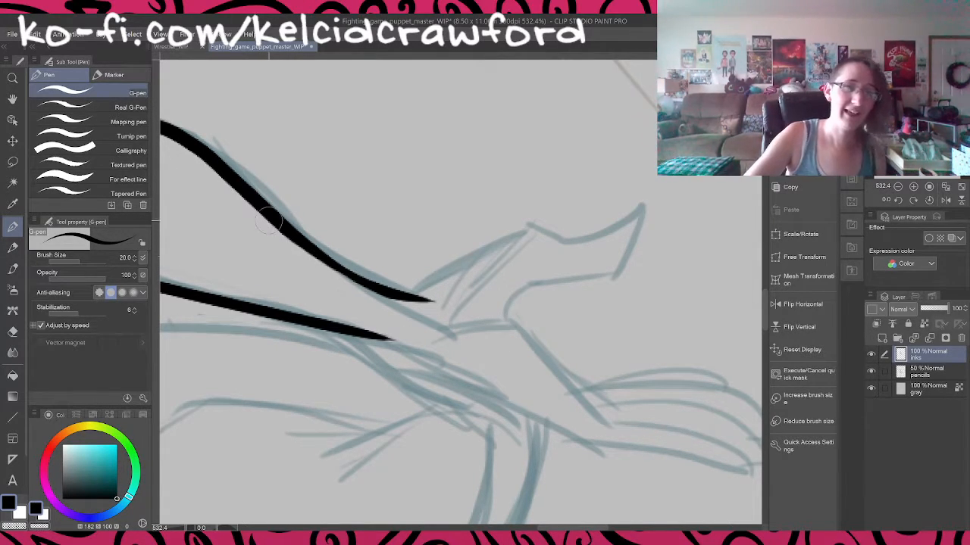
left_click_drag(363, 279, 419, 293)
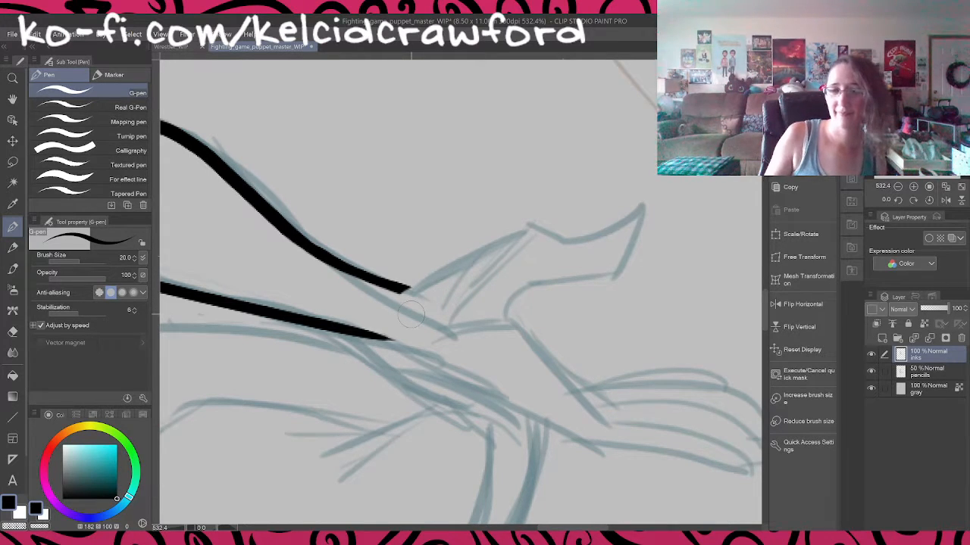
Step: Ink the open hand's thumb, the curved palm crease, the heel's lower edge and the palm edge below the thumb
mouse_move(403, 290)
left_mouse_down()
mouse_move(492, 241)
mouse_move(562, 257)
mouse_move(625, 236)
left_mouse_up()
mouse_move(528, 326)
left_mouse_down()
mouse_move(553, 297)
mouse_move(629, 261)
mouse_move(626, 240)
left_mouse_up()
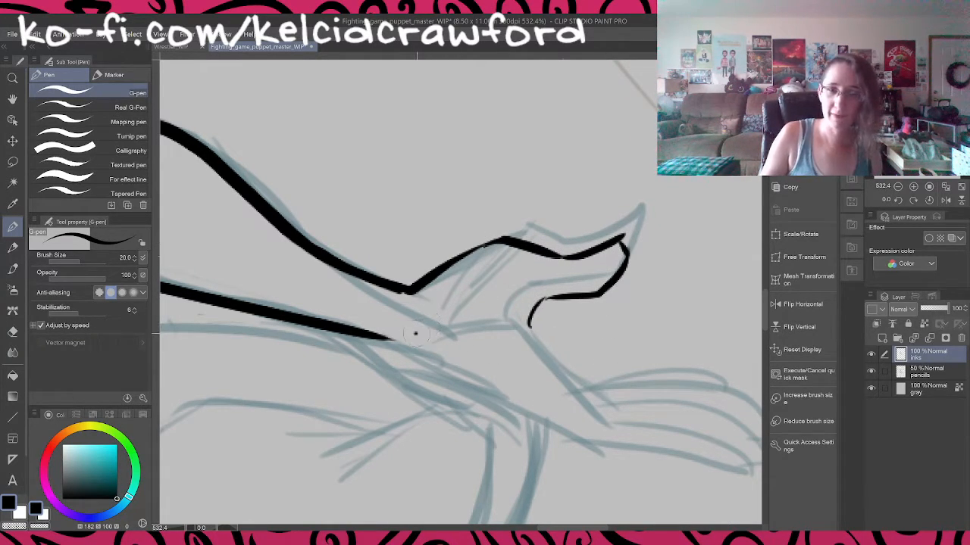
mouse_move(415, 334)
left_mouse_down()
mouse_move(506, 324)
mouse_move(574, 402)
left_mouse_up()
left_click_drag(375, 335, 577, 446)
left_click_drag(529, 318, 588, 383)
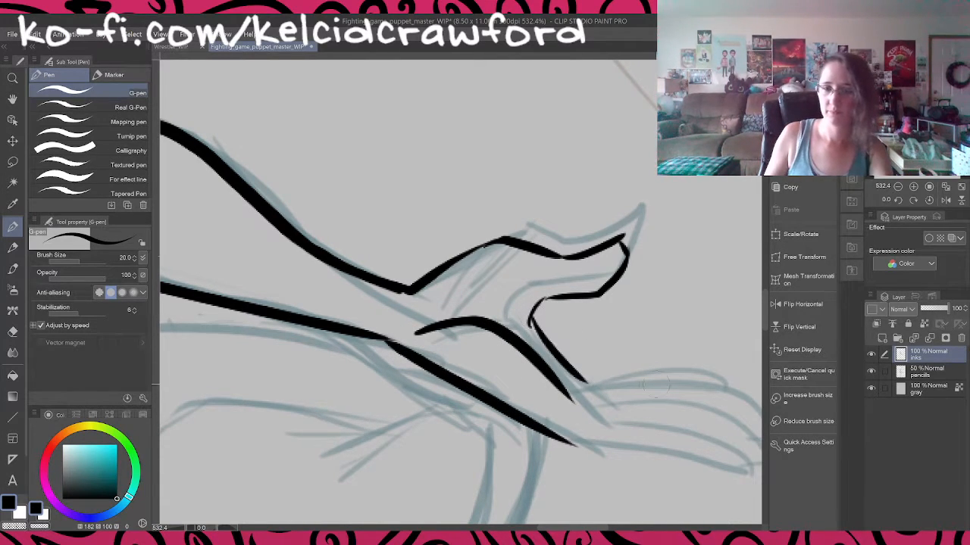
Step: Ink the open hand's fingers one above the other, from the lowest finger to the index finger's upper line
left_click_drag(637, 360, 552, 258)
mouse_move(489, 338)
left_mouse_down()
mouse_move(581, 350)
mouse_move(659, 326)
left_mouse_up()
mouse_move(503, 312)
left_mouse_down()
mouse_move(565, 324)
mouse_move(644, 313)
mouse_move(655, 325)
left_mouse_up()
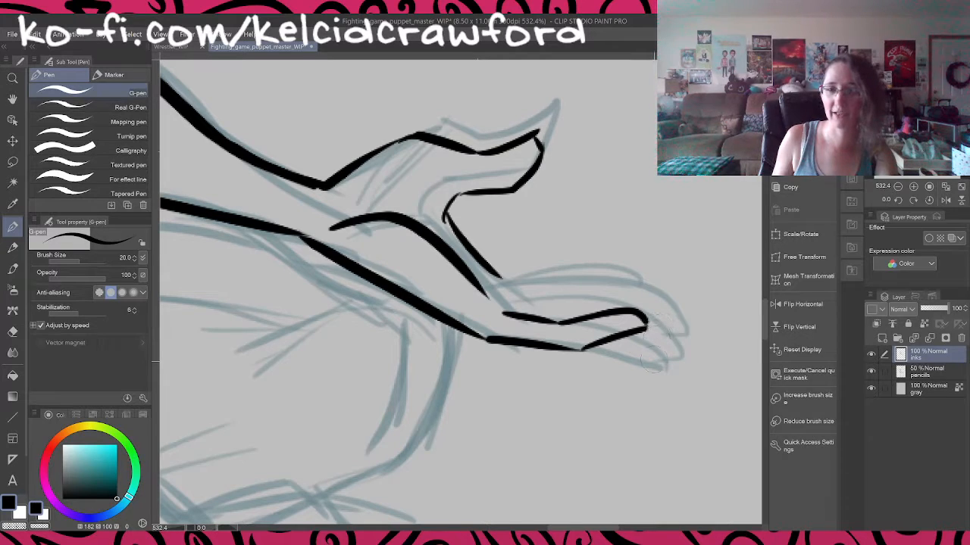
mouse_move(509, 295)
left_mouse_down()
mouse_move(580, 308)
mouse_move(666, 300)
mouse_move(645, 321)
left_mouse_up()
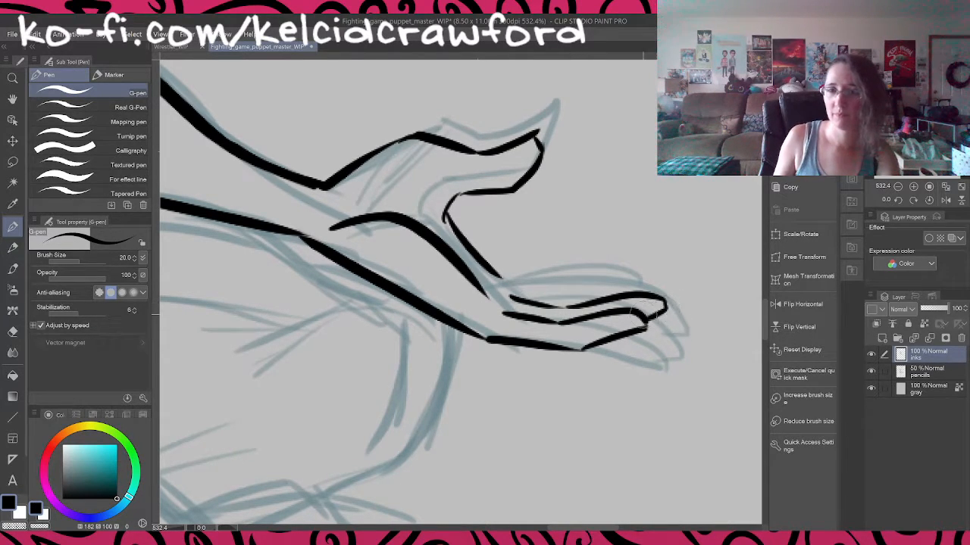
mouse_move(504, 287)
left_mouse_down()
mouse_move(656, 277)
mouse_move(669, 287)
mouse_move(652, 296)
left_mouse_up()
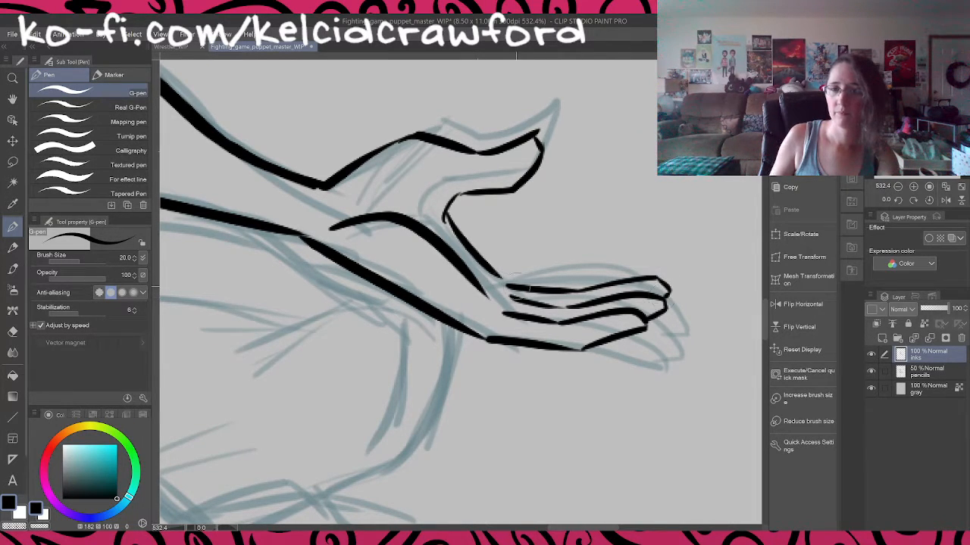
left_click_drag(497, 274, 634, 262)
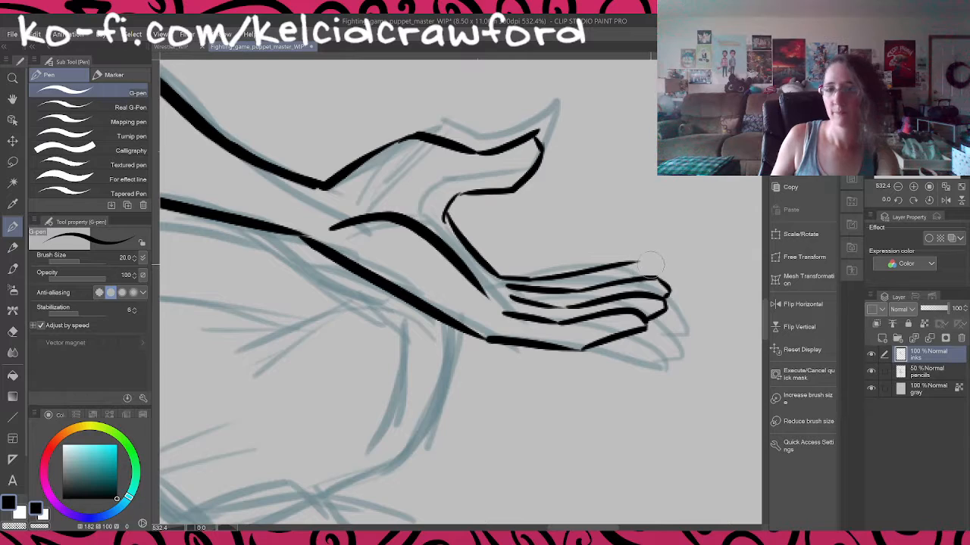
Step: Rotate the canvas to -105° so the fingers point upward and remove the index finger's outer line
left_click(913, 199)
left_click(913, 199)
left_click(929, 199)
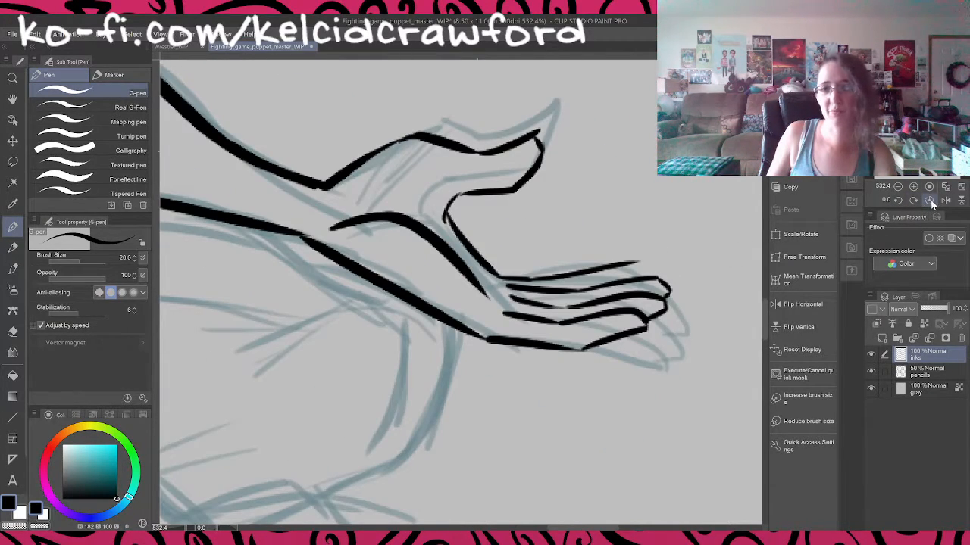
left_click(914, 200)
left_click(915, 199)
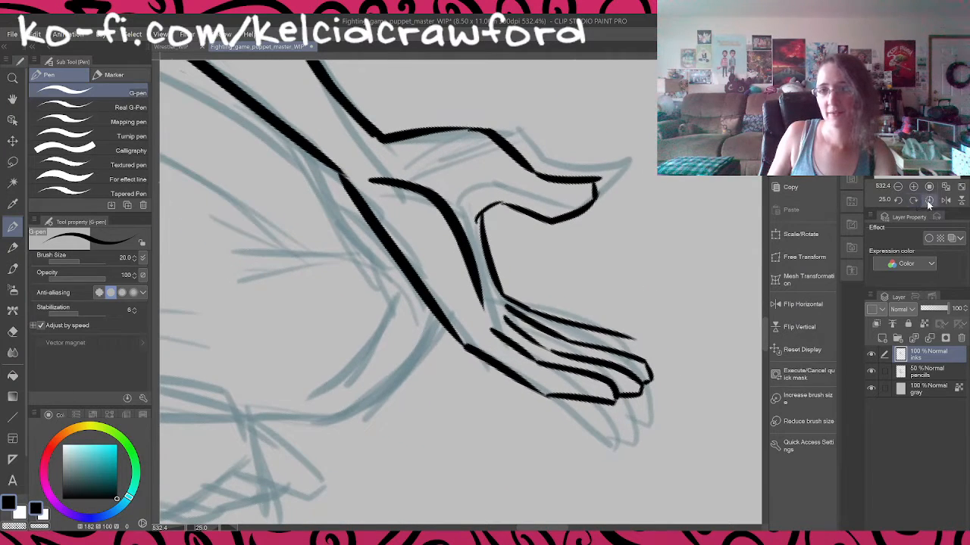
left_click(928, 200)
left_click(899, 201)
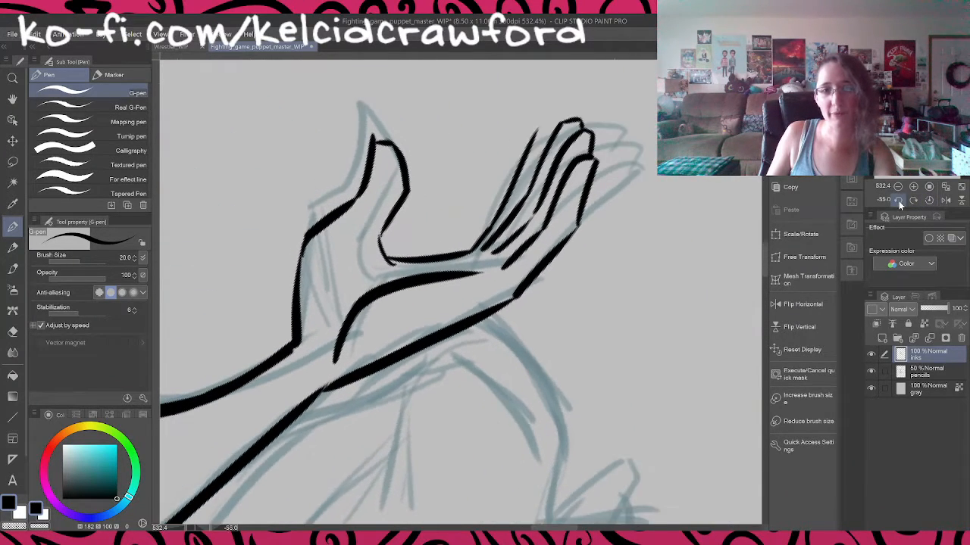
left_click_drag(516, 298, 681, 367)
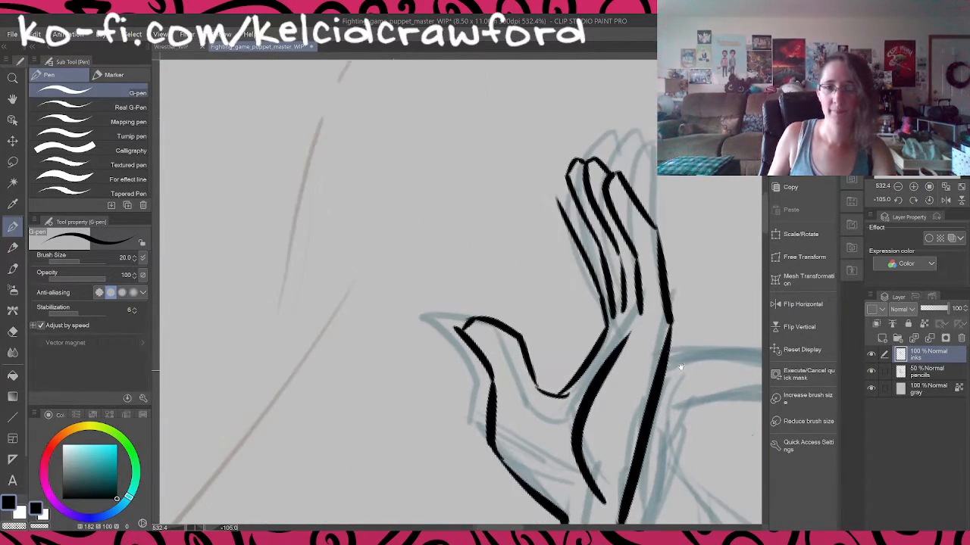
key("ctrl+z")
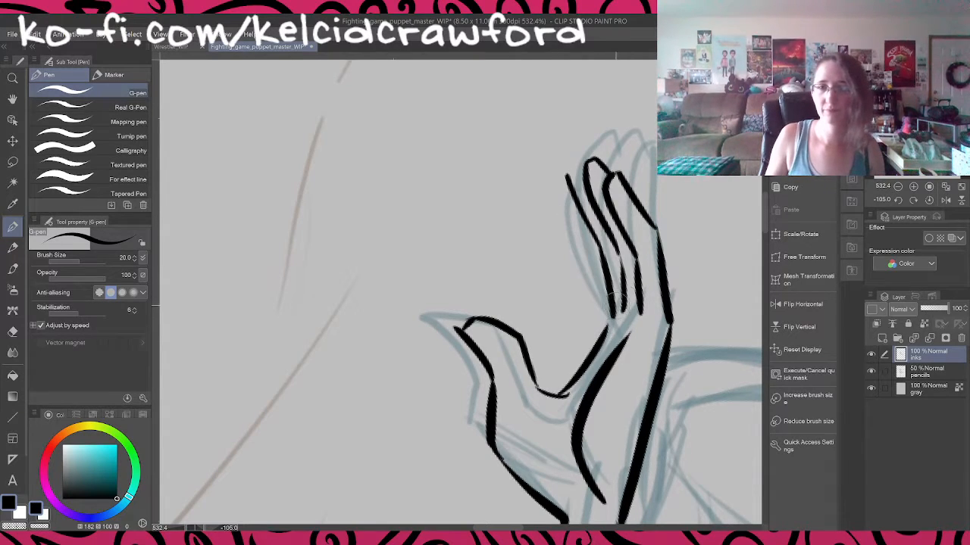
key("ctrl+z")
key("ctrl+y")
key("ctrl+y")
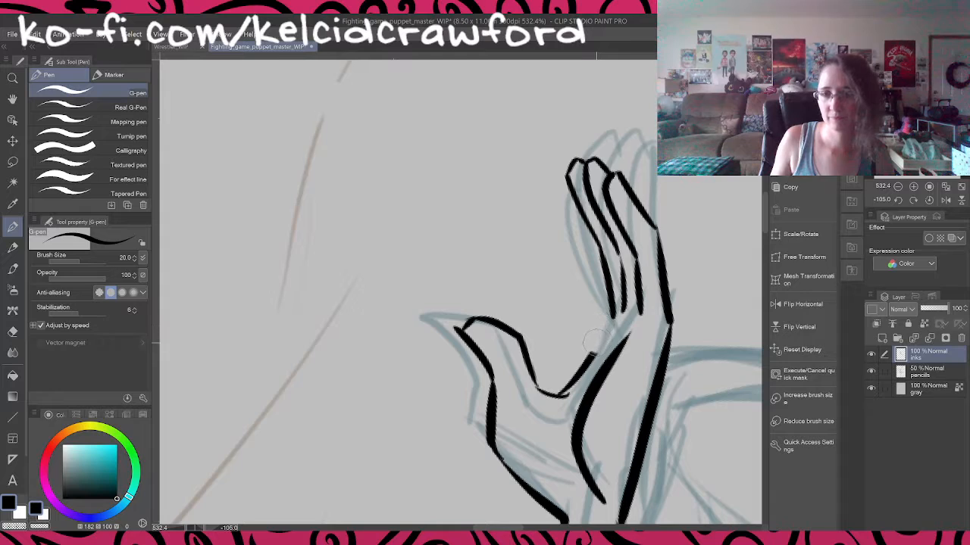
Step: Redraw the palm edge between the thumb and fingers and ink the index finger's curved outer edge up to its tip
key("ctrl+z")
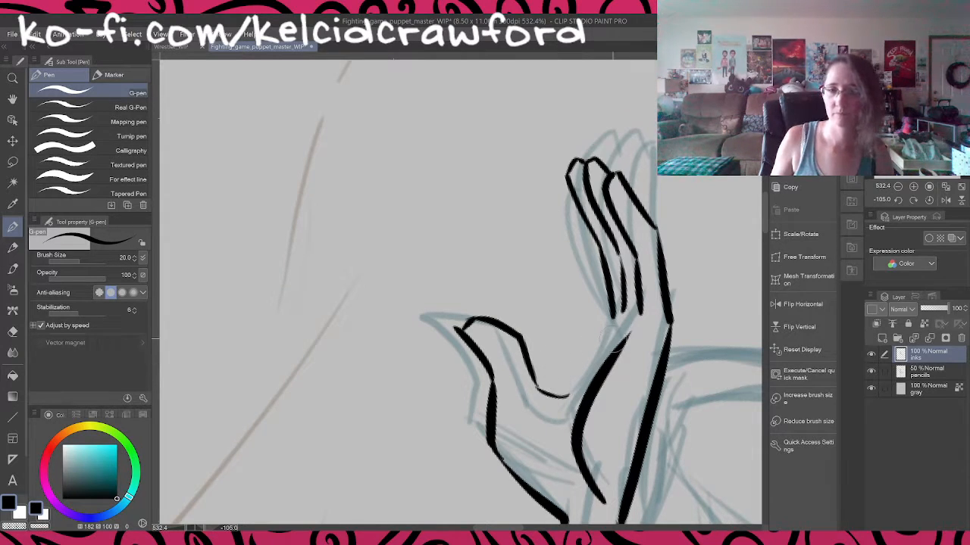
left_click_drag(594, 324, 555, 400)
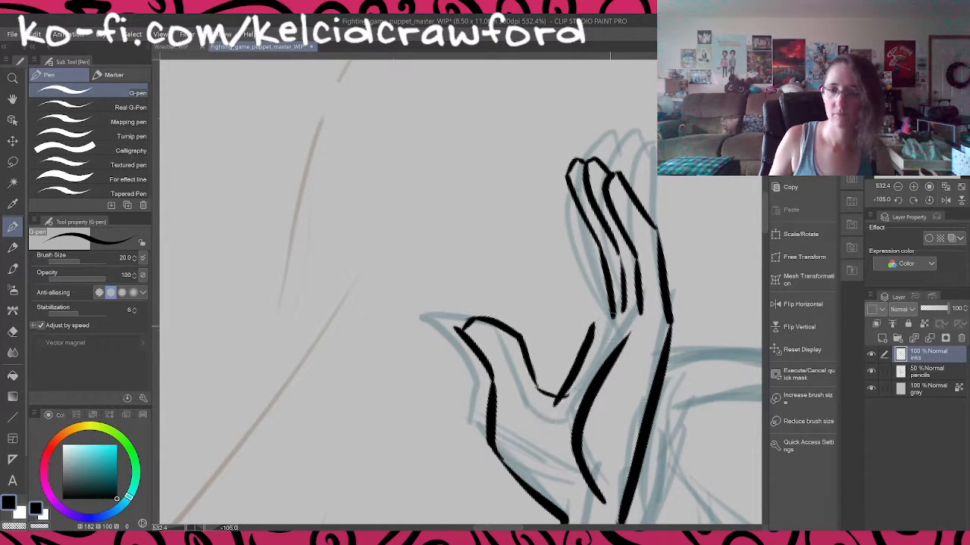
key("ctrl+z")
mouse_move(591, 327)
left_mouse_down()
mouse_move(548, 400)
mouse_move(601, 317)
mouse_move(589, 332)
mouse_move(593, 273)
mouse_move(565, 219)
mouse_move(566, 184)
left_mouse_up()
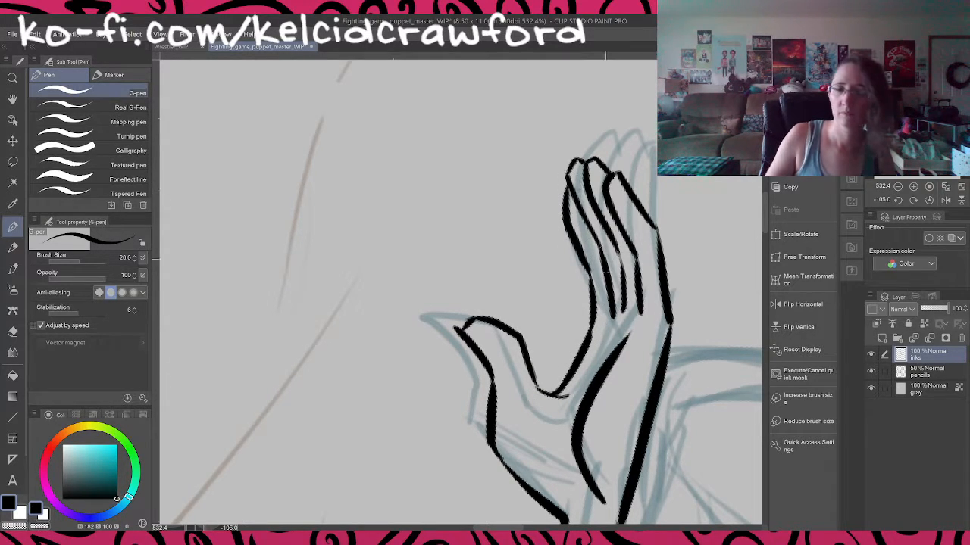
left_click_drag(647, 342, 594, 311)
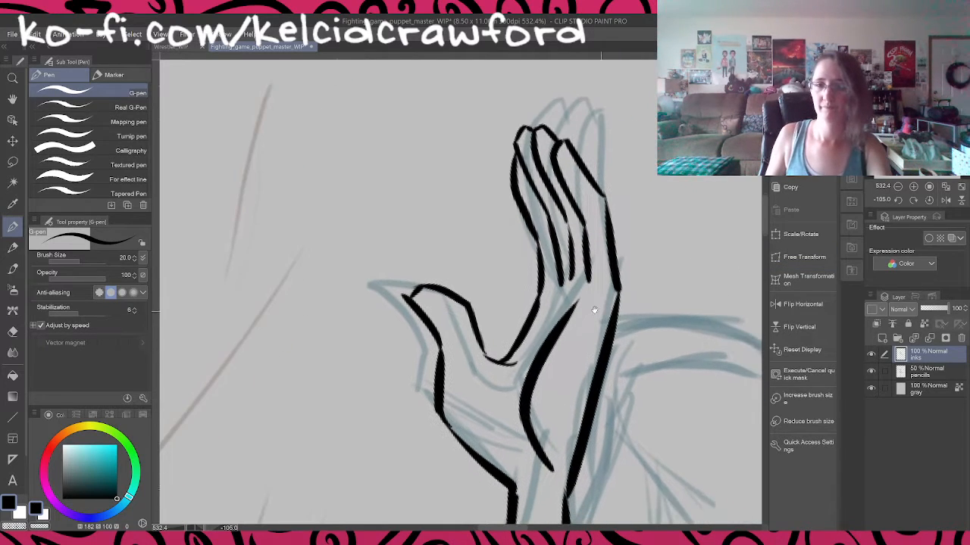
Step: Lasso the open hand's fingers with the upper palm edge and free-transform them to 108% height, widening the hand toward the thumb
key("m")
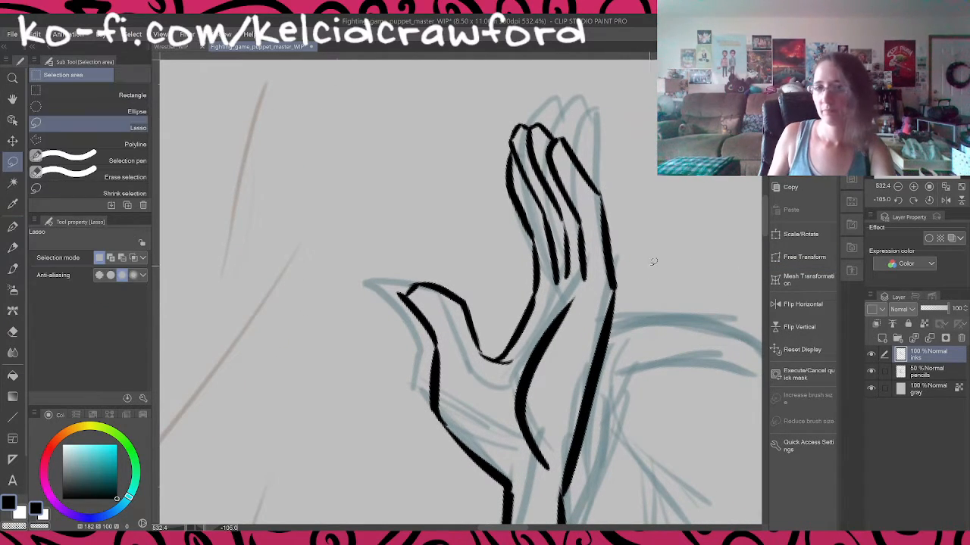
left_click_drag(649, 266, 641, 272)
mouse_move(548, 110)
left_mouse_down()
mouse_move(478, 122)
mouse_move(487, 359)
mouse_move(496, 364)
left_mouse_up()
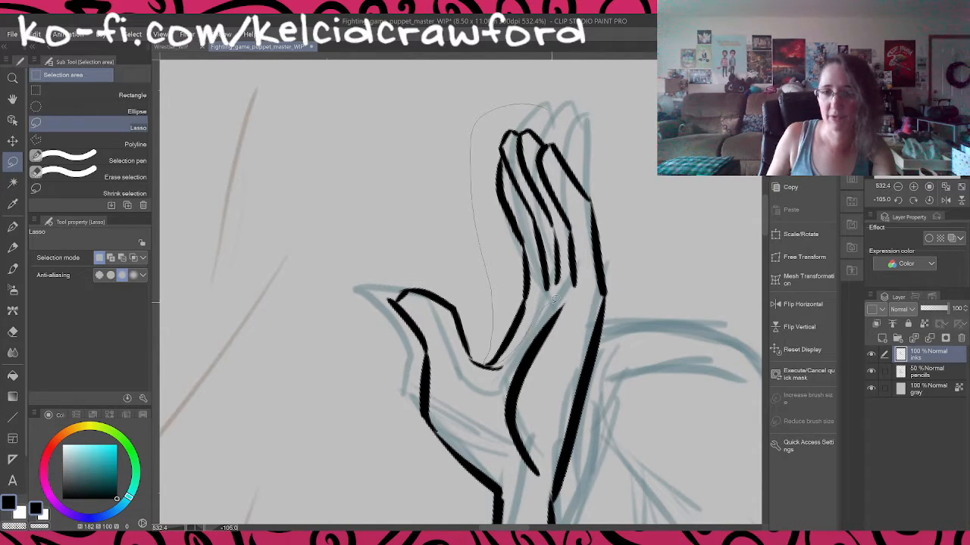
mouse_move(556, 299)
left_mouse_down()
mouse_move(627, 294)
mouse_move(628, 223)
mouse_move(564, 114)
left_mouse_up()
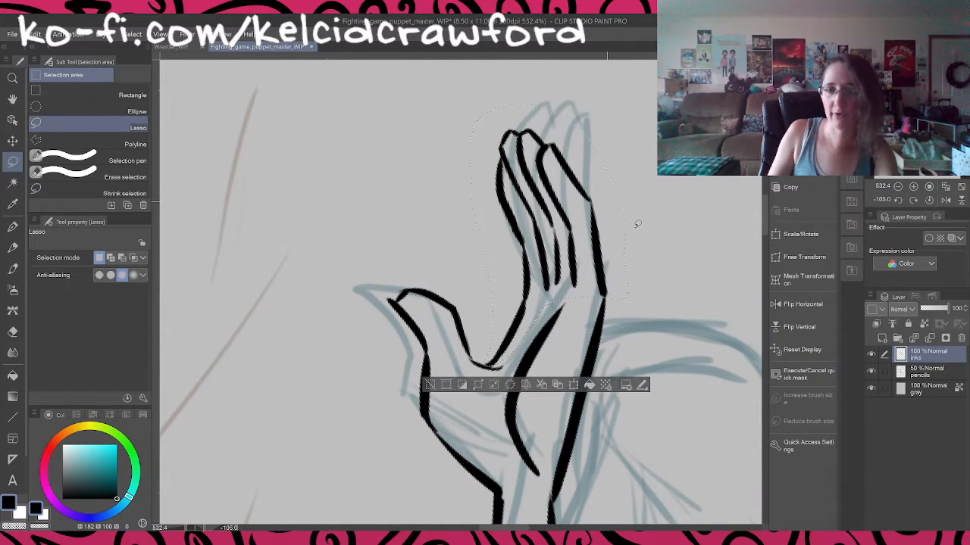
left_click(809, 262)
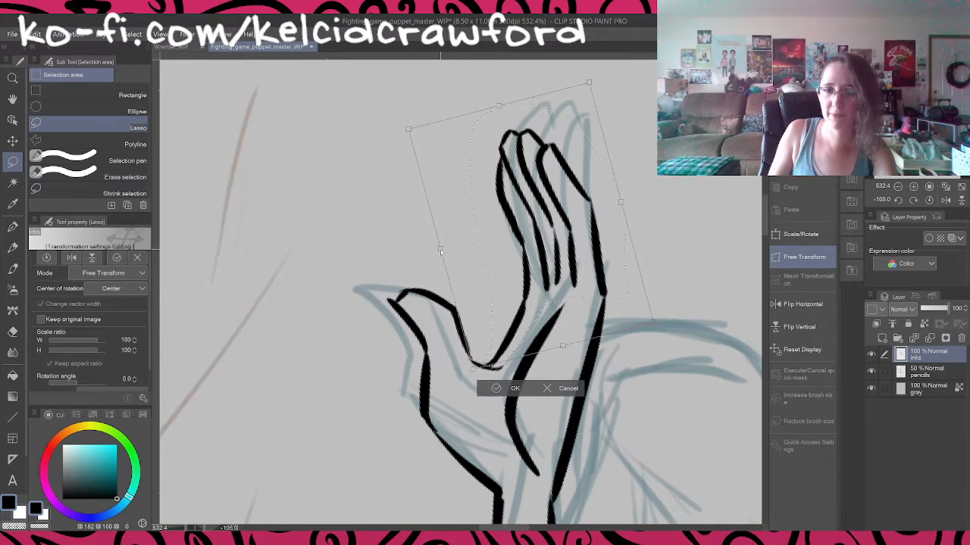
left_click_drag(441, 251, 440, 252)
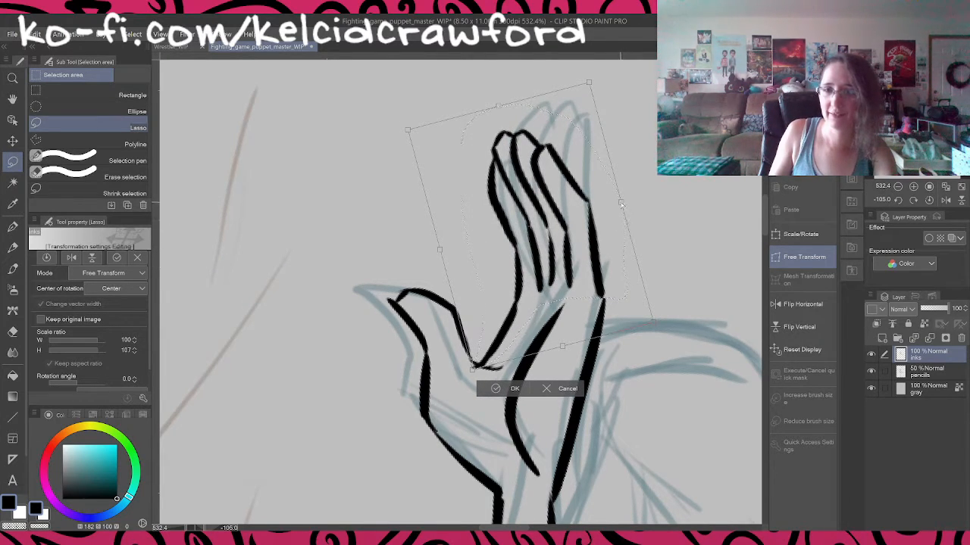
left_click_drag(620, 203, 622, 203)
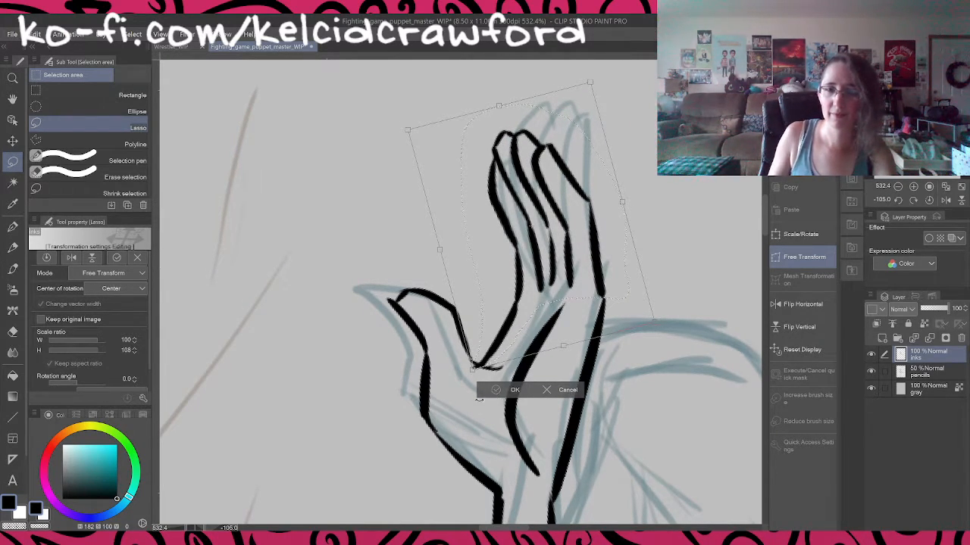
left_click(504, 390)
left_click(424, 391)
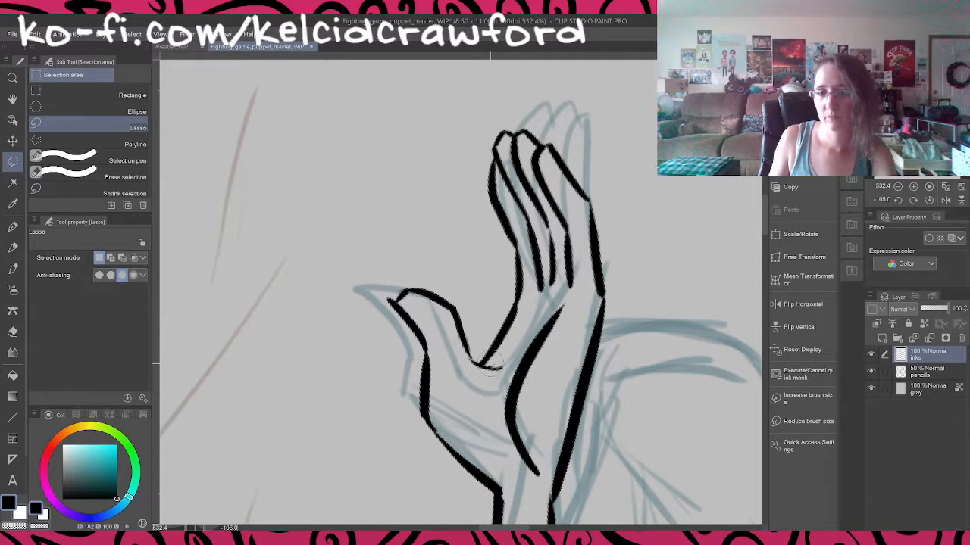
Step: Lasso the thumb and heel of the open hand, scale them to 93% and narrow them slightly with Free Transform
left_click_drag(496, 379, 468, 317)
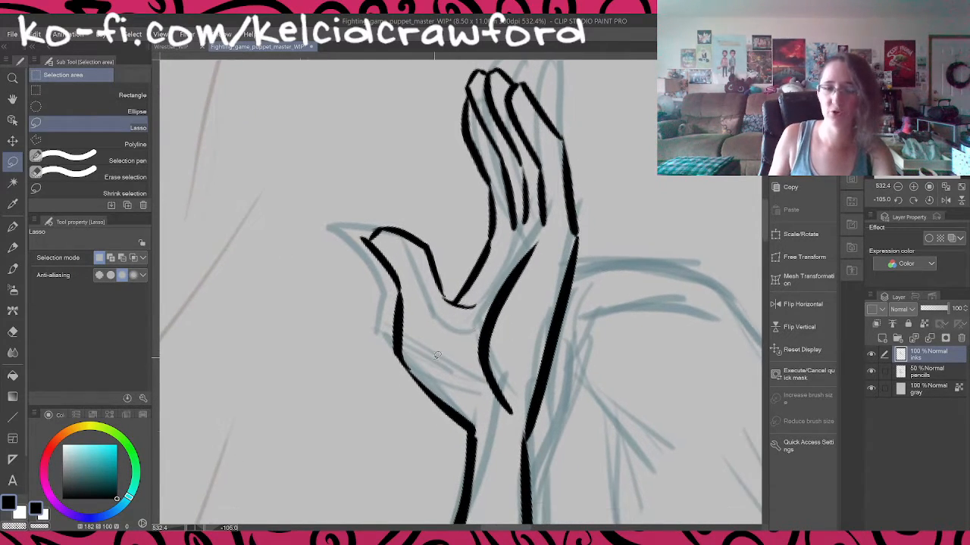
mouse_move(440, 239)
left_mouse_down()
mouse_move(401, 194)
mouse_move(324, 288)
mouse_move(396, 414)
mouse_move(441, 440)
mouse_move(490, 421)
mouse_move(445, 320)
mouse_move(447, 227)
left_mouse_up()
left_click(436, 480)
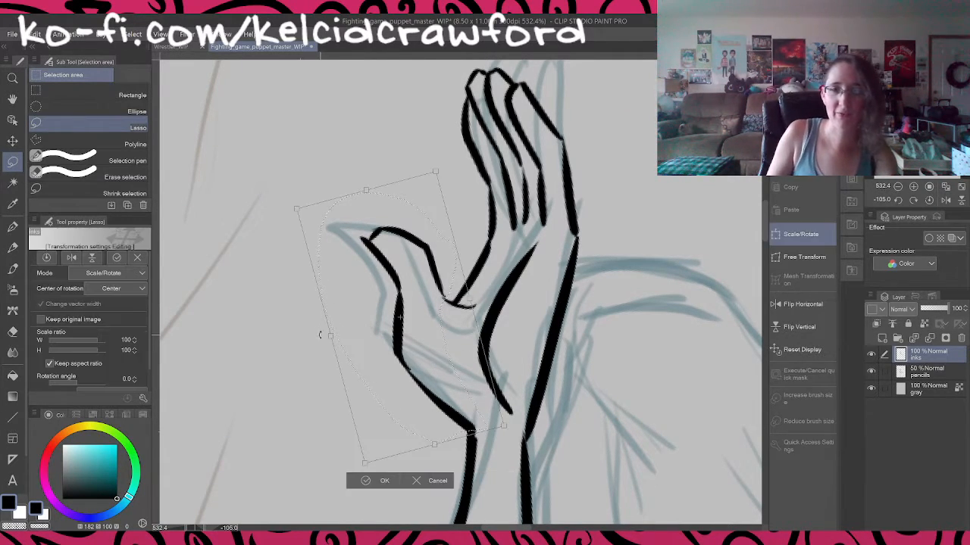
left_click_drag(340, 346, 342, 336)
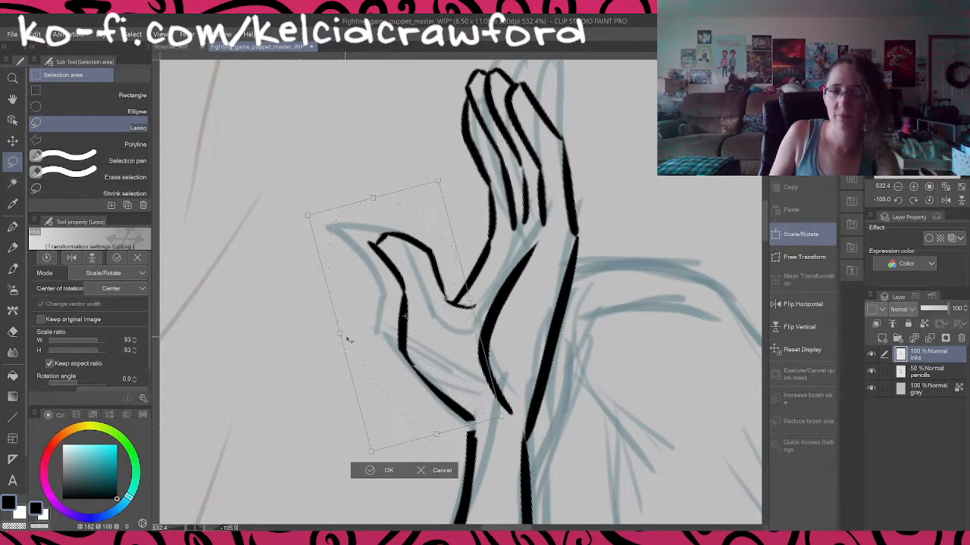
left_click(788, 257)
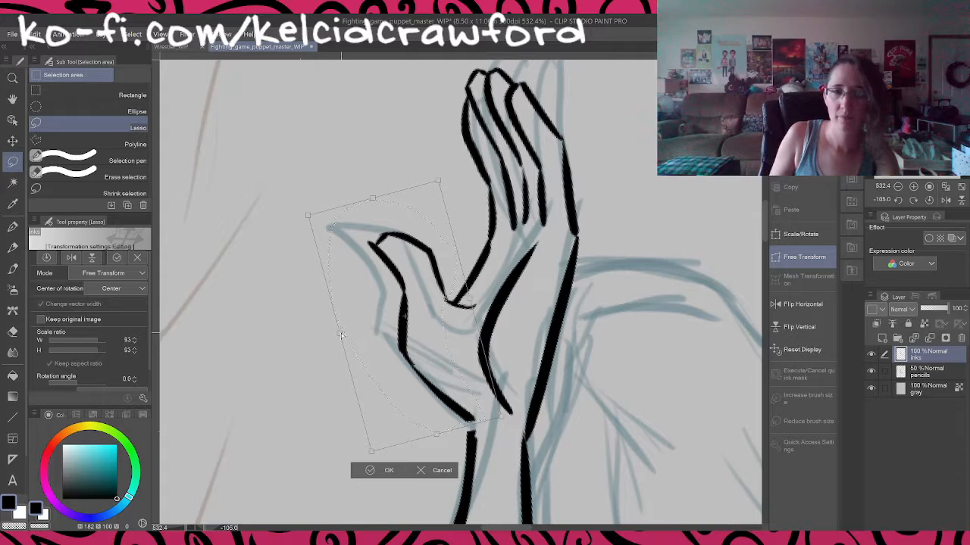
left_click_drag(341, 335, 348, 334)
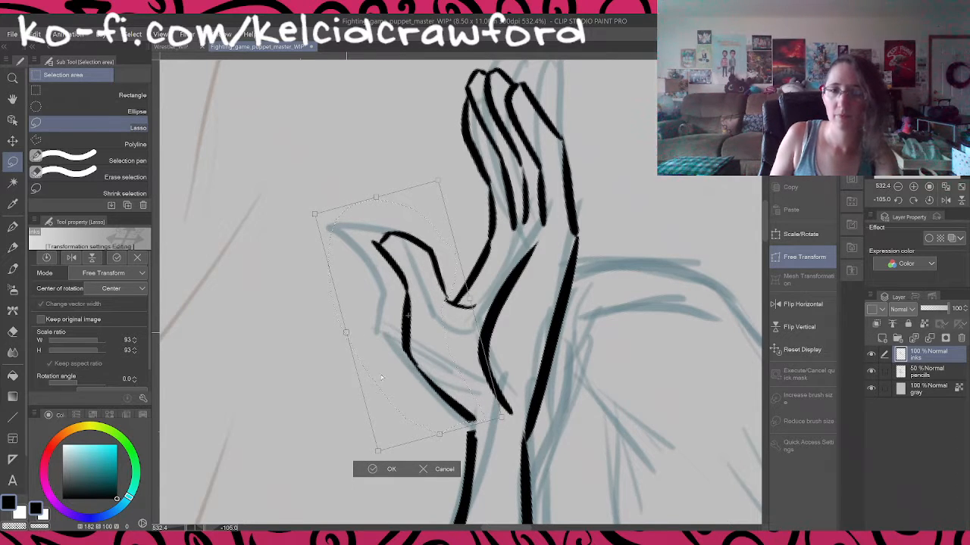
left_click(366, 471)
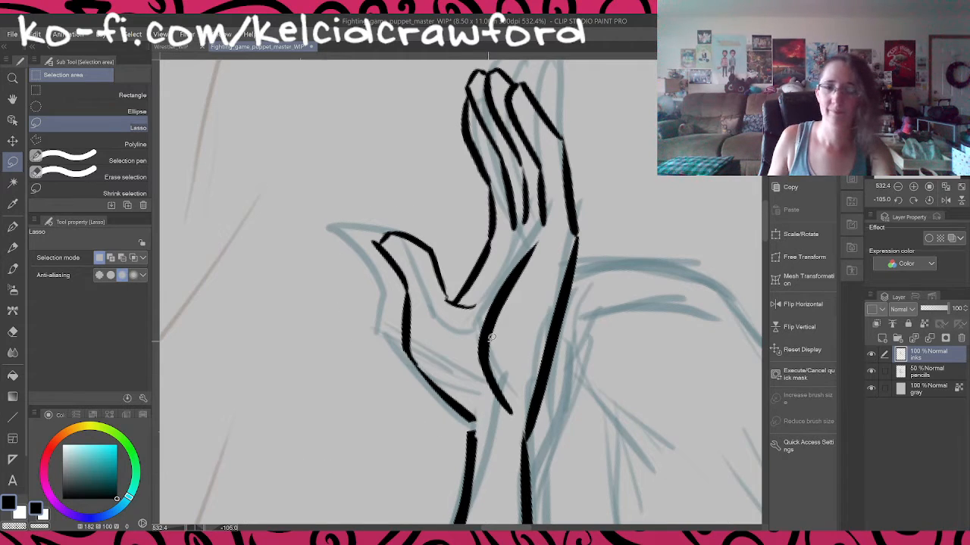
Step: Close the line gaps at the thumb tip and wrist with the G-pen and reset the canvas rotation to 0°
key("p")
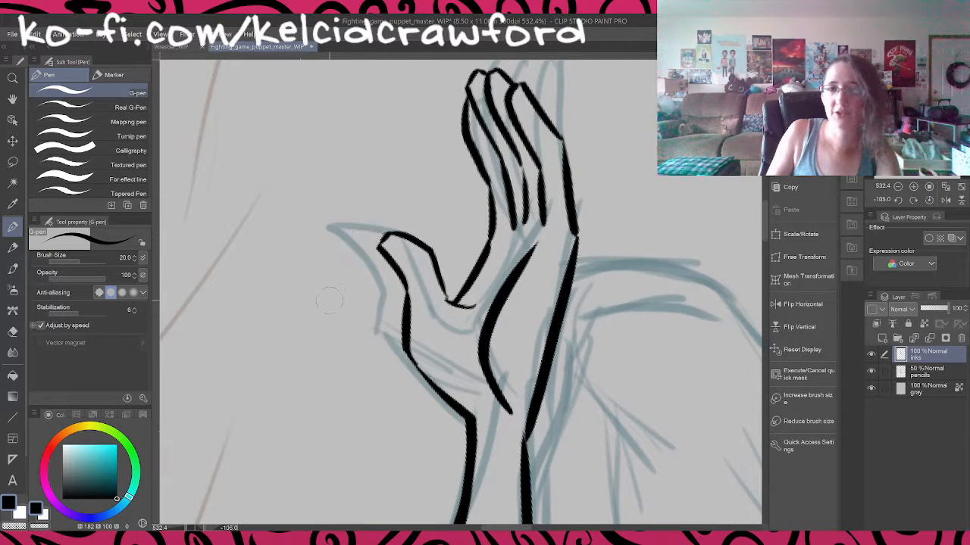
left_click(929, 200)
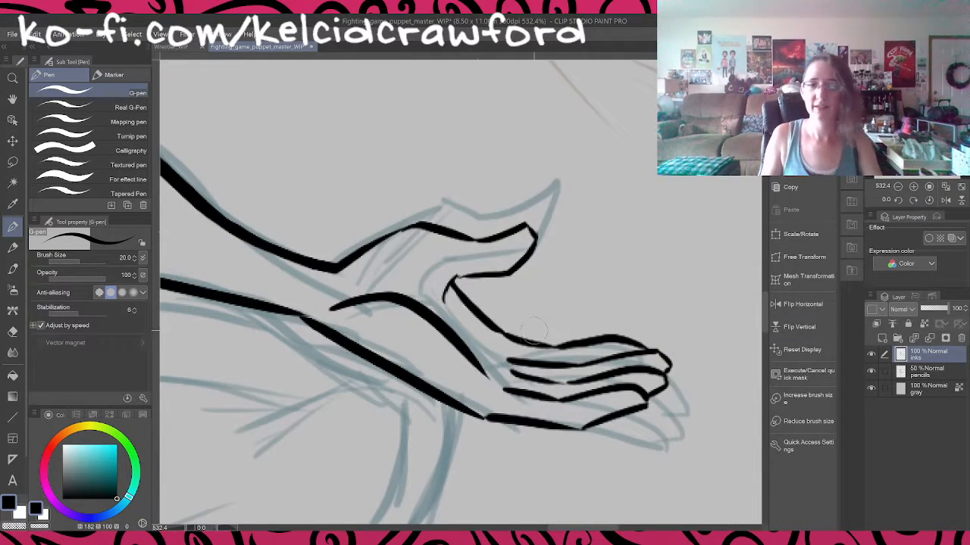
scroll(529, 357, "down", 3)
scroll(546, 356, "down", 5)
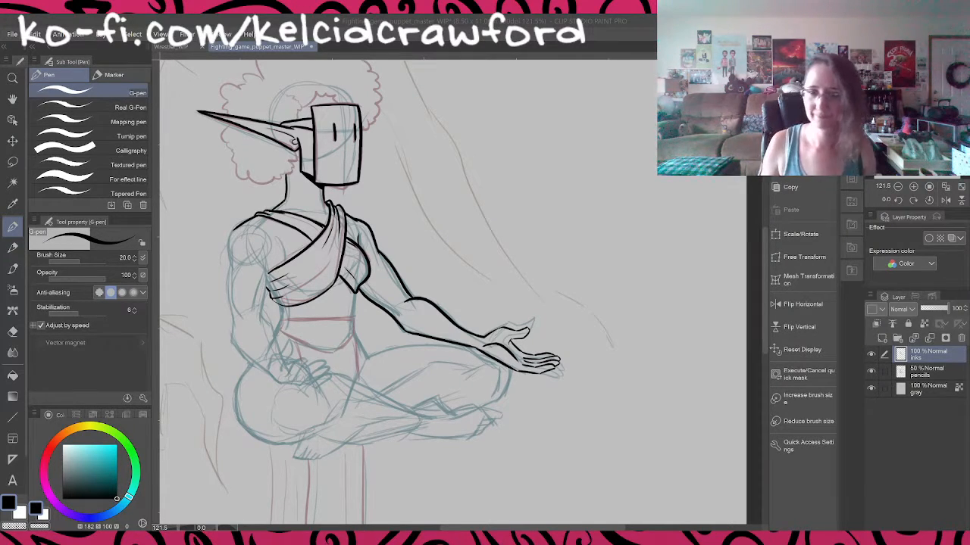
left_click(369, 510)
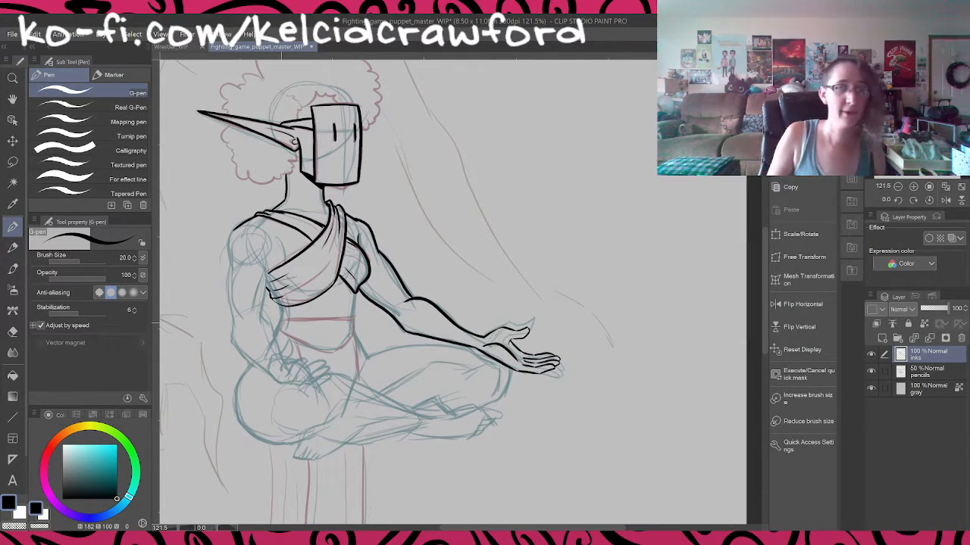
Step: Ink the resting arm's shoulder muscle creases and the outer and inner contours of its upper arm
left_click_drag(204, 274, 422, 349)
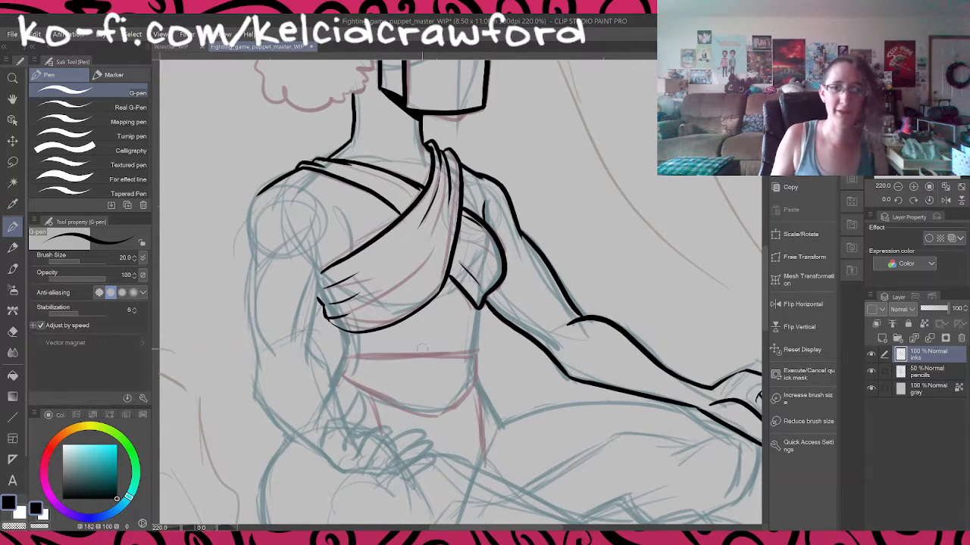
left_click_drag(425, 396, 530, 380)
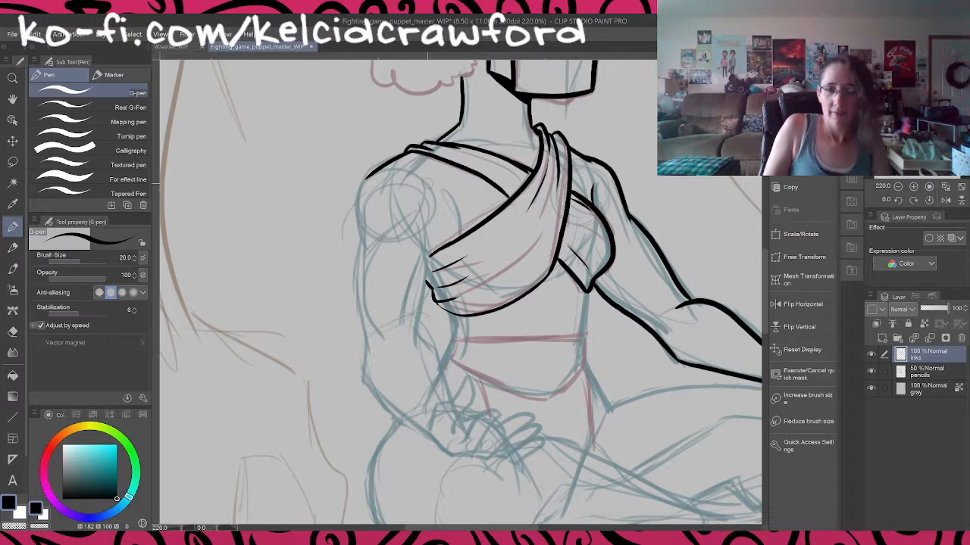
scroll(427, 183, "up", 1)
scroll(425, 182, "up", 2)
mouse_move(429, 193)
left_mouse_down()
mouse_move(421, 236)
mouse_move(331, 301)
left_mouse_up()
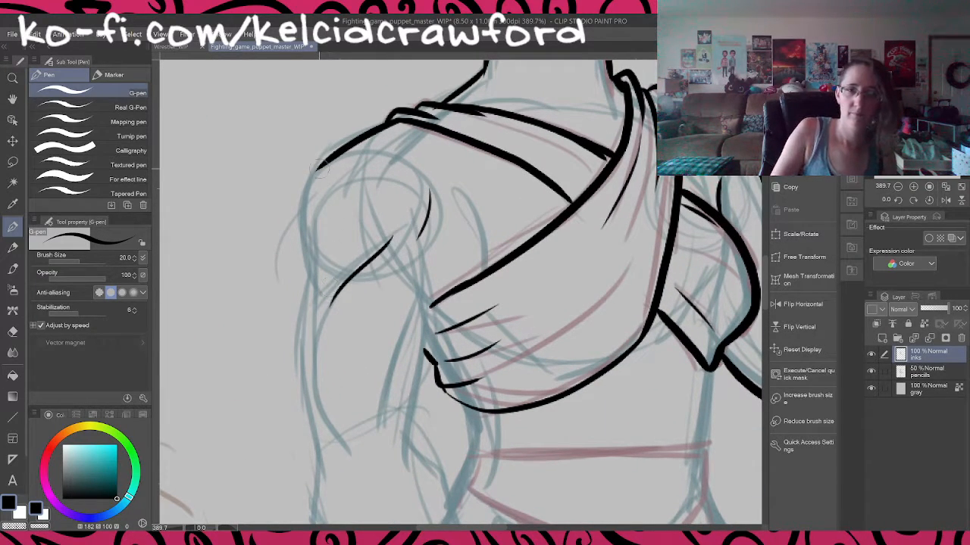
mouse_move(318, 165)
left_mouse_down()
mouse_move(303, 233)
mouse_move(307, 382)
mouse_move(326, 472)
left_mouse_up()
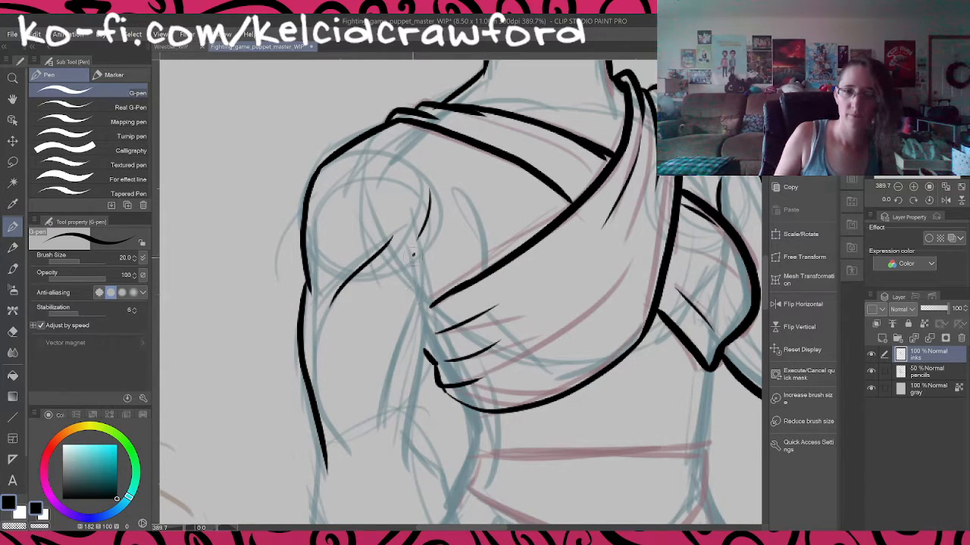
mouse_move(413, 255)
left_mouse_down()
mouse_move(423, 354)
mouse_move(416, 432)
left_mouse_up()
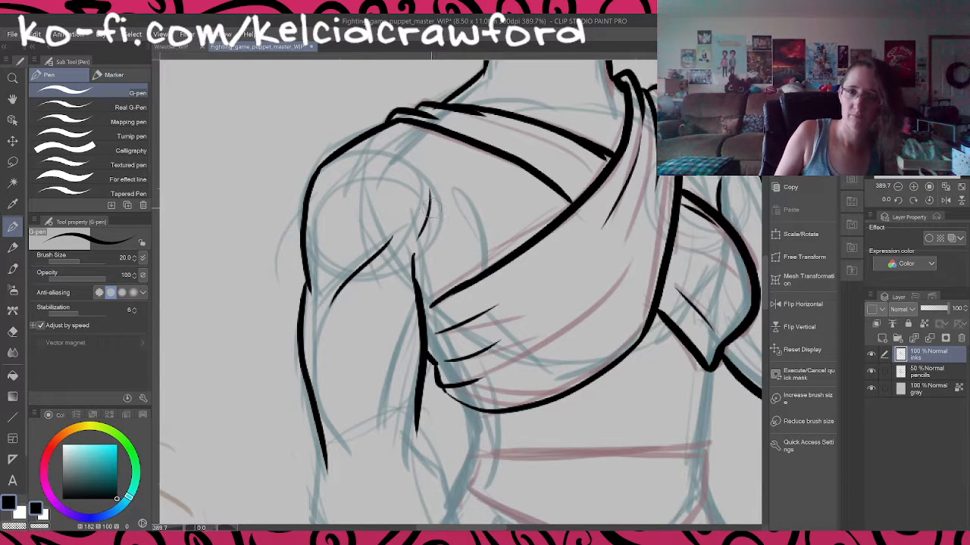
Step: Ink a short crease from the armpit onto the chest and try a short fold line under the wrap top
left_click_drag(433, 208, 446, 250)
key("ctrl+z")
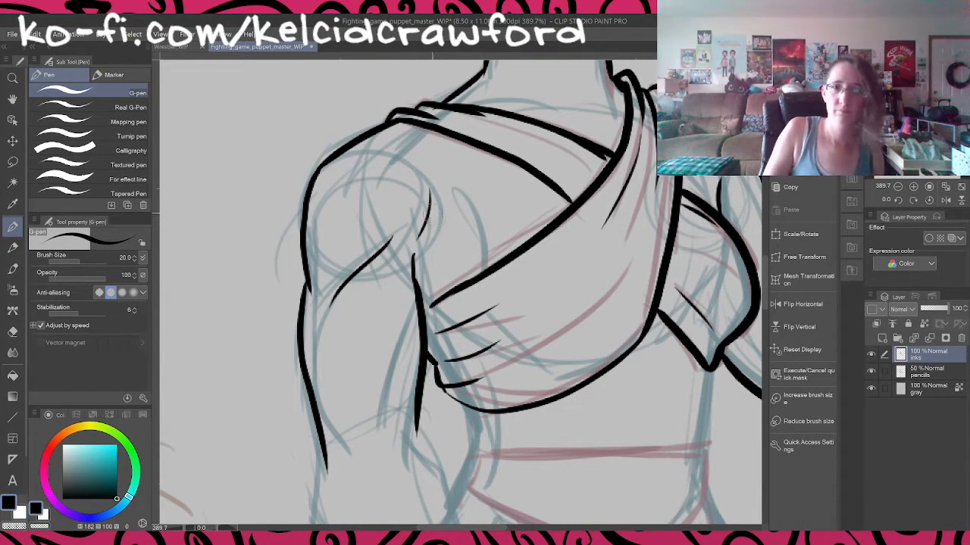
left_click_drag(432, 195, 459, 246)
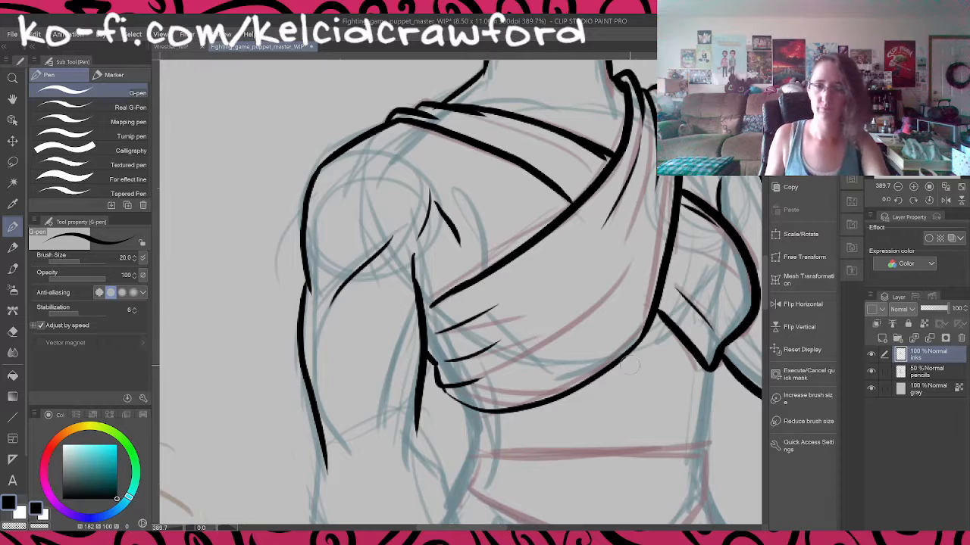
left_click_drag(664, 341, 701, 363)
key("ctrl+z")
Step: Ink both sides of the bare midriff, the straight upper edge of the waistband and a short crease at the waist
left_click_drag(664, 424, 656, 259)
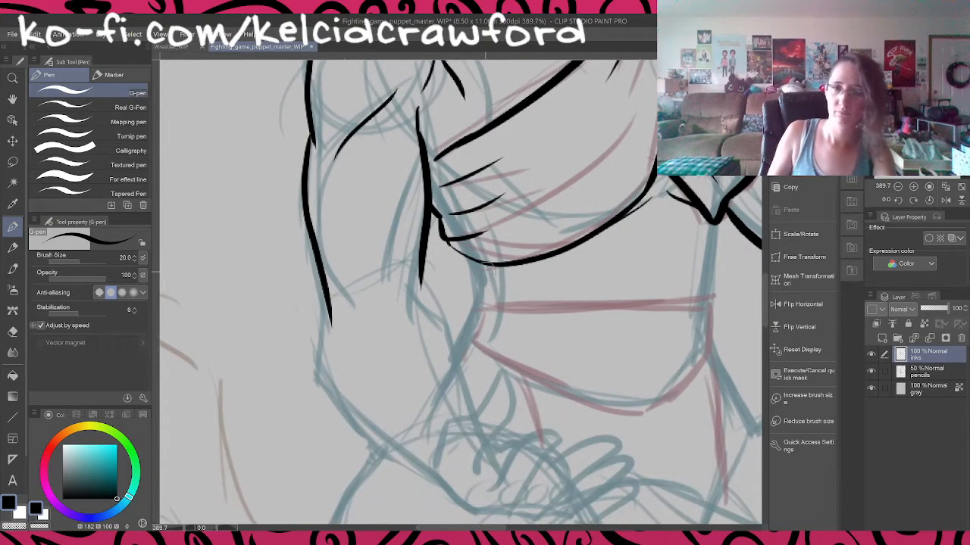
left_click_drag(466, 256, 477, 310)
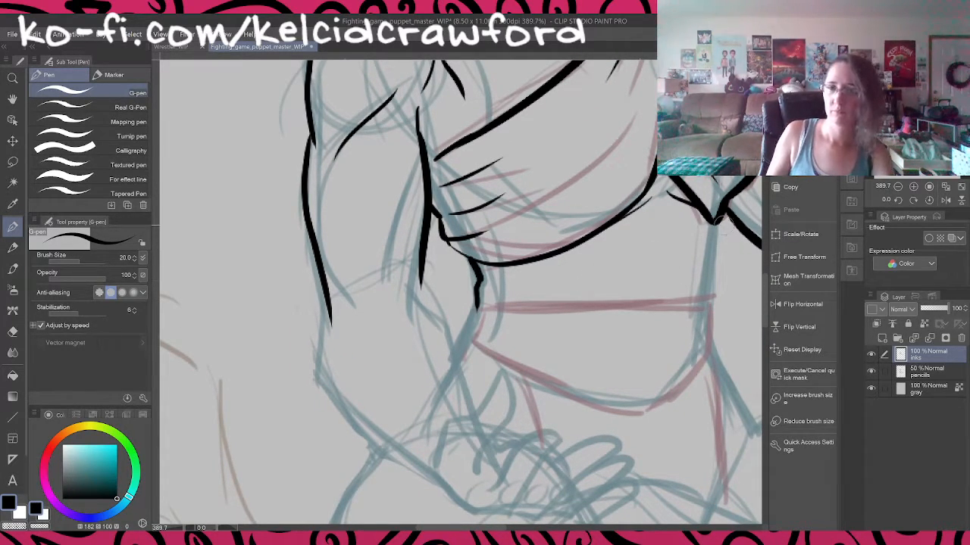
left_click_drag(712, 221, 705, 309)
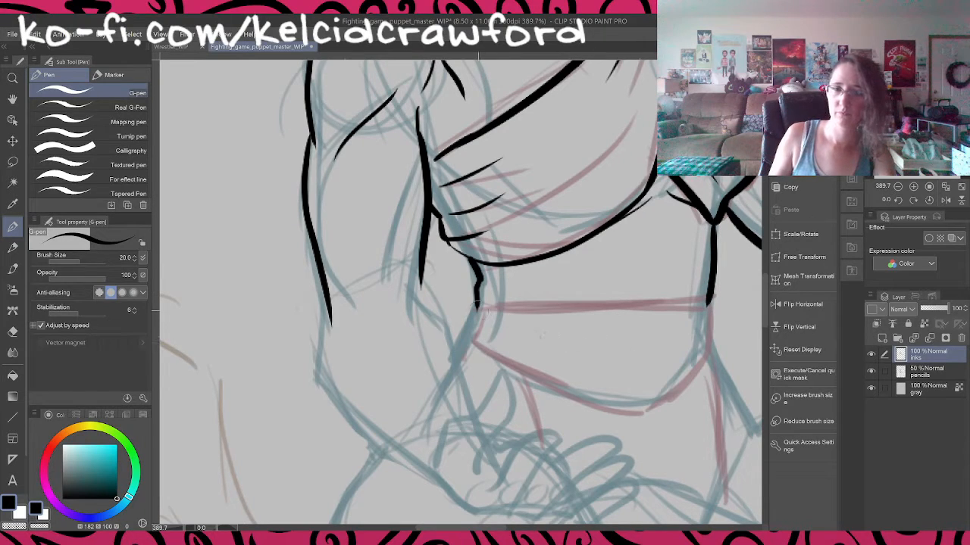
left_click_drag(477, 307, 712, 302)
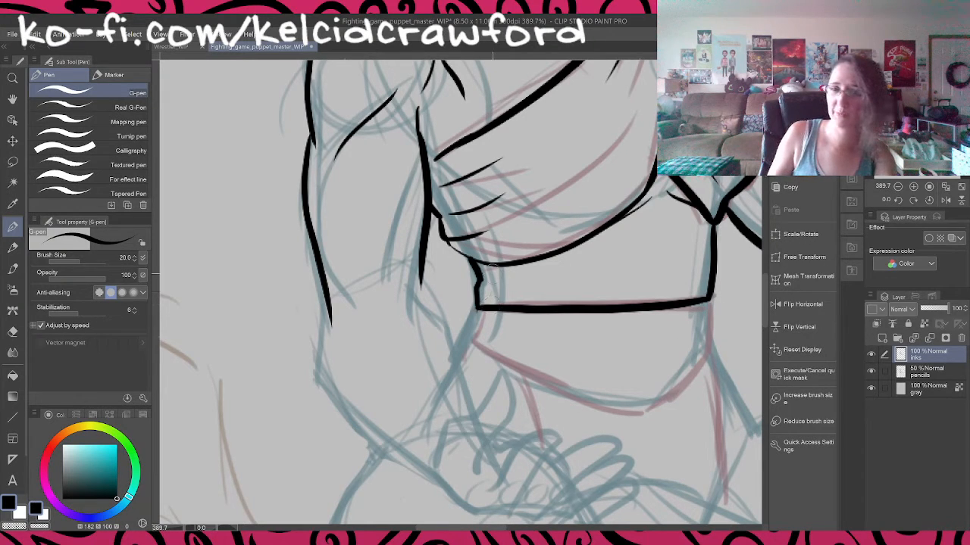
left_click_drag(484, 280, 565, 284)
Step: Ink the waistband's short side edges and its curved lower edge, redrawing the curve on the far side
left_click_drag(631, 342, 550, 322)
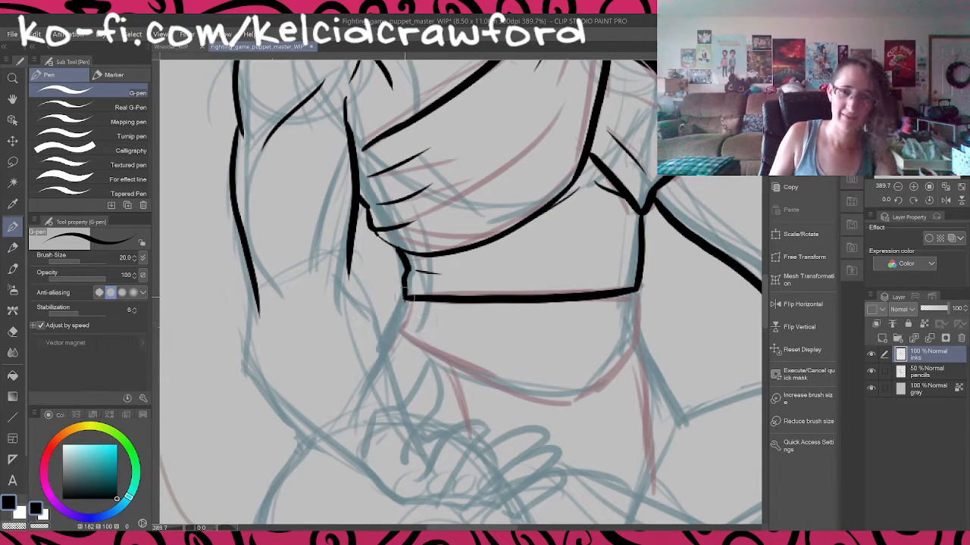
mouse_move(406, 296)
left_mouse_down()
mouse_move(394, 328)
mouse_move(560, 403)
mouse_move(621, 373)
left_mouse_up()
left_click_drag(640, 288, 617, 370)
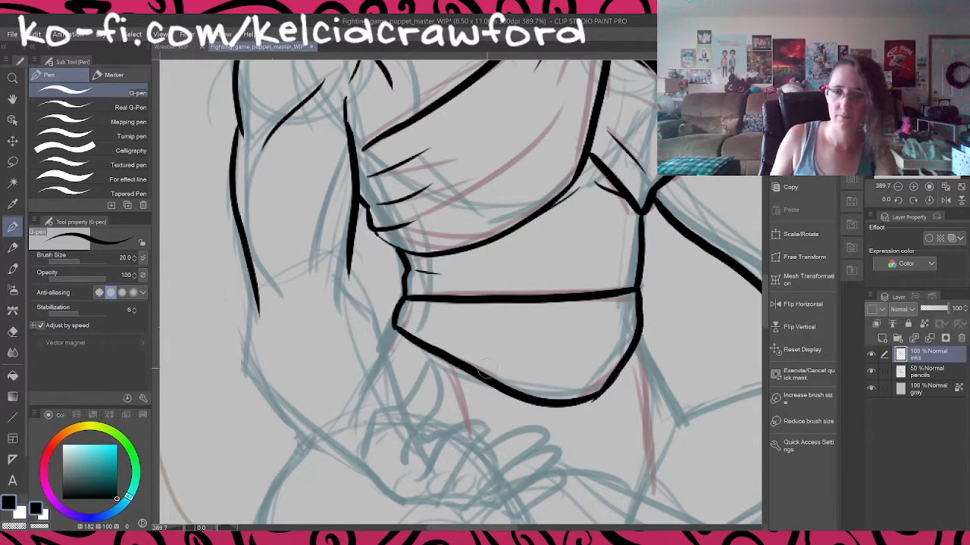
key("ctrl+z")
mouse_move(636, 286)
left_mouse_down()
mouse_move(640, 342)
mouse_move(625, 364)
mouse_move(538, 403)
left_mouse_up()
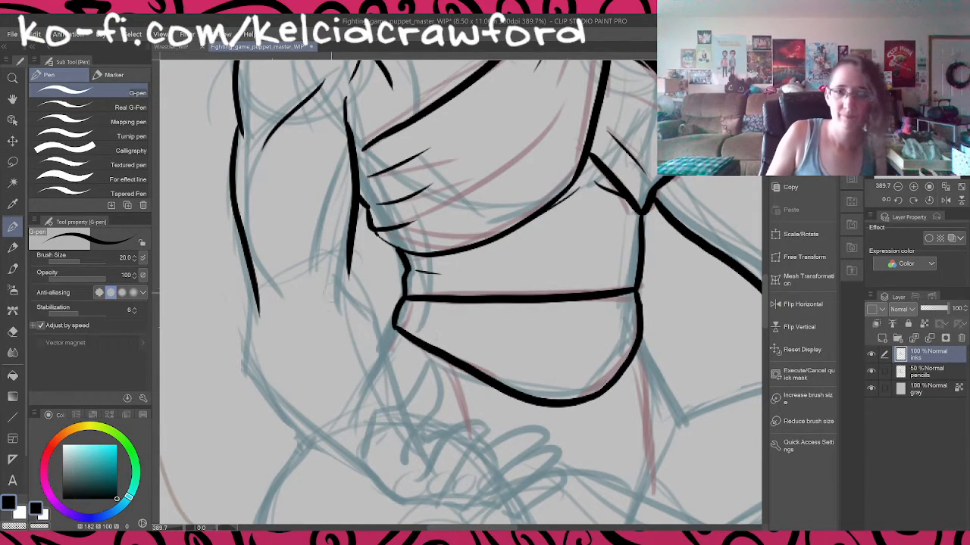
Step: Ink the resting arm's elbow and the outer and inner contours of its forearm down to the wrist
mouse_move(254, 288)
left_mouse_down()
mouse_move(250, 368)
mouse_move(283, 405)
mouse_move(380, 460)
left_mouse_up()
key("ctrl+z")
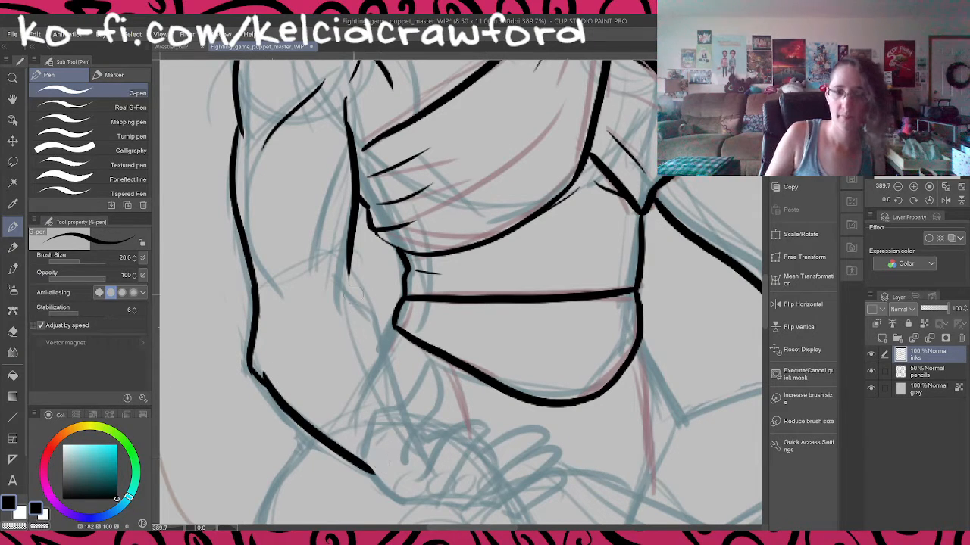
scroll(352, 281, "down", 3)
scroll(348, 263, "up", 2)
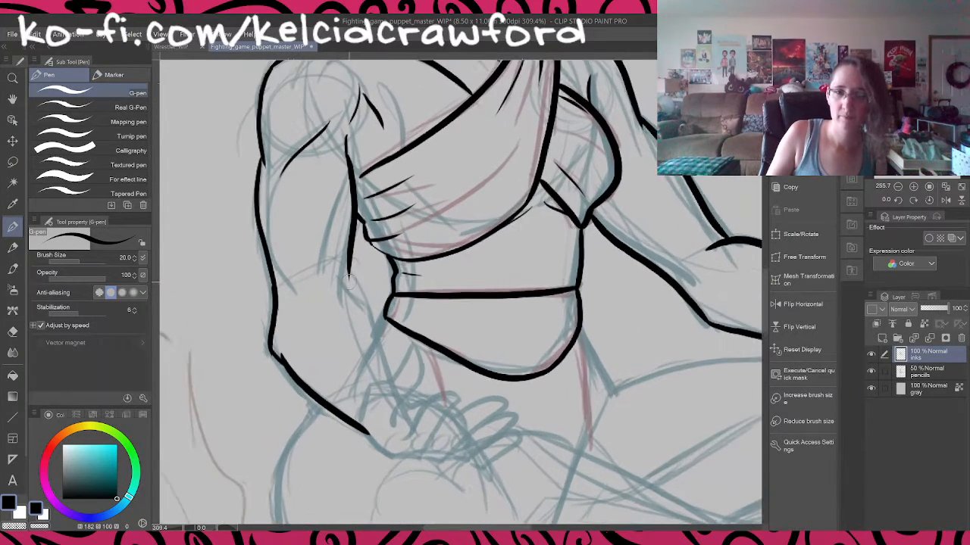
left_click_drag(350, 265, 346, 290)
key("ctrl+z")
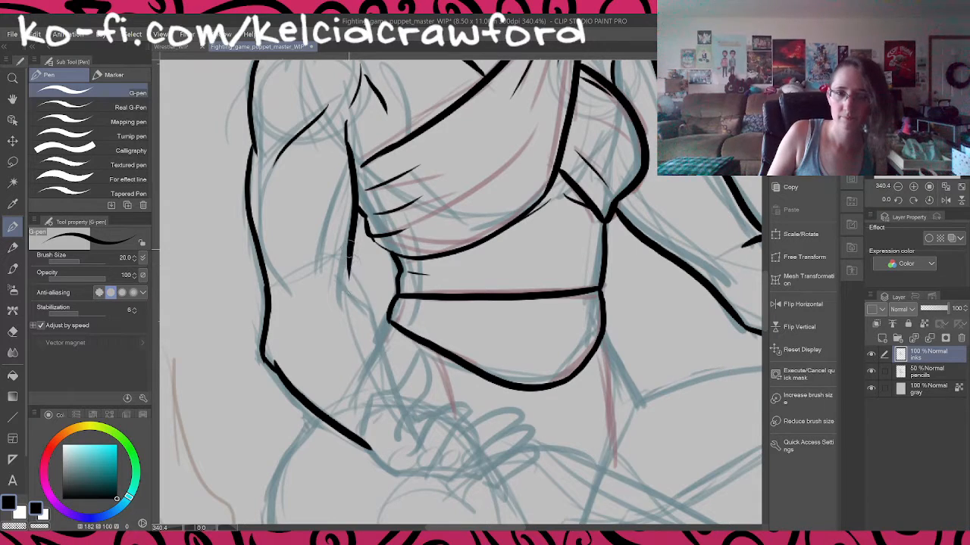
mouse_move(350, 252)
left_mouse_down()
mouse_move(345, 287)
mouse_move(398, 382)
left_mouse_up()
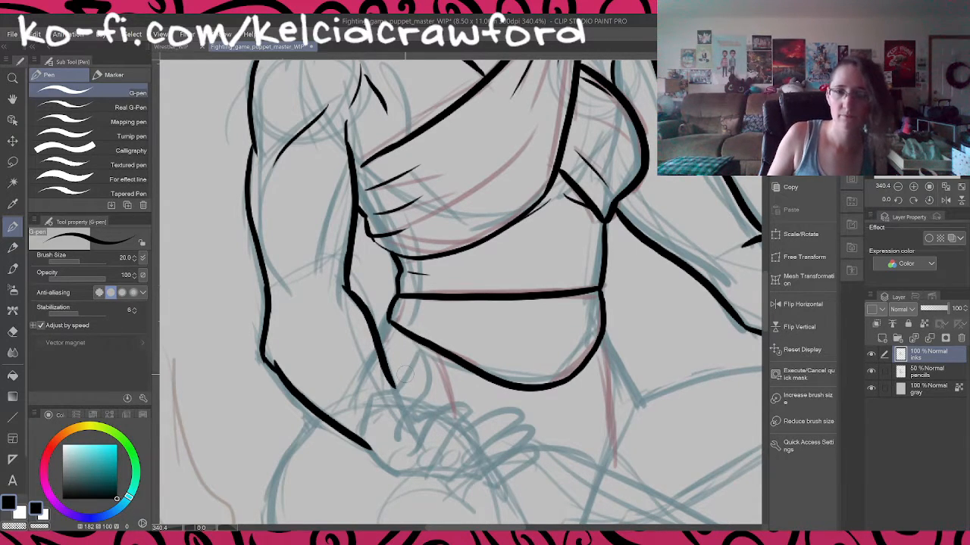
Step: Ink the thumb of the resting hand with its base line at the wrist and a short crease into the palm
scroll(398, 364, "down", 3)
scroll(400, 363, "down", 3)
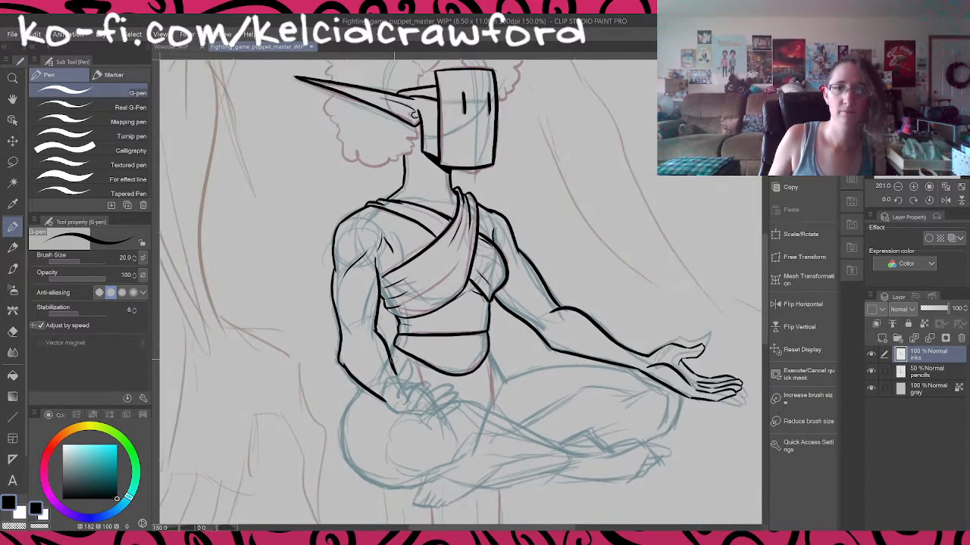
scroll(402, 390, "up", 5)
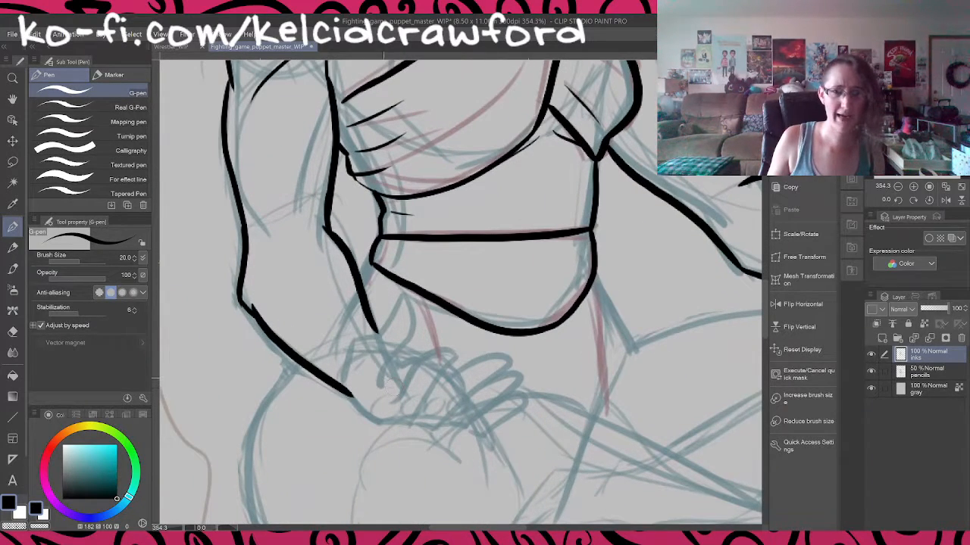
scroll(348, 362, "up", 2)
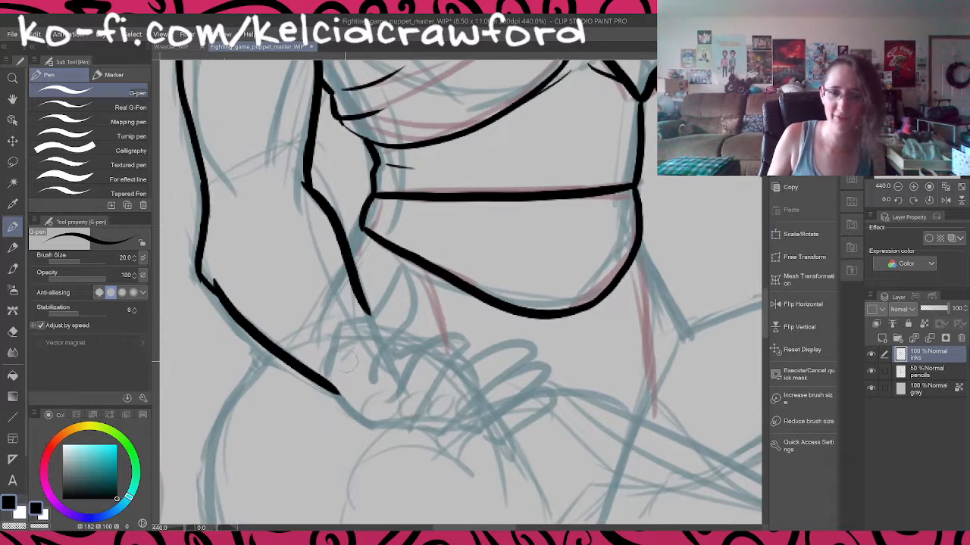
left_click_drag(344, 327, 329, 371)
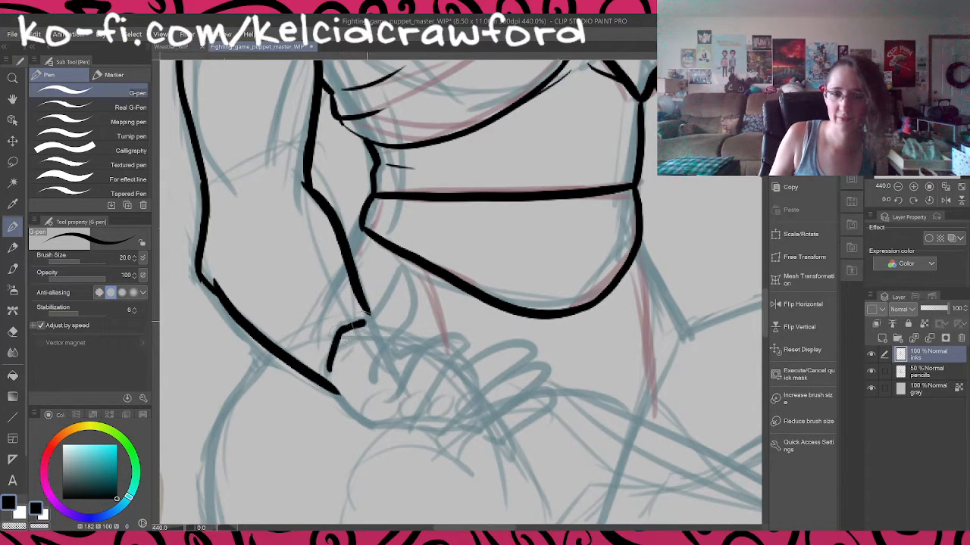
key("ctrl+z")
mouse_move(329, 370)
left_mouse_down()
mouse_move(342, 321)
mouse_move(375, 317)
mouse_move(392, 272)
mouse_move(414, 301)
mouse_move(411, 321)
mouse_move(387, 341)
mouse_move(374, 374)
left_mouse_up()
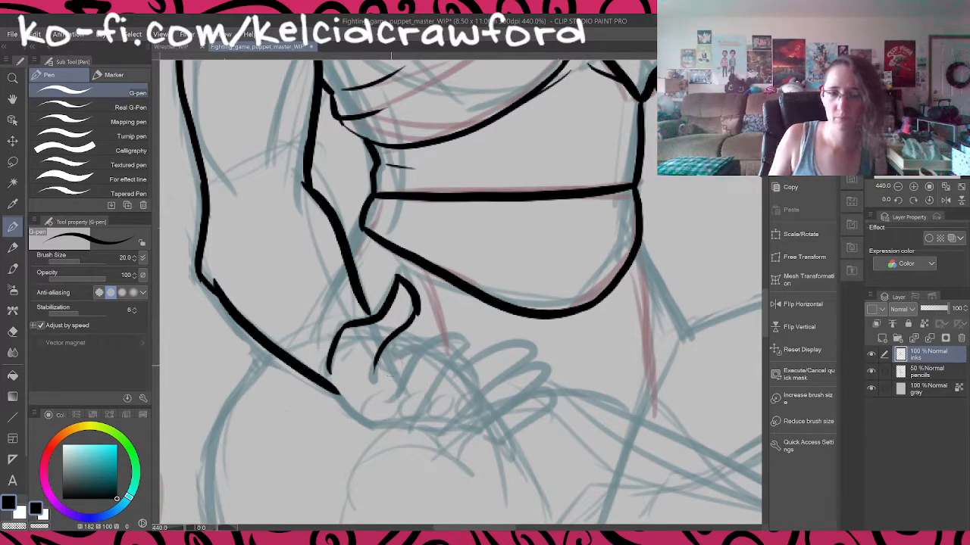
key("ctrl+z")
mouse_move(399, 280)
left_mouse_down()
mouse_move(418, 310)
mouse_move(385, 346)
mouse_move(400, 369)
left_mouse_up()
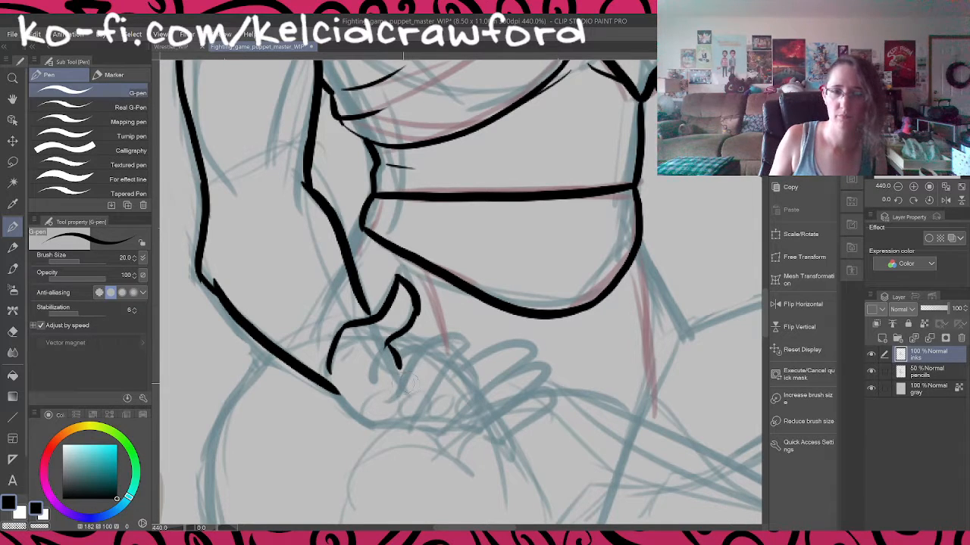
Step: Ink the lower edge of the resting hand's palm and its first curled fingers
mouse_move(333, 385)
left_mouse_down()
mouse_move(388, 431)
mouse_move(378, 433)
mouse_move(371, 427)
mouse_move(425, 423)
mouse_move(388, 393)
mouse_move(410, 430)
mouse_move(445, 393)
left_mouse_up()
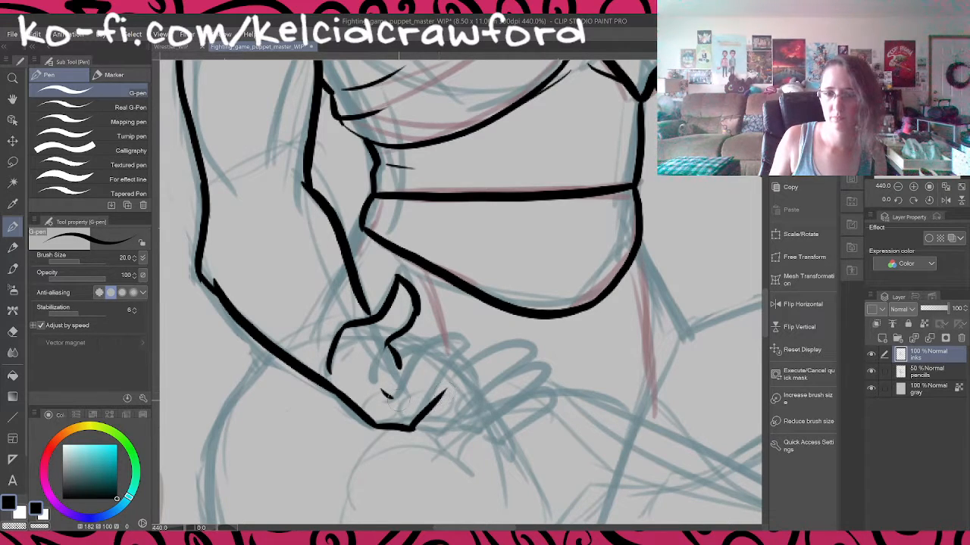
mouse_move(383, 393)
left_mouse_down()
mouse_move(466, 355)
mouse_move(414, 428)
mouse_move(438, 432)
mouse_move(489, 398)
mouse_move(517, 350)
left_mouse_up()
mouse_move(438, 402)
left_mouse_down()
mouse_move(493, 353)
mouse_move(512, 354)
left_mouse_up()
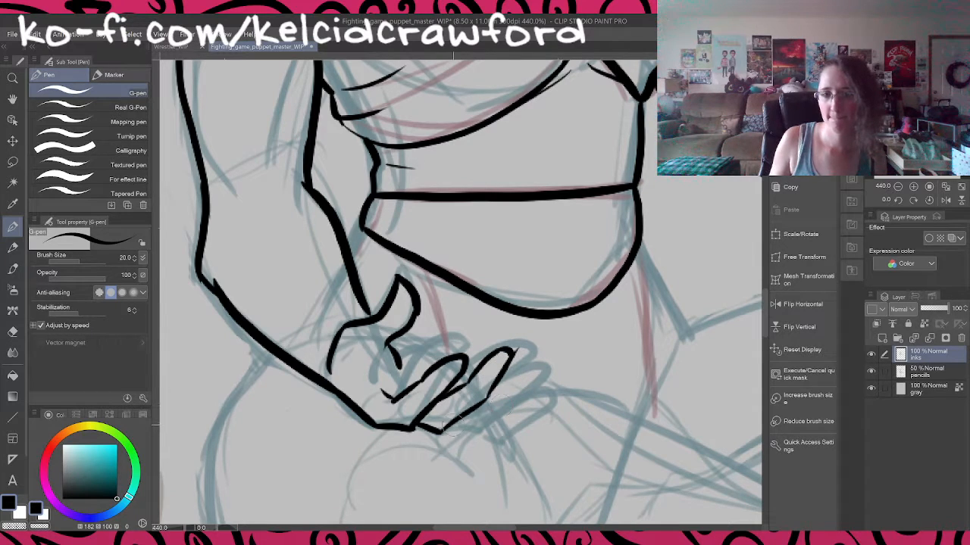
Step: Ink the remaining fingers of the resting hand, redrawing the outer ones, and add the finger beside the thumb
mouse_move(451, 429)
left_mouse_down()
mouse_move(513, 403)
mouse_move(519, 381)
mouse_move(494, 379)
left_mouse_up()
key("ctrl+z")
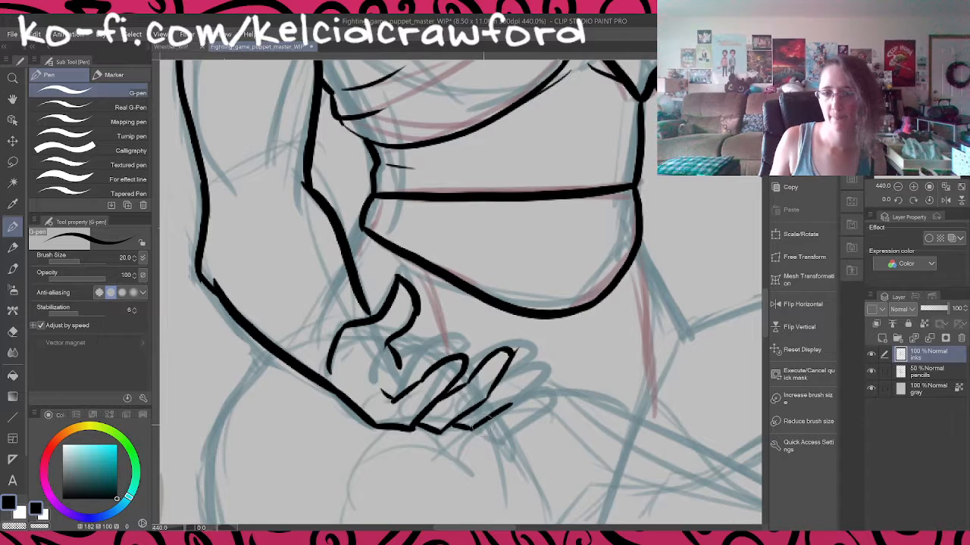
key("ctrl+z")
mouse_move(471, 429)
left_mouse_down()
mouse_move(500, 411)
mouse_move(516, 354)
left_mouse_up()
mouse_move(474, 429)
left_mouse_down()
mouse_move(495, 432)
mouse_move(529, 400)
mouse_move(526, 390)
mouse_move(530, 403)
left_mouse_up()
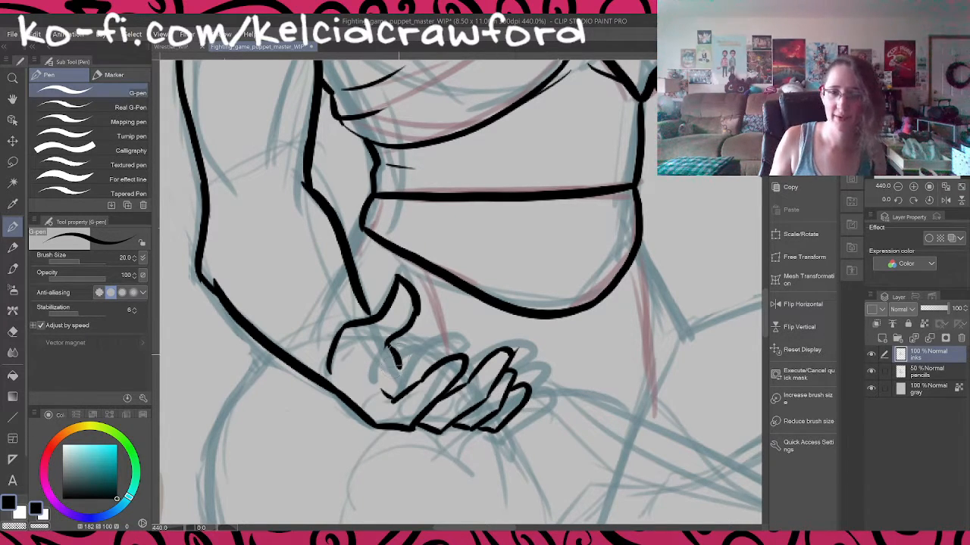
left_click_drag(396, 353, 423, 347)
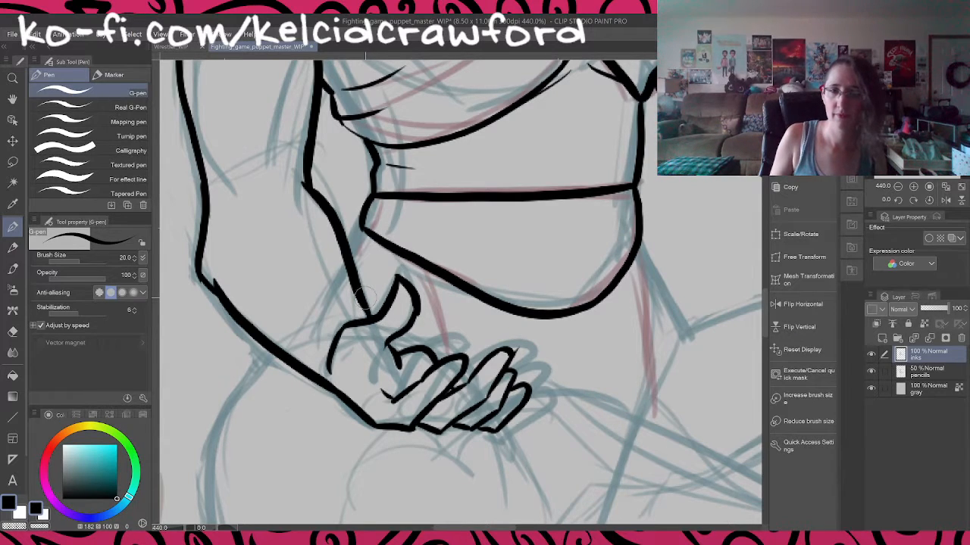
Step: Ink the far hip line below the waistband and both side edges of the cloth hanging from it
scroll(368, 313, "down", 2)
scroll(371, 296, "up", 3)
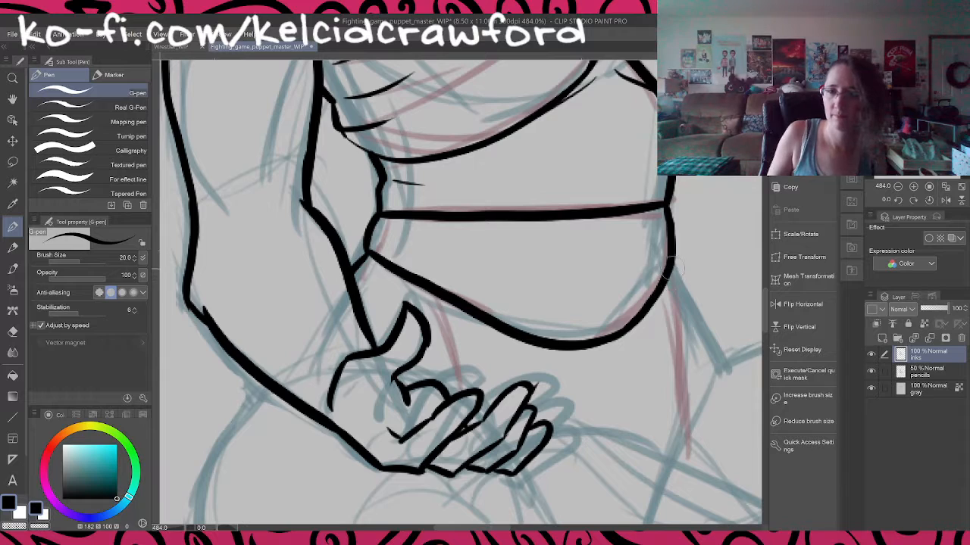
left_click_drag(670, 267, 723, 360)
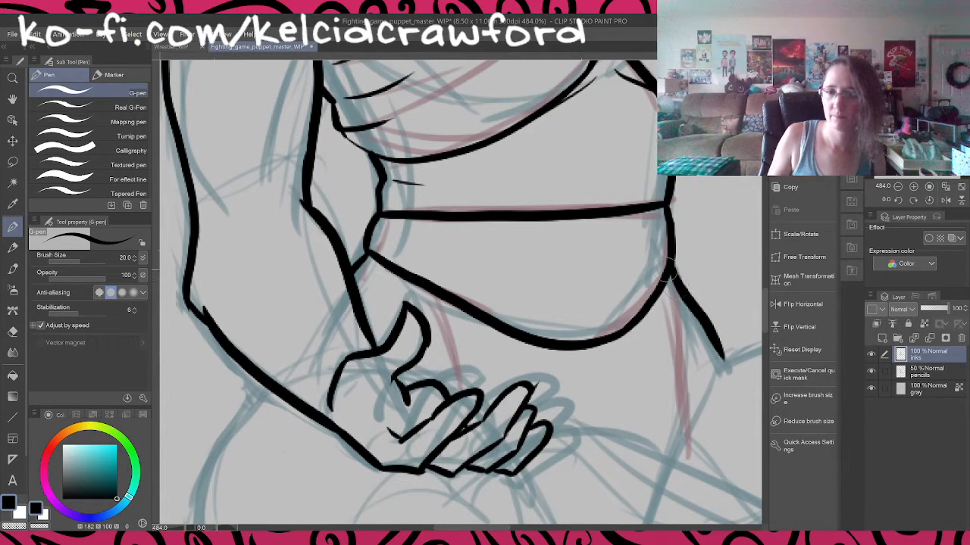
left_click_drag(669, 266, 685, 454)
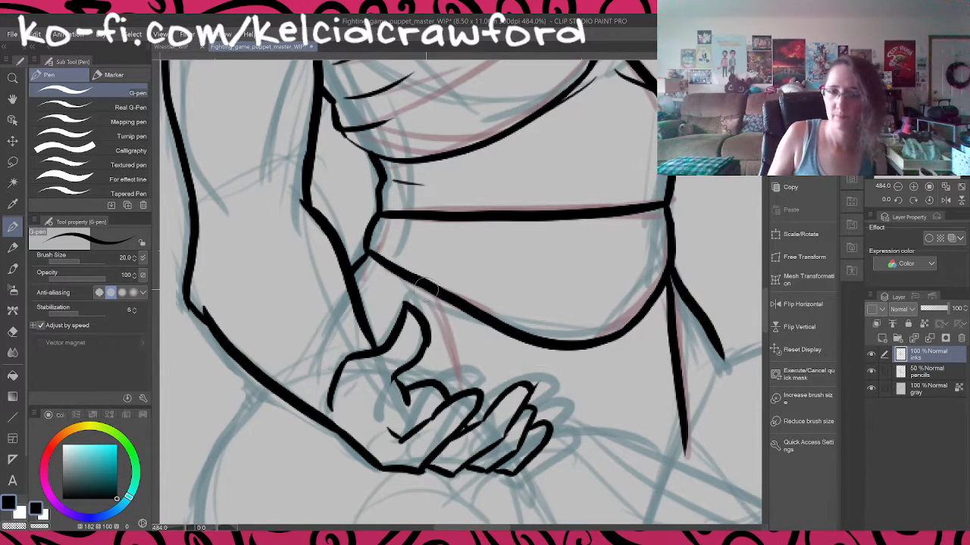
mouse_move(426, 288)
left_mouse_down()
mouse_move(443, 311)
mouse_move(459, 390)
left_mouse_up()
Step: Examine the inked head, torso and arms together with the pencilled crossed legs in a wider view
scroll(458, 393, "down", 3)
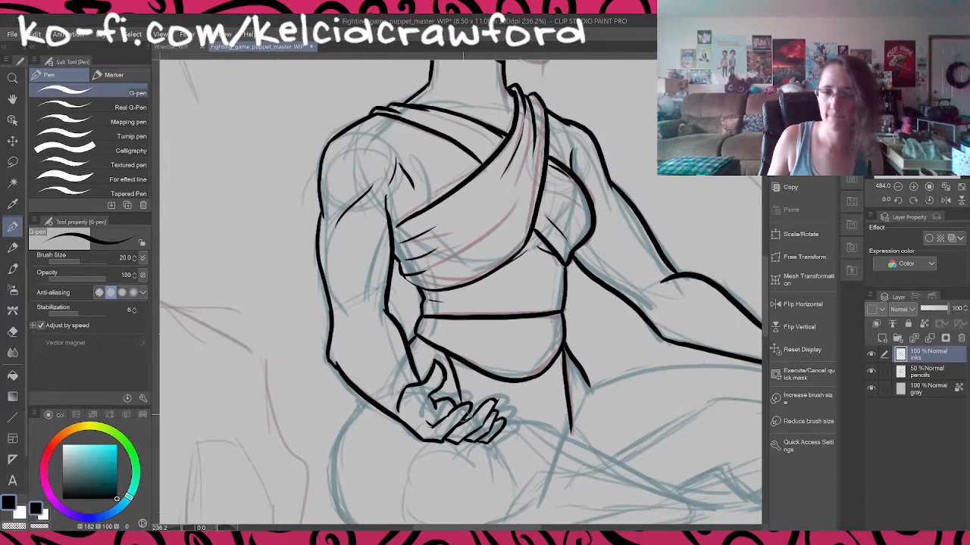
scroll(485, 401, "down", 2)
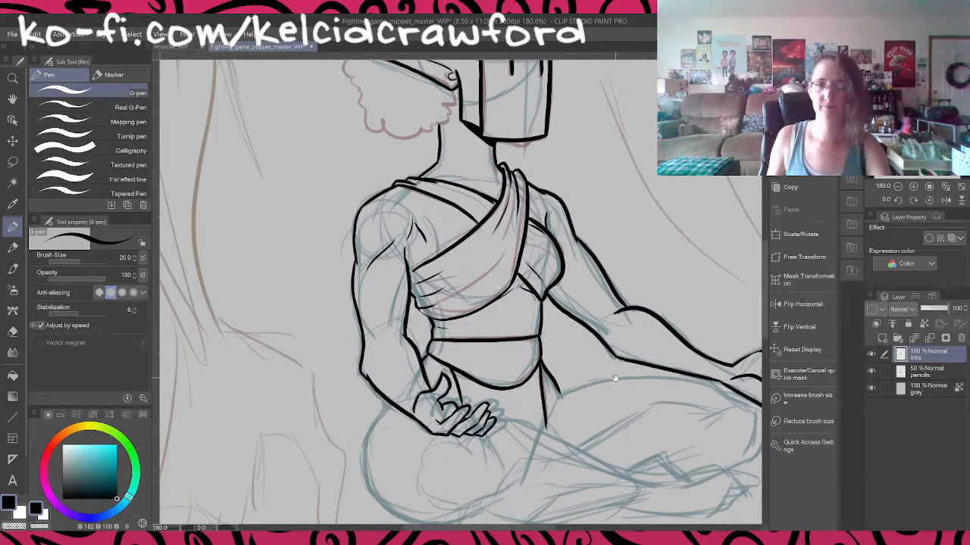
left_click_drag(614, 379, 562, 319)
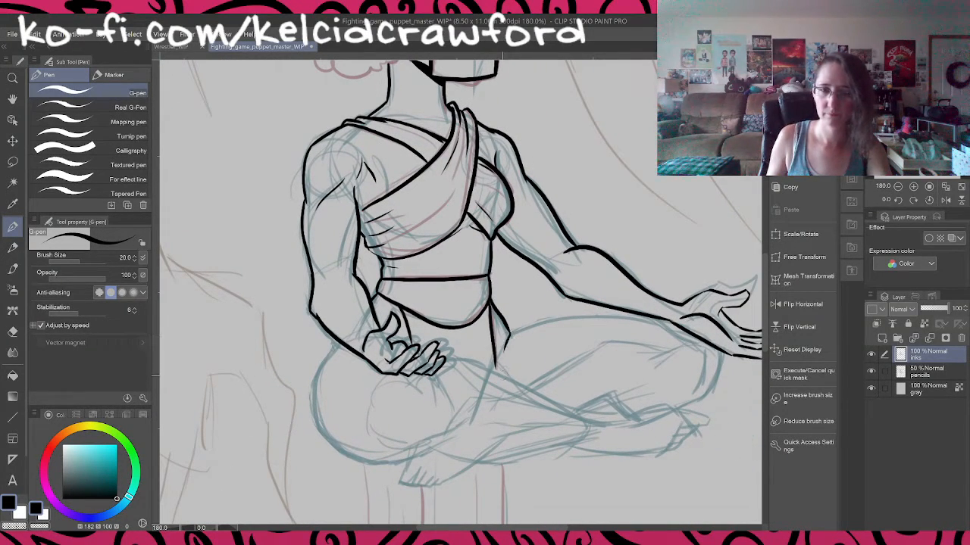
left_click_drag(612, 340, 563, 310)
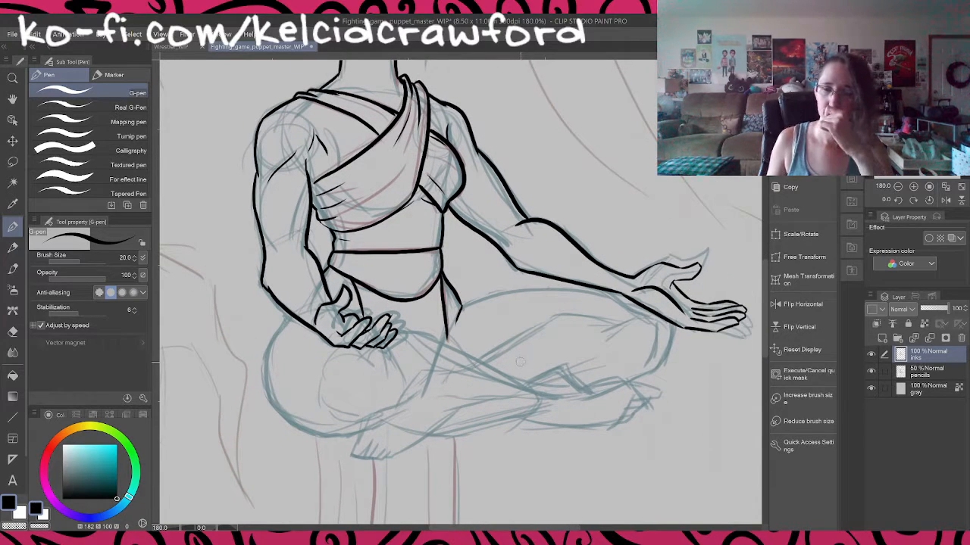
left_click_drag(476, 297, 559, 425)
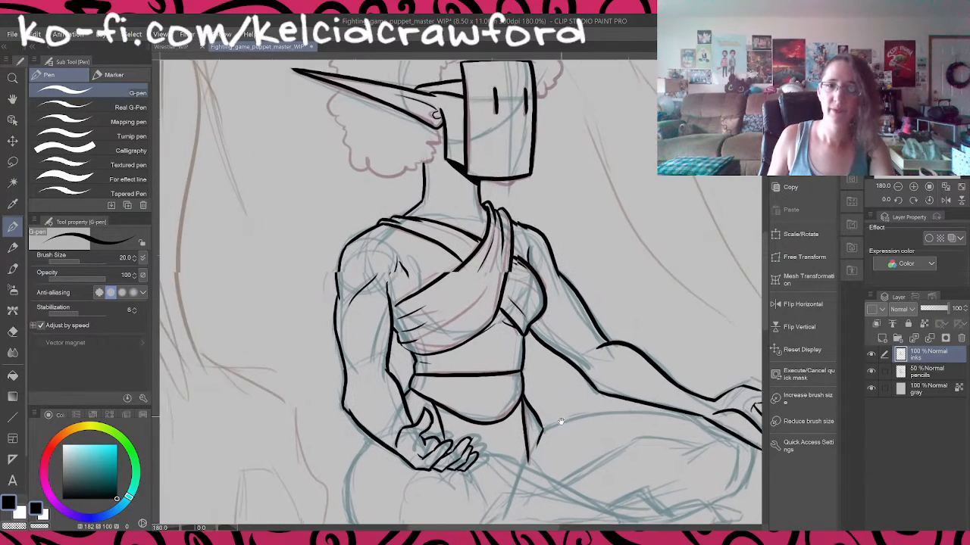
left_click_drag(624, 429, 588, 263)
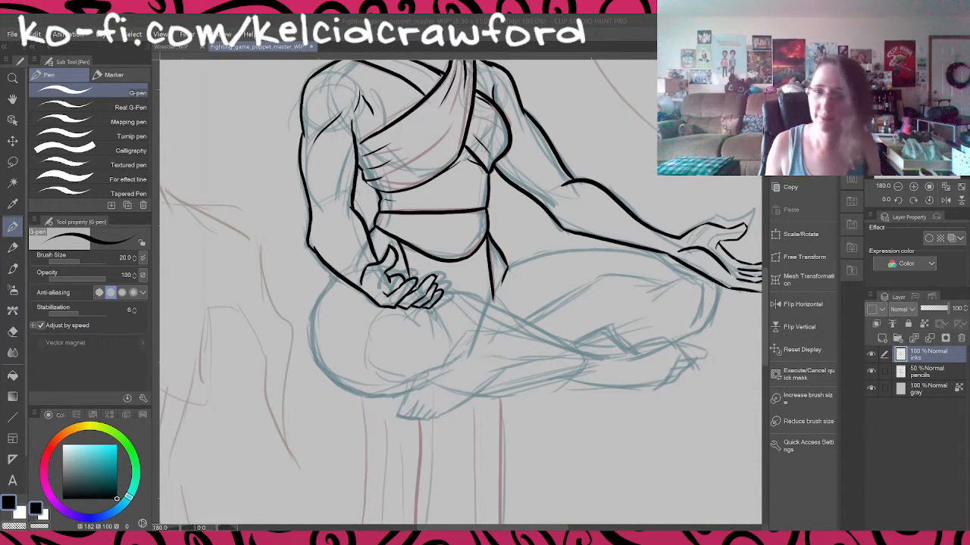
Step: Ink the rounded outer contour of the near thigh and knee, with short curved lines marking the kneecap
scroll(447, 377, "up", 5)
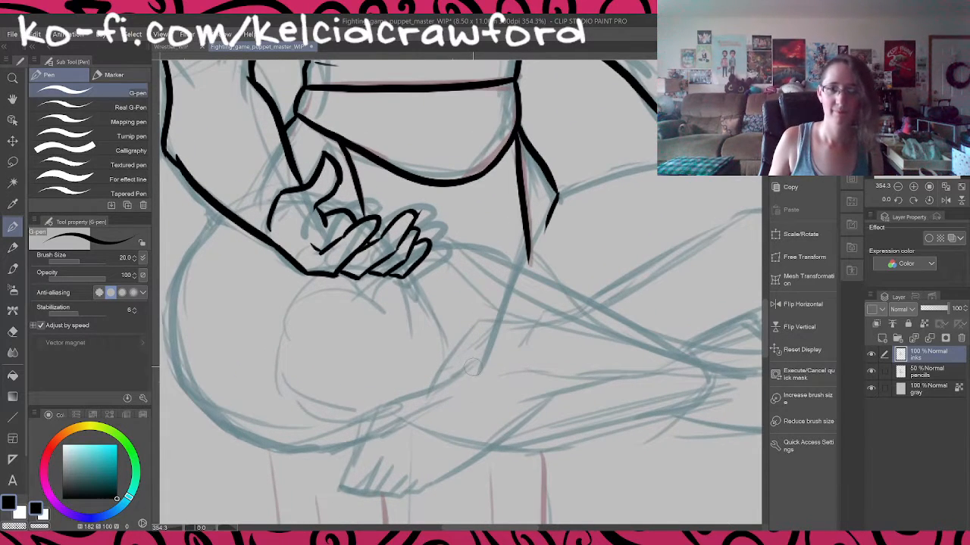
scroll(471, 367, "down", 2)
scroll(257, 301, "up", 1)
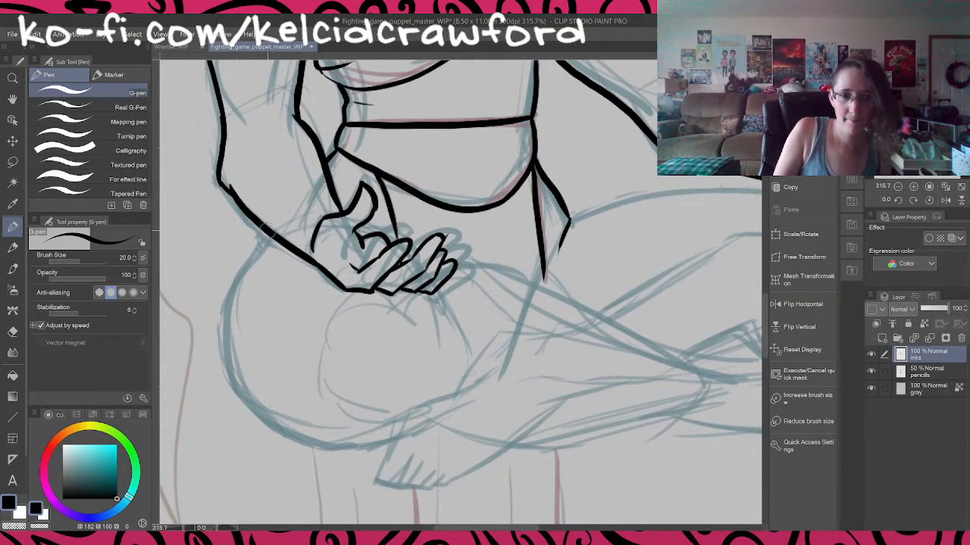
mouse_move(269, 232)
left_mouse_down()
mouse_move(244, 264)
mouse_move(224, 363)
mouse_move(280, 429)
mouse_move(431, 423)
mouse_move(441, 418)
mouse_move(435, 410)
left_mouse_up()
left_click_drag(392, 309, 438, 348)
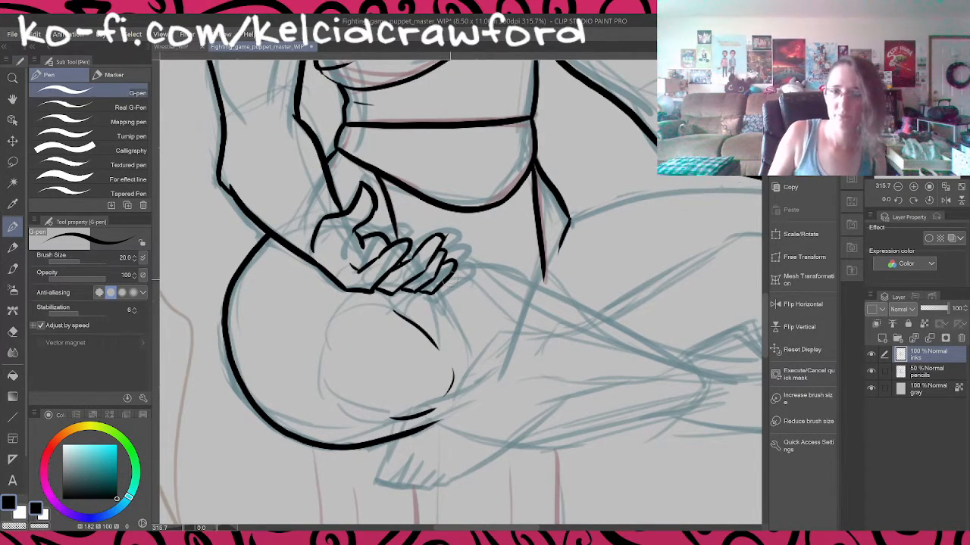
Step: Ink the near folded leg's long upper and lower contours and continue the upper edge in a wavy line along the ankle and foot
mouse_move(437, 292)
left_mouse_down()
mouse_move(511, 282)
mouse_move(693, 356)
left_mouse_up()
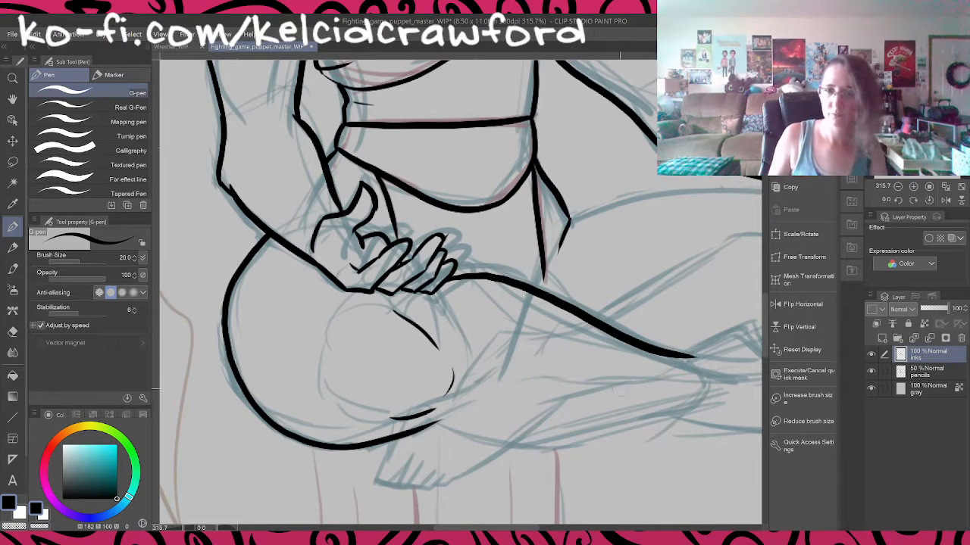
mouse_move(437, 425)
left_mouse_down()
mouse_move(495, 440)
mouse_move(687, 422)
left_mouse_up()
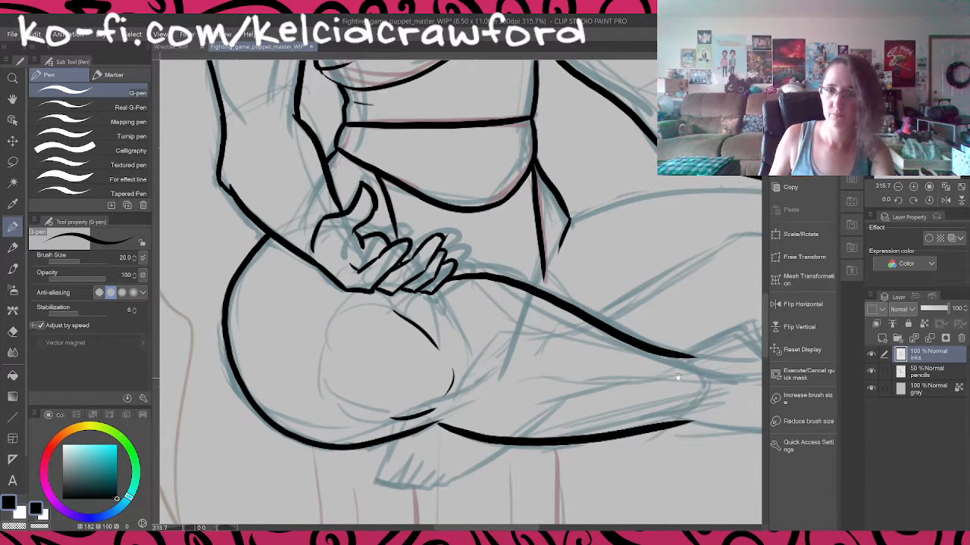
left_click_drag(677, 377, 514, 291)
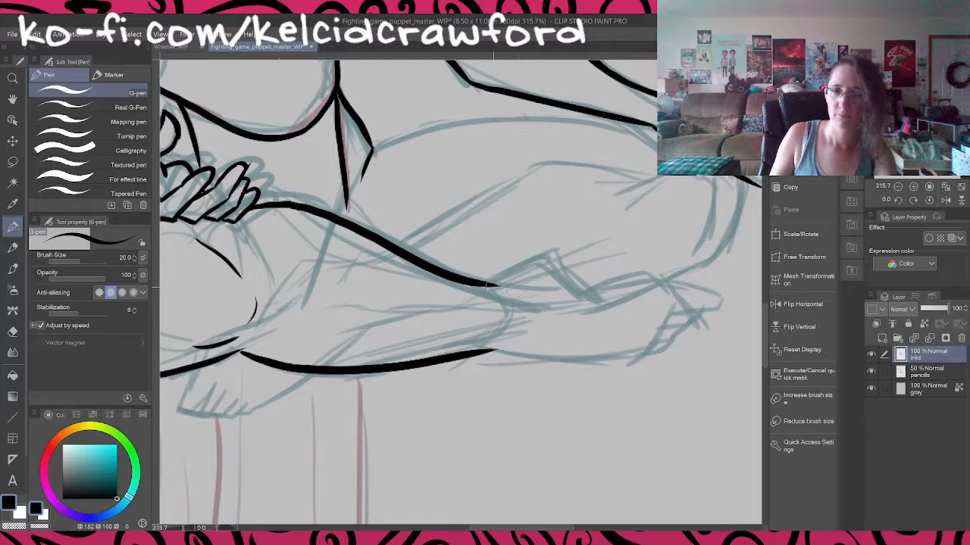
mouse_move(490, 284)
left_mouse_down()
mouse_move(536, 269)
mouse_move(565, 287)
mouse_move(599, 285)
mouse_move(591, 290)
mouse_move(664, 282)
left_mouse_up()
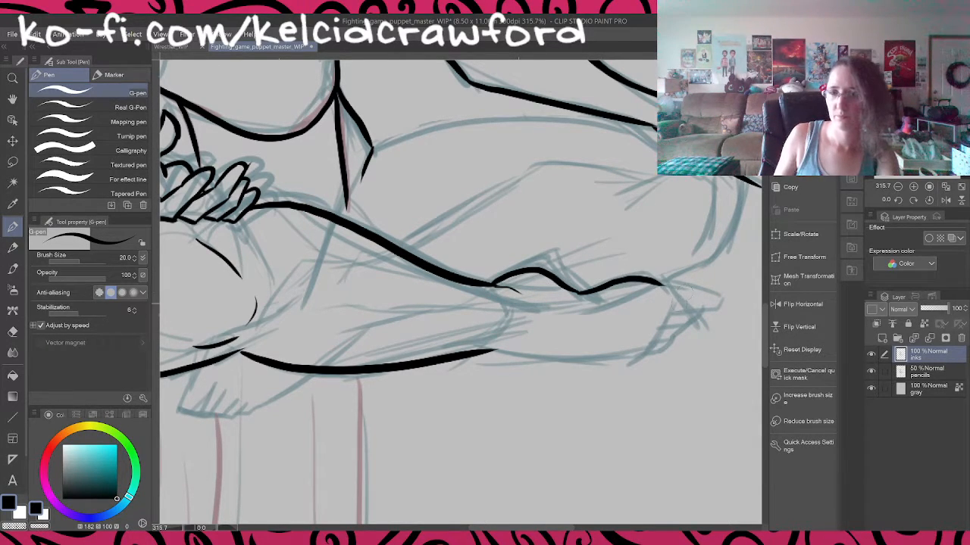
Step: Ink the big toe and the row of smaller toes at the end of the near leg's foot
left_click(899, 199)
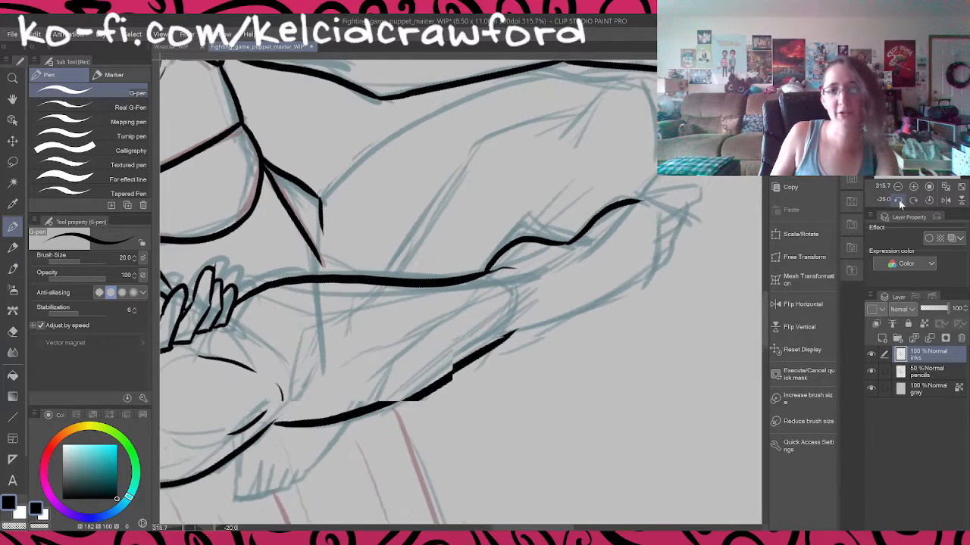
left_click(898, 200)
left_click(898, 200)
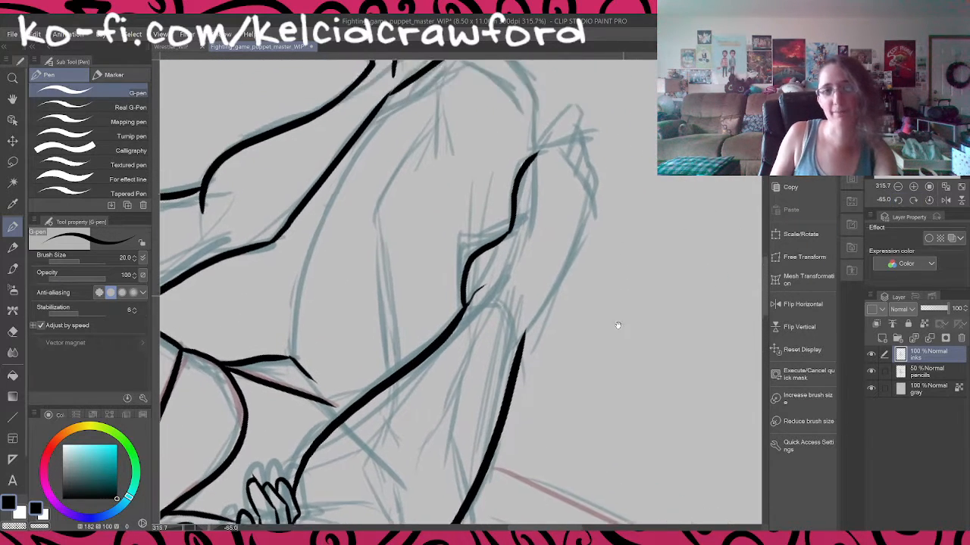
scroll(574, 282, "up", 5)
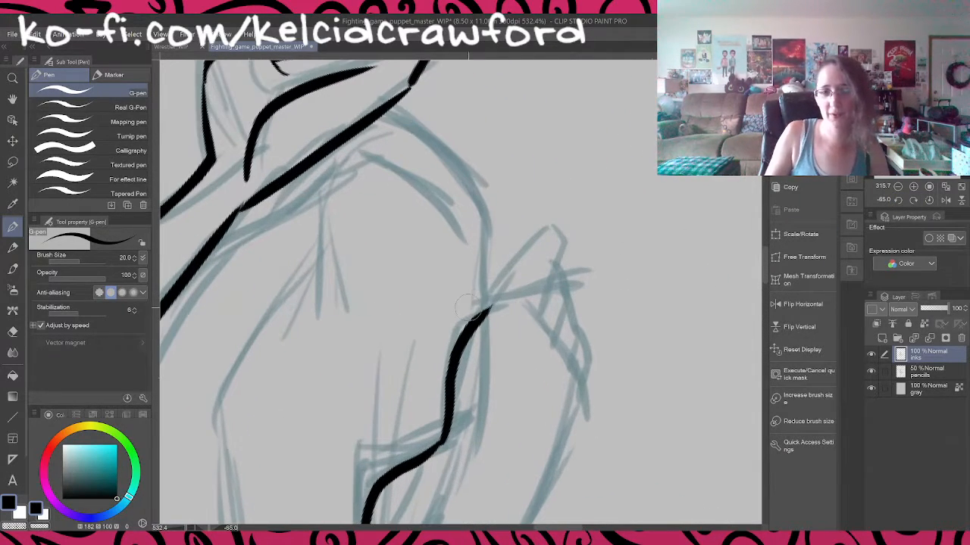
mouse_move(487, 309)
left_mouse_down()
mouse_move(510, 253)
mouse_move(539, 243)
mouse_move(553, 258)
mouse_move(540, 323)
left_mouse_up()
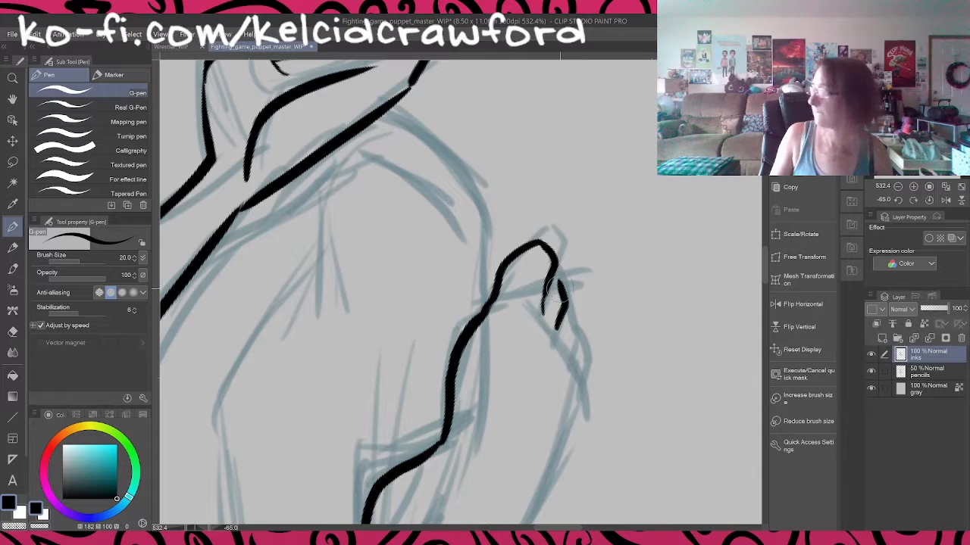
left_click_drag(556, 331, 551, 278)
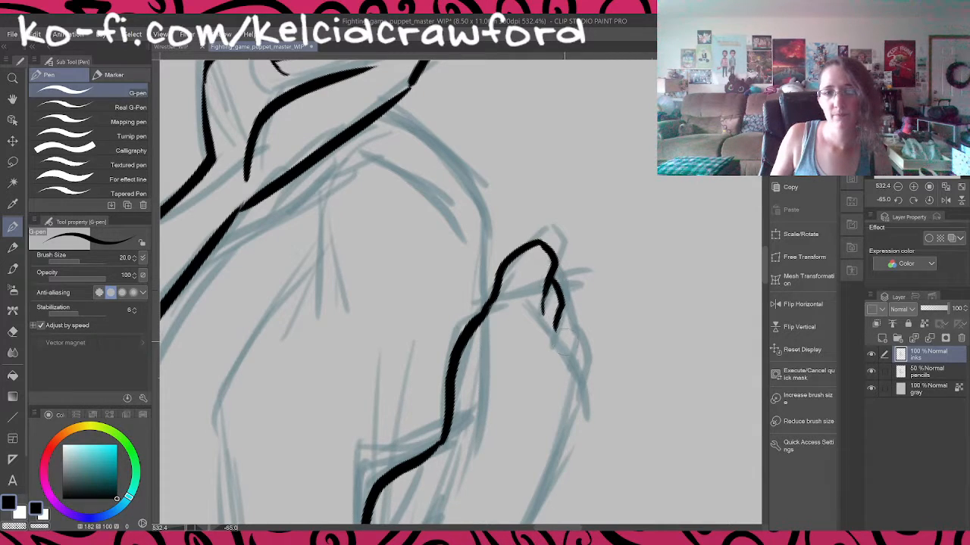
left_click_drag(567, 350, 562, 307)
left_click_drag(574, 370, 575, 334)
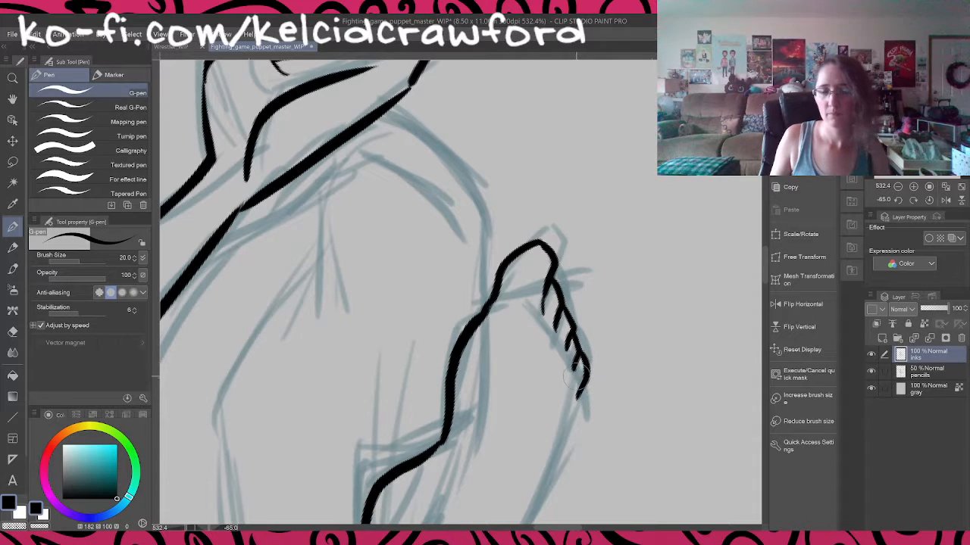
Step: Ink the long sole of the near foot from the smallest toe back to the lower contour of the leg
left_click_drag(630, 450, 617, 274)
left_click_drag(582, 224, 470, 462)
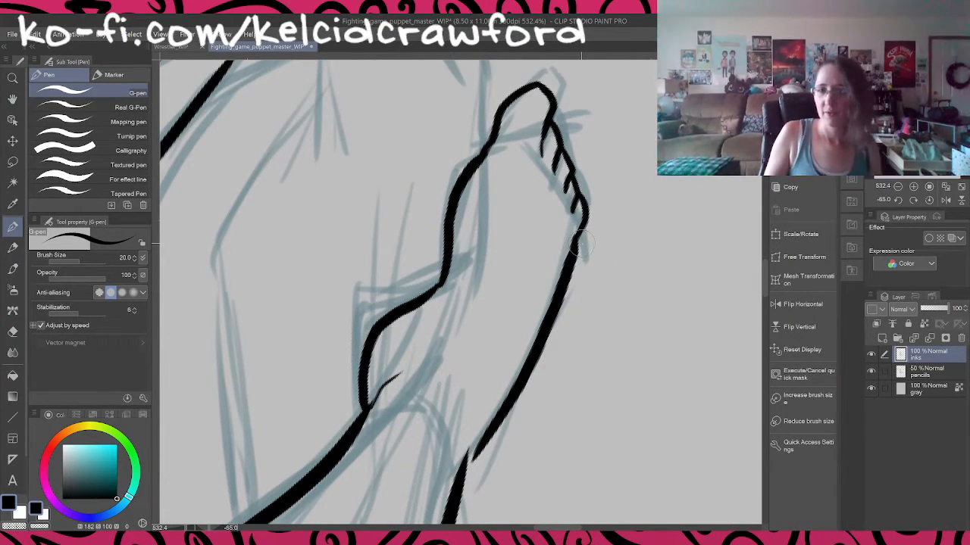
key("ctrl+z")
left_click_drag(580, 235, 454, 496)
key("ctrl+z")
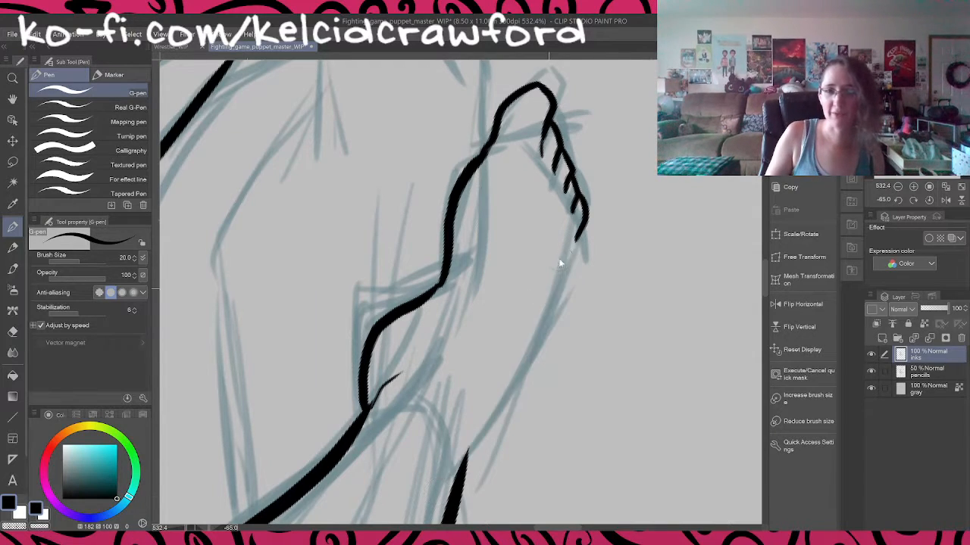
mouse_move(579, 236)
left_mouse_down()
mouse_move(490, 409)
mouse_move(477, 474)
left_mouse_up()
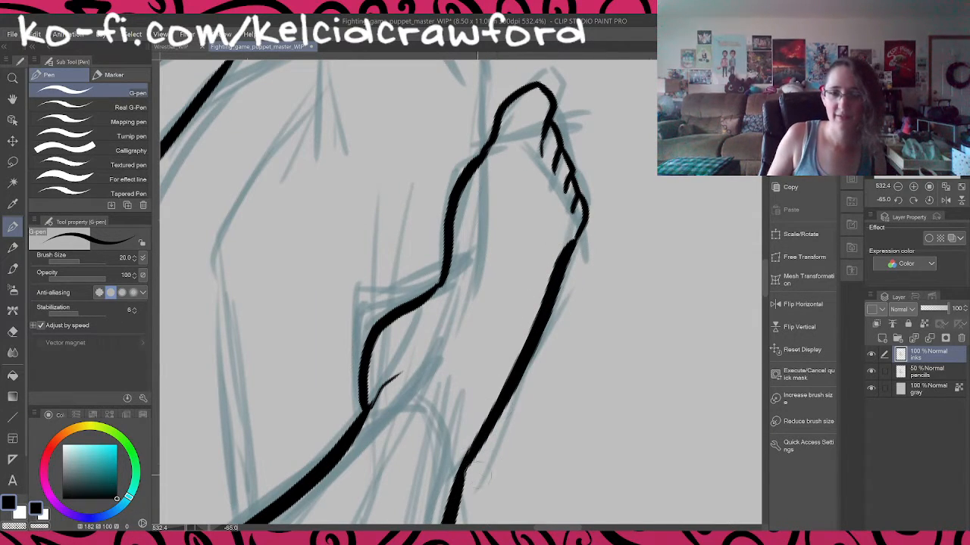
Step: Ink the far thigh's long upper contour from the hip to the resting forearm, and curve the line around the far knee
scroll(432, 357, "down", 2)
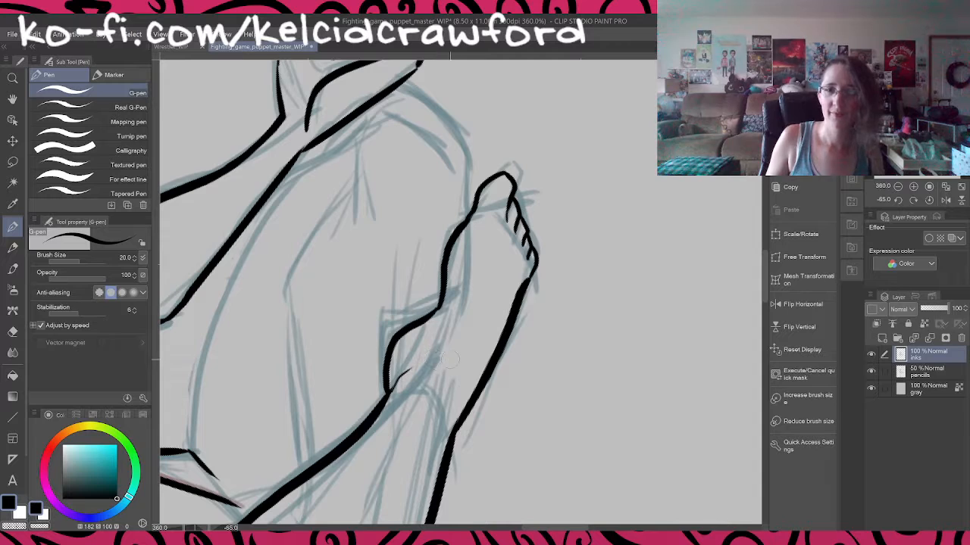
left_click(928, 201)
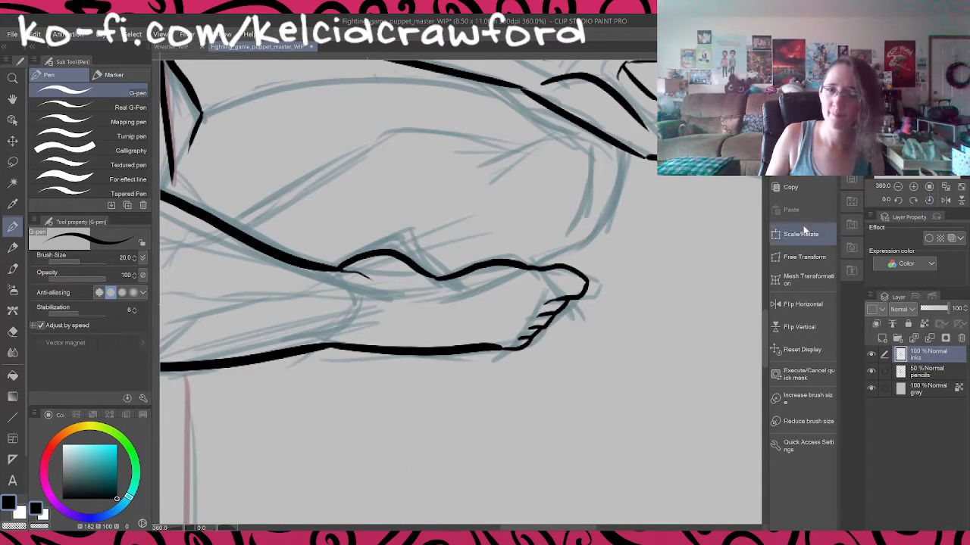
scroll(444, 173, "down", 3)
mouse_move(323, 186)
left_mouse_down()
mouse_move(498, 280)
mouse_move(465, 262)
left_mouse_up()
scroll(499, 278, "up", 4)
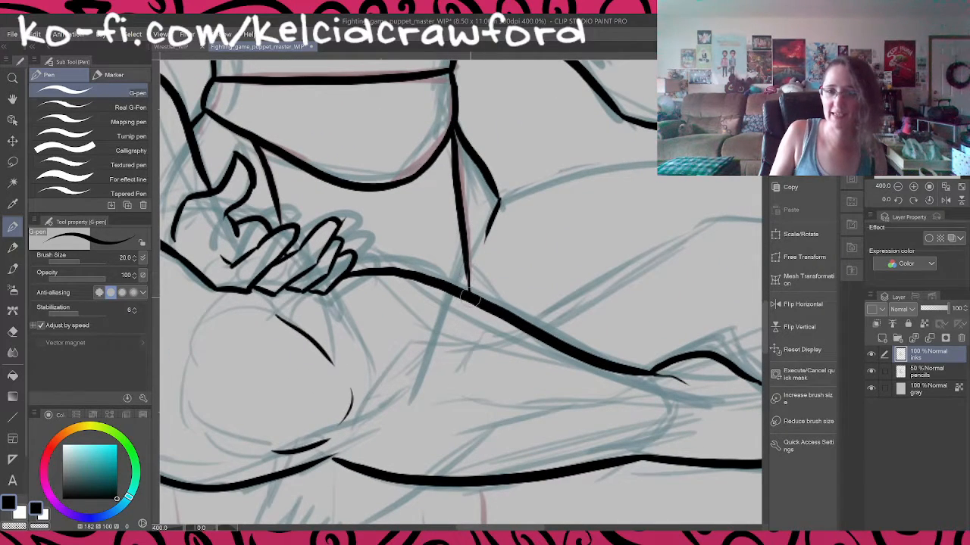
scroll(469, 240, "down", 3)
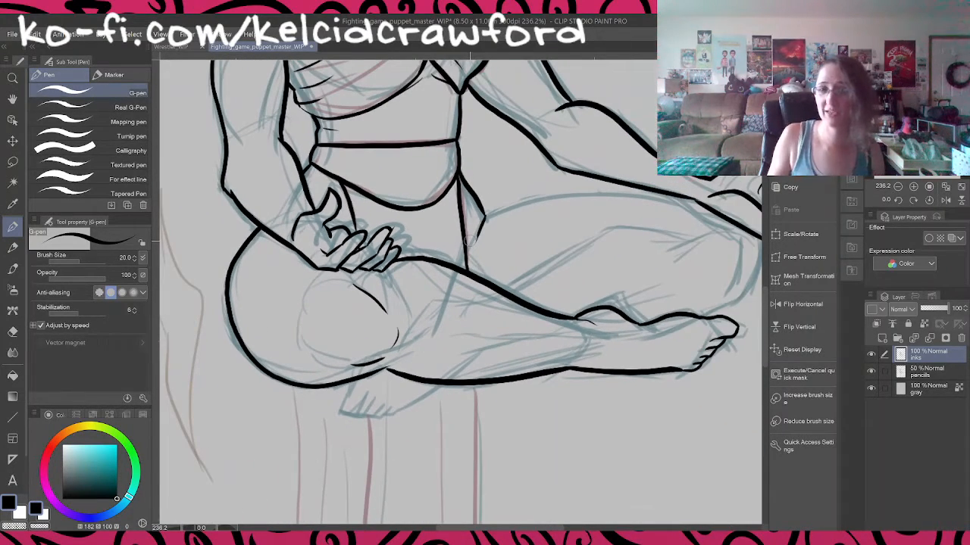
scroll(670, 285, "up", 3)
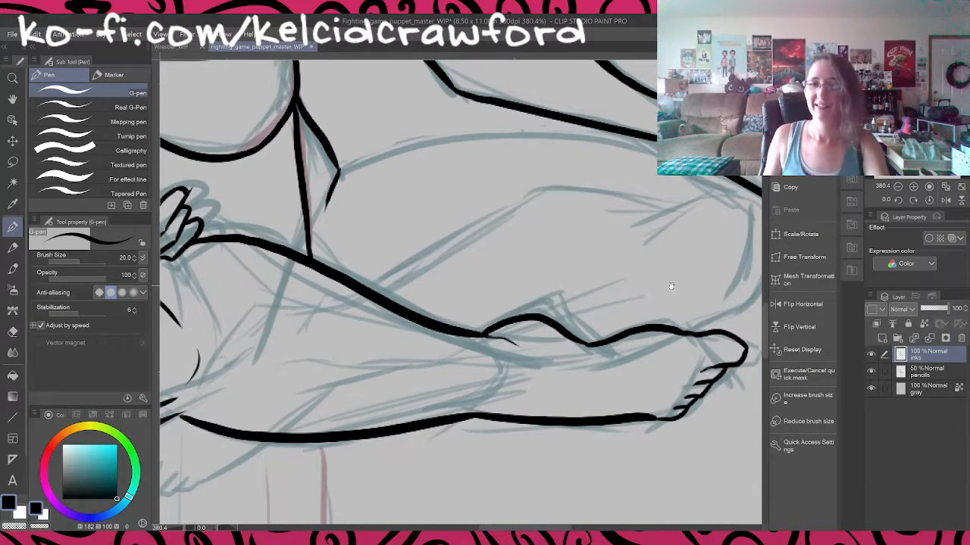
left_click_drag(672, 286, 618, 375)
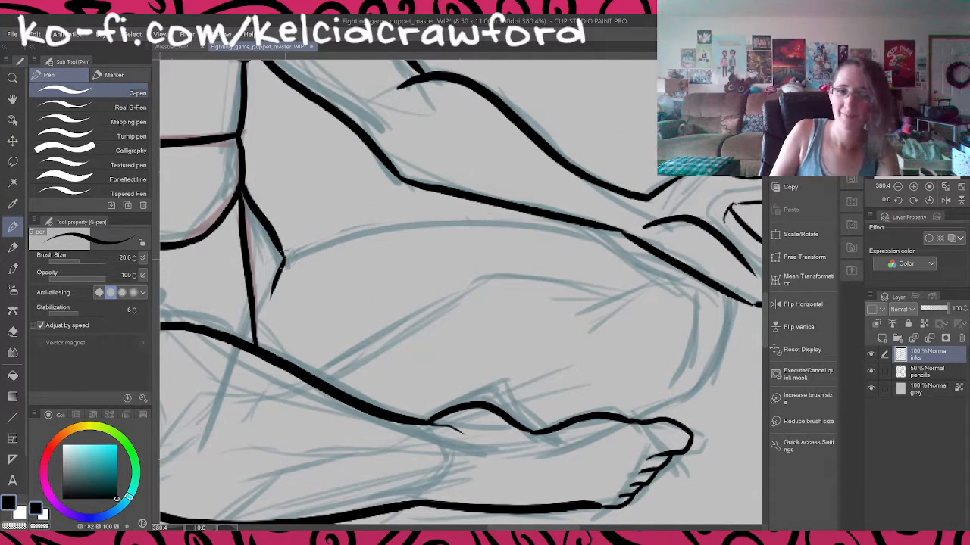
mouse_move(284, 259)
left_mouse_down()
mouse_move(430, 224)
mouse_move(655, 242)
left_mouse_up()
key("ctrl+z")
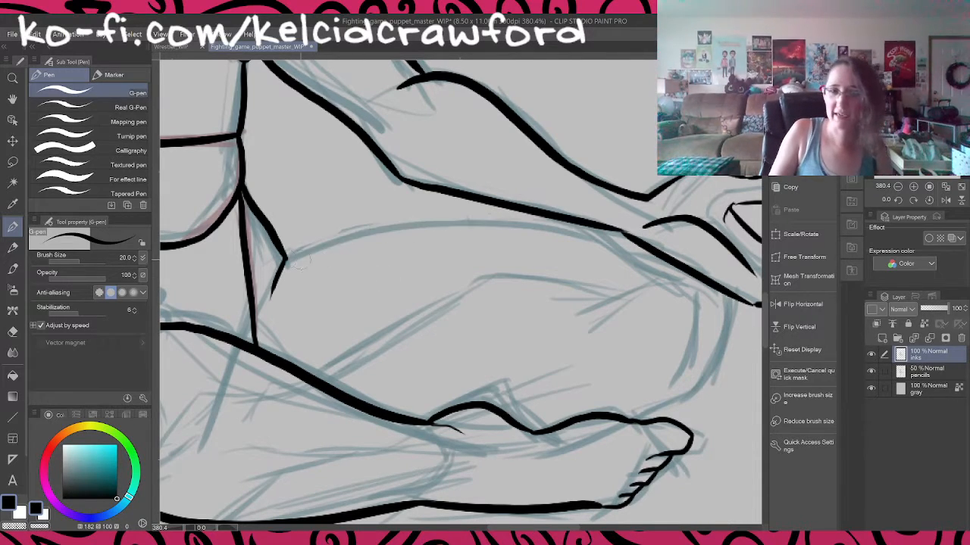
mouse_move(285, 259)
left_mouse_down()
mouse_move(350, 241)
mouse_move(576, 223)
mouse_move(699, 276)
mouse_move(728, 349)
mouse_move(701, 383)
left_mouse_up()
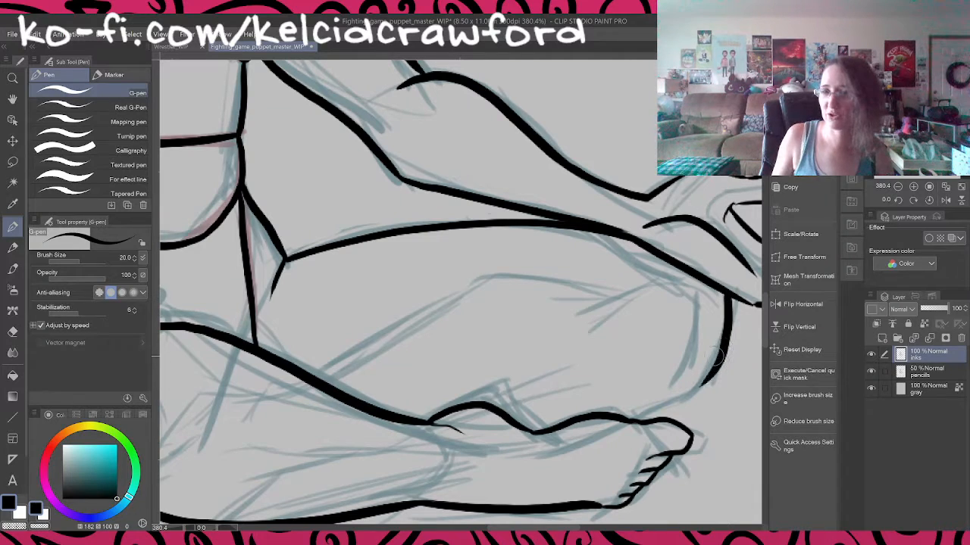
Step: Add short crease lines inside the far knee and redraw its outer contour as a more angular line down to the near foot
left_click_drag(657, 285, 626, 306)
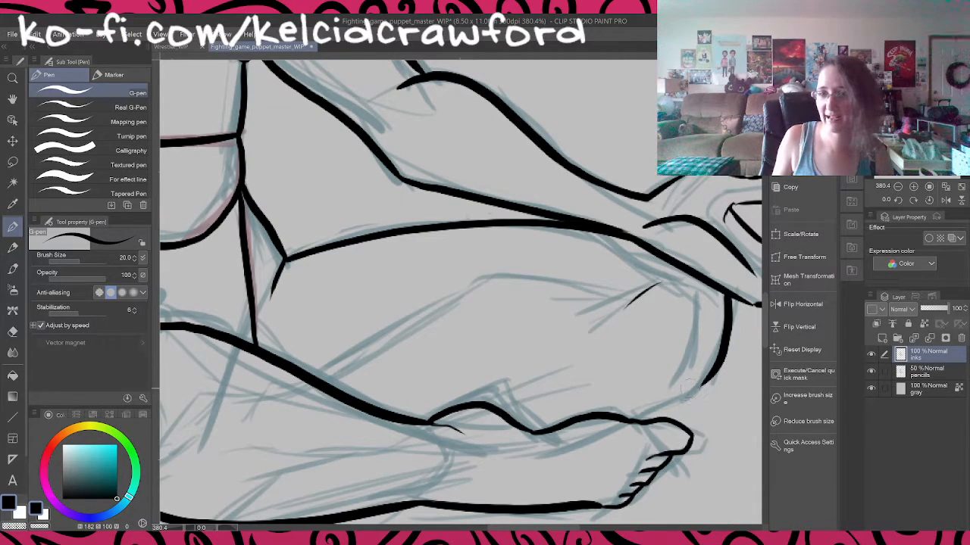
left_click_drag(687, 388, 643, 390)
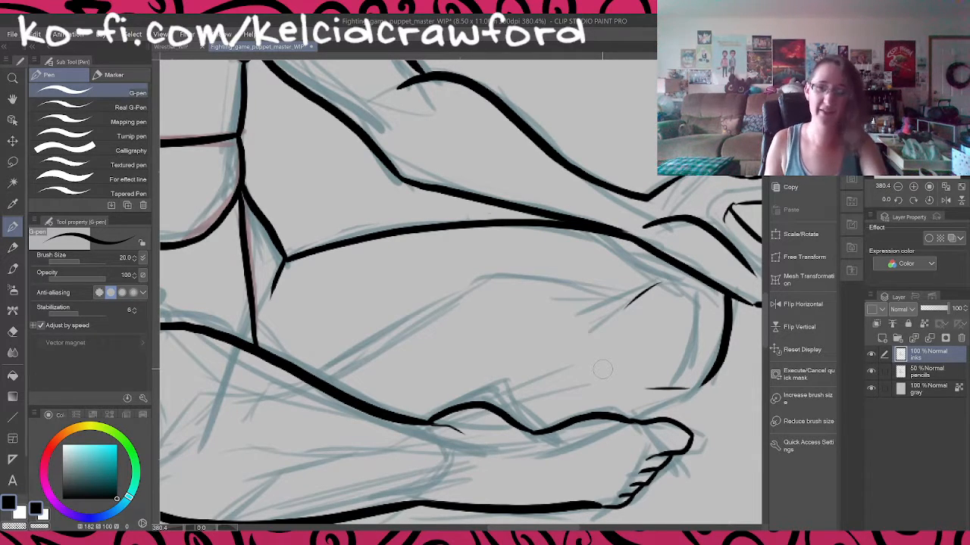
left_click_drag(684, 347, 640, 348)
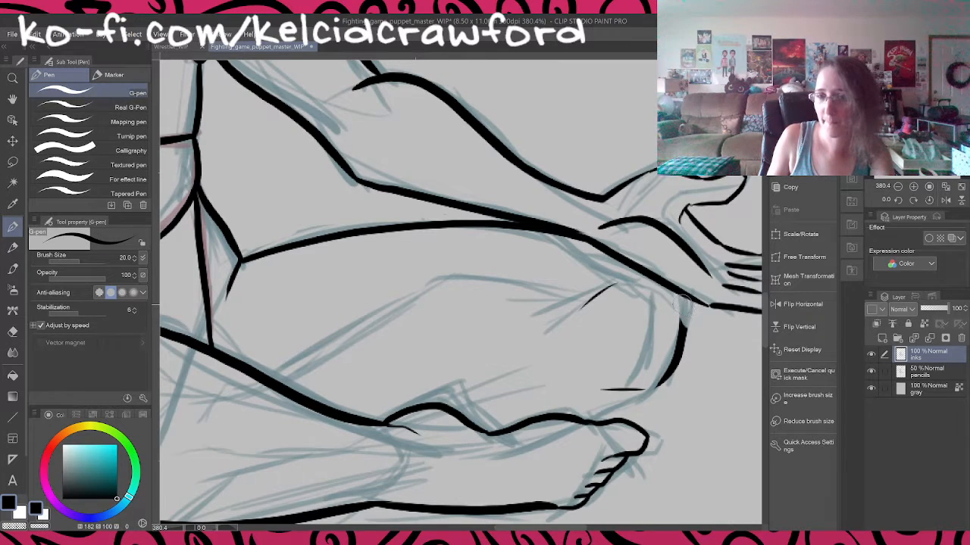
mouse_move(682, 324)
left_mouse_down()
mouse_move(689, 349)
mouse_move(668, 381)
left_mouse_up()
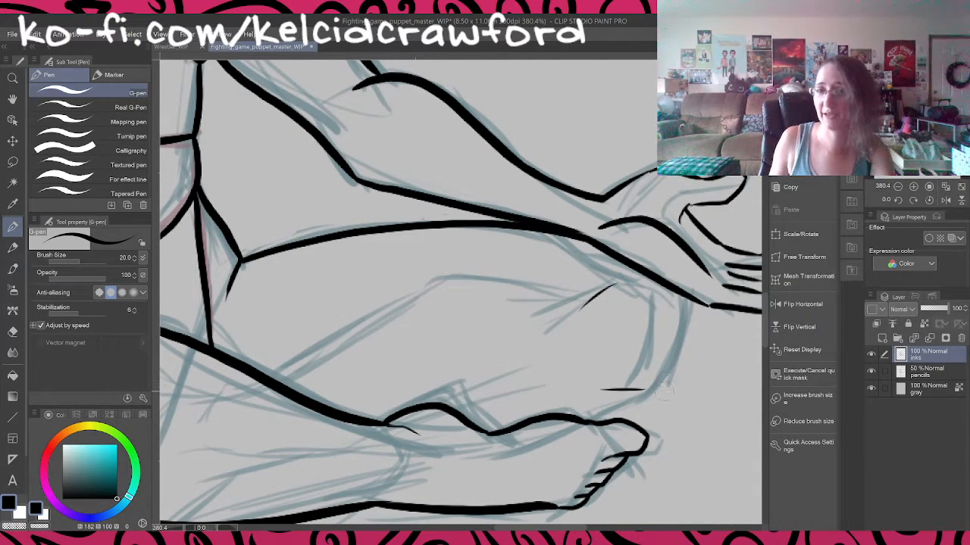
mouse_move(679, 293)
left_mouse_down()
mouse_move(701, 332)
mouse_move(665, 385)
mouse_move(638, 394)
left_mouse_up()
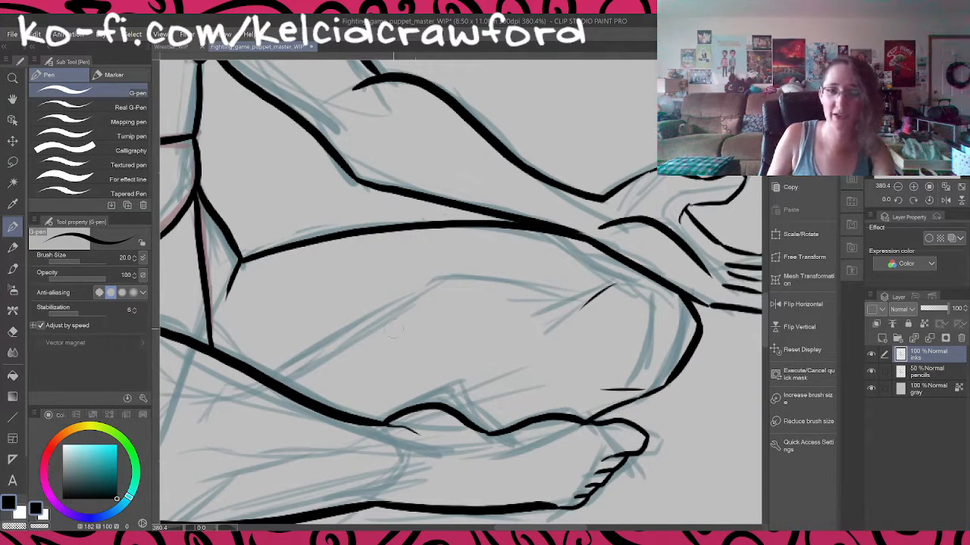
Step: Ink the upper edge of the far leg's folded calf in one curved line from inside the knee to the near shin
mouse_move(573, 293)
left_mouse_down()
mouse_move(448, 281)
mouse_move(283, 387)
left_mouse_up()
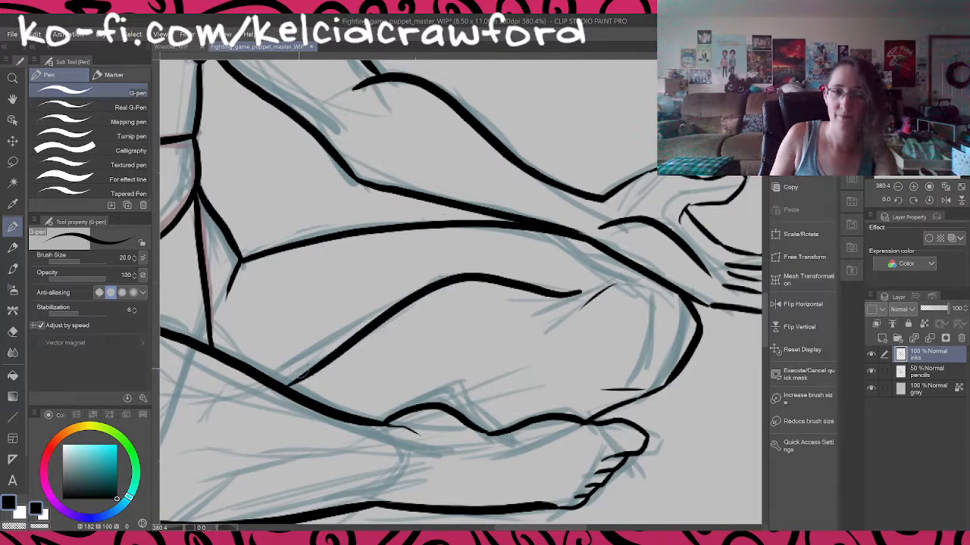
scroll(529, 366, "down", 2)
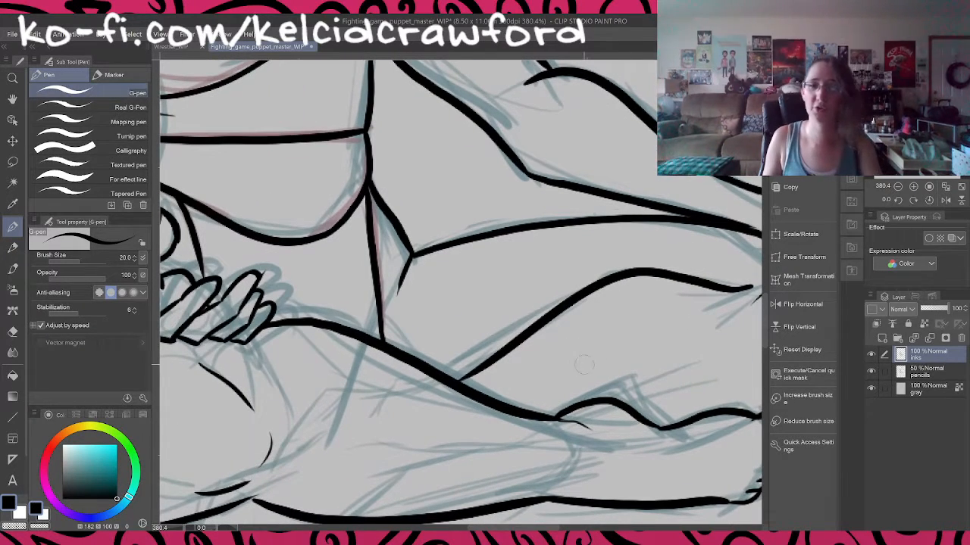
scroll(560, 365, "down", 3)
Step: Start the far foot beneath the near knee with a short stroke down its big-toe side
scroll(412, 474, "up", 4)
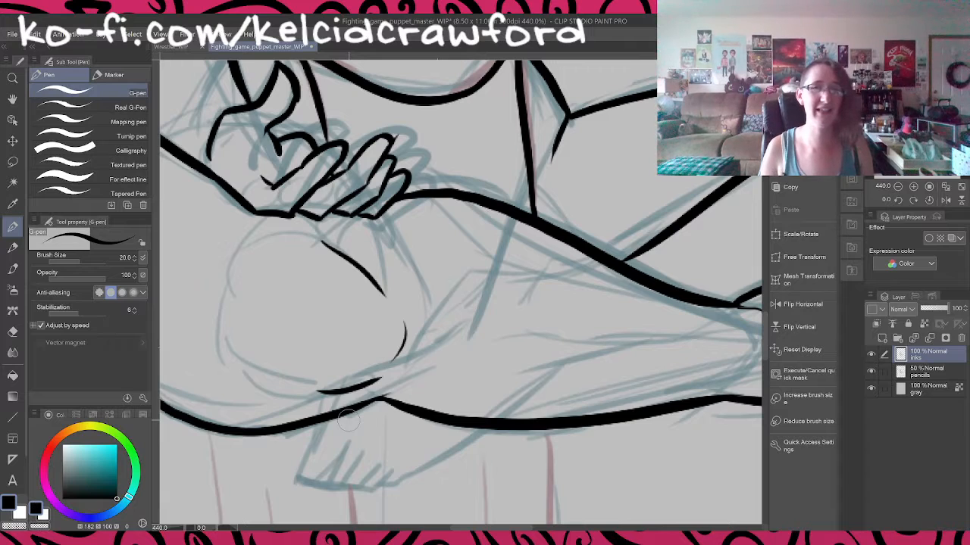
mouse_move(448, 376)
left_mouse_down()
mouse_move(480, 284)
mouse_move(512, 442)
left_mouse_up()
scroll(453, 200, "up", 3)
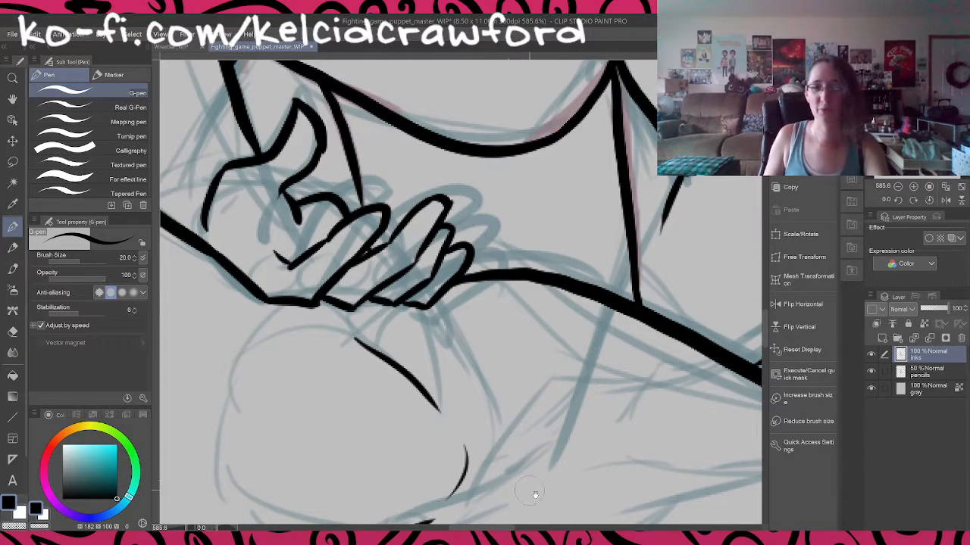
left_click_drag(535, 493, 519, 237)
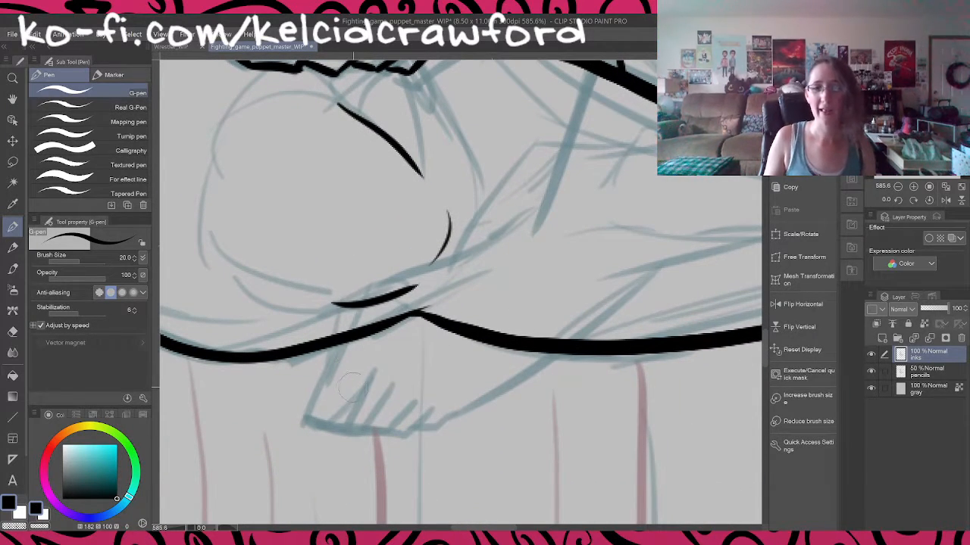
scroll(330, 354, "up", 1)
left_click_drag(328, 339, 322, 371)
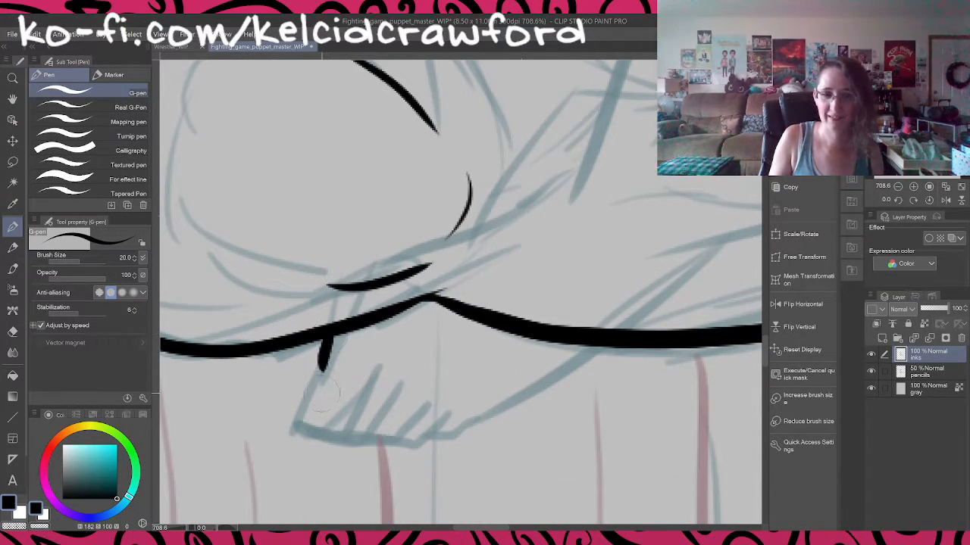
Step: Ink the big toe and the row of smaller toes of the far foot showing beneath the near knee
left_click(945, 200)
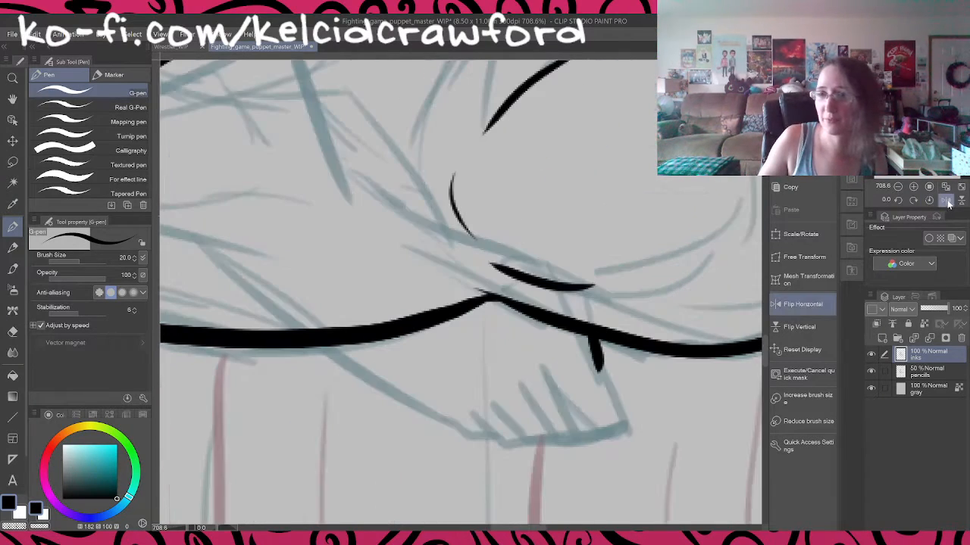
left_click(898, 200)
left_click(899, 200)
left_click(898, 200)
left_click(898, 200)
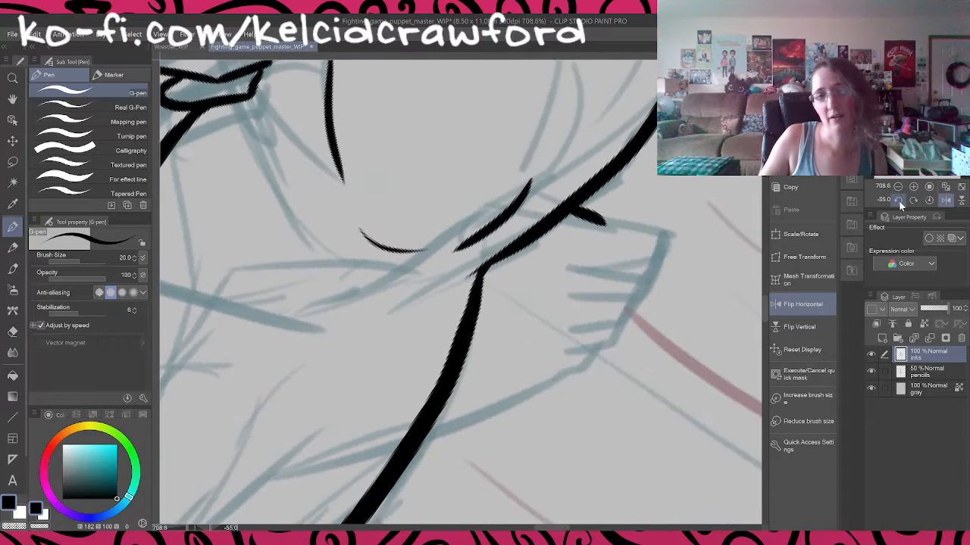
left_click(899, 201)
left_click(899, 201)
left_click(899, 201)
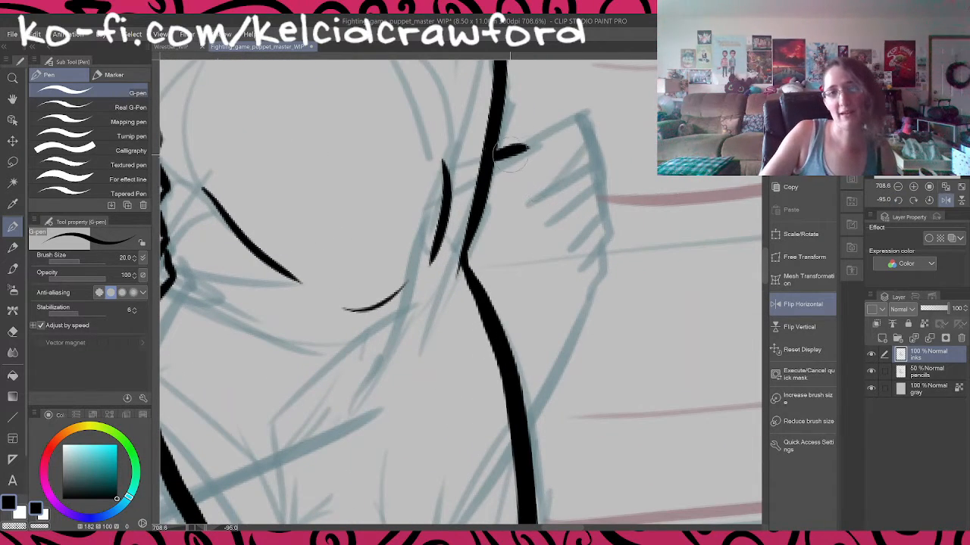
mouse_move(520, 148)
left_mouse_down()
mouse_move(579, 107)
mouse_move(608, 107)
mouse_move(597, 103)
mouse_move(612, 142)
mouse_move(544, 208)
mouse_move(570, 226)
mouse_move(599, 158)
left_mouse_up()
left_click_drag(585, 246, 598, 192)
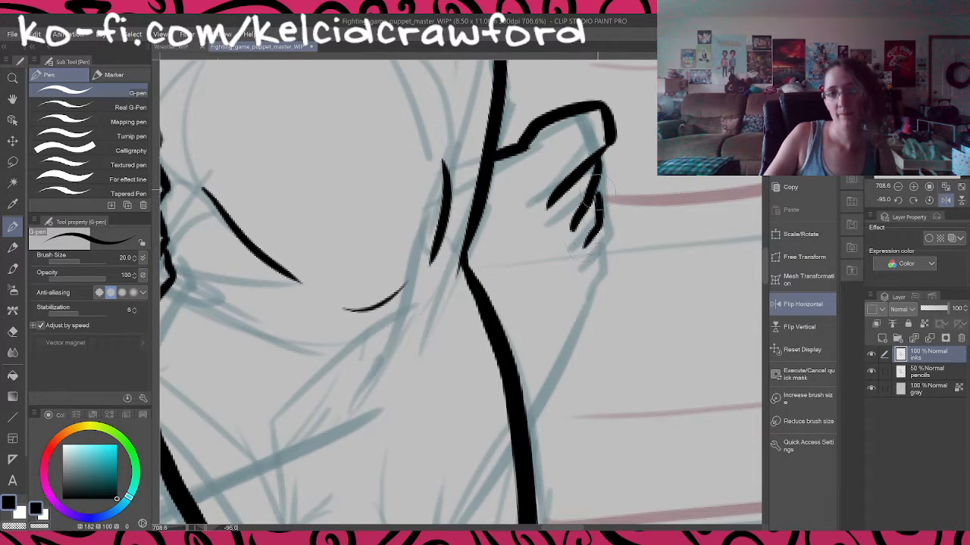
mouse_move(592, 271)
left_mouse_down()
mouse_move(606, 243)
mouse_move(600, 223)
left_mouse_up()
left_click_drag(588, 292, 610, 264)
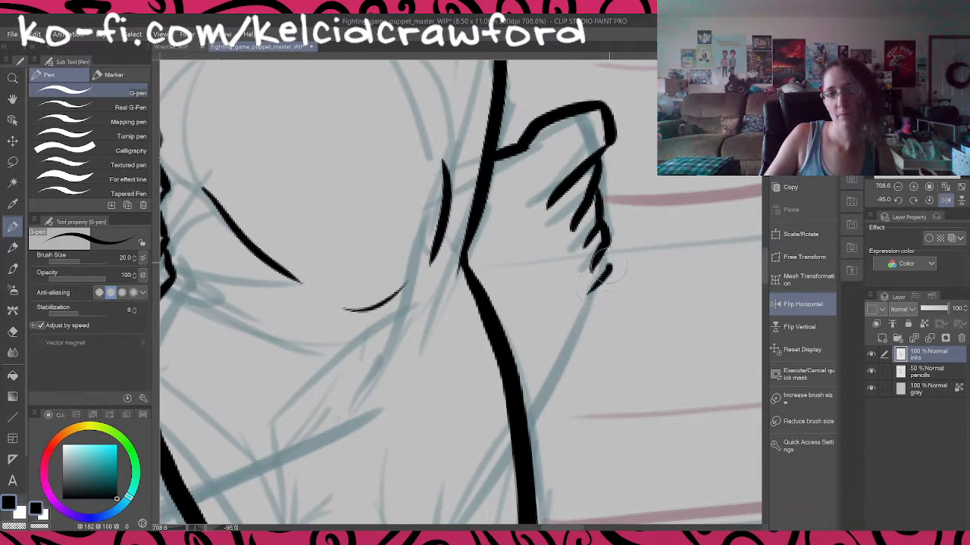
Step: Ink the outer edge of the far foot from the smallest toe up to the underside of the near leg
left_click(945, 200)
left_click(929, 200)
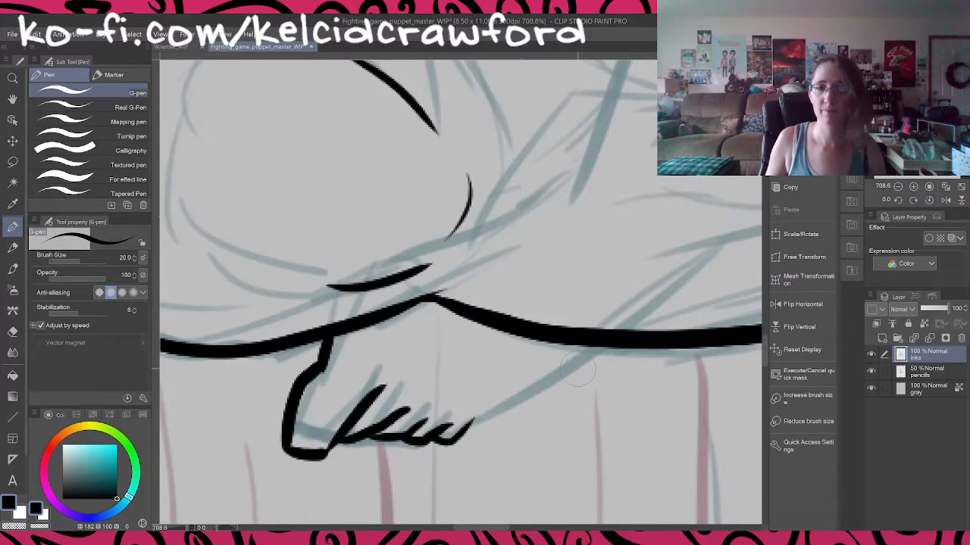
scroll(577, 369, "down", 3)
scroll(560, 397, "up", 3)
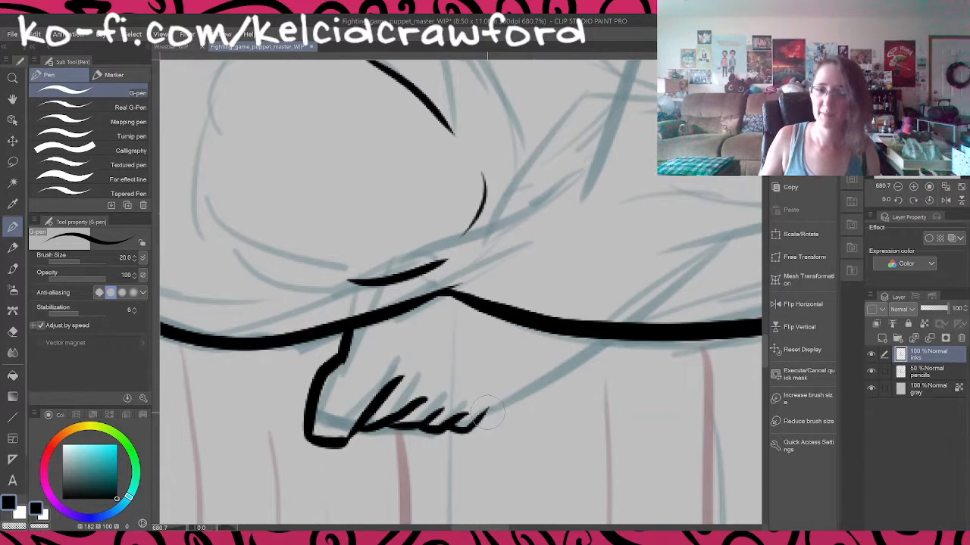
left_click_drag(489, 413, 615, 341)
mouse_move(613, 333)
left_mouse_down()
mouse_move(515, 392)
mouse_move(488, 393)
left_mouse_up()
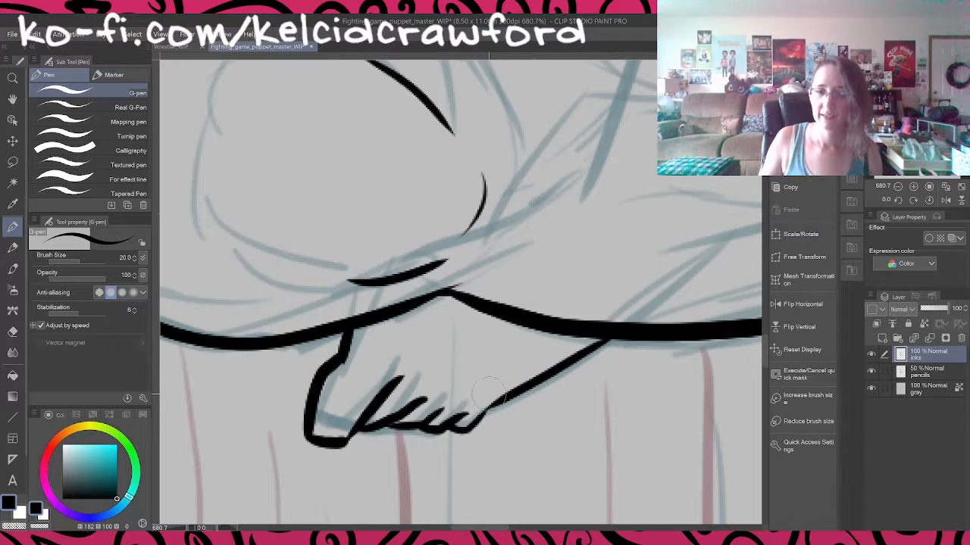
Step: Examine the inked seated figure as a whole and the pencilled curly hair around the masked head
scroll(534, 382, "down", 8)
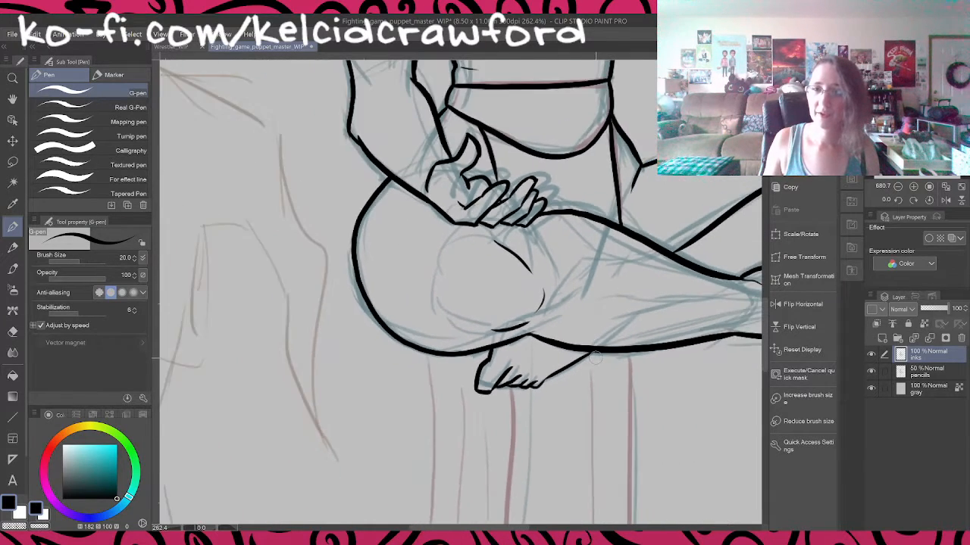
scroll(598, 358, "down", 1)
left_click_drag(678, 312, 510, 392)
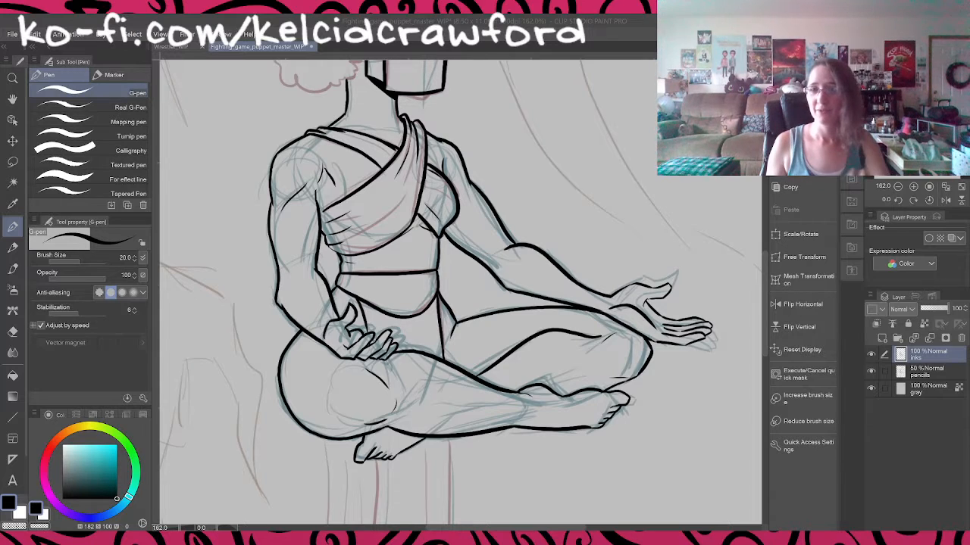
left_click_drag(529, 136, 621, 318)
scroll(620, 318, "down", 3)
scroll(556, 291, "up", 5)
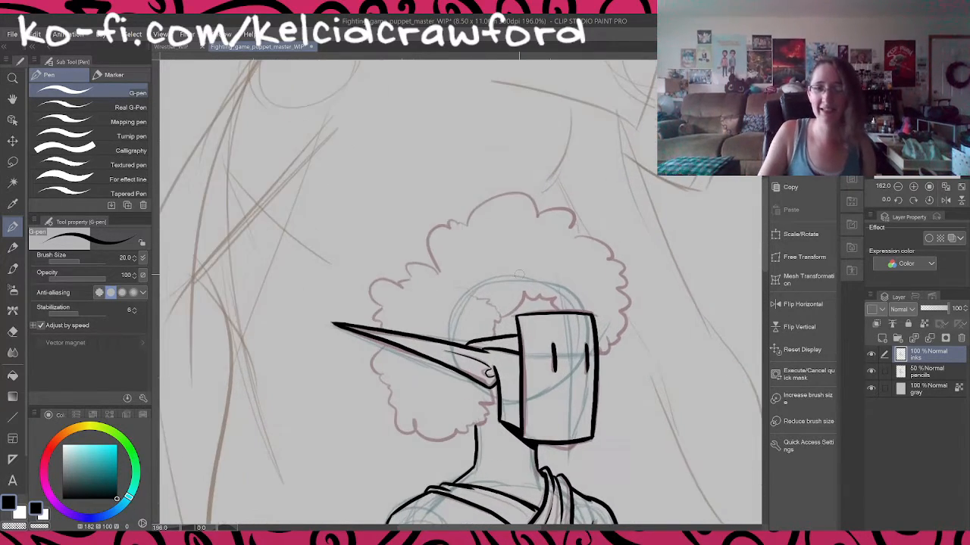
scroll(555, 289, "up", 3)
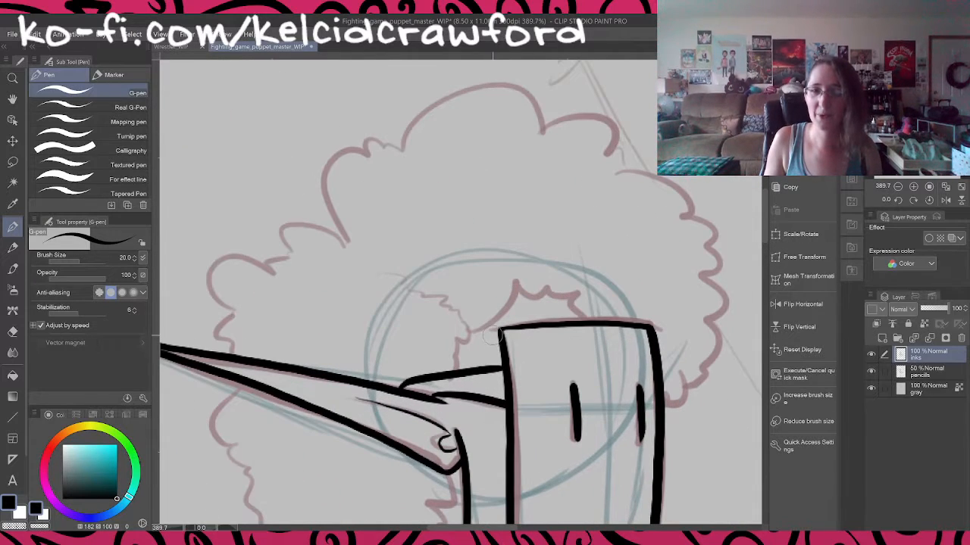
scroll(491, 336, "down", 2)
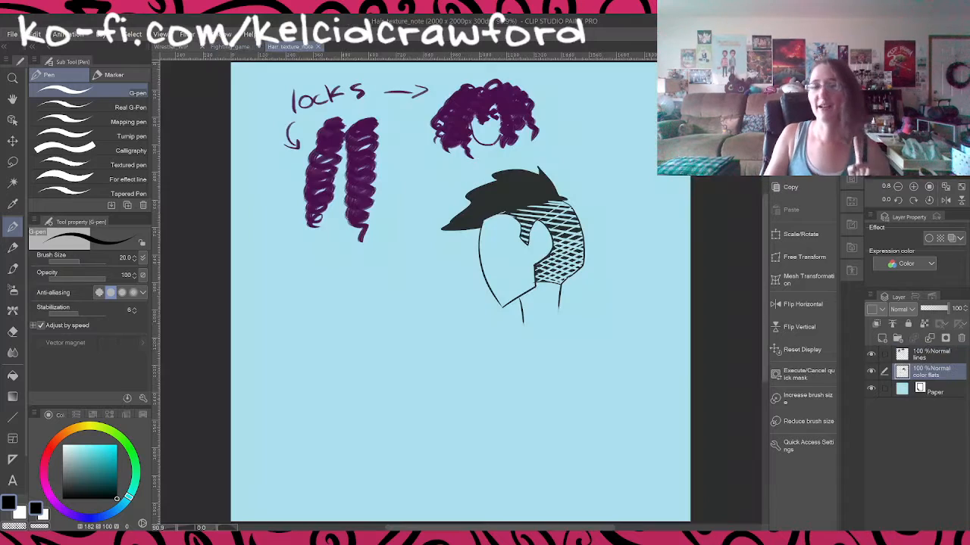
Step: Place the hair texture note side by side with the puppet master drawing as a reference for the curly locks
scroll(460, 106, "up", 2)
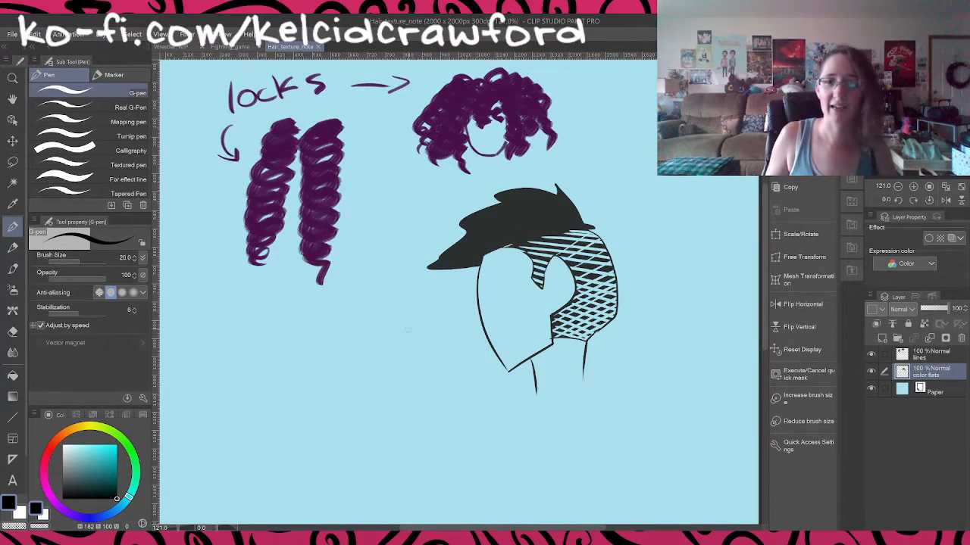
left_click_drag(408, 330, 450, 433)
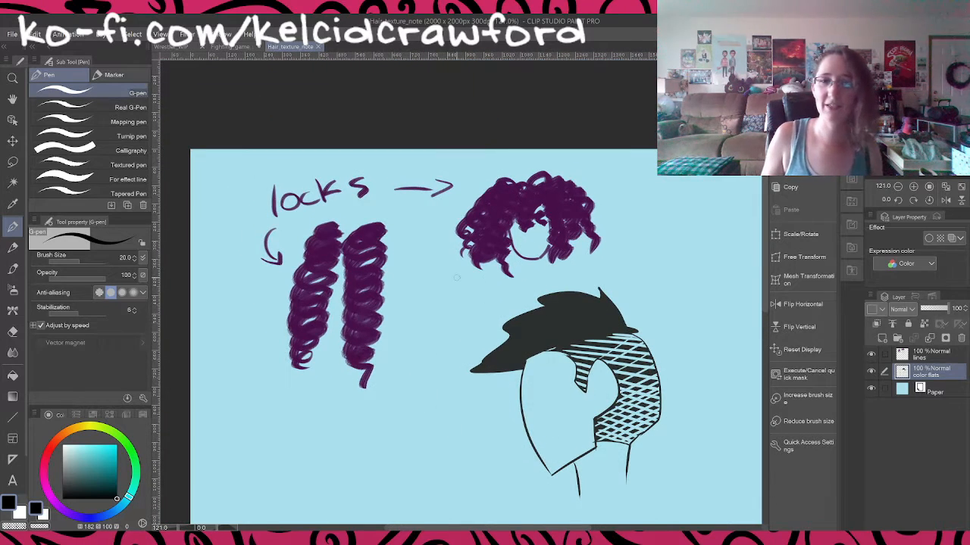
scroll(456, 278, "up", 1)
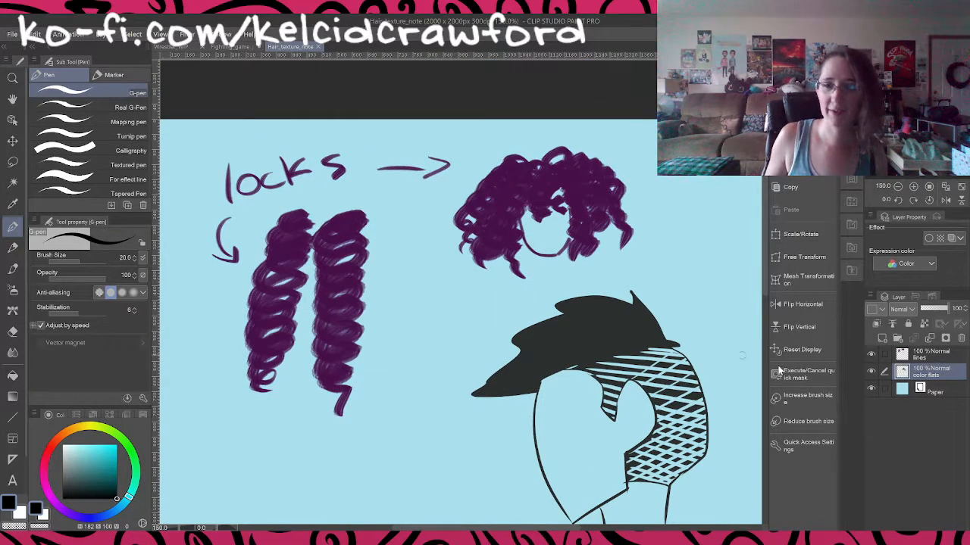
left_click(871, 354)
left_click(872, 354)
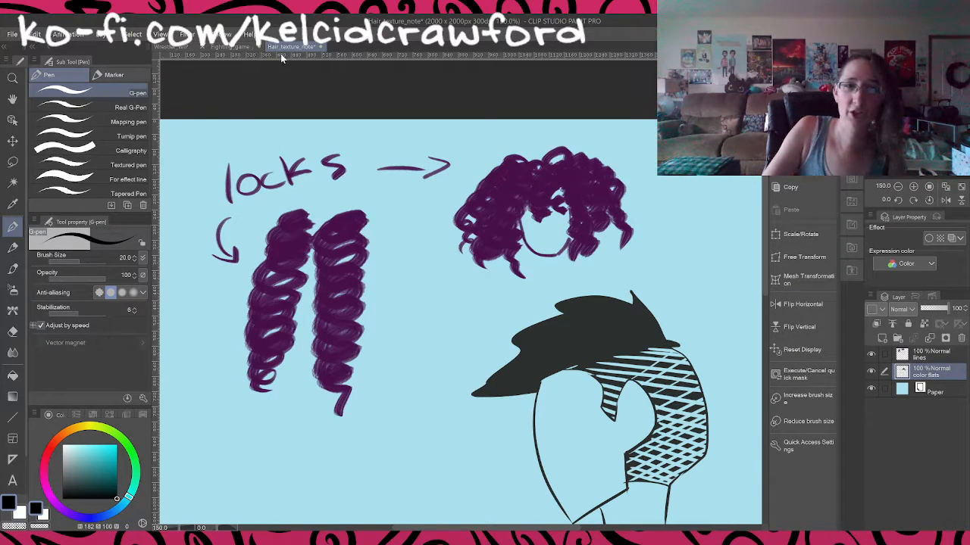
left_click_drag(157, 68, 160, 69)
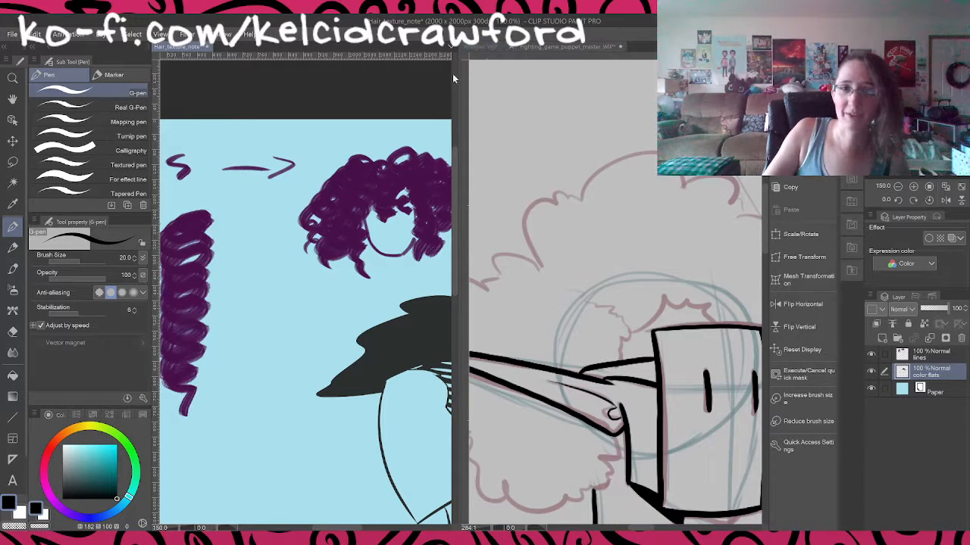
left_click_drag(386, 301, 363, 317)
scroll(331, 315, "down", 3)
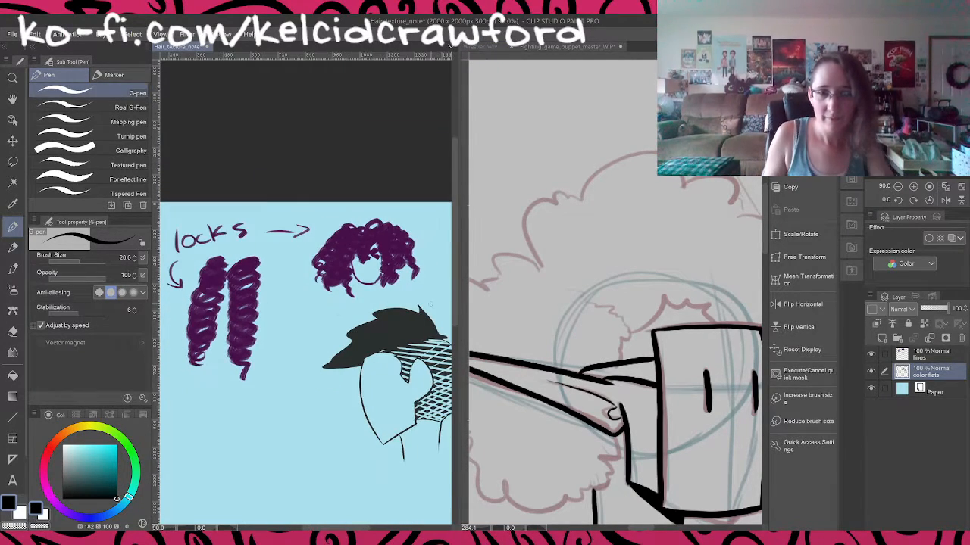
Step: Narrow the hair texture note's pane to give the puppet master drawing more room, keeping the curly samples and masked head in view
left_click(460, 305)
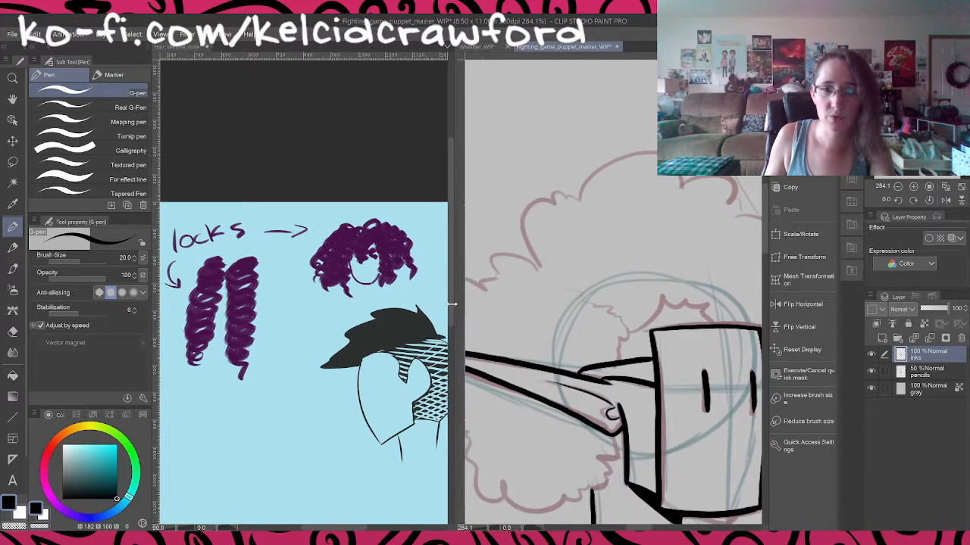
left_click_drag(456, 305, 405, 306)
left_click(326, 378)
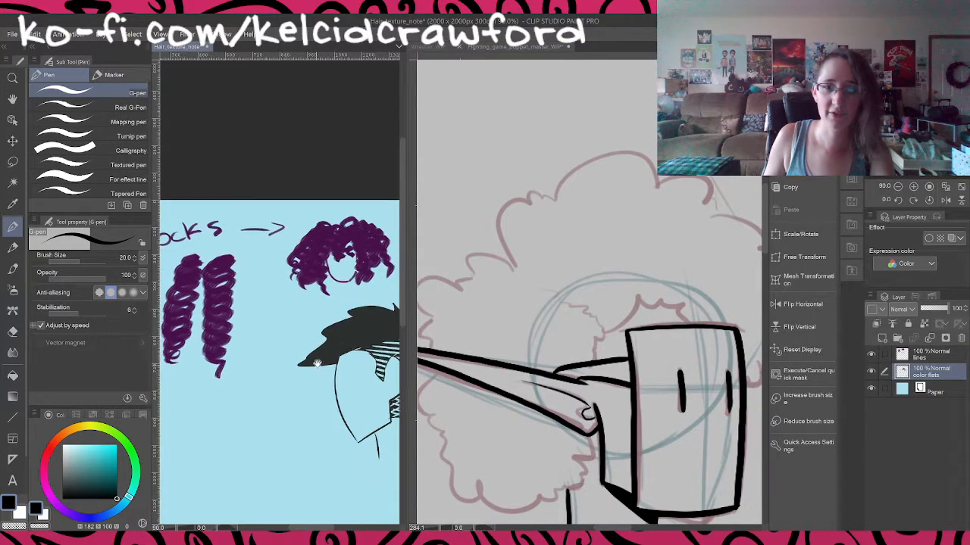
left_click(636, 323)
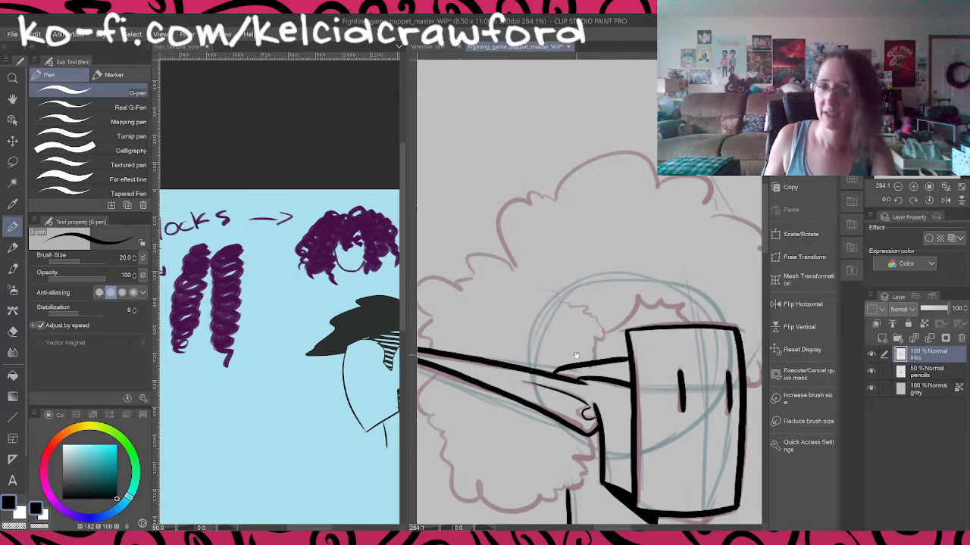
left_click_drag(540, 383, 546, 326)
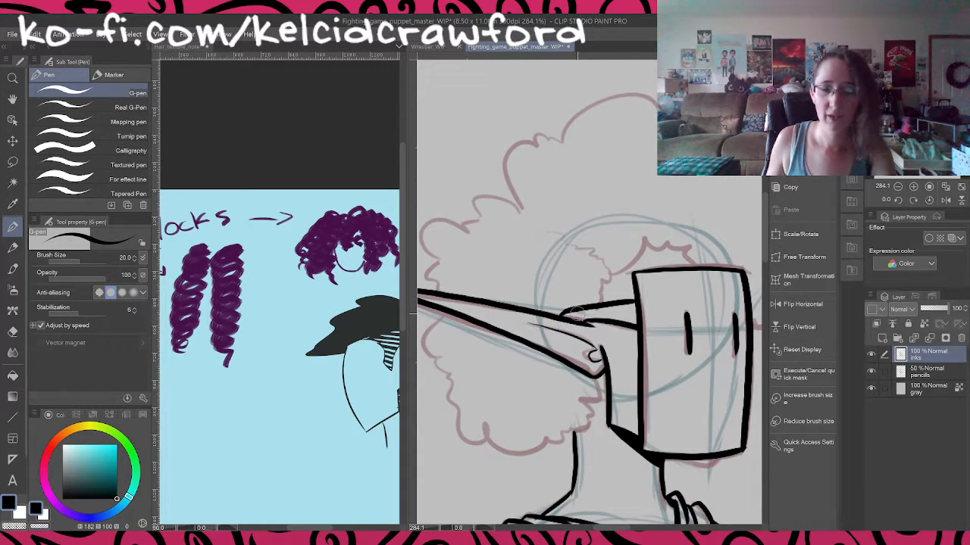
Step: Choose the Rough India ink brush and set its brush size to 86.6
key("b")
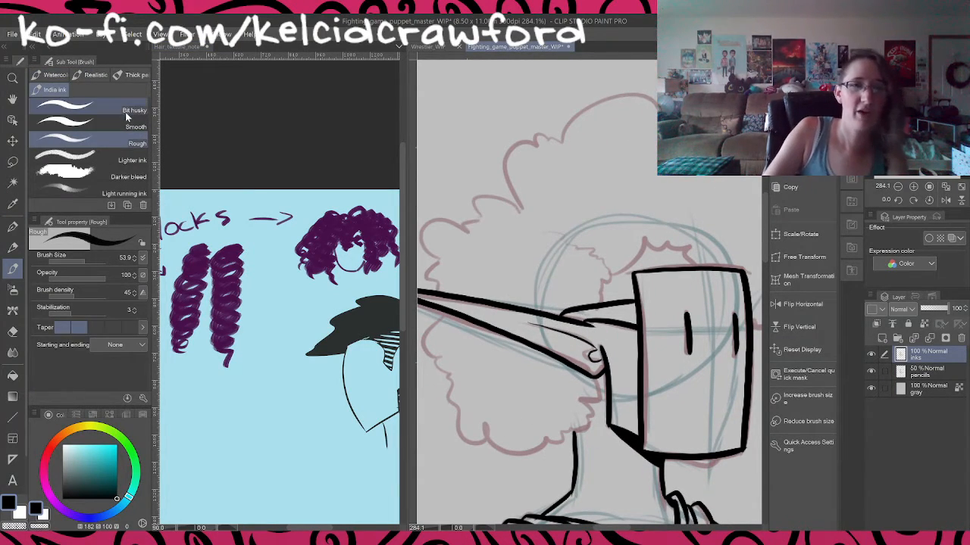
left_click(123, 113)
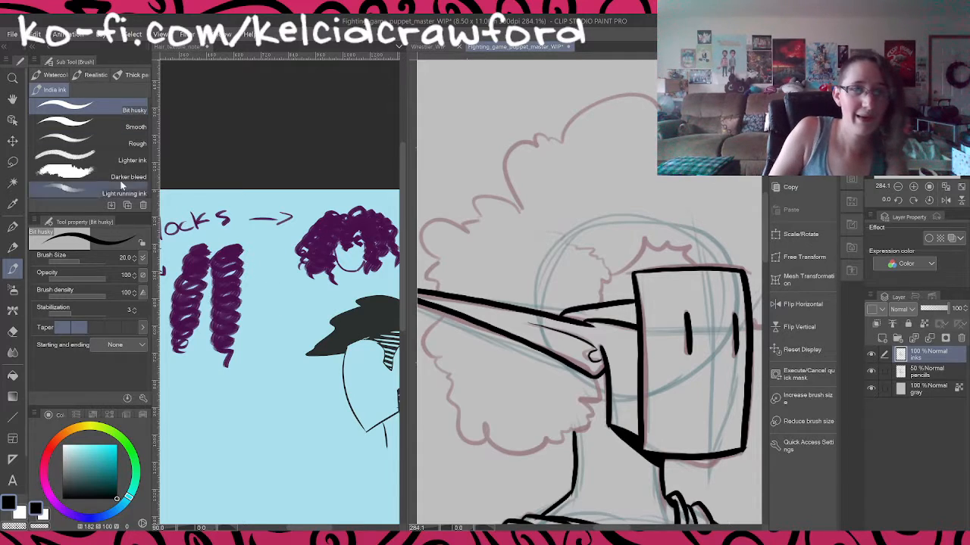
left_click(128, 129)
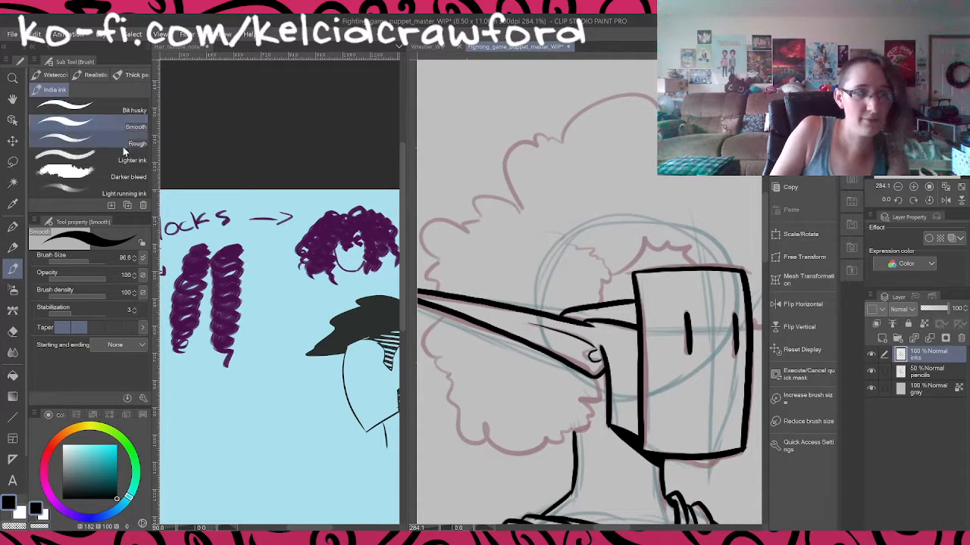
left_click(121, 144)
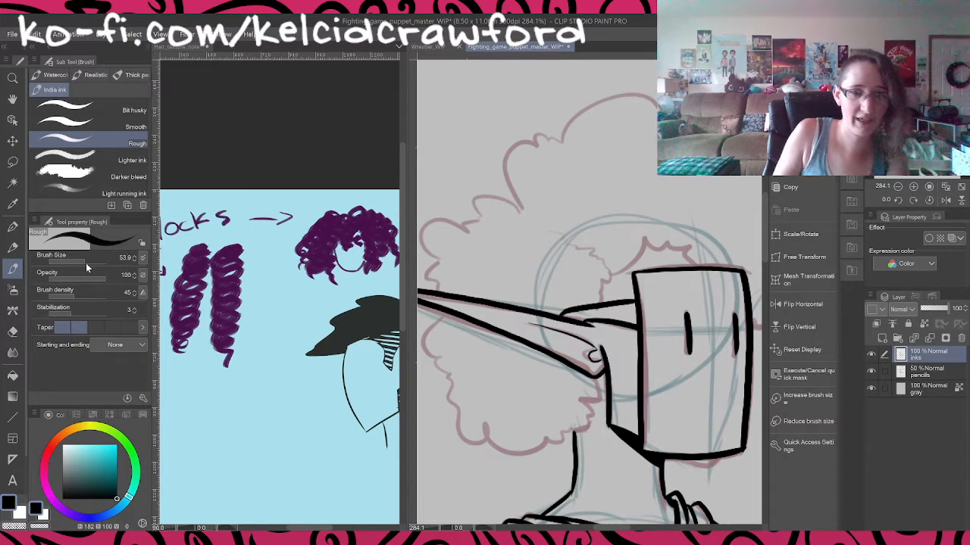
left_click_drag(85, 260, 90, 260)
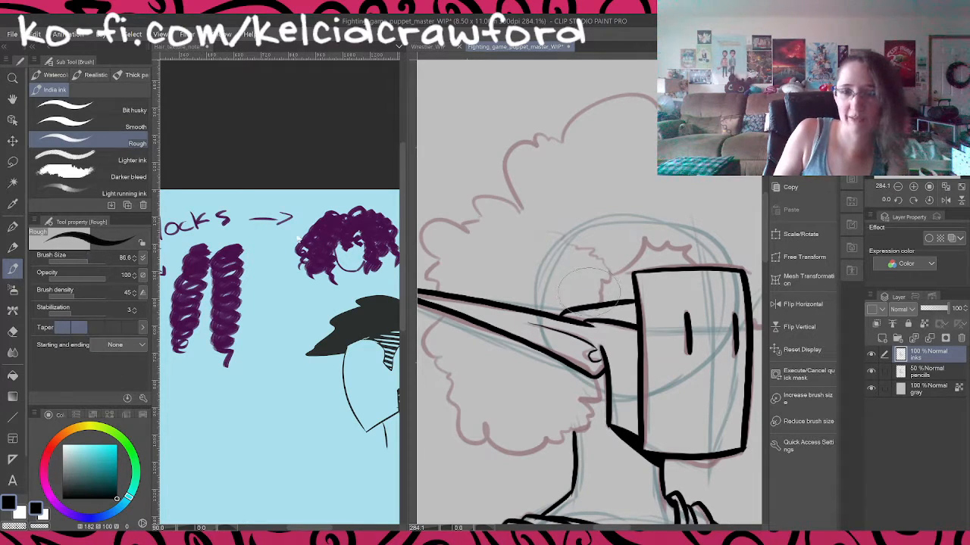
mouse_move(559, 201)
left_mouse_down()
mouse_move(536, 165)
mouse_move(493, 178)
mouse_move(516, 181)
left_mouse_up()
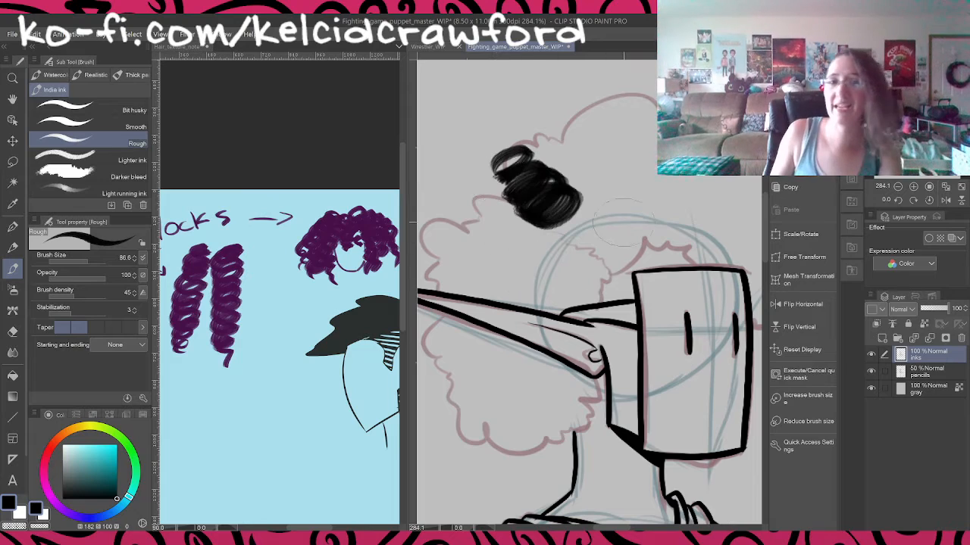
key("ctrl+z")
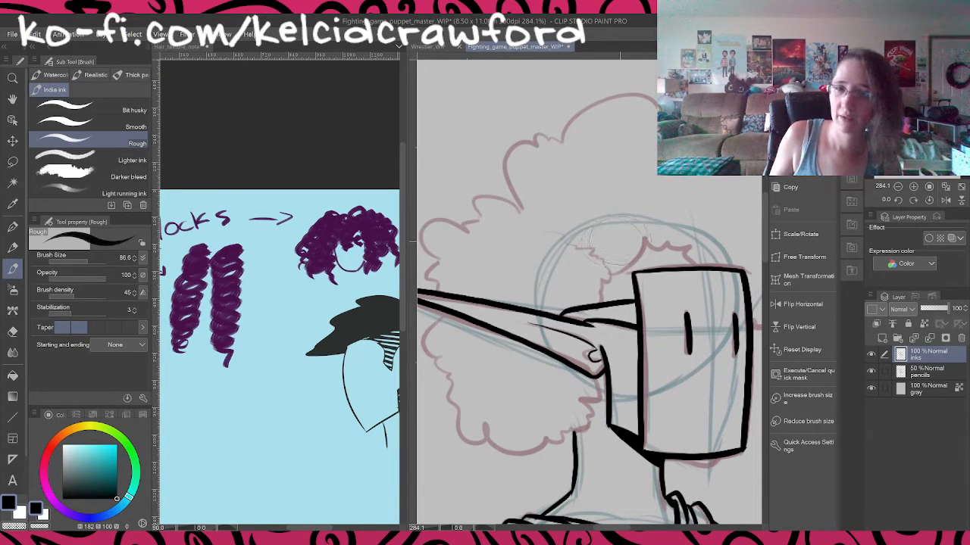
mouse_move(614, 241)
left_mouse_down()
mouse_move(579, 234)
mouse_move(568, 262)
mouse_move(578, 306)
mouse_move(595, 356)
left_mouse_up()
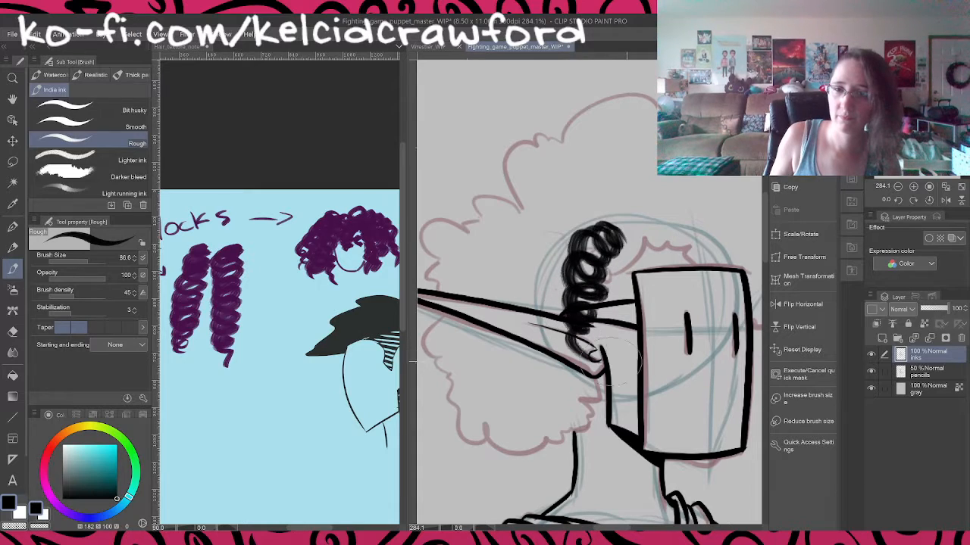
mouse_move(618, 232)
left_mouse_down()
mouse_move(633, 259)
mouse_move(609, 284)
mouse_move(598, 341)
left_mouse_up()
mouse_move(617, 239)
left_mouse_down()
mouse_move(585, 290)
mouse_move(565, 304)
mouse_move(592, 279)
mouse_move(592, 230)
mouse_move(606, 217)
mouse_move(533, 263)
mouse_move(530, 337)
left_mouse_up()
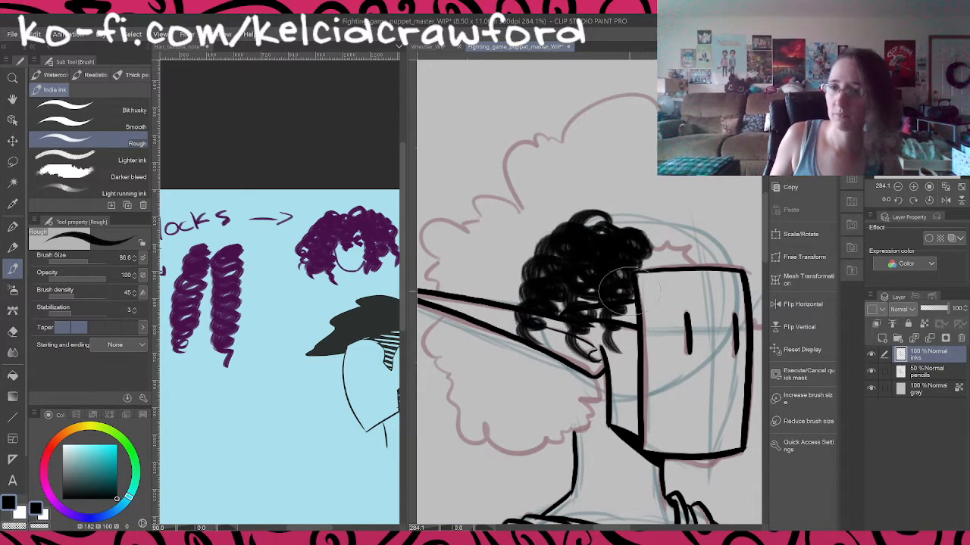
key("ctrl+z")
key("ctrl+z")
key("ctrl+z")
key("ctrl+z")
key("ctrl+z")
key("ctrl+z")
key("ctrl+z")
key("ctrl+z")
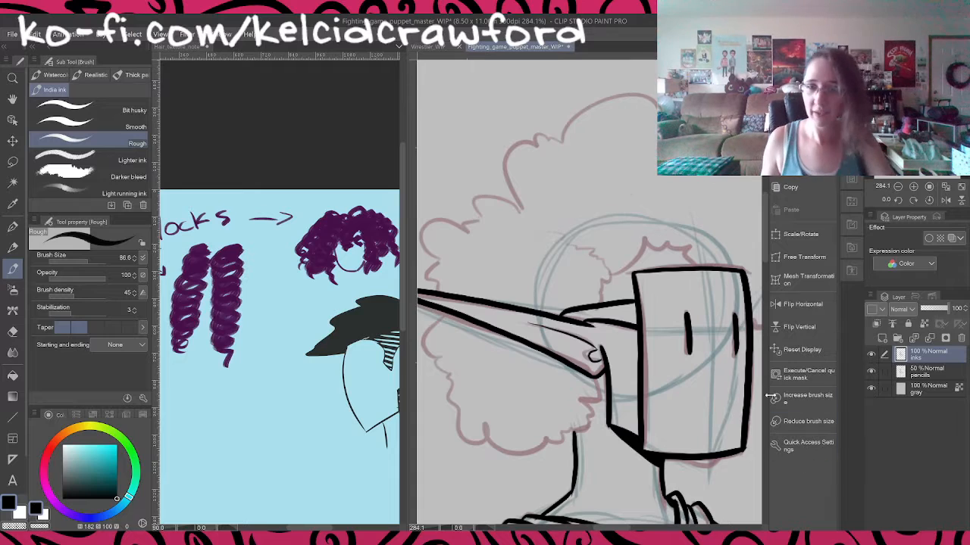
Step: Create a layer named inks - hair and ink overlapping curly locks across the back of the head above the long ear
key("ctrl+shift+n")
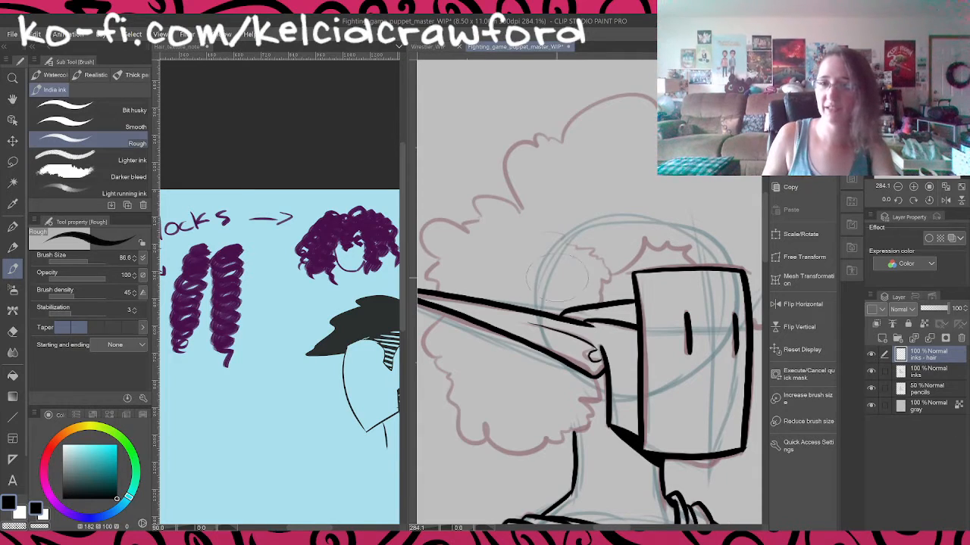
mouse_move(598, 250)
left_mouse_down()
mouse_move(565, 322)
mouse_move(572, 357)
left_mouse_up()
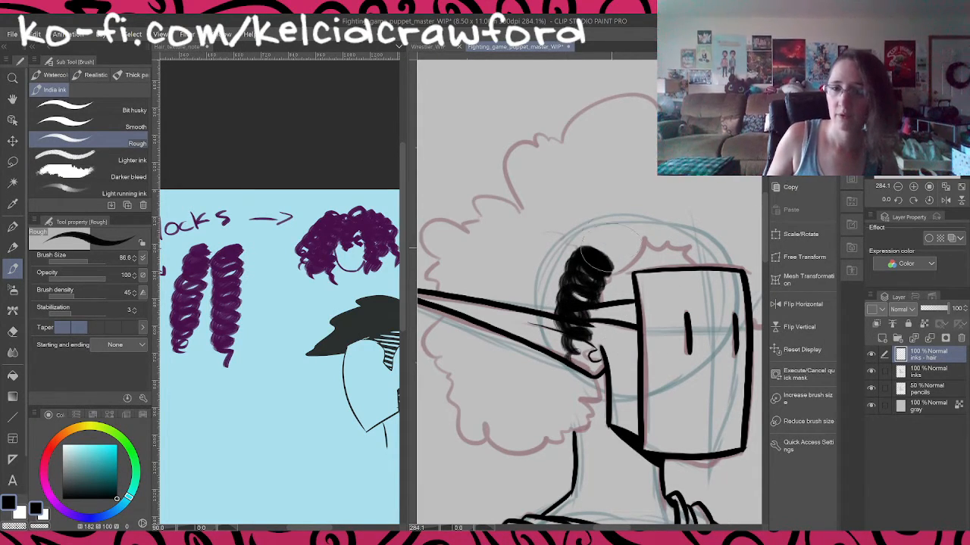
mouse_move(602, 257)
left_mouse_down()
mouse_move(623, 230)
mouse_move(602, 253)
mouse_move(619, 290)
mouse_move(632, 353)
left_mouse_up()
mouse_move(621, 227)
left_mouse_down()
mouse_move(604, 254)
mouse_move(592, 246)
mouse_move(560, 263)
mouse_move(570, 273)
mouse_move(520, 314)
mouse_move(541, 352)
left_mouse_up()
mouse_move(567, 284)
left_mouse_down()
mouse_move(564, 307)
mouse_move(542, 350)
left_mouse_up()
mouse_move(618, 253)
left_mouse_down()
mouse_move(603, 241)
mouse_move(553, 241)
mouse_move(515, 273)
mouse_move(500, 311)
mouse_move(553, 222)
mouse_move(466, 277)
mouse_move(489, 303)
mouse_move(542, 212)
mouse_move(479, 231)
mouse_move(451, 261)
mouse_move(447, 296)
mouse_move(481, 256)
mouse_move(505, 196)
mouse_move(462, 220)
mouse_move(629, 288)
mouse_move(748, 306)
left_mouse_up()
key("ctrl+z")
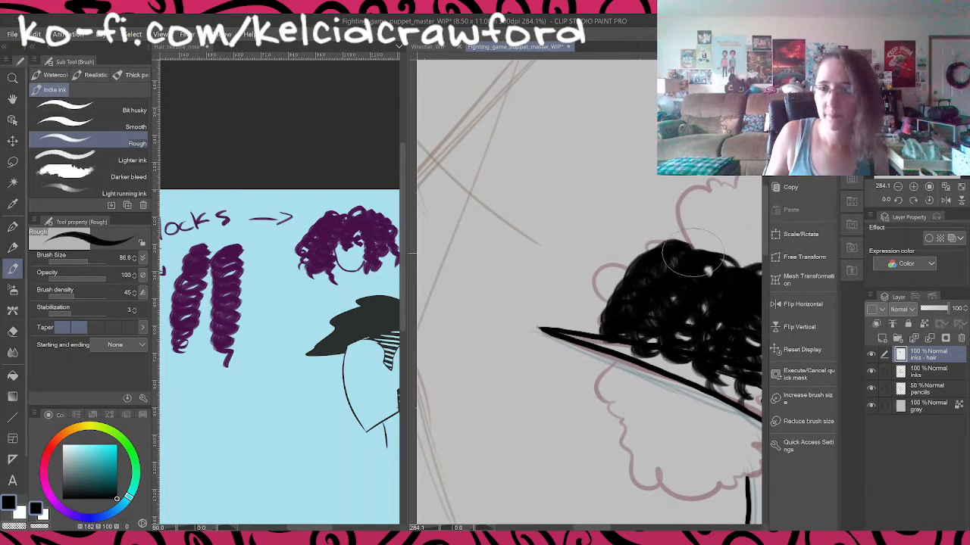
key("ctrl+z")
Step: Ink a dense row of curly locks hanging beneath the long ear, from its tip to the back of the neck
mouse_move(669, 278)
left_mouse_down()
mouse_move(640, 253)
mouse_move(684, 270)
mouse_move(678, 280)
mouse_move(652, 273)
mouse_move(663, 290)
mouse_move(648, 284)
mouse_move(610, 315)
mouse_move(629, 344)
mouse_move(606, 428)
left_mouse_up()
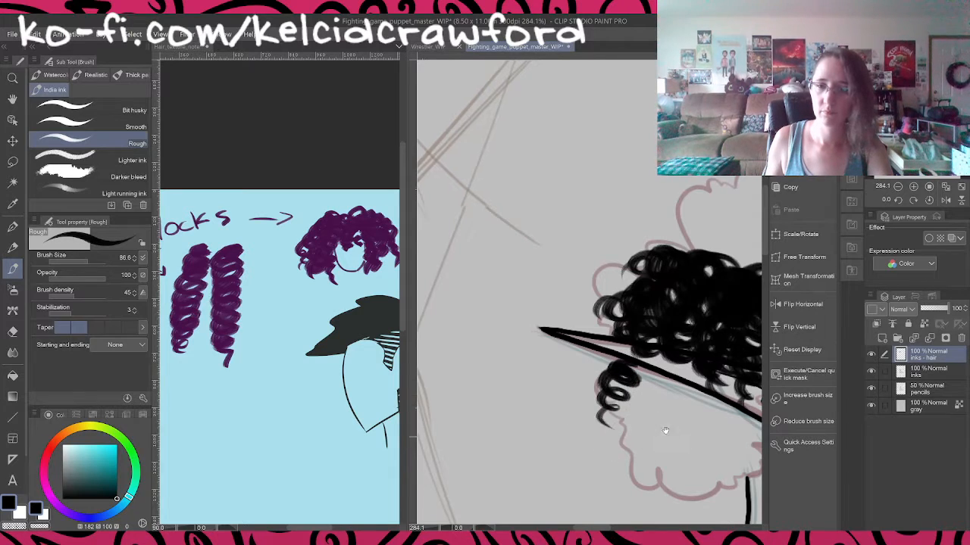
left_click_drag(664, 430, 560, 371)
mouse_move(528, 309)
left_mouse_down()
mouse_move(546, 336)
mouse_move(527, 347)
mouse_move(530, 382)
left_mouse_up()
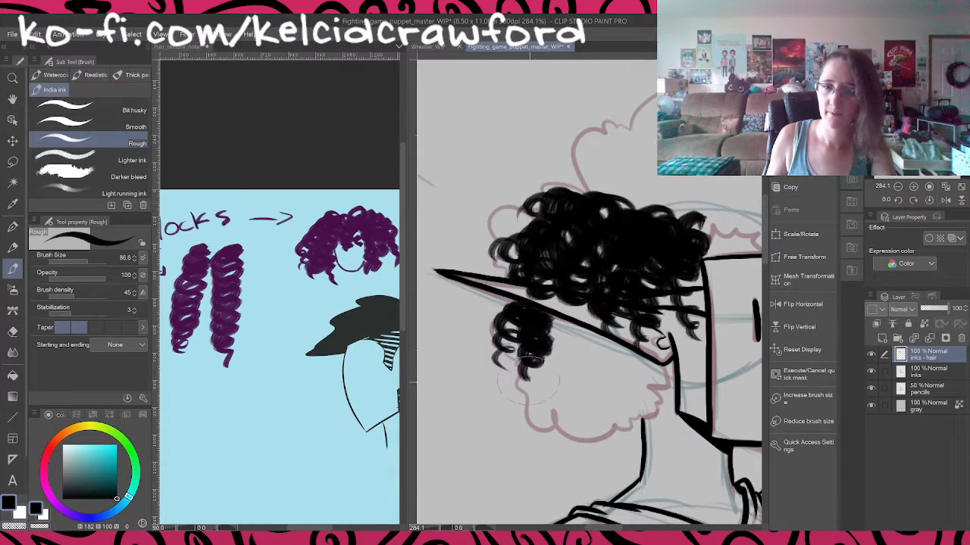
mouse_move(561, 325)
left_mouse_down()
mouse_move(560, 390)
mouse_move(597, 371)
mouse_move(574, 328)
mouse_move(575, 393)
mouse_move(590, 405)
mouse_move(619, 395)
mouse_move(622, 347)
mouse_move(620, 356)
mouse_move(599, 350)
mouse_move(601, 358)
mouse_move(585, 340)
mouse_move(598, 392)
mouse_move(633, 407)
mouse_move(624, 365)
mouse_move(655, 400)
left_mouse_up()
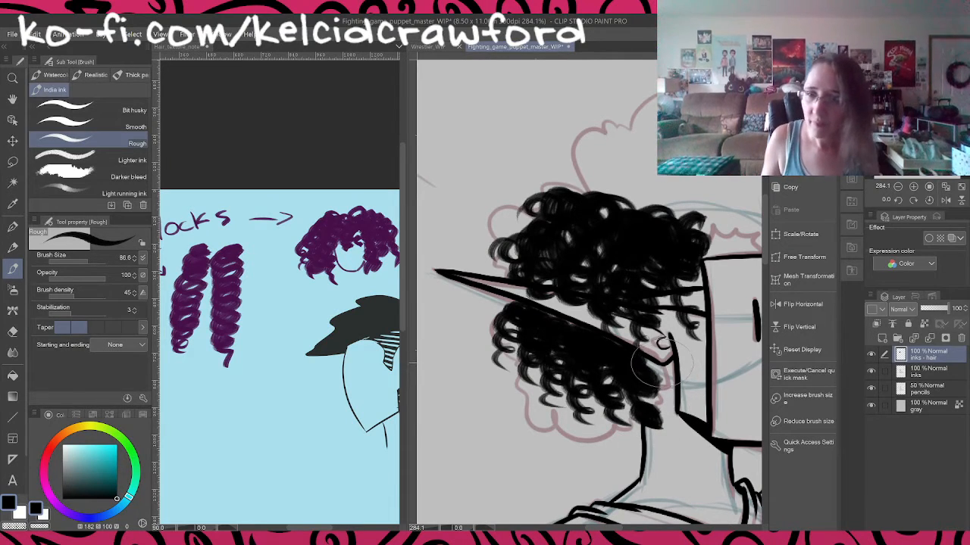
key("ctrl+z")
mouse_move(624, 351)
left_mouse_down()
mouse_move(619, 398)
mouse_move(637, 415)
left_mouse_up()
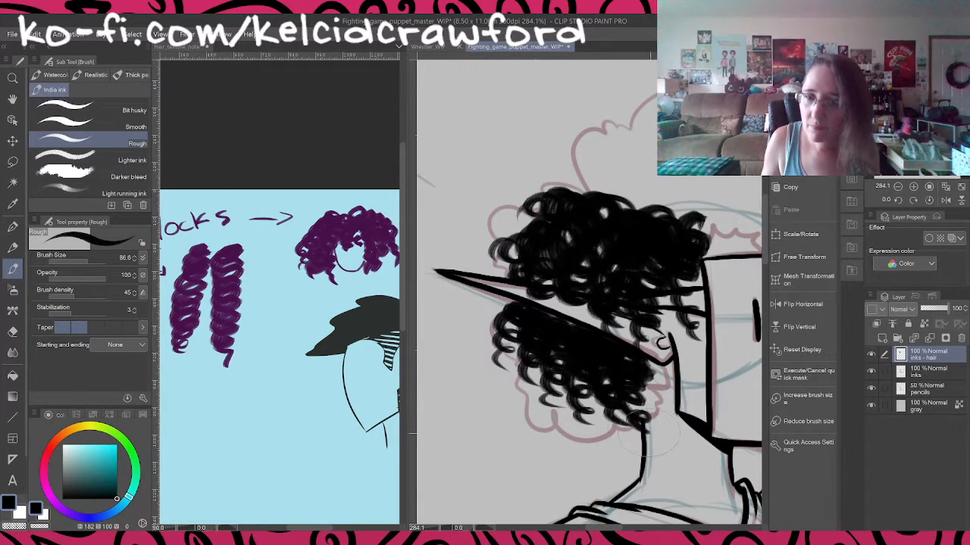
mouse_move(660, 362)
left_mouse_down()
mouse_move(637, 369)
mouse_move(664, 403)
mouse_move(668, 430)
mouse_move(704, 401)
mouse_move(672, 366)
mouse_move(676, 343)
mouse_move(663, 365)
mouse_move(672, 364)
mouse_move(667, 399)
mouse_move(686, 423)
mouse_move(659, 386)
left_mouse_up()
Step: Ink short curly locks from the near temple across the top edge of the mask as a fringe
left_click_drag(673, 297, 565, 333)
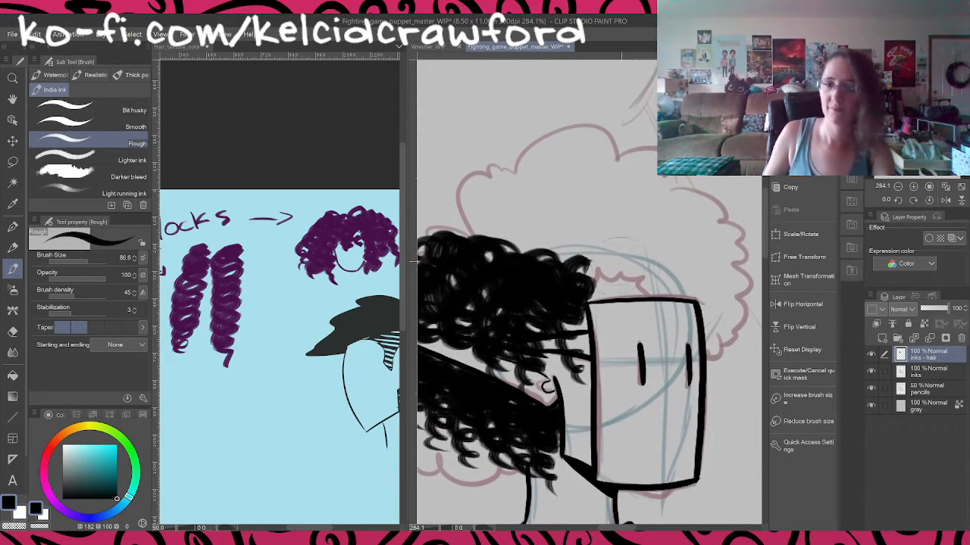
left_click_drag(649, 275, 701, 242)
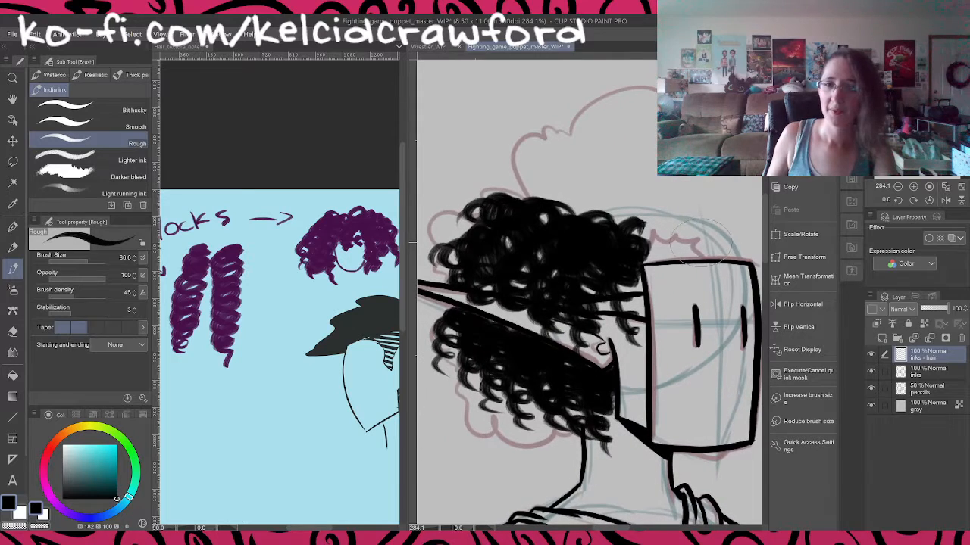
left_click(871, 387)
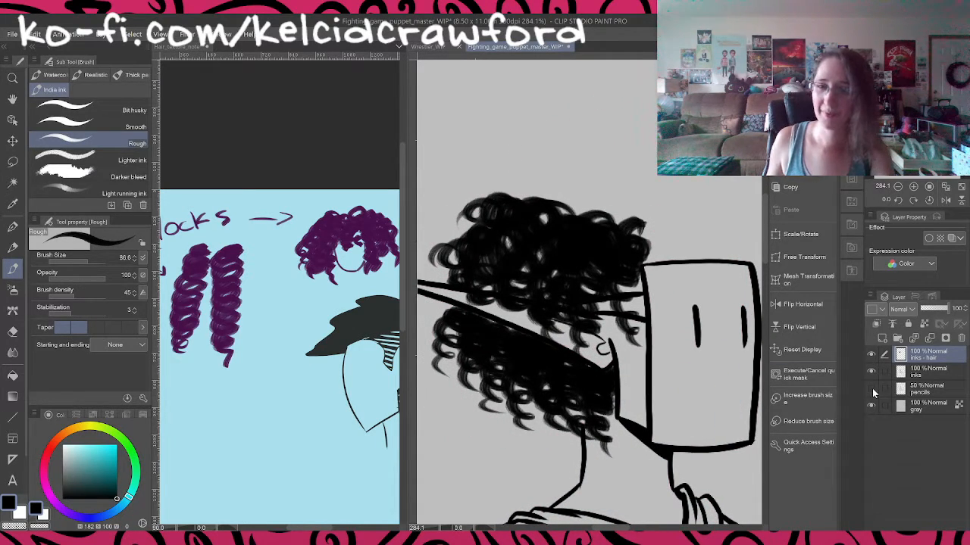
left_click(871, 388)
mouse_move(627, 242)
left_mouse_down()
mouse_move(547, 258)
mouse_move(571, 250)
mouse_move(618, 288)
left_mouse_up()
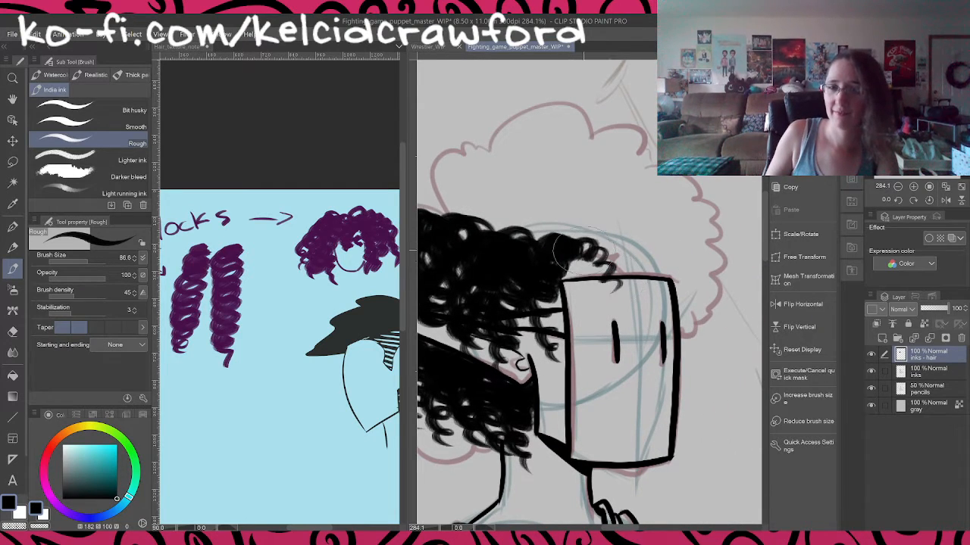
mouse_move(566, 256)
left_mouse_down()
mouse_move(592, 251)
mouse_move(640, 276)
mouse_move(638, 264)
left_mouse_up()
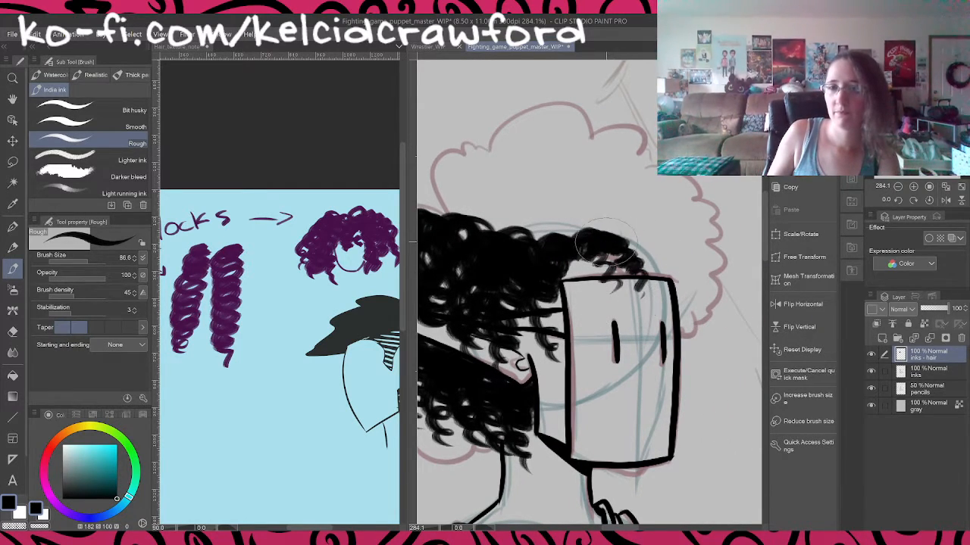
Step: Extend the fringe with curly locks over the mask's far top corner and down along its far side
mouse_move(600, 232)
left_mouse_down()
mouse_move(628, 234)
mouse_move(625, 250)
mouse_move(660, 269)
mouse_move(659, 300)
mouse_move(635, 232)
mouse_move(660, 263)
mouse_move(683, 290)
left_mouse_up()
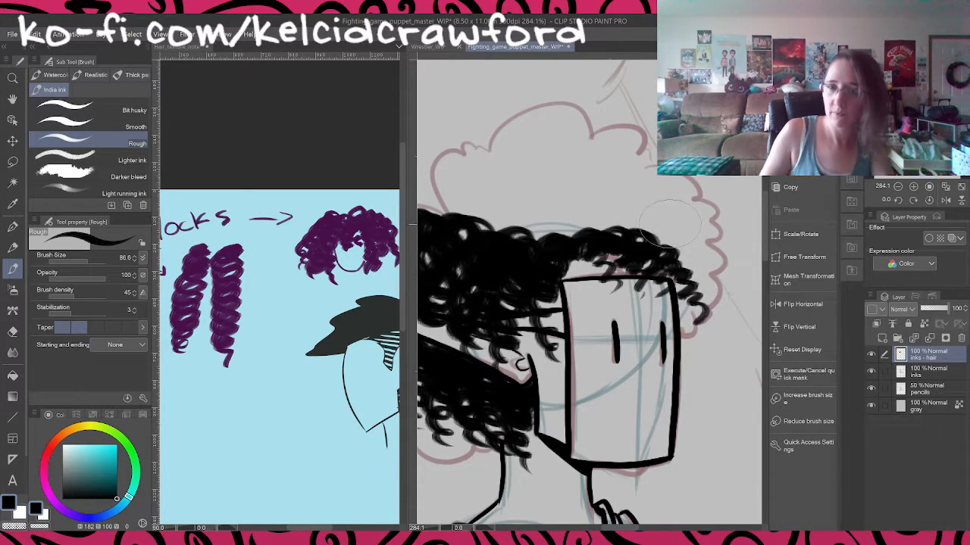
key("ctrl+z")
mouse_move(610, 229)
left_mouse_down()
mouse_move(672, 248)
mouse_move(683, 269)
mouse_move(674, 280)
mouse_move(694, 336)
left_mouse_up()
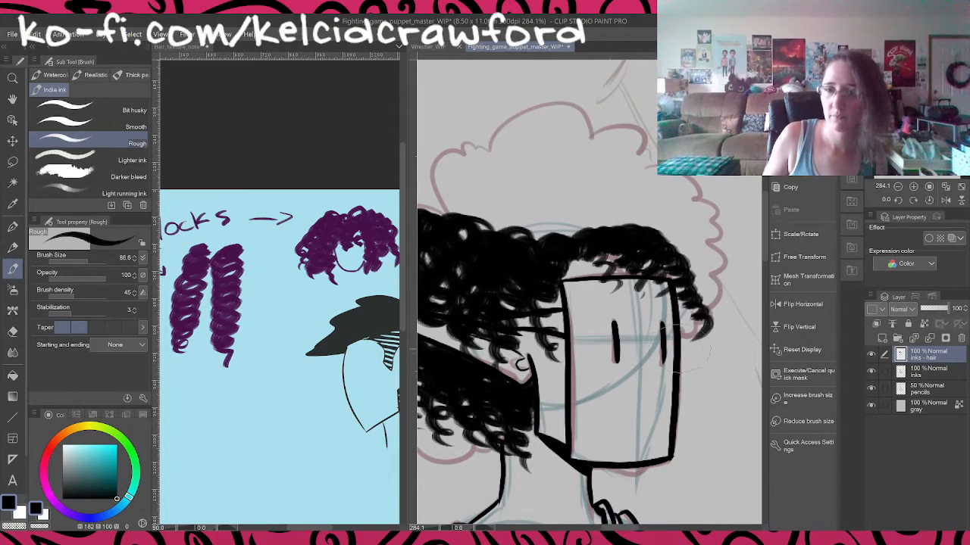
mouse_move(671, 281)
left_mouse_down()
mouse_move(672, 314)
mouse_move(688, 326)
mouse_move(681, 365)
mouse_move(661, 379)
left_mouse_up()
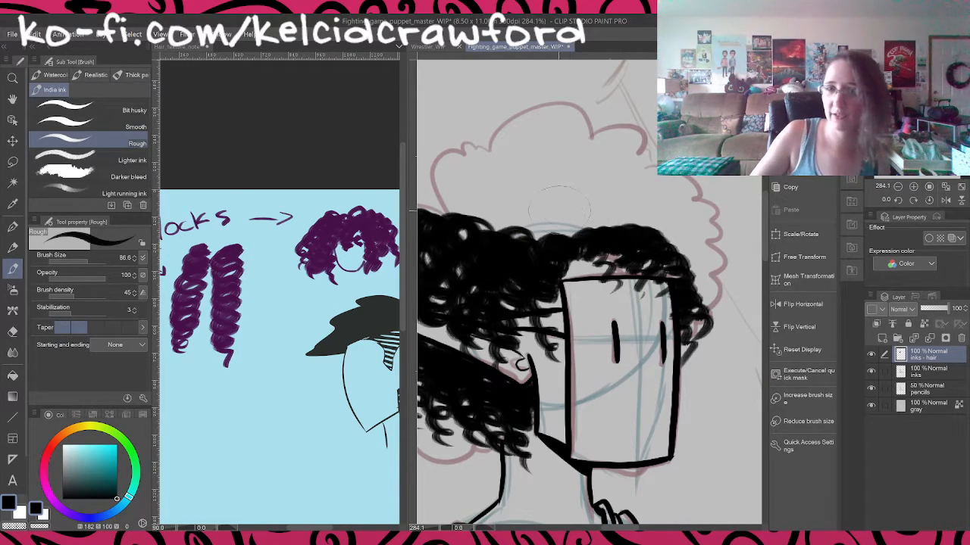
Step: Ink dense, overlapping curly locks above the fringe to fill out the crown, from the back hair to the far side of the head
mouse_move(522, 261)
left_mouse_down()
mouse_move(568, 231)
mouse_move(651, 223)
mouse_move(729, 317)
mouse_move(731, 342)
left_mouse_up()
mouse_move(559, 229)
left_mouse_down()
mouse_move(575, 270)
mouse_move(528, 273)
mouse_move(535, 233)
mouse_move(557, 221)
mouse_move(634, 225)
mouse_move(639, 245)
mouse_move(680, 236)
mouse_move(715, 251)
mouse_move(723, 305)
mouse_move(739, 316)
mouse_move(715, 326)
mouse_move(728, 308)
mouse_move(560, 232)
mouse_move(573, 283)
left_mouse_up()
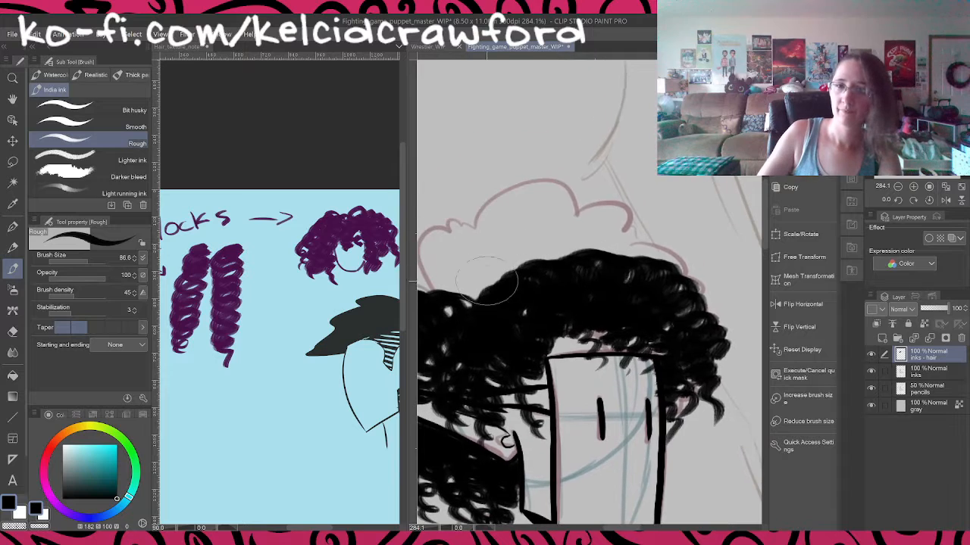
mouse_move(486, 294)
left_mouse_down()
mouse_move(480, 264)
mouse_move(496, 253)
mouse_move(528, 250)
mouse_move(542, 270)
mouse_move(591, 234)
mouse_move(629, 237)
mouse_move(675, 264)
mouse_move(683, 281)
mouse_move(711, 289)
mouse_move(718, 334)
left_mouse_up()
left_click_drag(485, 272, 552, 314)
mouse_move(523, 344)
left_mouse_down()
mouse_move(526, 303)
mouse_move(569, 291)
mouse_move(604, 257)
mouse_move(665, 244)
mouse_move(689, 255)
mouse_move(712, 296)
left_mouse_up()
left_click_drag(694, 332, 588, 332)
mouse_move(589, 275)
left_mouse_down()
mouse_move(595, 264)
mouse_move(668, 298)
mouse_move(656, 331)
left_mouse_up()
left_click_drag(553, 330, 683, 343)
mouse_move(530, 347)
left_mouse_down()
mouse_move(507, 310)
mouse_move(517, 280)
mouse_move(571, 286)
mouse_move(543, 319)
mouse_move(549, 285)
mouse_move(563, 288)
mouse_move(587, 250)
mouse_move(657, 243)
mouse_move(663, 264)
mouse_move(515, 281)
mouse_move(512, 301)
mouse_move(517, 271)
mouse_move(541, 277)
mouse_move(554, 262)
mouse_move(589, 253)
mouse_move(613, 272)
mouse_move(503, 295)
mouse_move(479, 280)
mouse_move(451, 306)
mouse_move(487, 277)
mouse_move(527, 316)
mouse_move(569, 280)
mouse_move(584, 292)
mouse_move(534, 301)
mouse_move(511, 289)
mouse_move(579, 275)
mouse_move(580, 288)
mouse_move(594, 293)
mouse_move(586, 265)
mouse_move(586, 287)
mouse_move(664, 275)
mouse_move(677, 302)
mouse_move(657, 310)
mouse_move(590, 289)
mouse_move(628, 281)
mouse_move(653, 354)
left_mouse_up()
scroll(653, 353, "down", 5)
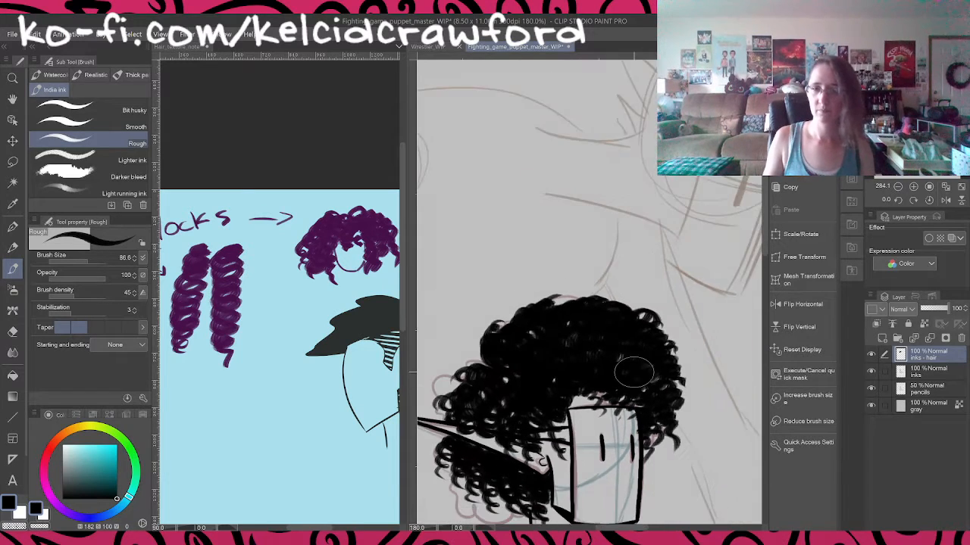
Step: Ink the long front cloth panel hanging below the crossed legs with the G-pen, including its wavy hem and two inner fold lines
left_click_drag(685, 416, 666, 309)
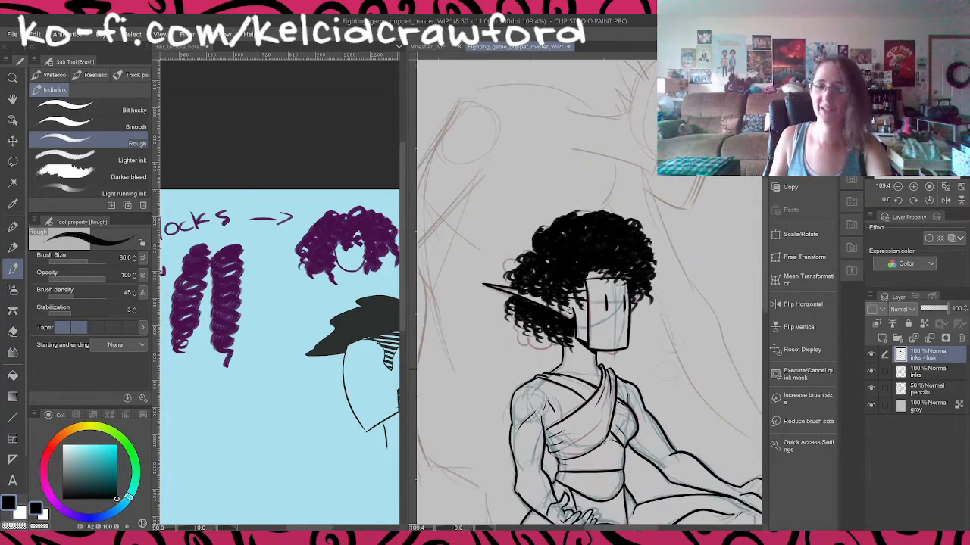
mouse_move(683, 349)
left_mouse_down()
mouse_move(643, 326)
mouse_move(719, 355)
mouse_move(718, 373)
mouse_move(645, 360)
mouse_move(639, 309)
left_mouse_up()
left_click_drag(659, 422, 660, 338)
key("p")
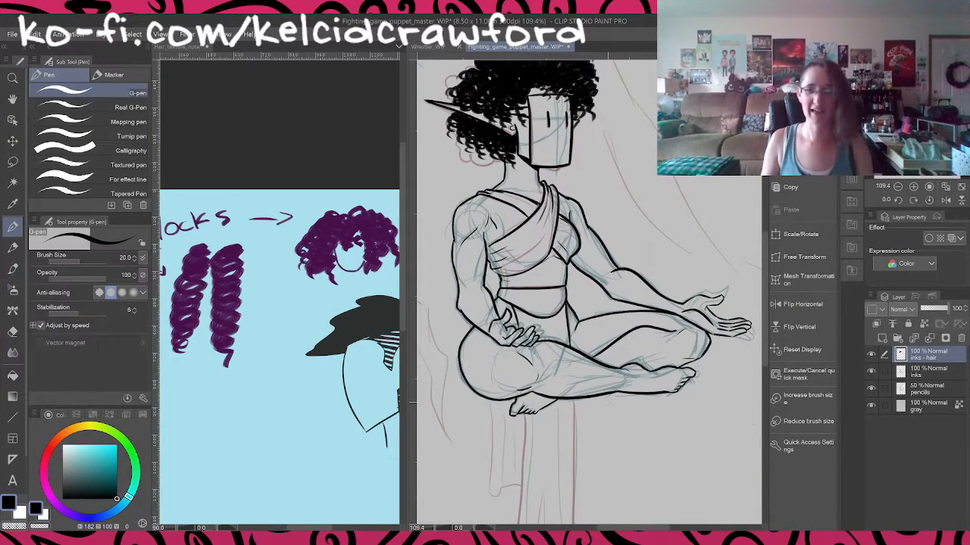
scroll(541, 458, "up", 4)
left_click_drag(638, 392, 659, 314)
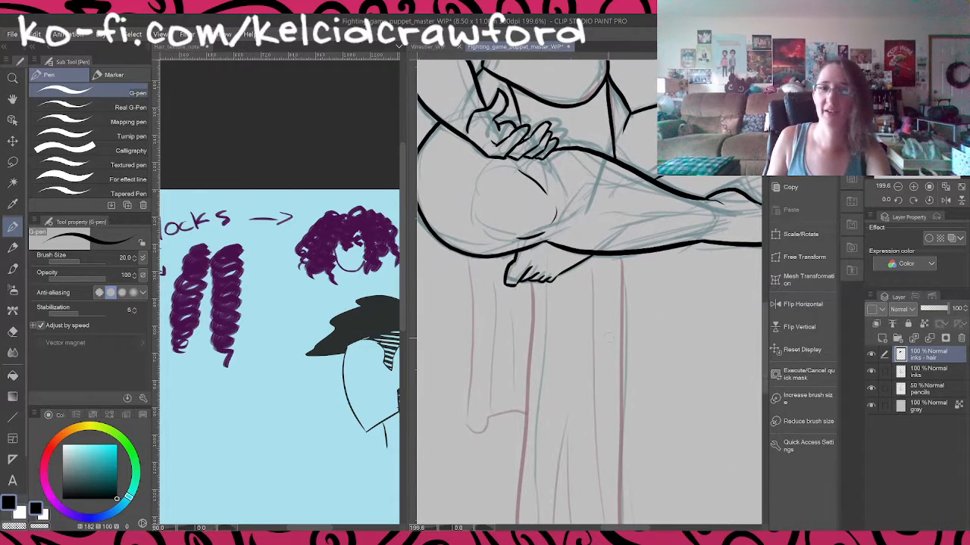
left_click_drag(605, 286, 620, 249)
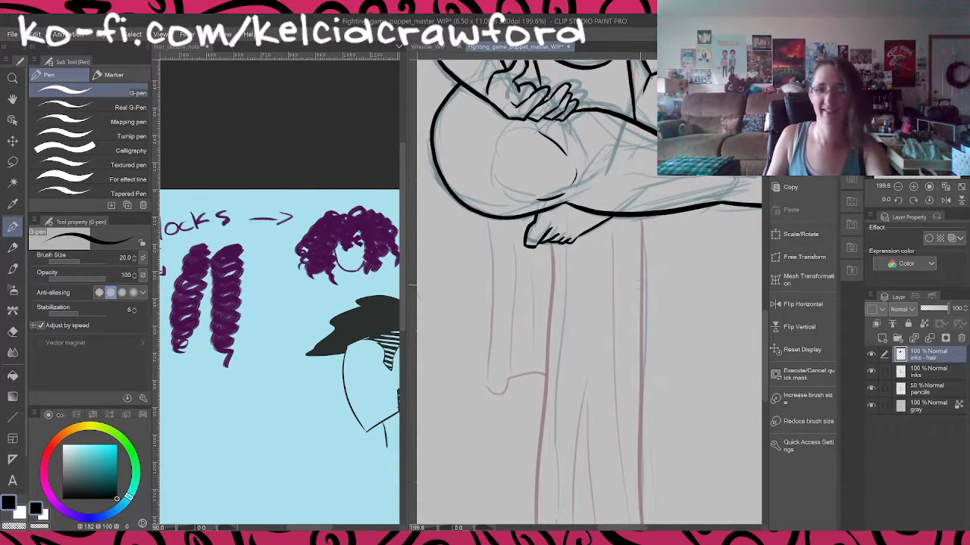
scroll(596, 391, "up", 2)
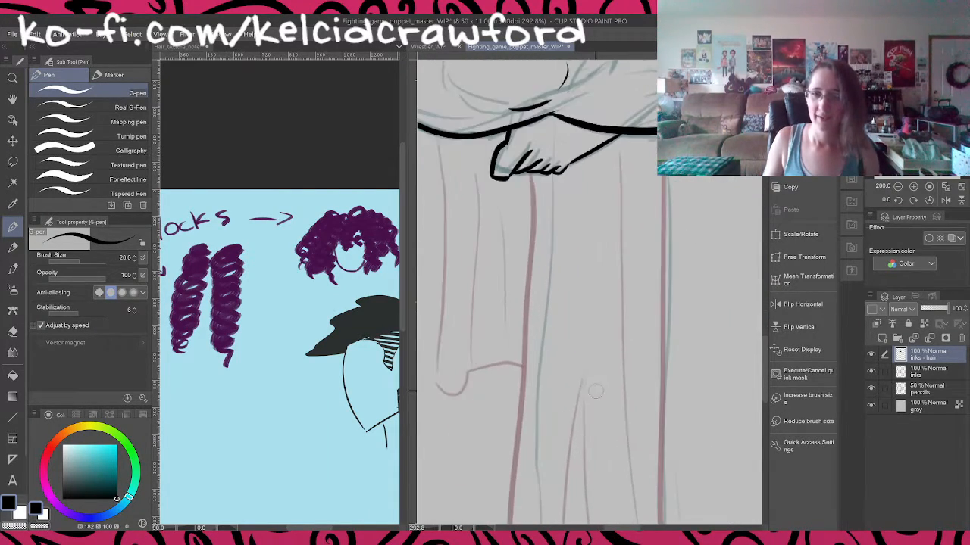
scroll(595, 391, "down", 1)
left_click_drag(649, 441, 664, 337)
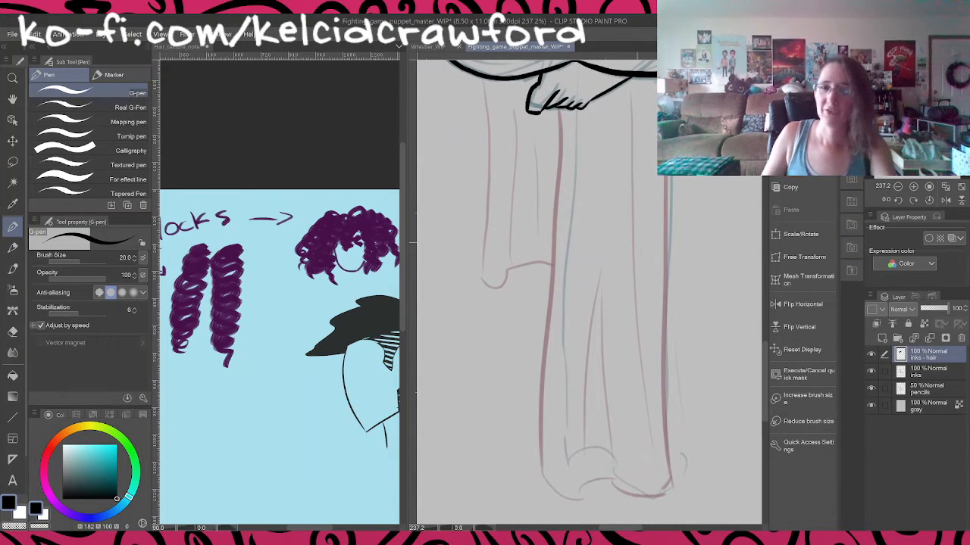
mouse_move(557, 107)
left_mouse_down()
mouse_move(537, 392)
mouse_move(543, 474)
mouse_move(585, 498)
left_mouse_up()
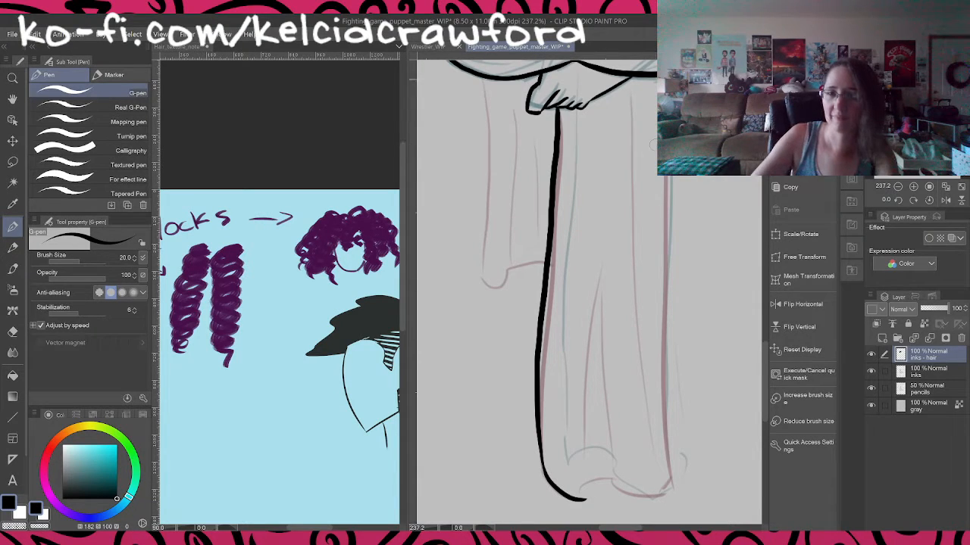
mouse_move(659, 182)
left_mouse_down()
mouse_move(665, 399)
mouse_move(679, 489)
mouse_move(674, 478)
mouse_move(659, 496)
mouse_move(610, 482)
left_mouse_up()
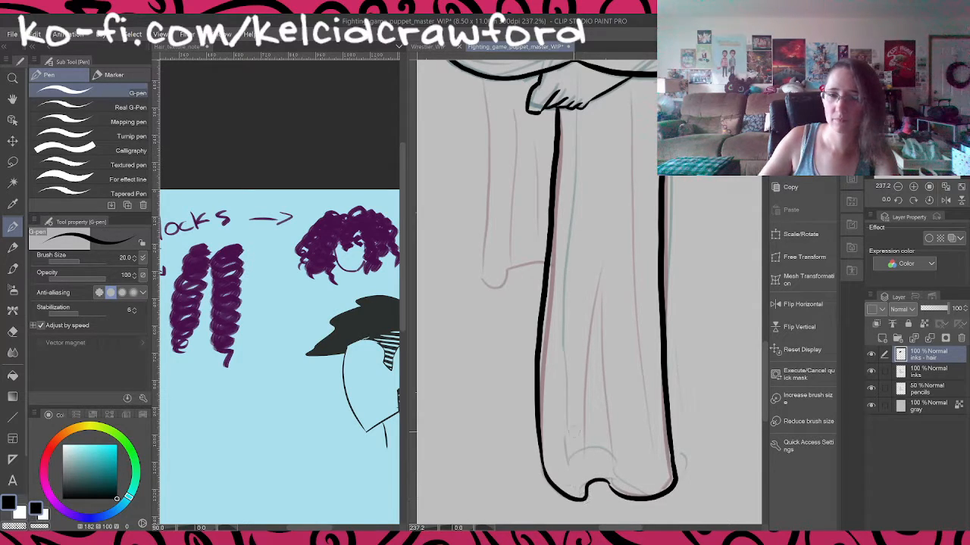
left_click_drag(589, 482, 599, 210)
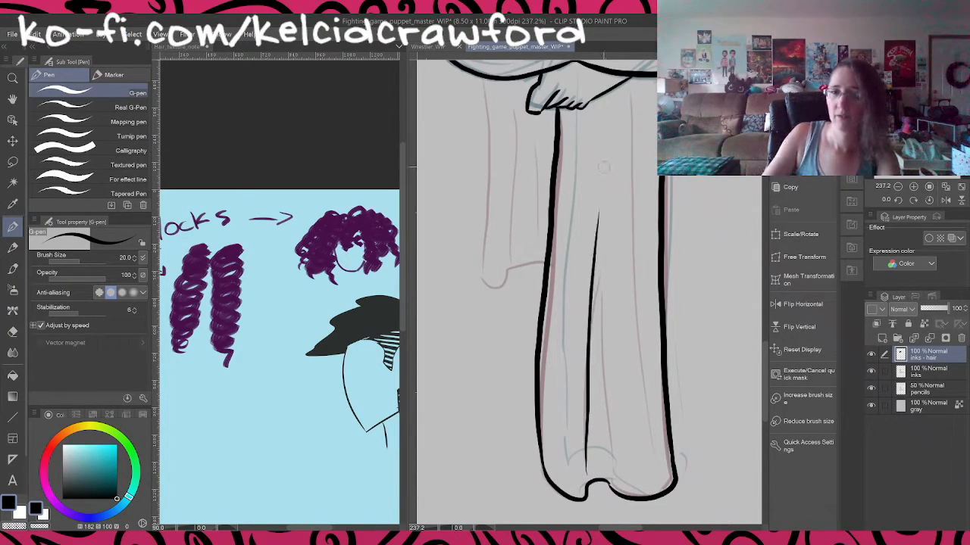
left_click_drag(604, 170, 609, 467)
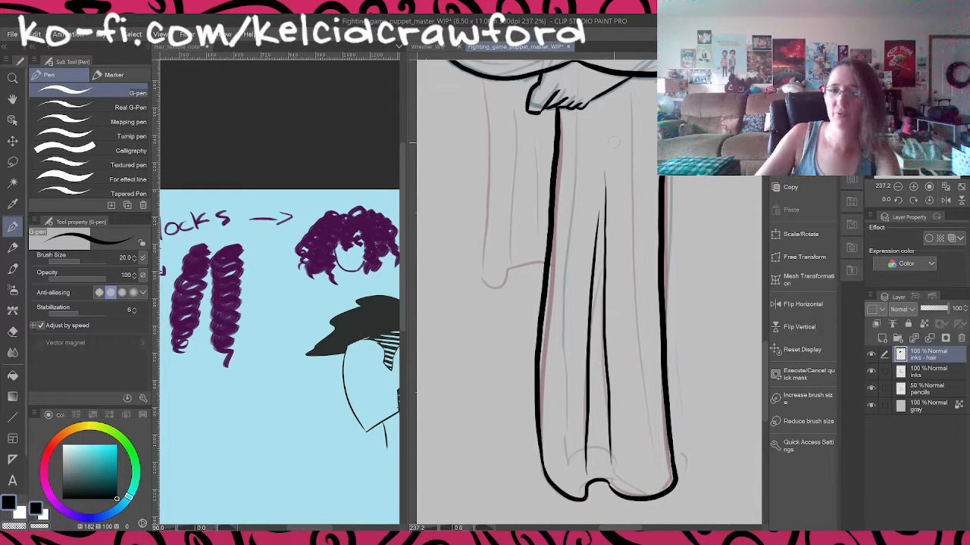
Step: Ink the shorter cloth panel behind the long one, with its wavy hem and inner fold lines
mouse_move(603, 111)
left_mouse_down()
mouse_move(604, 145)
mouse_move(584, 190)
mouse_move(631, 304)
left_mouse_up()
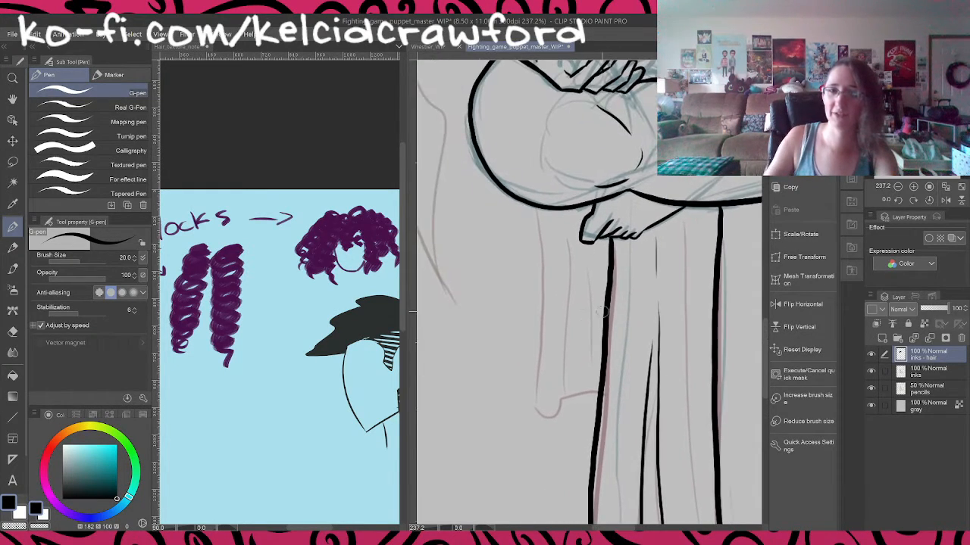
mouse_move(535, 212)
left_mouse_down()
mouse_move(529, 424)
mouse_move(564, 413)
mouse_move(562, 261)
mouse_move(589, 332)
left_mouse_up()
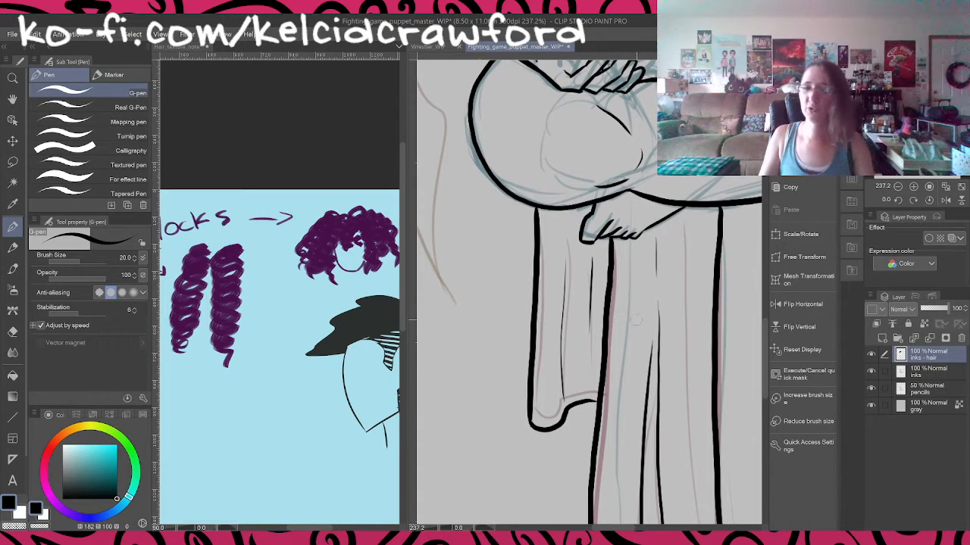
scroll(639, 317, "down", 2)
scroll(639, 317, "down", 4)
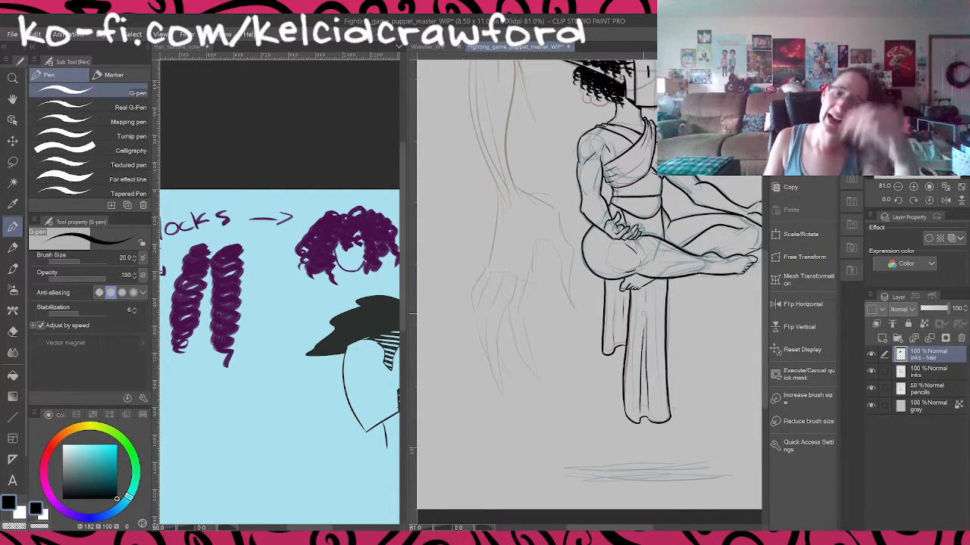
Step: Close the hair texture note reference document
mouse_move(716, 65)
left_mouse_down()
mouse_move(697, 288)
mouse_move(631, 325)
left_mouse_up()
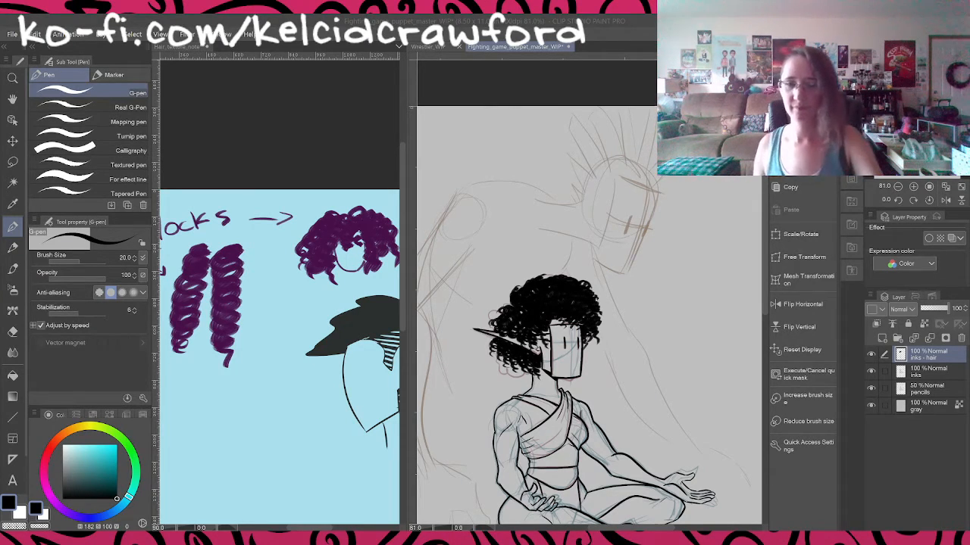
left_click_drag(635, 315, 665, 292)
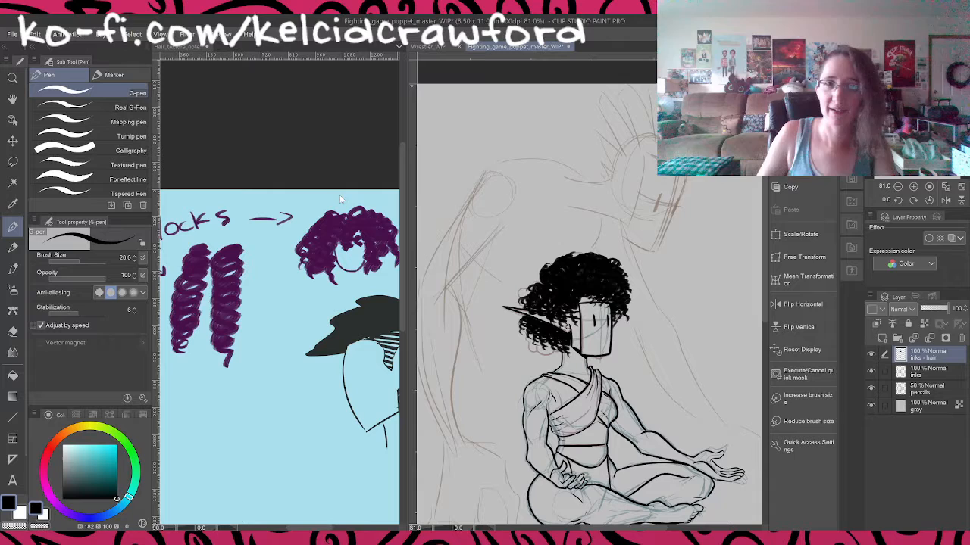
left_click(209, 47)
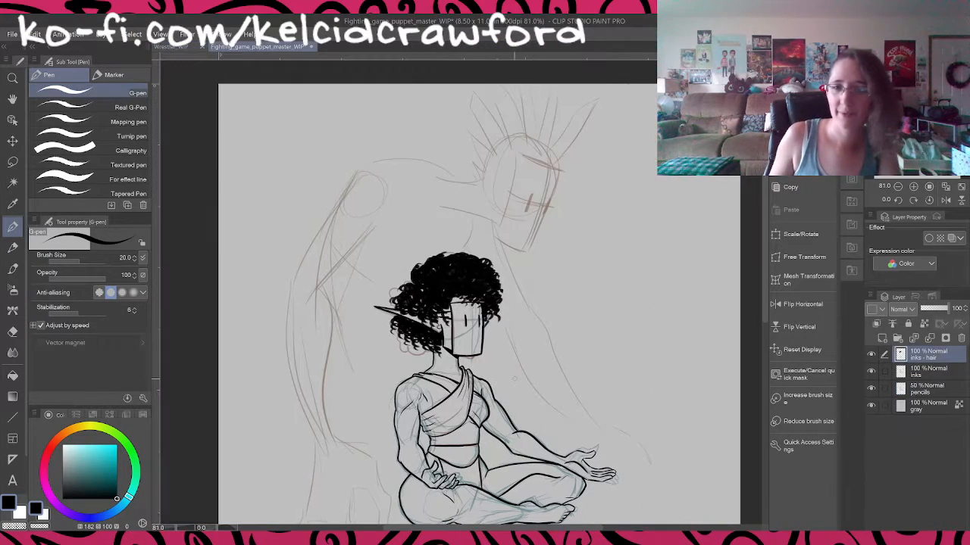
Step: Lasso a flat, jagged floor shadow over the sketched ground lines beneath the floating figure, fill it with black and deselect
left_click_drag(587, 333, 642, 309)
left_click_drag(619, 394, 592, 284)
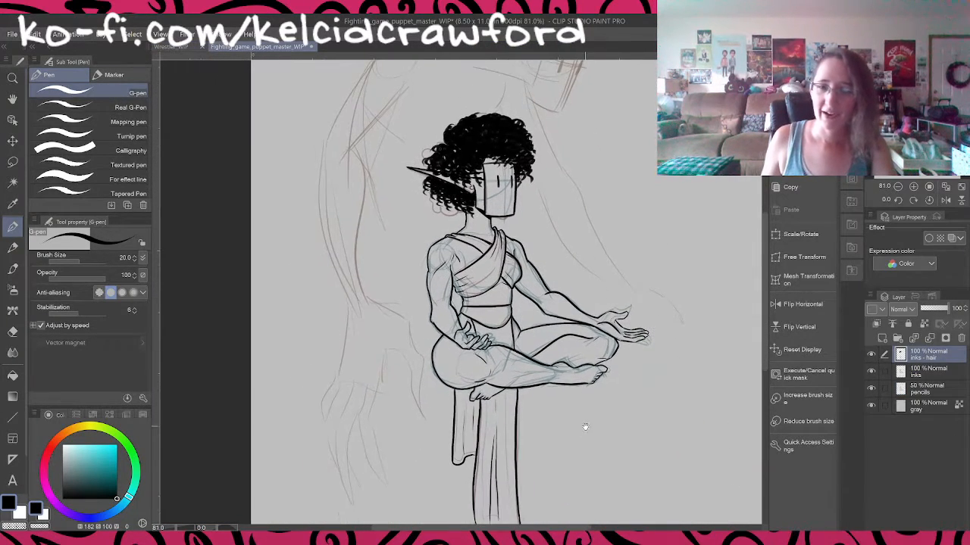
left_click_drag(585, 426, 591, 310)
left_click_drag(563, 340, 568, 352)
key("m")
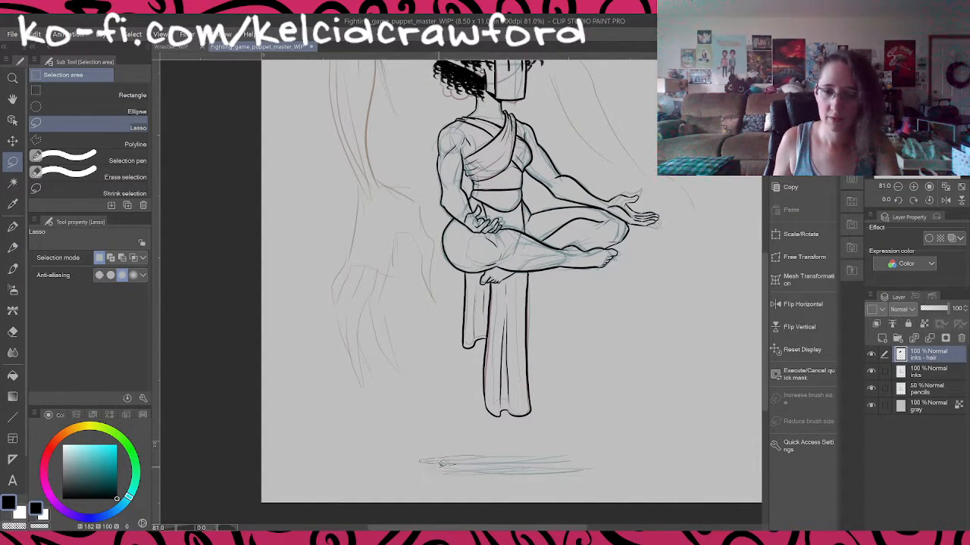
mouse_move(446, 477)
left_mouse_down()
mouse_move(648, 473)
mouse_move(484, 456)
left_mouse_up()
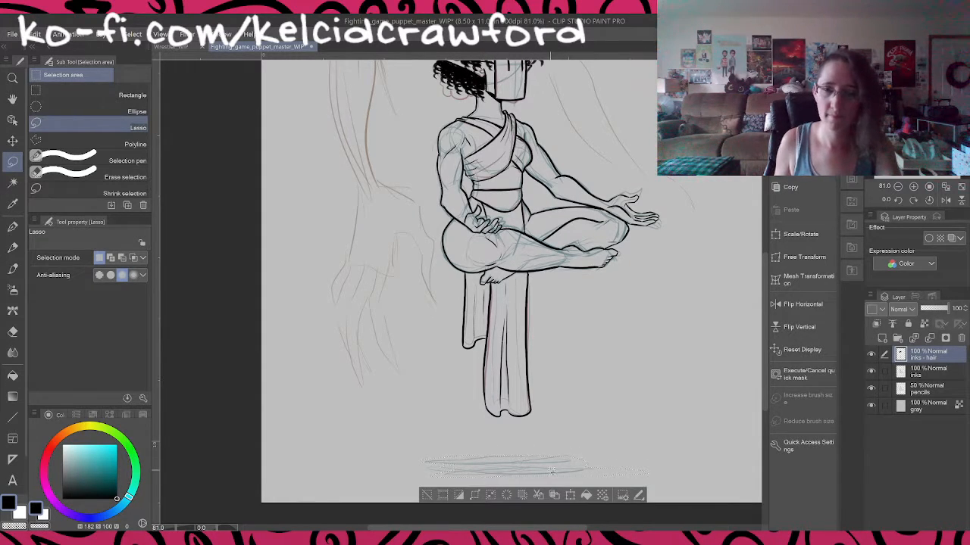
key("g")
key("g")
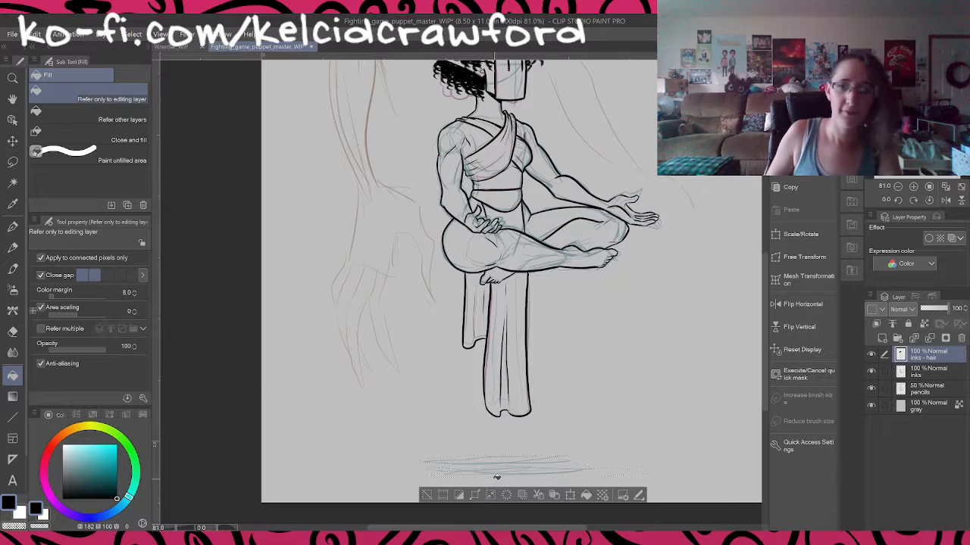
left_click(496, 476)
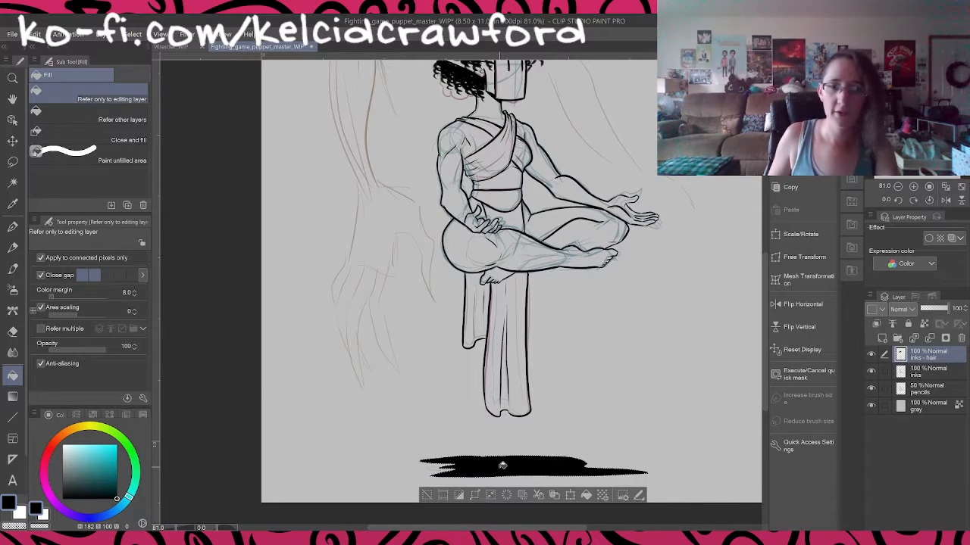
left_click(427, 496)
Step: Lasso the top of the shorter cloth panel beneath the near thigh, extending the selection over part of the tucked foot
left_click_drag(612, 328, 626, 405)
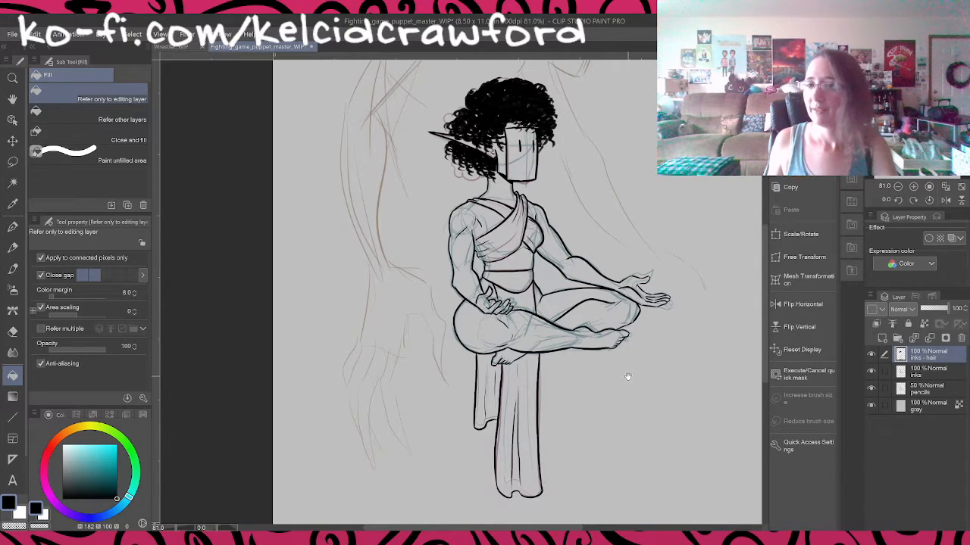
left_click_drag(627, 377, 618, 434)
scroll(504, 434, "up", 1)
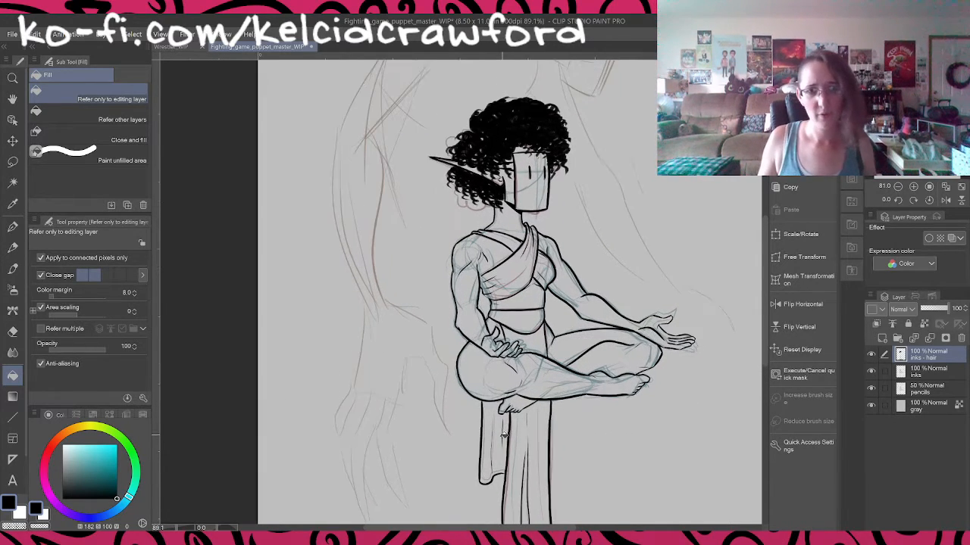
scroll(503, 434, "up", 13)
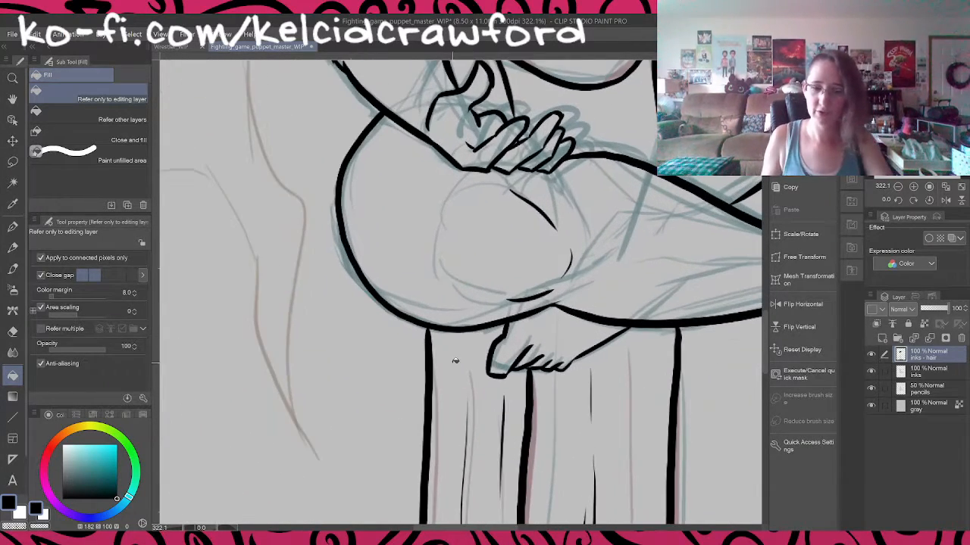
key("m")
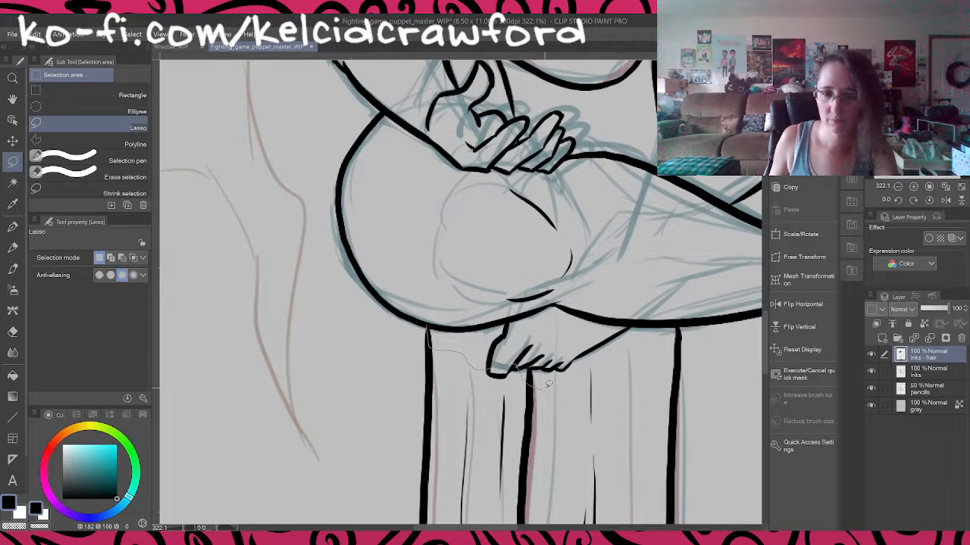
mouse_move(547, 384)
left_mouse_down()
mouse_move(553, 331)
mouse_move(504, 302)
left_mouse_up()
left_click_drag(418, 315, 421, 319)
Step: Try filling the lassoed area with black on the inks - hair layer, and undo the fill
key("g")
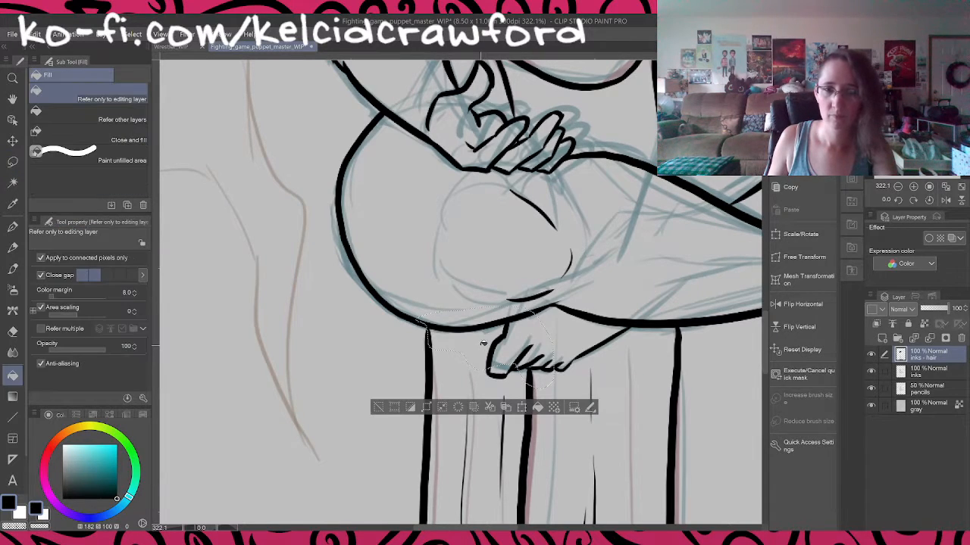
left_click(479, 346)
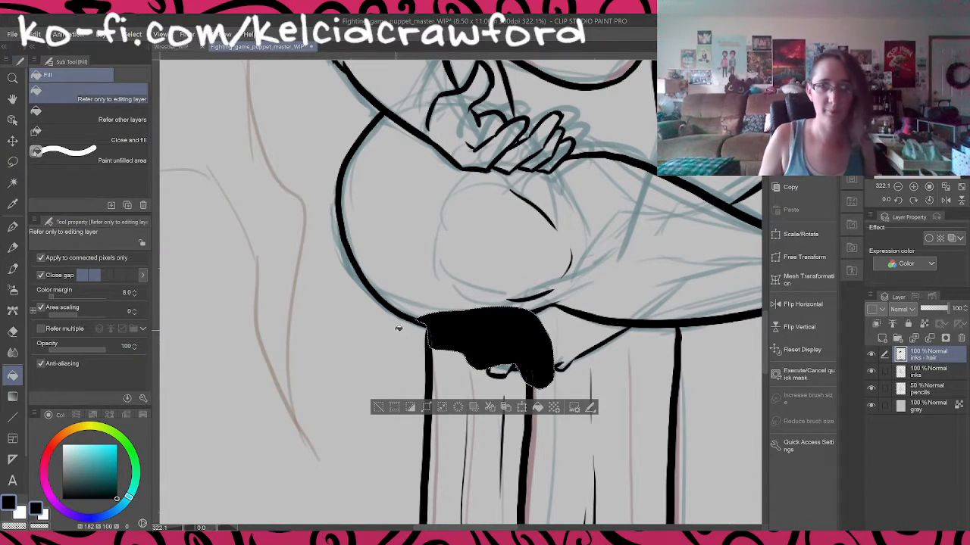
key("ctrl+z")
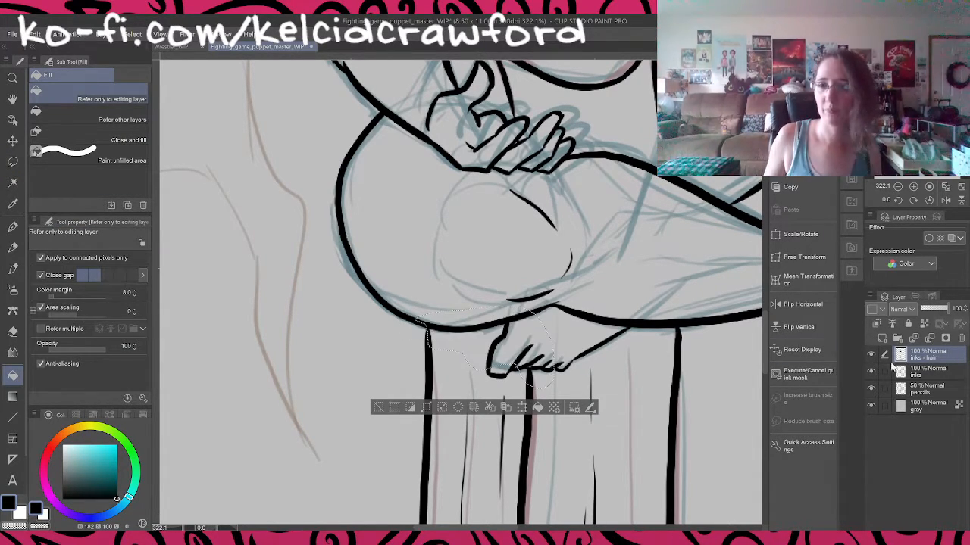
Step: Fill the selected gap beside the foot with black on the inks layer, hiding the pencils and using the Refer other layers fill, and deselect
left_click(949, 374)
left_click(479, 345)
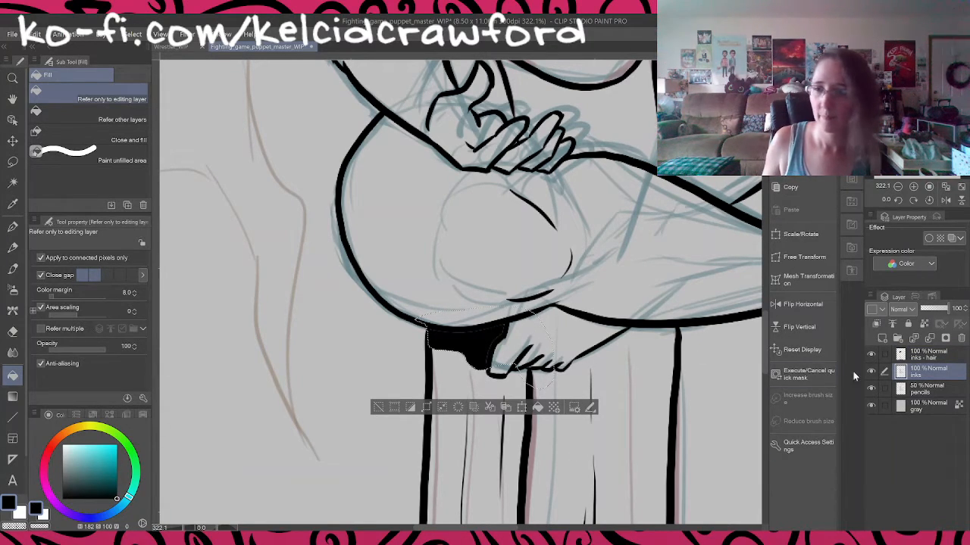
key("ctrl+z")
left_click(871, 388)
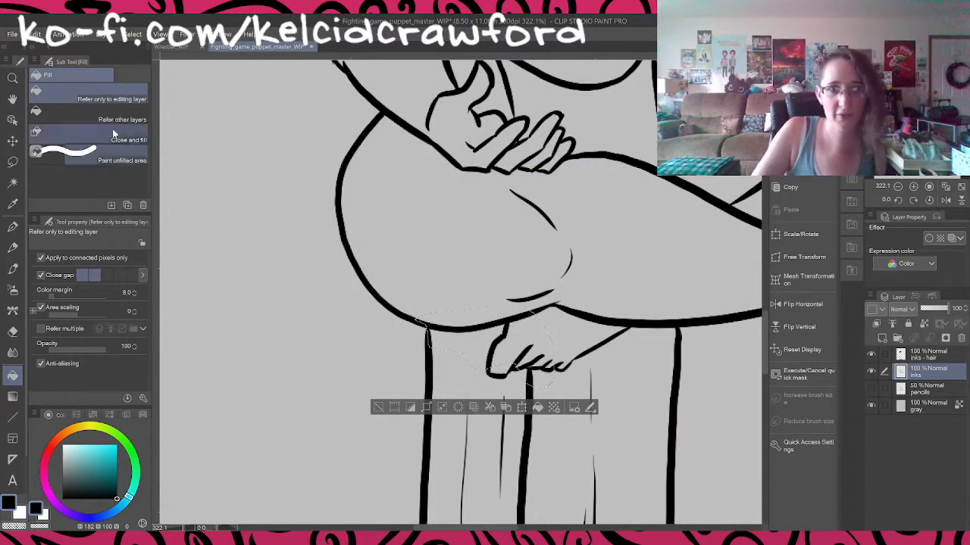
left_click(97, 113)
left_click(487, 362)
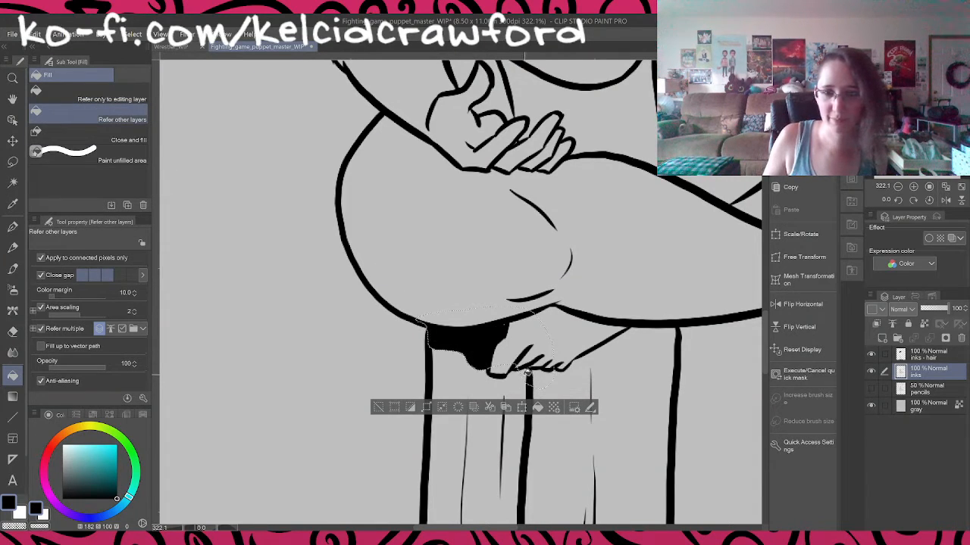
left_click(380, 408)
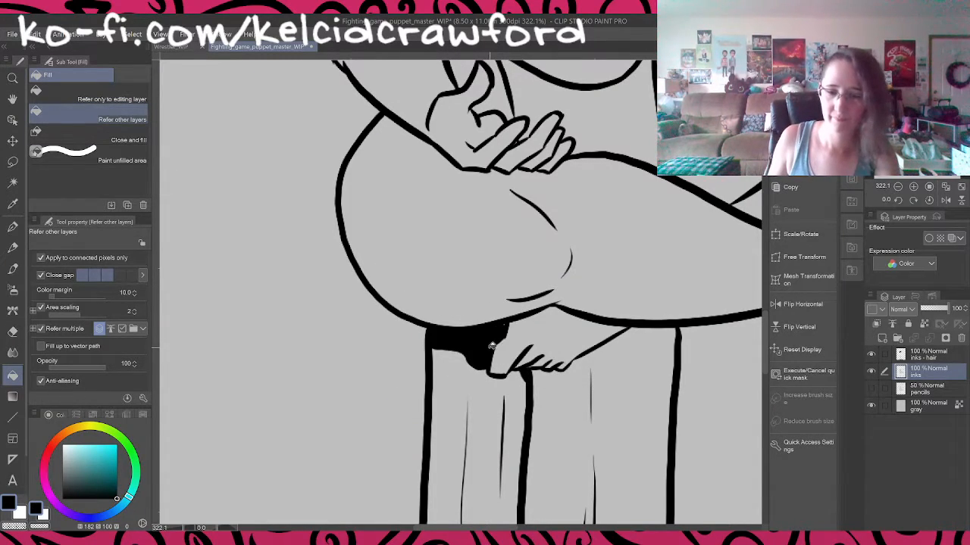
Step: Ink a curved shadow edge on the shorter cloth panel beneath the tucked foot and fill the enclosed corner with black
key("p")
left_click_drag(459, 349, 437, 312)
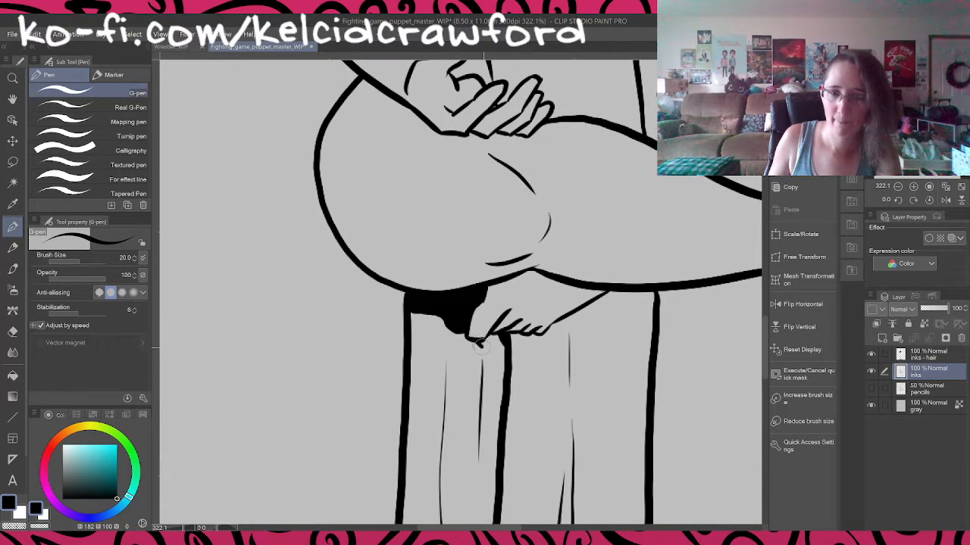
left_click_drag(481, 347, 505, 366)
key("g")
left_click(497, 348)
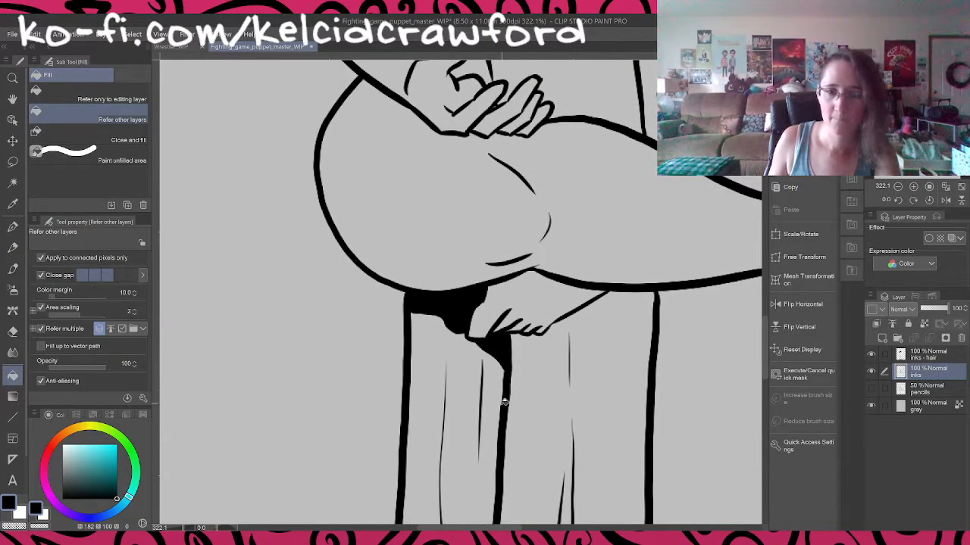
left_click_drag(492, 425, 478, 297)
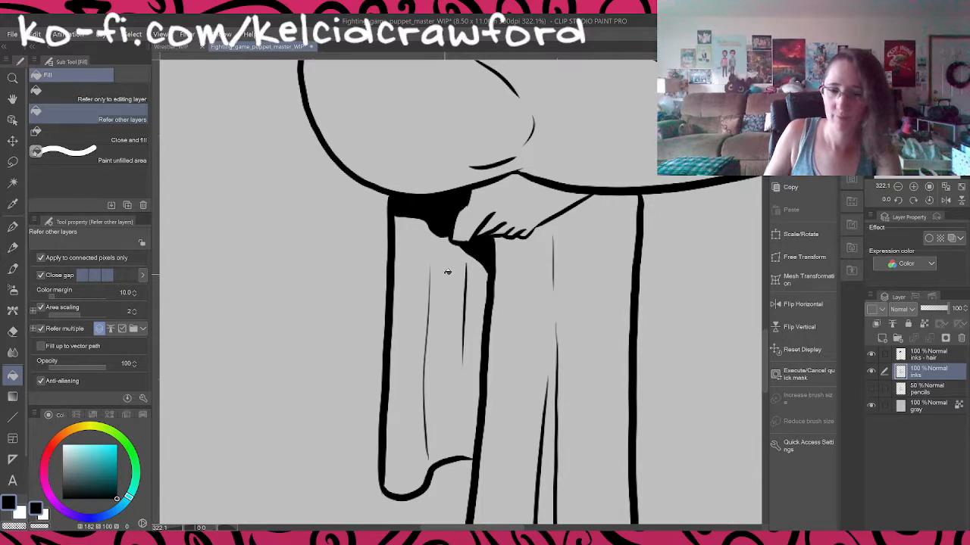
key("p")
left_click_drag(417, 215, 434, 290)
key("ctrl+z")
key("ctrl+z")
key("ctrl+z")
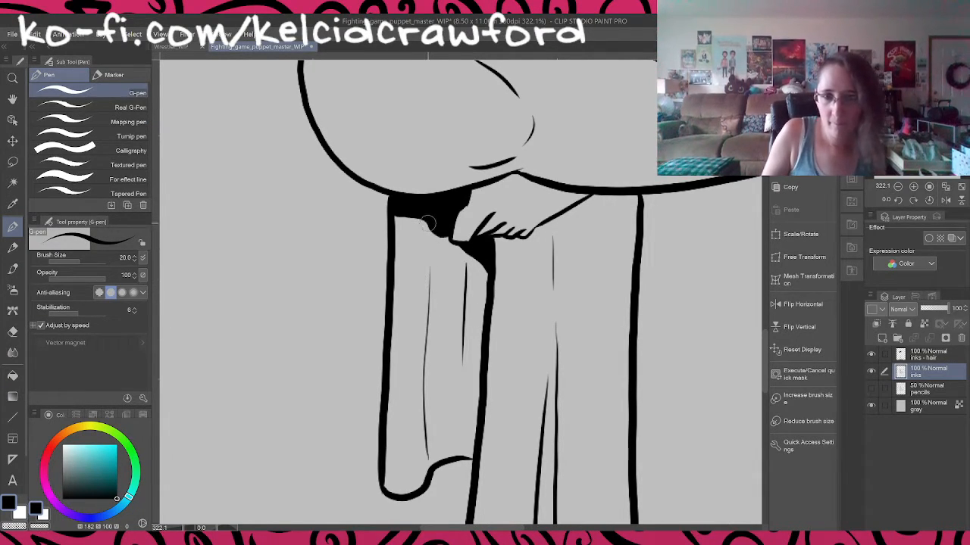
Step: Outline a deeper shadow with a scalloped lower edge across the shorter panel's inner folds and fill it with black
mouse_move(418, 209)
left_mouse_down()
mouse_move(431, 237)
mouse_move(429, 306)
mouse_move(460, 304)
left_mouse_up()
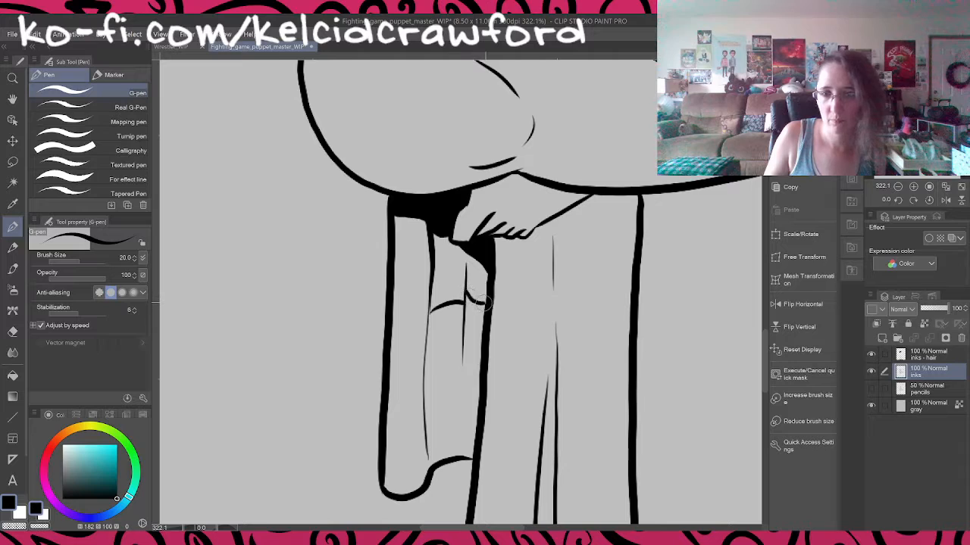
key("g")
left_click(459, 283)
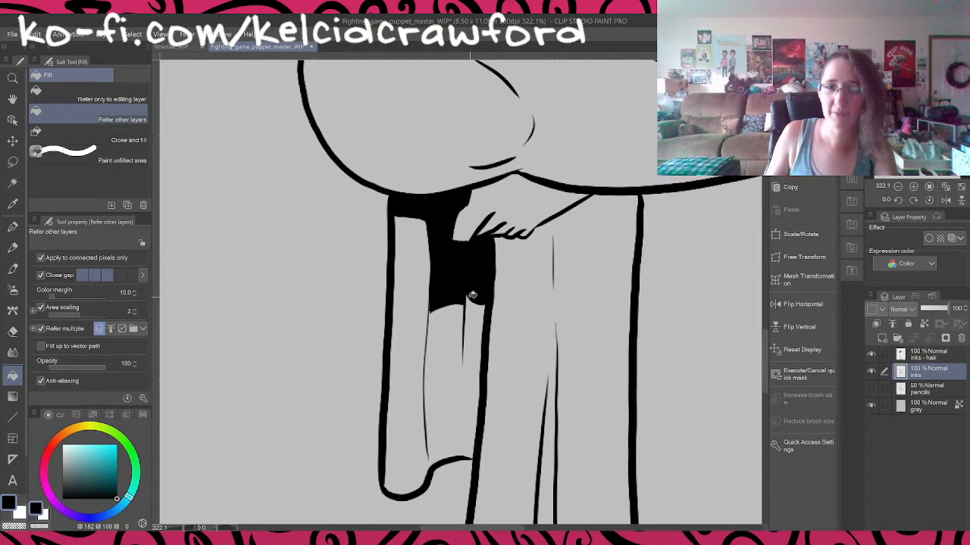
Step: Draw a closing line across the shorter panel's outer fold and fill the area above it with black
key("p")
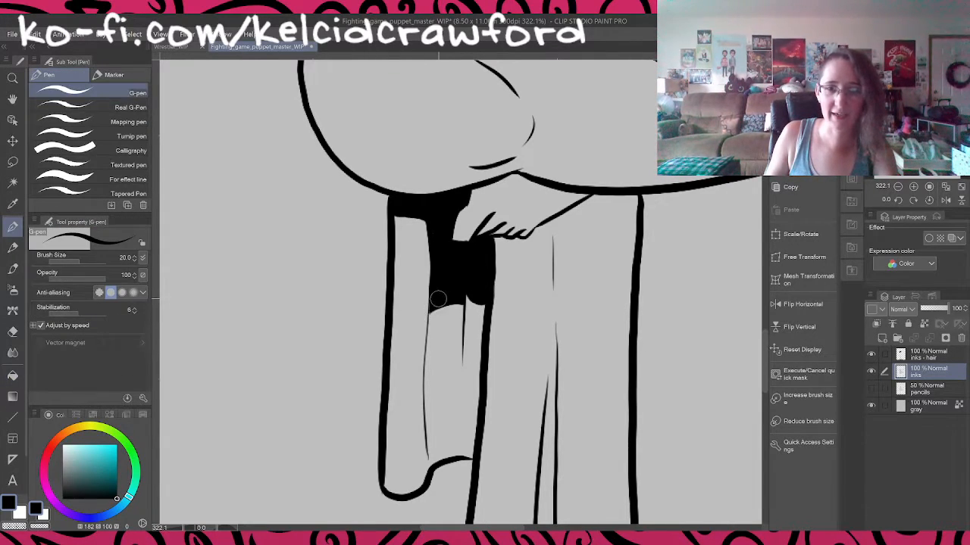
left_click_drag(486, 271, 482, 543)
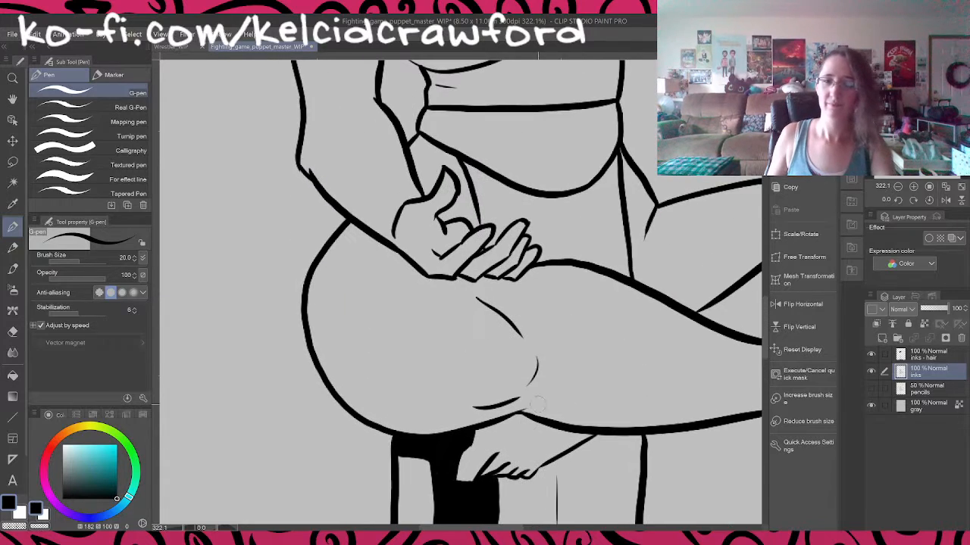
scroll(515, 383, "down", 2)
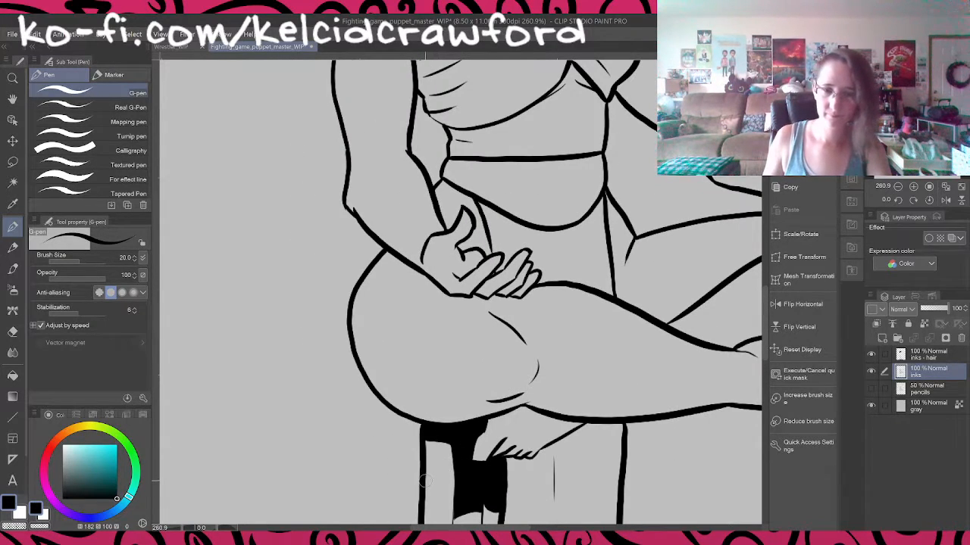
left_click_drag(422, 480, 453, 489)
key("g")
left_click(447, 471)
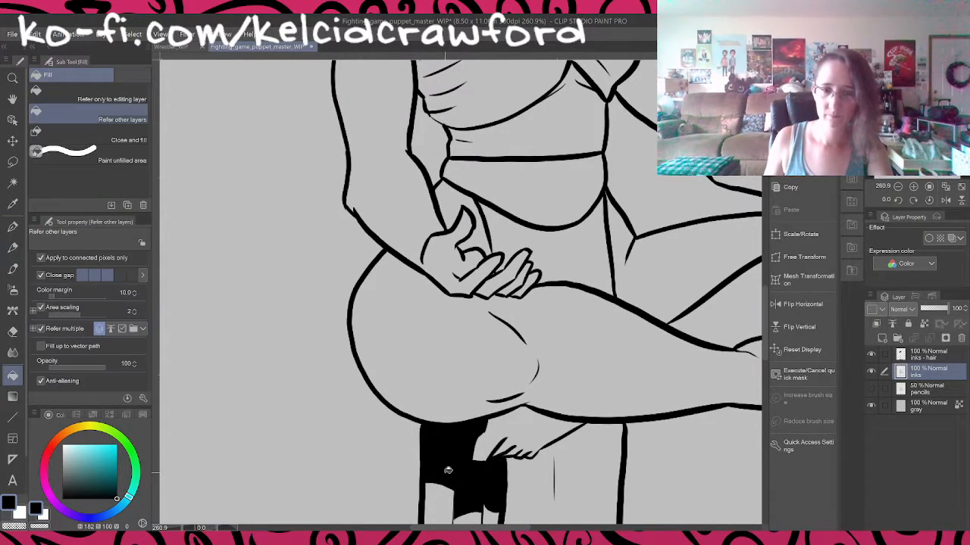
key("p")
Step: Check the whole inked figure, show the pencils layer again and bring the large spirit sketch behind her into view
scroll(472, 401, "down", 8)
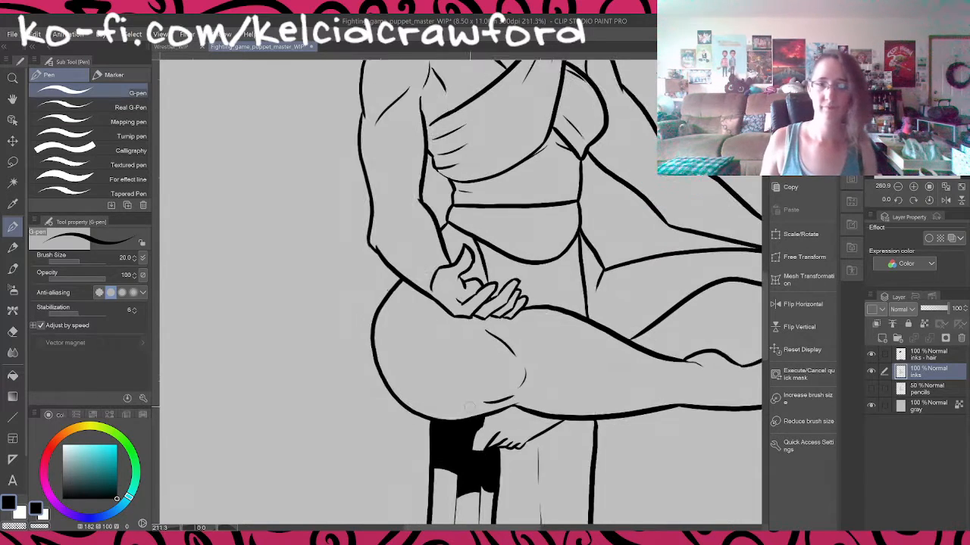
scroll(500, 341, "down", 1)
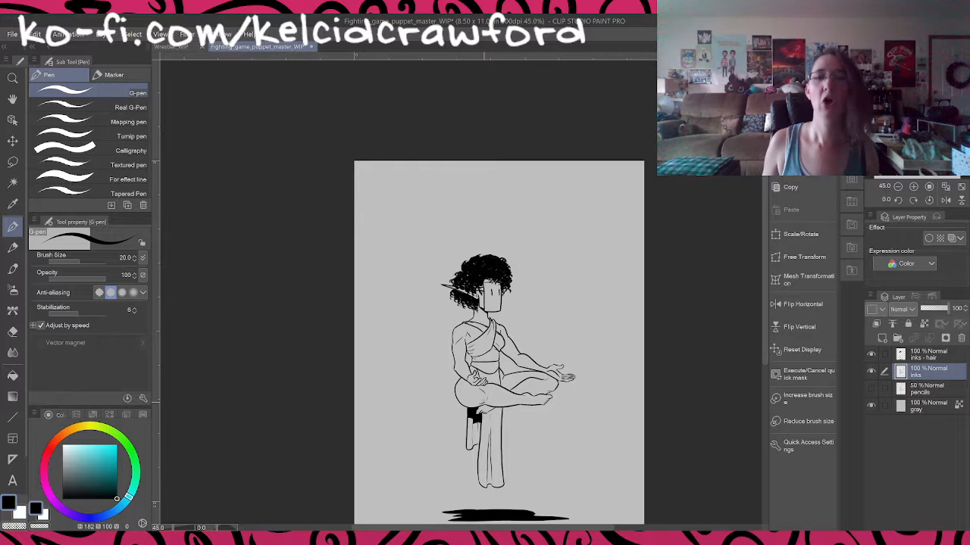
scroll(475, 419, "up", 6)
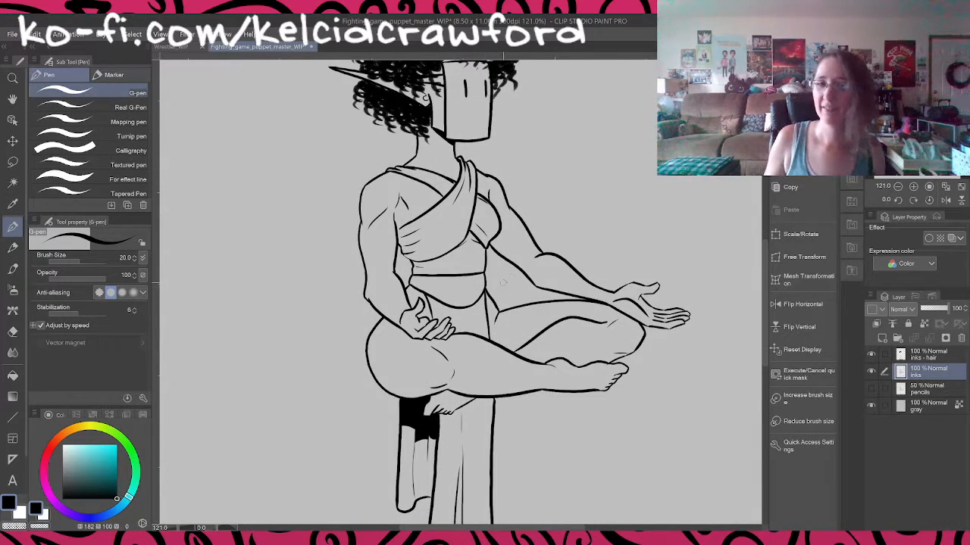
scroll(501, 282, "down", 2)
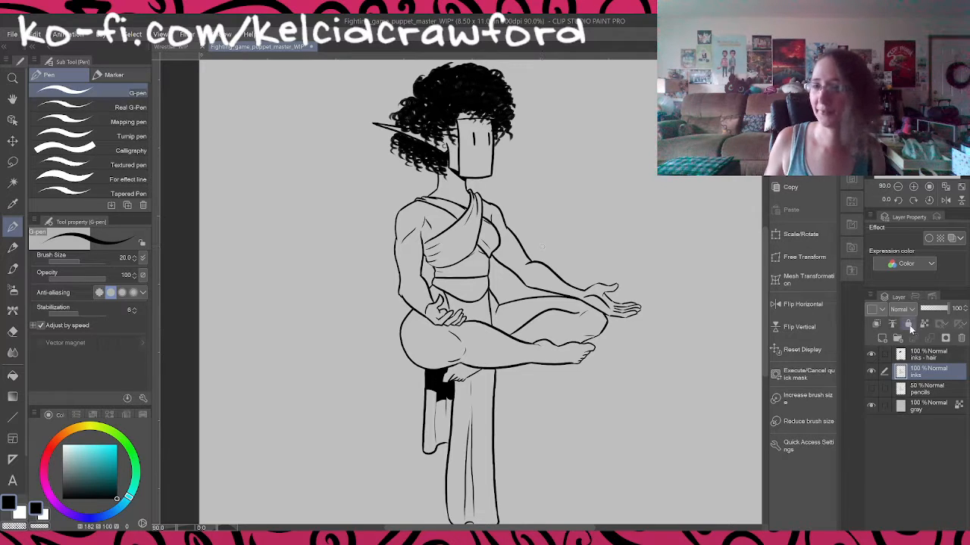
left_click(870, 388)
left_click_drag(565, 224, 574, 466)
left_click_drag(610, 362, 558, 298)
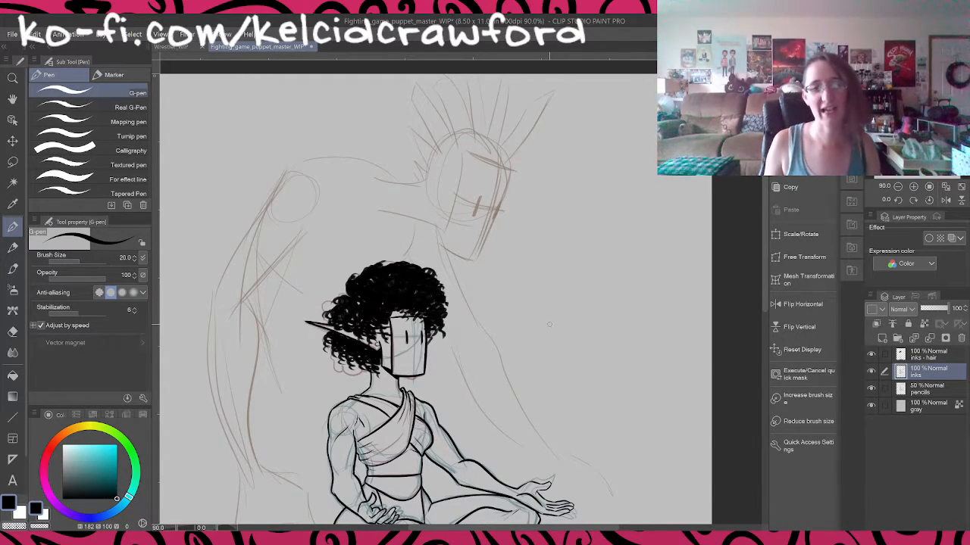
scroll(549, 313, "down", 1)
left_click_drag(608, 445, 617, 331)
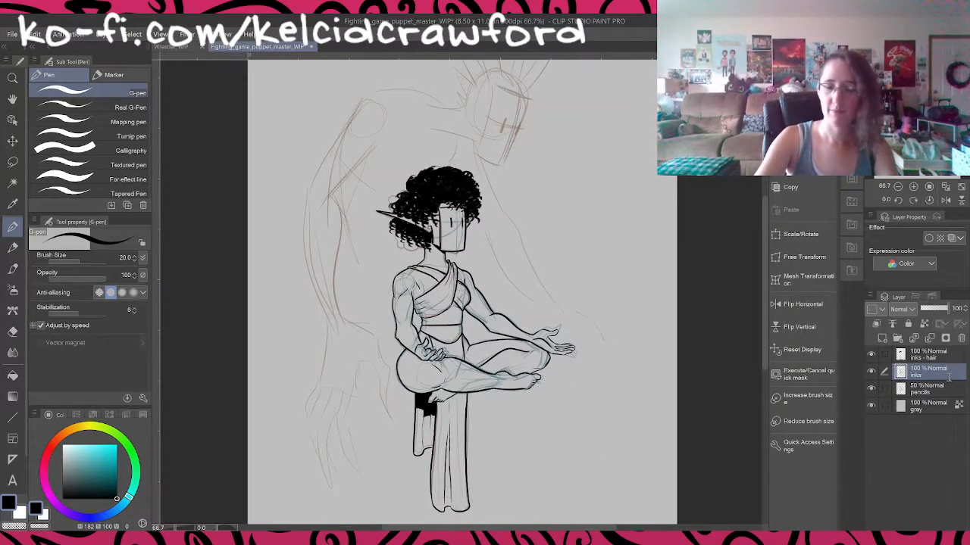
Step: Rename the inks layer "inks - main chr" and the hair layer "inks - mc hair"
type("- main chr")
key("Return")
left_click(934, 360)
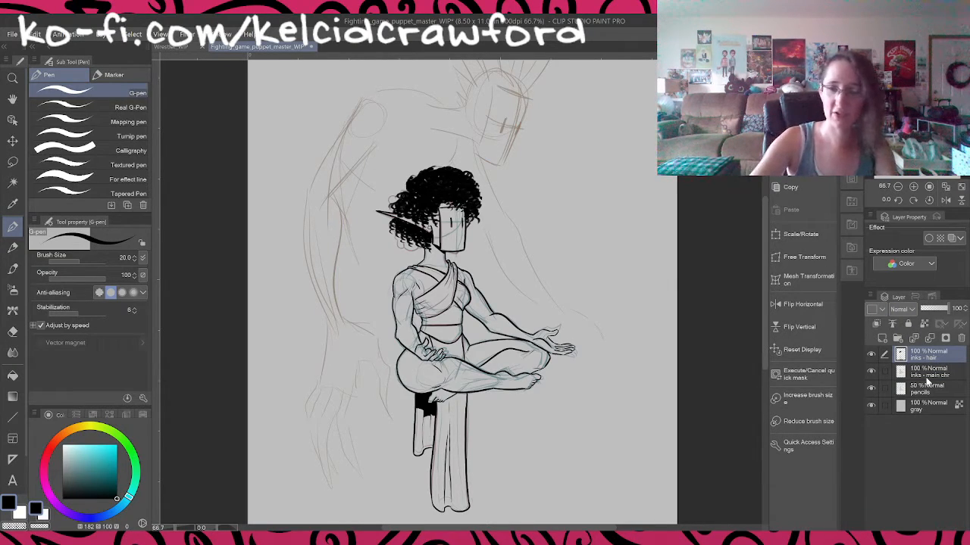
Step: Add a new layer above the hair inks and name it "inks - spirit body"
key("ctrl+shift+n")
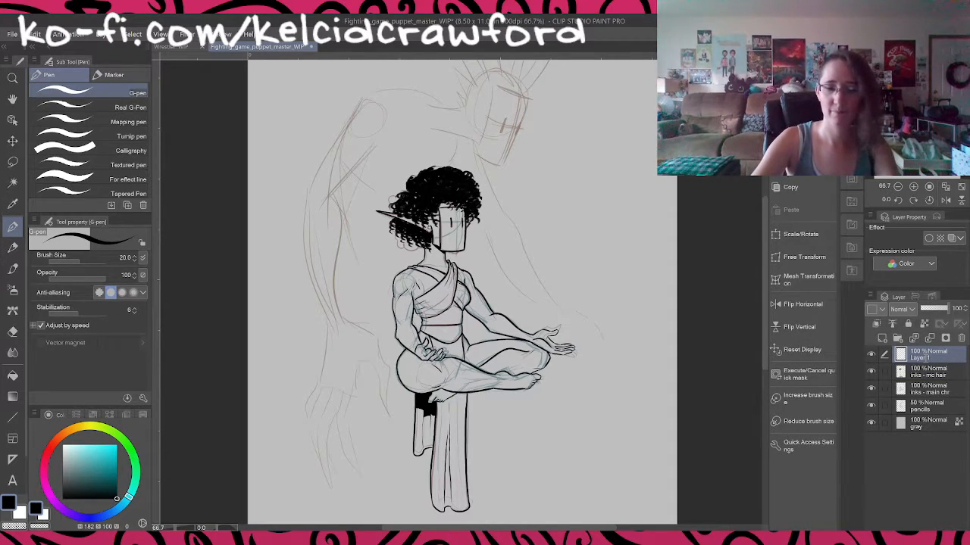
type("inks - spirit body")
key("Return")
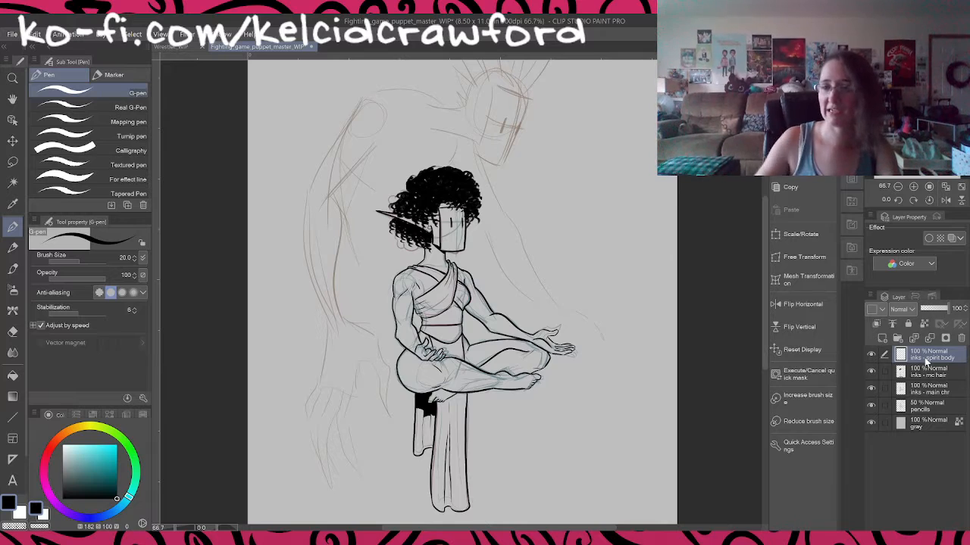
Step: Pick a dark teal (178, 78, 36) and ink the four curved edges of the spirit's tilted mask
left_click_drag(595, 347, 621, 465)
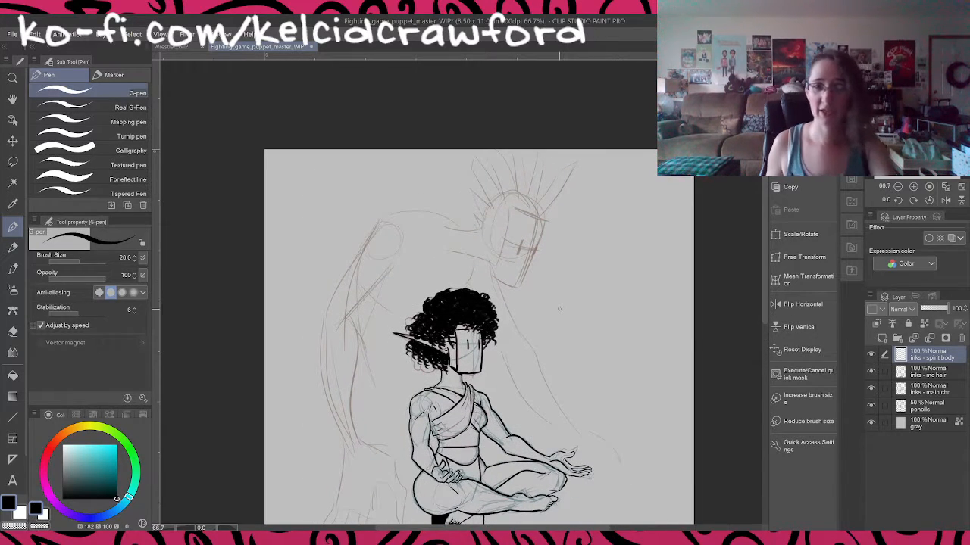
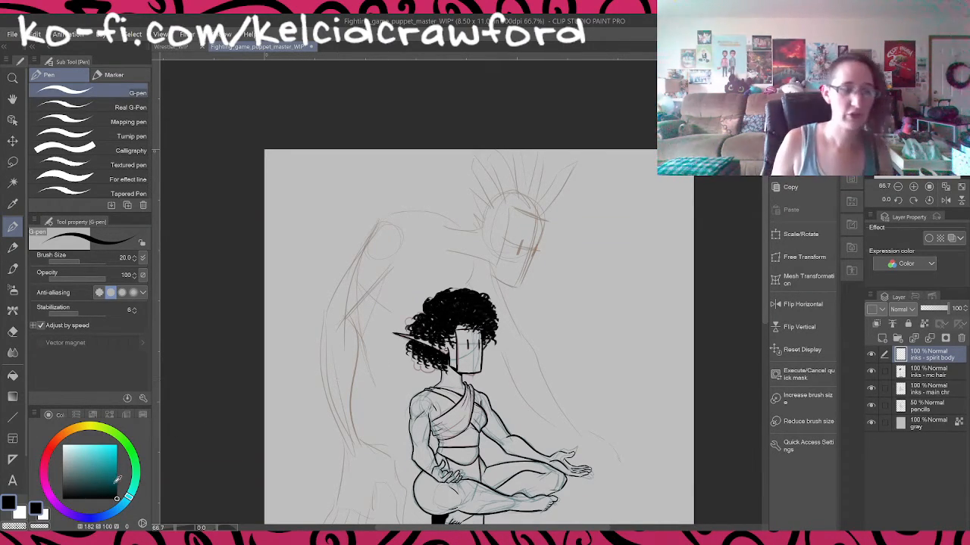
left_click_drag(113, 488, 105, 480)
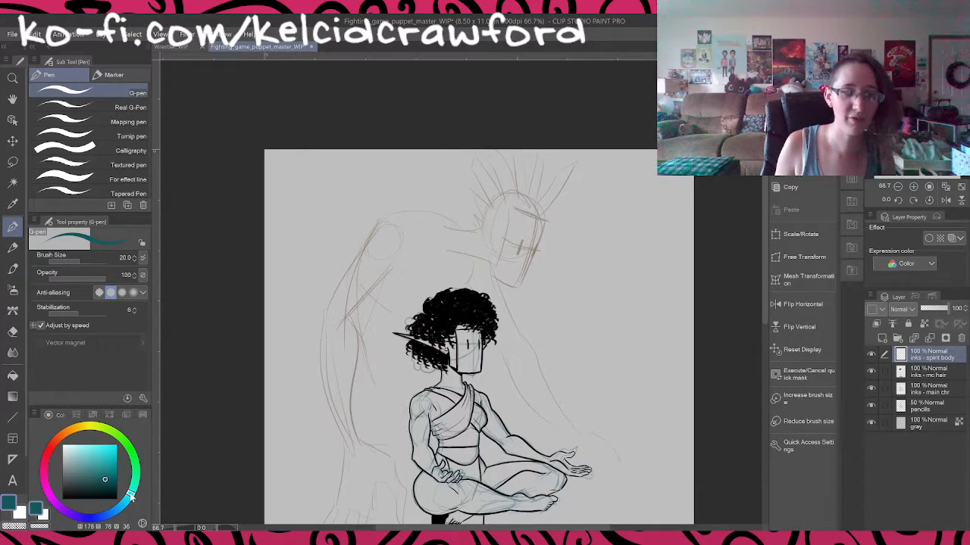
scroll(485, 231, "up", 5)
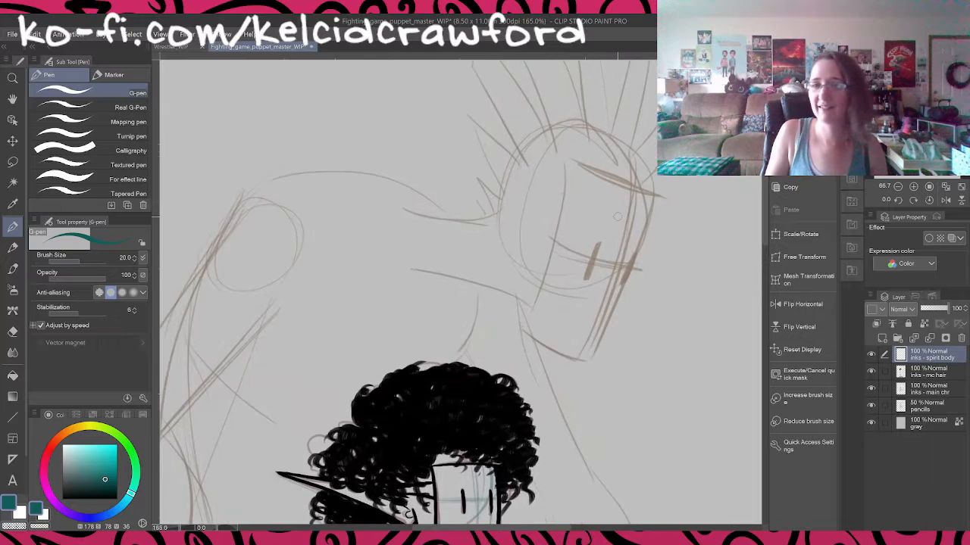
scroll(624, 236, "up", 1)
mouse_move(542, 131)
left_mouse_down()
mouse_move(588, 156)
mouse_move(677, 180)
left_mouse_up()
mouse_move(543, 132)
left_mouse_down()
mouse_move(475, 375)
mouse_move(494, 392)
mouse_move(590, 419)
left_mouse_up()
left_click_drag(677, 181, 587, 418)
Step: Ink the two slanted eye slits on the spirit's mask over the pencil marks
scroll(618, 283, "up", 2)
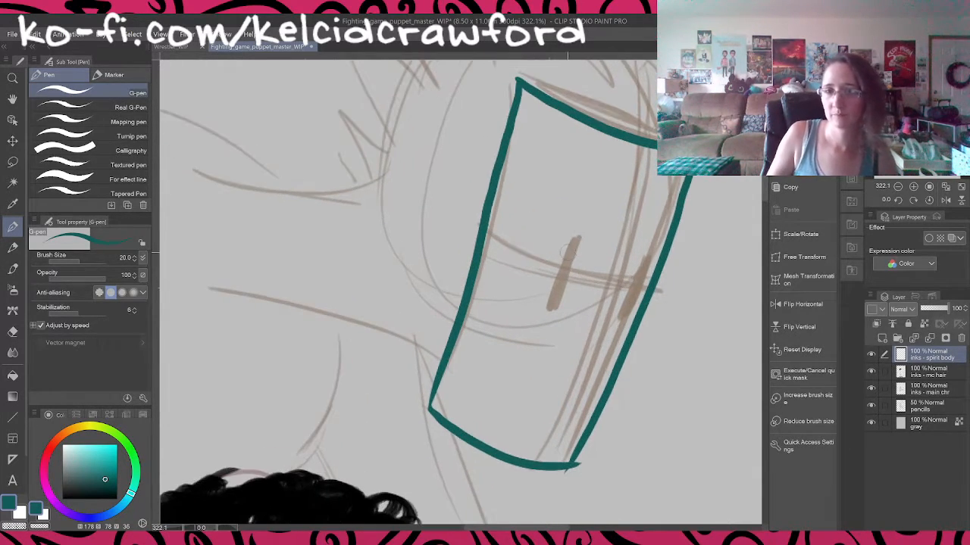
left_click_drag(577, 239, 542, 317)
left_click_drag(643, 258, 614, 328)
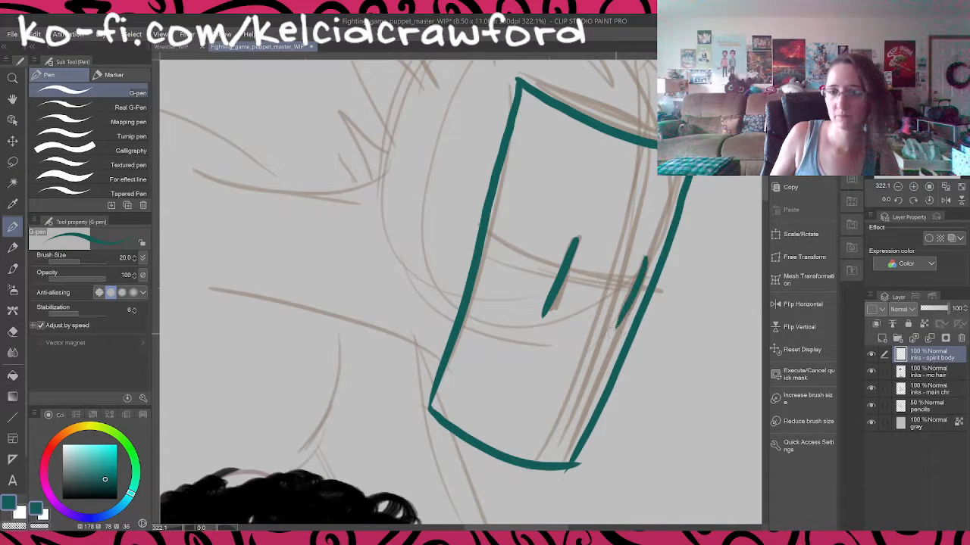
scroll(630, 327, "down", 4)
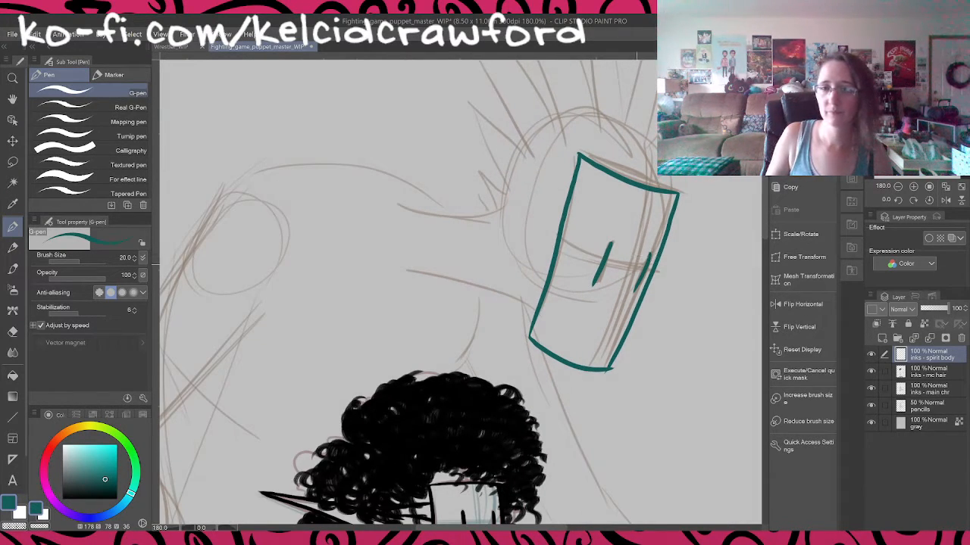
scroll(599, 369, "up", 4)
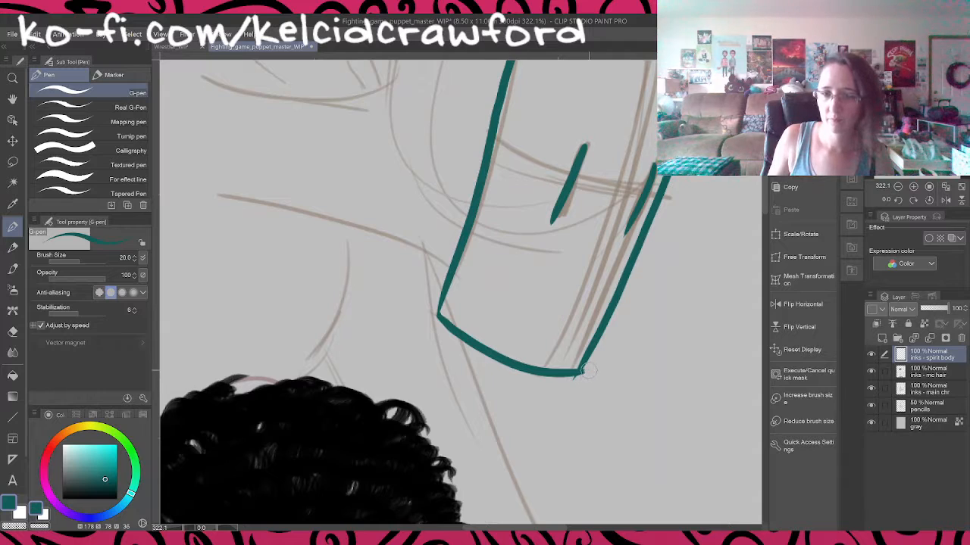
scroll(576, 383, "down", 3)
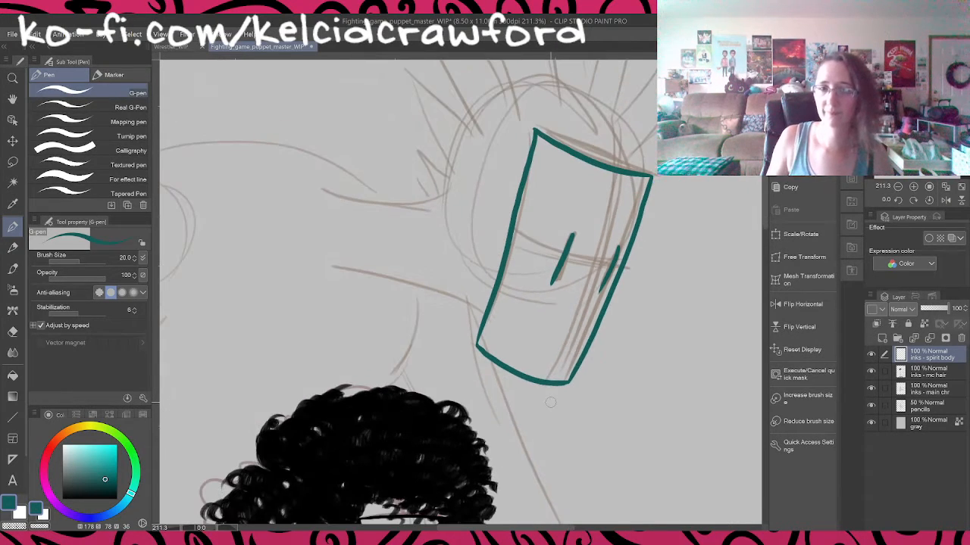
Step: Ink the lower and upper contours of the spirit's neck, redrawing the lower line once
left_click_drag(480, 315, 322, 267)
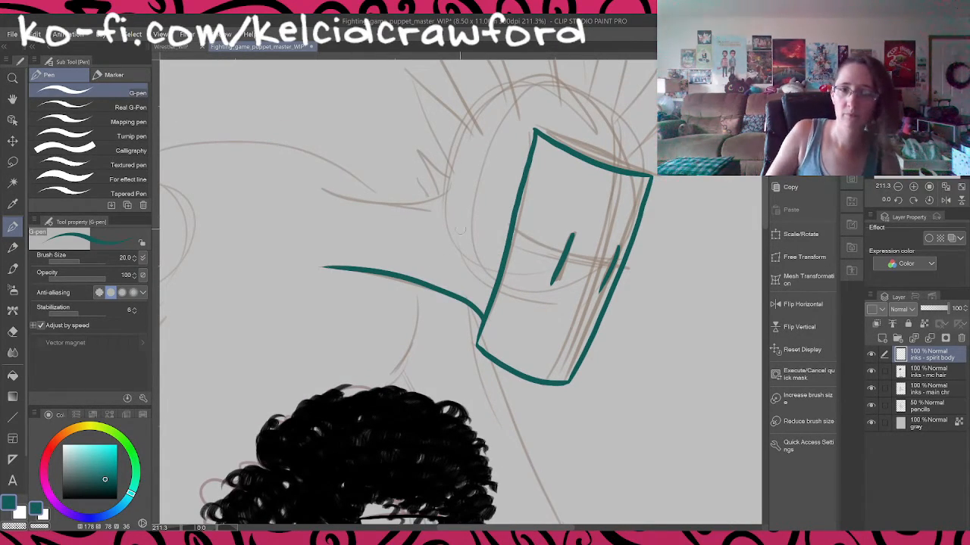
key("ctrl+z")
left_click_drag(483, 318, 331, 268)
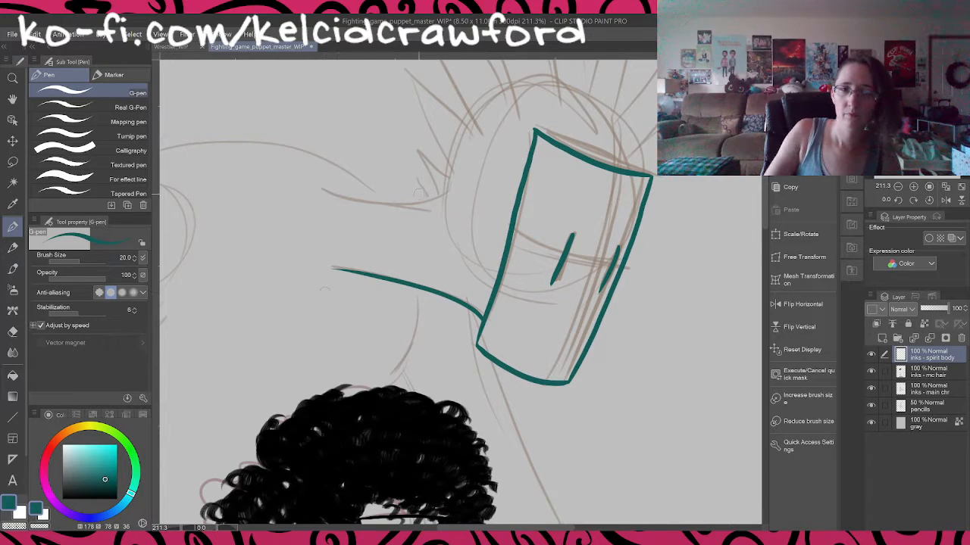
left_click_drag(445, 190, 329, 189)
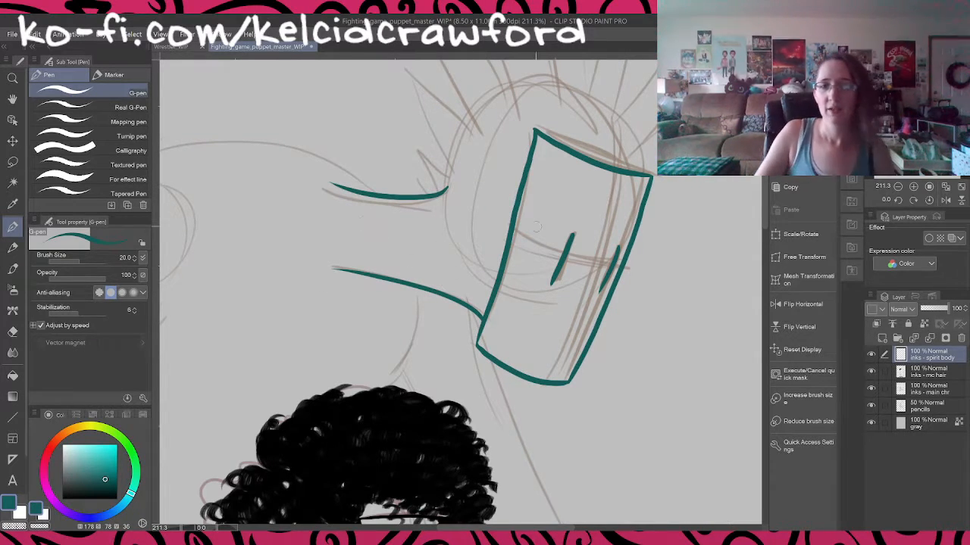
Step: Flip the canvas view horizontally and ink a short pointed feather with small barb marks rising from the mask's outer upper corner
left_click_drag(678, 231, 667, 406)
scroll(684, 278, "up", 1)
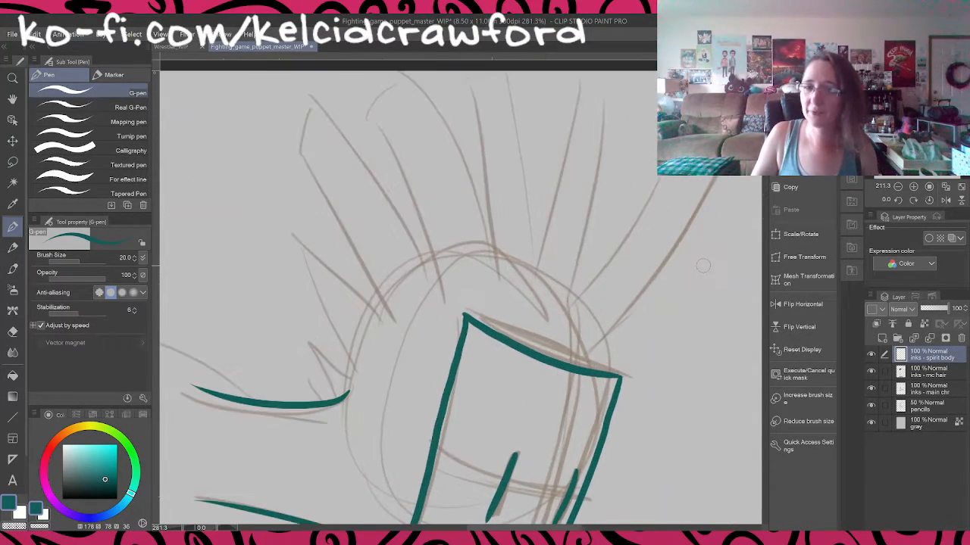
left_click(944, 200)
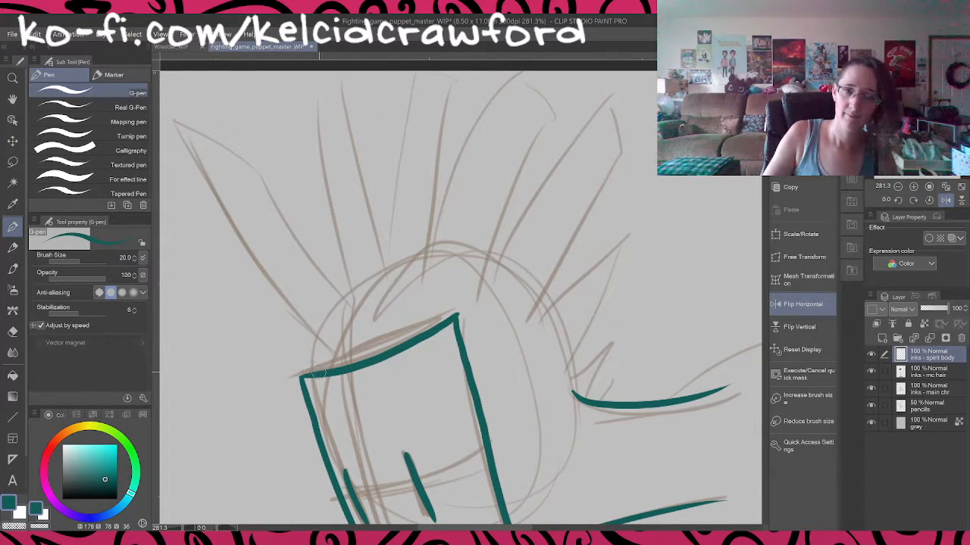
left_click_drag(360, 336, 441, 352)
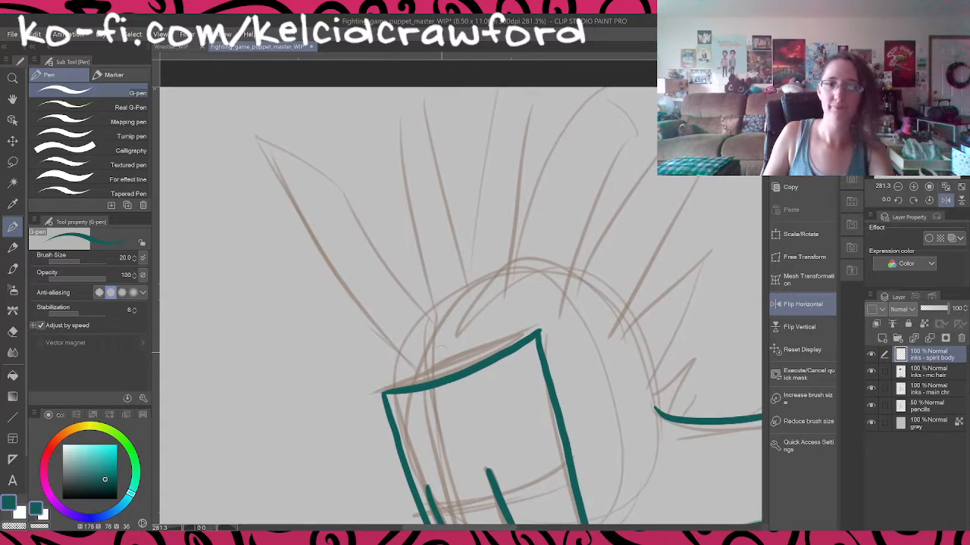
mouse_move(388, 389)
left_mouse_down()
mouse_move(309, 250)
mouse_move(423, 380)
mouse_move(374, 359)
left_mouse_up()
left_click_drag(375, 353, 368, 348)
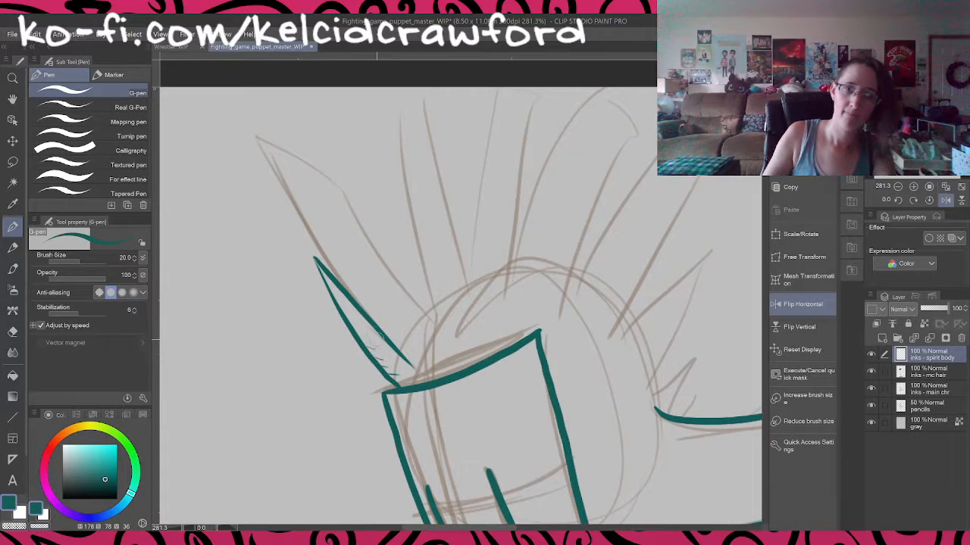
left_click_drag(352, 306, 359, 321)
left_click_drag(359, 313, 365, 325)
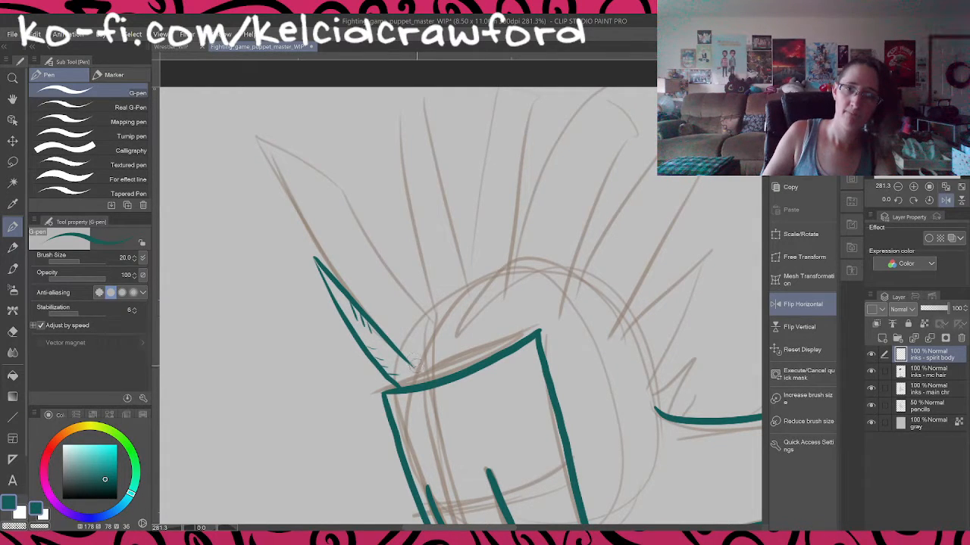
Step: Ink a second, taller pointed feather beside the short one and add barb marks along both inner edges
mouse_move(415, 367)
left_mouse_down()
mouse_move(370, 286)
mouse_move(310, 120)
mouse_move(379, 202)
mouse_move(444, 316)
left_mouse_up()
left_click_drag(414, 368, 410, 361)
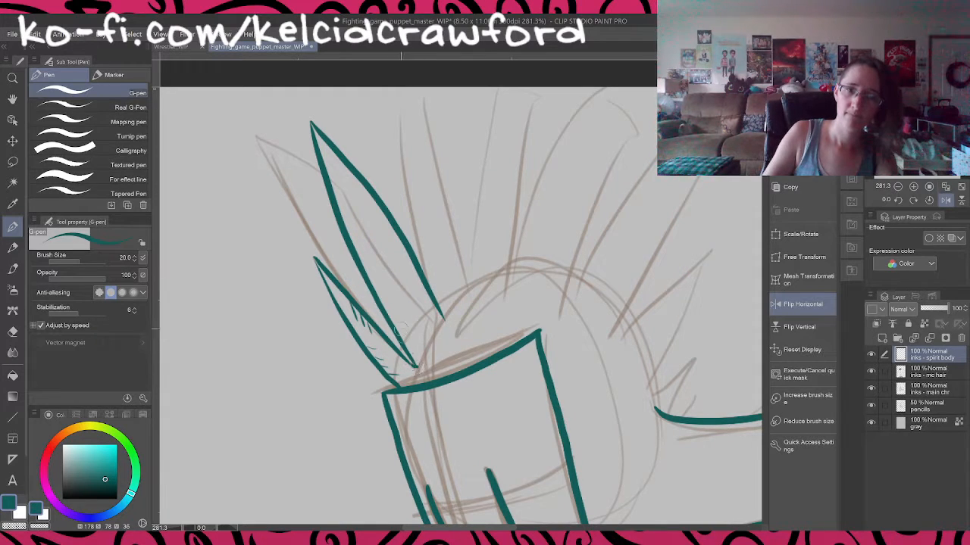
mouse_move(391, 320)
left_mouse_down()
mouse_move(398, 331)
mouse_move(396, 321)
left_mouse_up()
mouse_move(363, 277)
left_mouse_down()
mouse_move(387, 297)
mouse_move(371, 285)
left_mouse_up()
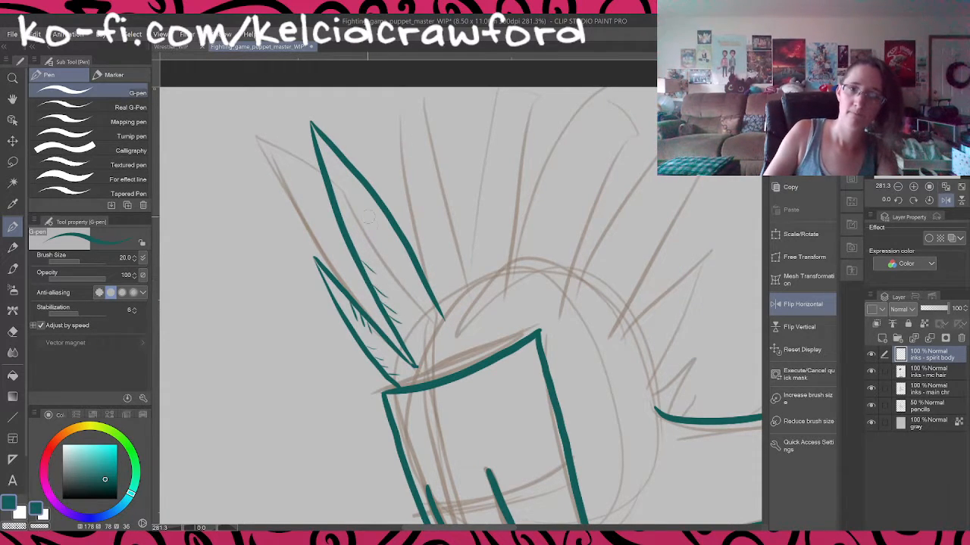
left_click_drag(361, 180, 371, 206)
left_click_drag(374, 198, 392, 250)
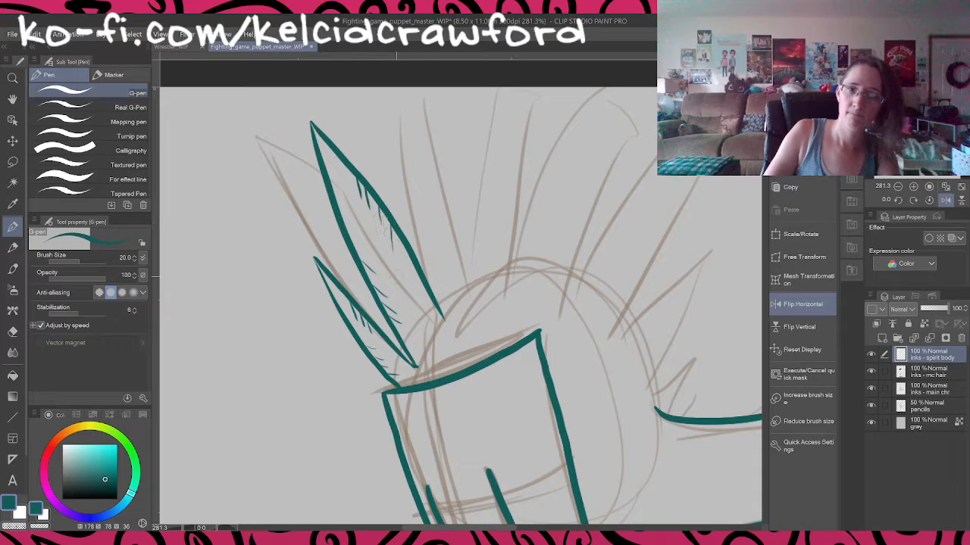
Step: Ink a third, nearly upright feather beside the second one, with barb marks along both inner edges
mouse_move(435, 306)
left_mouse_down()
mouse_move(422, 272)
mouse_move(416, 108)
mouse_move(491, 295)
left_mouse_up()
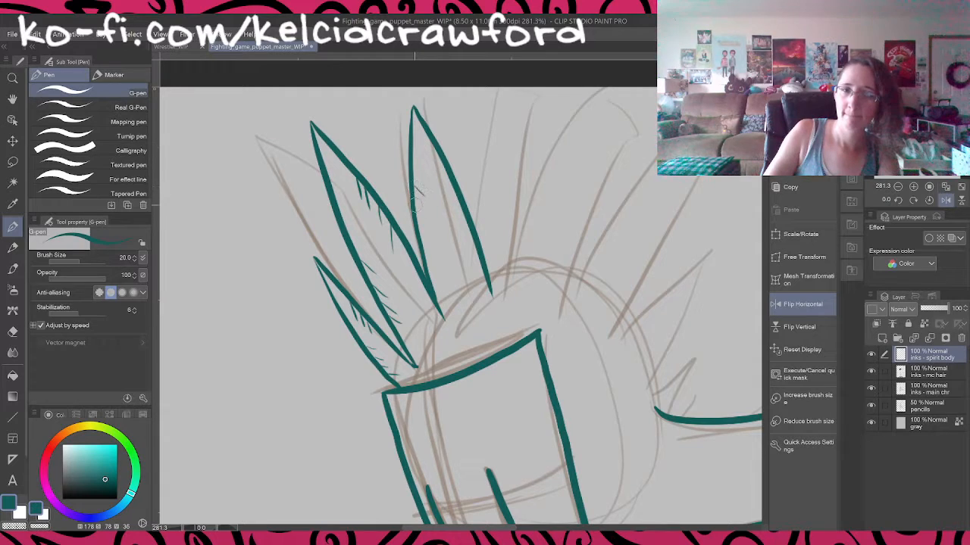
left_click_drag(416, 205, 428, 217)
left_click_drag(418, 226, 430, 239)
mouse_move(434, 146)
left_mouse_down()
mouse_move(430, 162)
mouse_move(448, 174)
mouse_move(468, 244)
left_mouse_up()
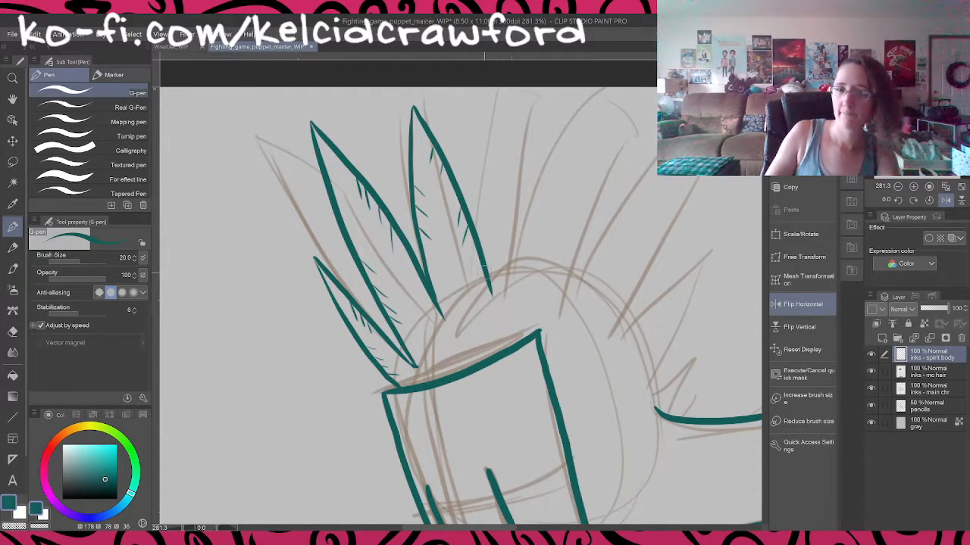
mouse_move(488, 282)
left_mouse_down()
mouse_move(487, 180)
mouse_move(512, 106)
left_mouse_up()
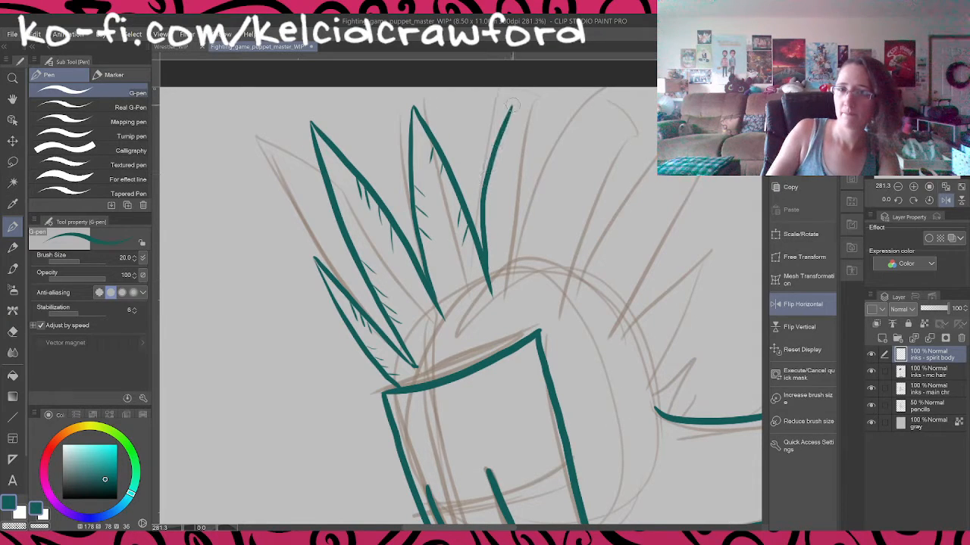
key("ctrl+z")
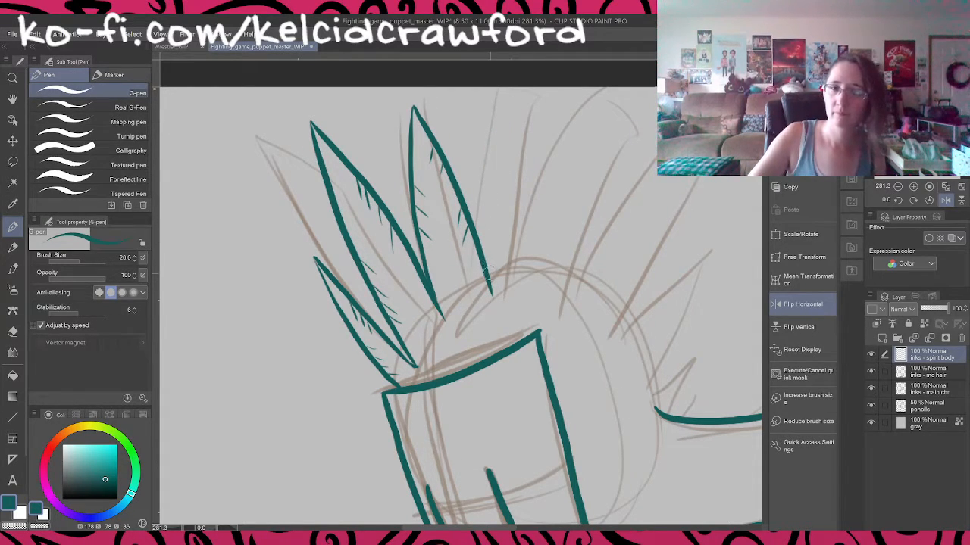
mouse_move(488, 280)
left_mouse_down()
mouse_move(487, 219)
mouse_move(525, 100)
left_mouse_up()
key("ctrl+z")
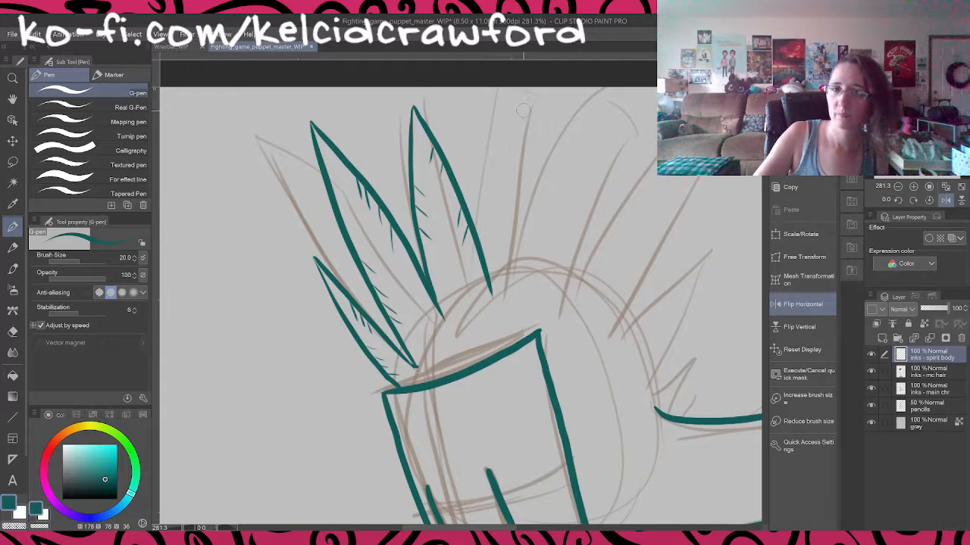
Step: Move the spirit's ink layer slightly down the page, away from the top edge of the canvas
scroll(522, 115, "down", 3)
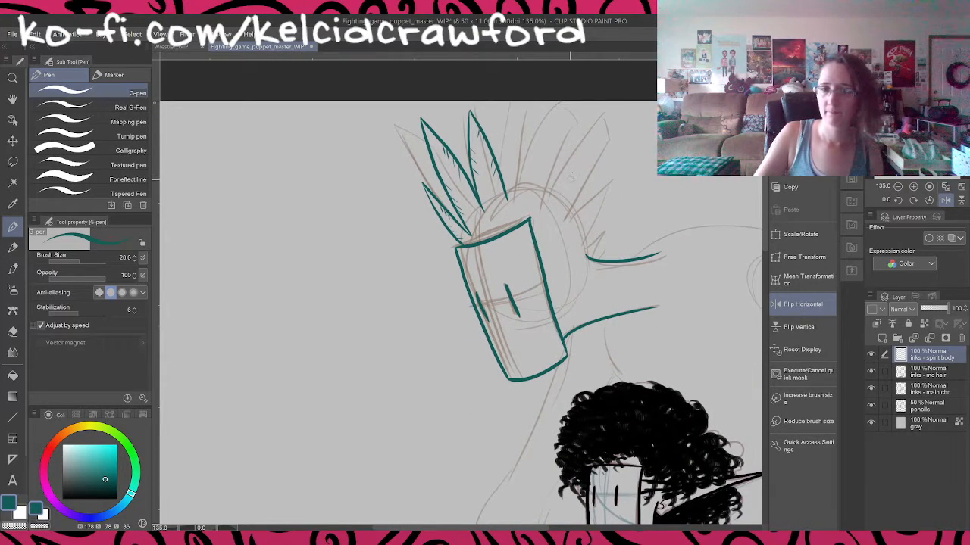
scroll(557, 186, "down", 3)
left_click_drag(720, 292, 586, 276)
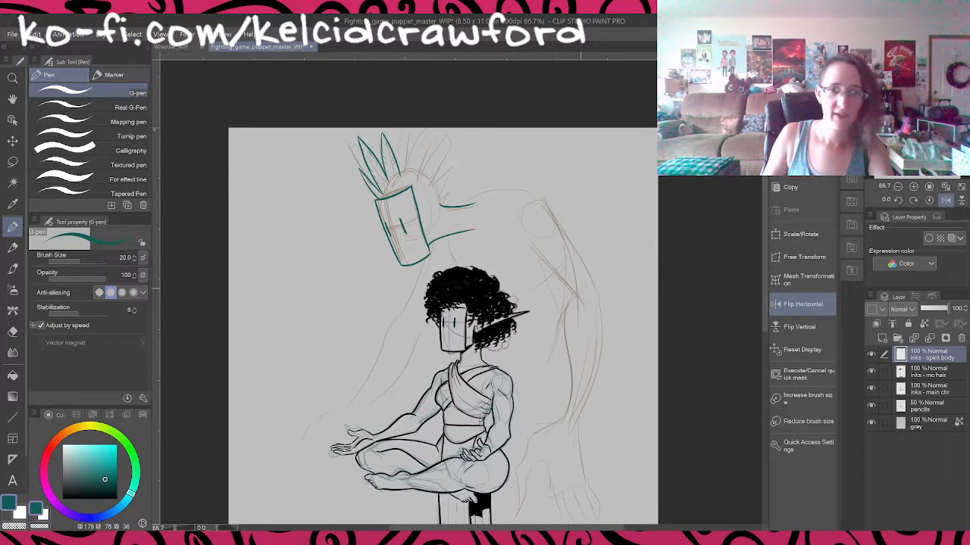
key("k")
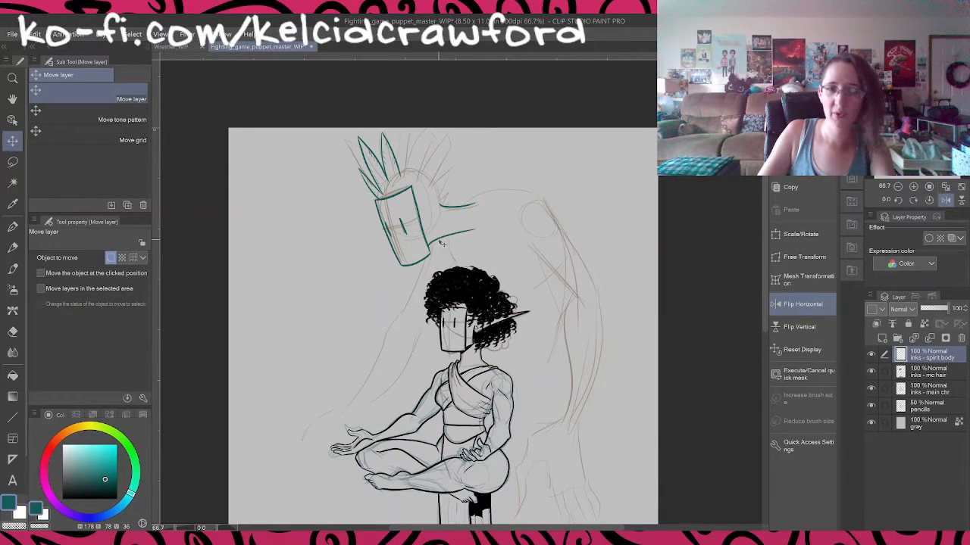
left_click_drag(441, 244, 438, 250)
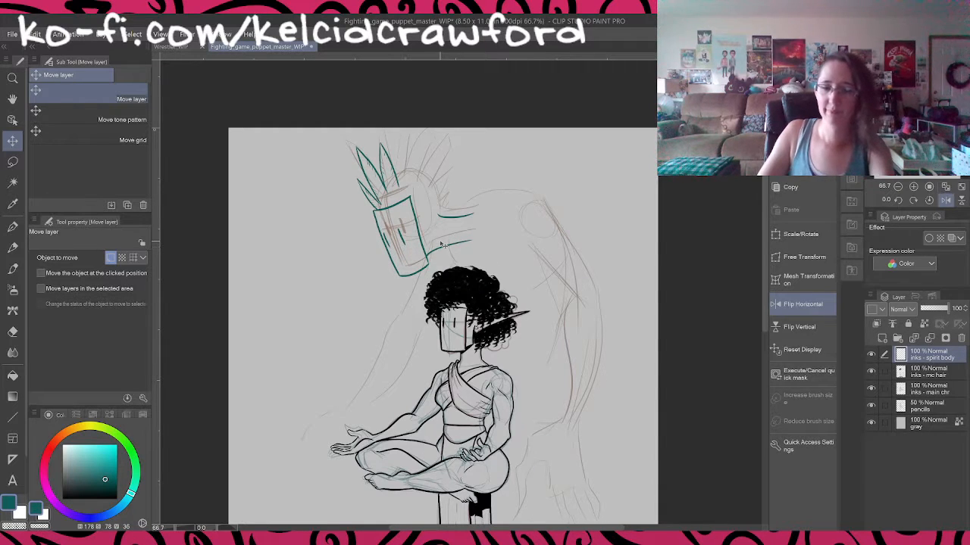
key("p")
Step: Lasso the third headdress feather, delete it and clear the selection
scroll(442, 244, "up", 4)
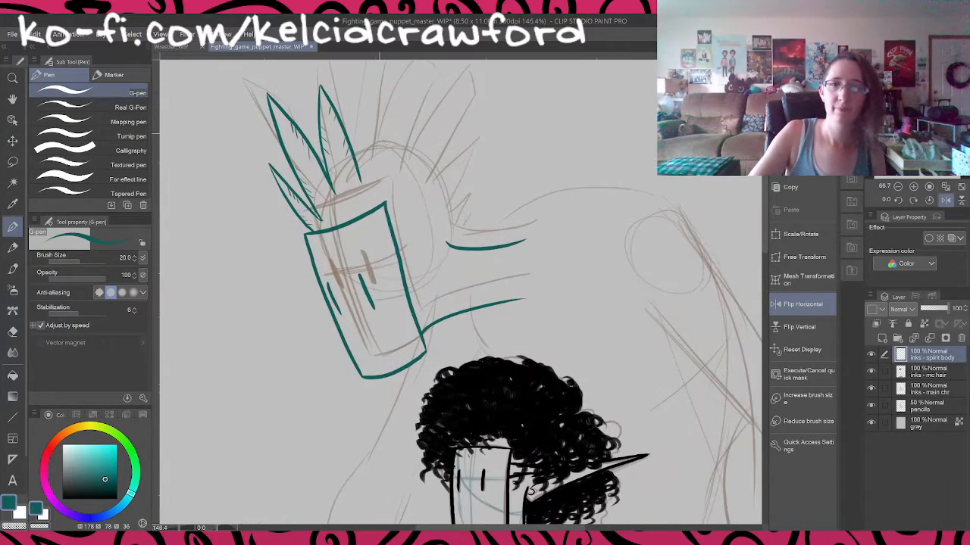
left_click_drag(389, 153, 492, 269)
key("m")
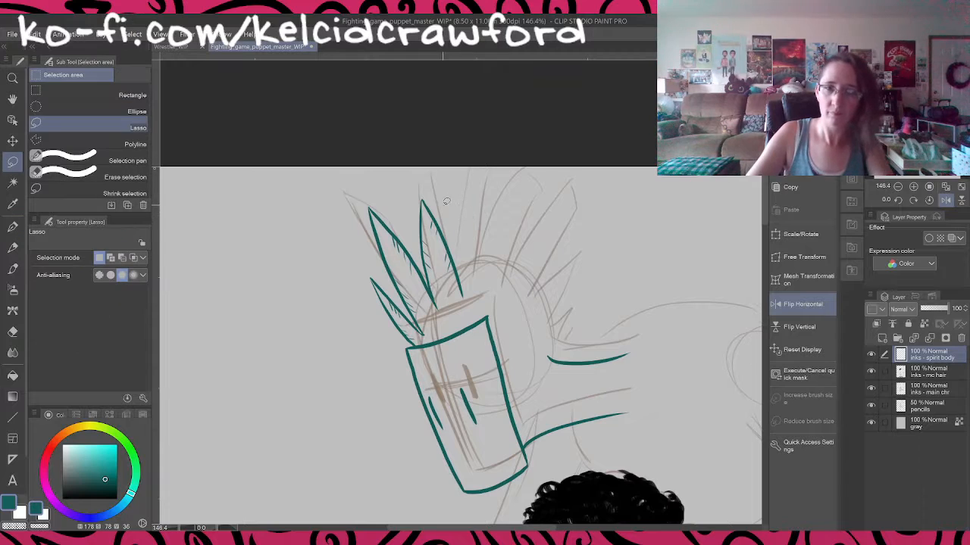
scroll(443, 213, "up", 1)
scroll(436, 199, "up", 1)
mouse_move(415, 178)
left_mouse_down()
mouse_move(403, 186)
mouse_move(403, 251)
mouse_move(439, 335)
left_mouse_up()
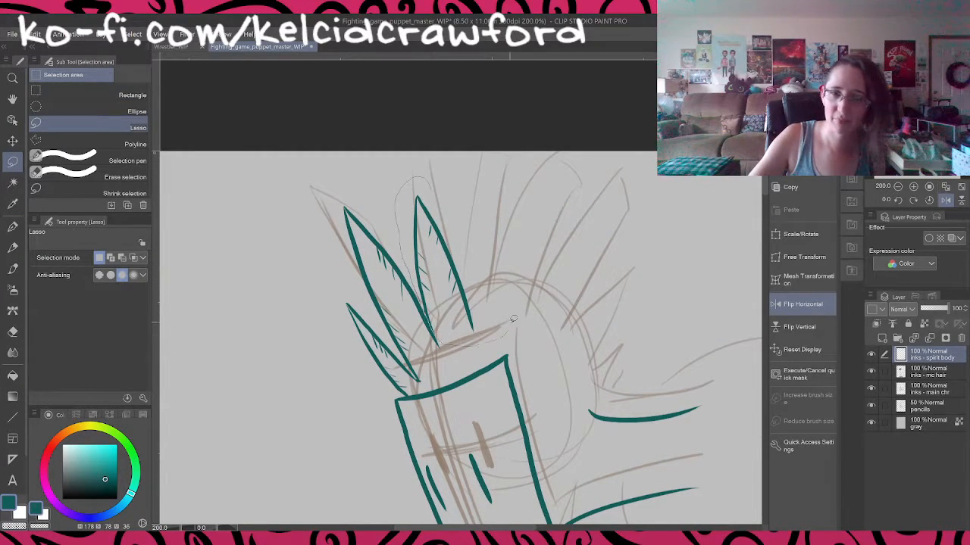
left_click_drag(513, 319, 511, 307)
key("Delete")
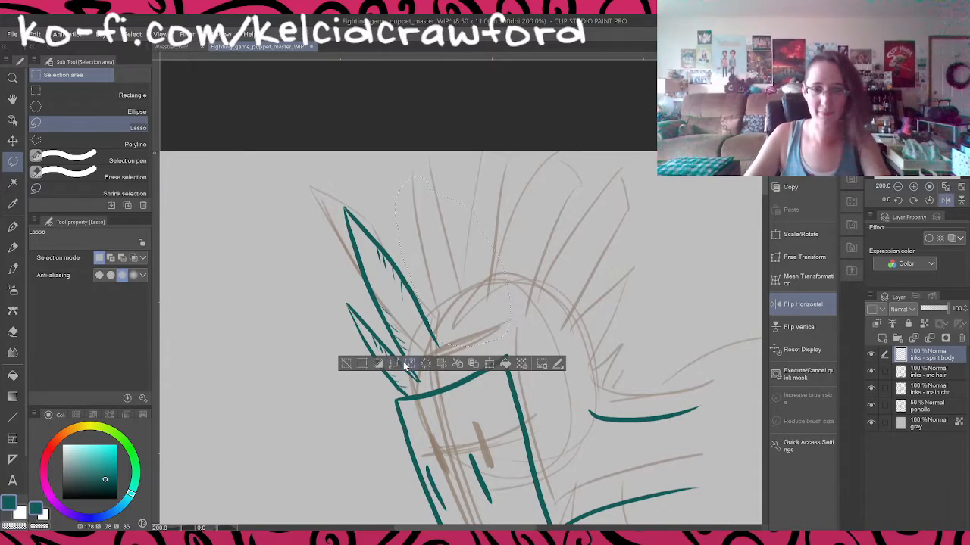
left_click(342, 365)
Step: Ink the outline of a tall third feather leaning in line with the second one, using the G-pen
scroll(485, 253, "up", 1)
key("p")
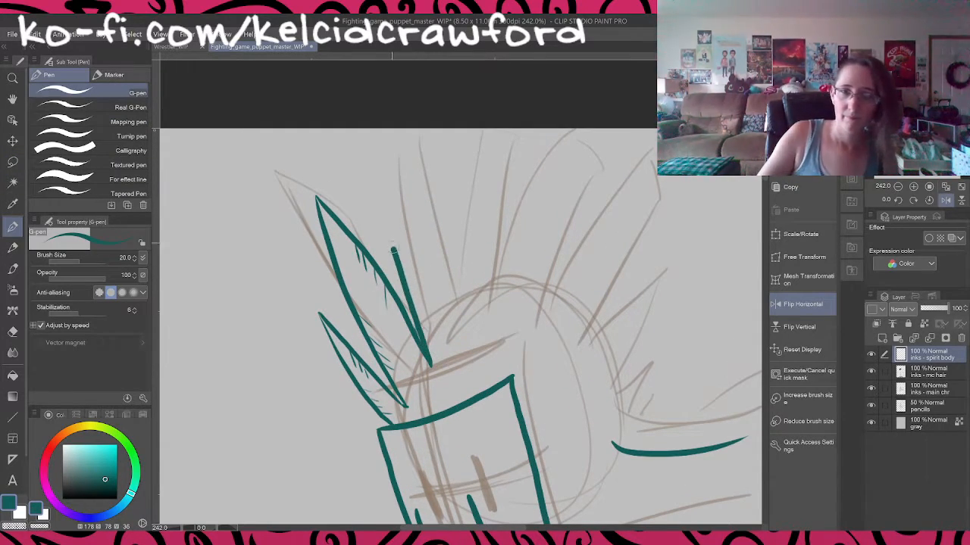
mouse_move(400, 255)
left_mouse_down()
mouse_move(377, 138)
mouse_move(424, 199)
mouse_move(470, 294)
left_mouse_up()
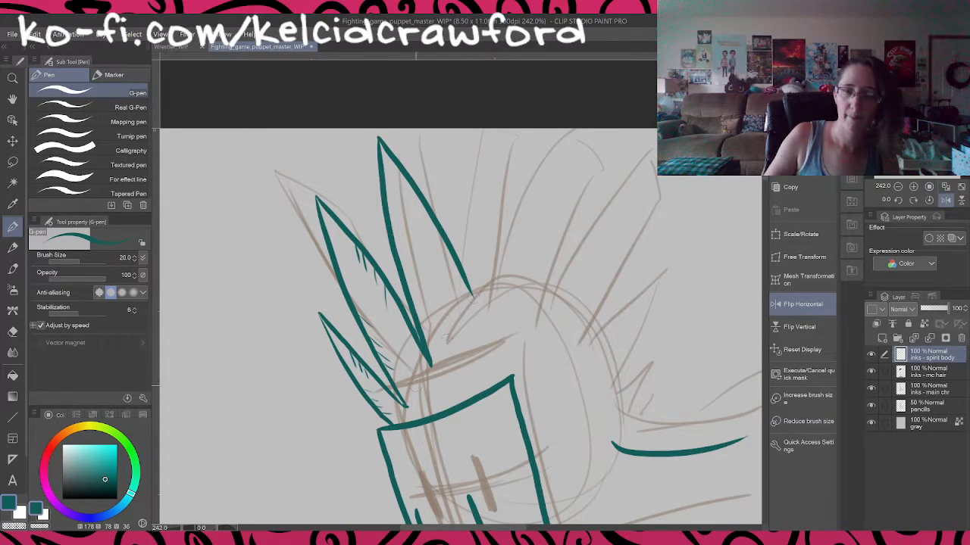
Step: Ink rows of small overlapping pointed feathers from the mask's upper edge up over the top of the spirit's head
mouse_move(406, 424)
left_mouse_down()
mouse_move(415, 383)
mouse_move(425, 413)
mouse_move(447, 347)
mouse_move(449, 362)
mouse_move(446, 351)
mouse_move(434, 366)
mouse_move(445, 345)
mouse_move(499, 287)
mouse_move(505, 300)
mouse_move(535, 289)
mouse_move(517, 310)
left_mouse_up()
mouse_move(429, 418)
left_mouse_down()
mouse_move(441, 389)
mouse_move(443, 408)
mouse_move(438, 390)
mouse_move(468, 360)
mouse_move(463, 388)
mouse_move(463, 365)
mouse_move(454, 367)
mouse_move(495, 326)
mouse_move(494, 353)
mouse_move(535, 303)
left_mouse_up()
mouse_move(534, 306)
left_mouse_down()
mouse_move(521, 341)
mouse_move(506, 324)
mouse_move(487, 327)
mouse_move(496, 289)
mouse_move(504, 317)
mouse_move(540, 316)
left_mouse_up()
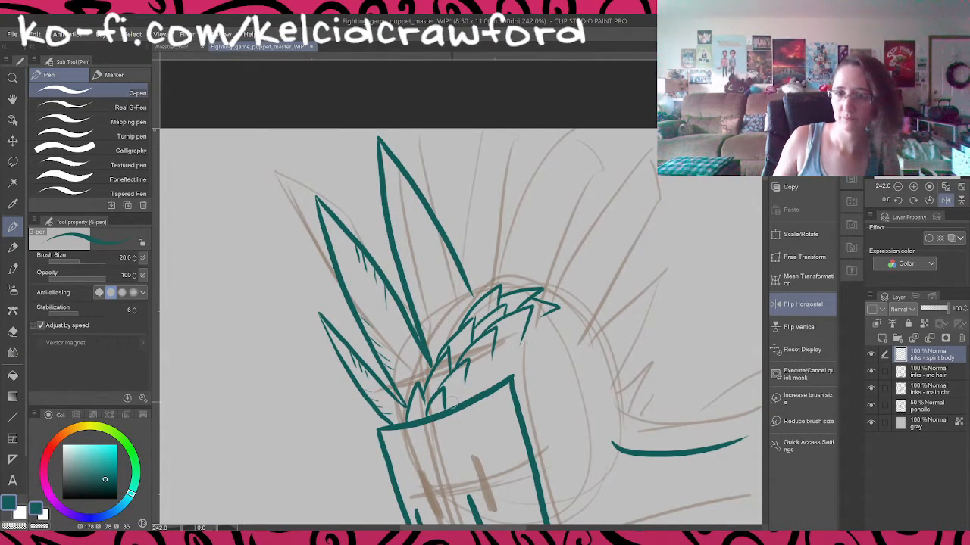
left_click_drag(452, 413, 509, 358)
mouse_move(510, 356)
left_mouse_down()
mouse_move(502, 382)
mouse_move(503, 355)
mouse_move(526, 340)
left_mouse_up()
left_click_drag(526, 342, 533, 397)
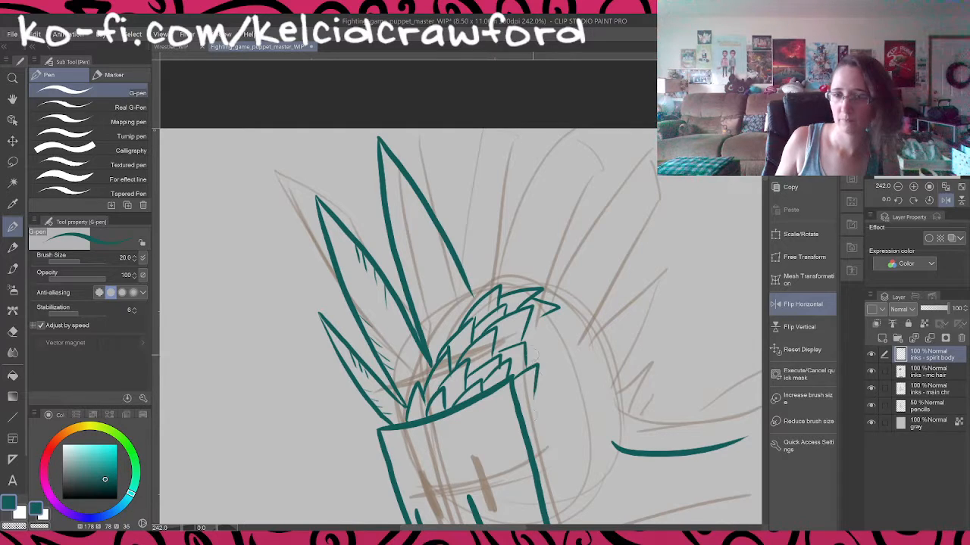
Step: Extend the small overlapping feathers along the back of the cluster to give it a rounded, jagged edge
left_click_drag(524, 335, 549, 327)
mouse_move(550, 327)
left_mouse_down()
mouse_move(535, 346)
mouse_move(557, 347)
left_mouse_up()
left_click_drag(557, 347, 546, 375)
mouse_move(530, 316)
left_mouse_down()
mouse_move(568, 320)
mouse_move(566, 342)
left_mouse_up()
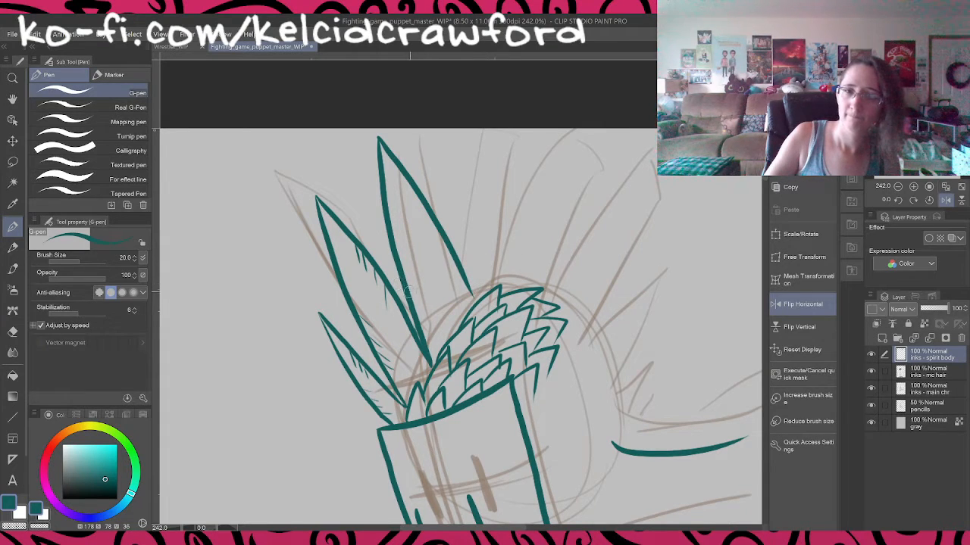
Step: Add short barb marks along both inner edges of the tall third feather
left_click_drag(411, 180, 423, 215)
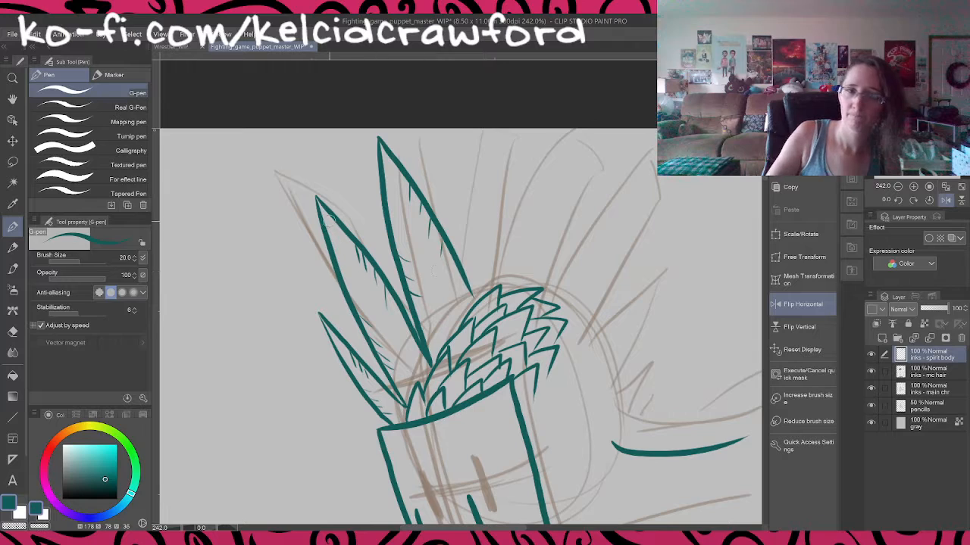
Step: Ink thin center veins inside the two tall inked crest feathers and add barb marks to the smallest feather
left_click_drag(327, 218, 413, 382)
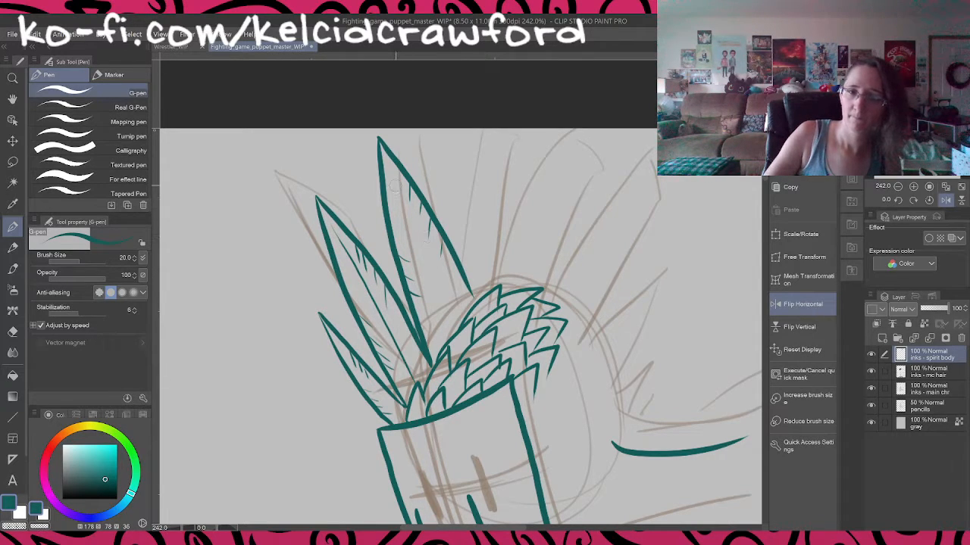
mouse_move(392, 188)
left_mouse_down()
mouse_move(431, 250)
mouse_move(453, 323)
left_mouse_up()
left_click_drag(377, 389, 395, 414)
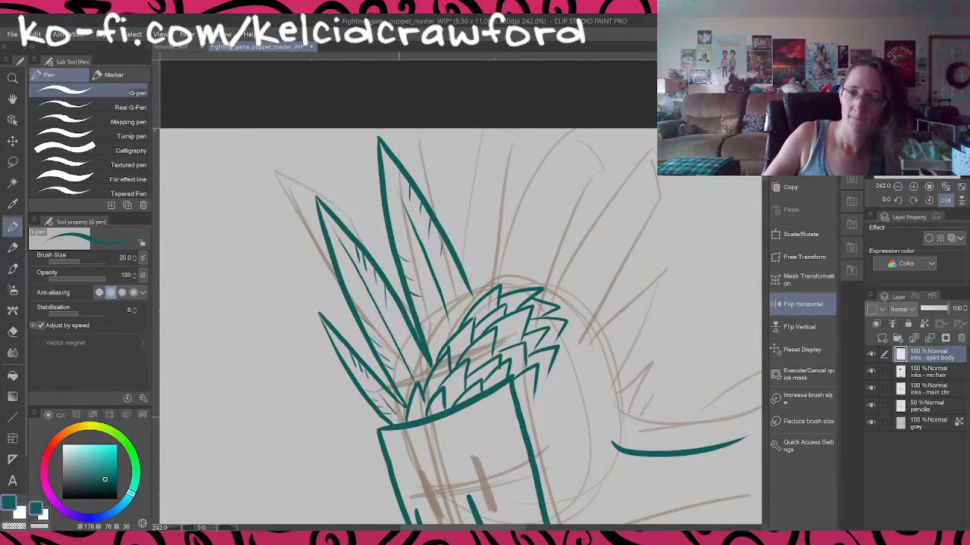
Step: Outline the rest of the feather crest over the pencil sketch, with three long pointed feathers and two short ones reaching the neck line
mouse_move(475, 295)
left_mouse_down()
mouse_move(466, 212)
mouse_move(480, 151)
mouse_move(504, 179)
left_mouse_up()
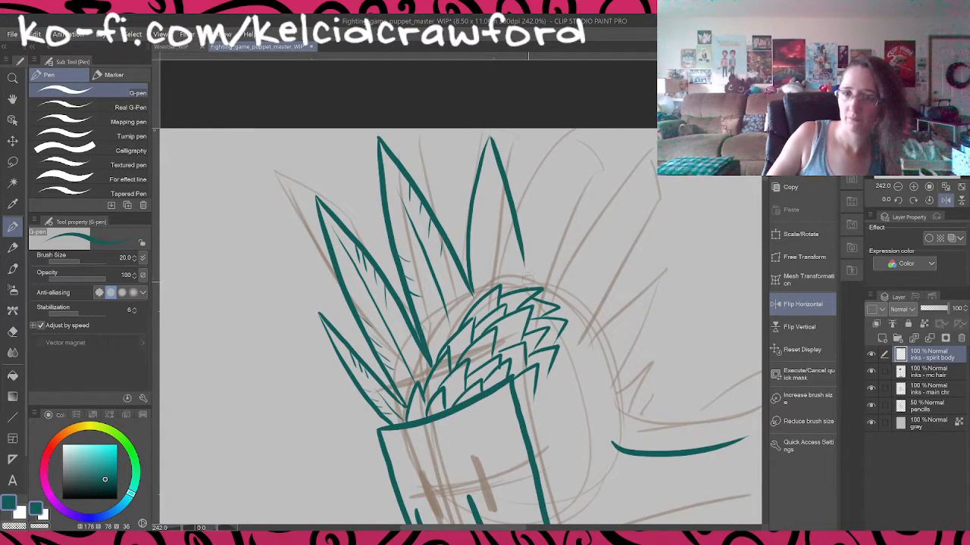
left_click_drag(530, 277, 617, 170)
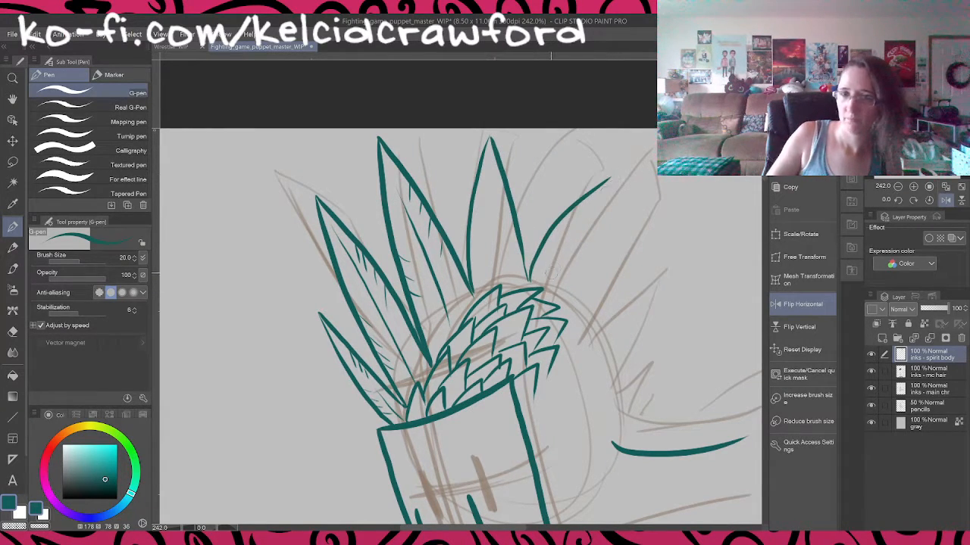
key("ctrl+z")
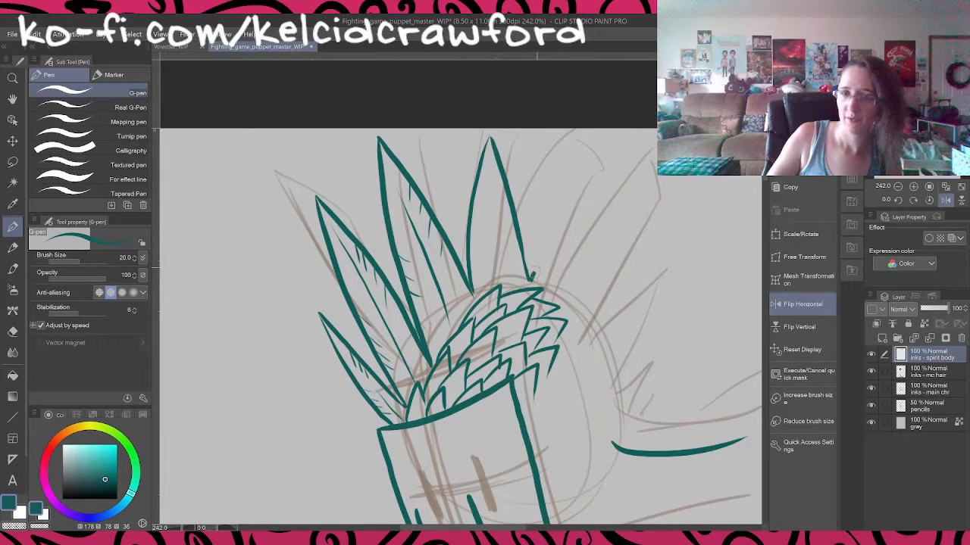
left_click_drag(530, 277, 627, 167)
key("ctrl+z")
mouse_move(530, 277)
left_mouse_down()
mouse_move(540, 246)
mouse_move(614, 164)
mouse_move(583, 313)
mouse_move(700, 238)
mouse_move(616, 361)
mouse_move(661, 355)
left_mouse_up()
mouse_move(662, 354)
left_mouse_down()
mouse_move(633, 389)
mouse_move(653, 417)
left_mouse_up()
left_click_drag(653, 418, 622, 443)
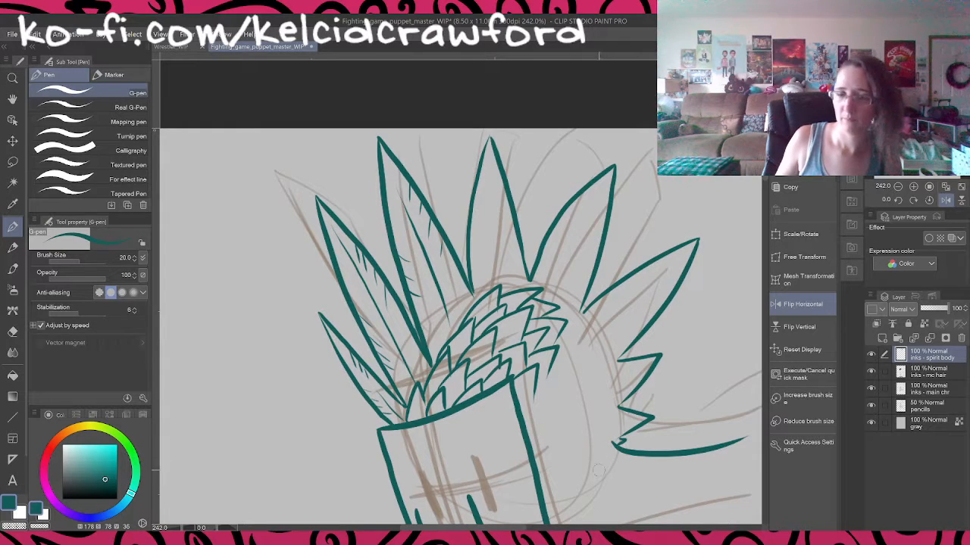
Step: Hide the pencils layer so that only the inked lines show over the gray background
scroll(597, 424, "down", 4)
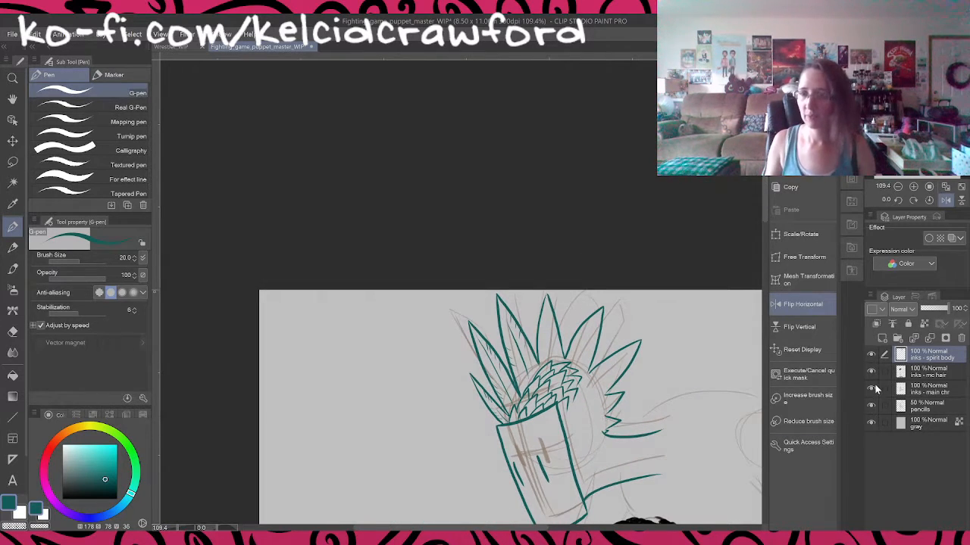
left_click(871, 406)
mouse_move(638, 475)
left_mouse_down()
mouse_move(515, 430)
mouse_move(497, 366)
left_mouse_up()
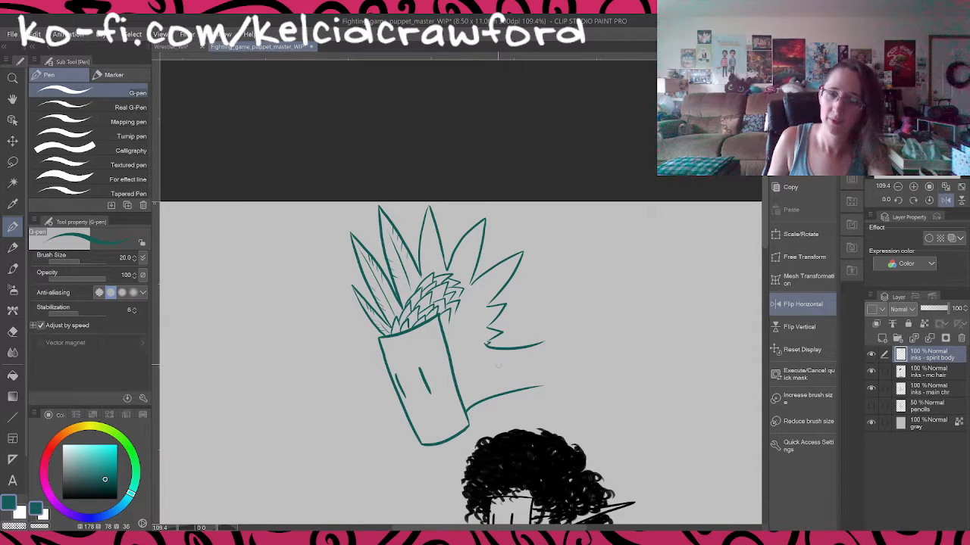
Step: Erase the uppermost overlapping scale feathers at the crown of the head
scroll(430, 285, "up", 4)
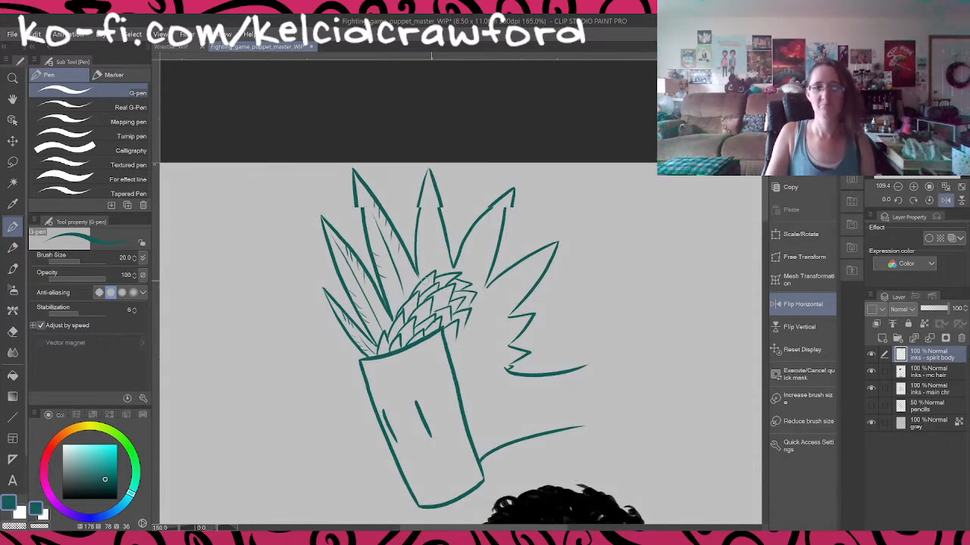
scroll(434, 279, "up", 2)
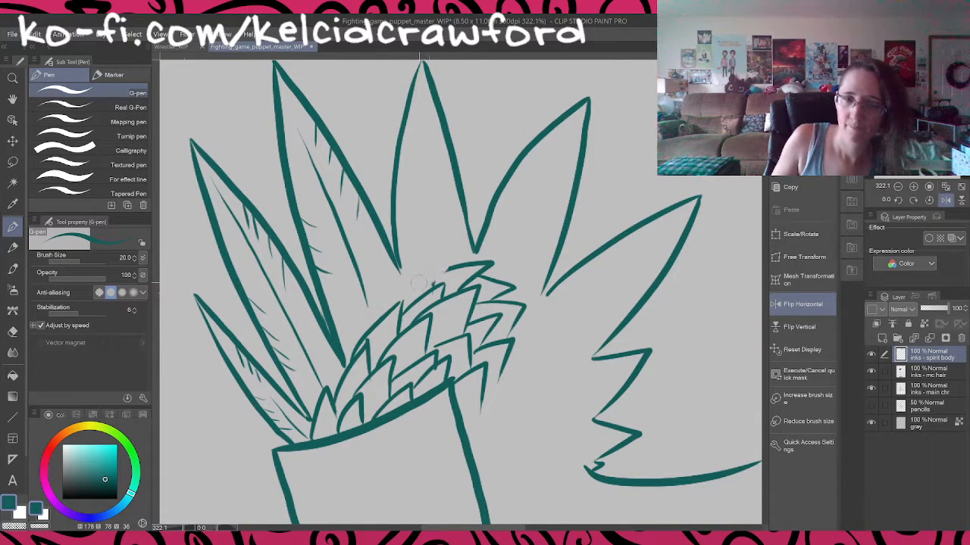
mouse_move(501, 262)
left_mouse_down()
mouse_move(454, 282)
mouse_move(497, 274)
mouse_move(522, 284)
mouse_move(493, 294)
left_mouse_up()
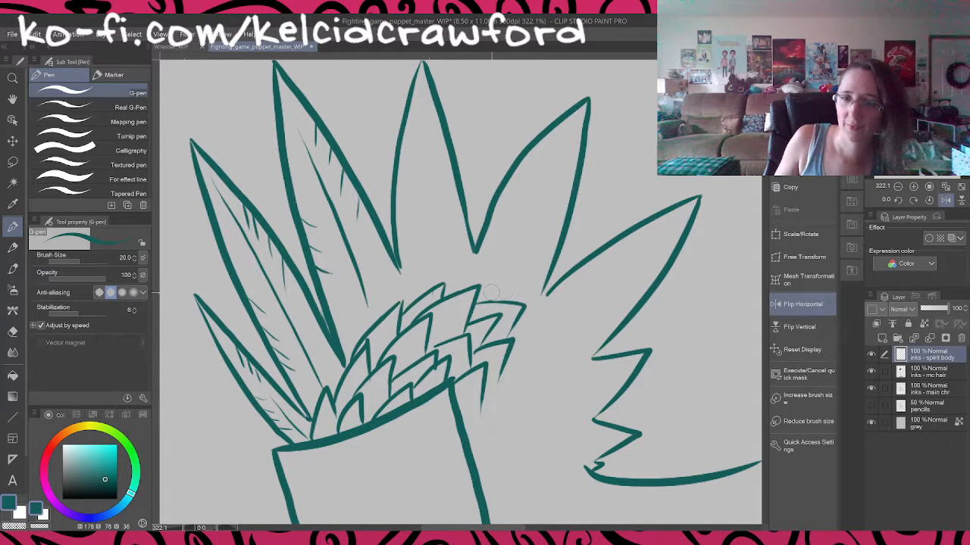
Step: Ink rows of overlapping pointed scale feathers from the crown down the back of the head behind the cylindrical mask
scroll(504, 292, "down", 4)
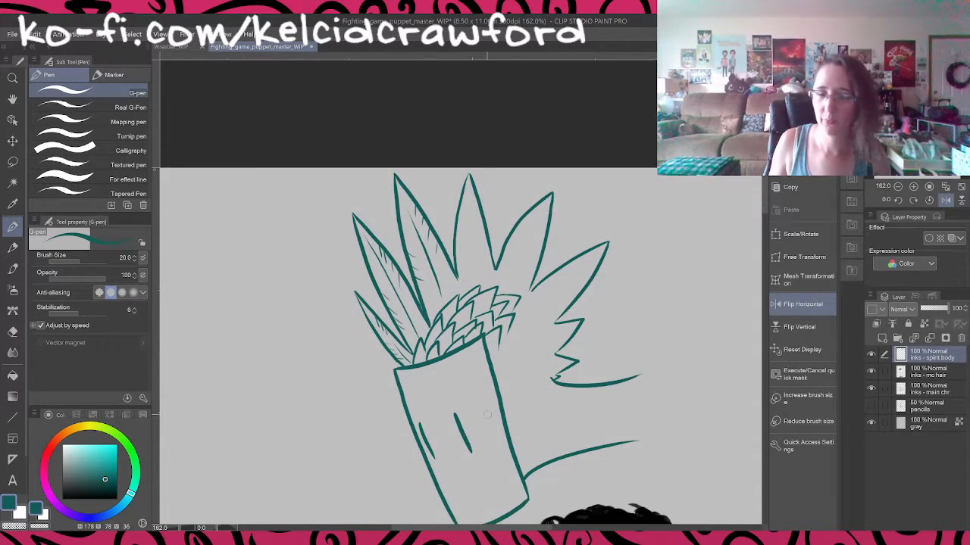
scroll(549, 366, "up", 1)
scroll(550, 366, "up", 2)
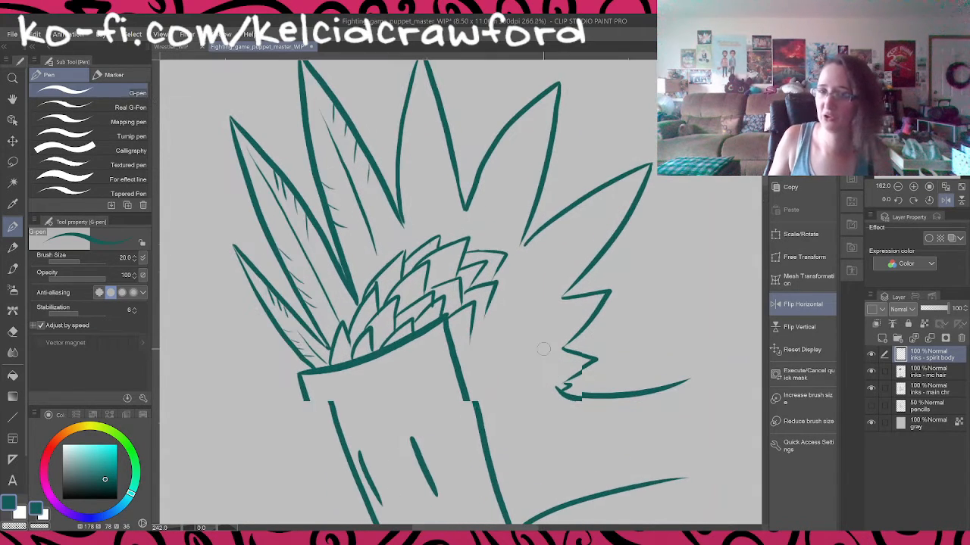
scroll(485, 242, "up", 2)
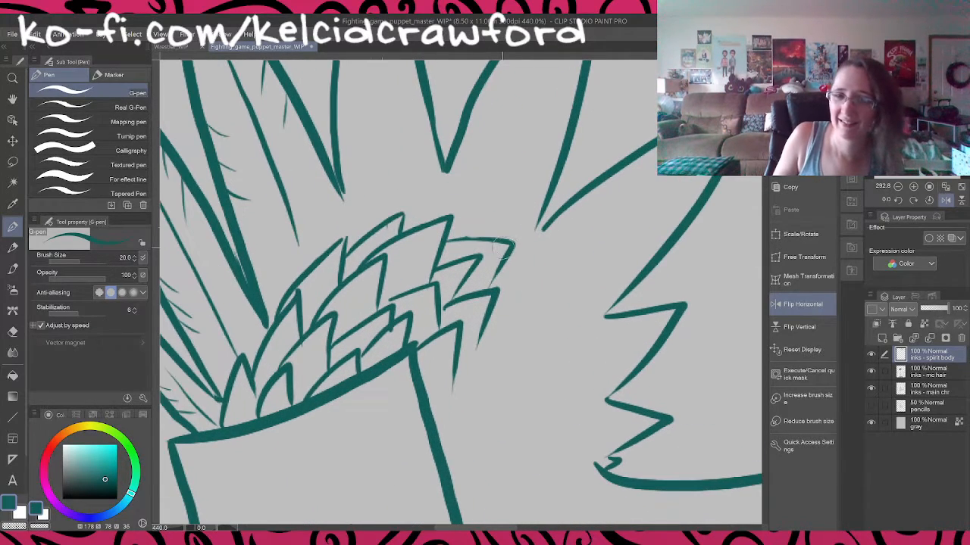
scroll(446, 239, "down", 4)
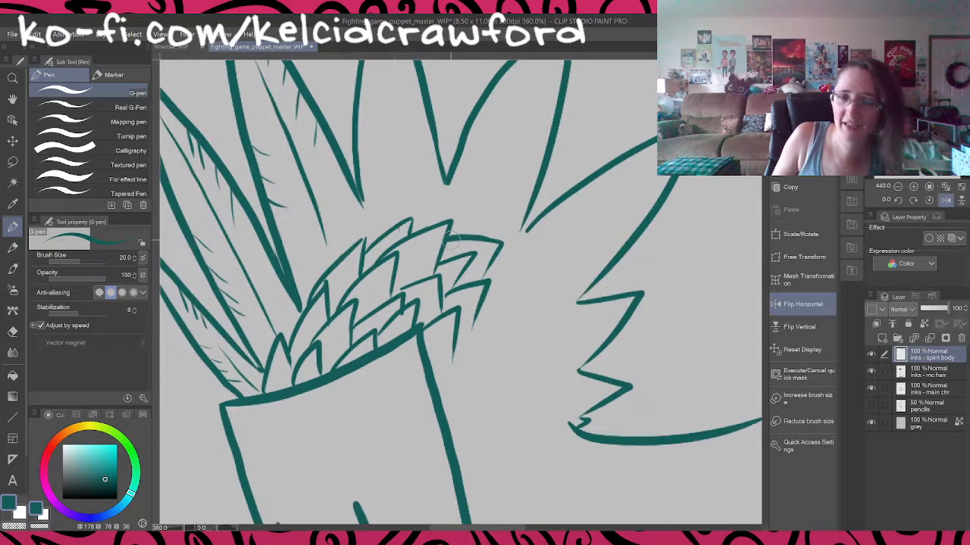
mouse_move(476, 254)
left_mouse_down()
mouse_move(506, 276)
mouse_move(505, 287)
mouse_move(462, 297)
mouse_move(479, 301)
mouse_move(459, 310)
mouse_move(475, 321)
mouse_move(454, 330)
left_mouse_up()
mouse_move(500, 275)
left_mouse_down()
mouse_move(518, 304)
mouse_move(483, 294)
mouse_move(499, 304)
mouse_move(462, 318)
mouse_move(469, 312)
mouse_move(484, 334)
mouse_move(457, 334)
mouse_move(480, 338)
mouse_move(489, 364)
left_mouse_up()
left_click_drag(494, 355, 462, 350)
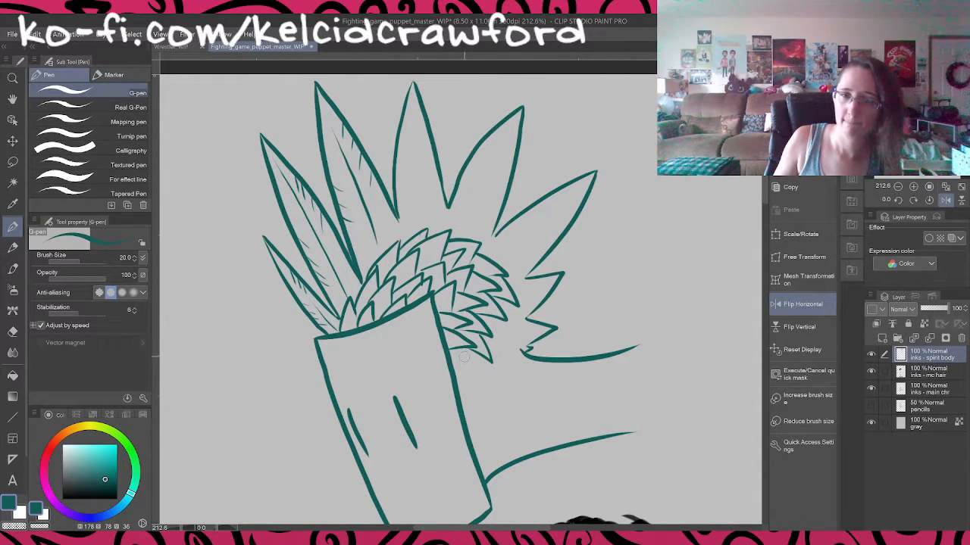
Step: Fill the outer back edge of the head with more scale feathers down to the start of the neck line
mouse_move(512, 302)
left_mouse_down()
mouse_move(515, 351)
mouse_move(493, 332)
mouse_move(515, 369)
left_mouse_up()
mouse_move(515, 369)
left_mouse_down()
mouse_move(488, 348)
mouse_move(523, 356)
left_mouse_up()
key("ctrl+z")
left_click_drag(523, 356, 511, 347)
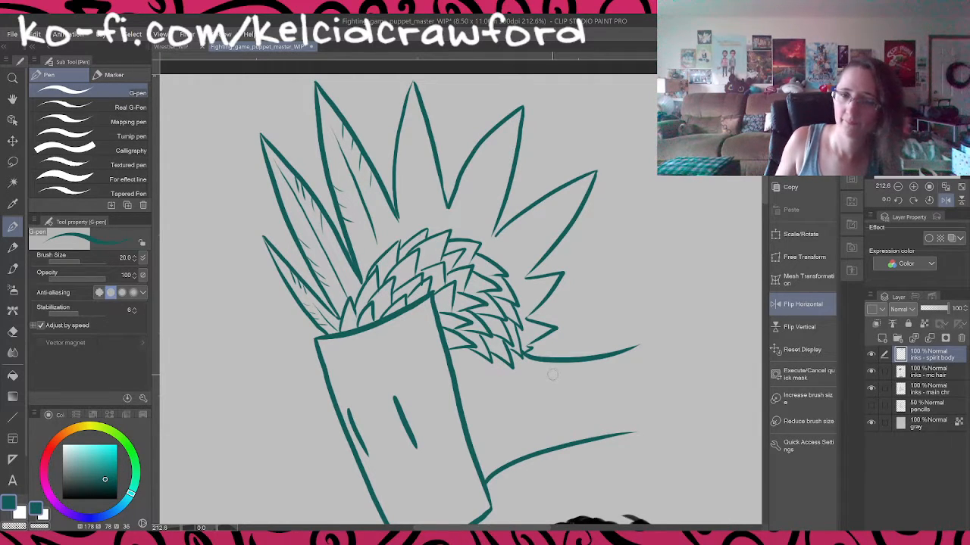
Step: Ink a center vein and short barb marks along both edges of the upright middle crest feather
scroll(553, 374, "down", 2)
scroll(515, 221, "up", 4)
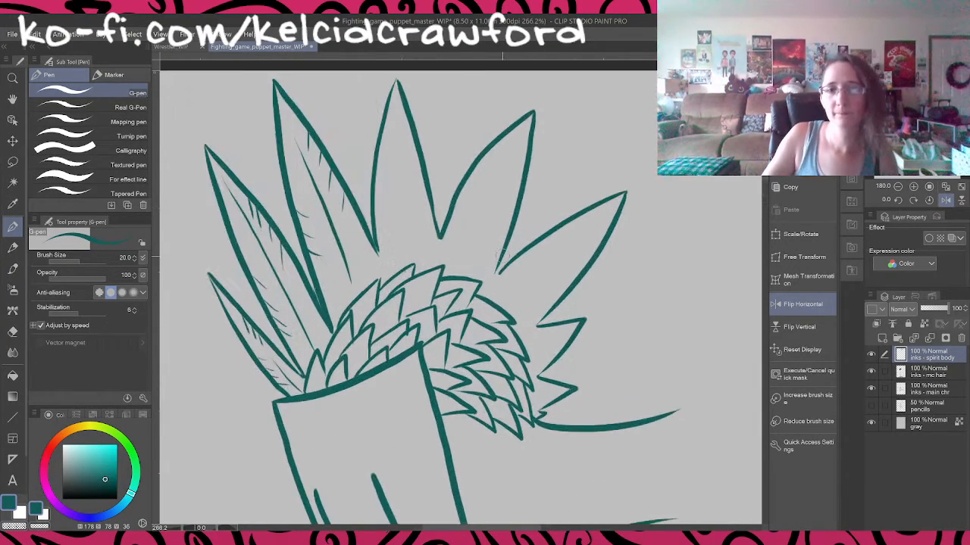
scroll(497, 256, "up", 1)
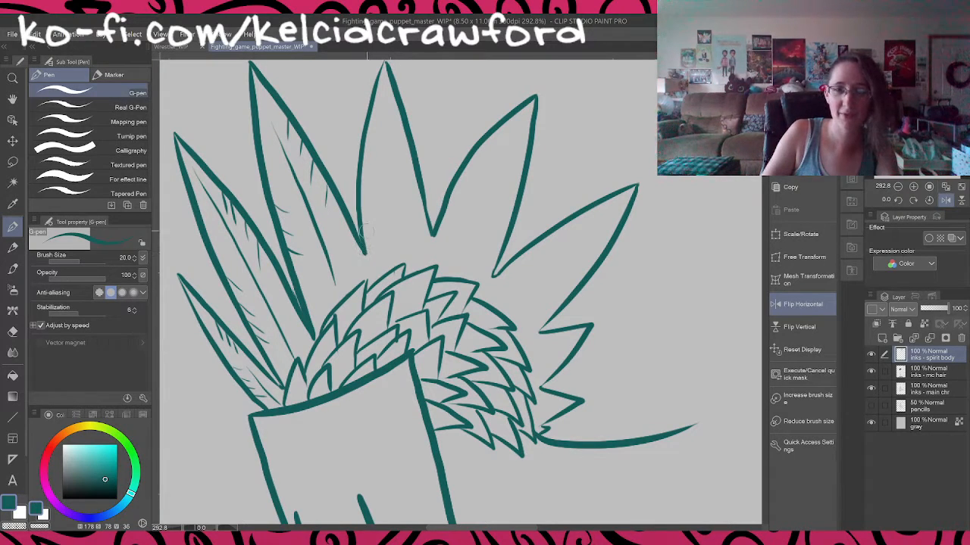
scroll(377, 283, "up", 3)
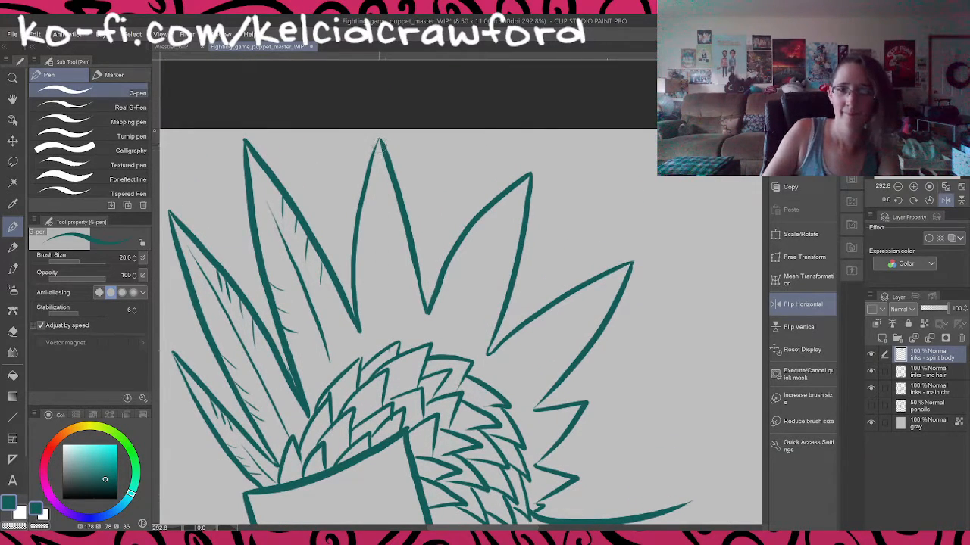
left_click_drag(377, 147, 395, 337)
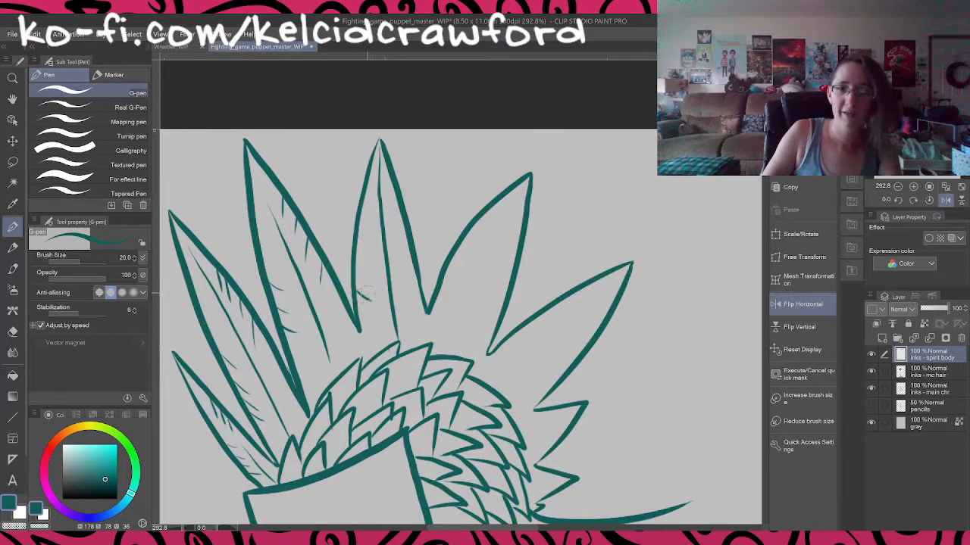
left_click_drag(364, 241, 367, 243)
left_click_drag(395, 191, 390, 203)
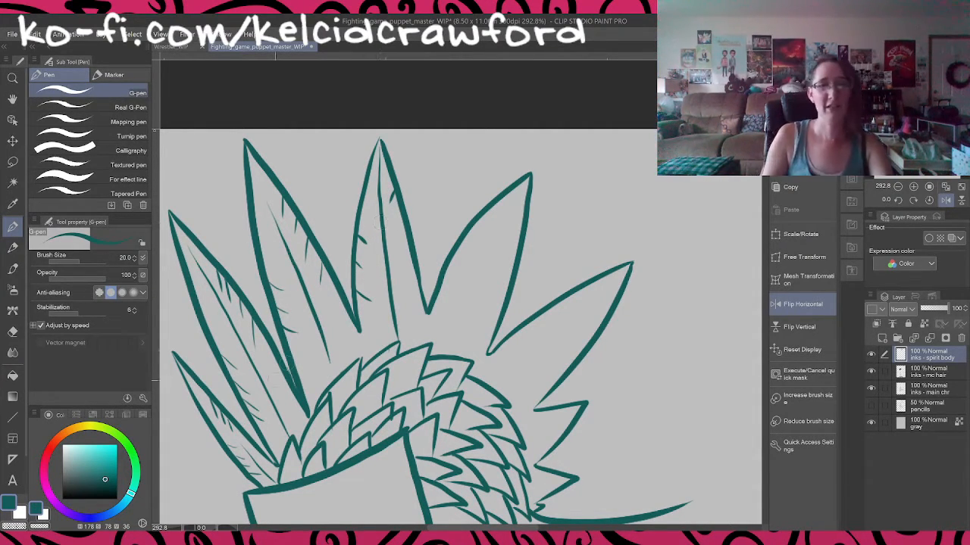
left_click_drag(410, 259, 401, 275)
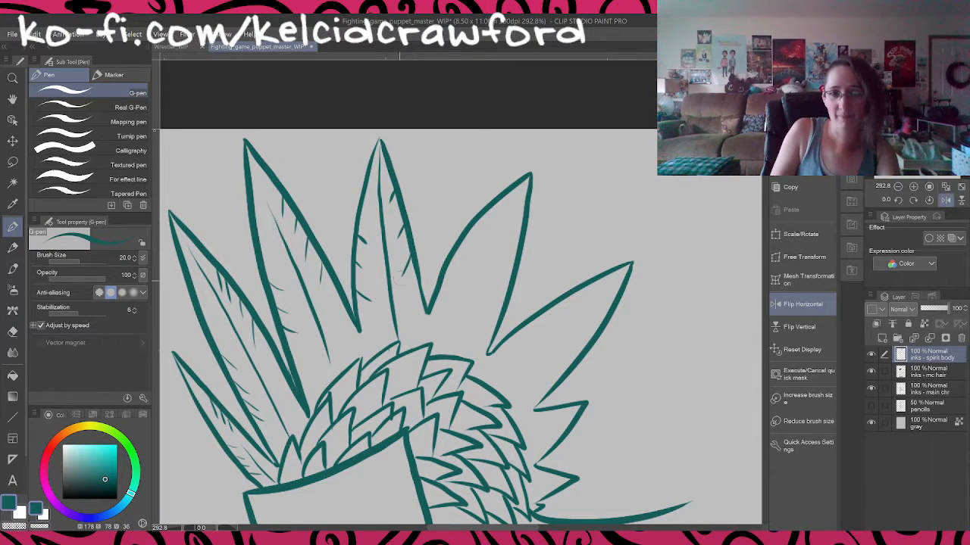
Step: Ink a curved center vein and short barb marks in the long feather just behind the middle one
left_click_drag(529, 181, 464, 335)
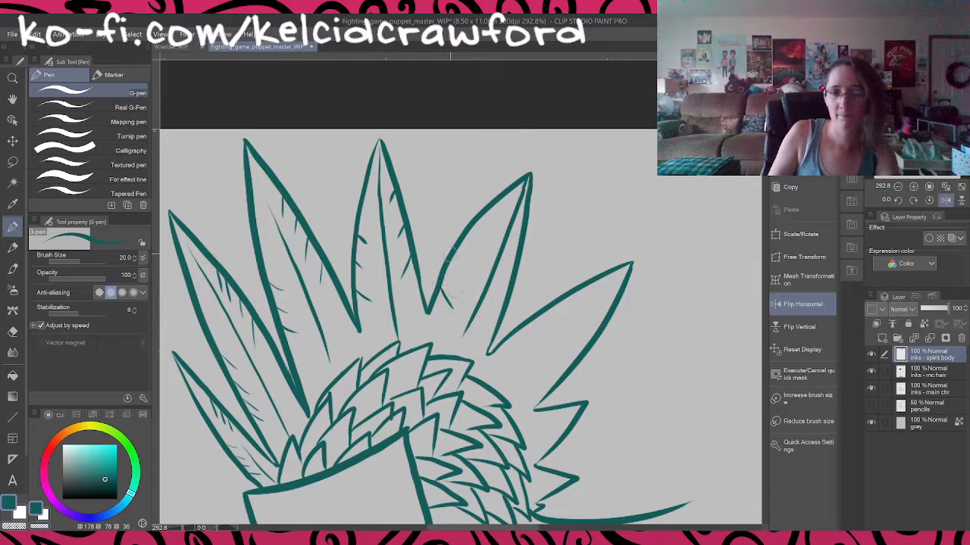
left_click_drag(473, 226, 466, 238)
left_click_drag(496, 203, 492, 216)
left_click_drag(521, 256, 503, 274)
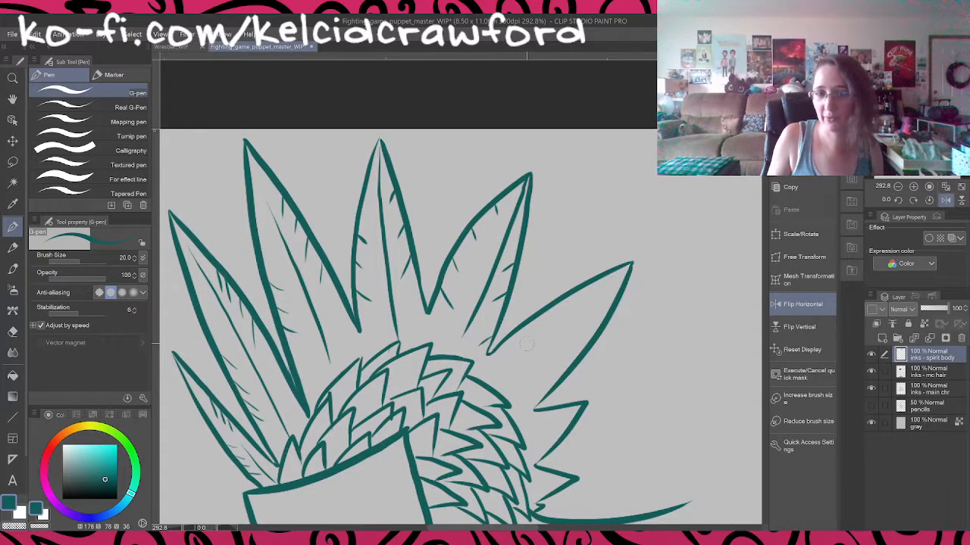
scroll(571, 336, "down", 1)
scroll(543, 350, "up", 1)
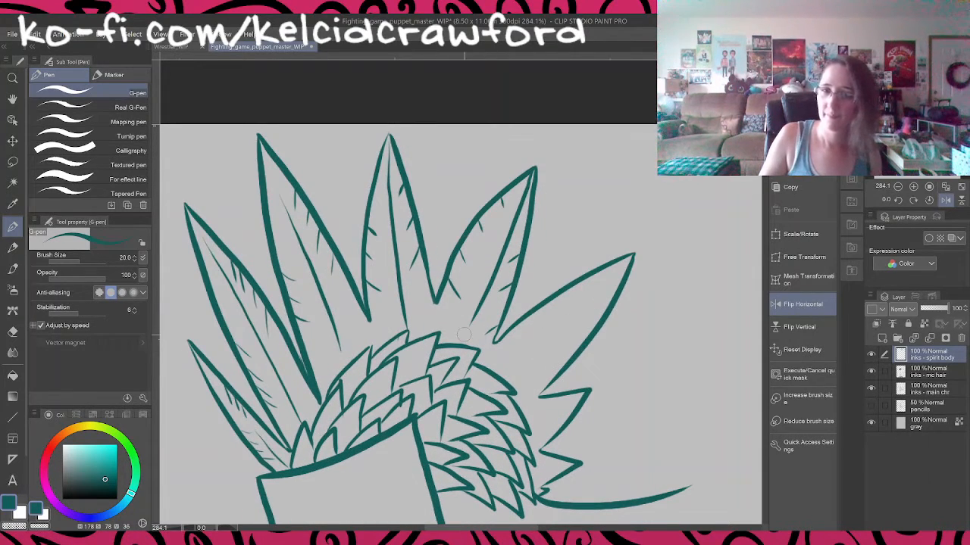
left_click_drag(461, 341, 493, 284)
Step: Add a center vein and short barb marks along both edges of the rearmost long crest feather
left_click_drag(629, 259, 536, 353)
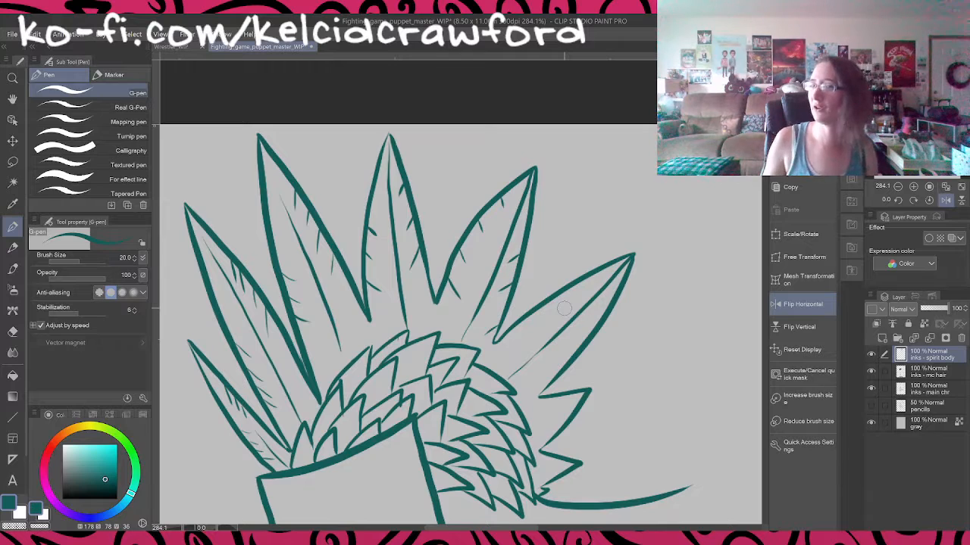
scroll(629, 316, "up", 2)
left_click_drag(488, 321, 495, 344)
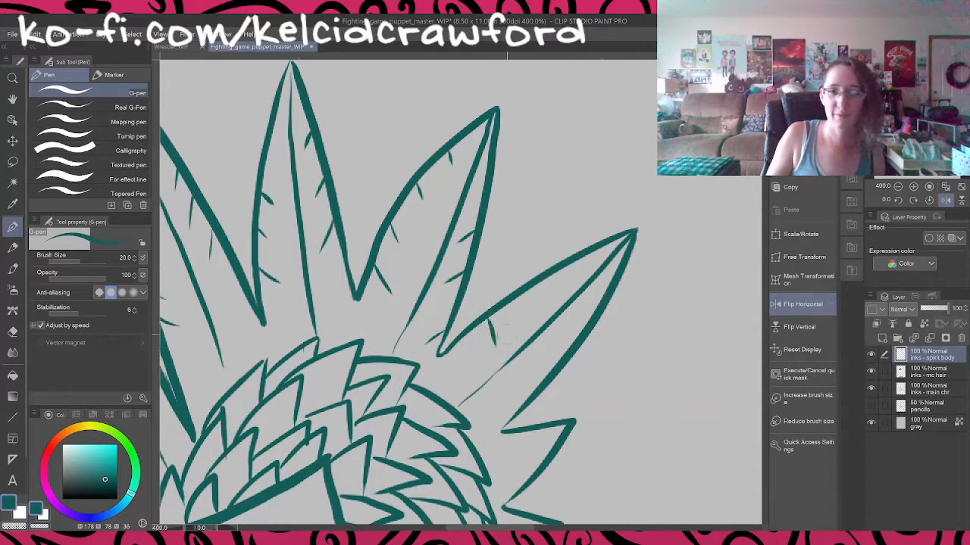
mouse_move(550, 277)
left_mouse_down()
mouse_move(583, 320)
mouse_move(551, 349)
left_mouse_up()
left_click_drag(608, 286, 589, 295)
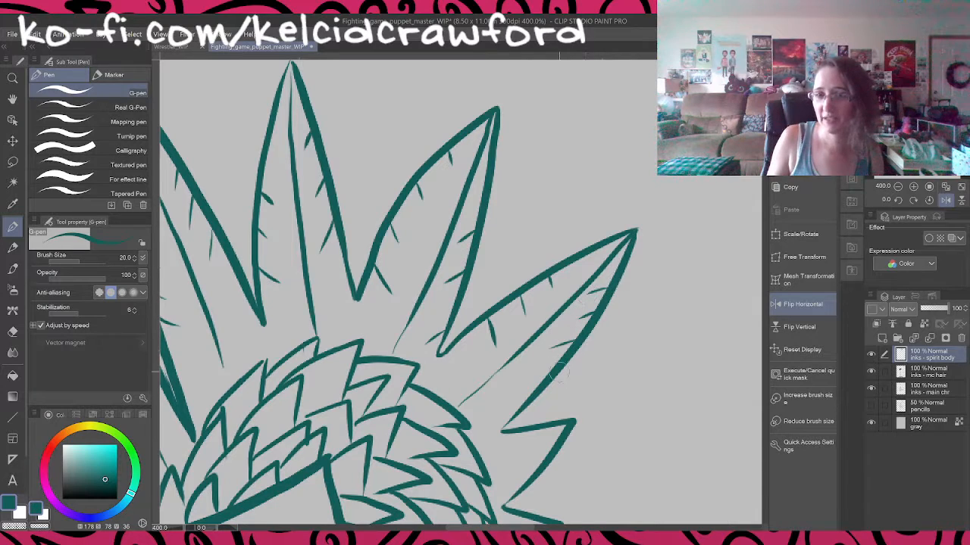
left_click_drag(538, 384, 510, 397)
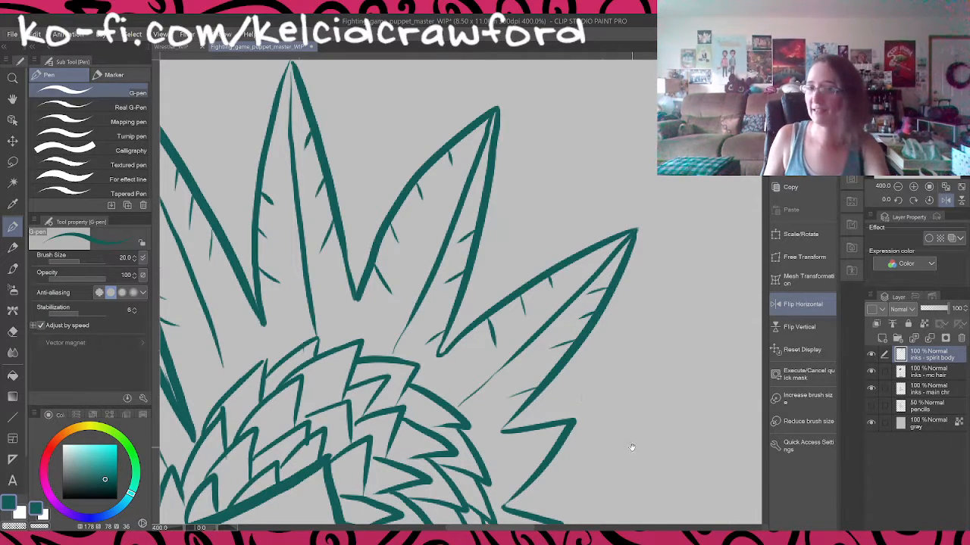
Step: Add short barb marks inside the two small feathers above the neck line
left_click_drag(632, 448, 623, 261)
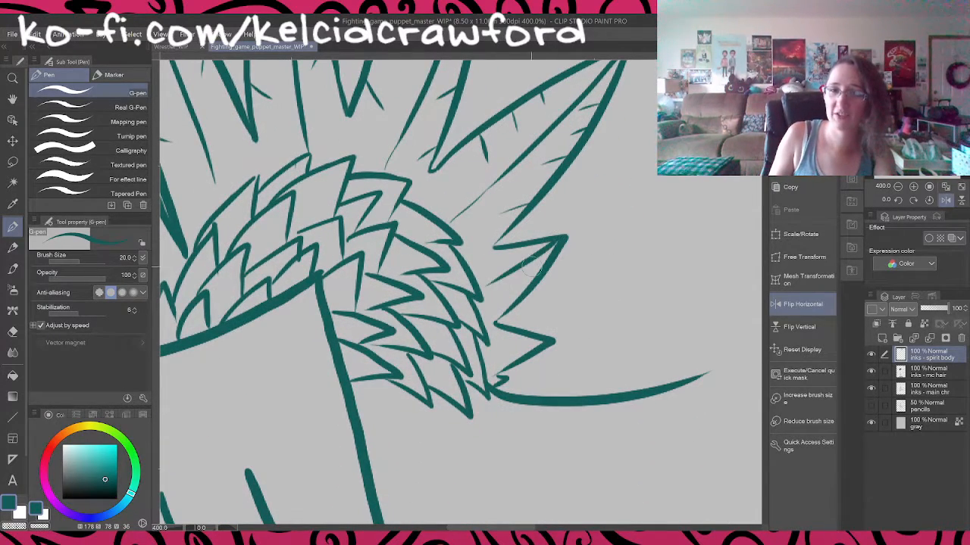
mouse_move(505, 249)
left_mouse_down()
mouse_move(502, 261)
mouse_move(514, 253)
mouse_move(530, 279)
left_mouse_up()
left_click_drag(527, 286, 517, 289)
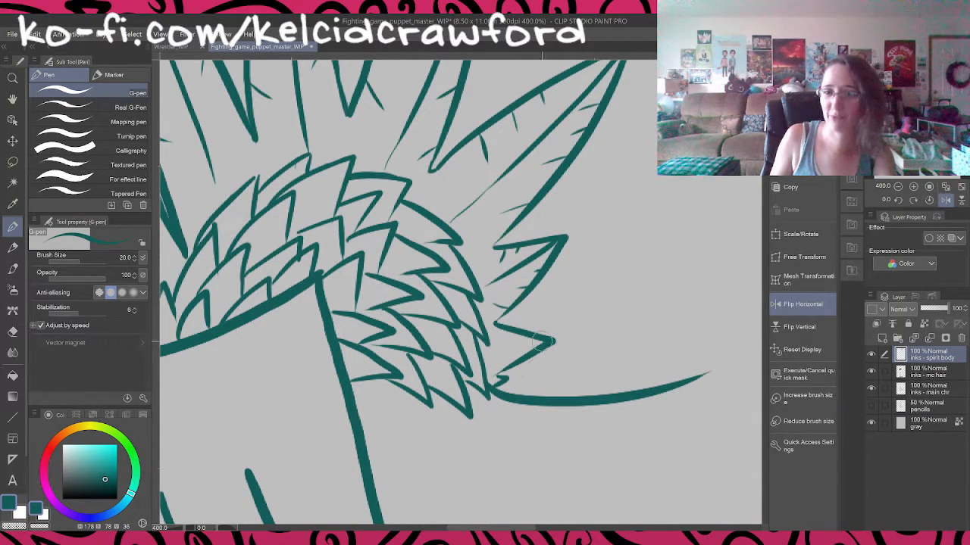
left_click_drag(532, 341, 497, 350)
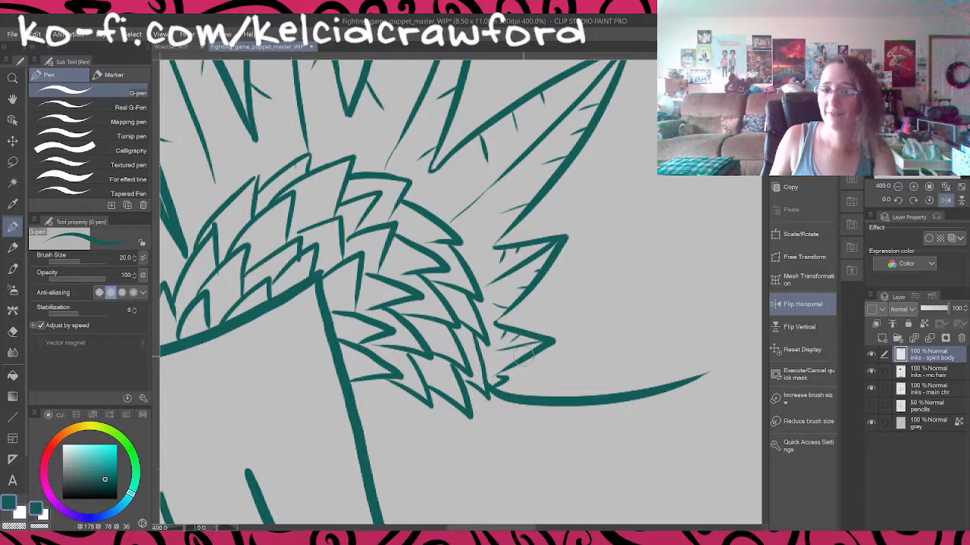
left_click_drag(596, 406, 620, 224)
scroll(591, 306, "down", 5)
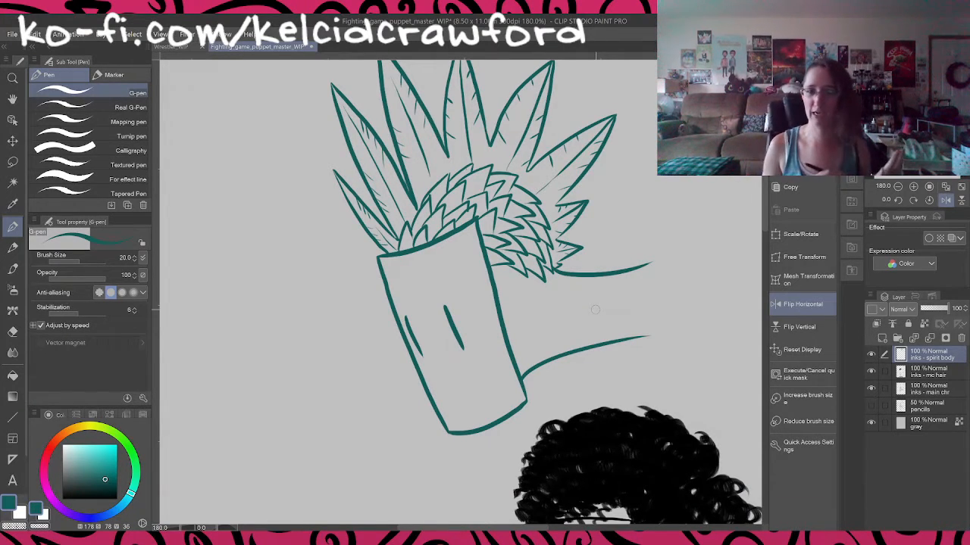
scroll(653, 279, "up", 4)
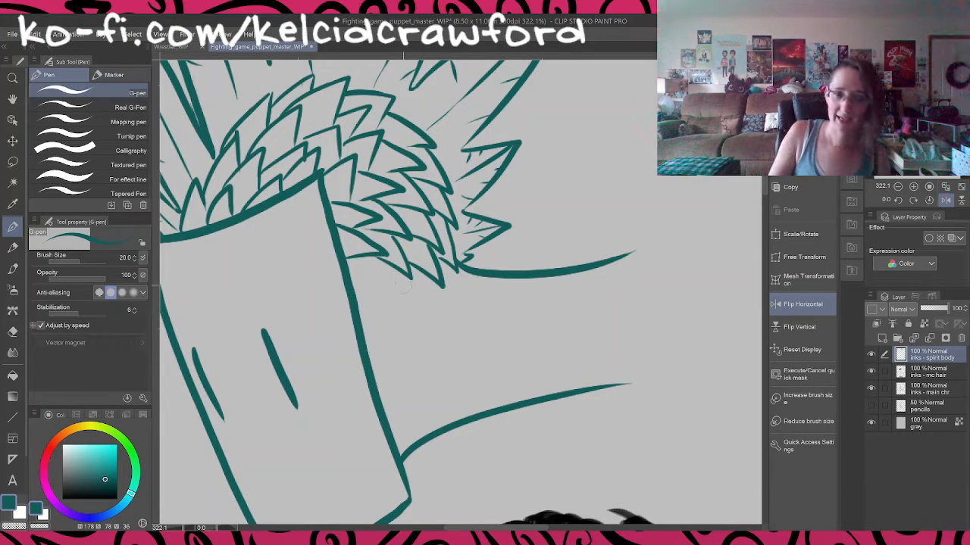
Step: Ink a column of small pointed feathers along the mask's back edge, from the head feathers down to the lower neck line
scroll(407, 288, "down", 4)
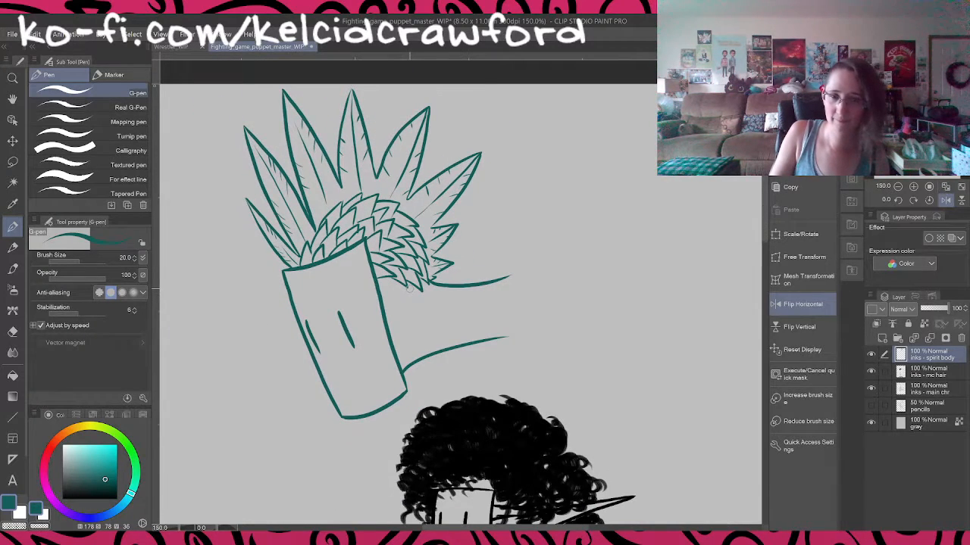
scroll(408, 288, "up", 5)
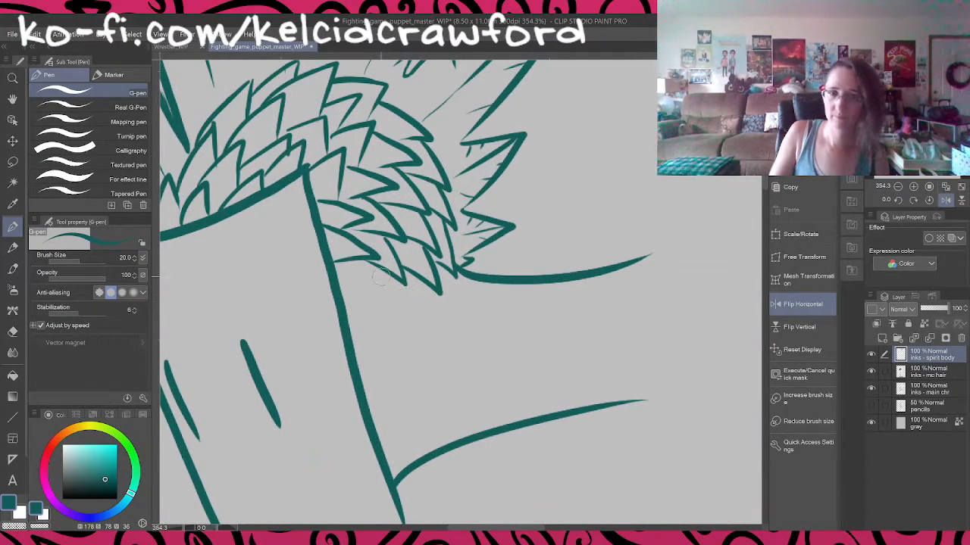
mouse_move(354, 261)
left_mouse_down()
mouse_move(387, 290)
mouse_move(344, 305)
mouse_move(387, 321)
mouse_move(353, 354)
mouse_move(400, 362)
mouse_move(365, 392)
mouse_move(413, 393)
mouse_move(381, 436)
mouse_move(417, 433)
mouse_move(403, 466)
mouse_move(420, 415)
mouse_move(410, 416)
mouse_move(412, 449)
mouse_move(428, 445)
mouse_move(407, 473)
mouse_move(425, 435)
mouse_move(399, 416)
mouse_move(438, 420)
mouse_move(412, 450)
left_mouse_up()
mouse_move(396, 388)
left_mouse_down()
mouse_move(424, 378)
mouse_move(388, 394)
left_mouse_up()
mouse_move(377, 343)
left_mouse_down()
mouse_move(414, 347)
mouse_move(387, 356)
left_mouse_up()
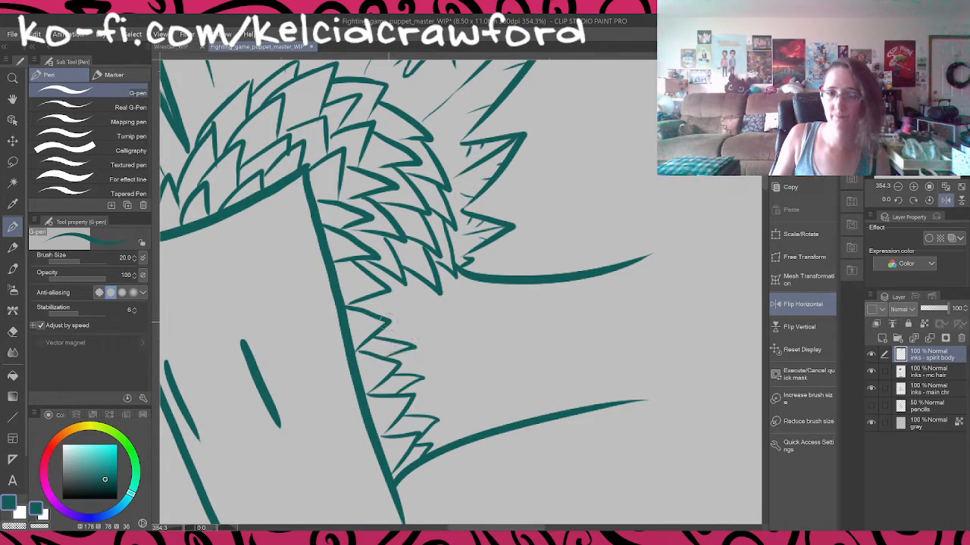
Step: Ink a second column of overlapping pointed feathers behind the first one, blending it into the head feathers above
mouse_move(371, 295)
left_mouse_down()
mouse_move(415, 324)
mouse_move(403, 294)
mouse_move(415, 281)
left_mouse_up()
key("ctrl+z")
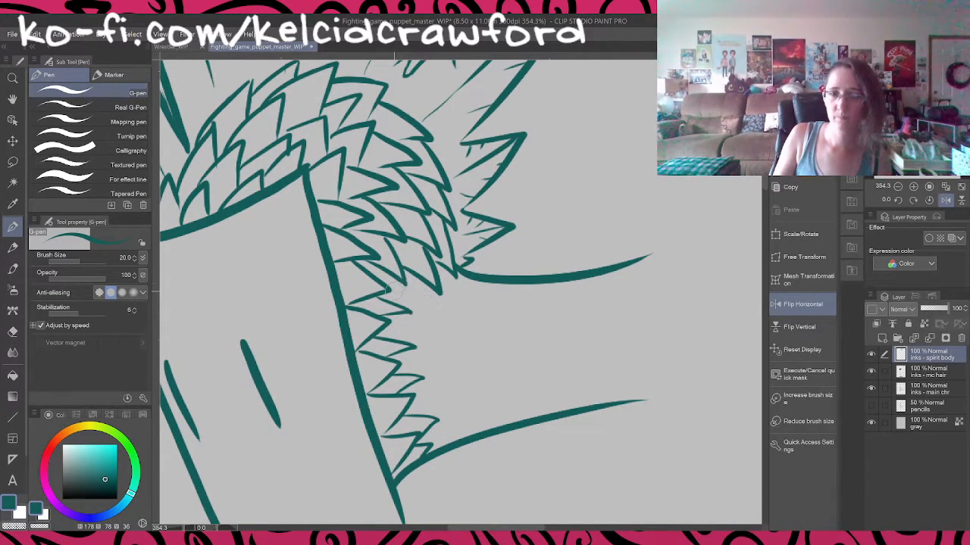
mouse_move(377, 281)
left_mouse_down()
mouse_move(399, 288)
mouse_move(392, 309)
mouse_move(422, 273)
left_mouse_up()
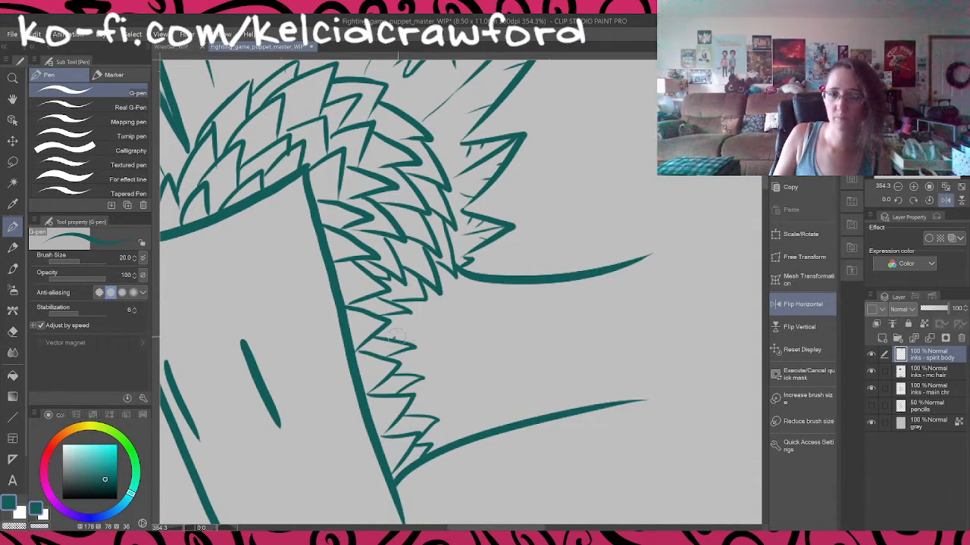
mouse_move(400, 335)
left_mouse_down()
mouse_move(438, 318)
mouse_move(428, 312)
left_mouse_up()
mouse_move(454, 315)
left_mouse_down()
mouse_move(431, 287)
mouse_move(453, 270)
left_mouse_up()
mouse_move(440, 348)
left_mouse_down()
mouse_move(409, 356)
mouse_move(436, 362)
mouse_move(409, 375)
mouse_move(451, 392)
mouse_move(438, 410)
left_mouse_up()
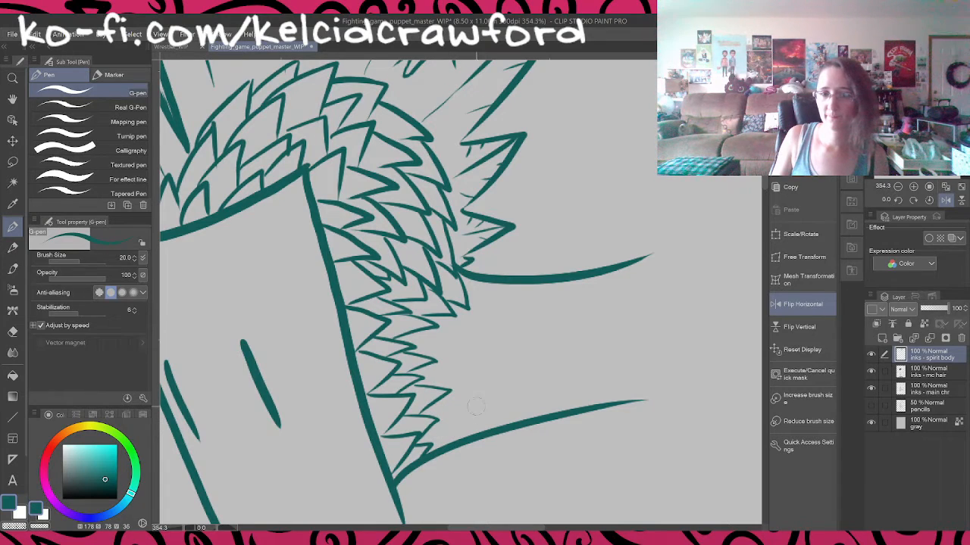
Step: Fill out the outer edge of the neck feathers with another layer of small overlapping points between the two neck lines
mouse_move(425, 344)
left_mouse_down()
mouse_move(451, 342)
mouse_move(428, 366)
mouse_move(460, 371)
mouse_move(429, 387)
left_mouse_up()
mouse_move(440, 345)
left_mouse_down()
mouse_move(472, 355)
mouse_move(443, 370)
left_mouse_up()
left_click_drag(441, 334, 427, 321)
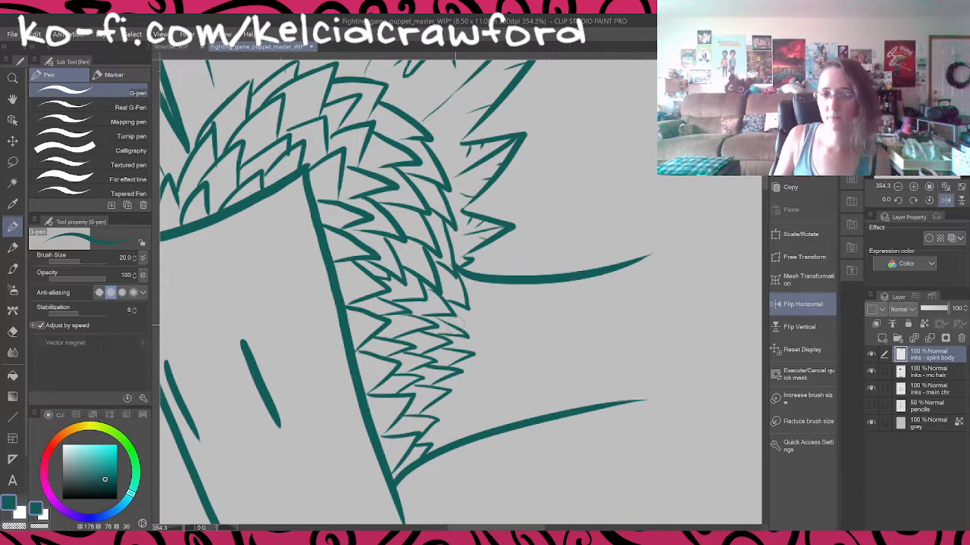
Step: Make the pencils layer visible again to show the sketch of the creature's shoulder and arm
scroll(535, 310, "down", 3)
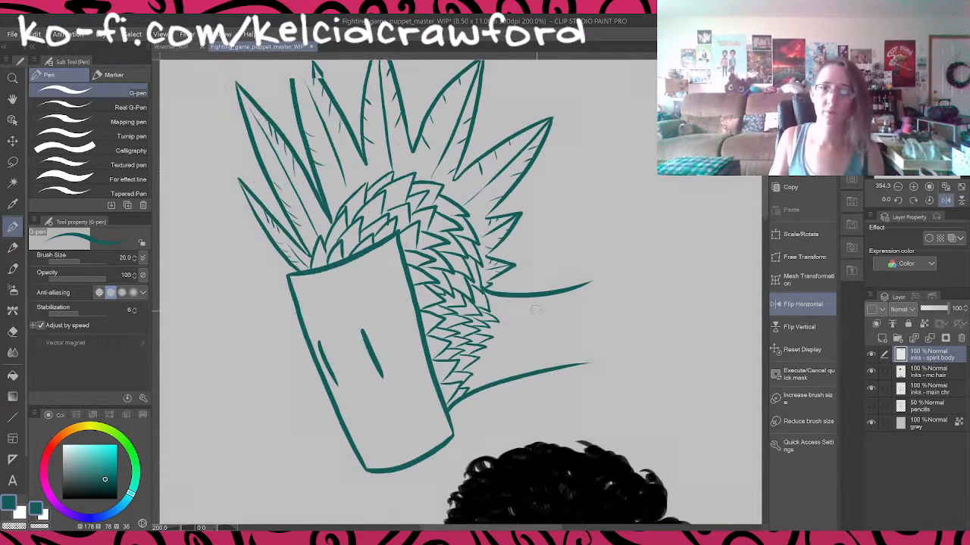
scroll(535, 310, "down", 1)
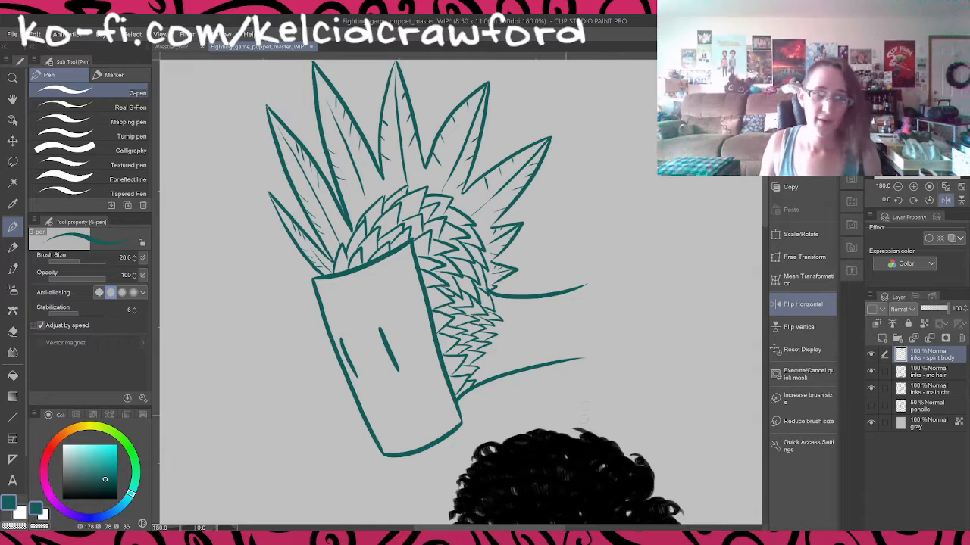
left_click_drag(667, 336, 604, 325)
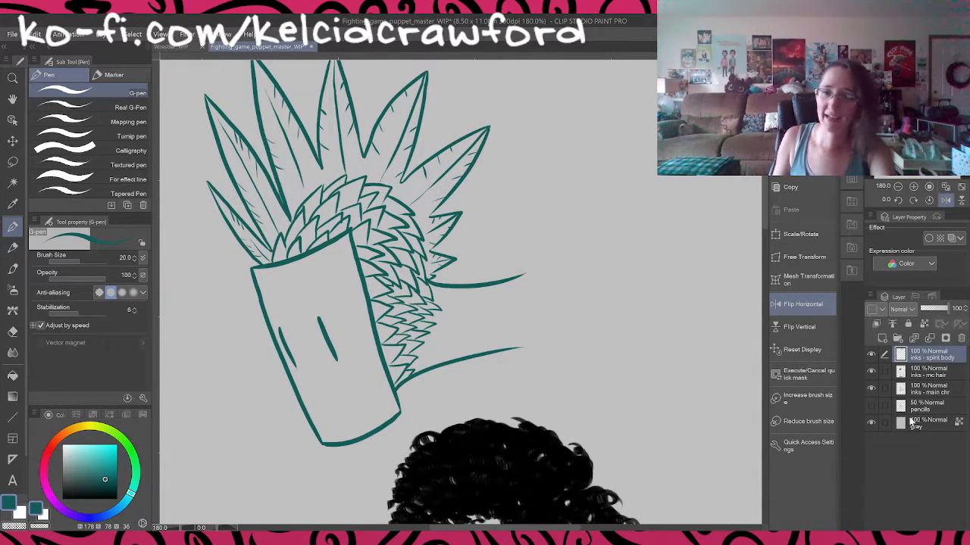
left_click(871, 407)
left_click_drag(595, 333, 461, 286)
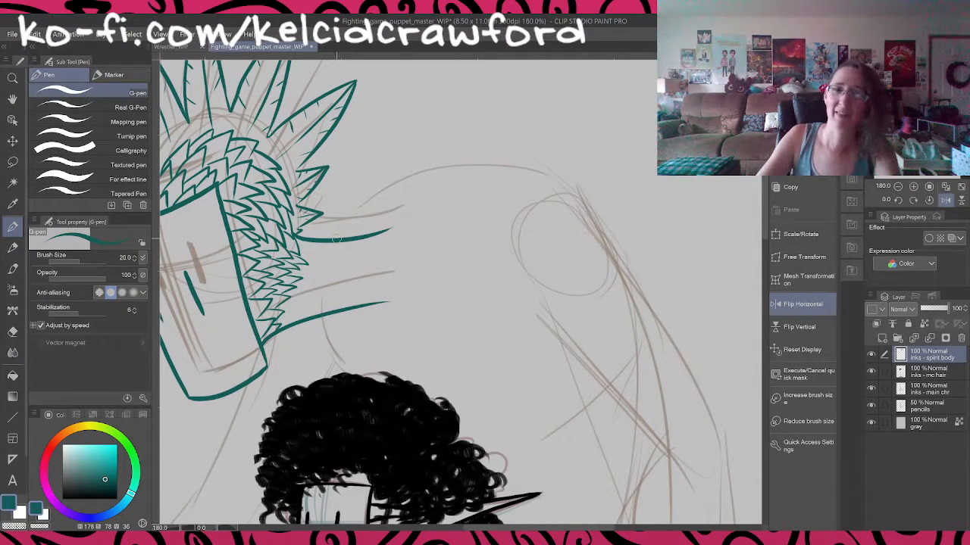
Step: Try inking the shoulder and chest lines, undo them, and turn off the horizontal flip of the canvas view
mouse_move(320, 241)
left_mouse_down()
mouse_move(326, 228)
mouse_move(395, 199)
mouse_move(458, 184)
mouse_move(532, 202)
left_mouse_up()
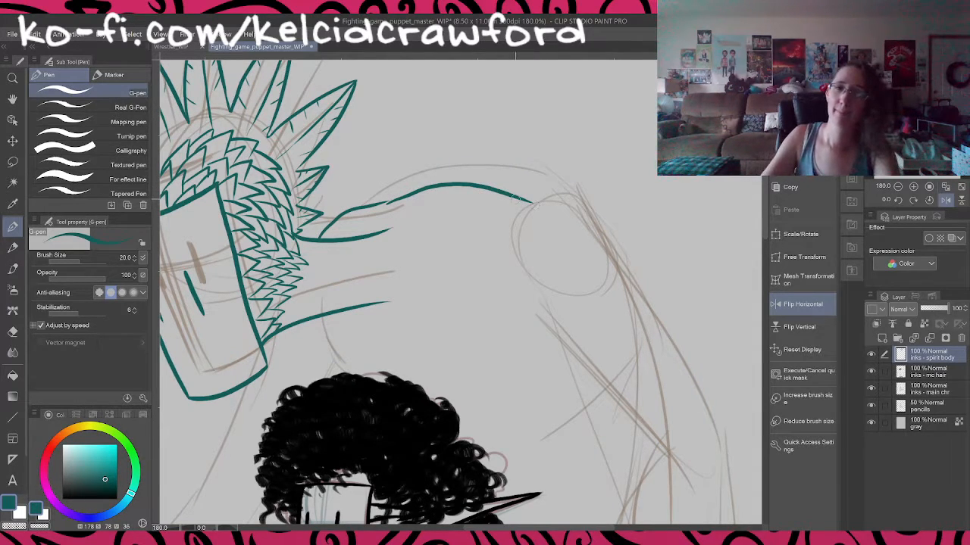
mouse_move(336, 329)
left_mouse_down()
mouse_move(411, 322)
mouse_move(481, 261)
left_mouse_up()
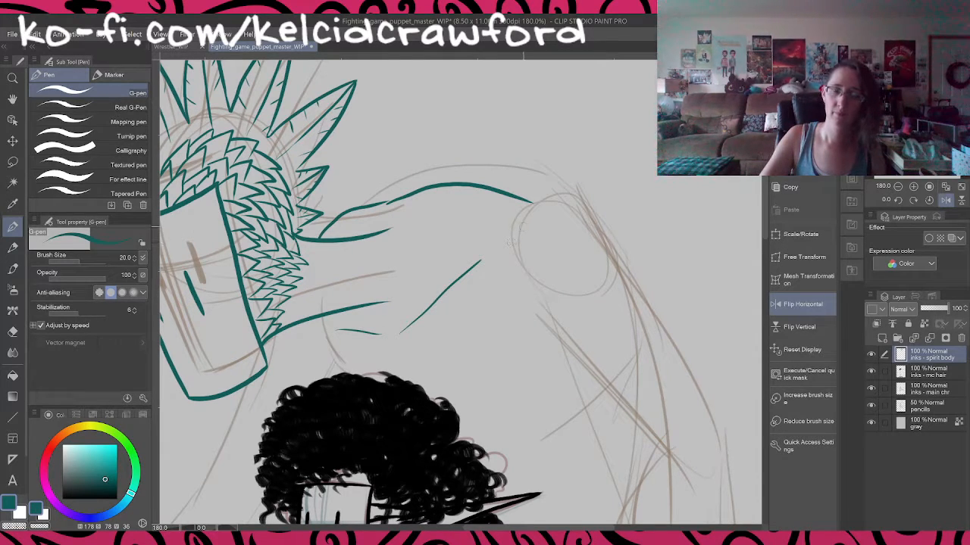
left_click(944, 200)
key("ctrl+z")
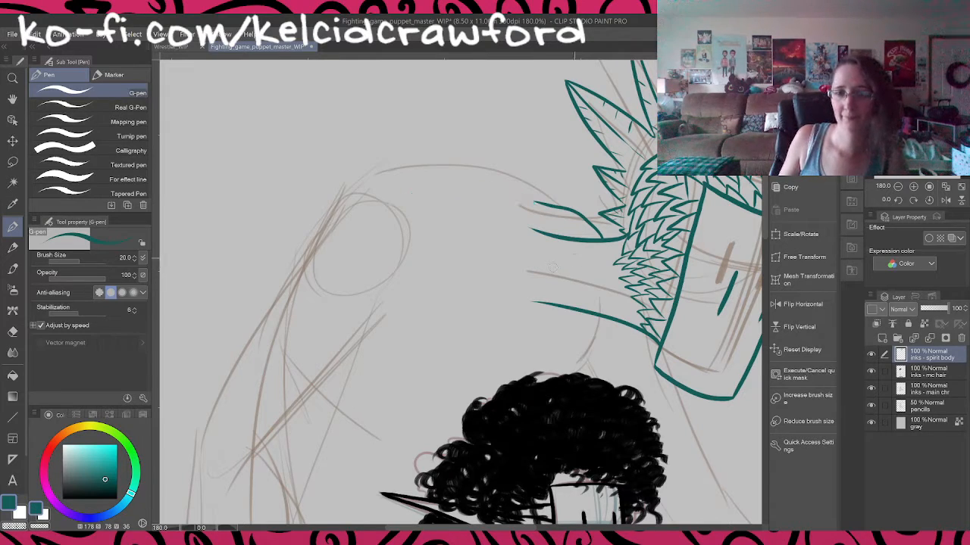
key("ctrl+z")
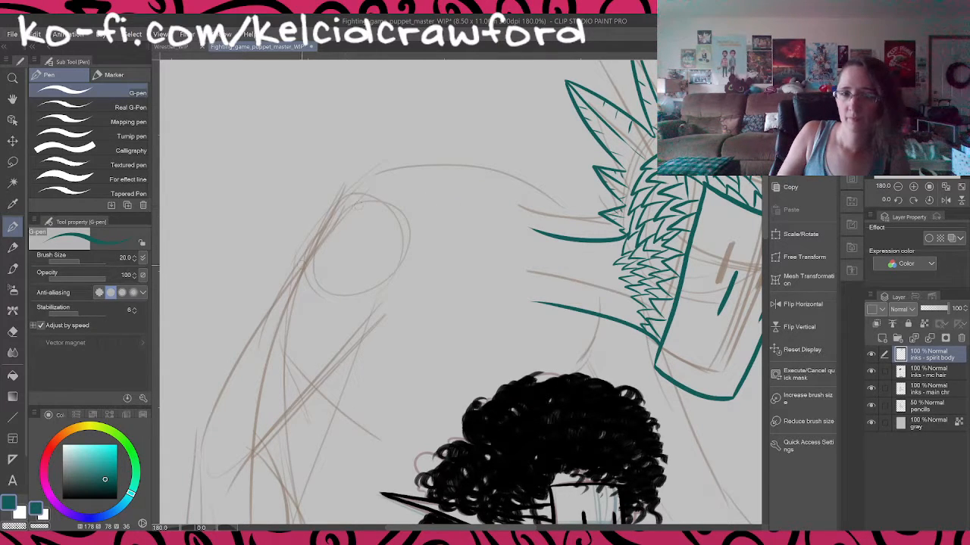
Step: Ink the shoulder contour from the neck to the upper arm, the collarbone line and the chest curves below it
mouse_move(290, 274)
left_mouse_down()
mouse_move(321, 233)
mouse_move(425, 199)
mouse_move(457, 198)
mouse_move(521, 222)
mouse_move(522, 211)
mouse_move(554, 217)
mouse_move(596, 241)
left_mouse_up()
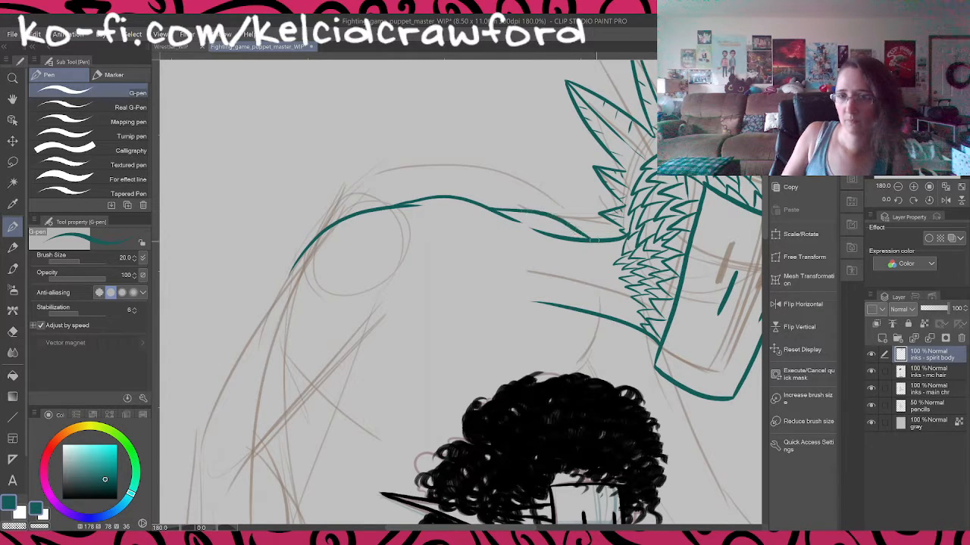
left_click_drag(425, 233, 535, 340)
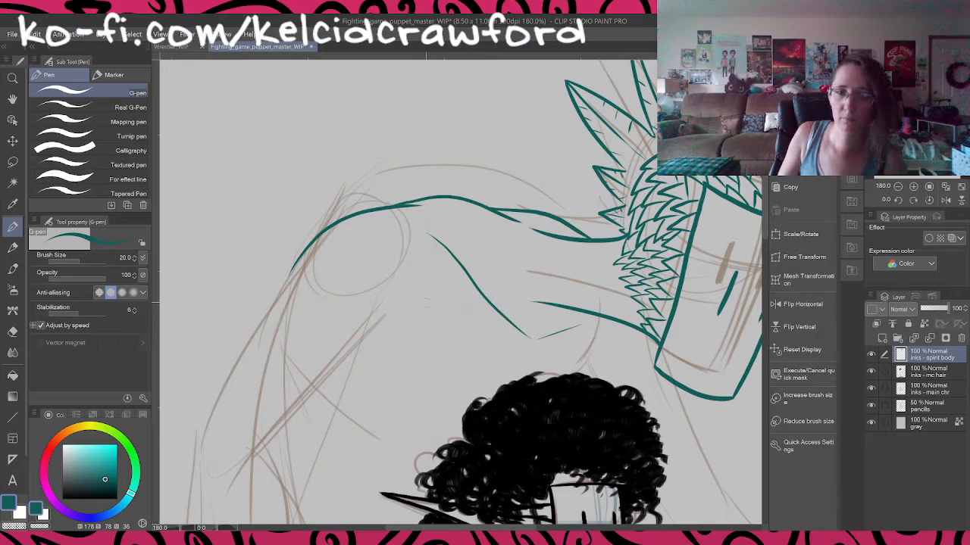
left_click_drag(382, 326, 424, 299)
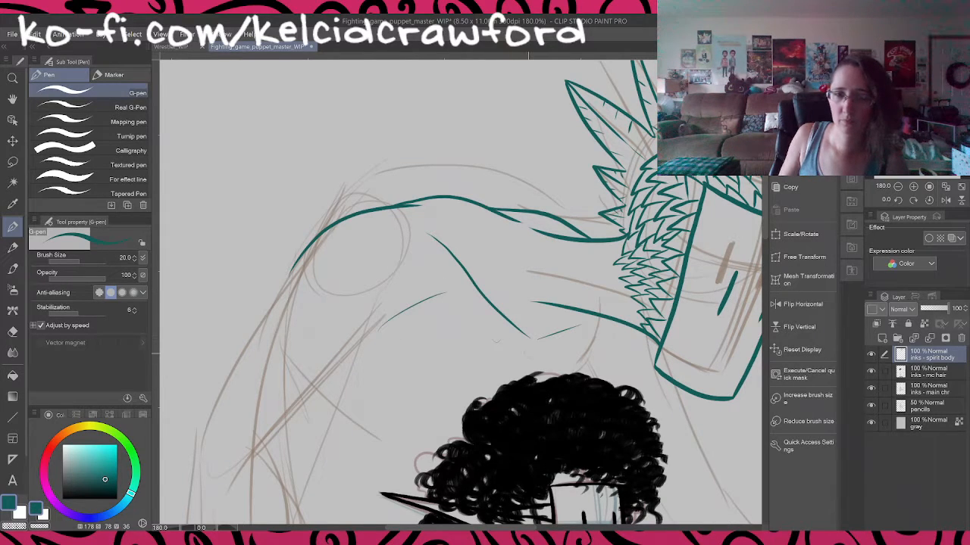
mouse_move(375, 340)
left_mouse_down()
mouse_move(377, 397)
mouse_move(434, 419)
left_mouse_up()
Step: Ink a short armpit crease and the inner contour of the upper arm down to the elbow
mouse_move(403, 301)
left_mouse_down()
mouse_move(339, 328)
mouse_move(362, 331)
mouse_move(219, 504)
left_mouse_up()
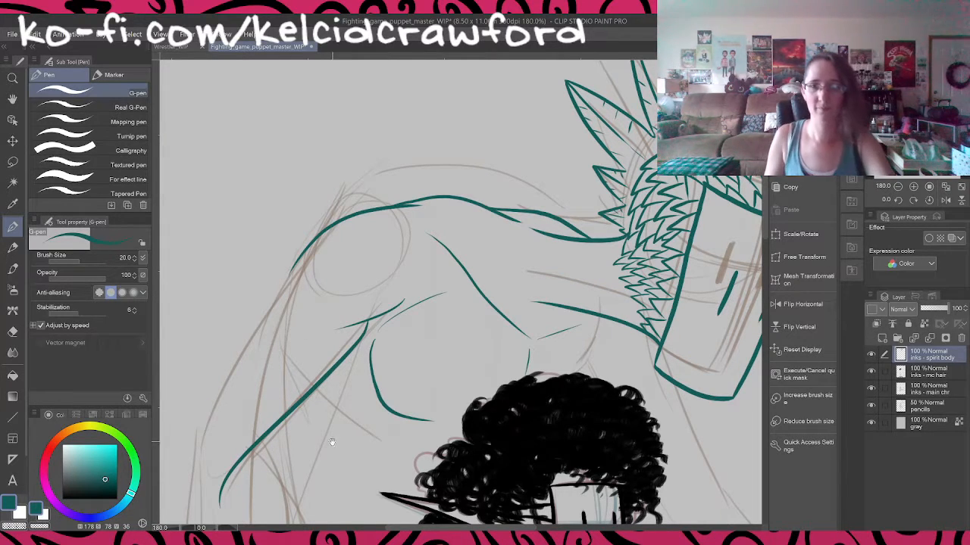
left_click_drag(324, 371, 465, 252)
scroll(480, 263, "down", 3)
key("ctrl+z")
scroll(499, 234, "up", 4)
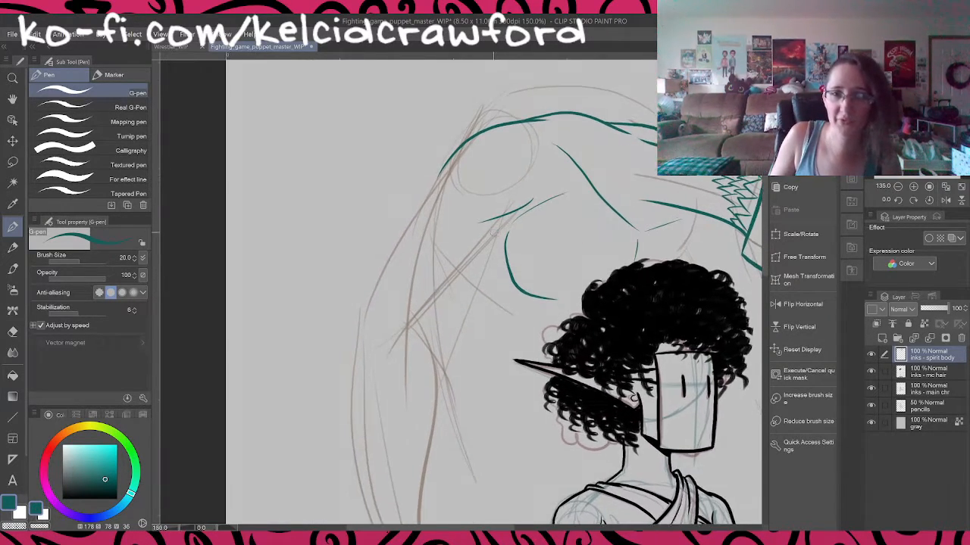
left_click_drag(523, 206, 354, 386)
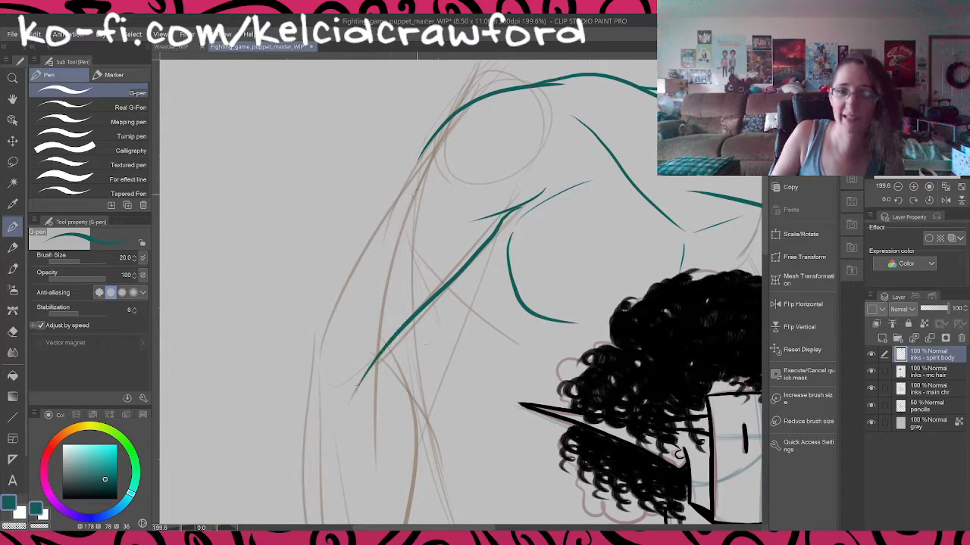
Step: Ink the outer contour of the upper arm with a short muscle mark, and add the outer elbow line and inner crease
mouse_move(426, 139)
left_mouse_down()
mouse_move(390, 200)
mouse_move(360, 283)
left_mouse_up()
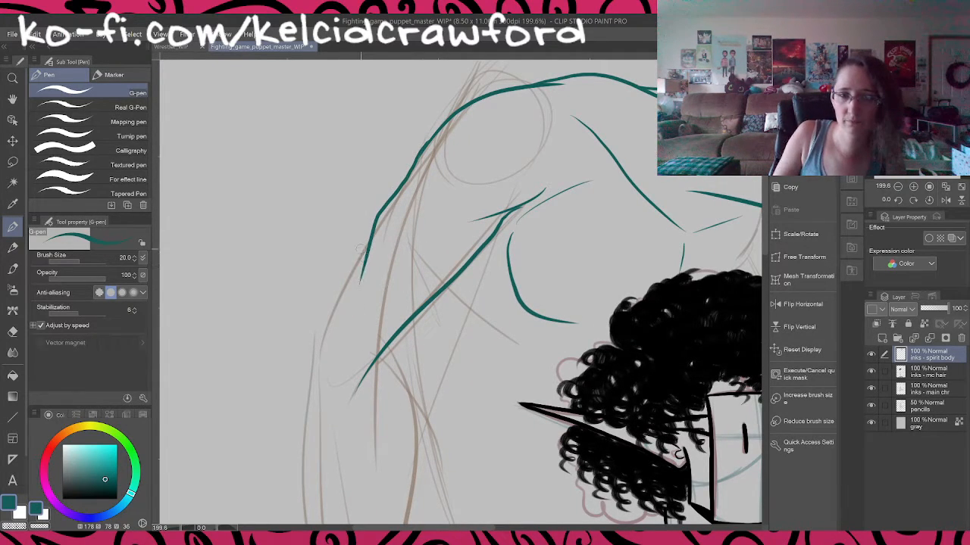
key("ctrl+z")
mouse_move(417, 161)
left_mouse_down()
mouse_move(359, 260)
mouse_move(315, 353)
left_mouse_up()
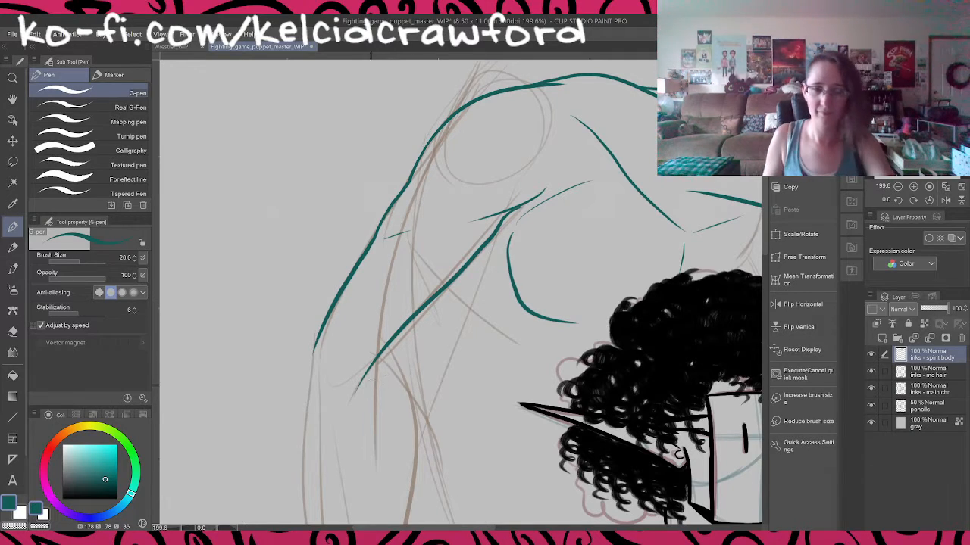
left_click_drag(391, 420, 413, 281)
mouse_move(337, 205)
left_mouse_down()
mouse_move(335, 238)
mouse_move(360, 303)
left_mouse_up()
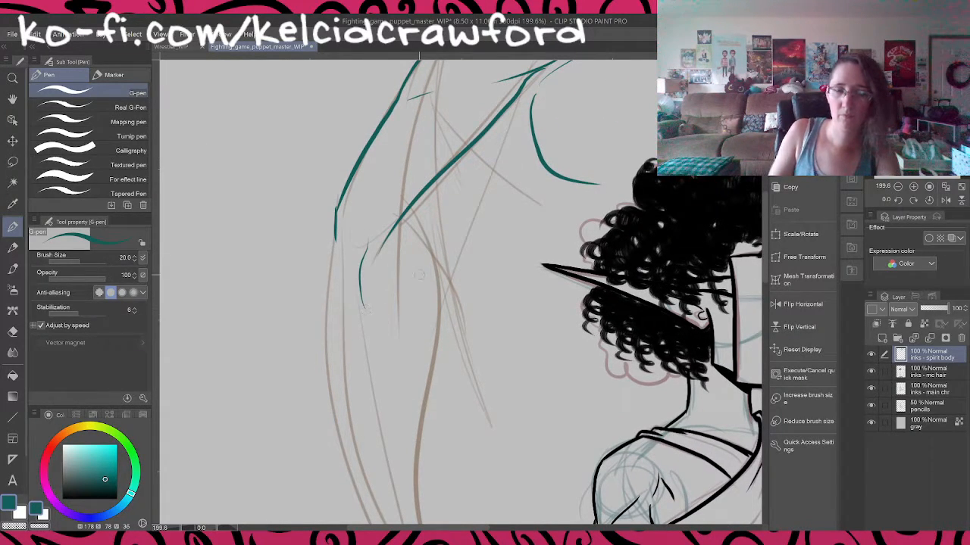
Step: Trim the end of the inner upper-arm line at the elbow and ink both forearm contours down to the wrist
mouse_move(377, 264)
left_mouse_down()
mouse_move(413, 199)
mouse_move(380, 253)
left_mouse_up()
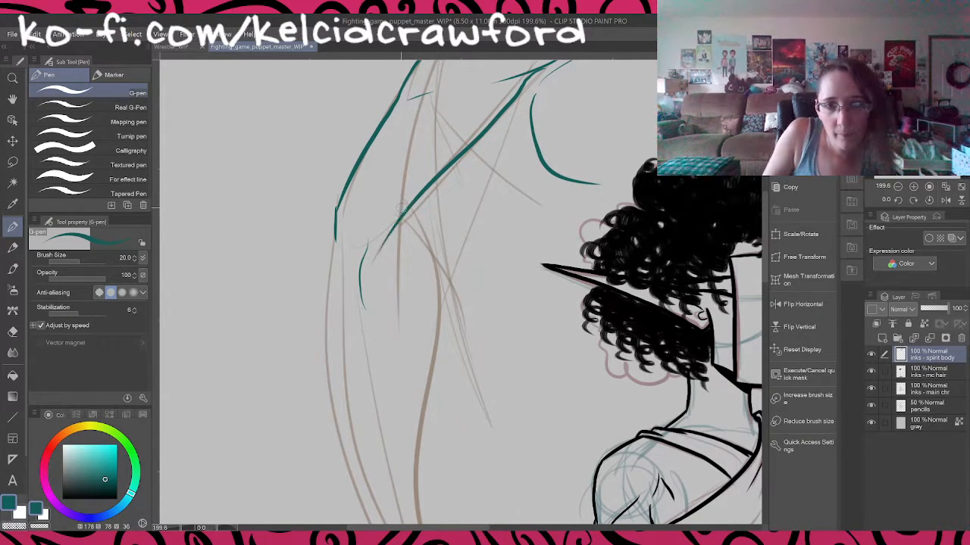
left_click_drag(400, 203, 380, 265)
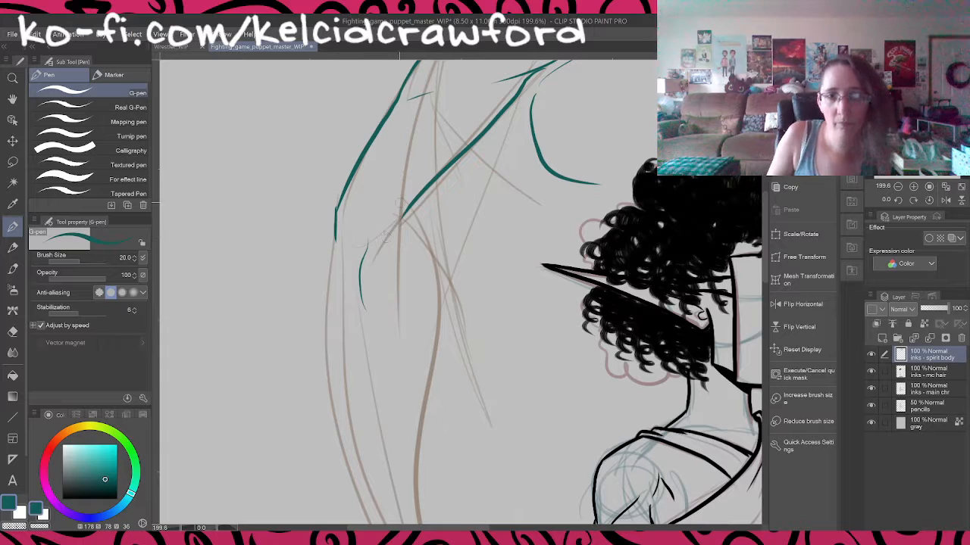
mouse_move(408, 204)
left_mouse_down()
mouse_move(422, 250)
mouse_move(429, 366)
mouse_move(412, 504)
left_mouse_up()
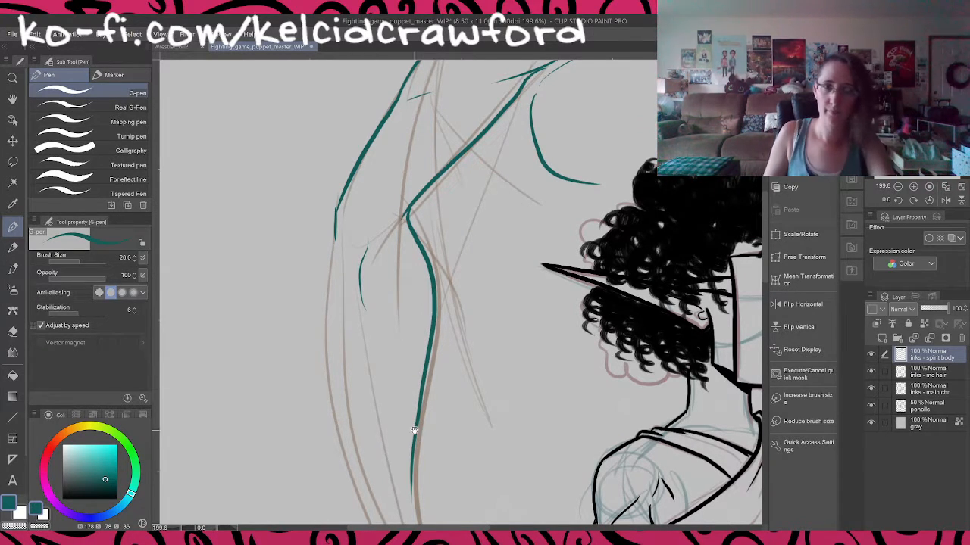
left_click_drag(413, 432, 410, 270)
left_click_drag(414, 327, 428, 428)
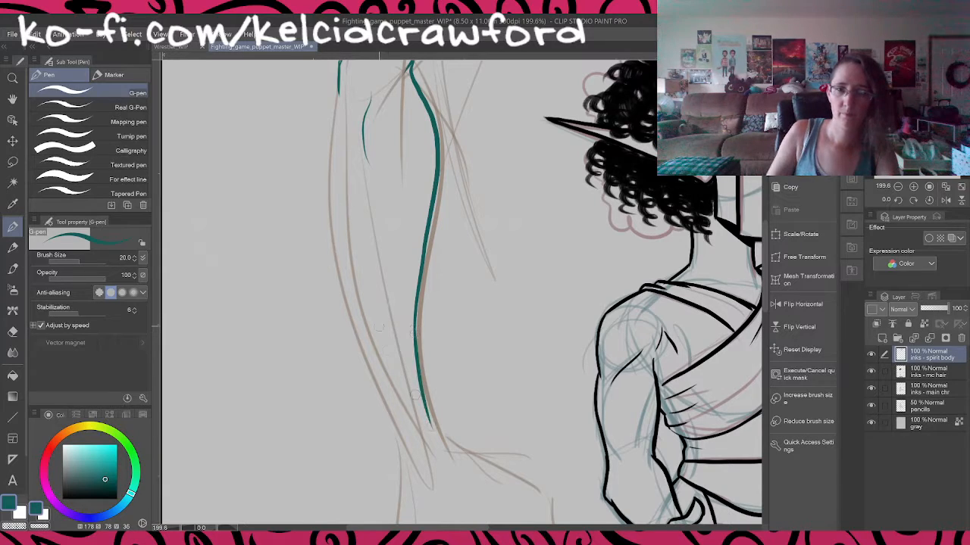
mouse_move(338, 67)
left_mouse_down()
mouse_move(327, 213)
mouse_move(391, 480)
left_mouse_up()
Step: Ink the hand's outer edge from the wrist toward the knuckles and the opposite edge from the wrist to the thumb base
left_click_drag(471, 390, 449, 183)
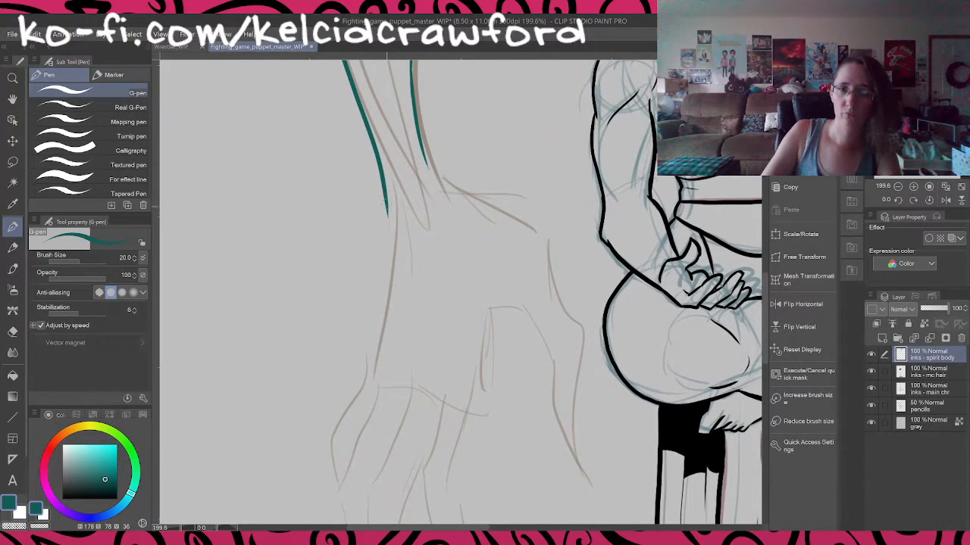
left_click_drag(386, 215, 362, 371)
mouse_move(425, 154)
left_mouse_down()
mouse_move(537, 231)
mouse_move(493, 285)
mouse_move(467, 265)
left_mouse_up()
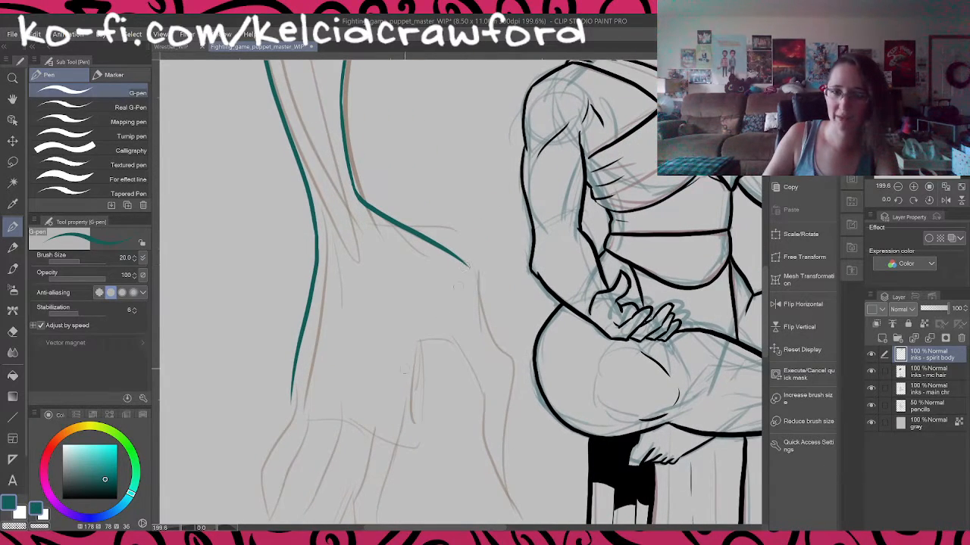
Step: Ink the arched gap between the palm and thumb, and both contours of the long pointed thumb
mouse_move(403, 421)
left_mouse_down()
mouse_move(426, 335)
mouse_move(474, 354)
left_mouse_up()
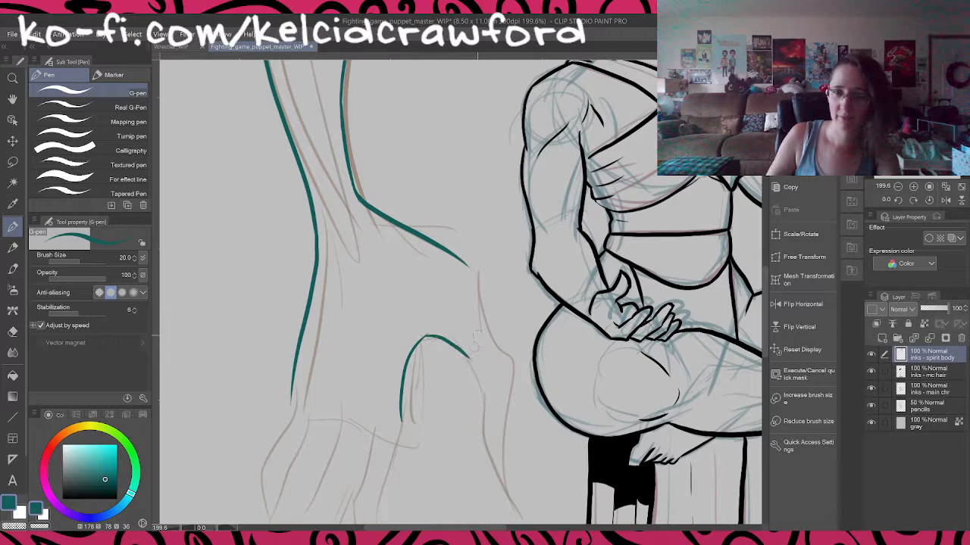
mouse_move(467, 263)
left_mouse_down()
mouse_move(512, 356)
mouse_move(503, 303)
mouse_move(489, 281)
mouse_move(497, 289)
mouse_move(500, 437)
left_mouse_up()
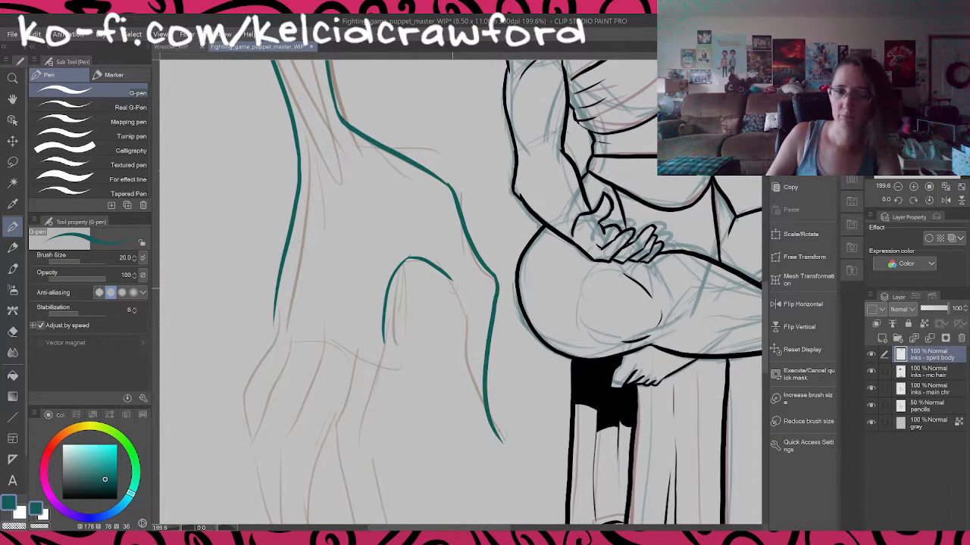
mouse_move(453, 279)
left_mouse_down()
mouse_move(467, 376)
mouse_move(509, 448)
left_mouse_up()
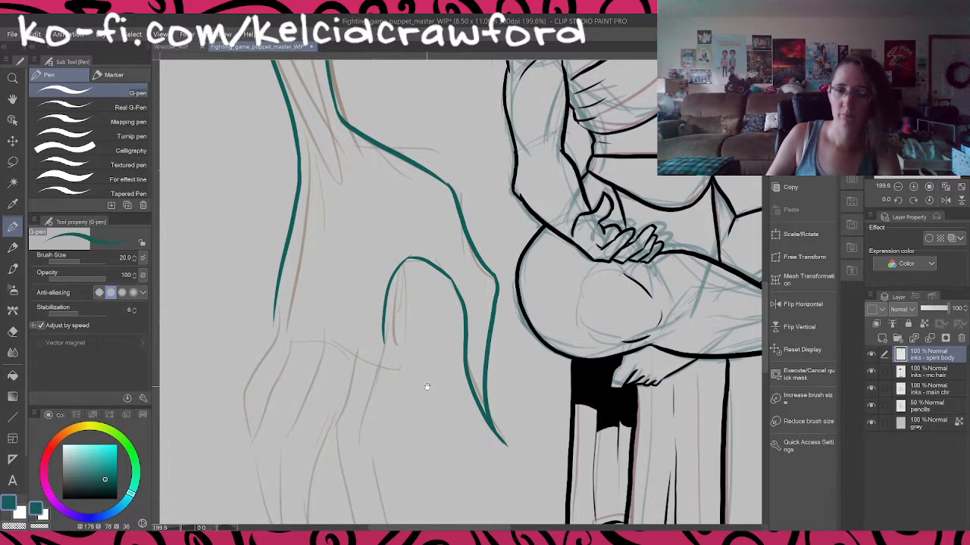
Step: Ink both contours of the two long clawed fingers nearest the thumb, tapering each to a pointed tip
left_click_drag(427, 386, 507, 290)
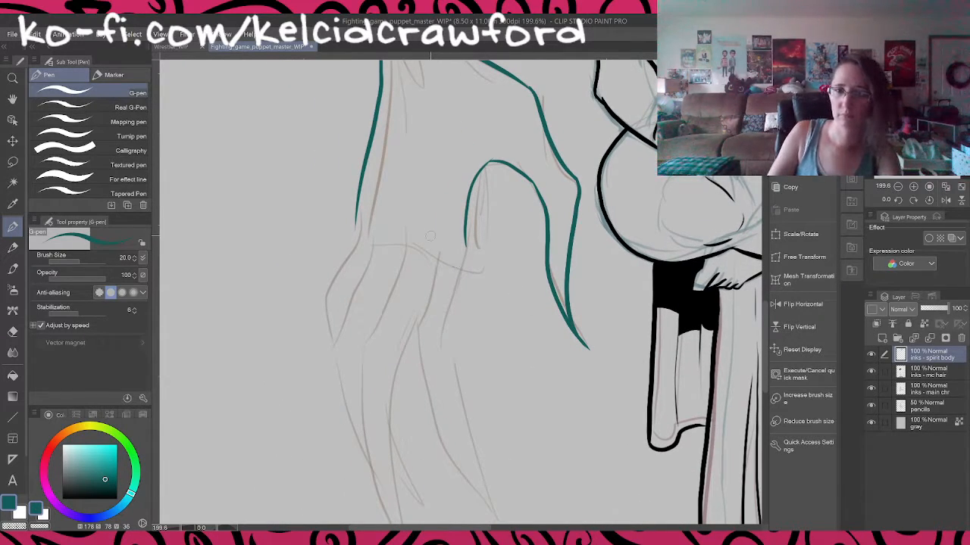
mouse_move(430, 236)
left_mouse_down()
mouse_move(415, 325)
mouse_move(458, 472)
left_mouse_up()
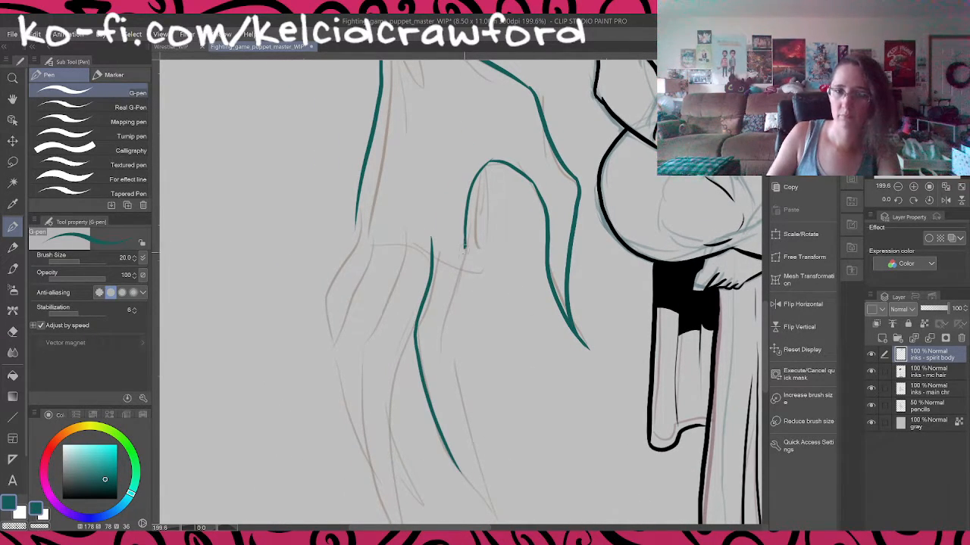
mouse_move(464, 246)
left_mouse_down()
mouse_move(446, 343)
mouse_move(459, 419)
mouse_move(498, 504)
left_mouse_up()
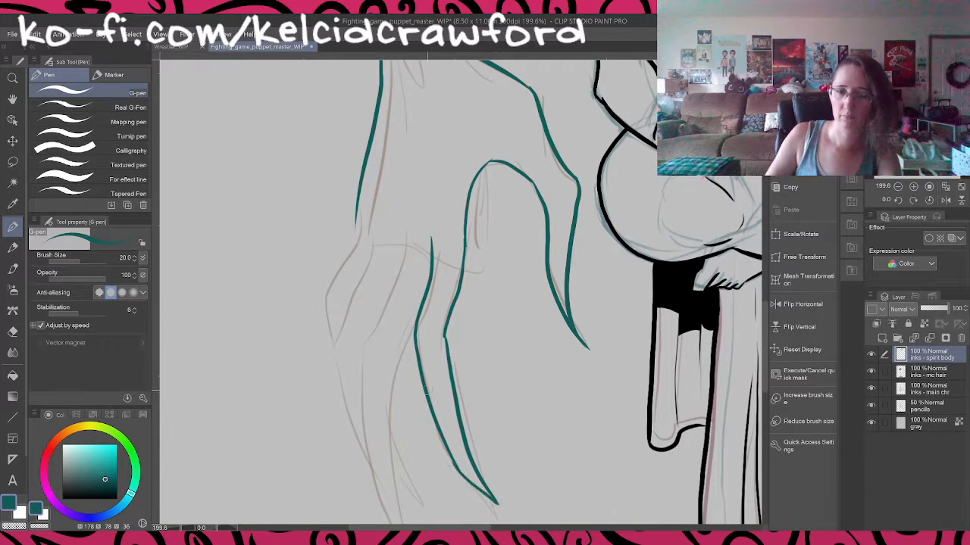
mouse_move(428, 254)
left_mouse_down()
mouse_move(441, 228)
mouse_move(412, 281)
mouse_move(410, 343)
mouse_move(485, 482)
mouse_move(463, 404)
mouse_move(460, 263)
mouse_move(441, 309)
mouse_move(442, 380)
mouse_move(482, 477)
left_mouse_up()
key("ctrl+z")
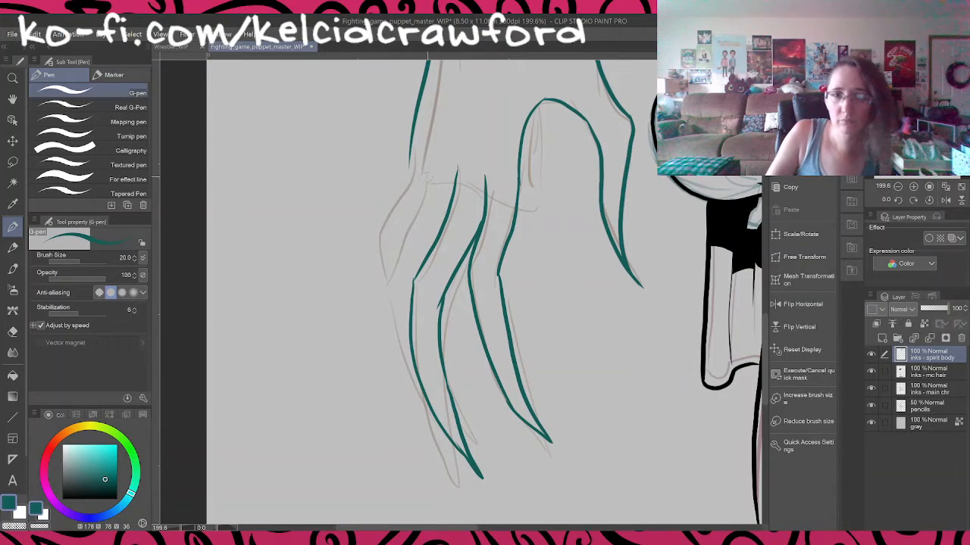
Step: Ink the outer contour of the third finger and both edges of the outermost finger to finish the clawed hand
mouse_move(428, 176)
left_mouse_down()
mouse_move(387, 298)
mouse_move(401, 400)
mouse_move(441, 456)
left_mouse_up()
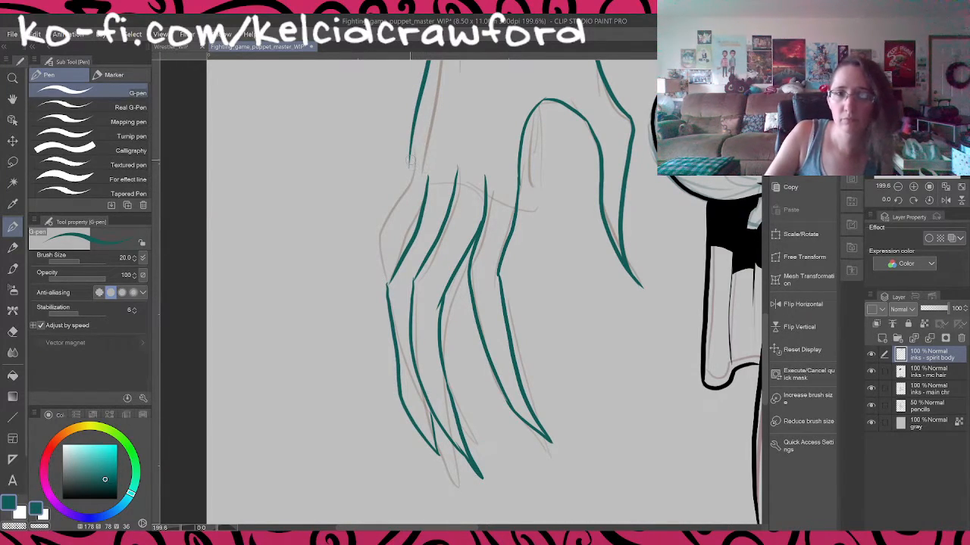
mouse_move(410, 161)
left_mouse_down()
mouse_move(378, 255)
mouse_move(364, 375)
left_mouse_up()
left_click_drag(388, 312, 365, 360)
Step: Ink the short chest curve running behind the seated character's hair, and move the inks - spirit body layer below inks - main chr
scroll(388, 317, "down", 2)
scroll(388, 317, "down", 5)
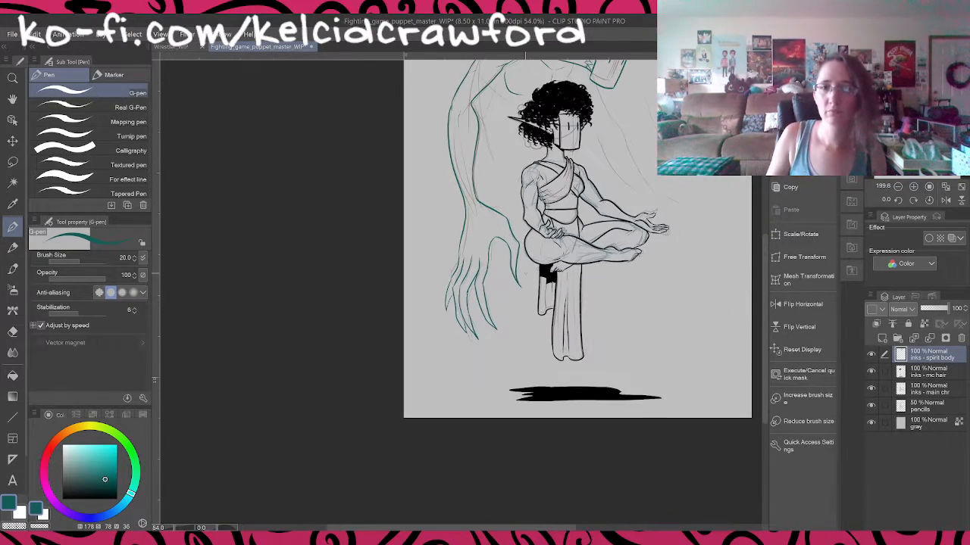
left_click_drag(656, 212, 561, 307)
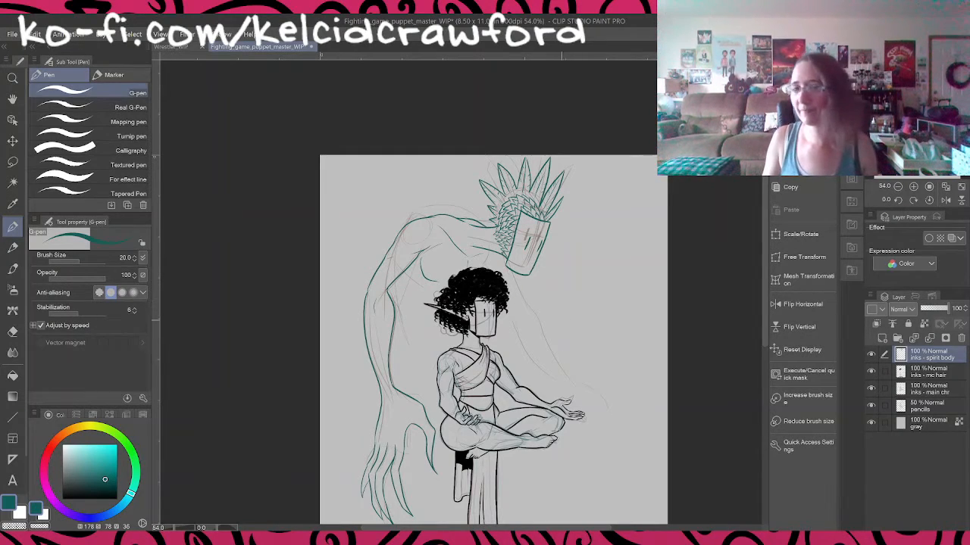
scroll(527, 264, "up", 6)
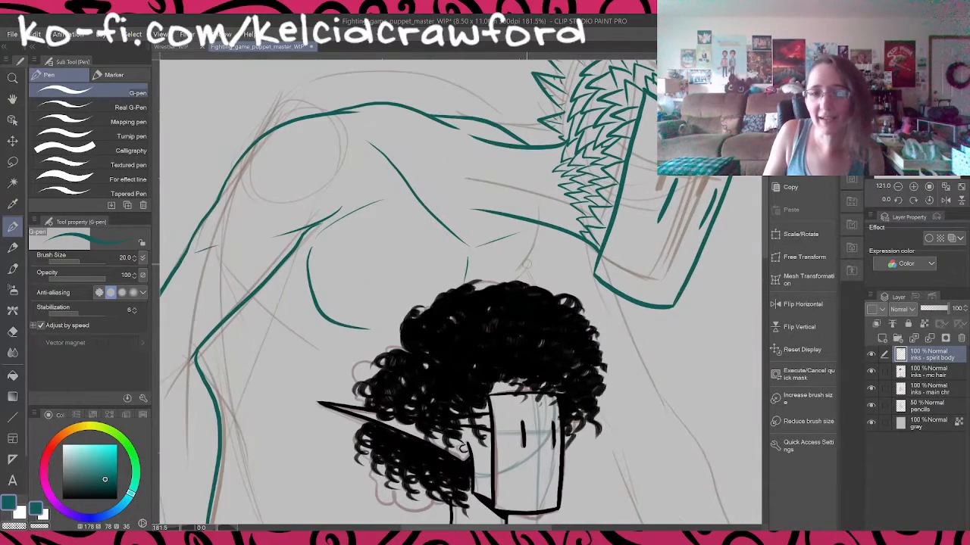
scroll(527, 263, "up", 1)
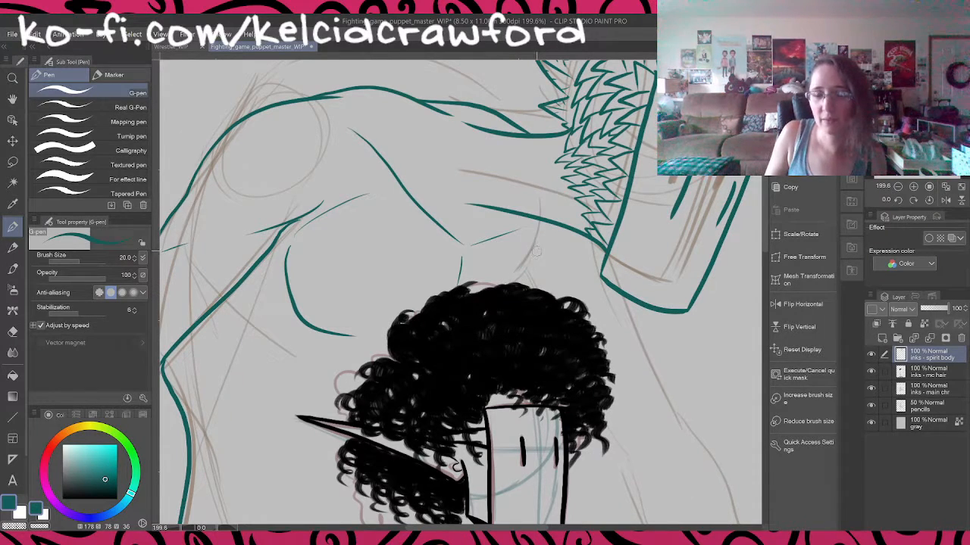
left_click_drag(534, 238, 489, 306)
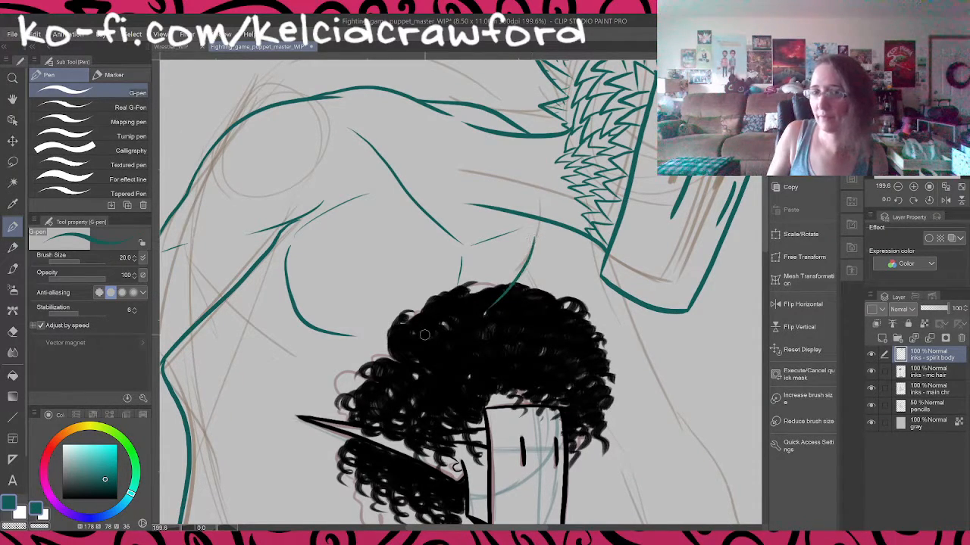
left_click_drag(954, 358, 955, 405)
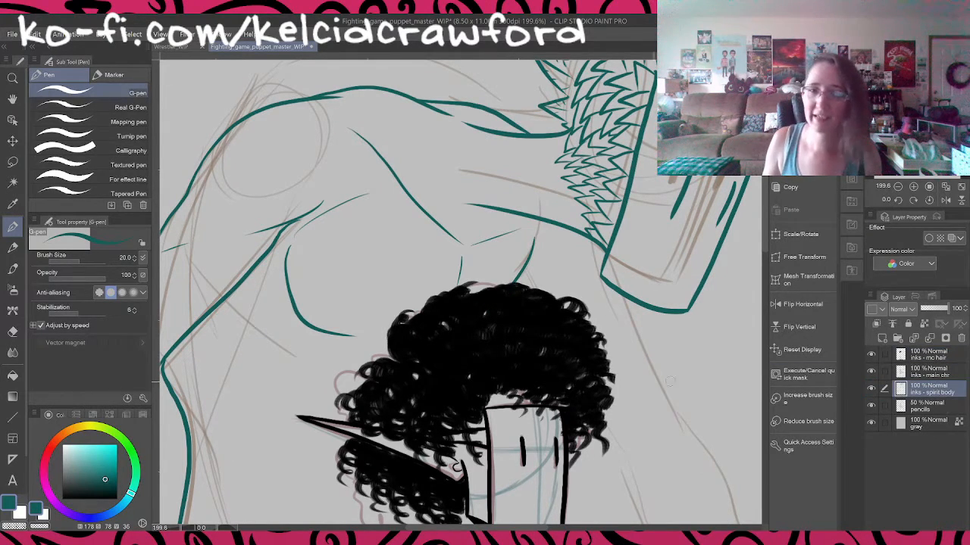
Step: Ink the side of the spirit's torso beside the finished arm, curving from the armpit into the waist and toward the hip
scroll(470, 356, "down", 5)
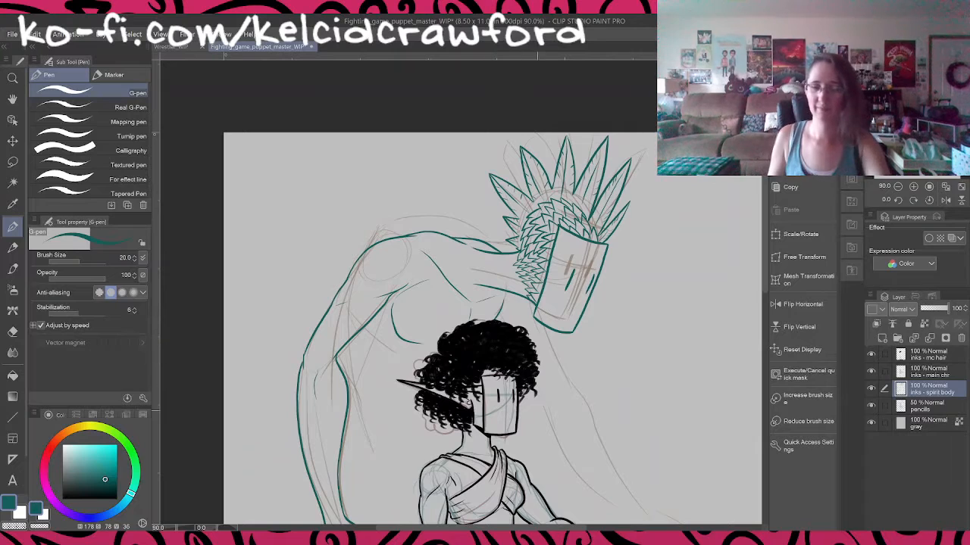
left_click_drag(549, 391, 584, 285)
left_click_drag(518, 270, 534, 264)
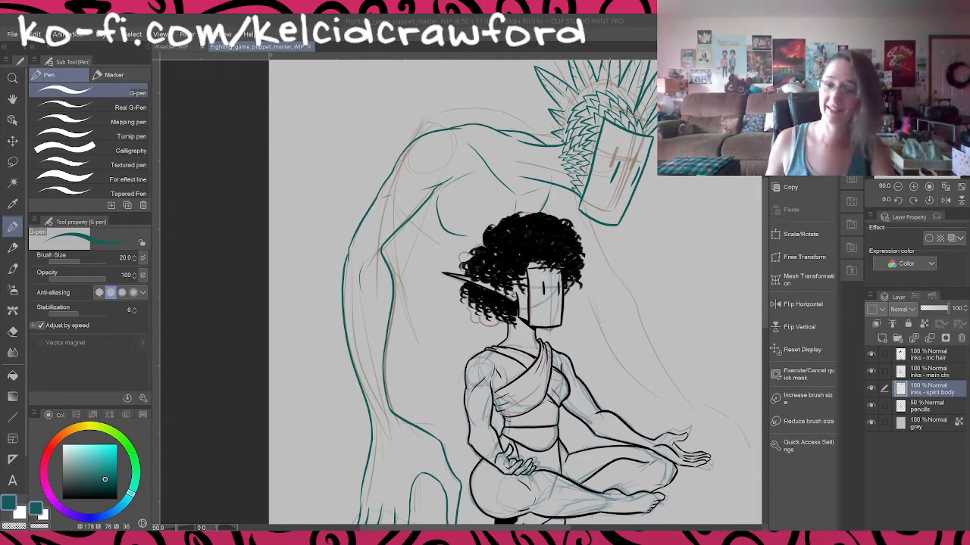
mouse_move(631, 333)
left_mouse_down()
mouse_move(599, 289)
mouse_move(587, 402)
mouse_move(612, 180)
left_mouse_up()
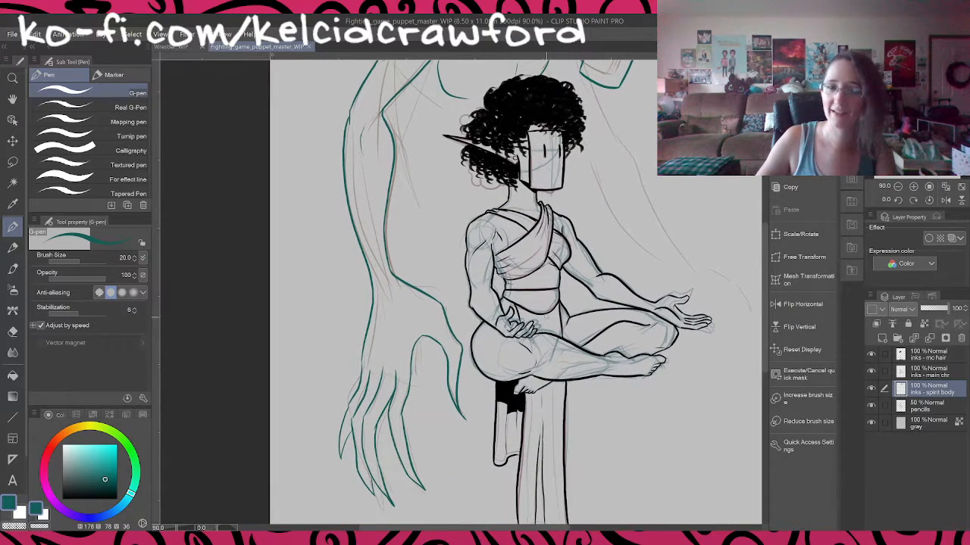
left_click_drag(430, 384, 348, 434)
left_click_drag(506, 318, 526, 376)
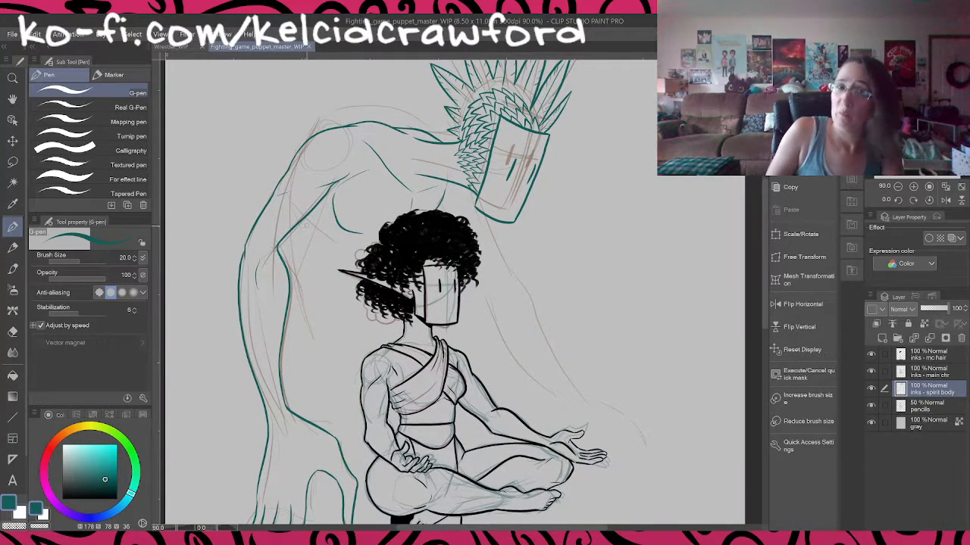
left_click_drag(292, 268, 332, 412)
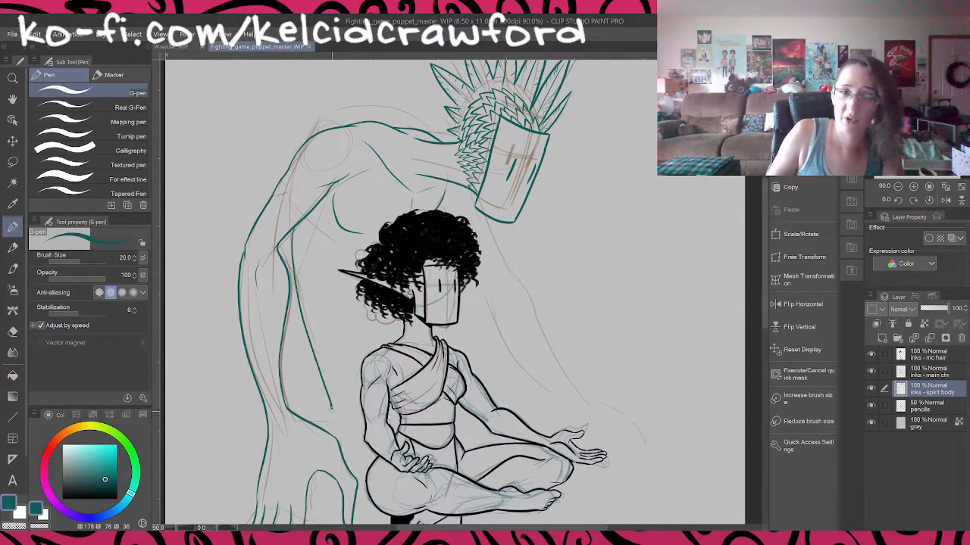
left_click_drag(341, 371, 426, 223)
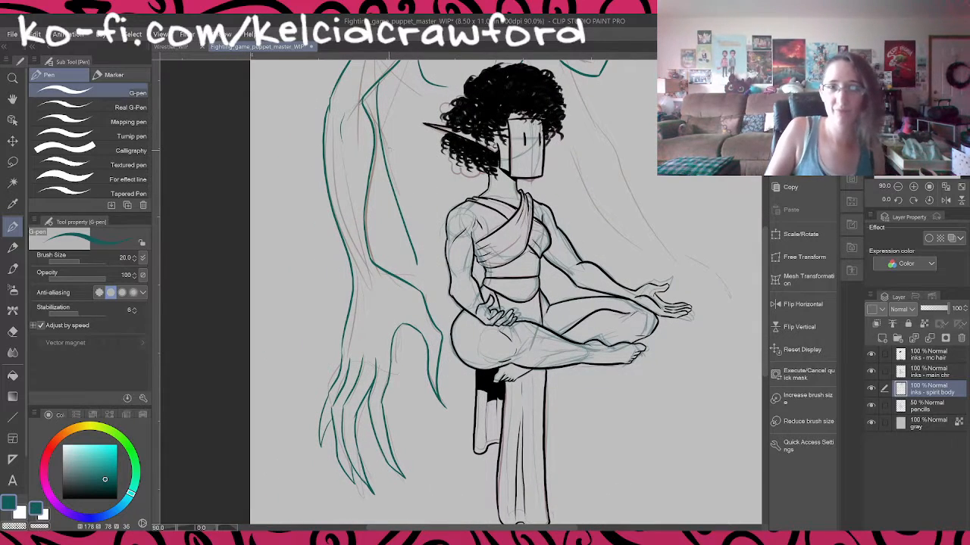
mouse_move(377, 59)
left_mouse_down()
mouse_move(409, 252)
mouse_move(432, 293)
left_mouse_up()
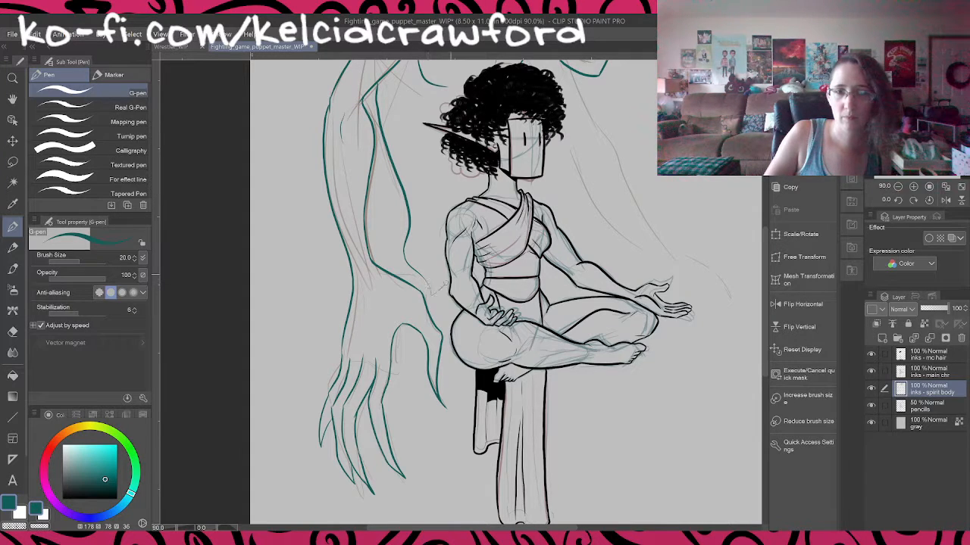
Step: Ink the outer and inner contours of the spirit's other arm, from below the mask down to the wrist
key("ctrl+minus")
key("ctrl+minus")
key("ctrl+minus")
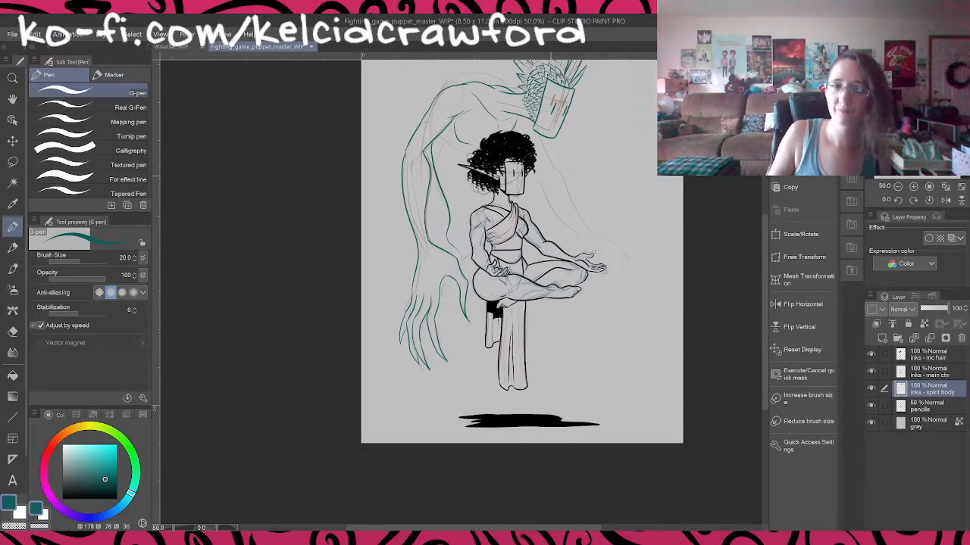
key("ctrl+plus")
scroll(625, 158, "up", 4)
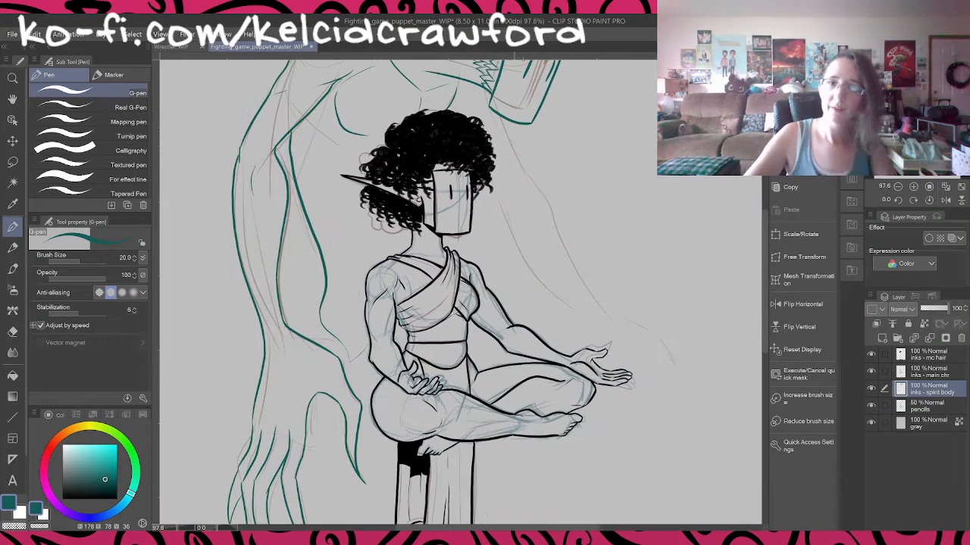
left_click_drag(575, 209, 614, 386)
scroll(537, 249, "up", 3)
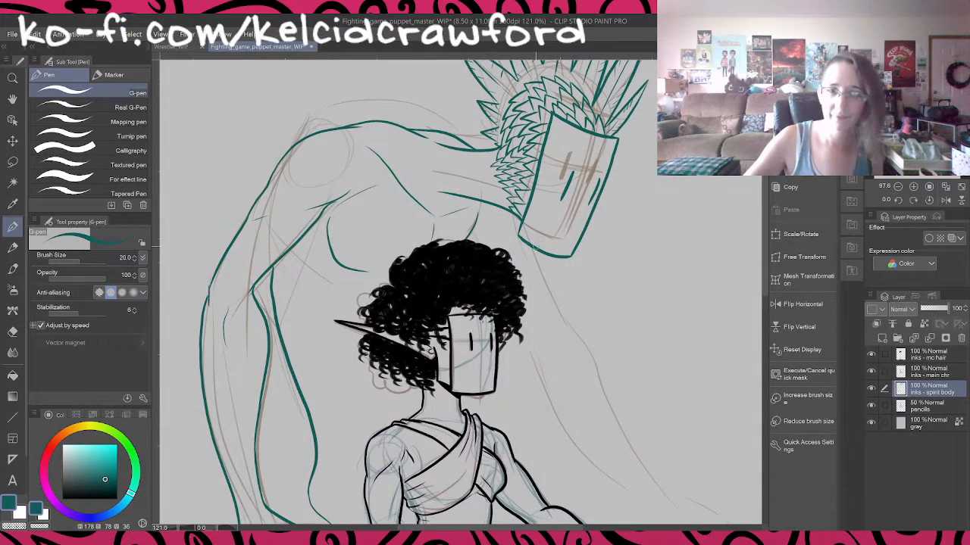
mouse_move(533, 247)
left_mouse_down()
mouse_move(552, 303)
mouse_move(574, 326)
left_mouse_up()
key("ctrl+z")
left_click_drag(536, 252, 574, 331)
left_click_drag(660, 490, 671, 507)
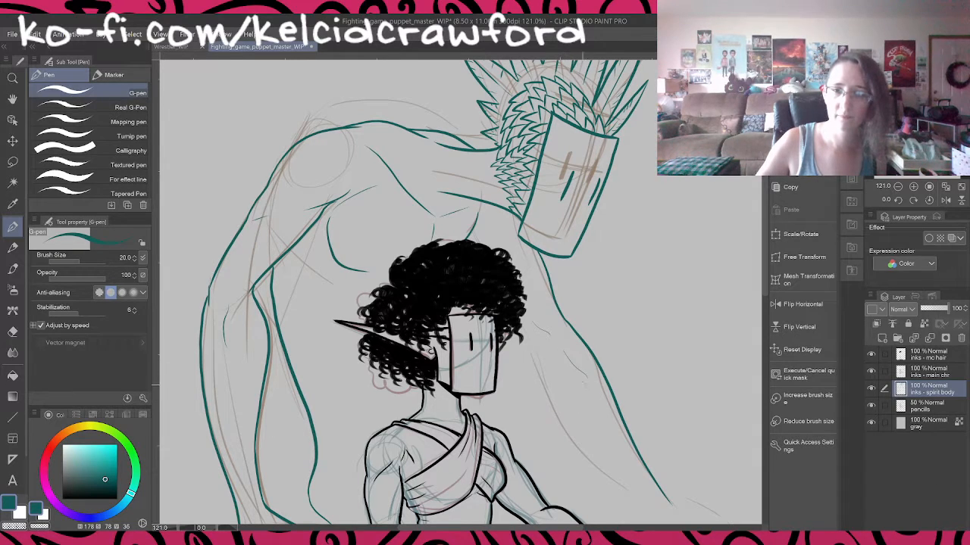
mouse_move(519, 326)
left_mouse_down()
mouse_move(567, 431)
mouse_move(653, 512)
left_mouse_up()
mouse_move(686, 435)
left_mouse_down()
mouse_move(617, 285)
mouse_move(568, 214)
left_mouse_up()
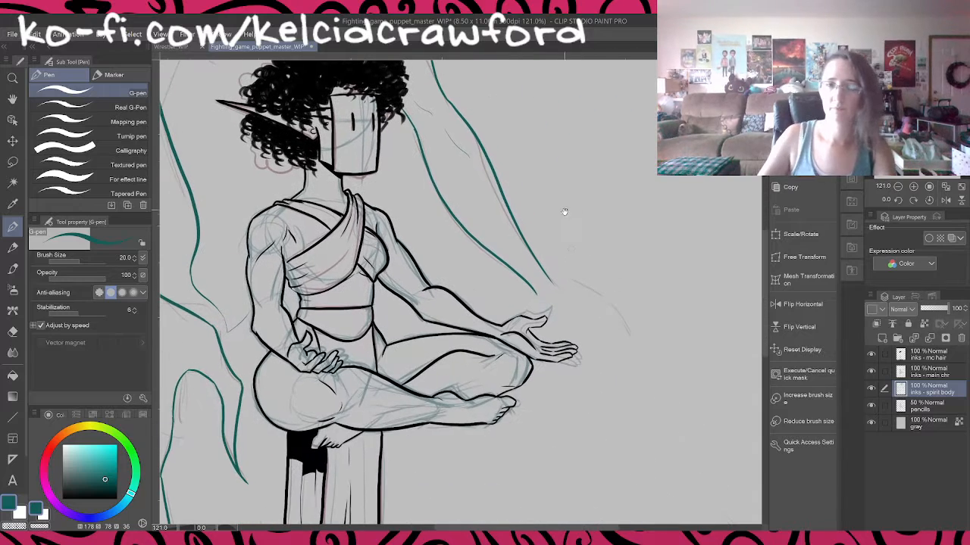
mouse_move(551, 285)
left_mouse_down()
mouse_move(623, 317)
mouse_move(661, 394)
mouse_move(644, 445)
left_mouse_up()
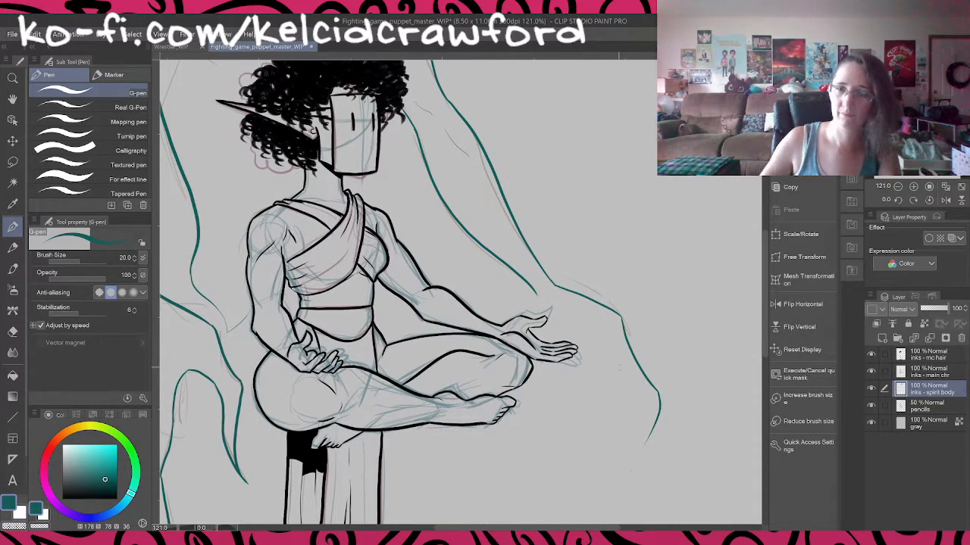
key("ctrl+z")
key("ctrl+z")
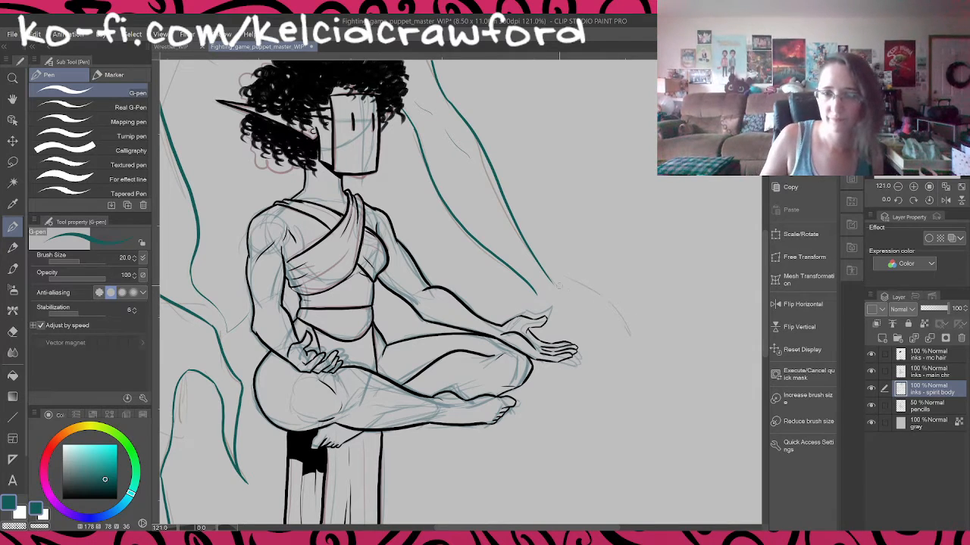
Step: Ink the back of the second hand from the wrist to the knuckle, and both edges of its outermost pointed finger
left_click_drag(550, 284, 603, 295)
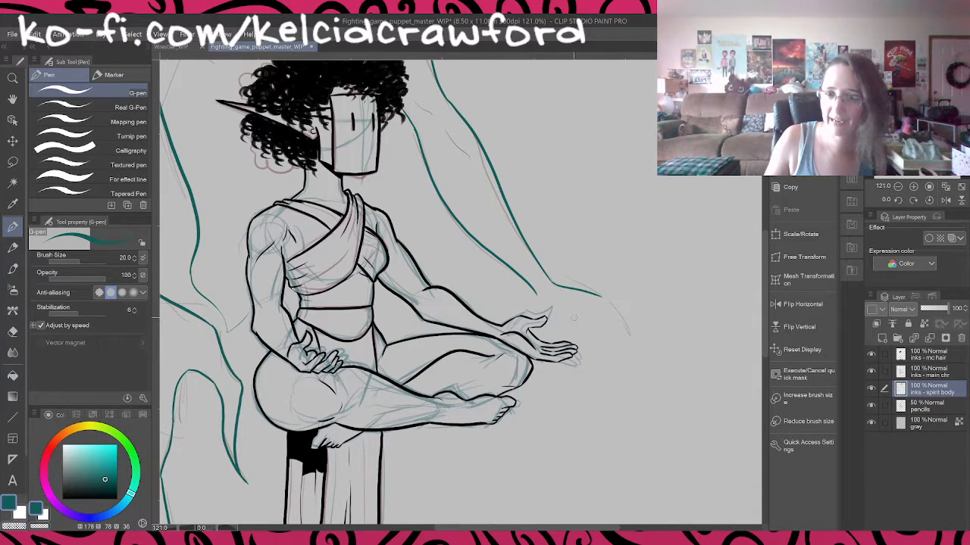
mouse_move(603, 297)
left_mouse_down()
mouse_move(633, 335)
mouse_move(656, 409)
left_mouse_up()
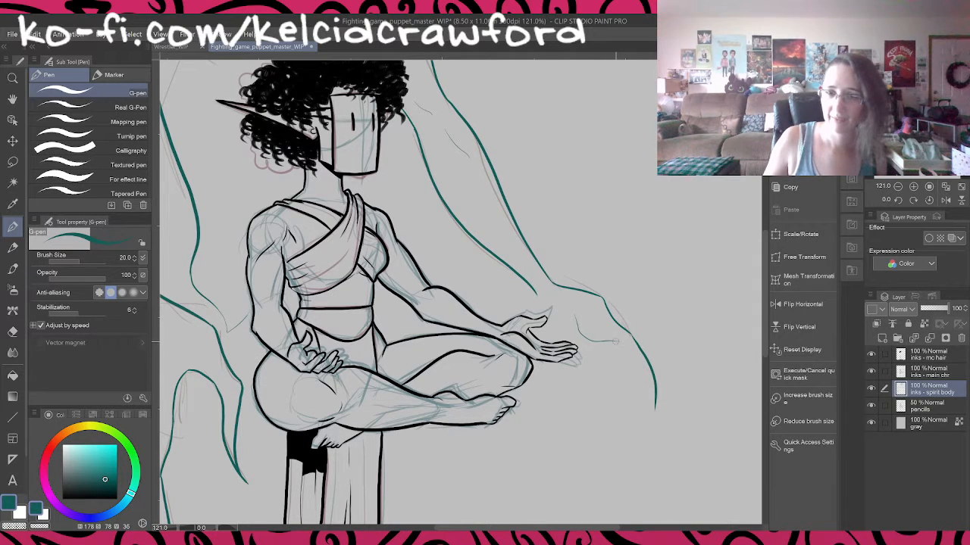
left_click_drag(627, 365, 653, 416)
Step: Ink the outer and inner contours of the second hand's next long finger, meeting at a pointed tip
scroll(652, 379, "down", 4)
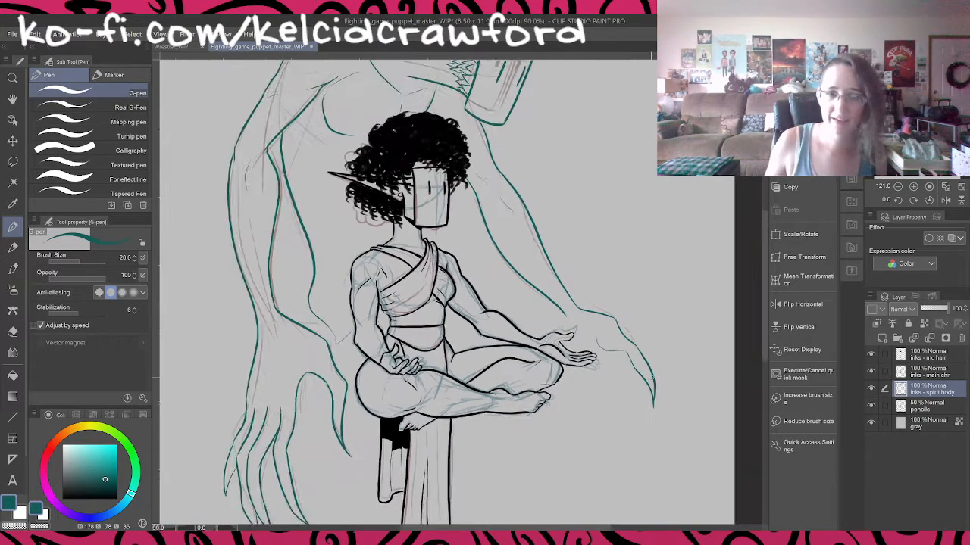
scroll(629, 394, "up", 4)
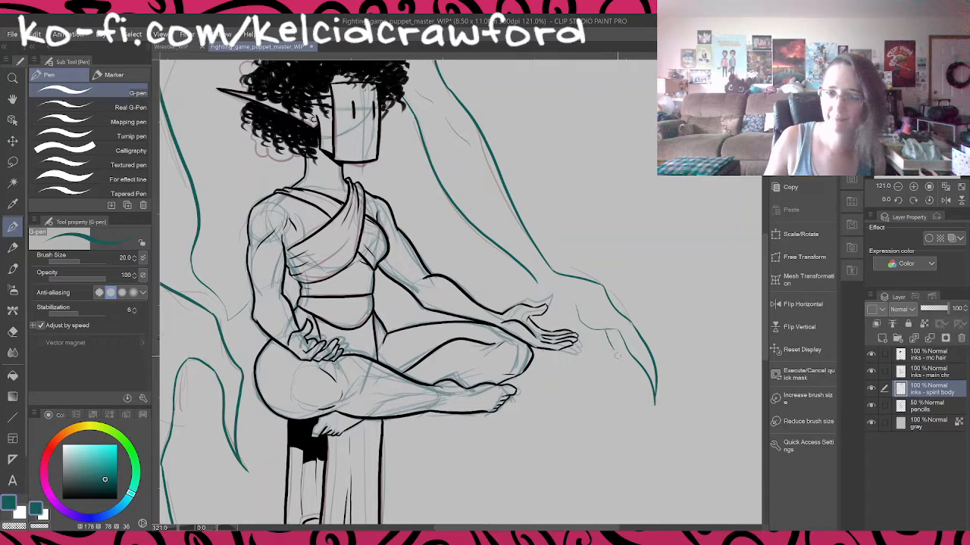
mouse_move(612, 347)
left_mouse_down()
mouse_move(639, 388)
mouse_move(643, 459)
left_mouse_up()
mouse_move(603, 362)
left_mouse_down()
mouse_move(632, 416)
mouse_move(640, 460)
left_mouse_up()
key("ctrl+z")
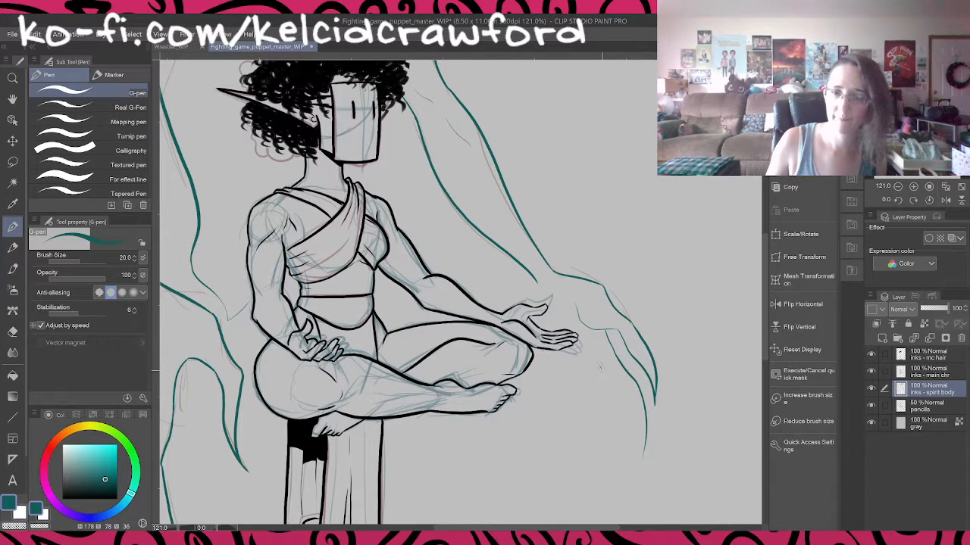
mouse_move(600, 365)
left_mouse_down()
mouse_move(630, 412)
mouse_move(637, 462)
left_mouse_up()
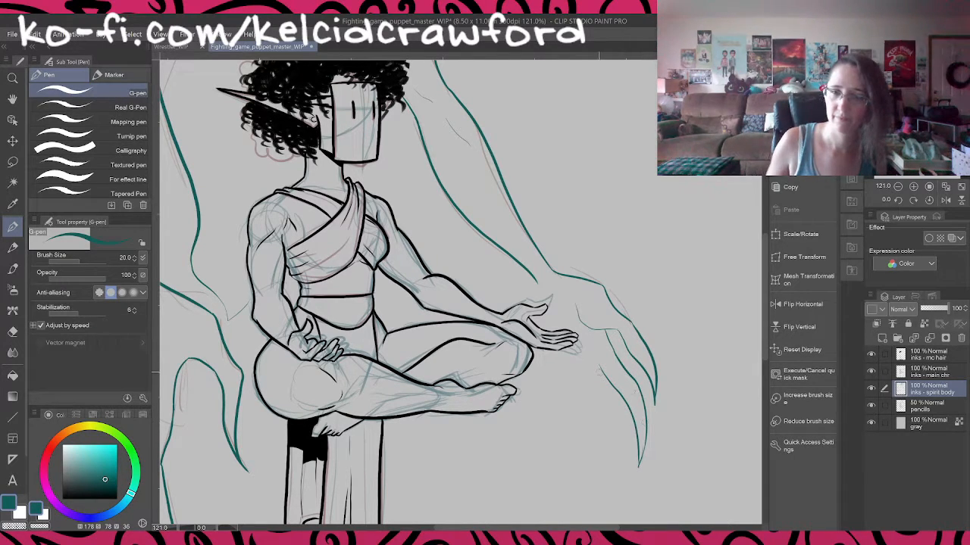
Step: Ink both contours of the third and fourth clawed fingers on the second hand
mouse_move(599, 365)
left_mouse_down()
mouse_move(616, 415)
mouse_move(608, 496)
left_mouse_up()
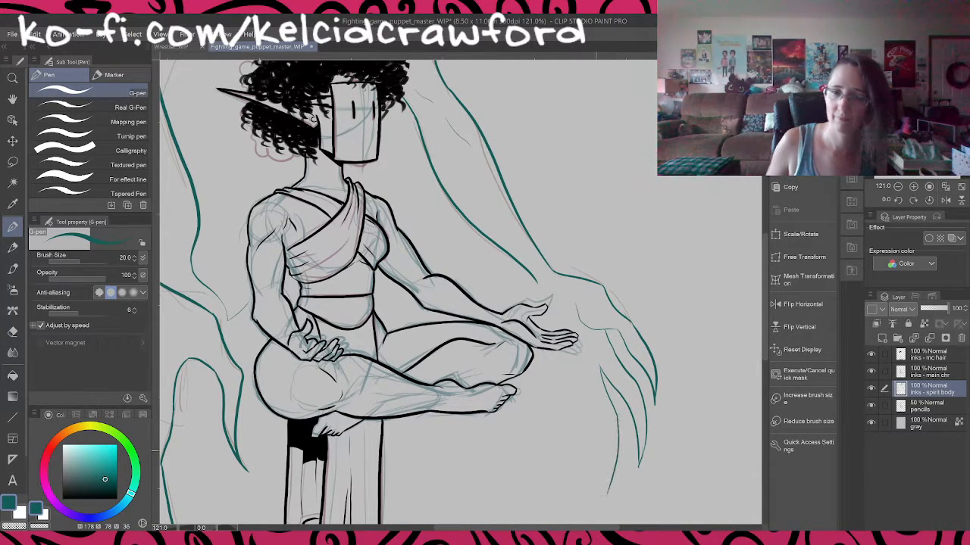
mouse_move(577, 367)
left_mouse_down()
mouse_move(599, 431)
mouse_move(598, 506)
left_mouse_up()
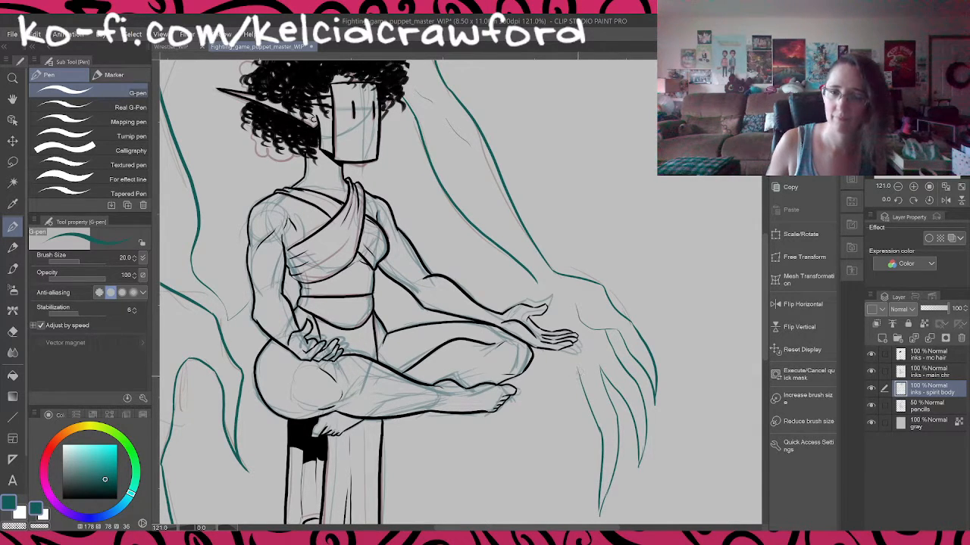
scroll(577, 376, "down", 3)
scroll(574, 377, "up", 3)
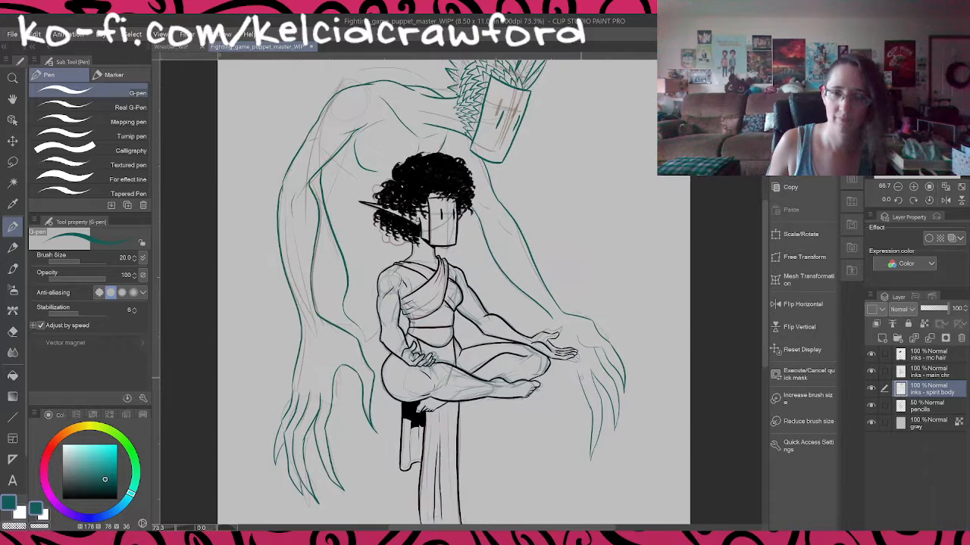
mouse_move(561, 367)
left_mouse_down()
mouse_move(577, 420)
mouse_move(577, 498)
left_mouse_up()
left_click_drag(597, 430, 577, 500)
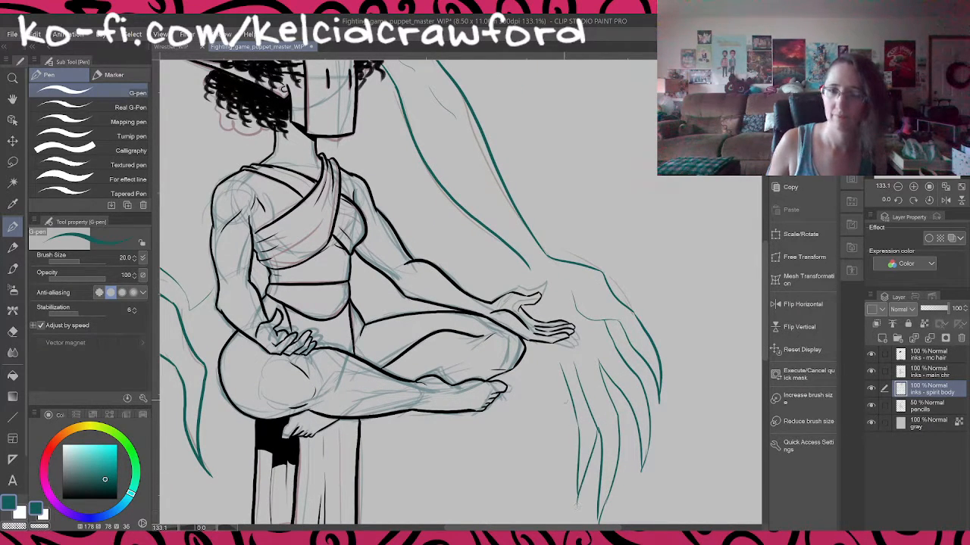
Step: Ink both contours of the second hand's innermost clawed finger, from the wrist down to the pointed tip
mouse_move(528, 267)
left_mouse_down()
mouse_move(553, 388)
mouse_move(542, 459)
left_mouse_up()
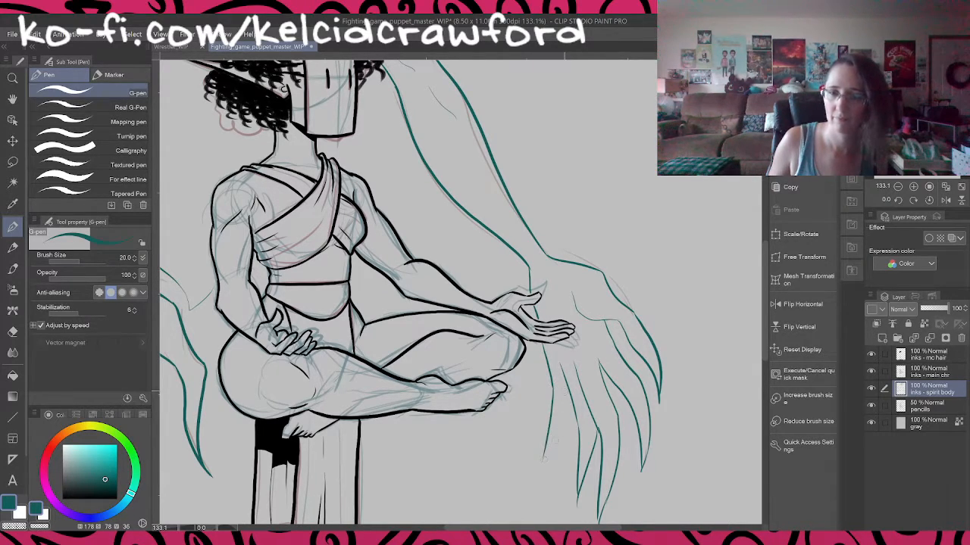
mouse_move(564, 385)
left_mouse_down()
mouse_move(568, 419)
mouse_move(538, 481)
left_mouse_up()
scroll(550, 459, "down", 3)
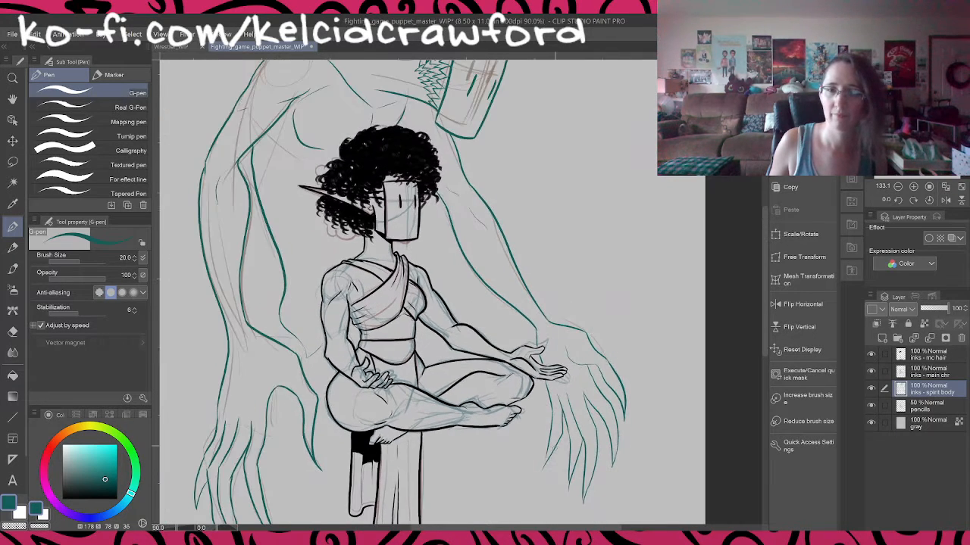
Step: Hide the pencils layer and set the "inks - spirit body" layer's blending mode to Screen
scroll(606, 274, "down", 2)
mouse_move(655, 290)
left_mouse_down()
mouse_move(687, 290)
mouse_move(705, 271)
mouse_move(689, 318)
mouse_move(697, 311)
mouse_move(651, 295)
mouse_move(689, 278)
mouse_move(705, 392)
mouse_move(688, 385)
left_mouse_up()
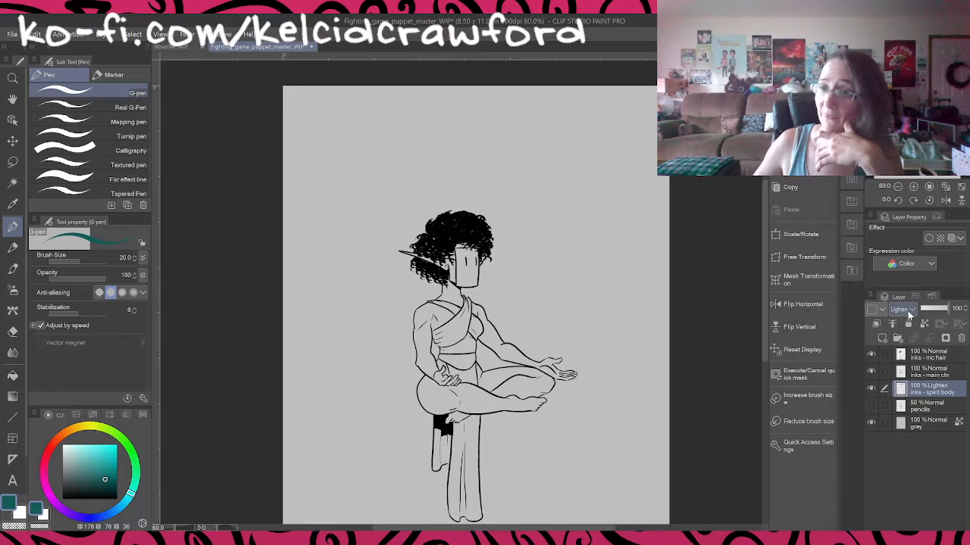
key("Down")
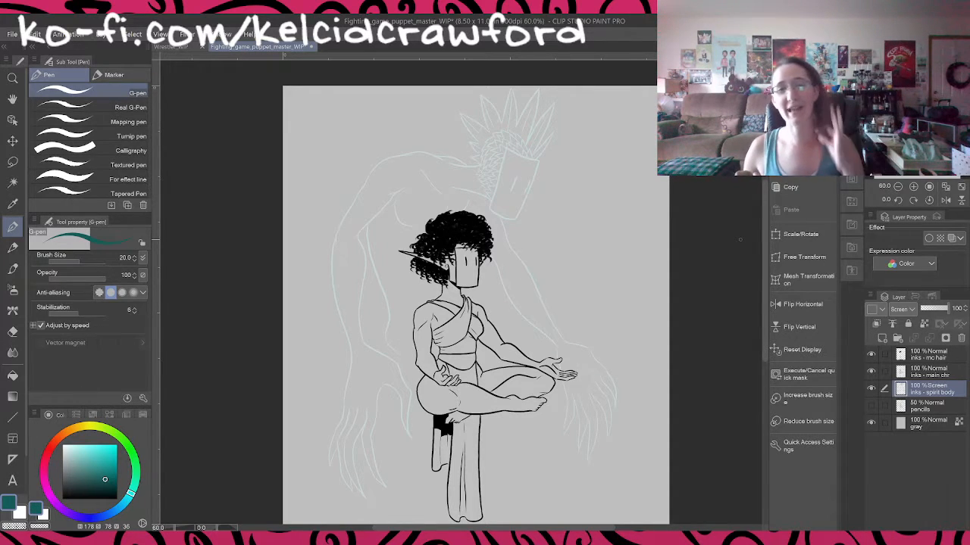
Step: Examine the spirit's line art under the Screen blending mode, from the feathered, masked head down to the clawed hands
scroll(502, 175, "up", 5)
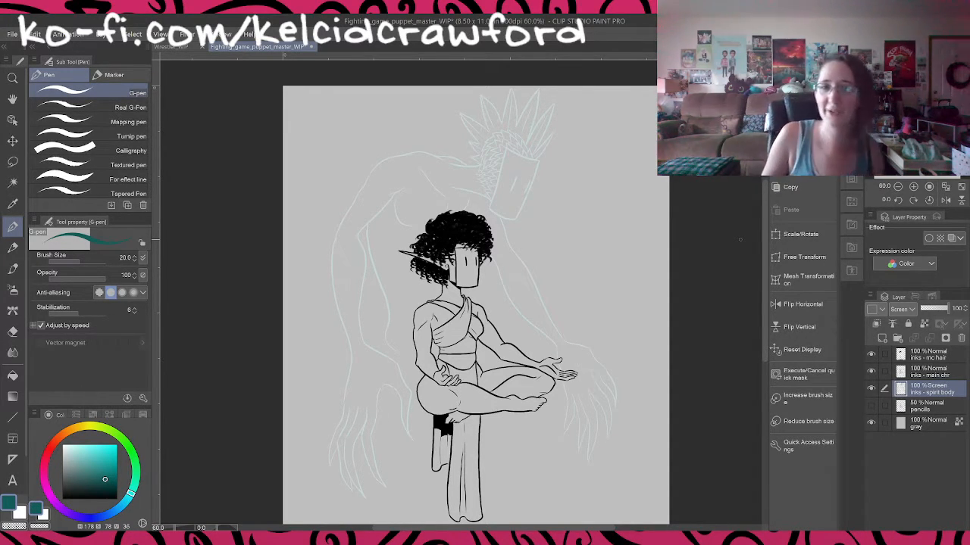
scroll(501, 175, "up", 2)
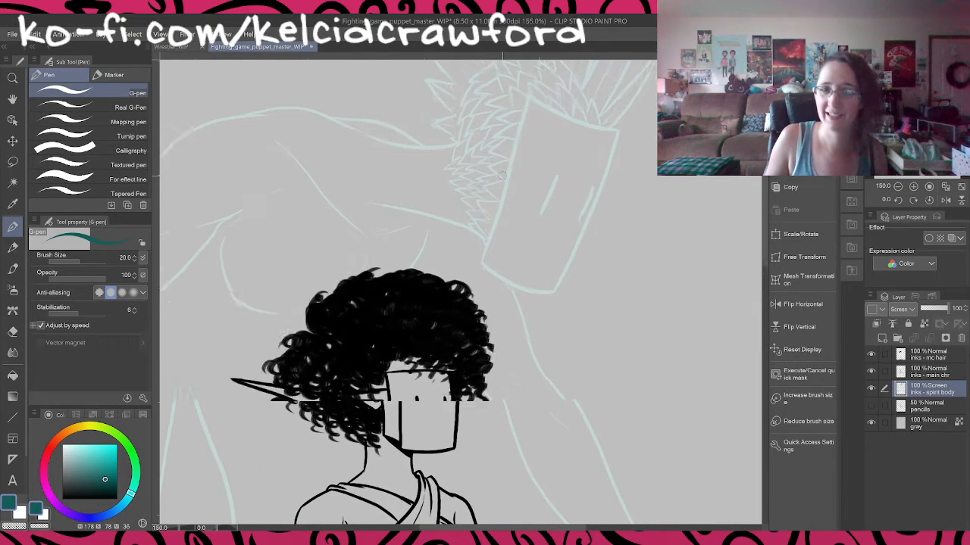
left_click_drag(651, 289, 654, 442)
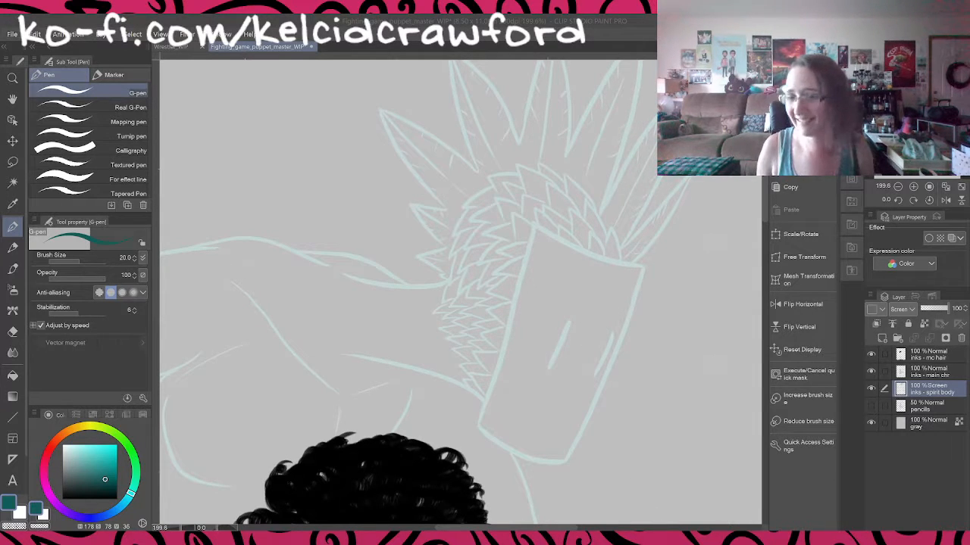
scroll(575, 363, "down", 4)
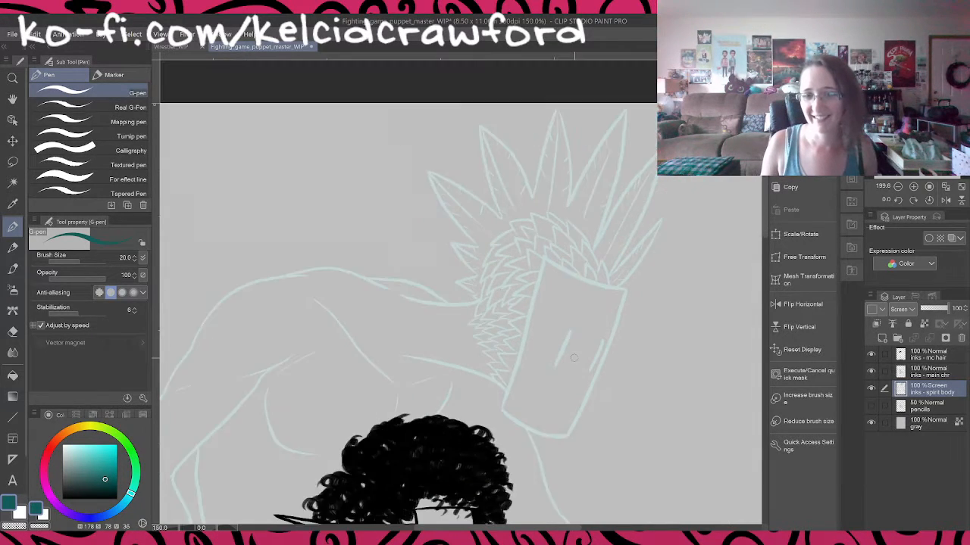
left_click_drag(642, 447, 579, 233)
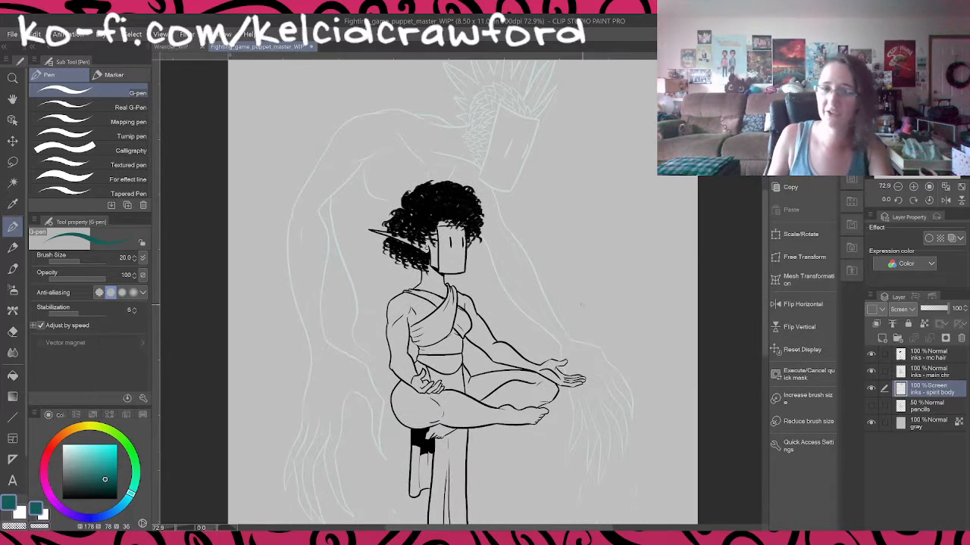
left_click_drag(588, 341, 609, 268)
left_click_drag(579, 384, 584, 472)
left_click_drag(647, 310, 636, 344)
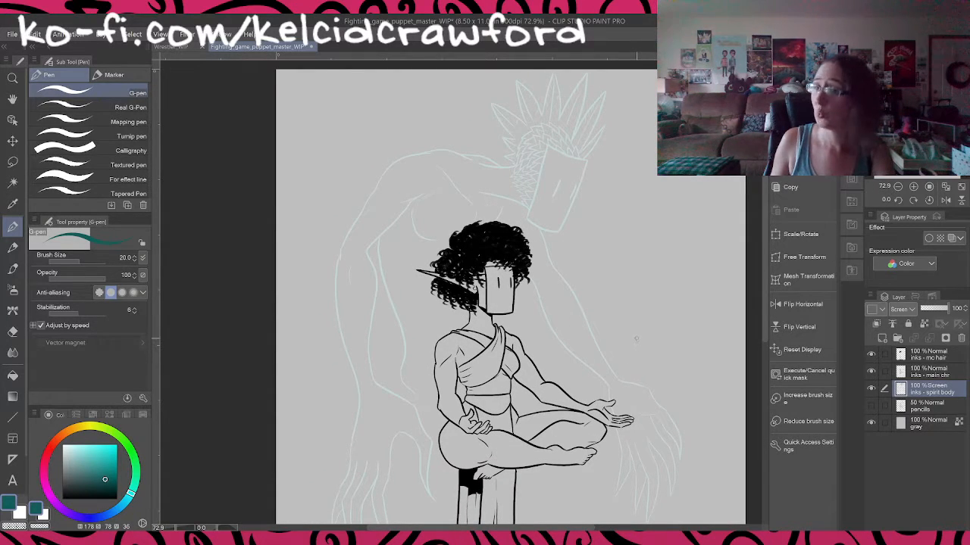
left_click(942, 355, "shift")
key("ctrl+g")
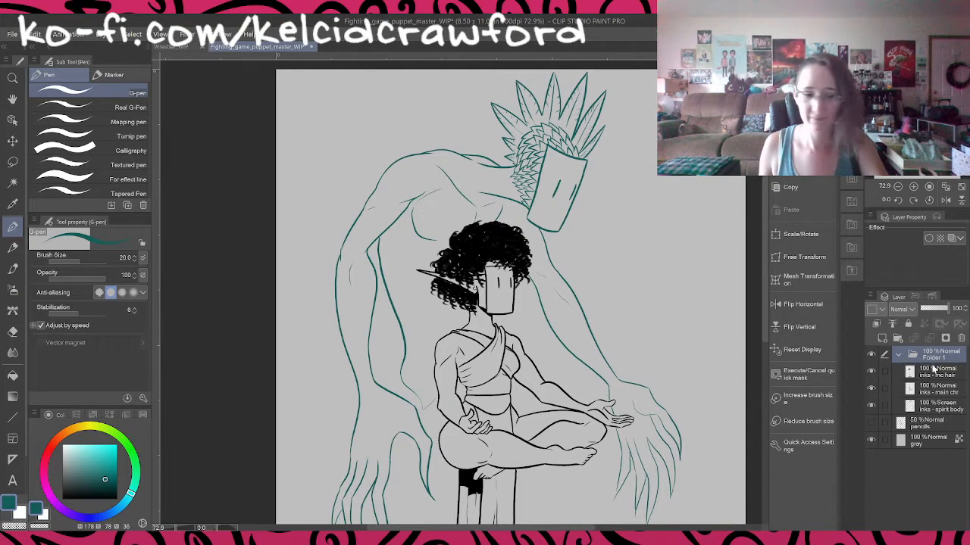
key("ctrl+z")
Step: Group the "inks - main chr" and "inks - mc hair" layers in a folder named "inks - MC", collapse it, and add a "glow" layer above
left_click(944, 372)
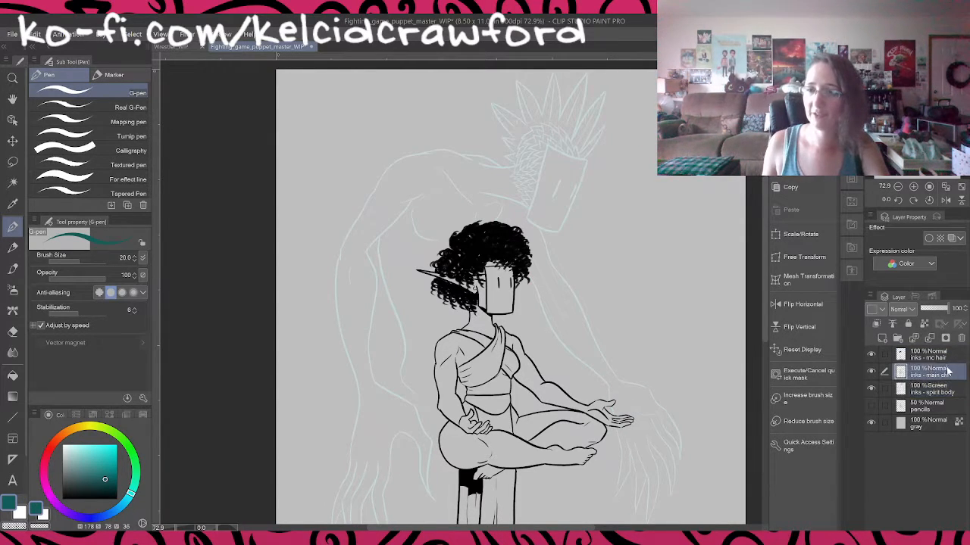
left_click(947, 359, "shift")
key("ctrl+g")
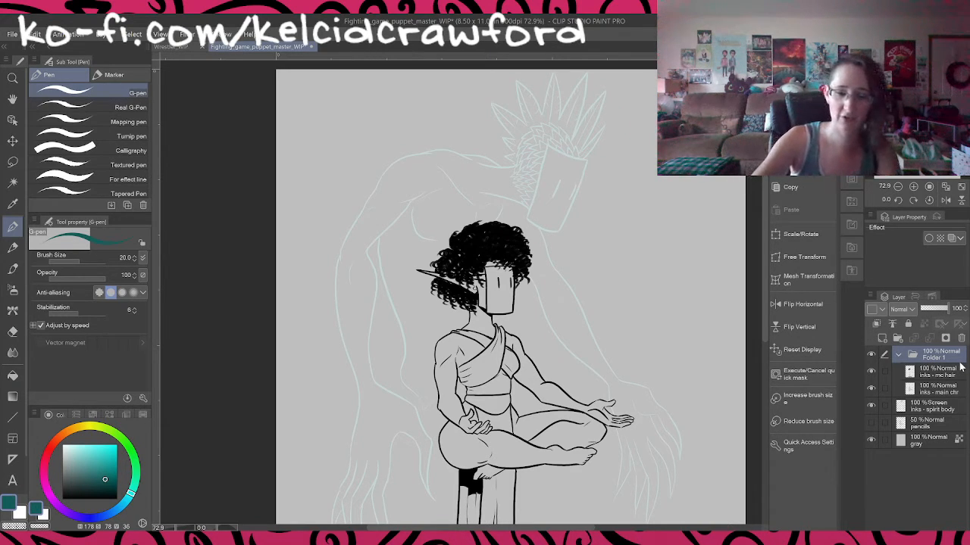
type("inks - MC")
key("Return")
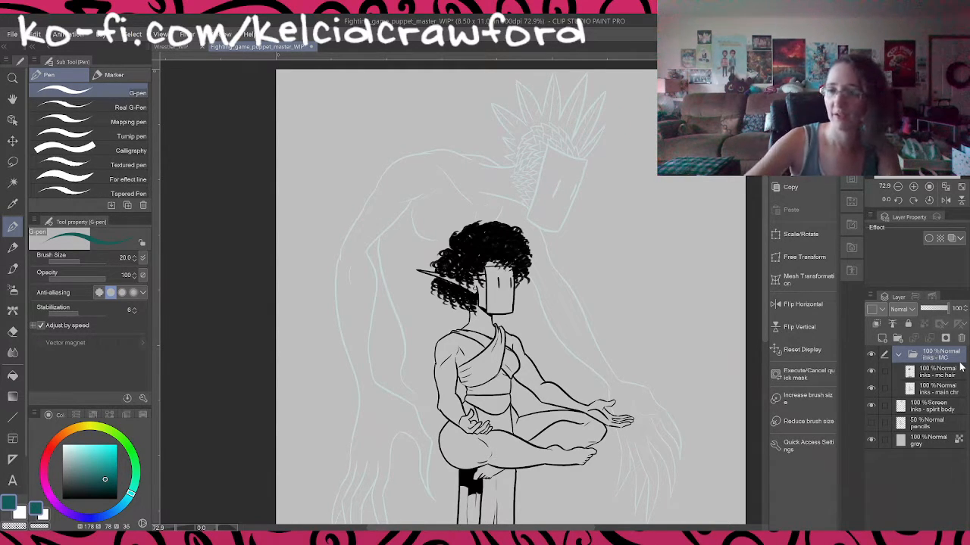
left_click(898, 354)
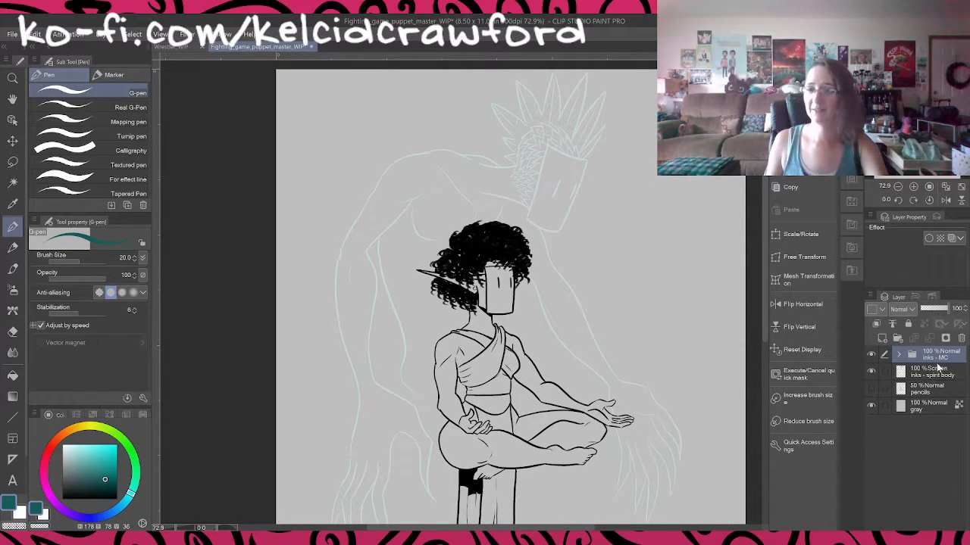
key("ctrl+shift+n")
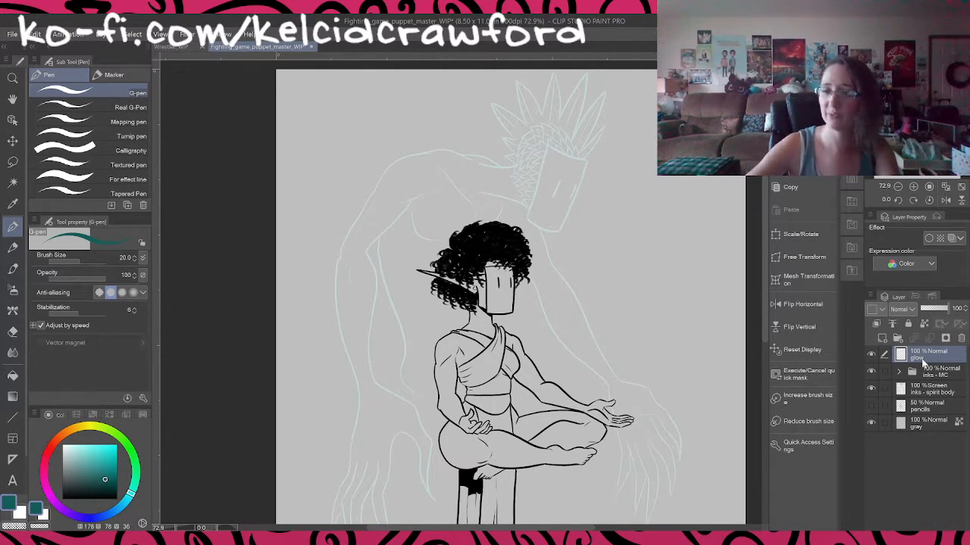
Step: Try to auto-select the area between the spirit's bent arm and torso, referring to all layers
key("w")
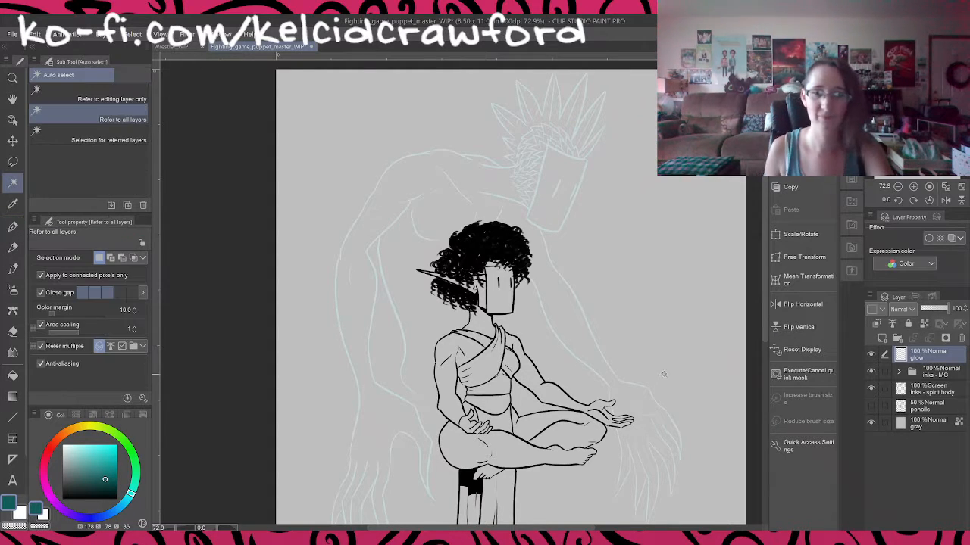
left_click(390, 340)
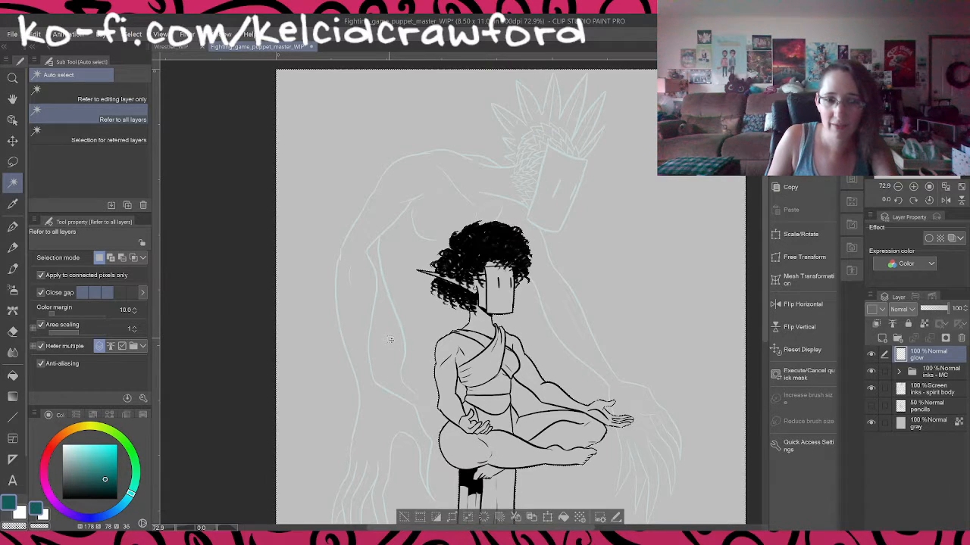
scroll(389, 341, "up", 2)
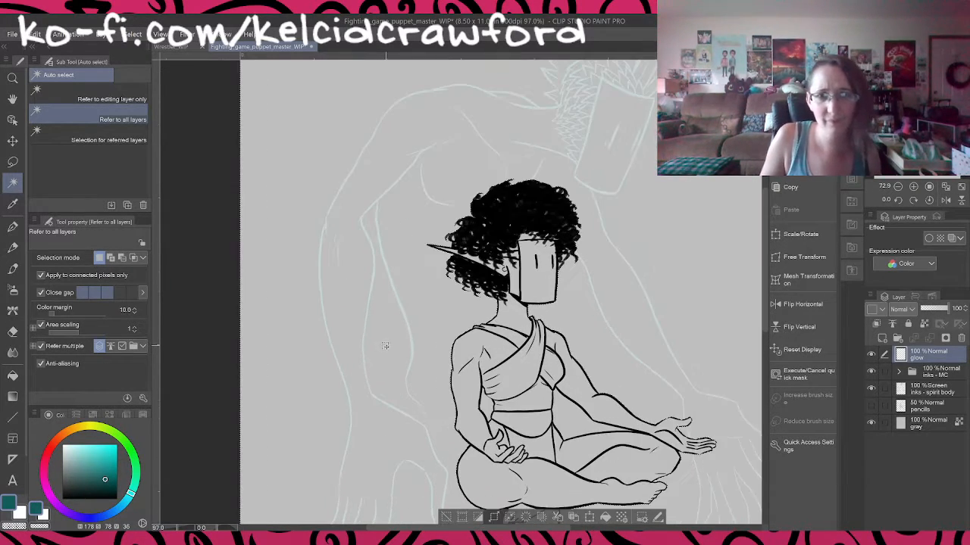
scroll(388, 342, "up", 2)
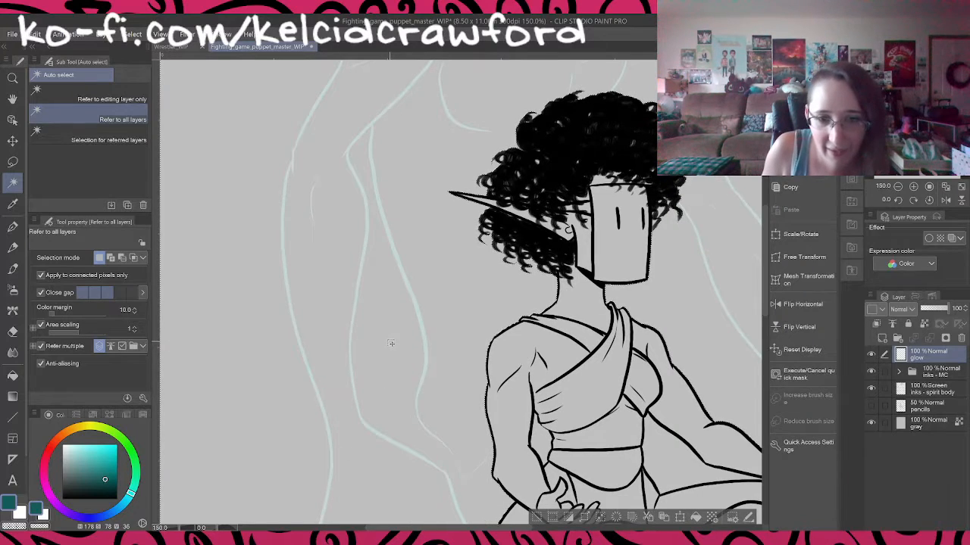
scroll(391, 342, "up", 3)
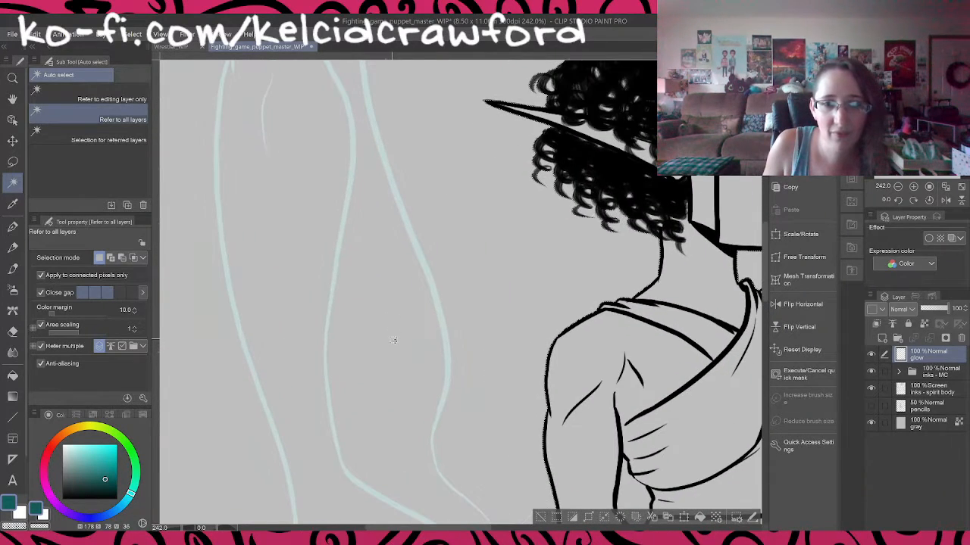
scroll(394, 340, "down", 2)
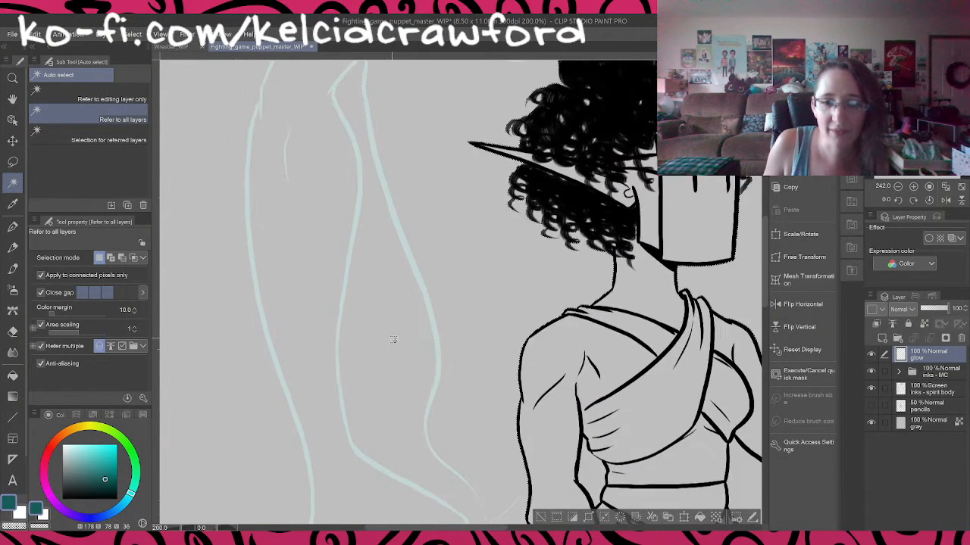
scroll(393, 340, "down", 1)
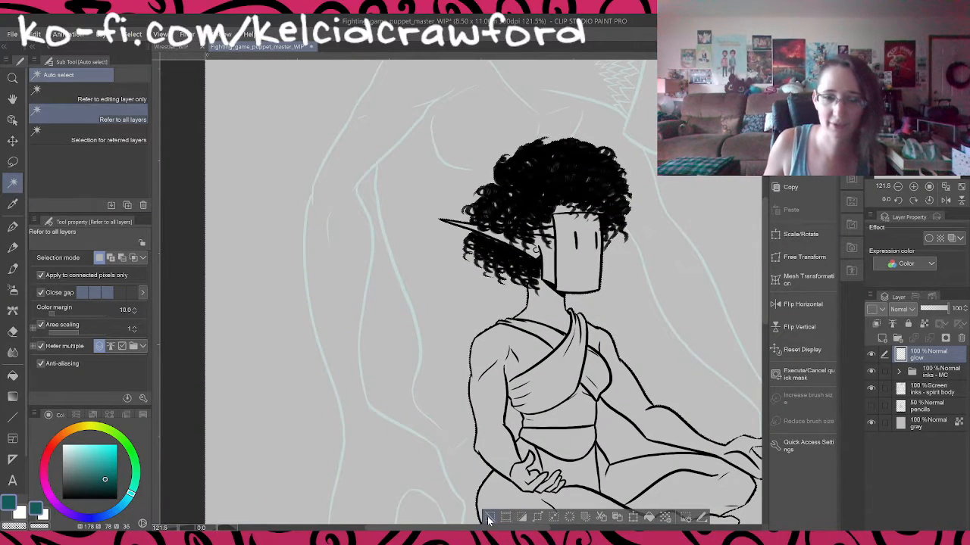
Step: On the "inks - spirit body" layer, thicken the spirit's lower torso contour and extend its adjoining line to the seated character's arm
left_click(931, 389)
scroll(457, 443, "up", 2)
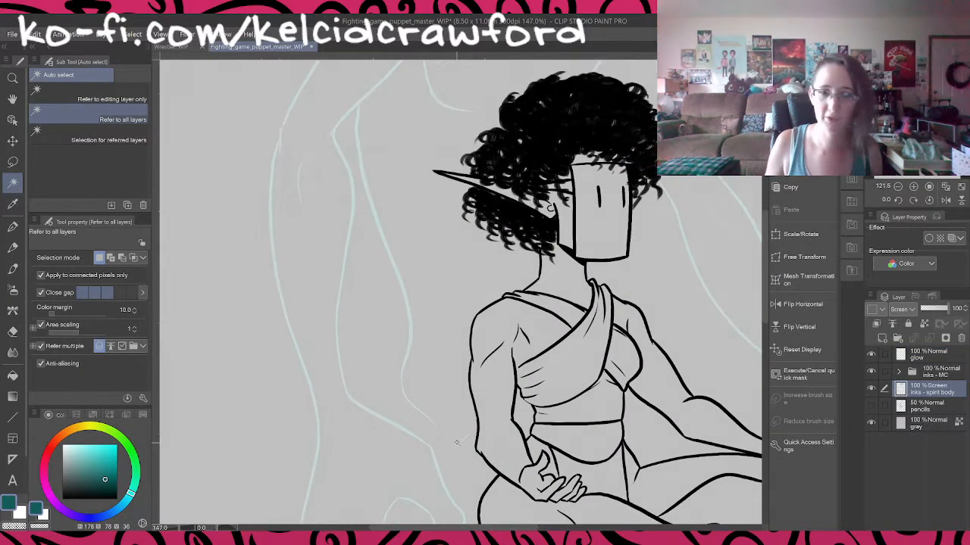
scroll(457, 444, "up", 2)
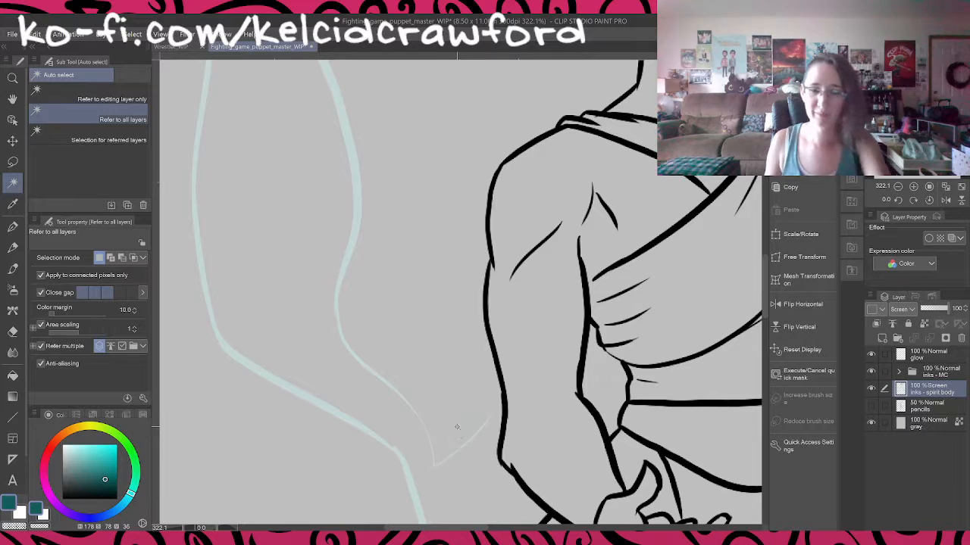
key("p")
scroll(453, 425, "up", 1)
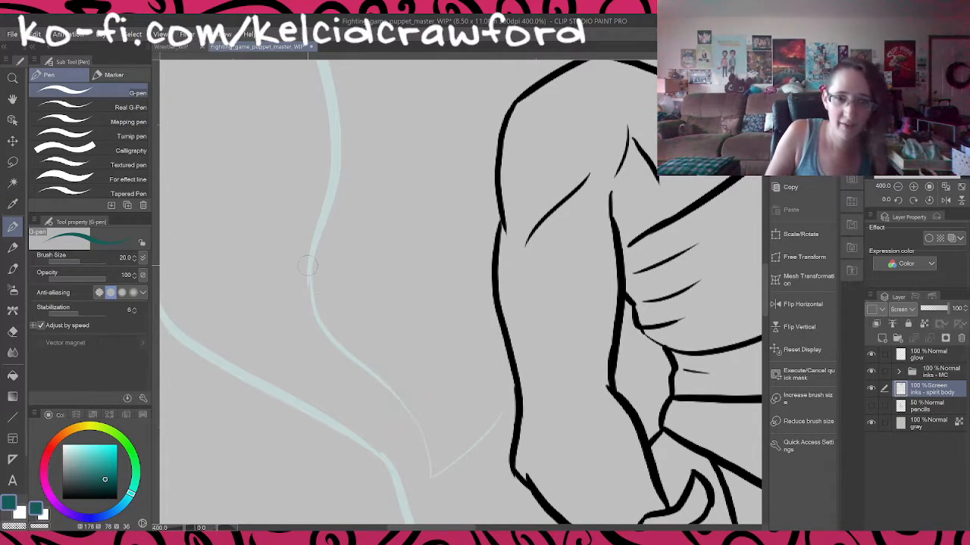
mouse_move(307, 265)
left_mouse_down()
mouse_move(311, 297)
mouse_move(349, 352)
mouse_move(400, 400)
mouse_move(428, 494)
left_mouse_up()
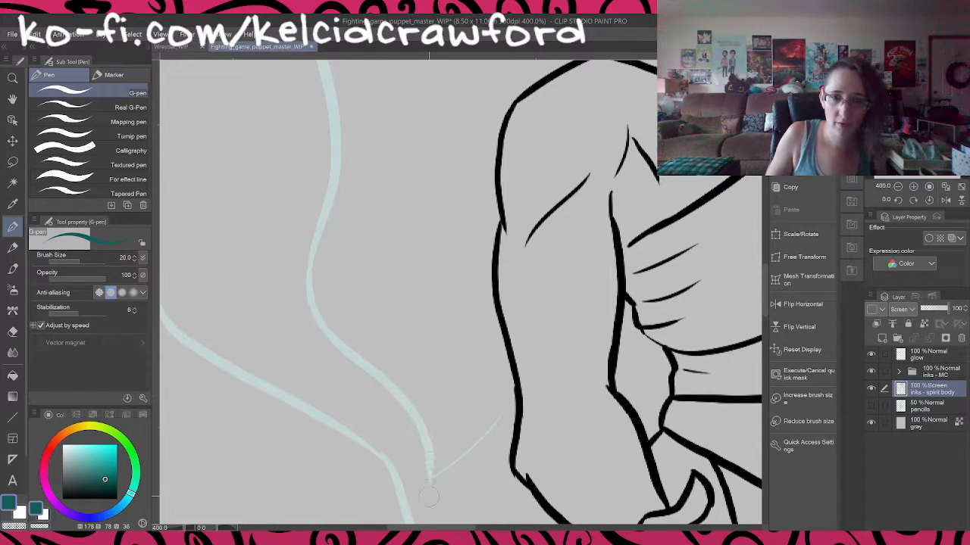
left_click_drag(516, 379, 438, 492)
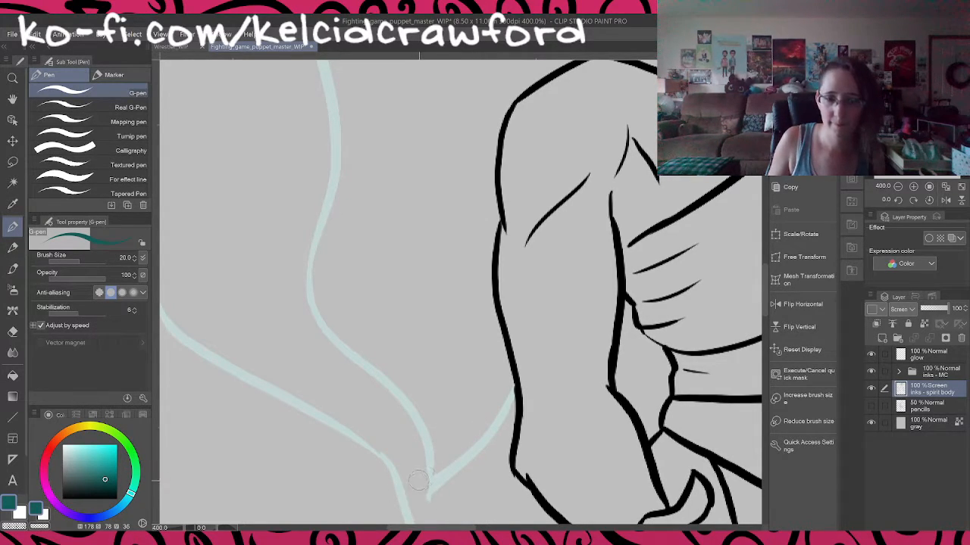
Step: Inspect the spirit's line art for gaps around the seated character's outstretched hand and along the clawed fingers below it
scroll(490, 455, "down", 5)
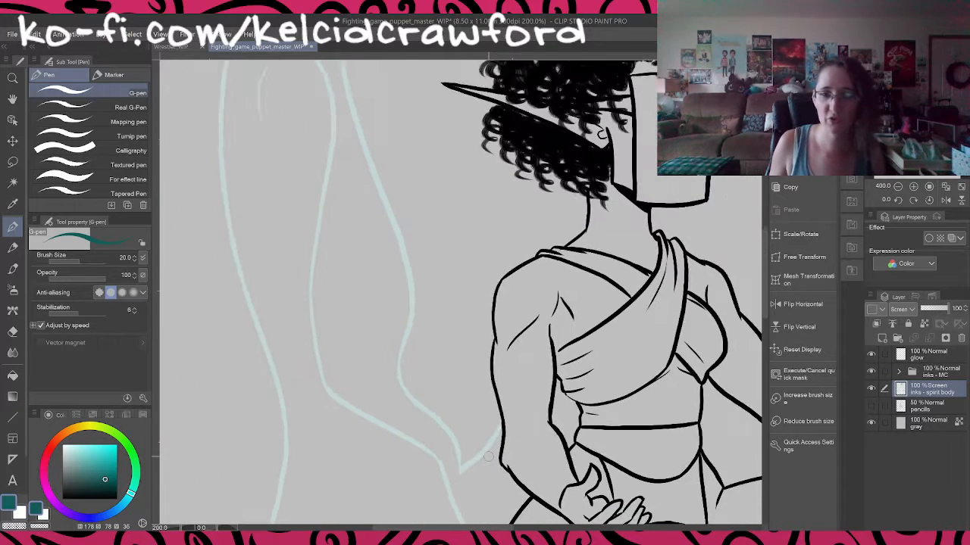
scroll(488, 456, "down", 1)
left_click_drag(660, 361, 438, 275)
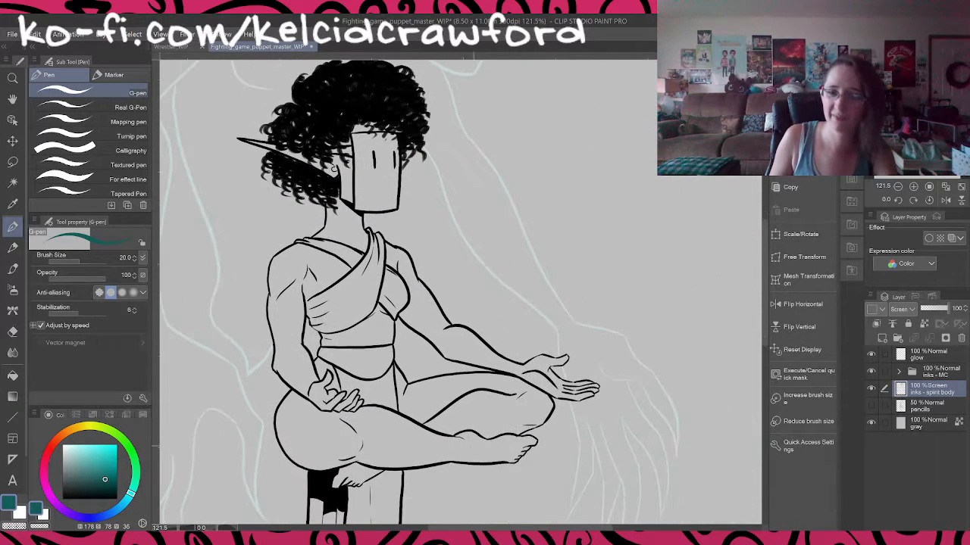
left_click_drag(511, 474, 505, 459)
scroll(506, 459, "up", 1)
scroll(551, 339, "up", 3)
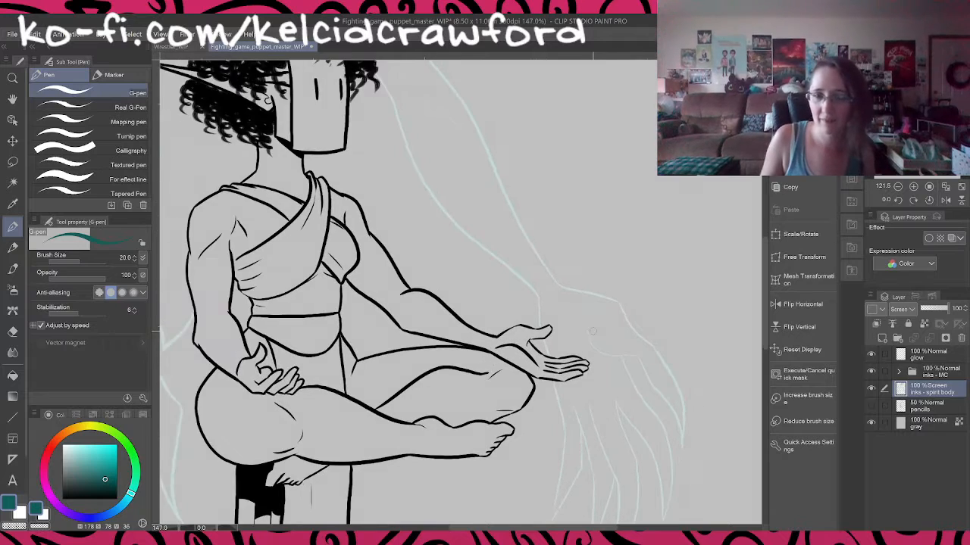
scroll(551, 340, "up", 4)
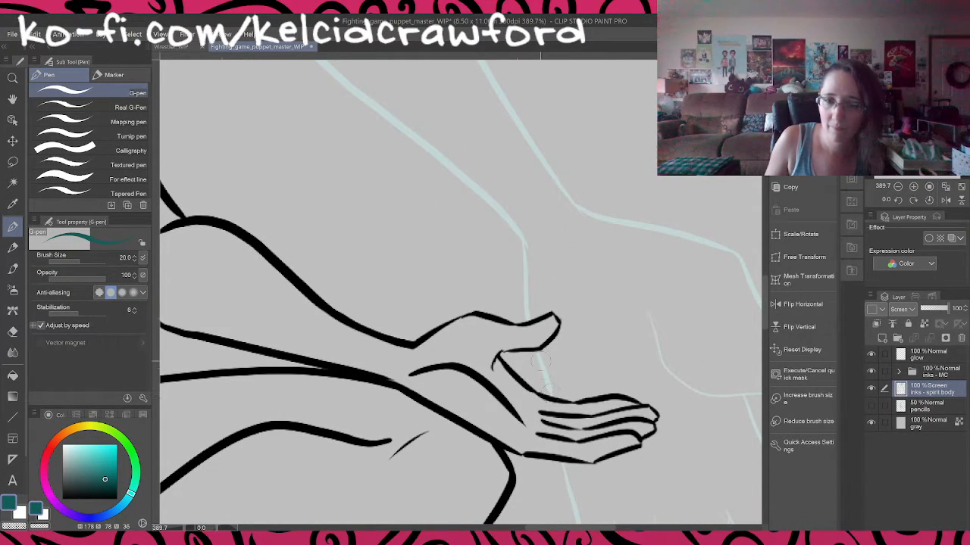
scroll(542, 369, "down", 3)
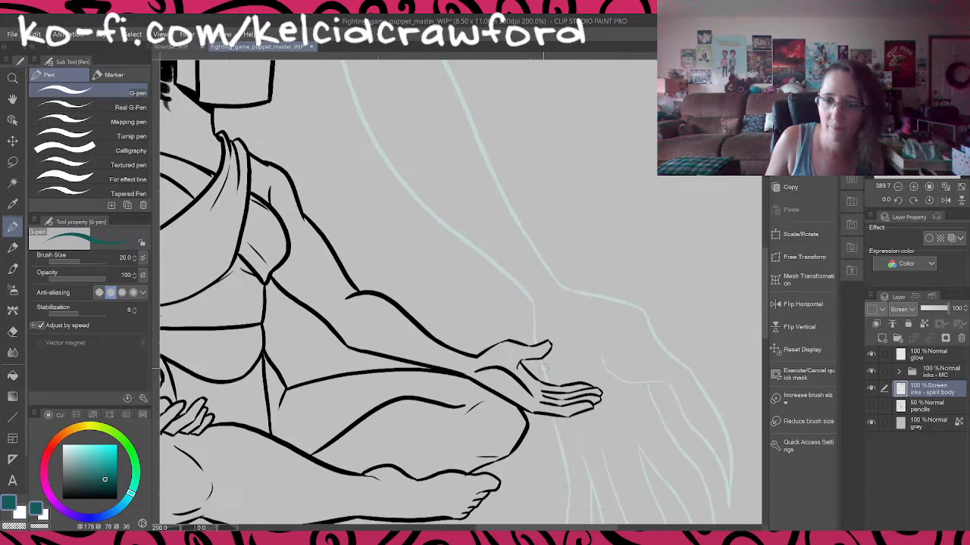
scroll(578, 425, "up", 2)
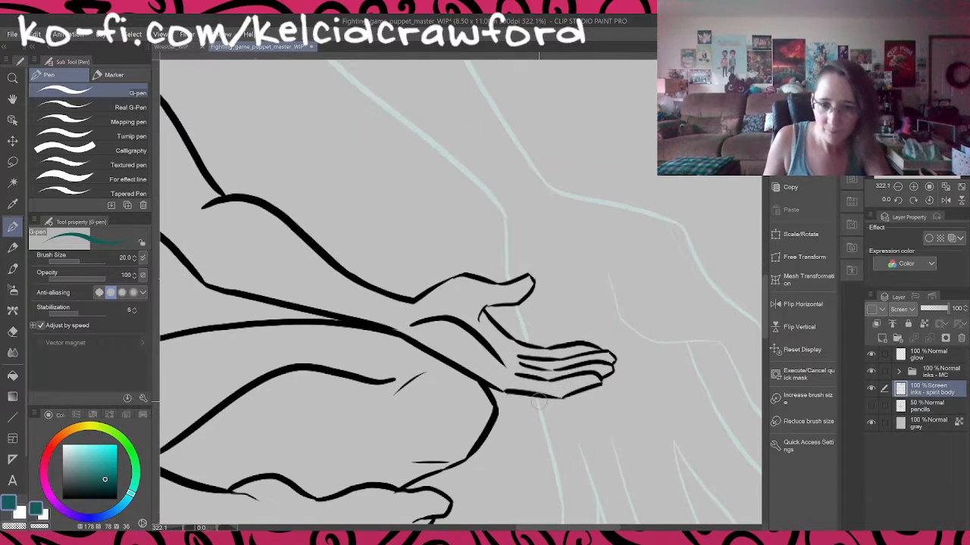
left_click_drag(604, 482, 402, 249)
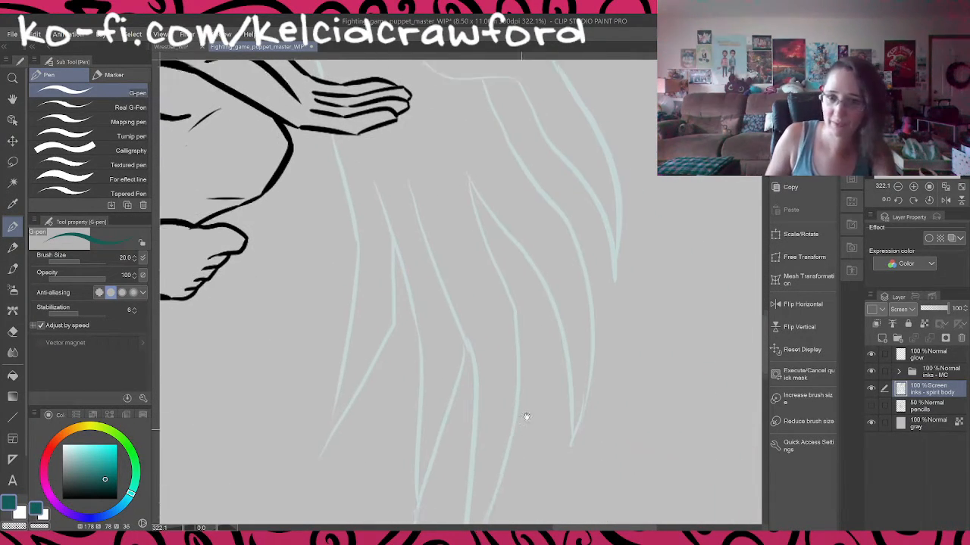
left_click_drag(505, 501, 509, 438)
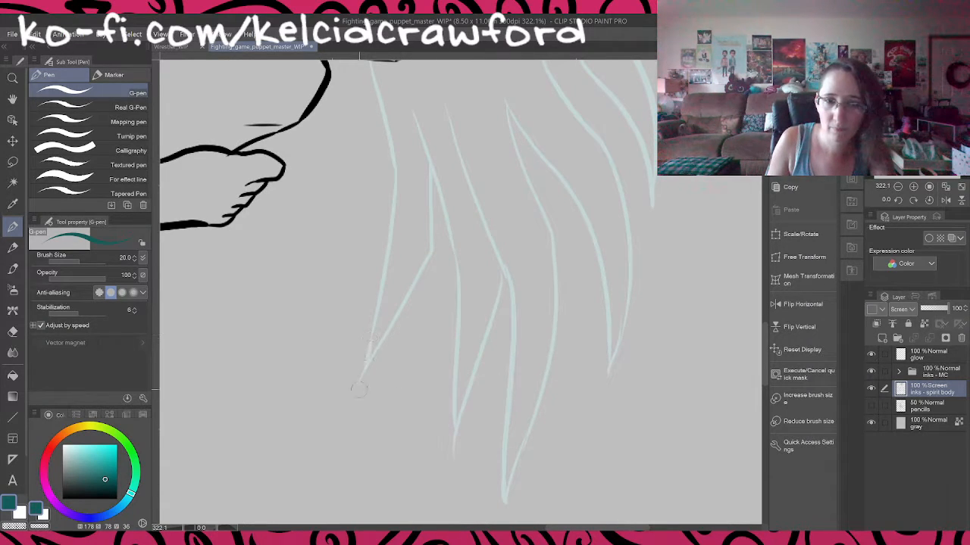
mouse_move(359, 418)
left_mouse_down()
mouse_move(368, 459)
mouse_move(468, 372)
mouse_move(498, 326)
left_mouse_up()
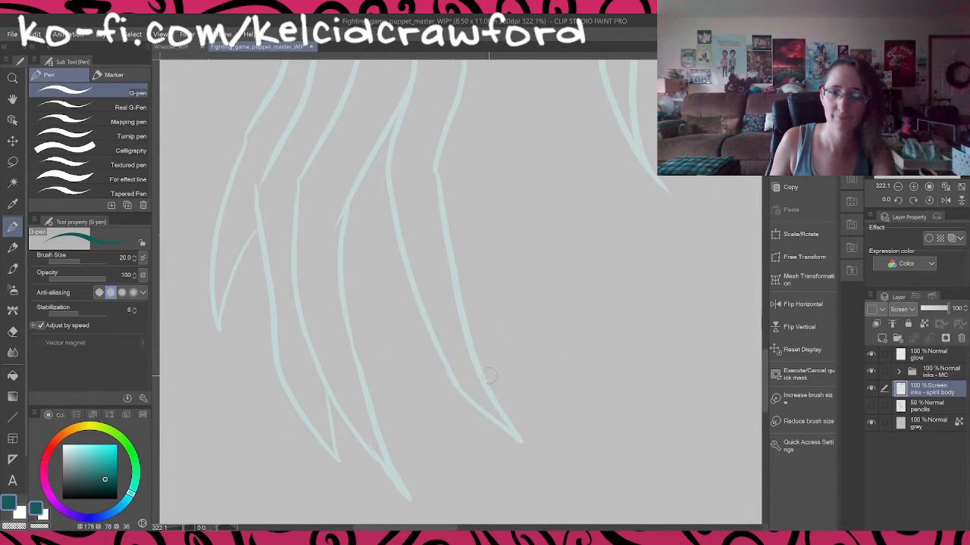
Step: Inspect the spirit's other clawed hand, arm, shoulders, neck, feathered crest and mask for open lines, ending with the whole figure
left_click_drag(372, 283, 388, 539)
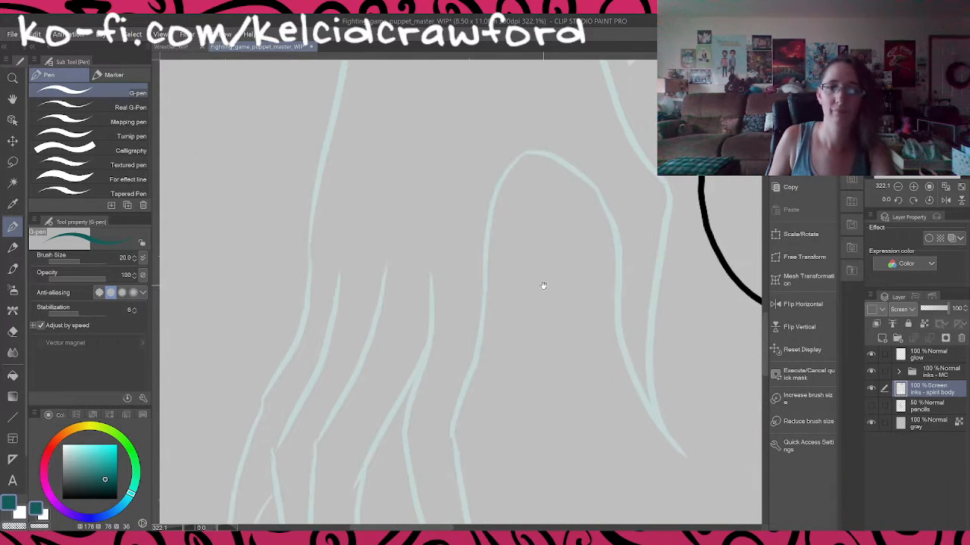
left_click_drag(543, 283, 512, 525)
scroll(506, 256, "down", 5)
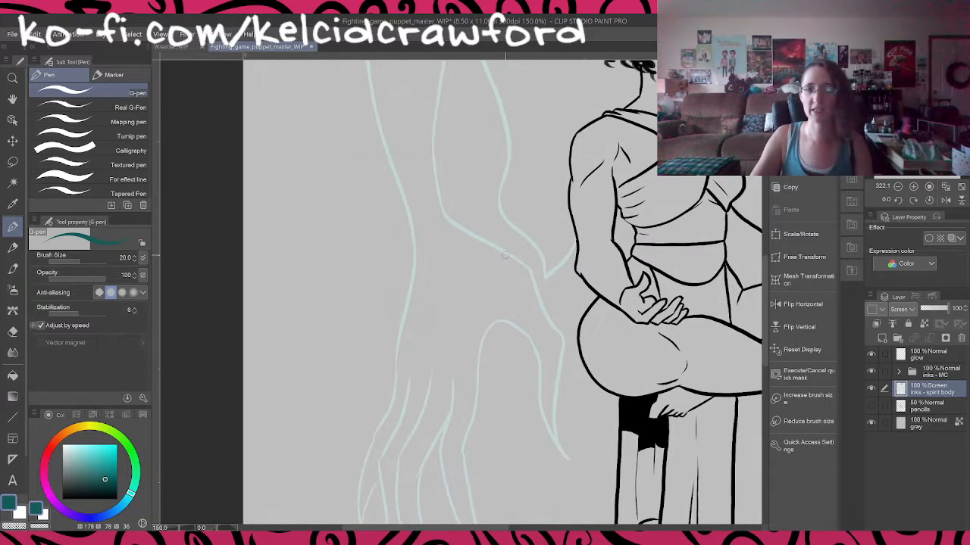
left_click_drag(521, 332, 479, 498)
left_click_drag(523, 265, 451, 440)
left_click_drag(525, 238, 444, 387)
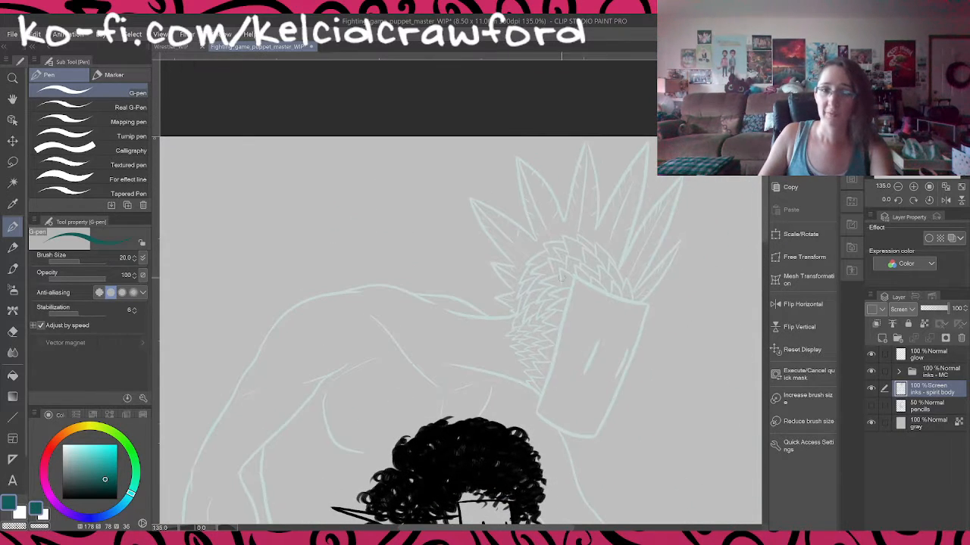
left_click_drag(611, 244, 553, 301)
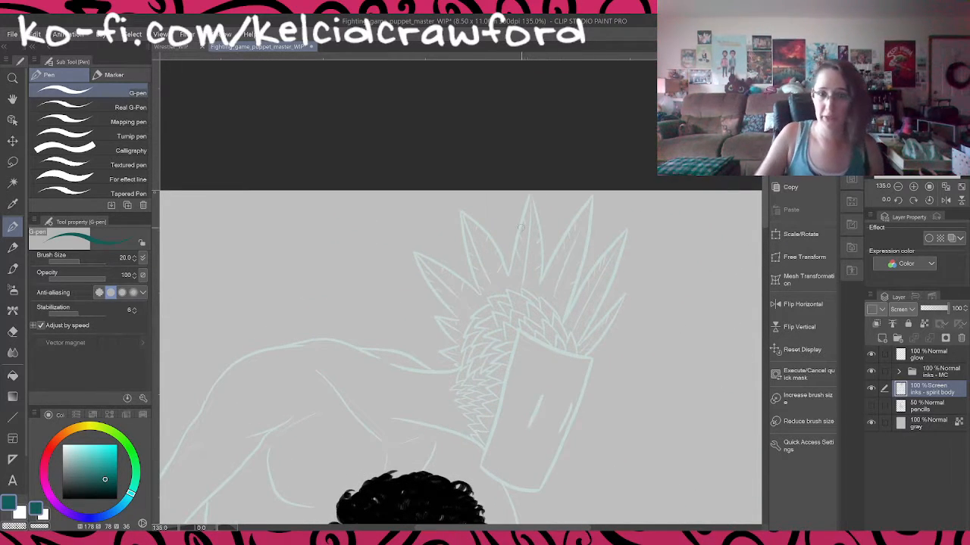
scroll(553, 301, "up", 4)
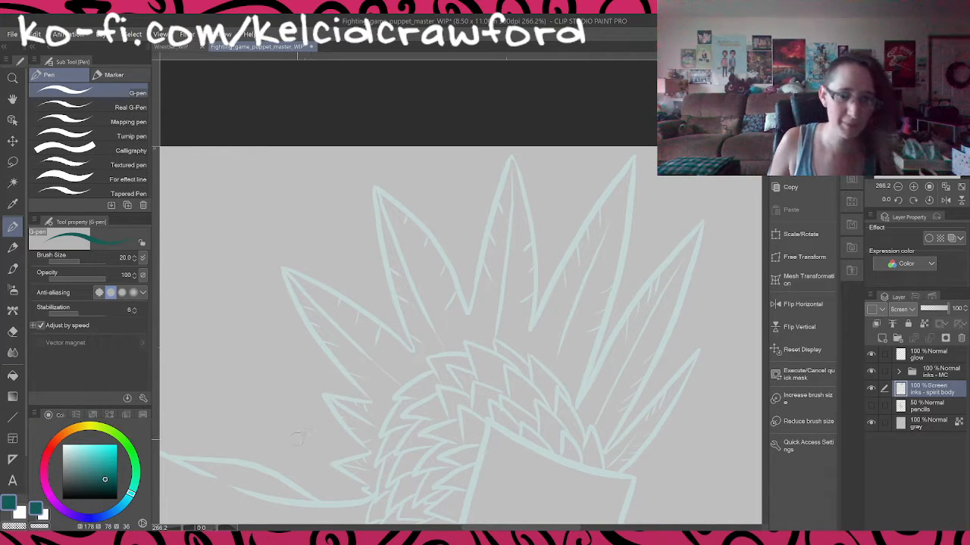
mouse_move(445, 466)
left_mouse_down()
mouse_move(512, 359)
mouse_move(599, 269)
left_mouse_up()
left_click_drag(413, 465, 438, 429)
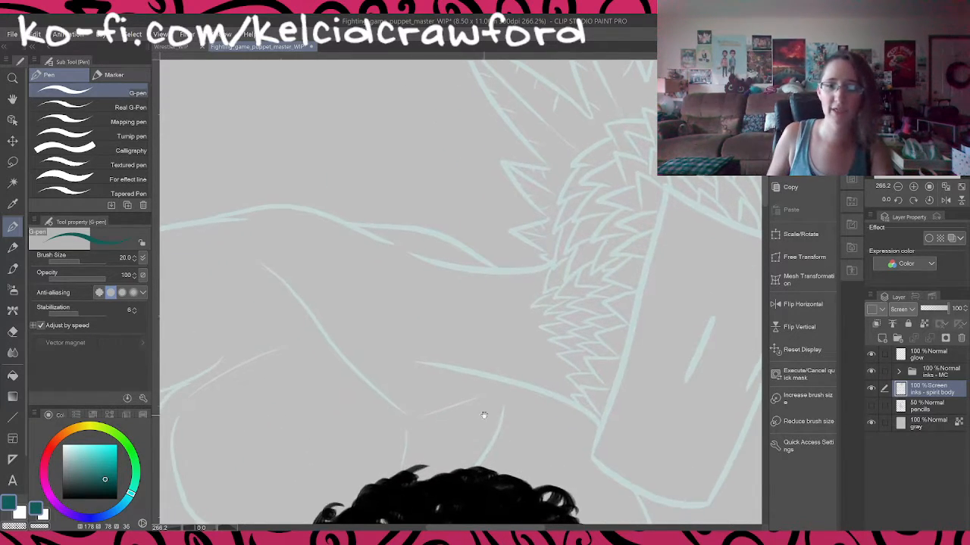
left_click_drag(529, 425, 520, 353)
scroll(511, 375, "down", 3)
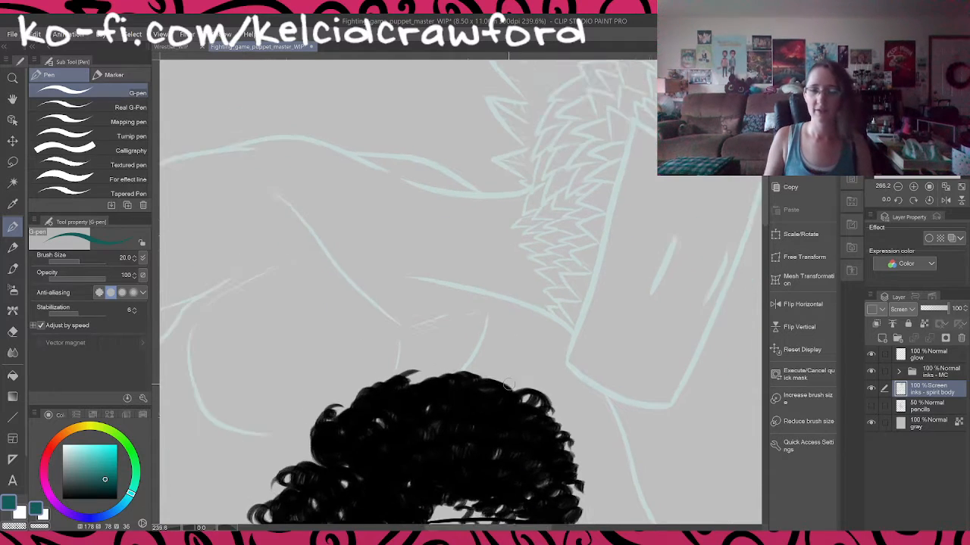
scroll(503, 389, "down", 4)
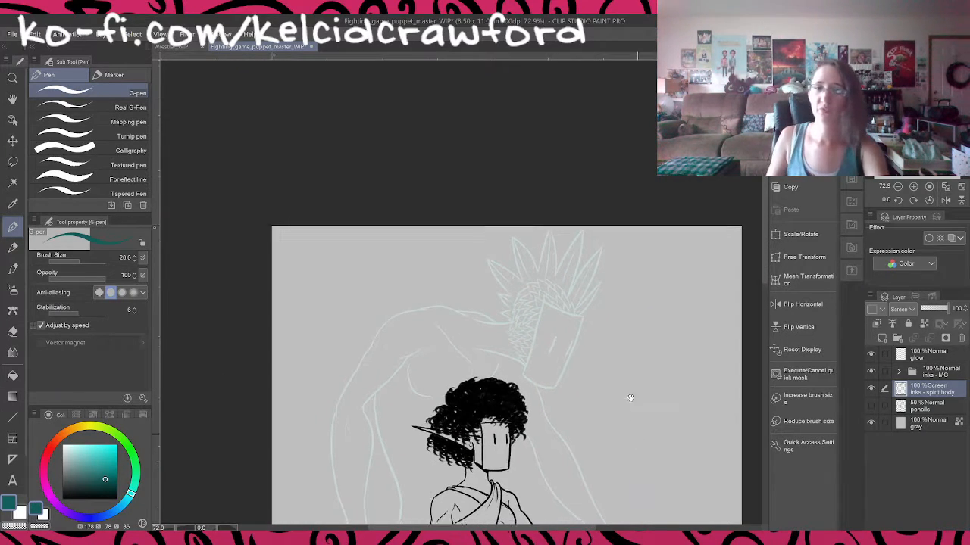
left_click_drag(610, 317, 640, 336)
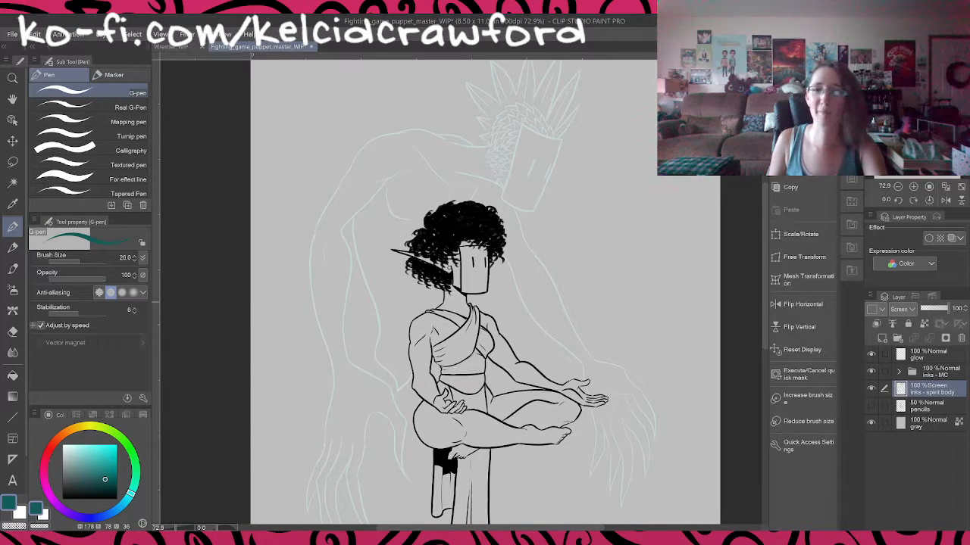
Step: Auto-select the area surrounding the seated character, referring to all layers
key("w")
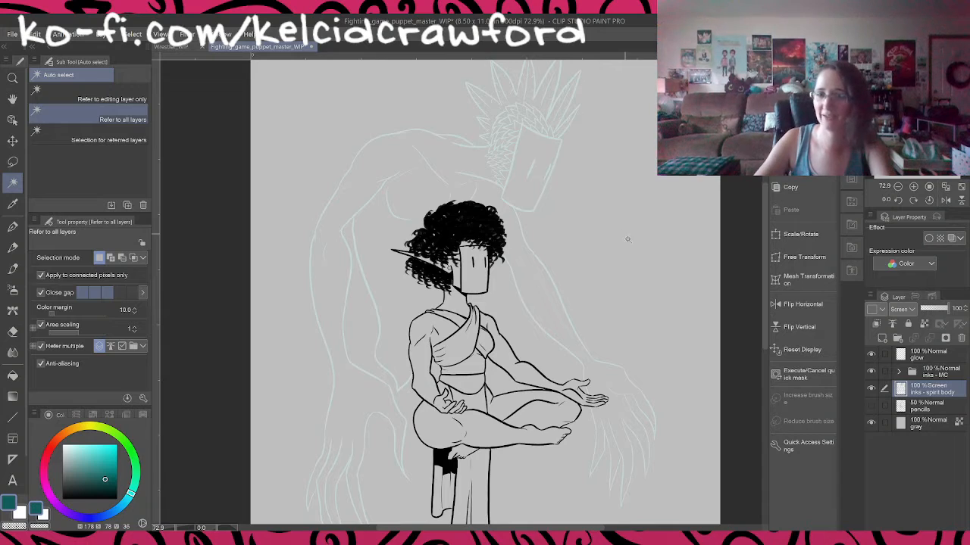
left_click(627, 239)
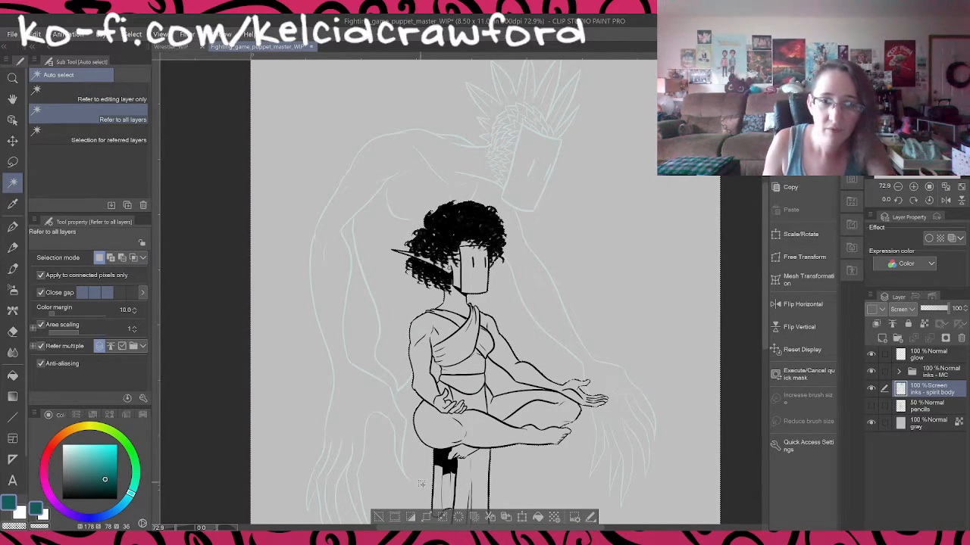
mouse_move(408, 460)
left_mouse_down()
mouse_move(415, 440)
mouse_move(485, 386)
left_mouse_up()
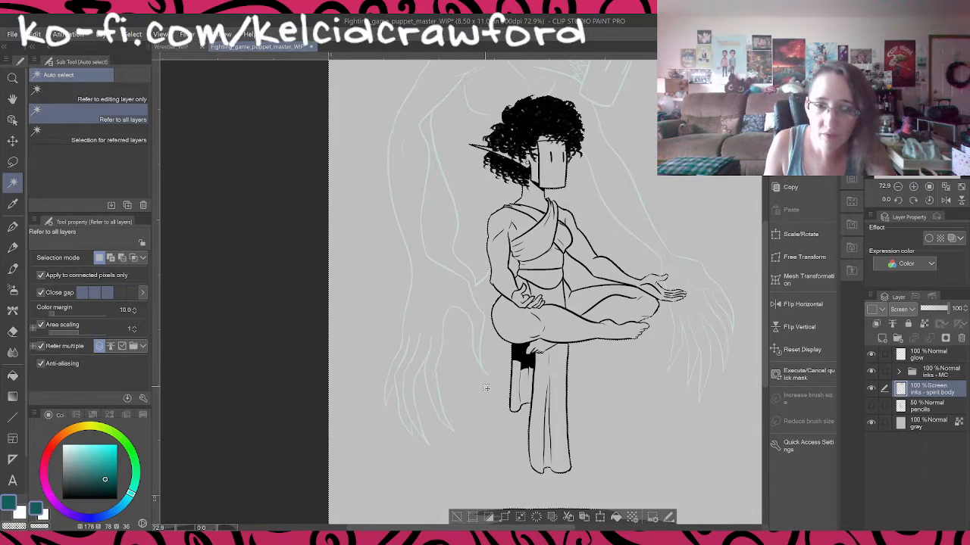
Step: Switch to the Fill tool with Refer other layers and set the drawing colour to a lighter teal, HSV 171, 49, 70
key("g")
left_click_drag(485, 389, 379, 477)
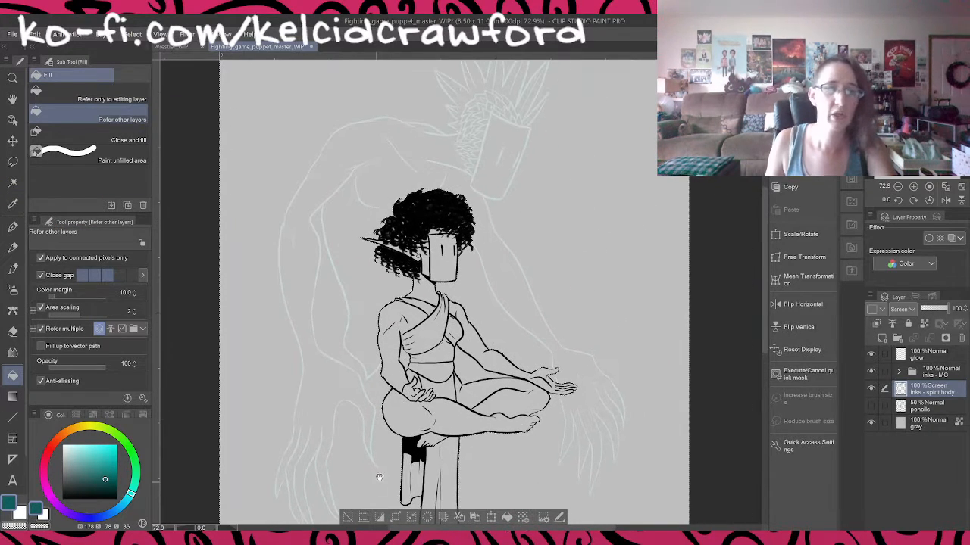
left_click_drag(105, 479, 89, 460)
left_click_drag(130, 496, 128, 484)
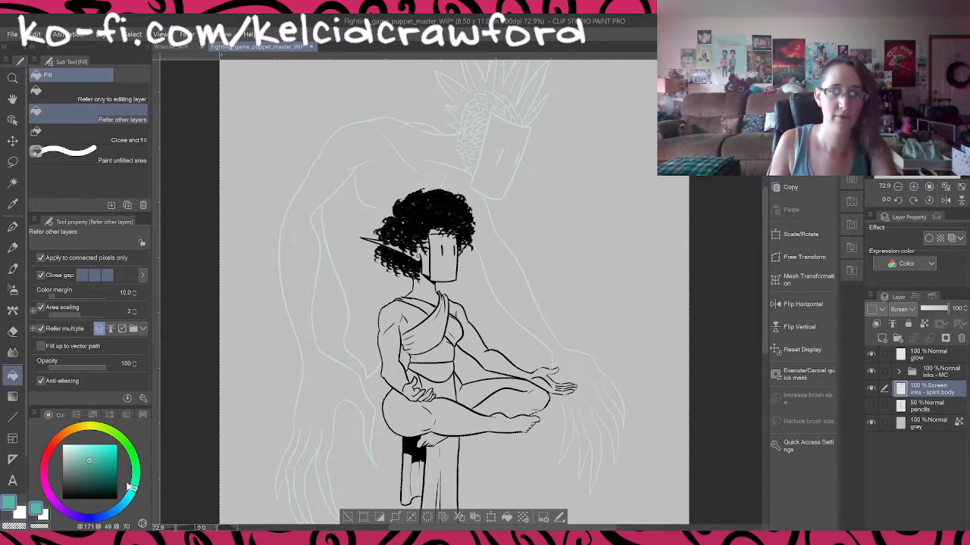
Step: Try filling the spirit's body with teal on the "inks - spirit body" layer, and undo the fill
left_click(335, 162)
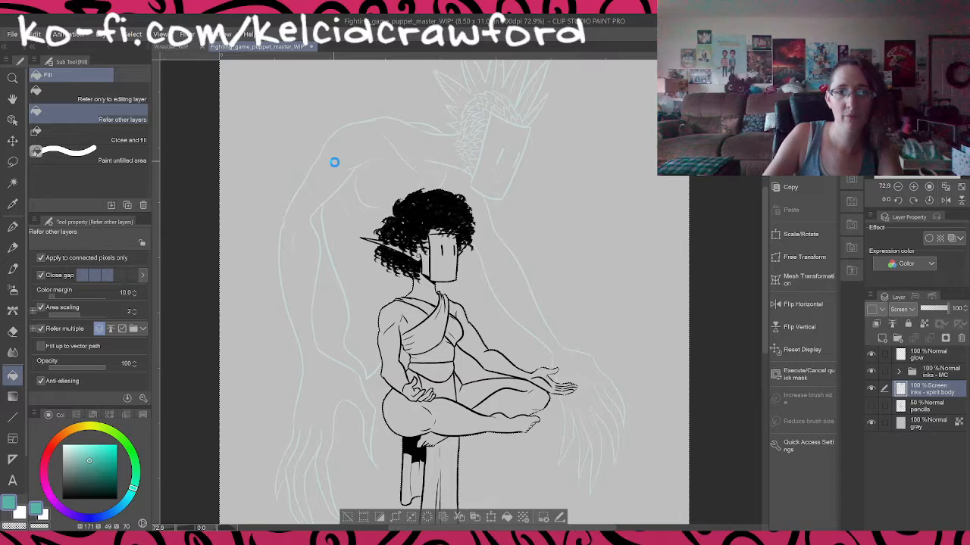
key("ctrl+z")
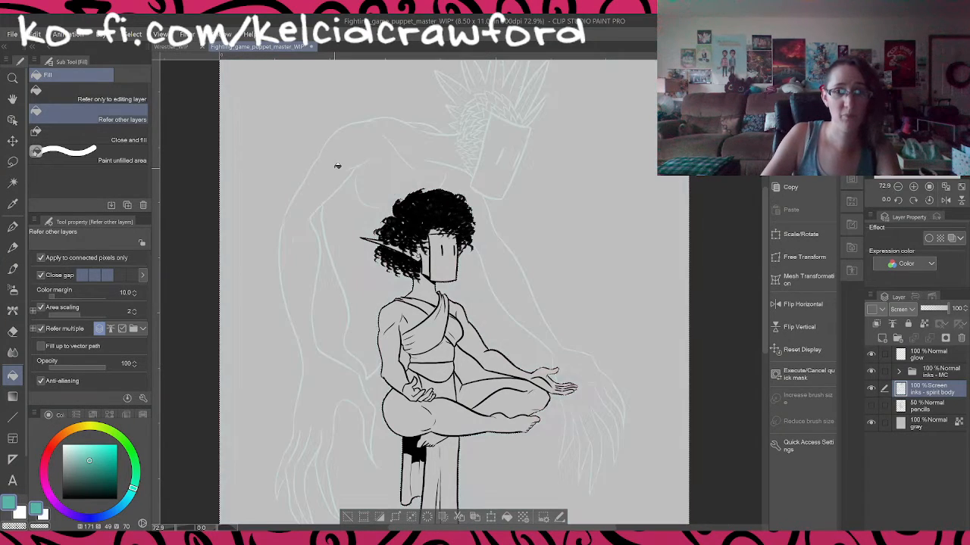
left_click(381, 520)
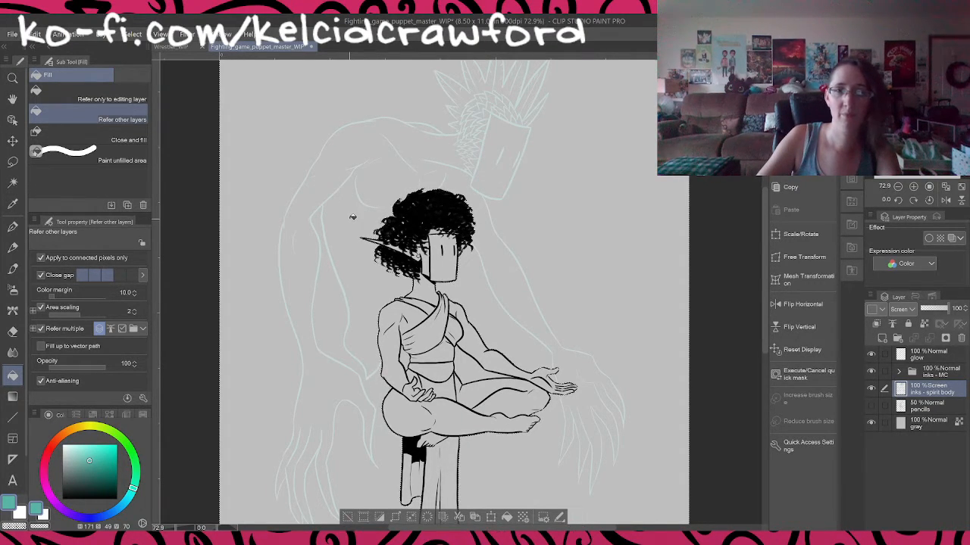
Step: Make the "glow" layer active, try filling the selected area around the seated character with teal, and undo the fill
left_click(950, 410)
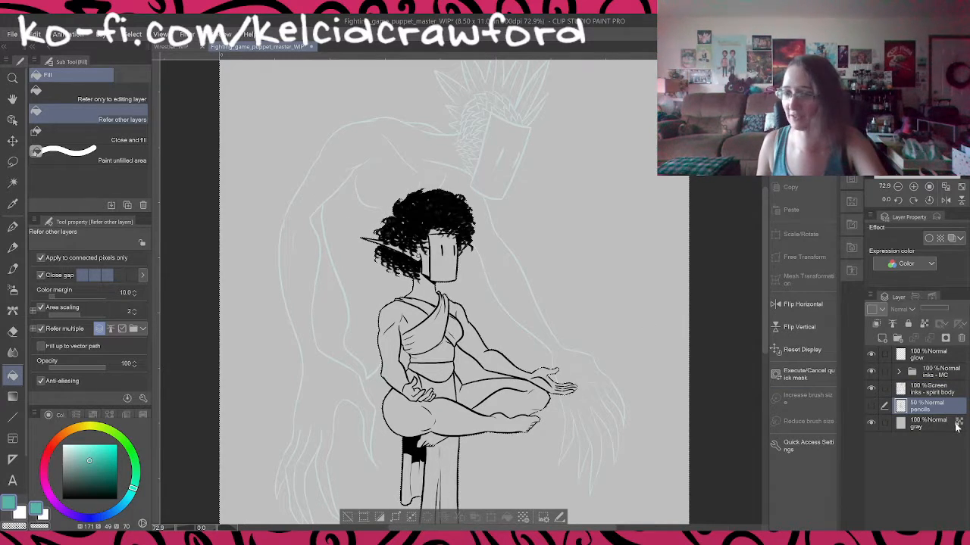
left_click(950, 359)
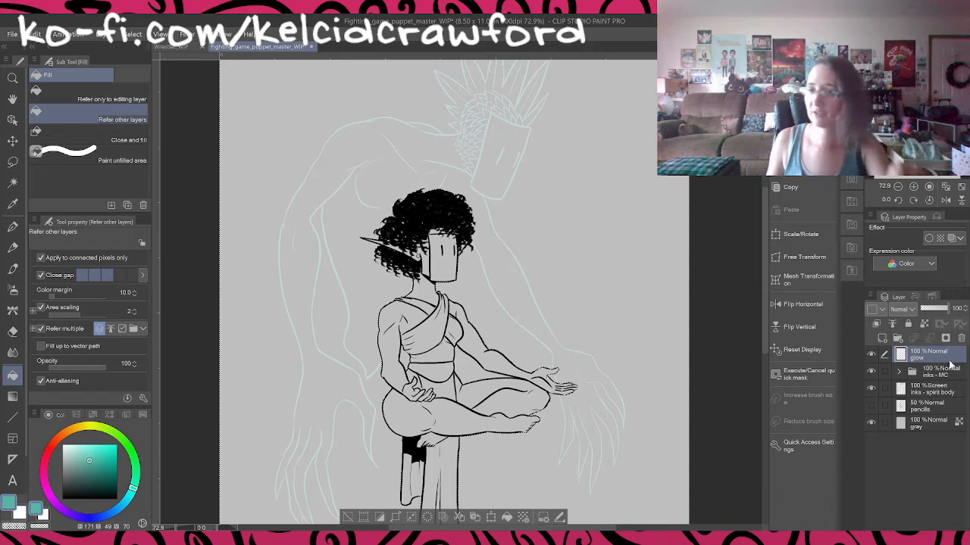
left_click(367, 305)
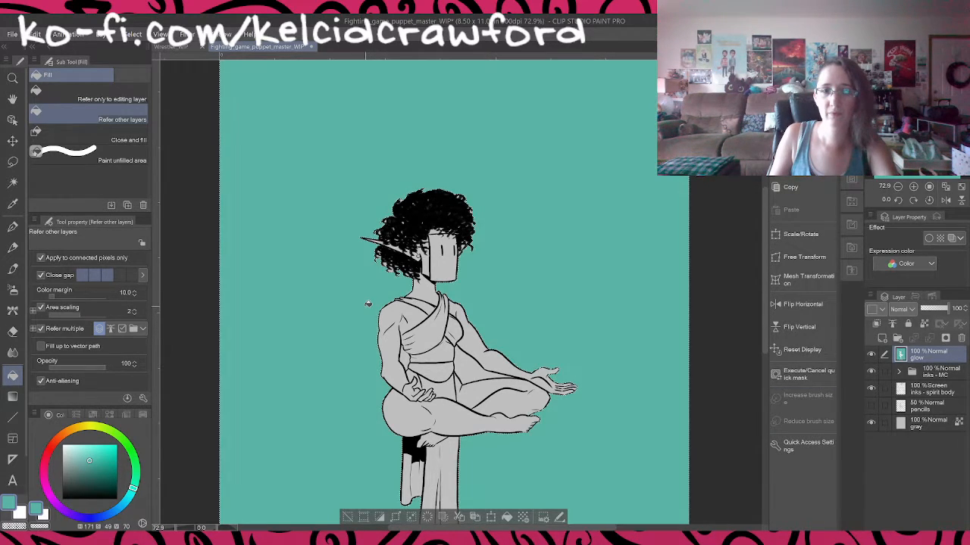
key("ctrl+z")
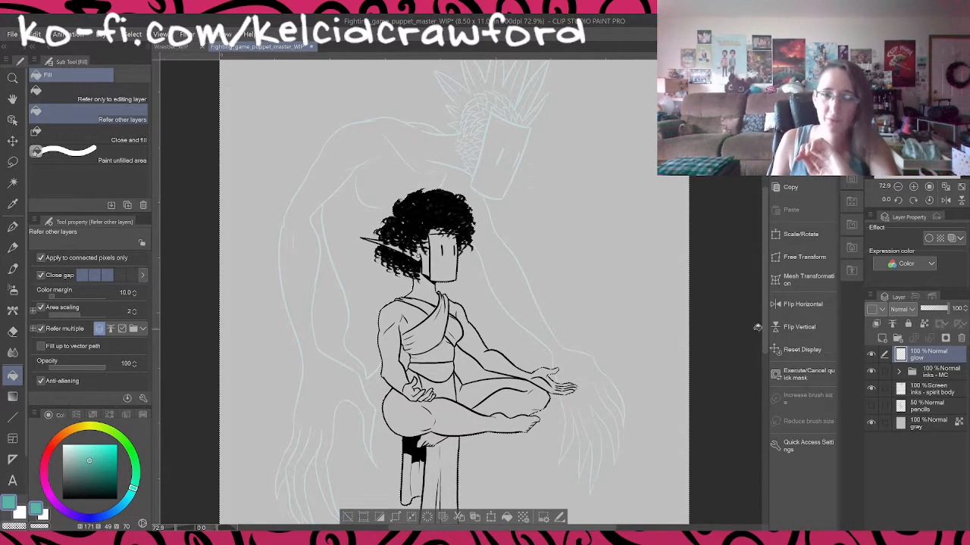
Step: Try auto-selecting the gaps between the seated character's arms and torso, referring to all layers, and clear the selection
left_click_drag(765, 325, 764, 358)
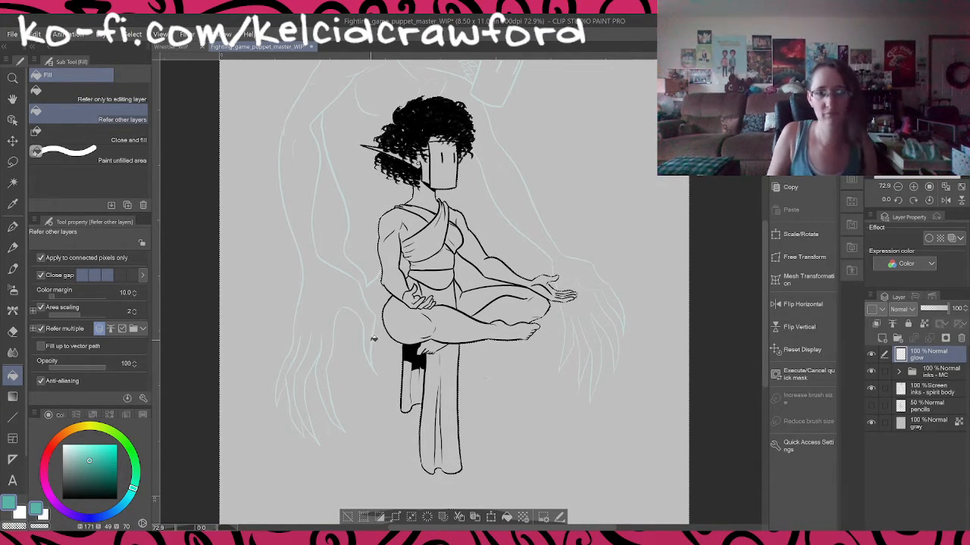
scroll(365, 327, "up", 1)
scroll(364, 327, "up", 2)
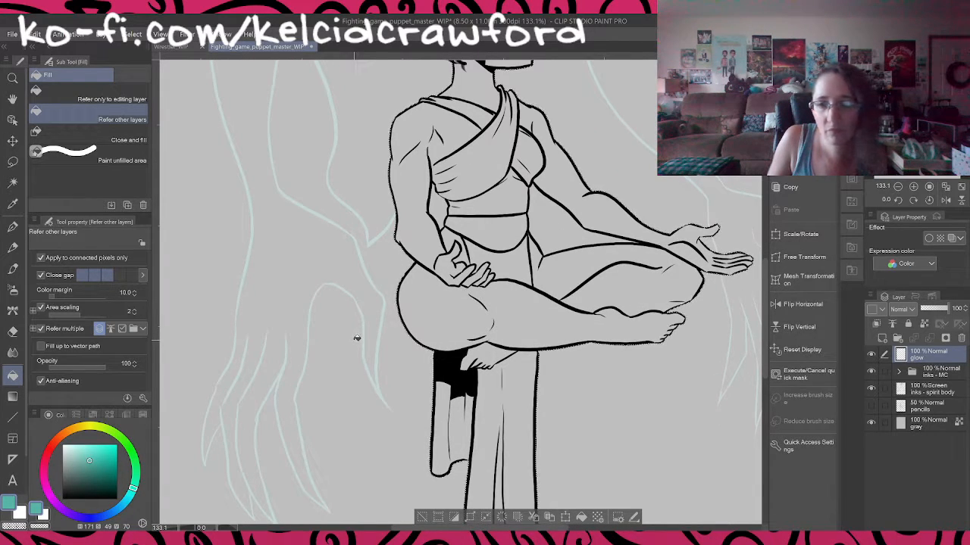
scroll(356, 337, "down", 3)
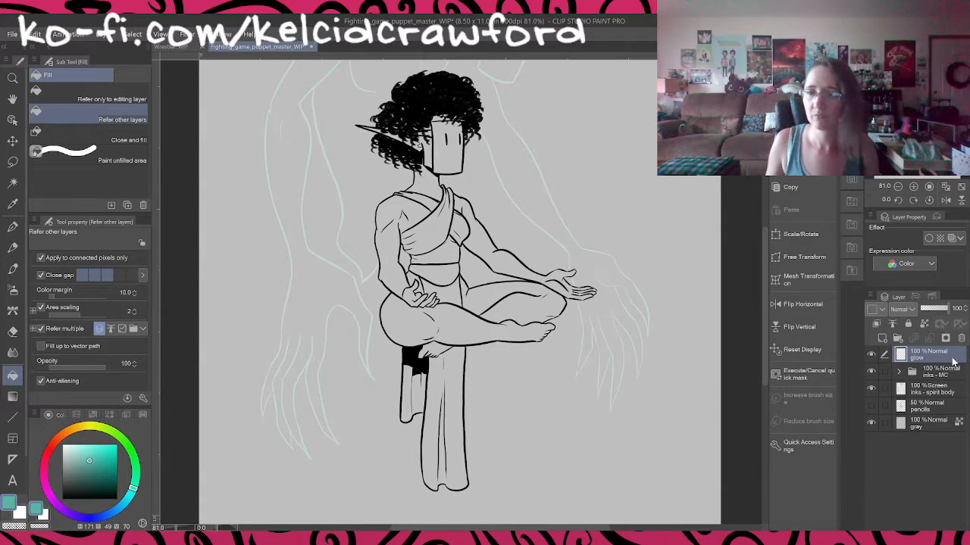
key("w")
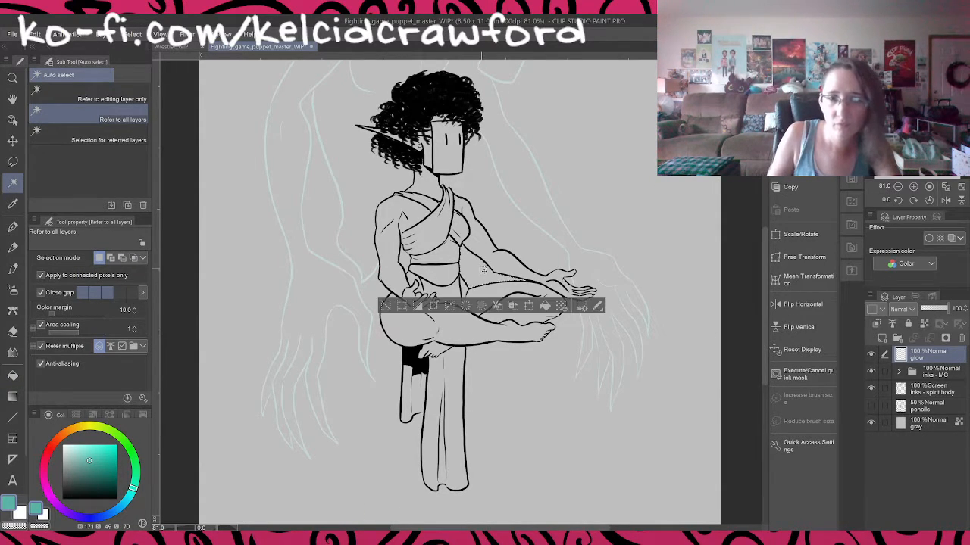
left_click(479, 271)
left_click(409, 262, "shift")
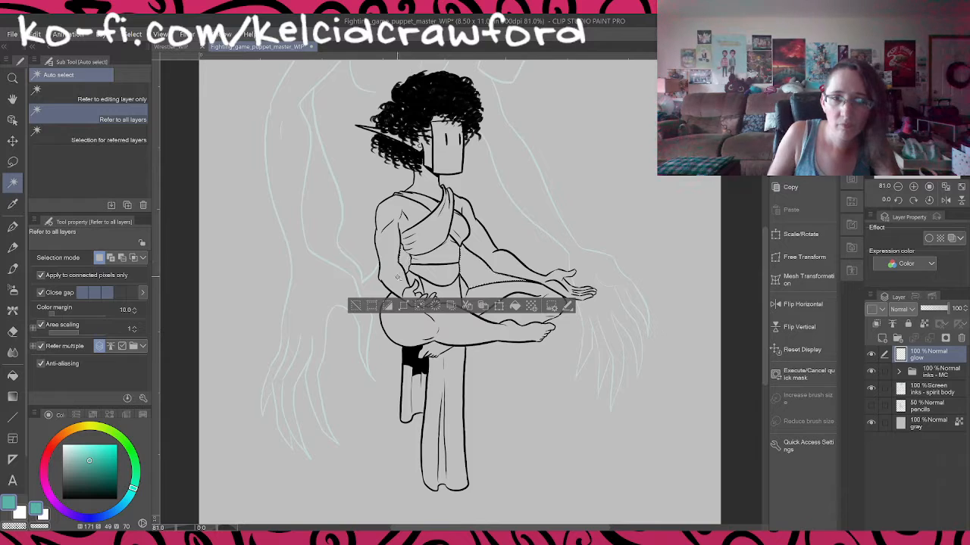
left_click(353, 306)
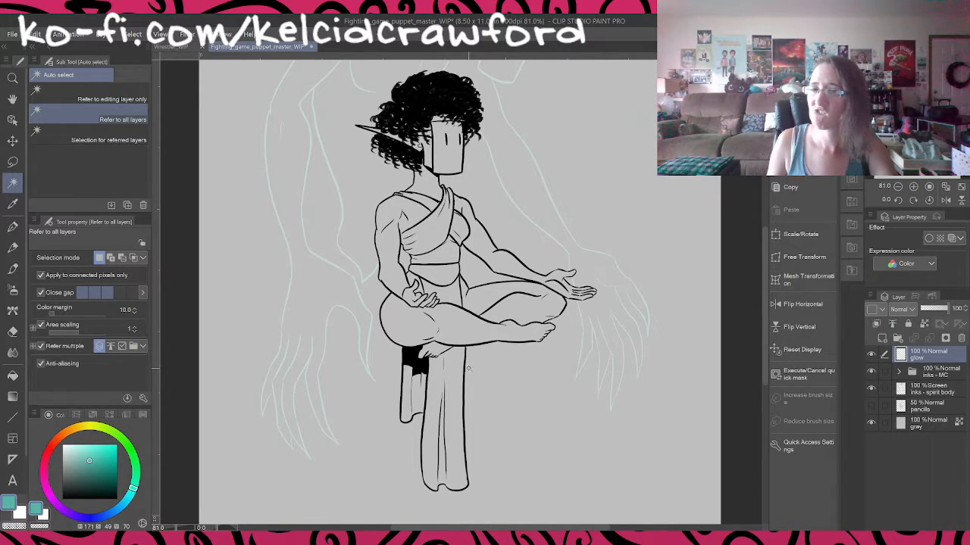
Step: Auto-select the open background around the seated character, referring to all layers, and inspect the selection's edges across the canvas
left_click(484, 273)
left_click(408, 261)
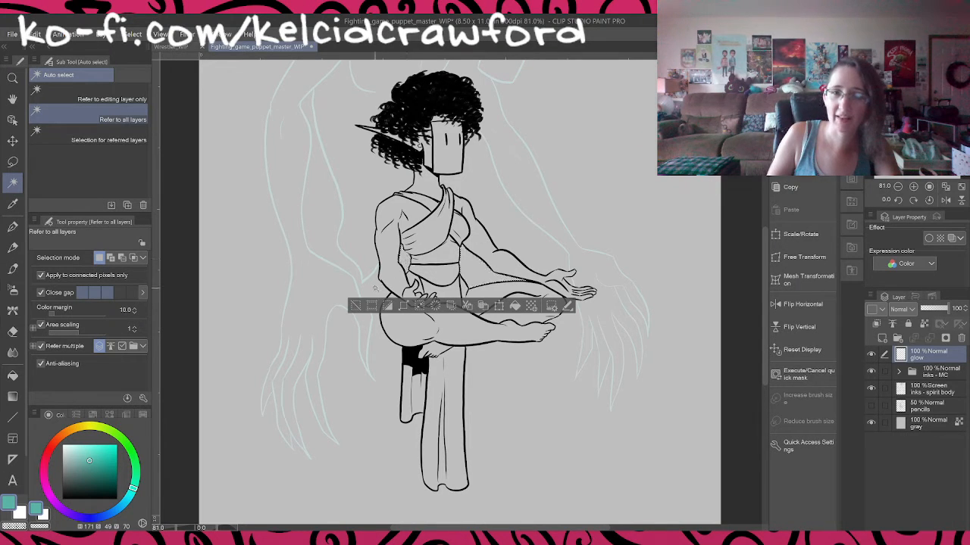
left_click(524, 262)
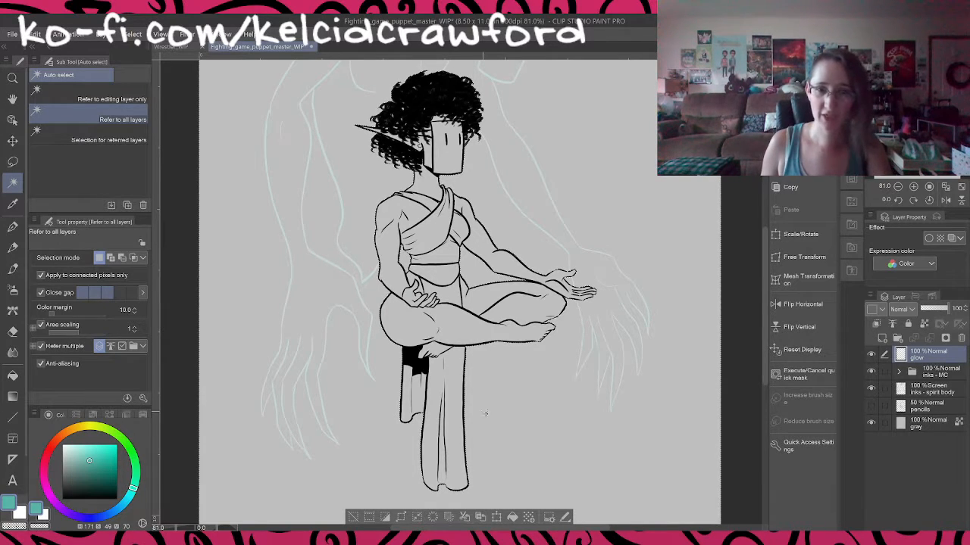
left_click_drag(554, 256, 579, 342)
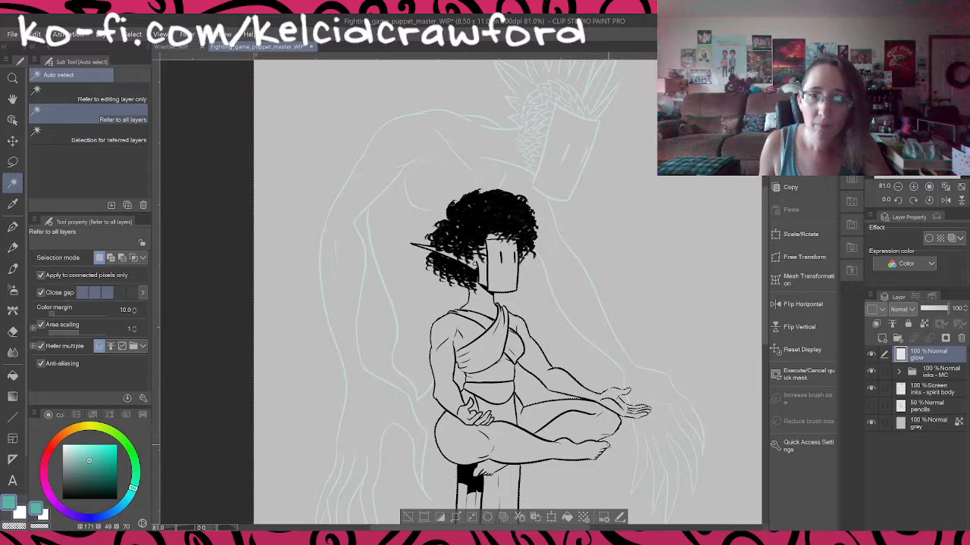
scroll(599, 447, "down", 3)
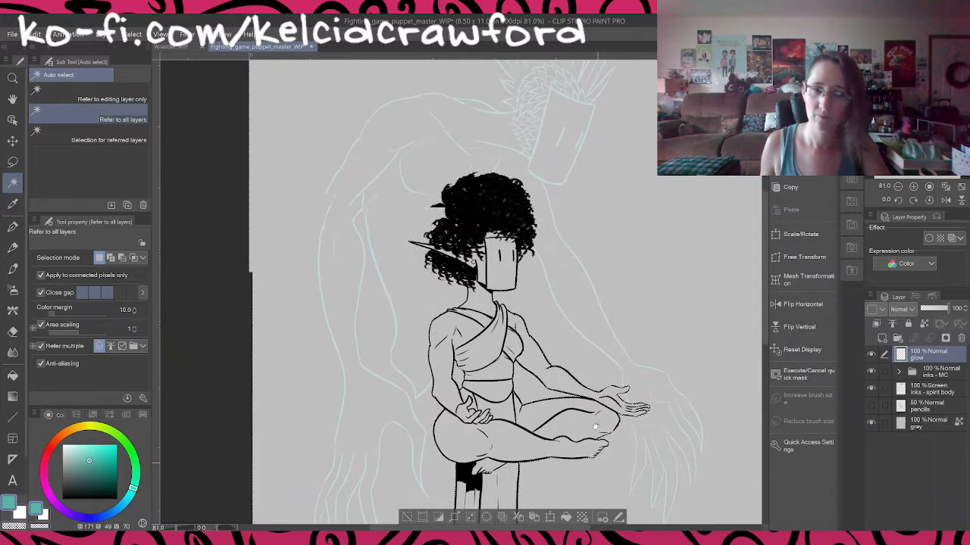
scroll(583, 415, "down", 3)
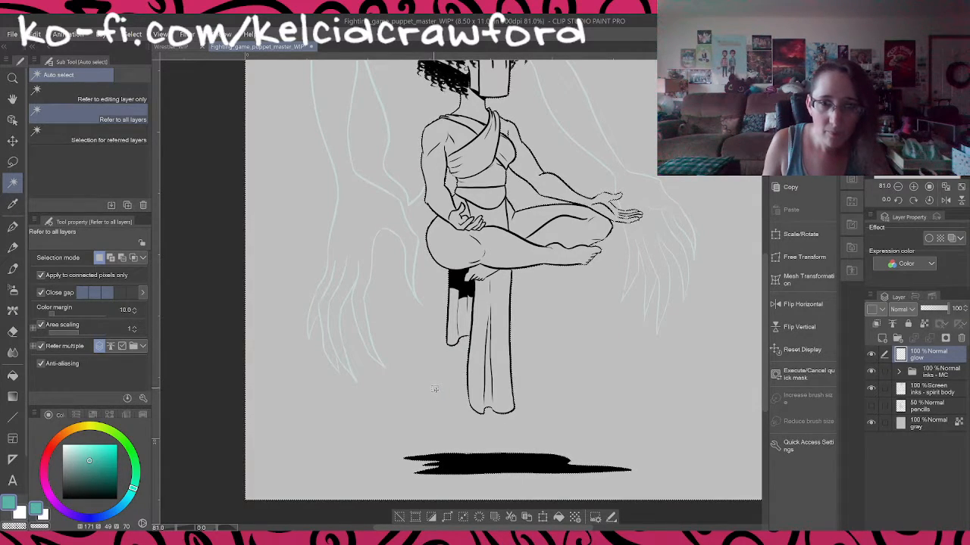
scroll(434, 386, "up", 10)
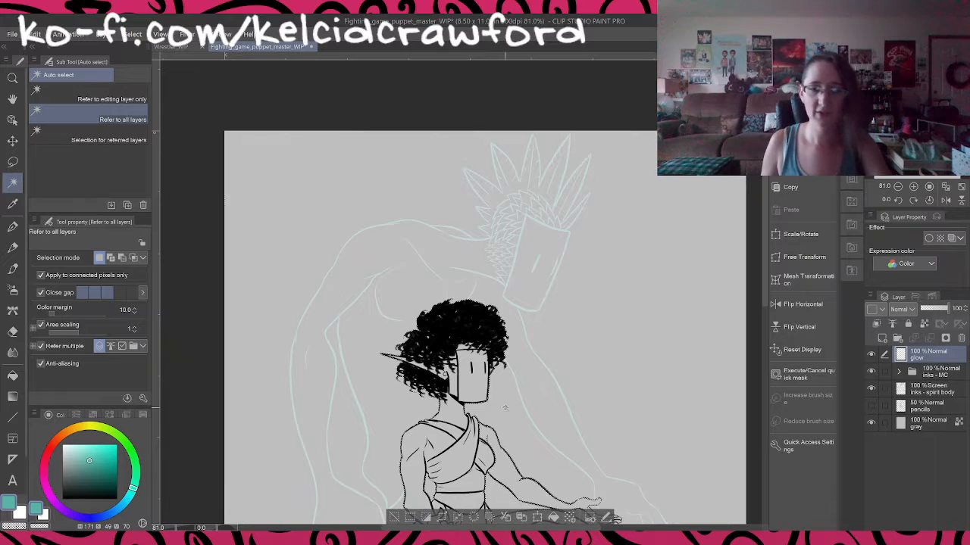
Step: Try filling the spirit's hand and arm areas with teal on the "glow" layer using Refer other layers, undoing each fill
key("g")
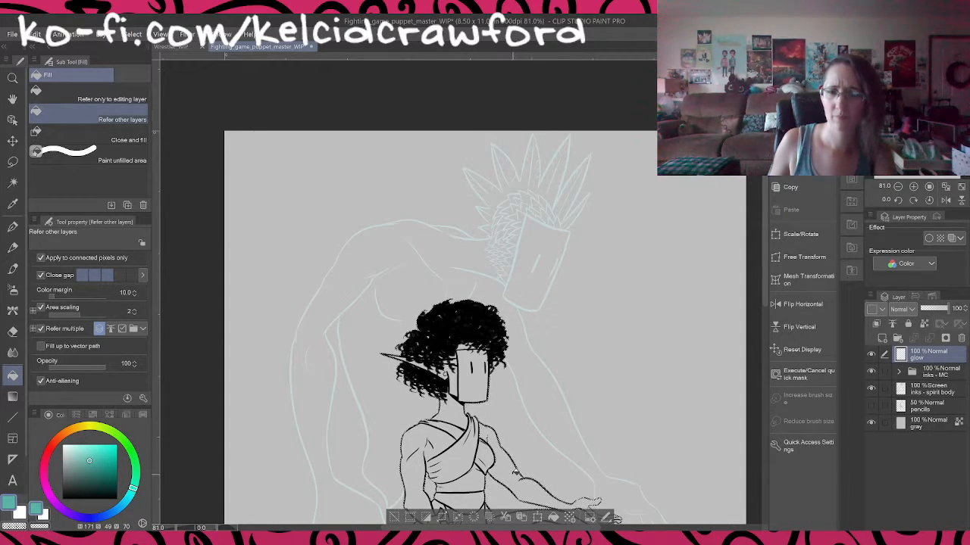
scroll(598, 356, "down", 5)
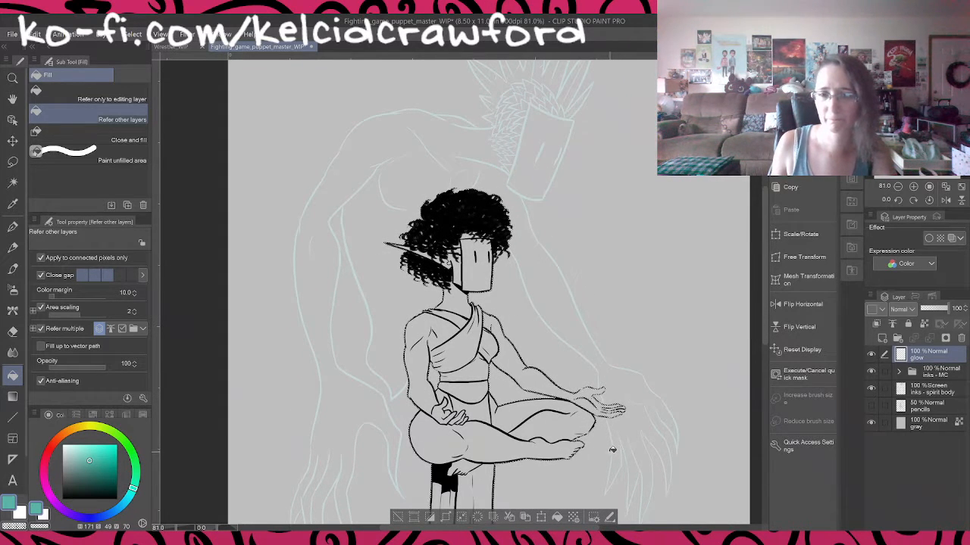
left_click_drag(530, 487, 505, 525)
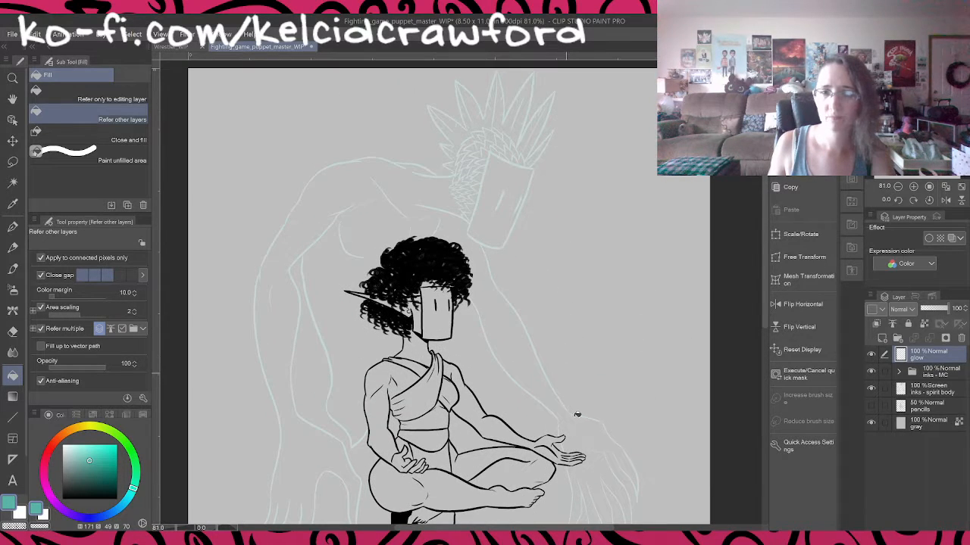
left_click(573, 481)
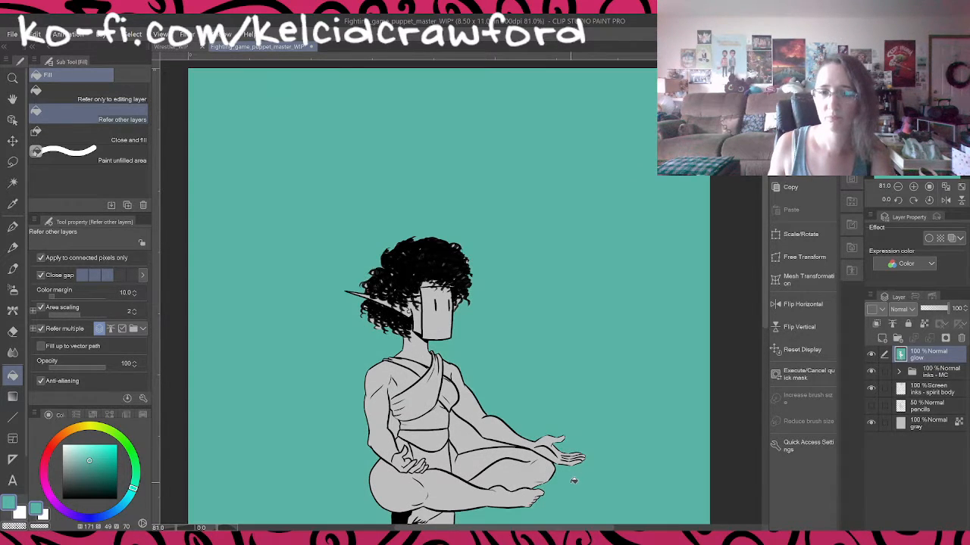
key("ctrl+z")
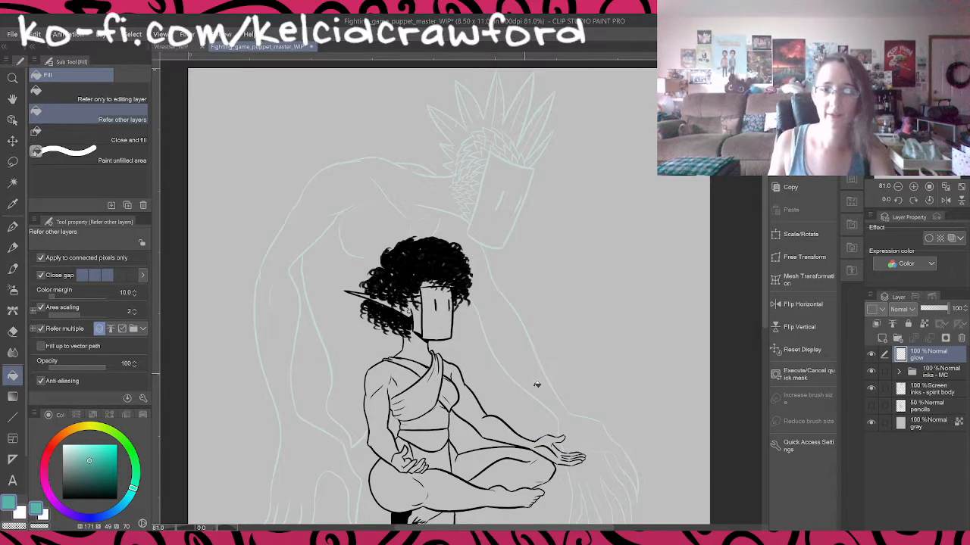
left_click(537, 380)
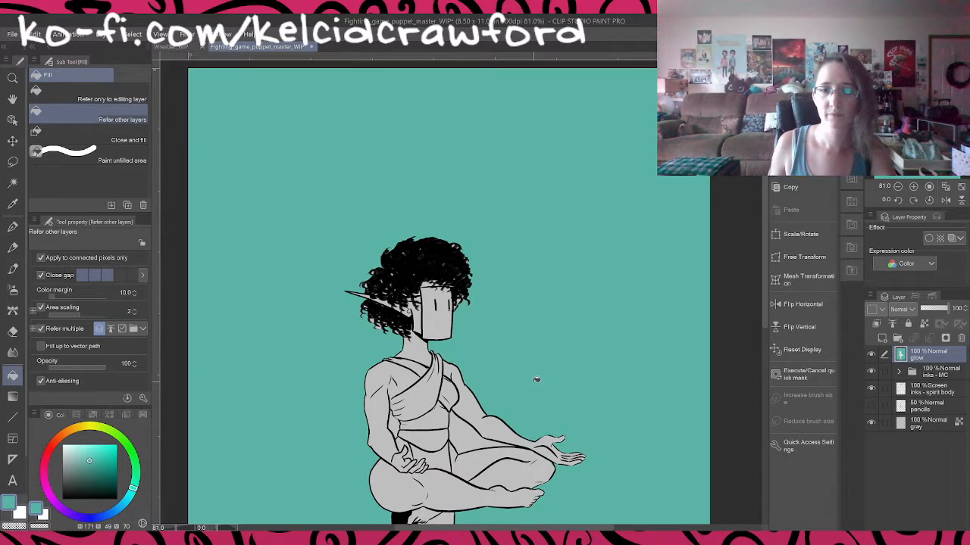
key("ctrl+z")
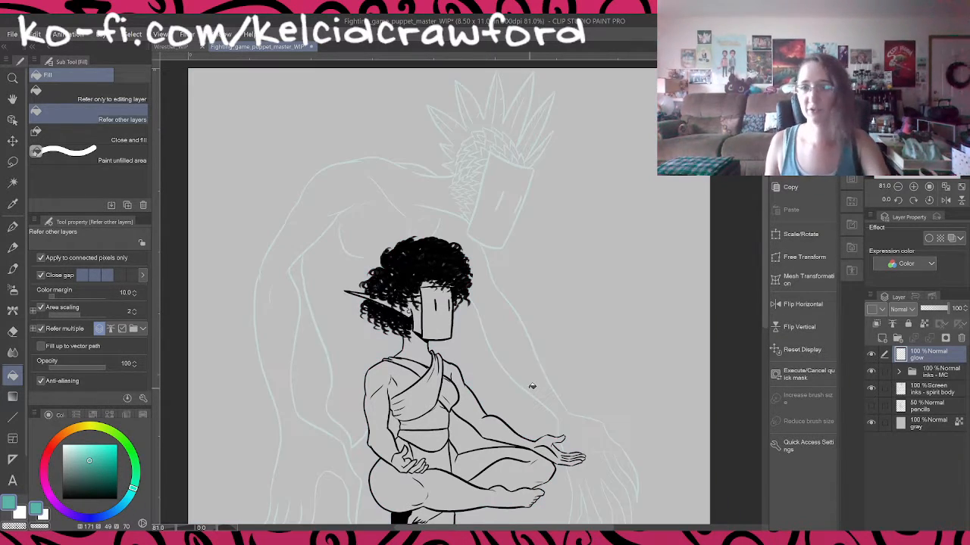
Step: Toggle the visibility of the "glow" and "inks - spirit body" layers off and on to examine what each contains
left_click(872, 353)
left_click(872, 353)
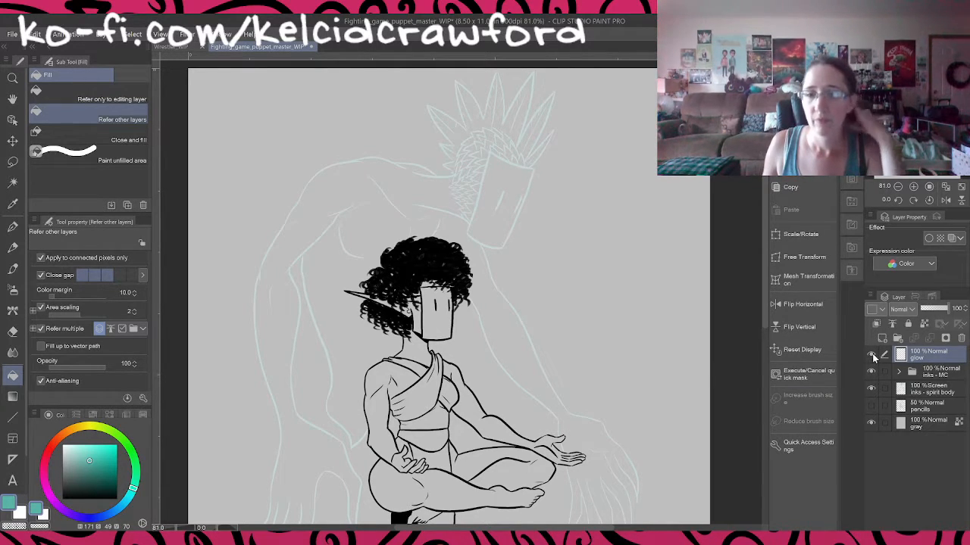
left_click_drag(618, 389, 612, 280)
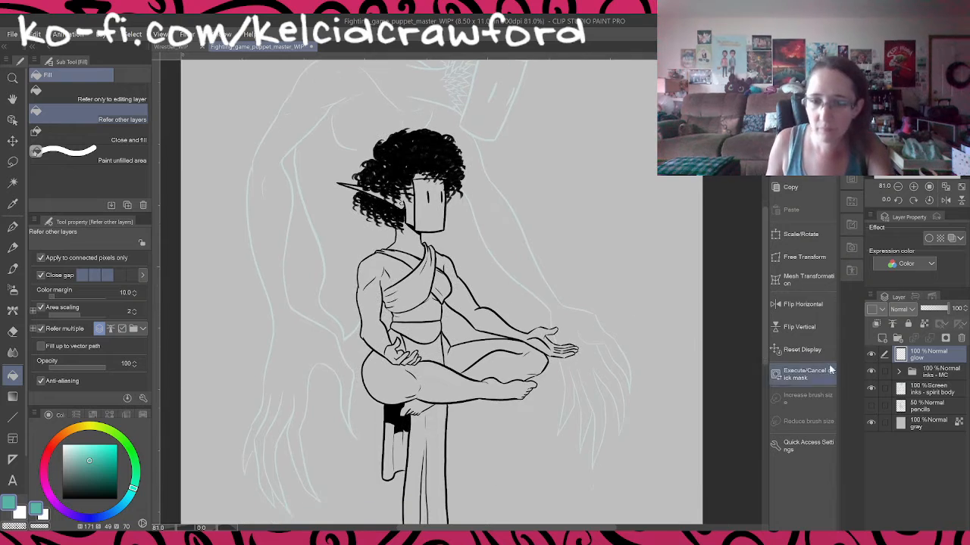
left_click(869, 353)
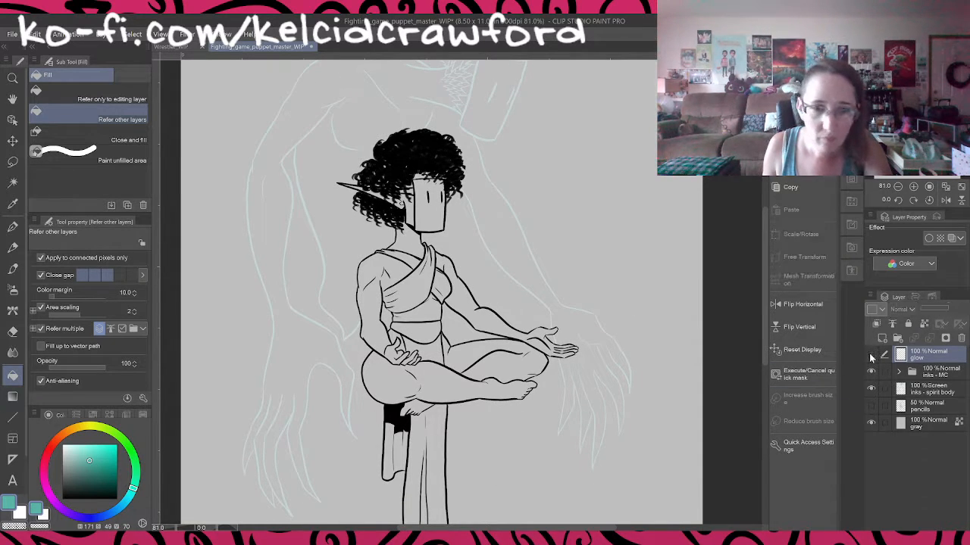
left_click(869, 353)
left_click(871, 388)
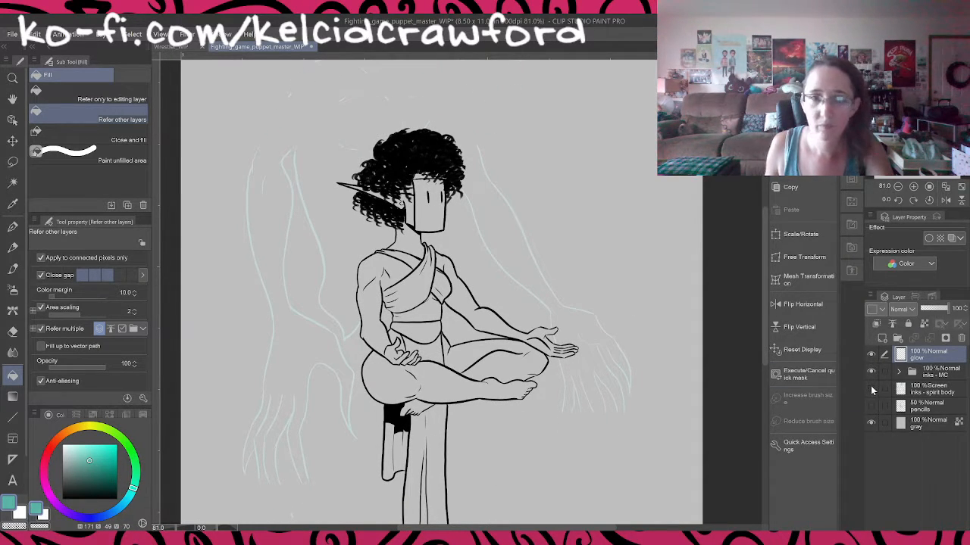
left_click_drag(636, 336, 598, 344)
left_click(871, 390)
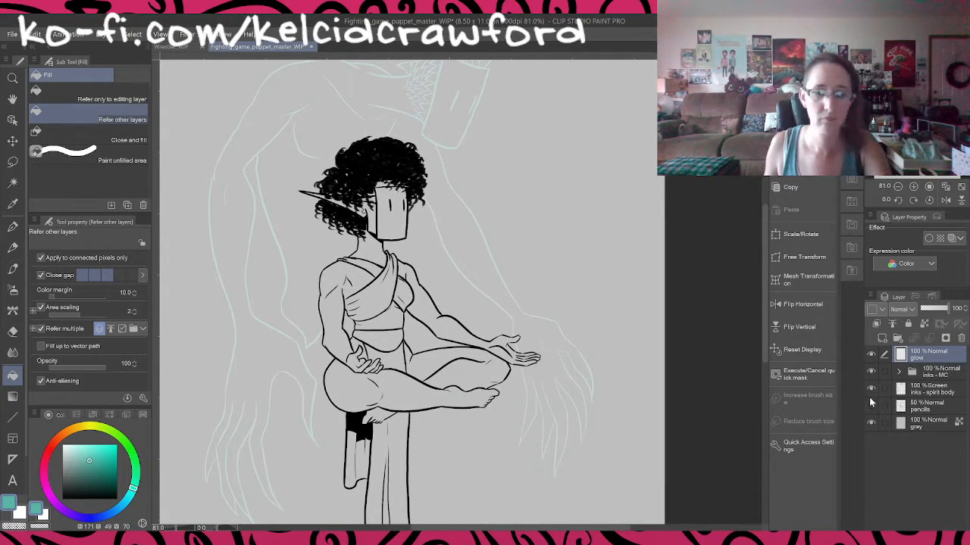
key("w")
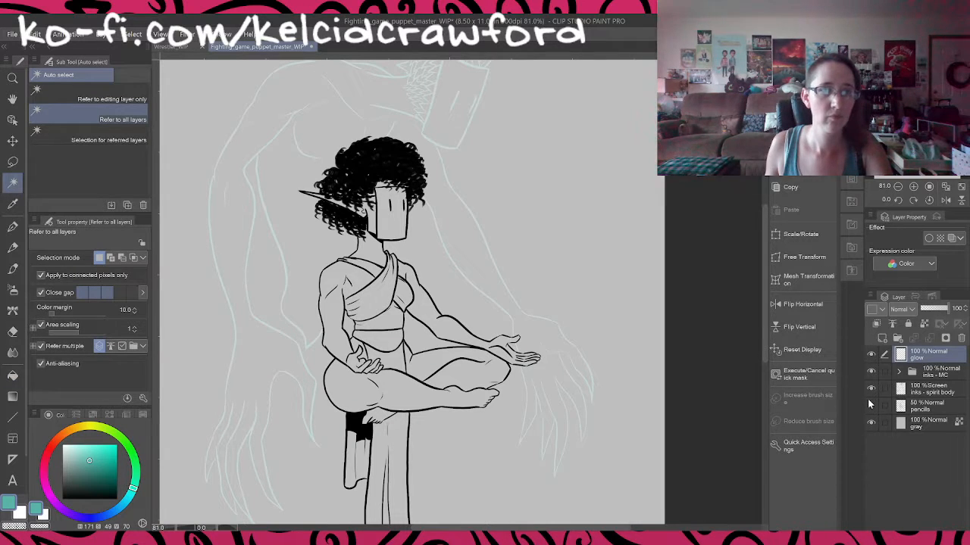
key("p")
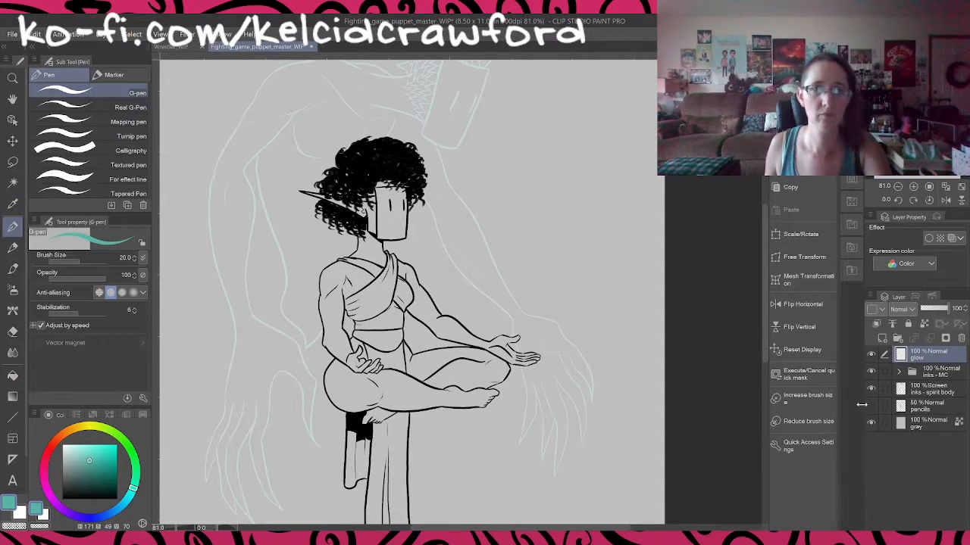
left_click_drag(629, 390, 686, 369)
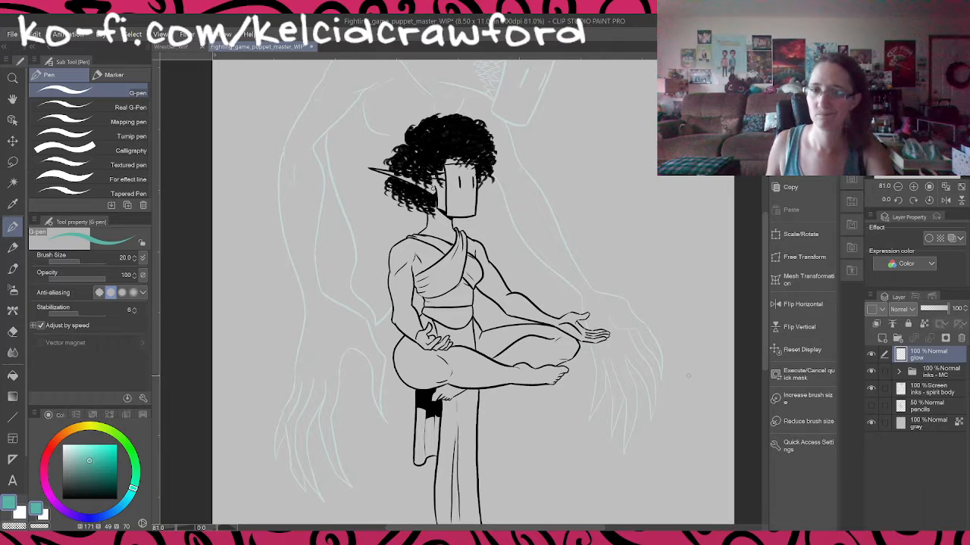
Step: Fill the "gray" layer with dark gray, HSV 0, 0, 41, using the Fill tool set to Refer only to editing layer
left_click(932, 426)
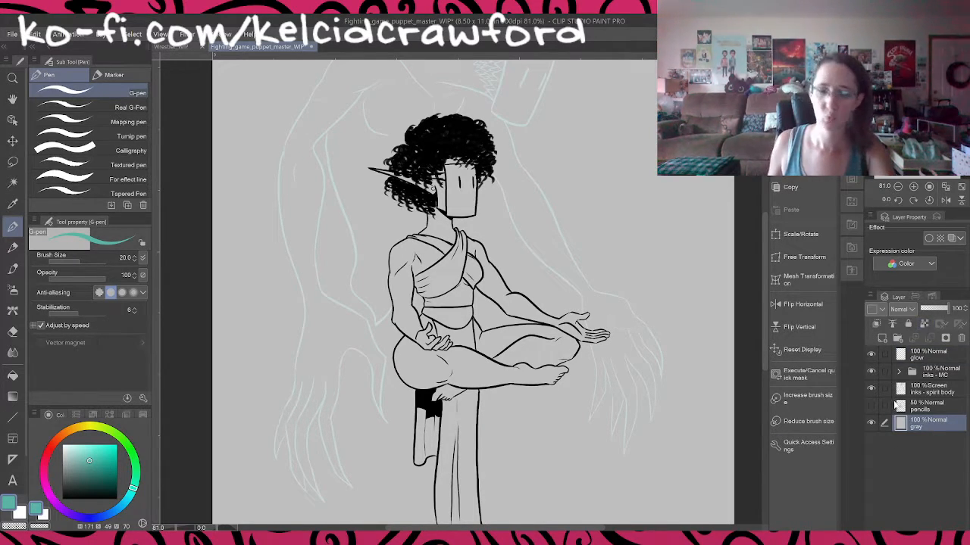
key("g")
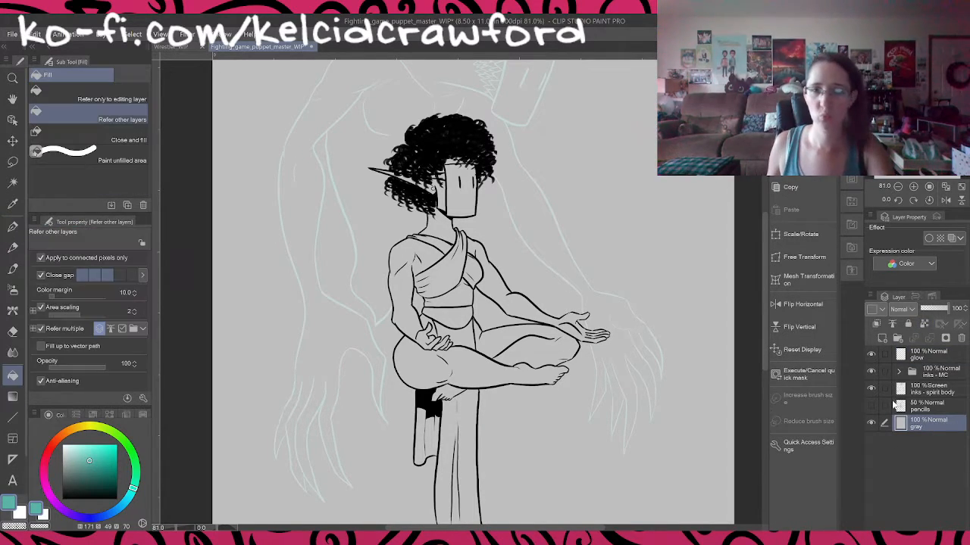
left_click(263, 417, "alt")
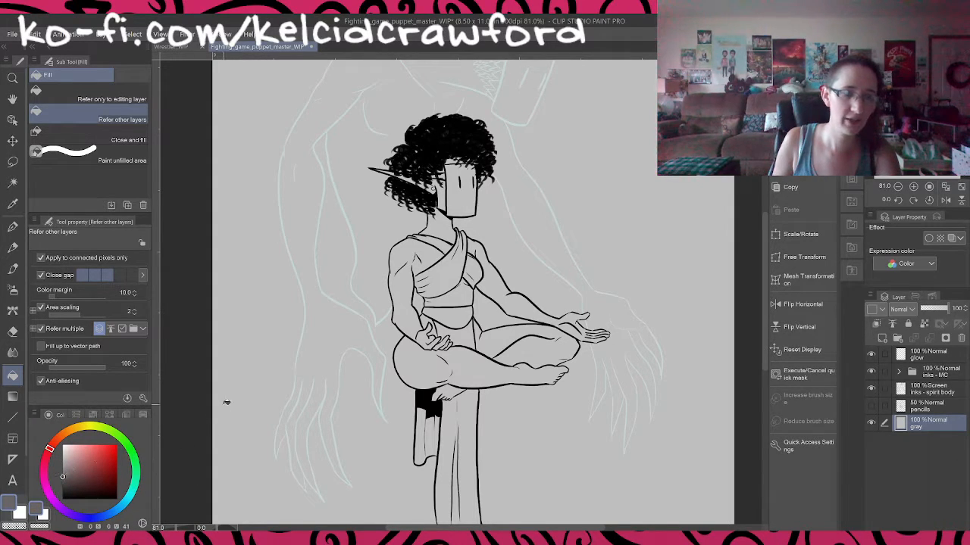
left_click(99, 97)
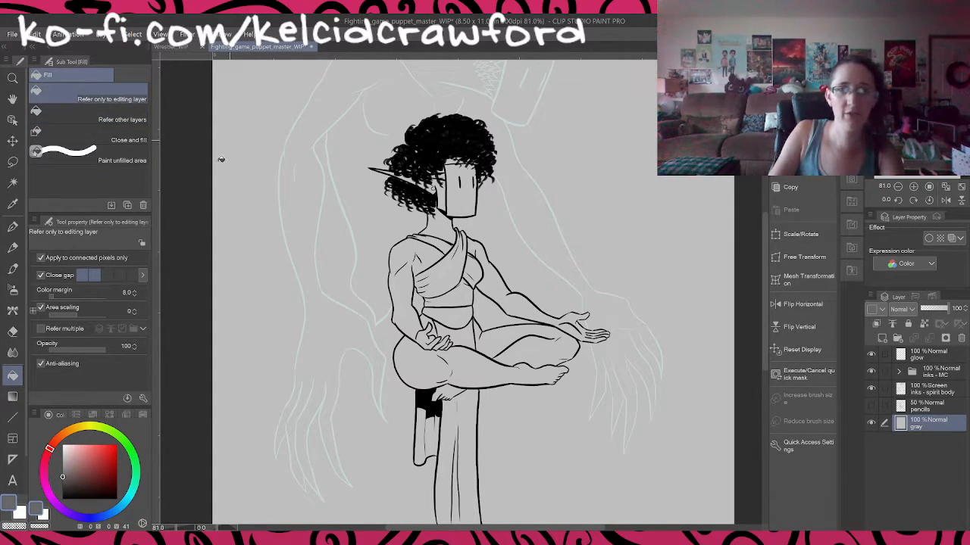
left_click(220, 350)
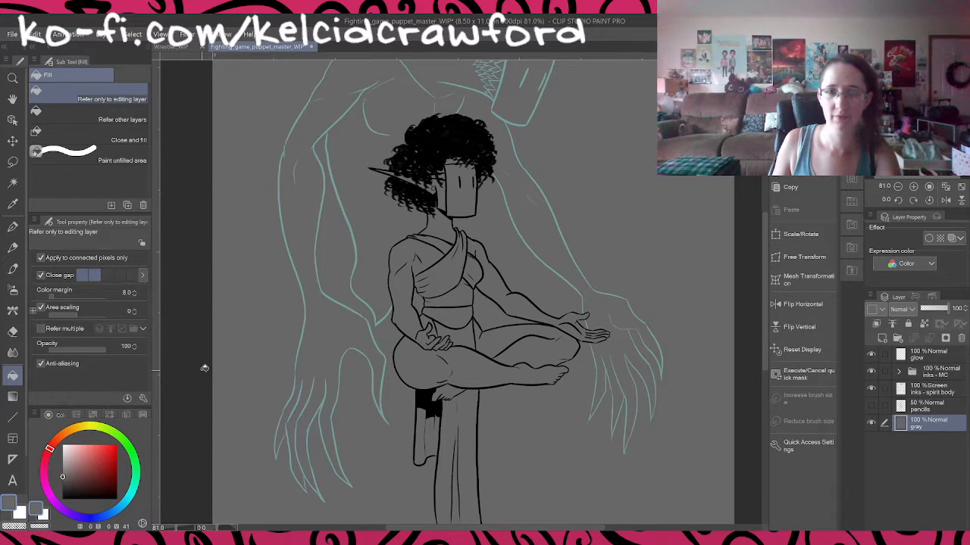
Step: Check the spirit's line art against the darker background and make the "glow" layer active
scroll(598, 301, "up", 5)
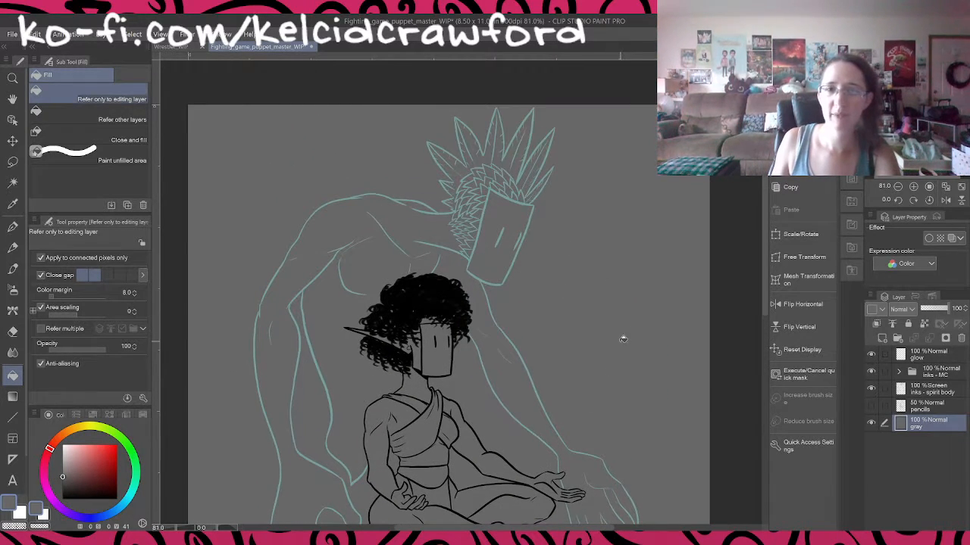
left_click_drag(607, 409, 644, 331)
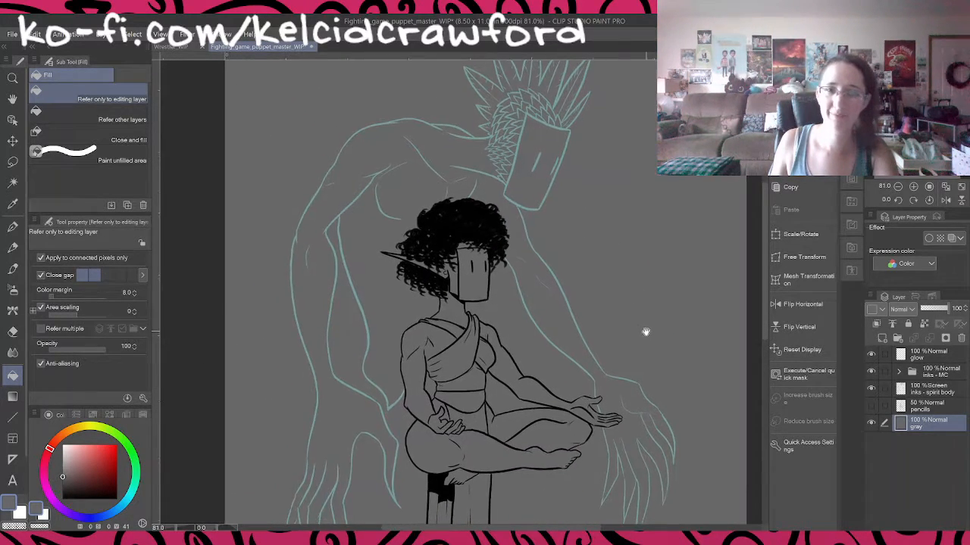
left_click(945, 359)
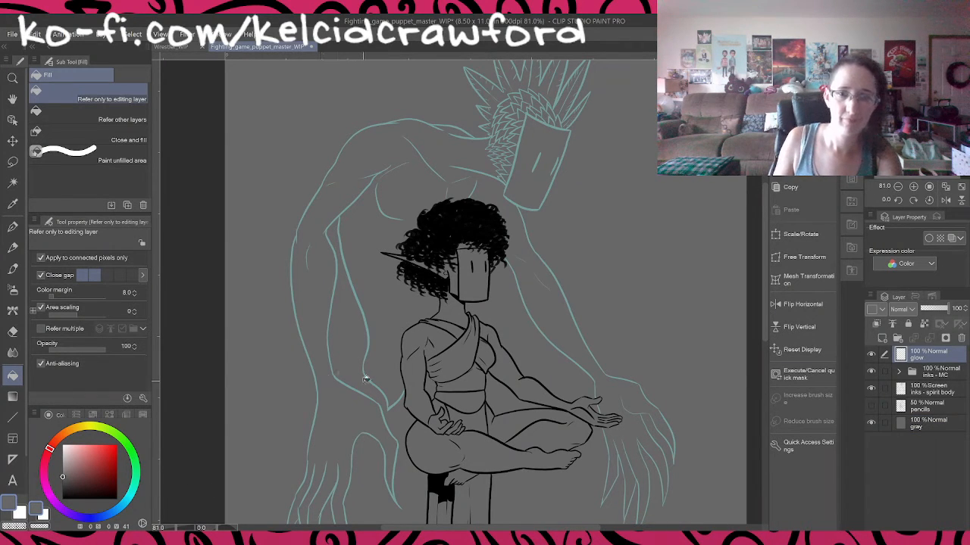
Step: Sample the teal of the spirit's line art and brighten it to about HSV 170, 38, 77
scroll(372, 345, "up", 4)
scroll(370, 337, "down", 2)
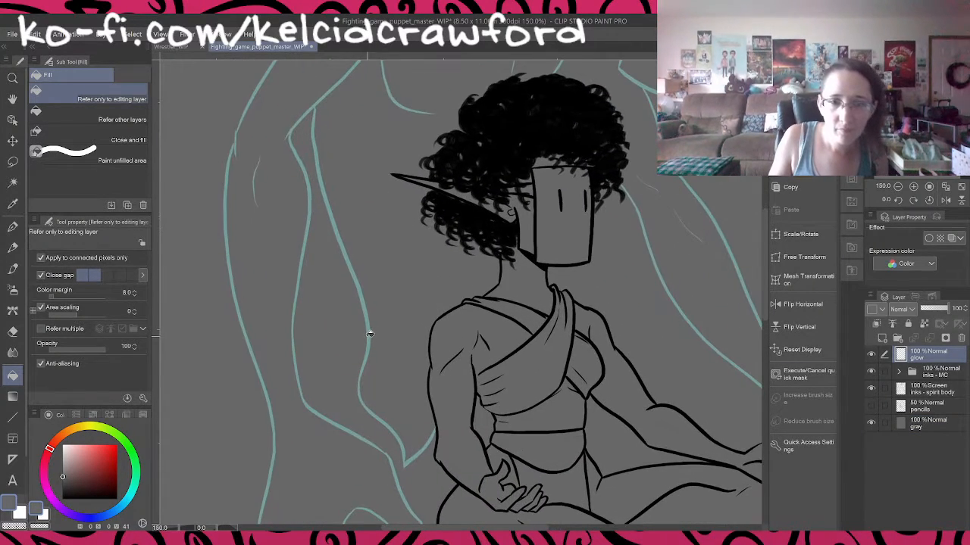
left_click(370, 337, "alt")
scroll(369, 334, "down", 2)
scroll(369, 334, "down", 1)
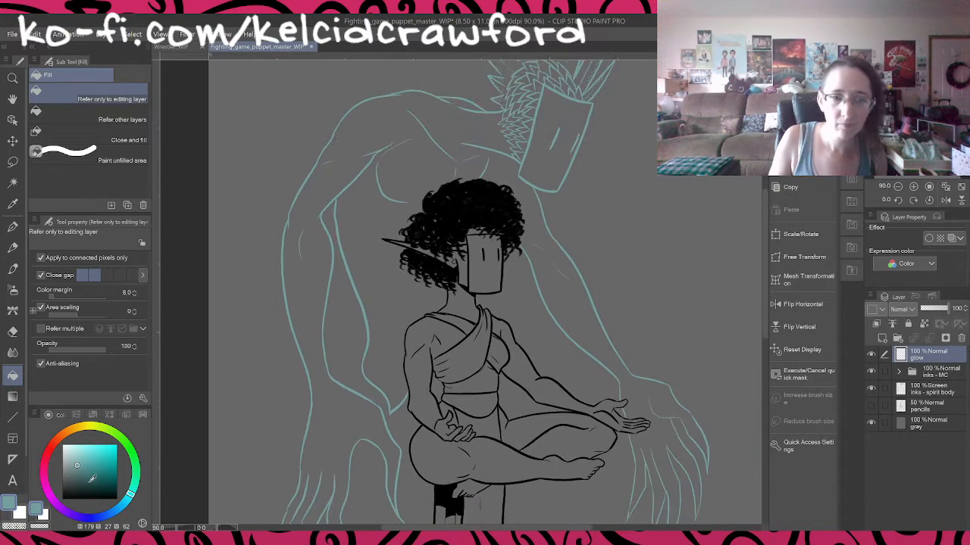
left_click_drag(131, 500, 134, 489)
left_click_drag(85, 462, 85, 455)
Step: Fill the spirit's body and mask with teal on the "glow" layer using the Fill tool set to Refer other layers
left_click(105, 112)
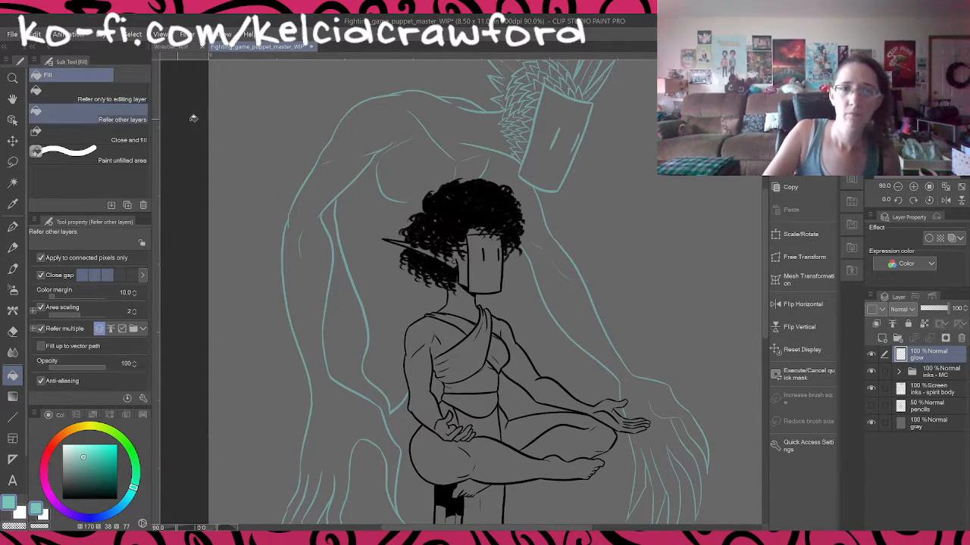
left_click(351, 136)
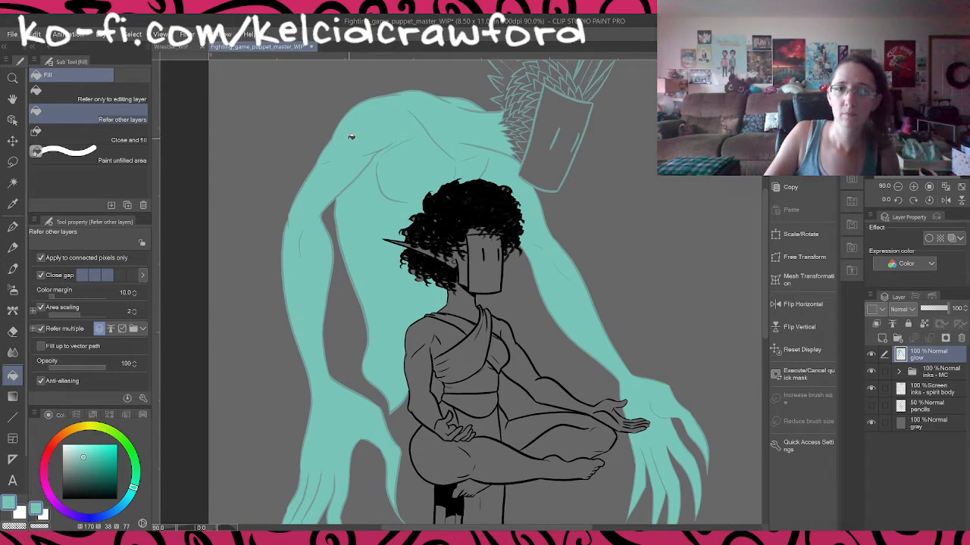
scroll(623, 278, "down", 2)
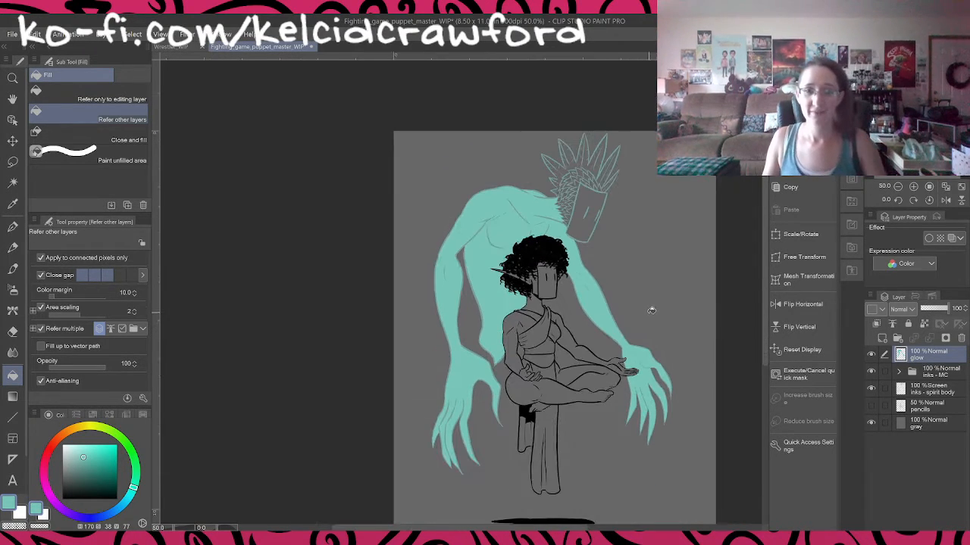
scroll(651, 280, "up", 1)
scroll(605, 191, "up", 4)
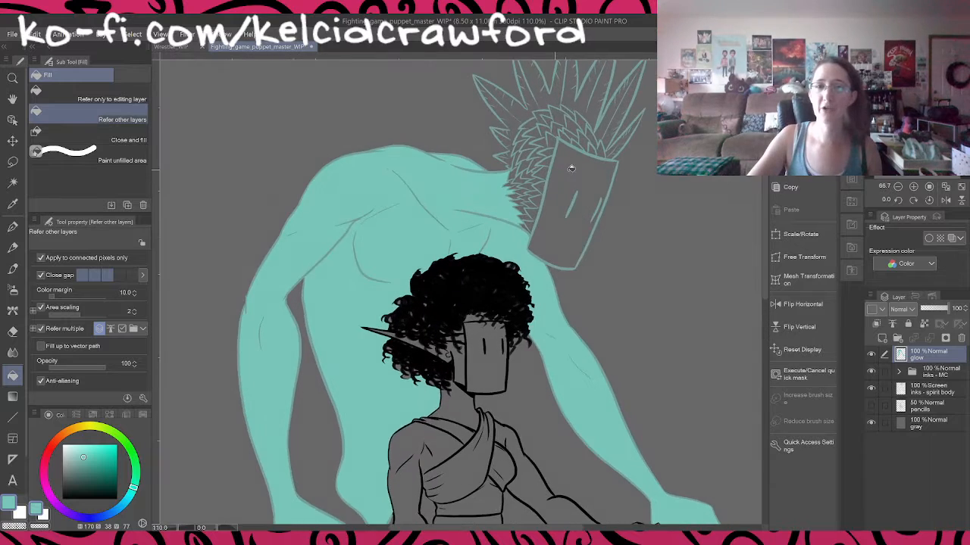
left_click_drag(679, 296, 580, 386)
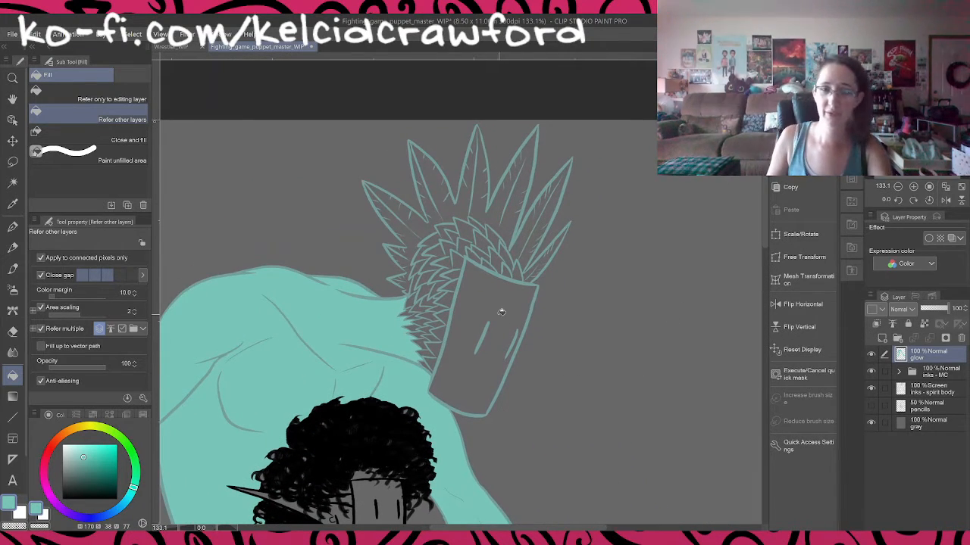
left_click(508, 339)
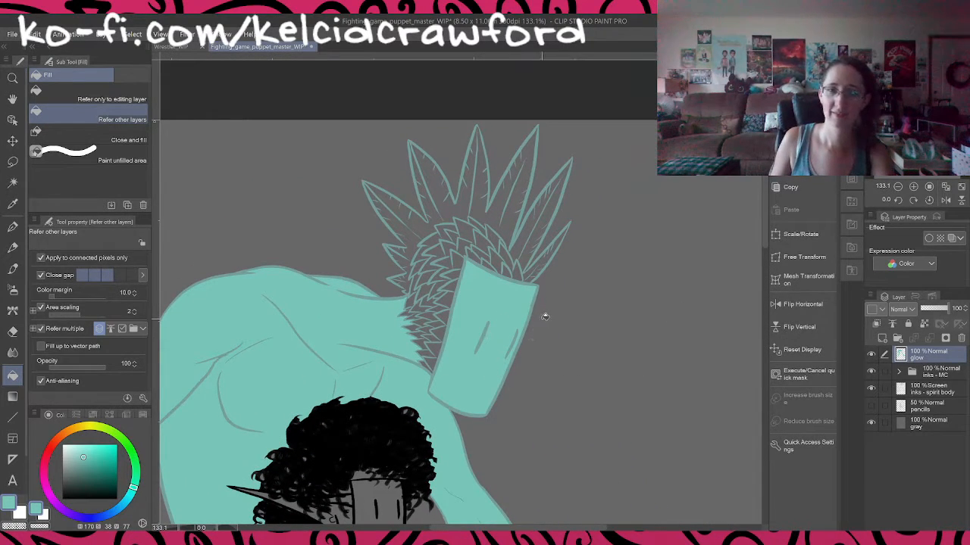
Step: Select the spirit's silhouette by auto-selecting the background and inverting, and fill the feathered head with teal using Refer only to editing layer
key("w")
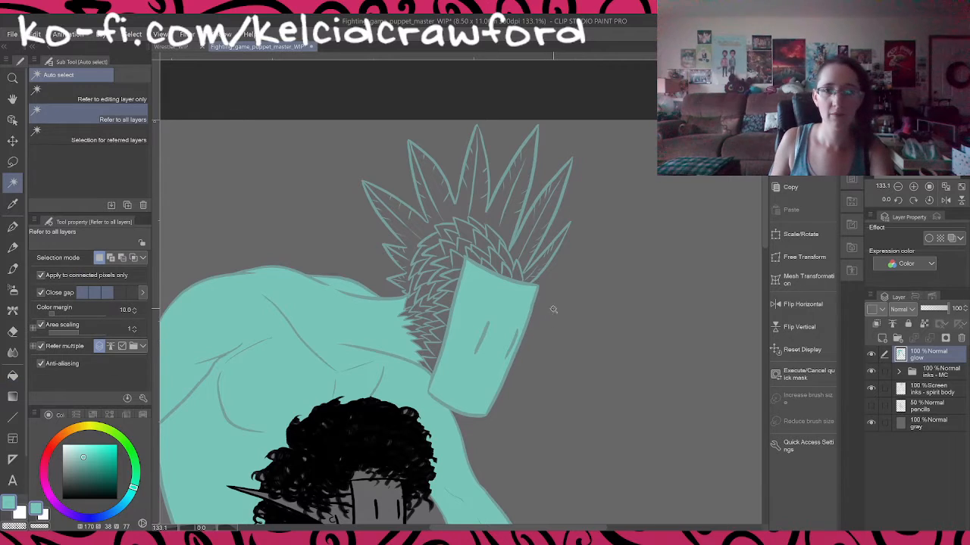
left_click(598, 176)
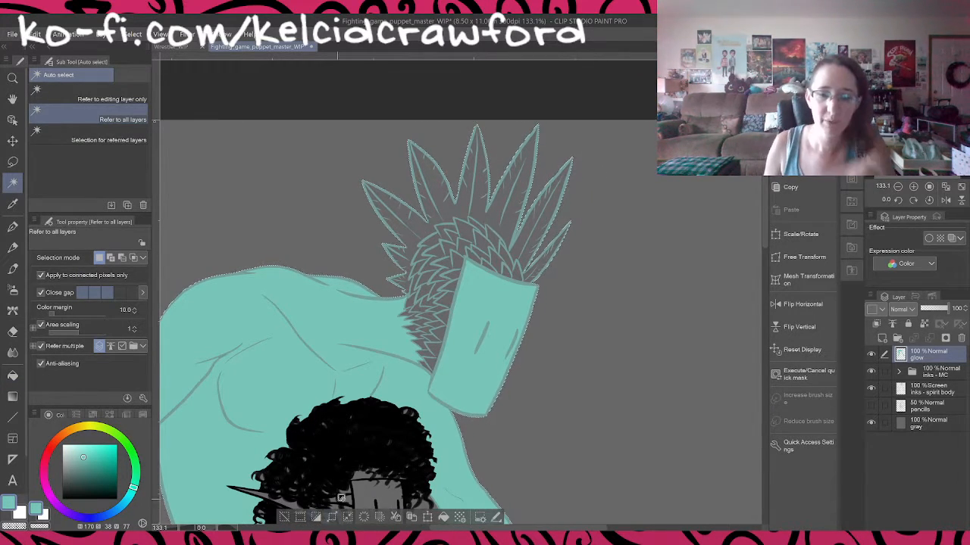
key("g")
left_click(115, 102)
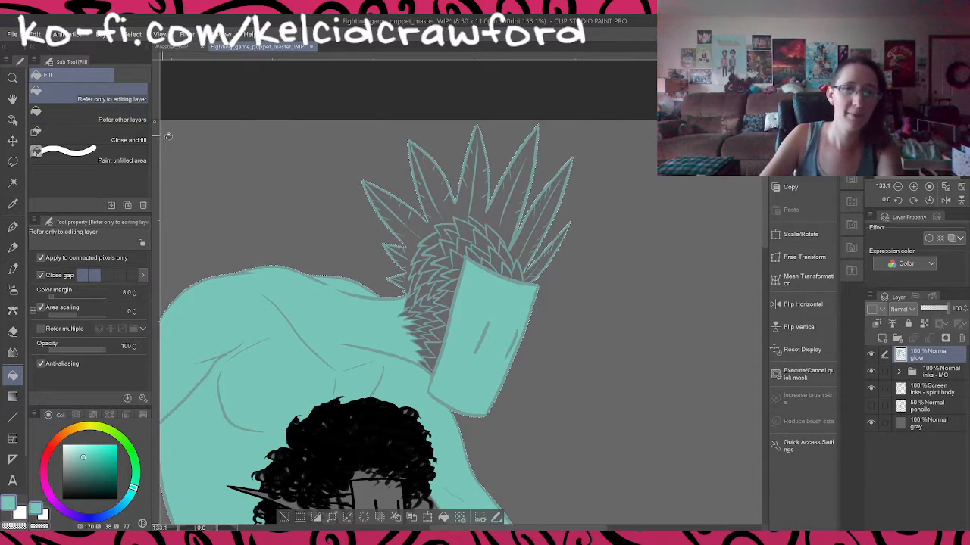
left_click(468, 237)
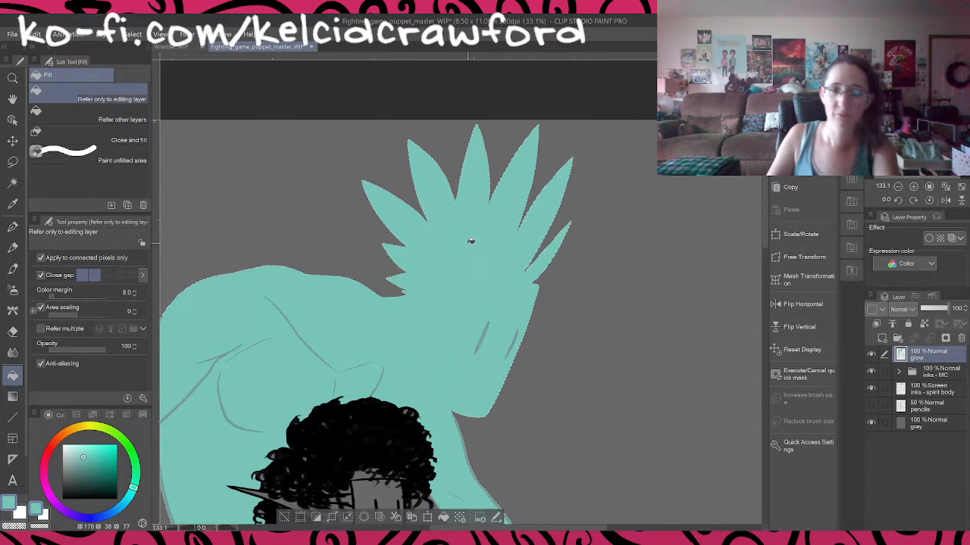
key("ctrl+z")
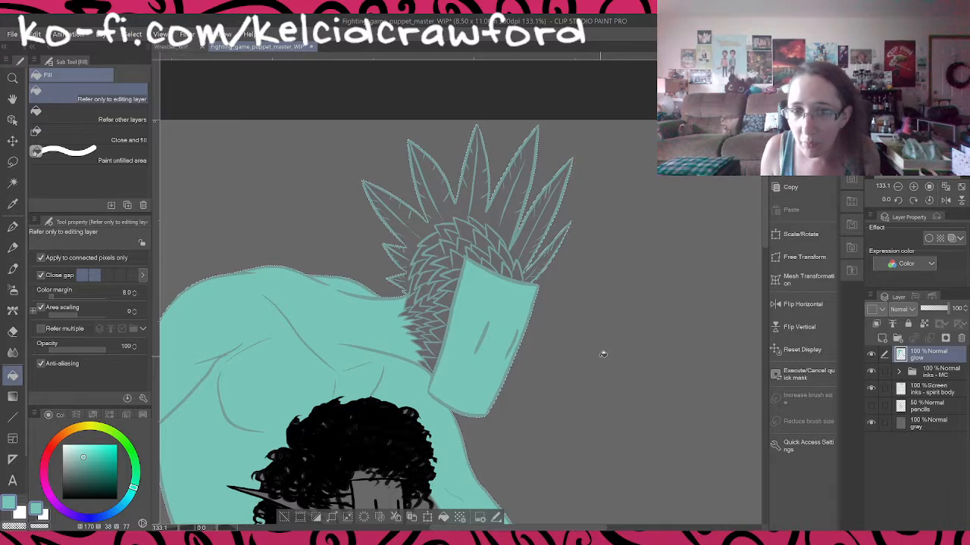
left_click(467, 244)
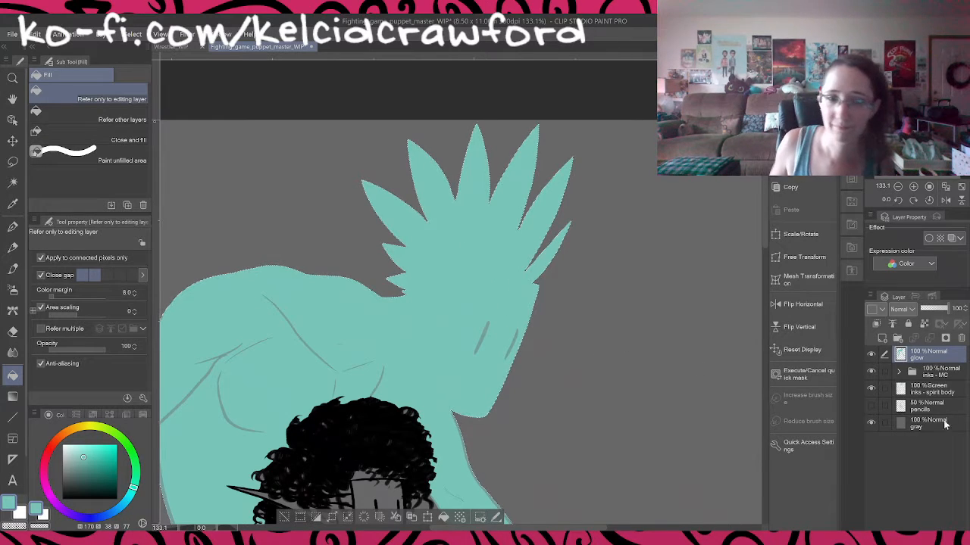
Step: Move the "glow" layer directly below "inks - spirit body" and clear the selection
left_click_drag(932, 359, 941, 408)
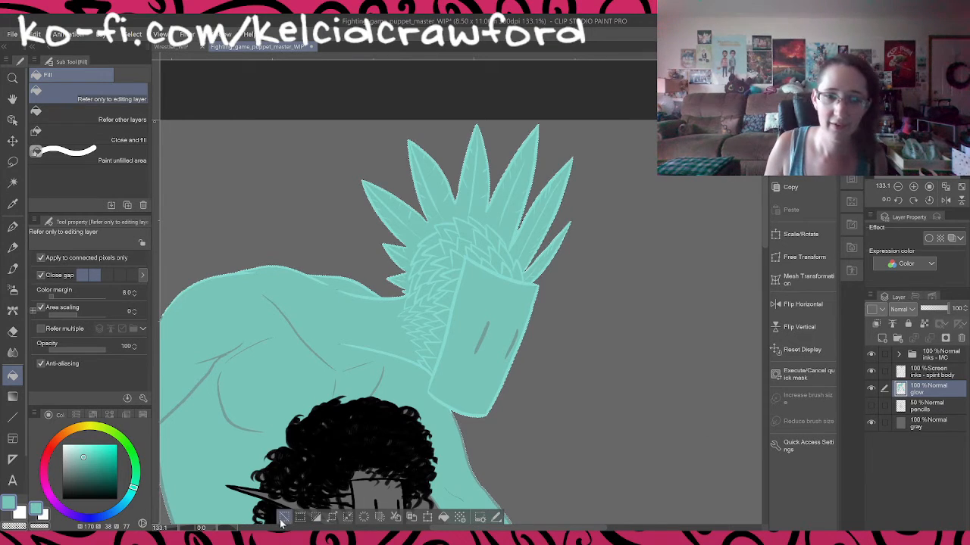
scroll(658, 395, "down", 1)
scroll(659, 395, "down", 2)
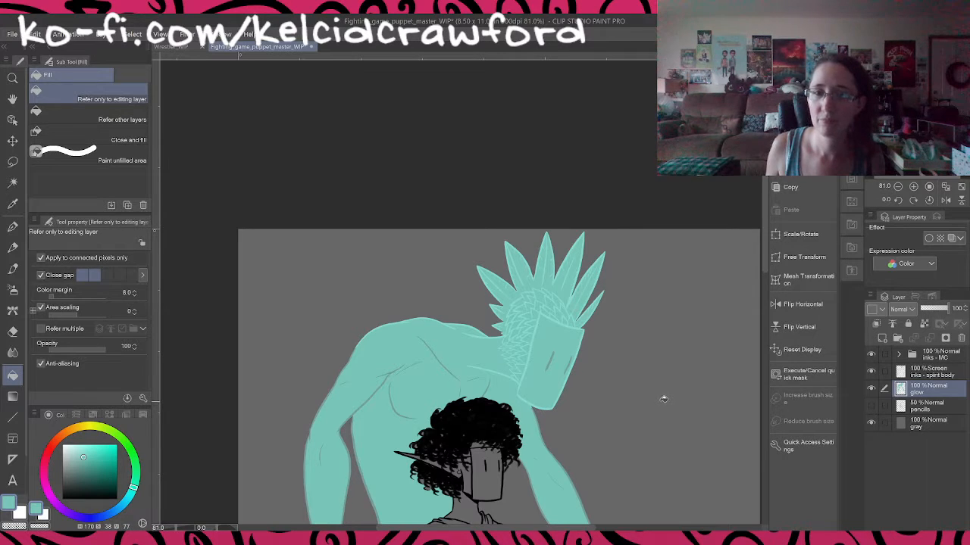
Step: Paint teal over the gray gaps beneath the spirit's torso lines and mask eye slits with the G-pen at brush size 46.7
scroll(419, 400, "up", 4)
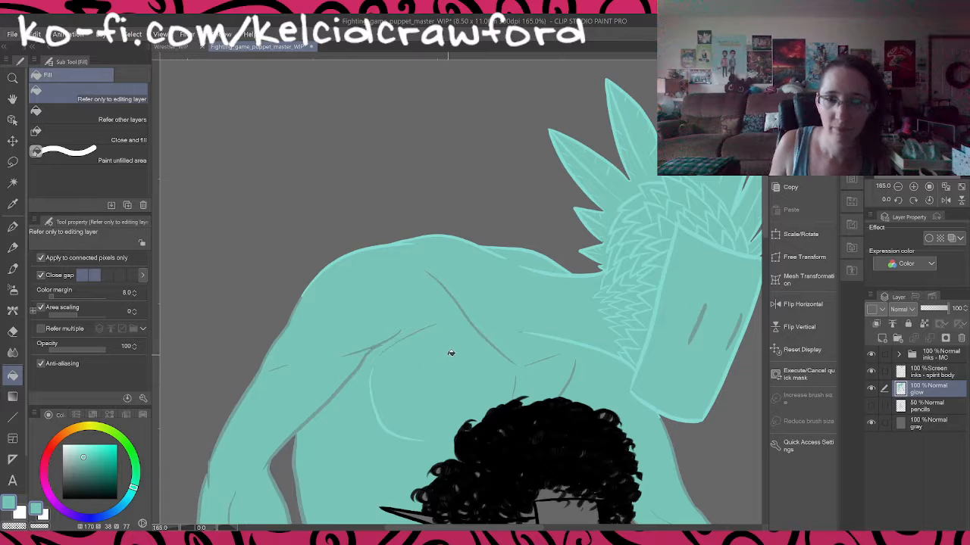
key("p")
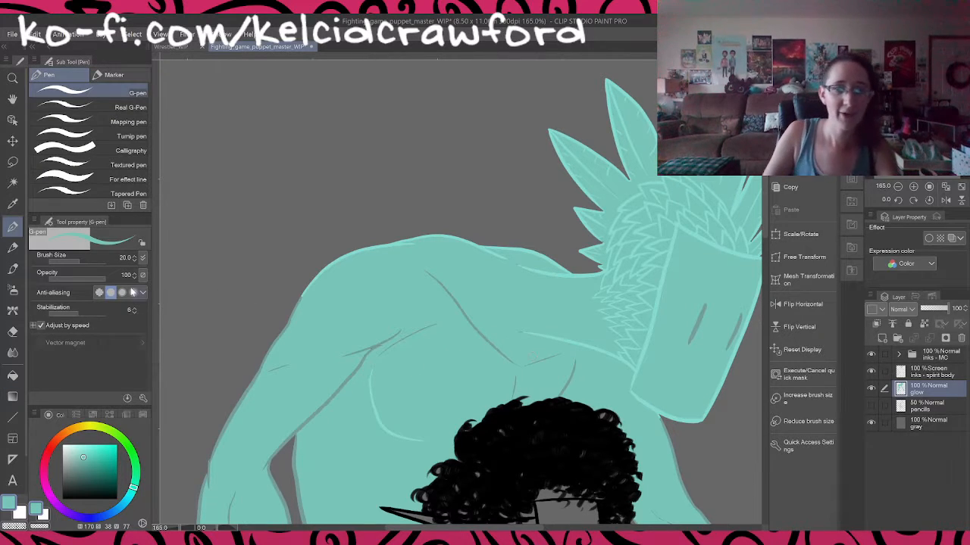
left_click_drag(80, 261, 106, 264)
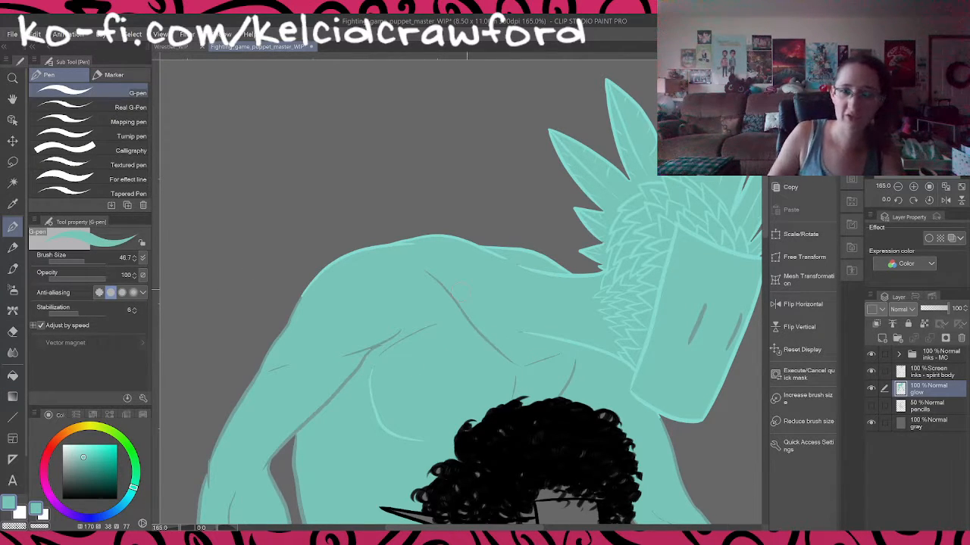
mouse_move(428, 273)
left_mouse_down()
mouse_move(493, 342)
mouse_move(558, 357)
left_mouse_up()
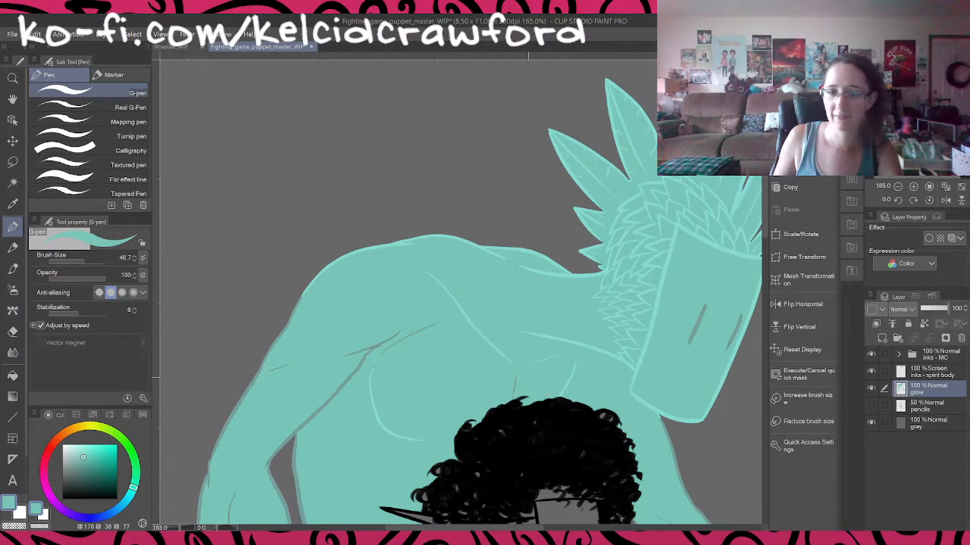
mouse_move(429, 327)
left_mouse_down()
mouse_move(354, 347)
mouse_move(346, 354)
mouse_move(368, 346)
mouse_move(309, 420)
left_mouse_up()
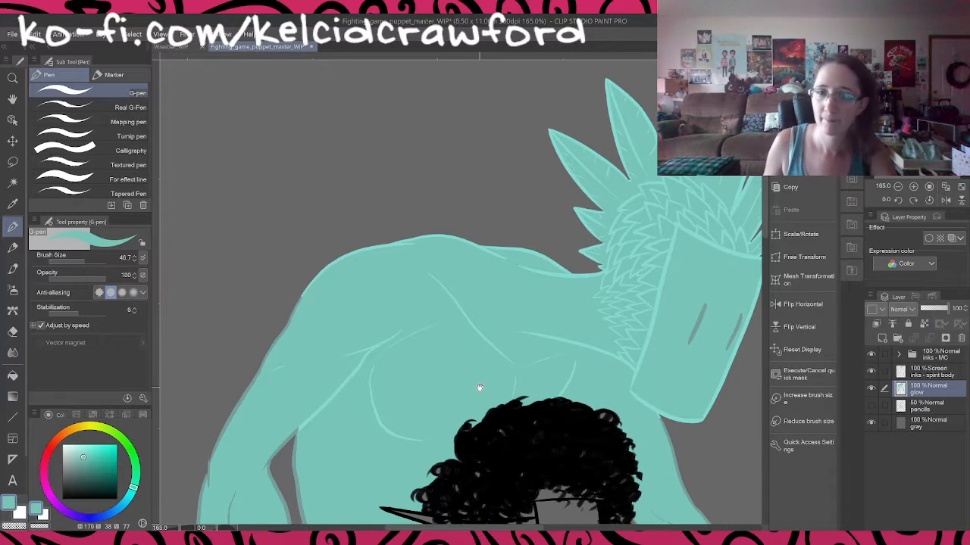
left_click_drag(480, 390, 414, 314)
left_click_drag(619, 270, 647, 204)
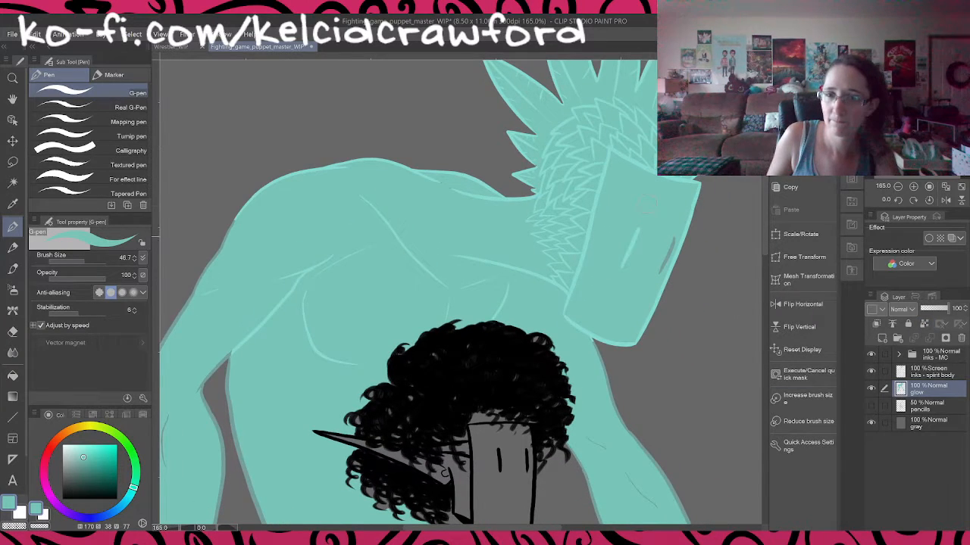
left_click_drag(660, 271, 673, 241)
Step: Check the spirit's arms, hands and overall silhouette for areas left unfilled
left_click_drag(537, 318, 461, 170)
left_click_drag(549, 356, 631, 160)
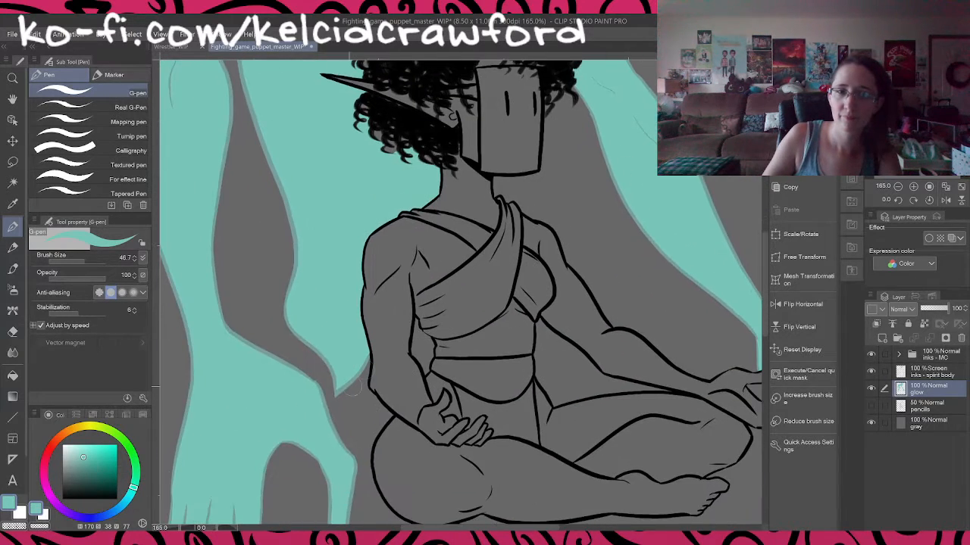
left_click_drag(333, 425, 371, 298)
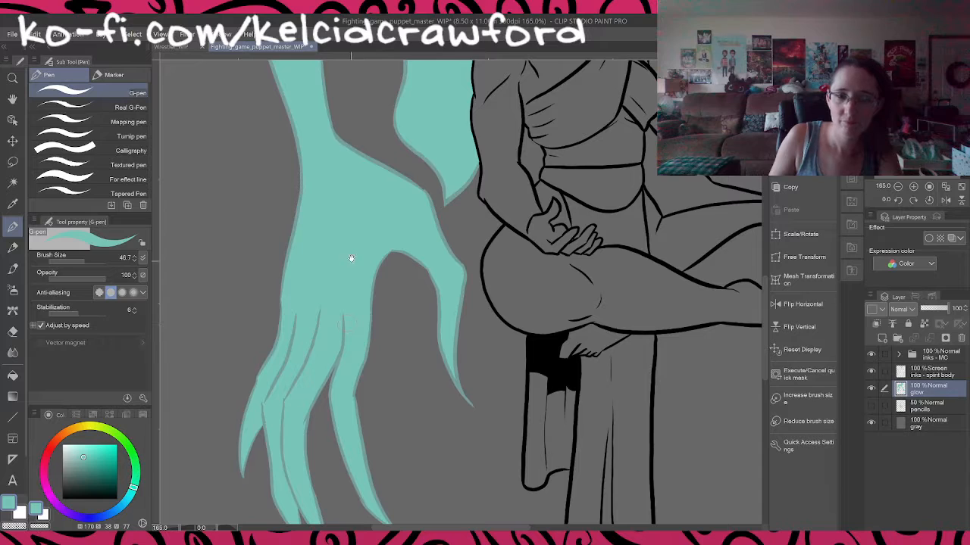
left_click_drag(351, 258, 268, 491)
left_click_drag(515, 113, 469, 377)
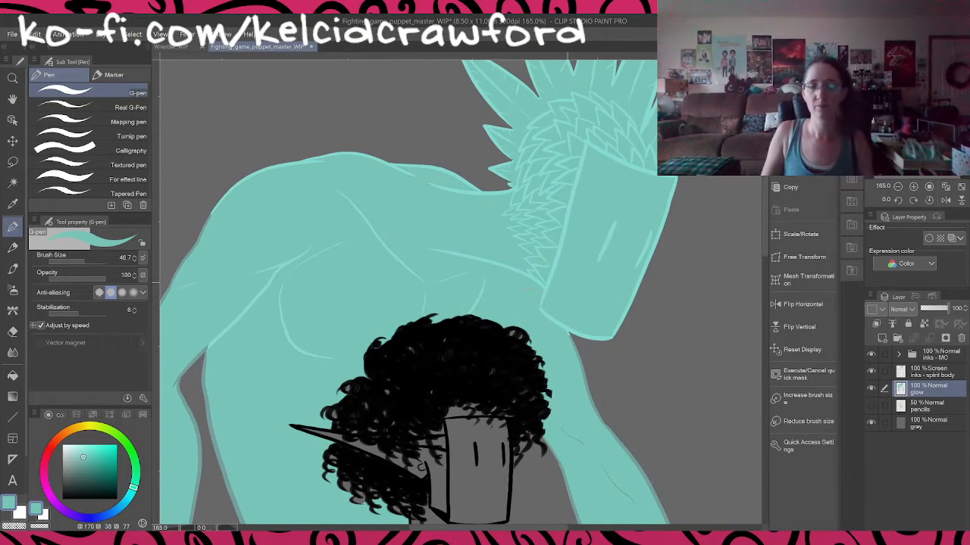
scroll(567, 282, "down", 8)
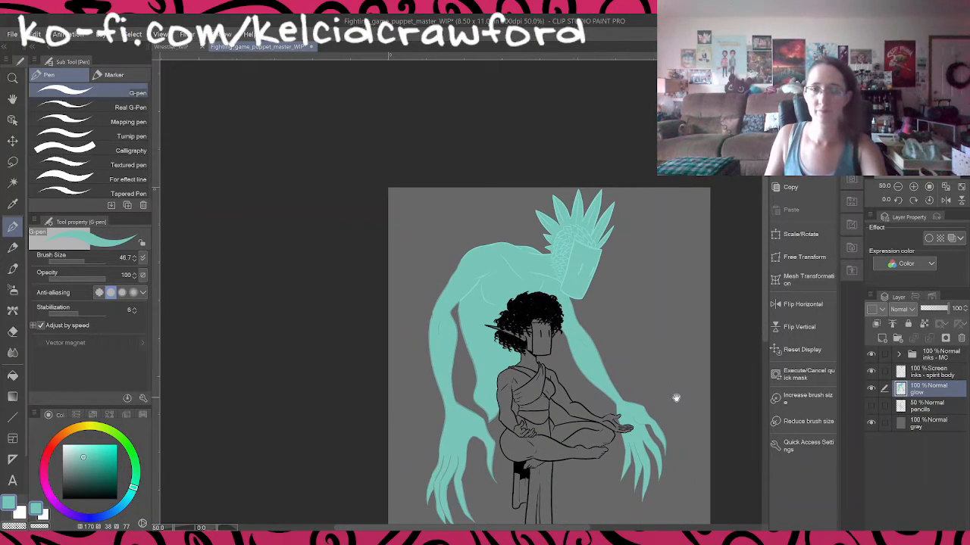
left_click_drag(676, 398, 640, 351)
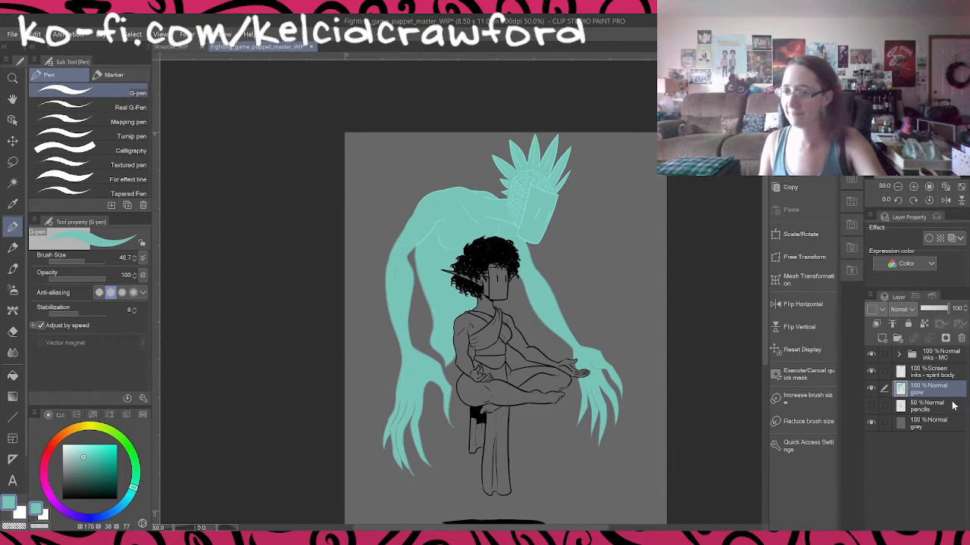
Step: Create a new raster layer above the "inks - MC" folder and name it "shades"
left_click(952, 356)
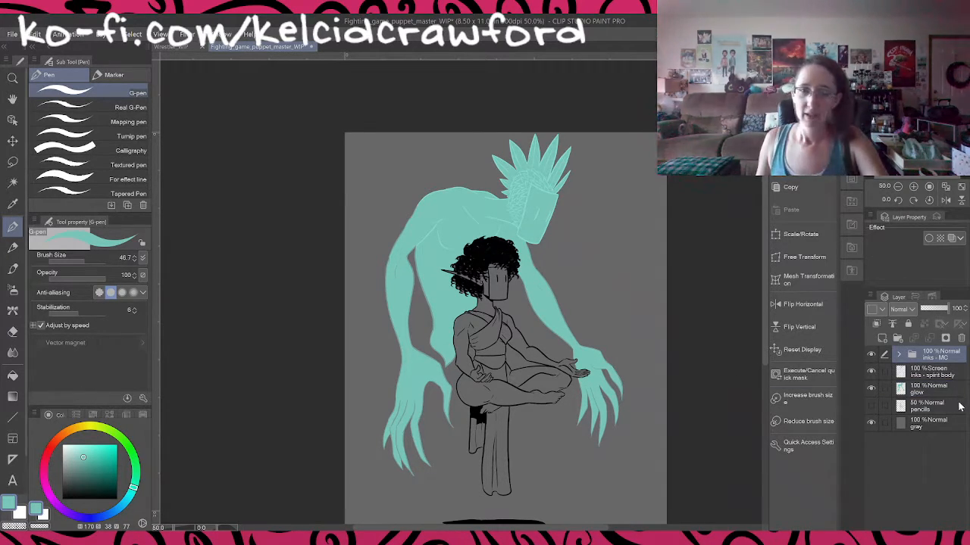
key("ctrl+shift+n")
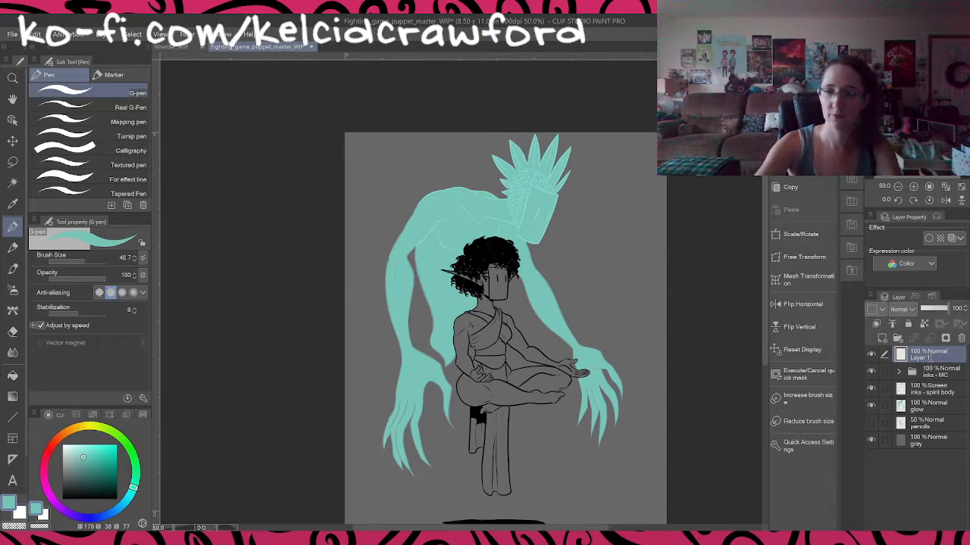
type("shadows")
key("Return")
Step: Set the "shades" layer's blending mode to Multiply and its opacity to 35%
left_click(903, 313)
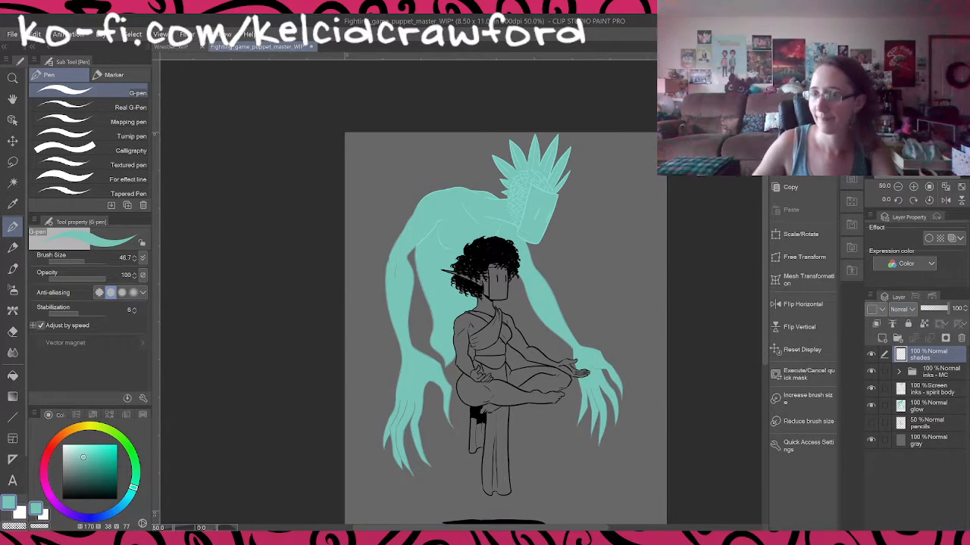
left_click(901, 341)
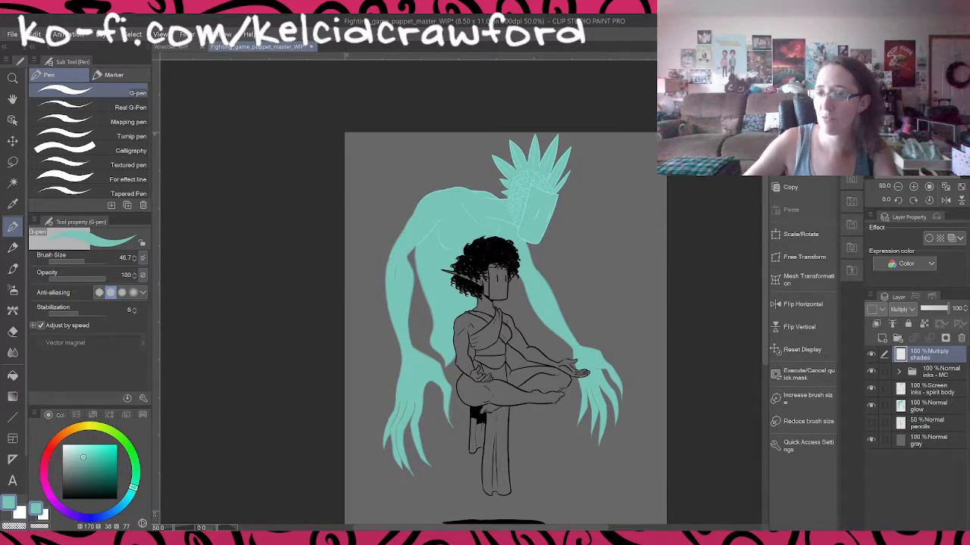
left_click(956, 309)
type("35")
key("Return")
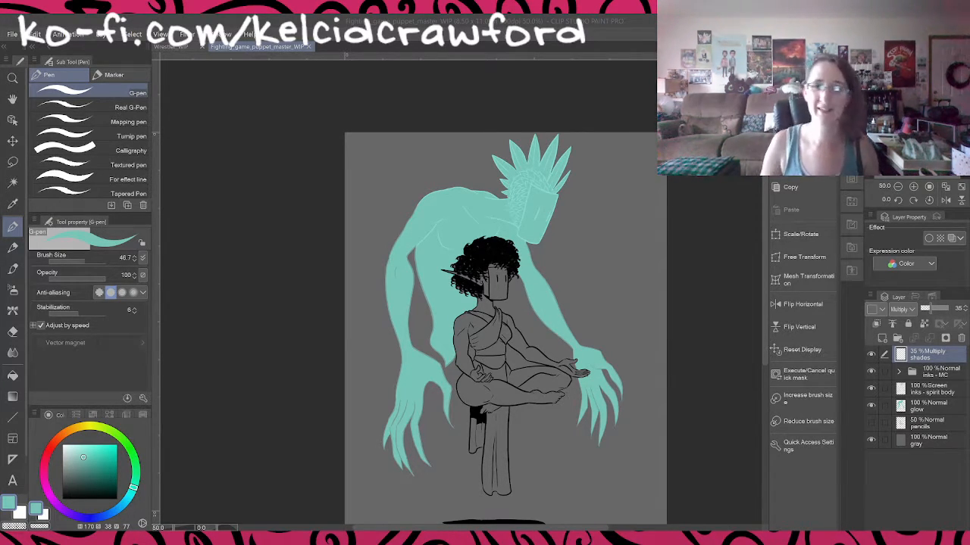
scroll(564, 345, "up", 4)
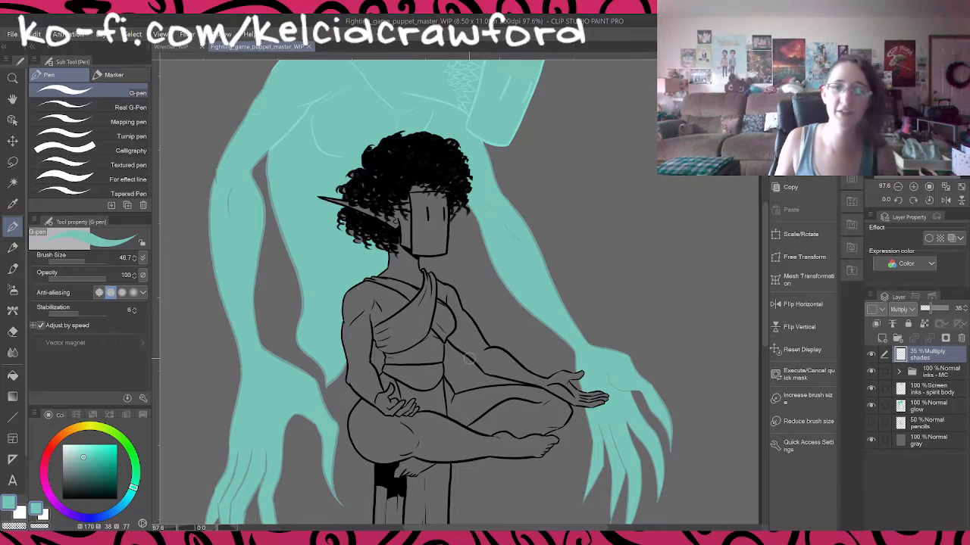
scroll(470, 359, "down", 2)
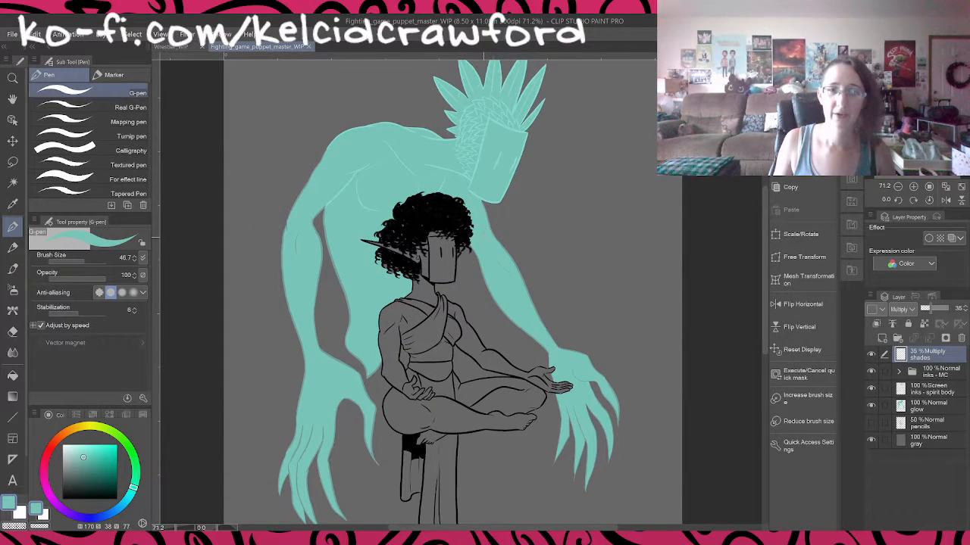
scroll(469, 306, "up", 3)
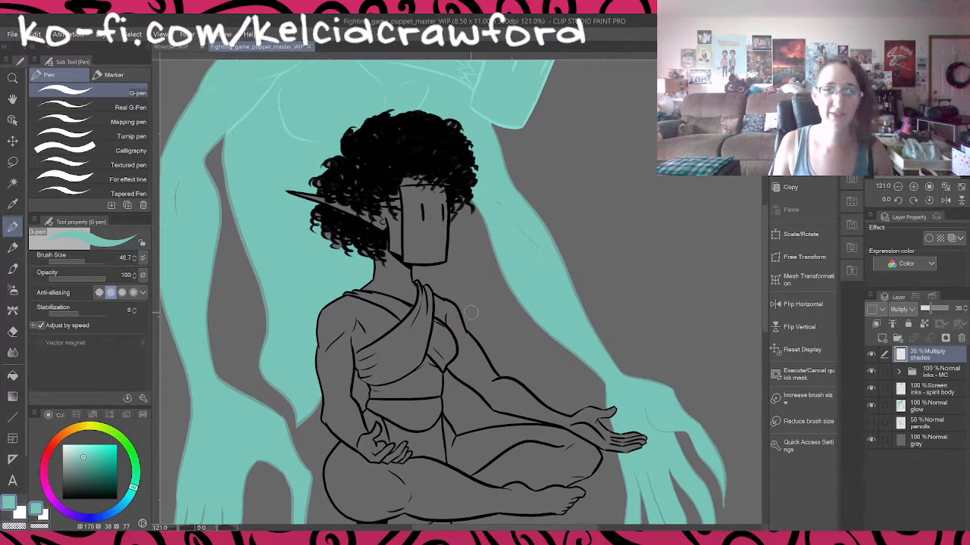
Step: Choose a dark blue drawing color with hue 198, saturation 77 and value 30
left_click_drag(138, 493, 121, 507)
left_click_drag(102, 476, 104, 483)
scroll(347, 320, "up", 4)
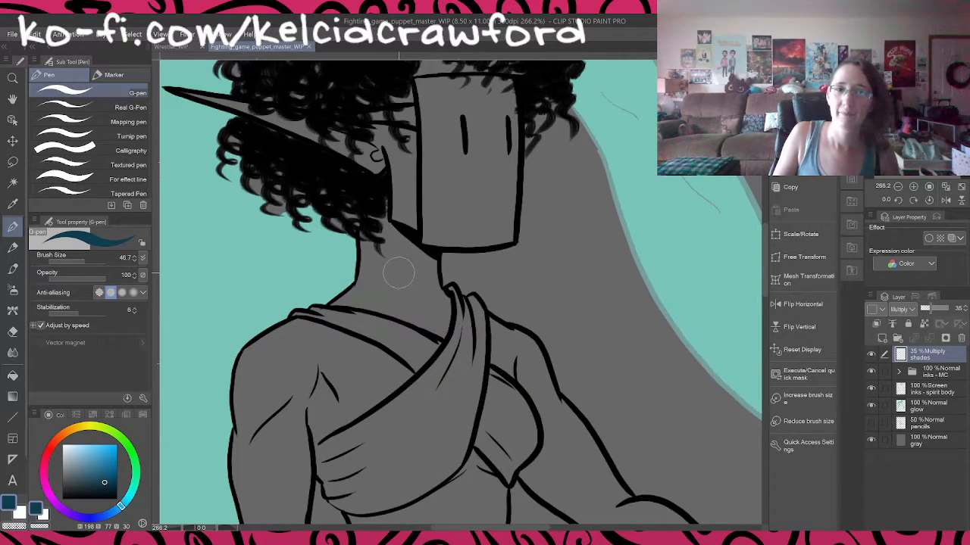
Step: Touch up the "glow" layer with sampled teal over the gray gaps along the outer curls behind the figure's ear
scroll(398, 271, "down", 2)
key("x")
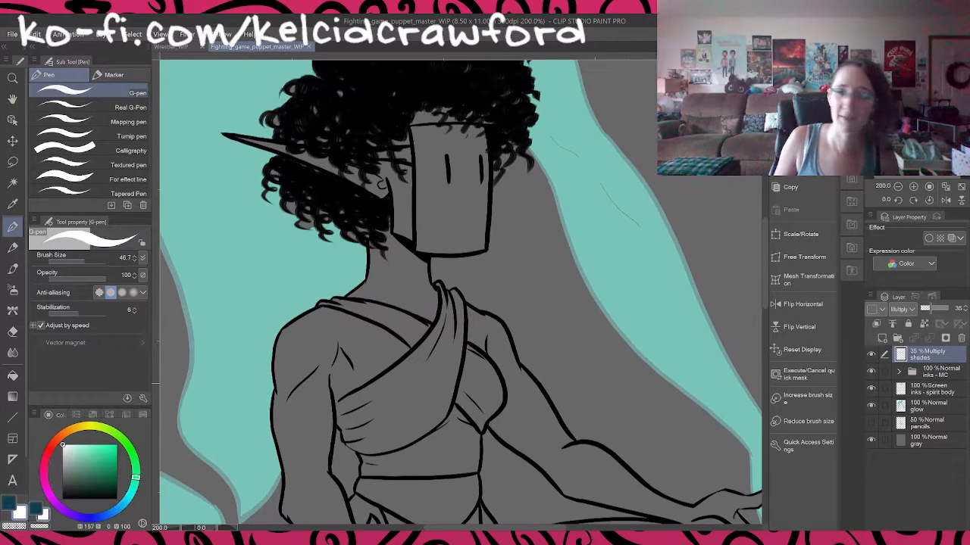
left_click(926, 407)
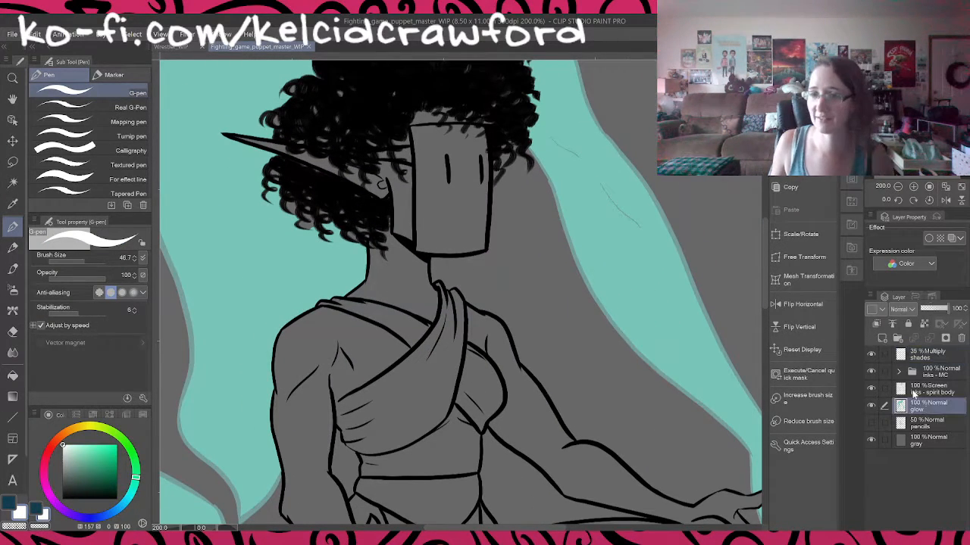
left_click(267, 291, "alt")
mouse_move(306, 208)
left_mouse_down()
mouse_move(308, 218)
mouse_move(291, 211)
mouse_move(274, 169)
mouse_move(297, 201)
left_mouse_up()
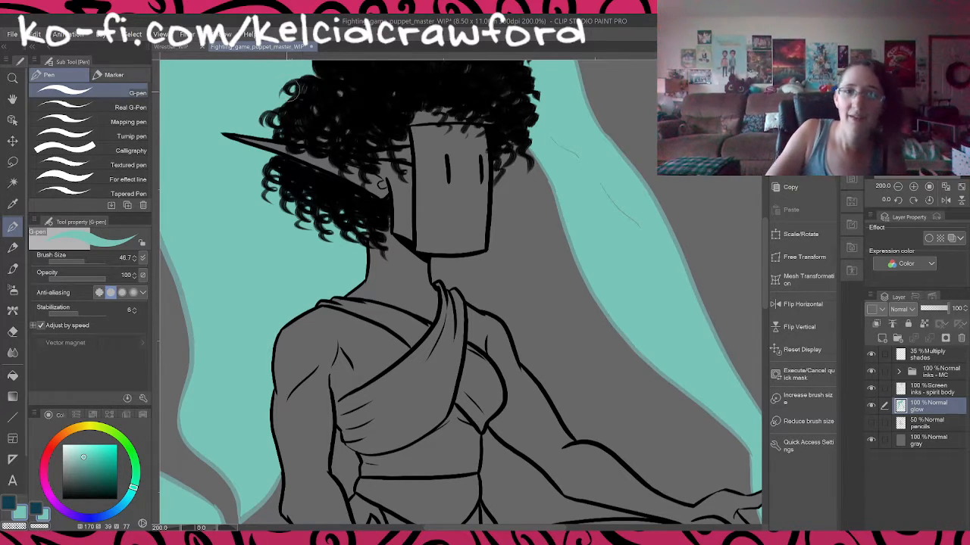
scroll(346, 112, "up", 4)
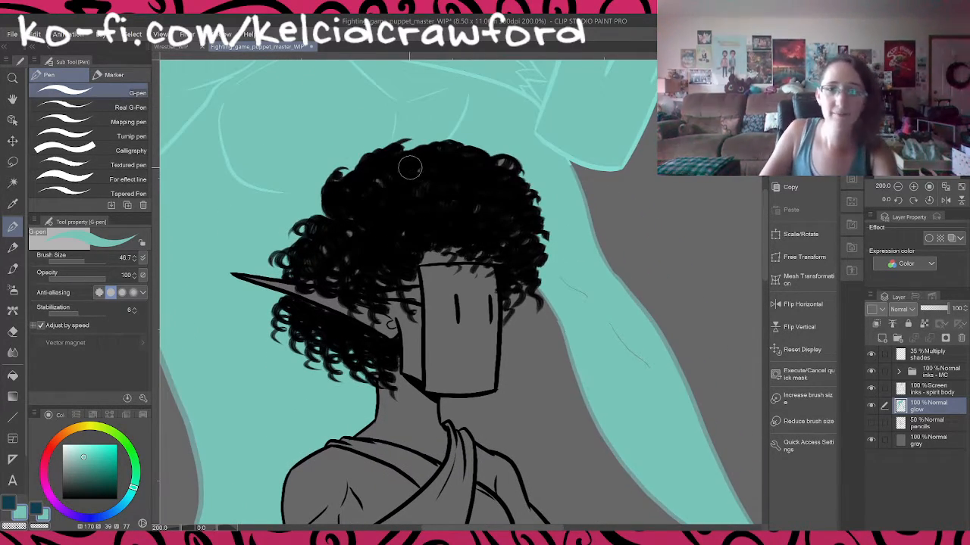
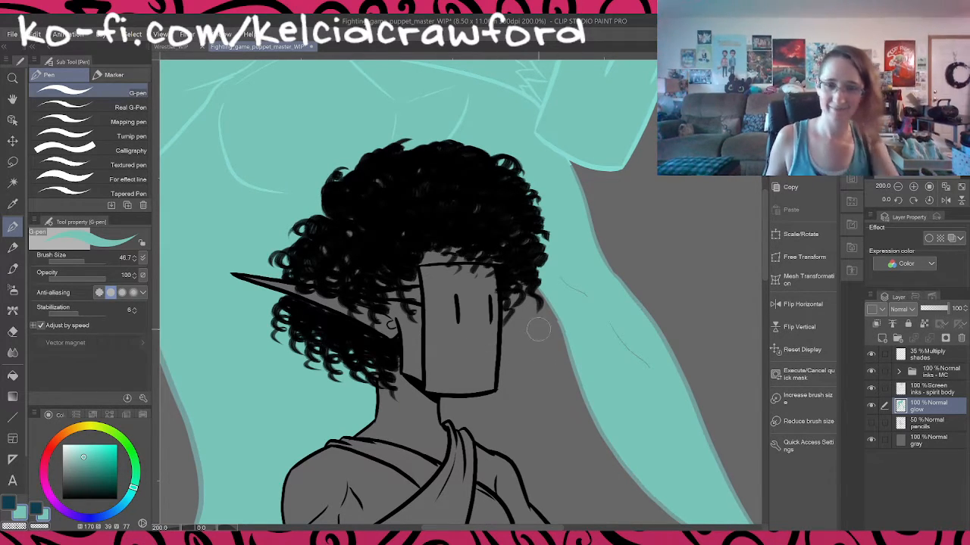
mouse_move(547, 383)
left_mouse_down()
mouse_move(582, 308)
mouse_move(603, 301)
left_mouse_up()
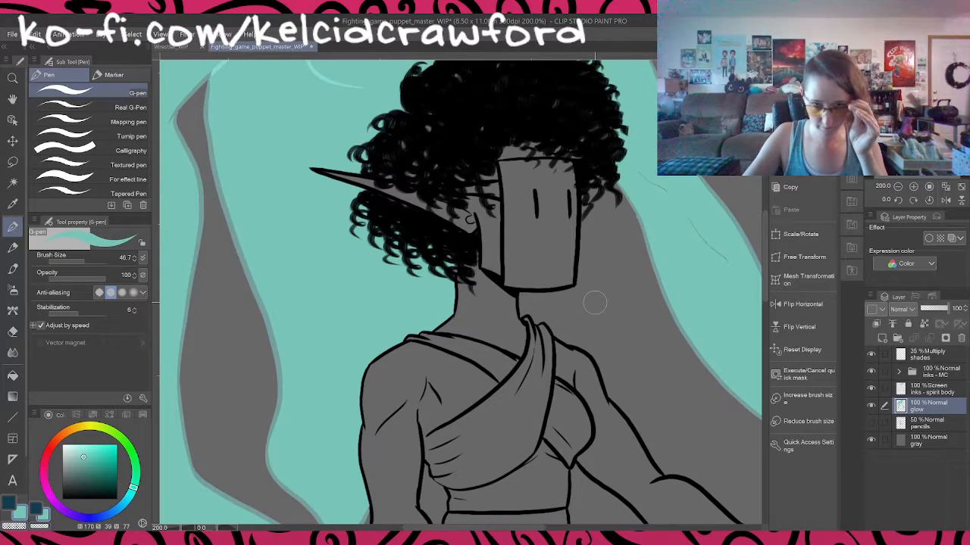
scroll(572, 333, "down", 2)
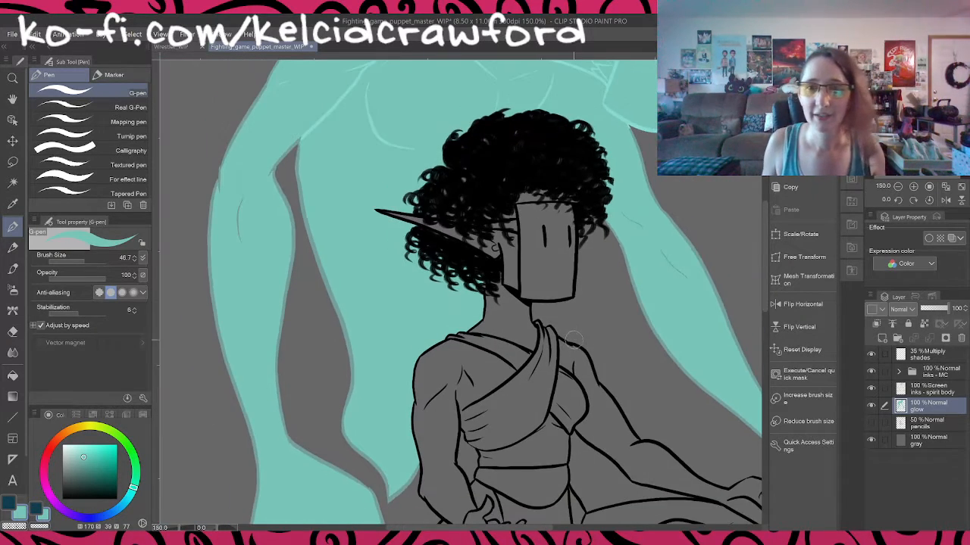
Step: Paint dark blue shadows on the "shades" layer under the jaw along the neck and inside the ear, using brush size 46.7
left_click(929, 356)
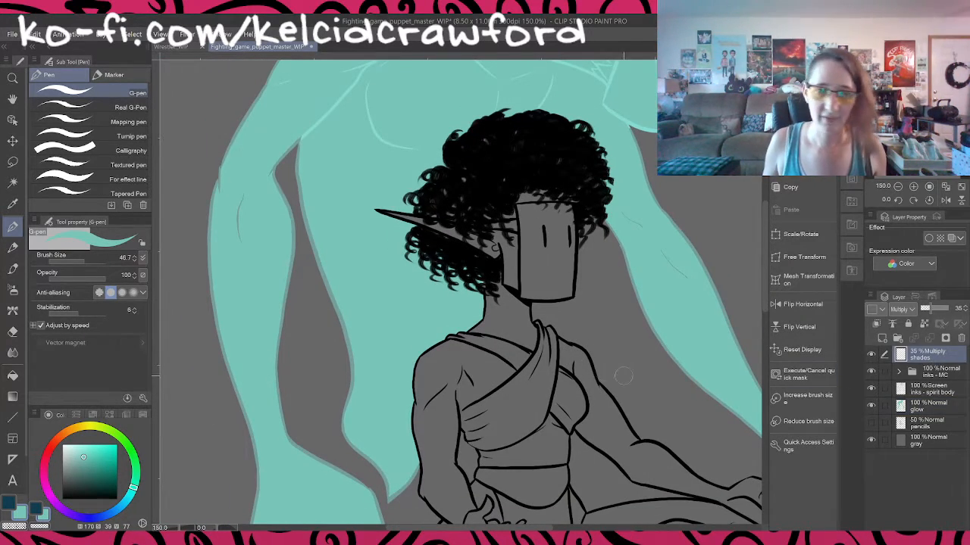
left_click(22, 509)
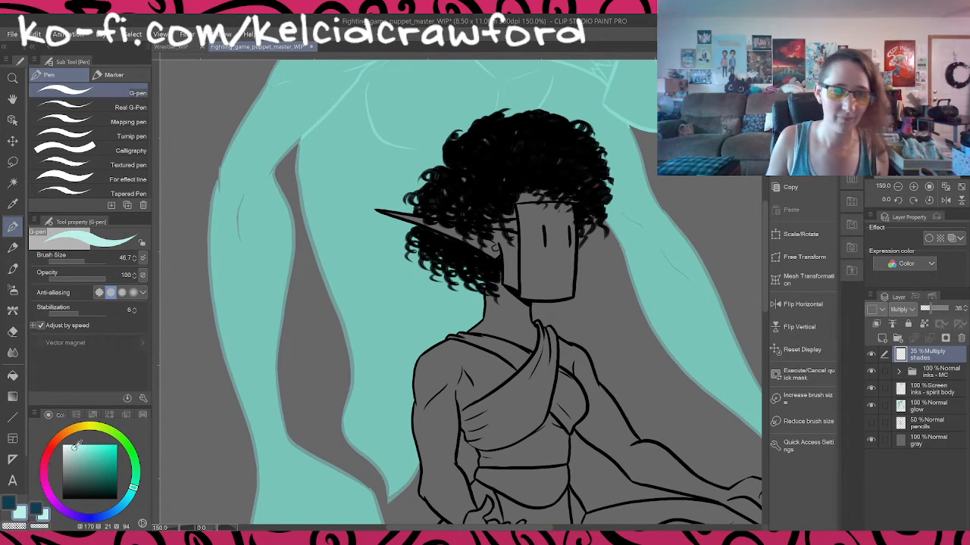
left_click(10, 504)
scroll(613, 340, "up", 5)
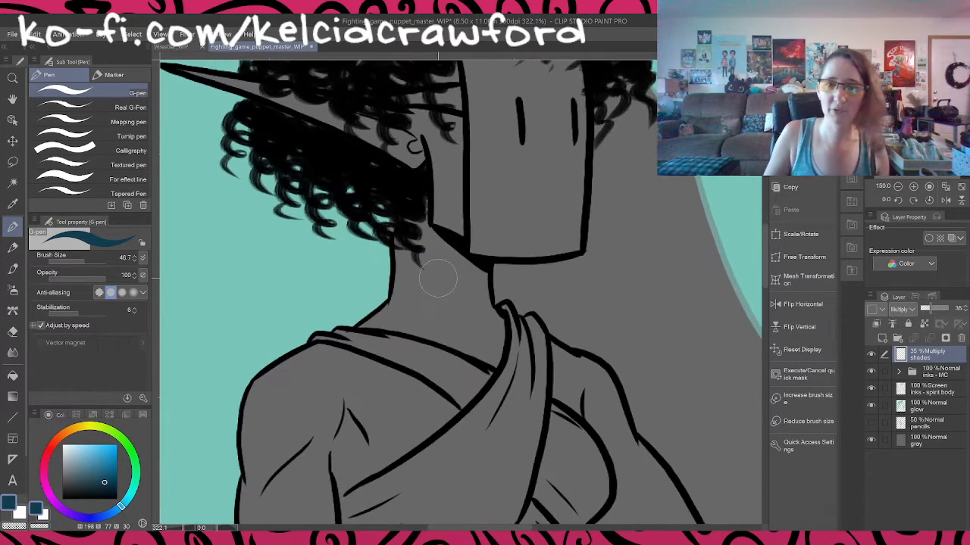
mouse_move(423, 177)
left_mouse_down()
mouse_move(432, 244)
mouse_move(506, 356)
mouse_move(495, 267)
mouse_move(486, 311)
mouse_move(478, 277)
mouse_move(435, 221)
mouse_move(471, 300)
left_mouse_up()
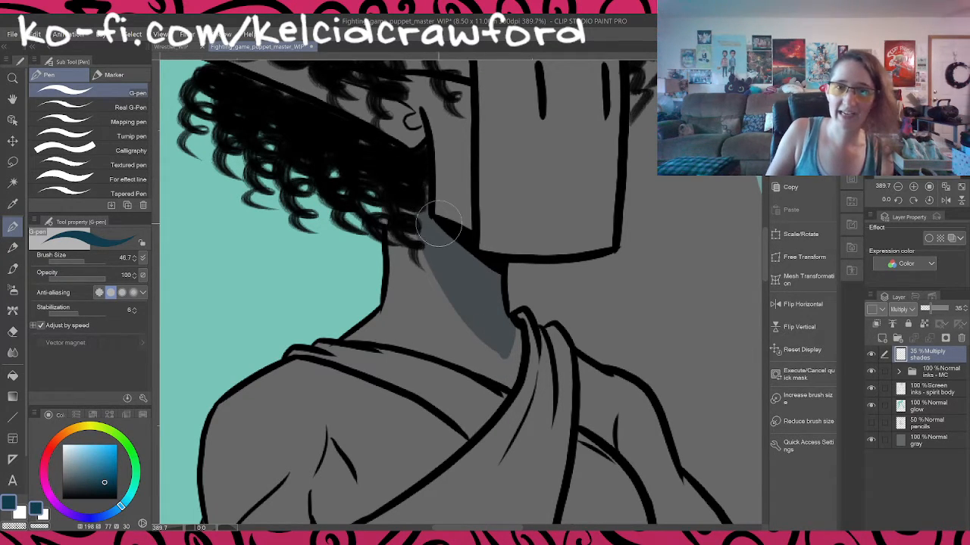
scroll(413, 167, "down", 3)
scroll(413, 167, "up", 3)
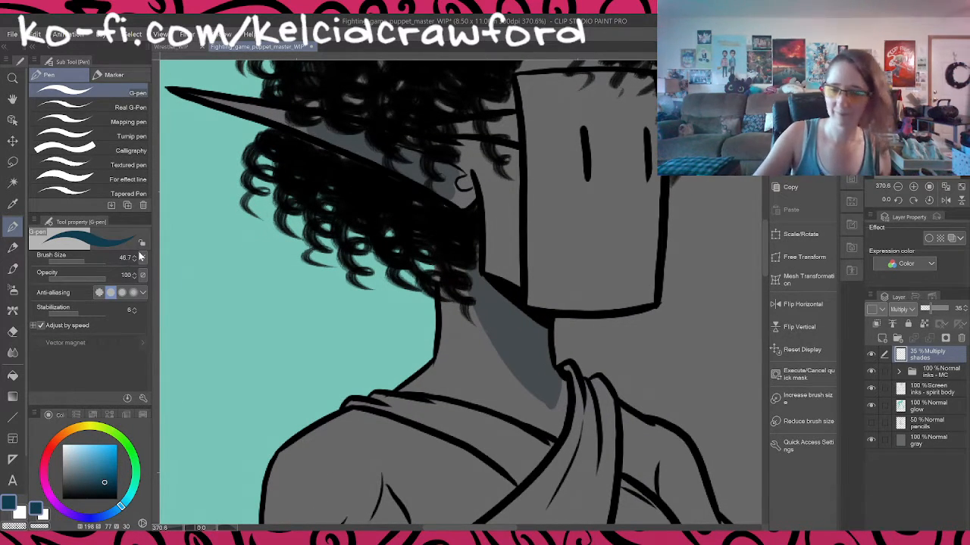
Step: Fill the forehead above the mask with shadow using Refer other layers, and shade the face beside the mask with a size 20 G-pen
key("[")
key("[")
key("[")
key("[")
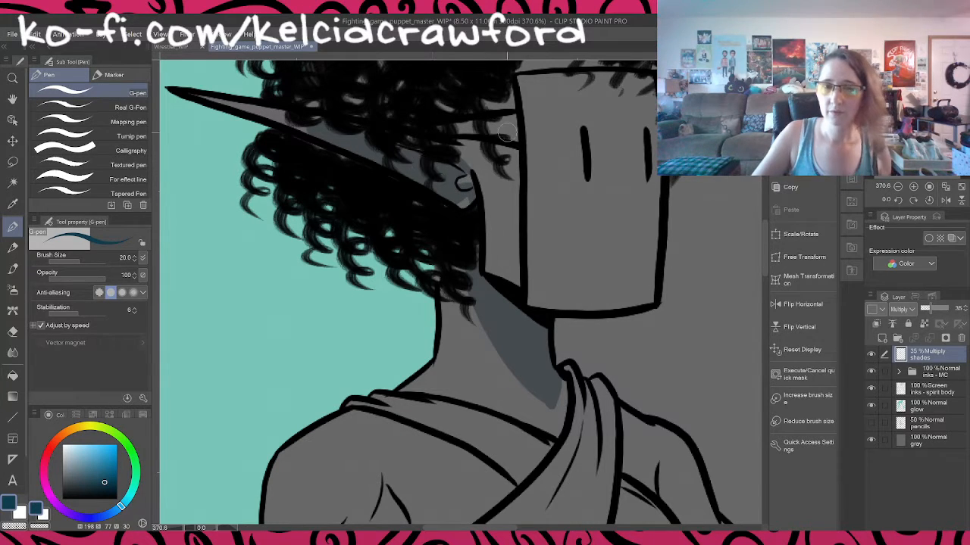
left_click_drag(517, 171, 435, 317)
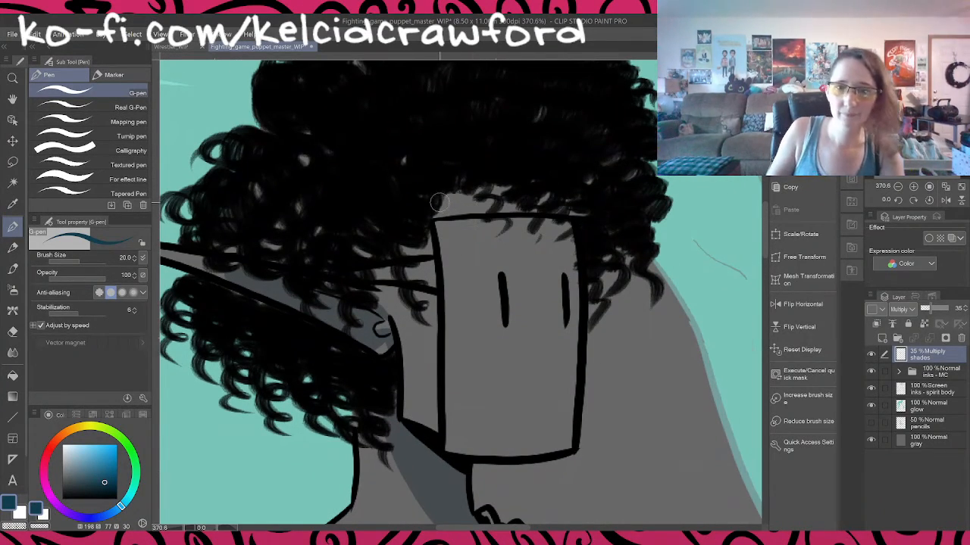
key("g")
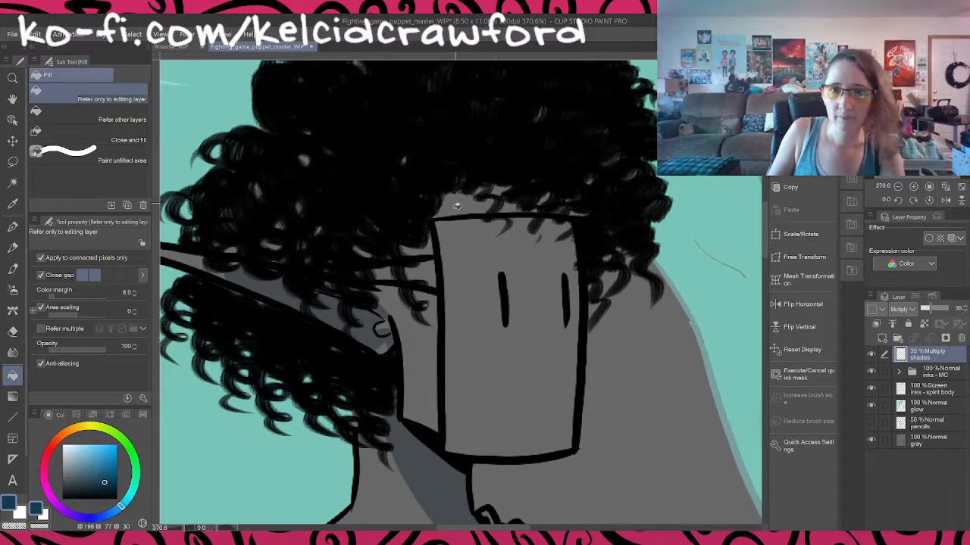
left_click(440, 228)
key("ctrl+z")
left_click(125, 119)
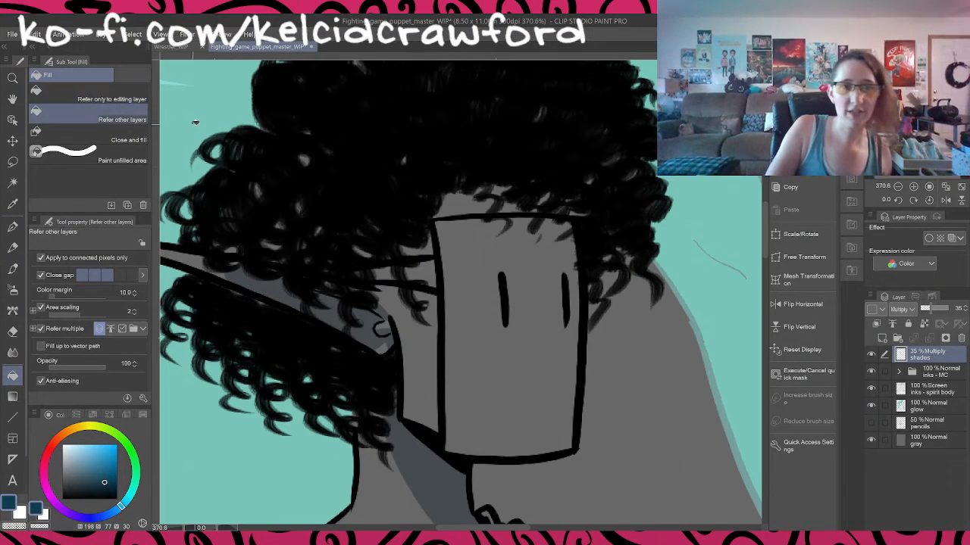
left_click(460, 203)
key("p")
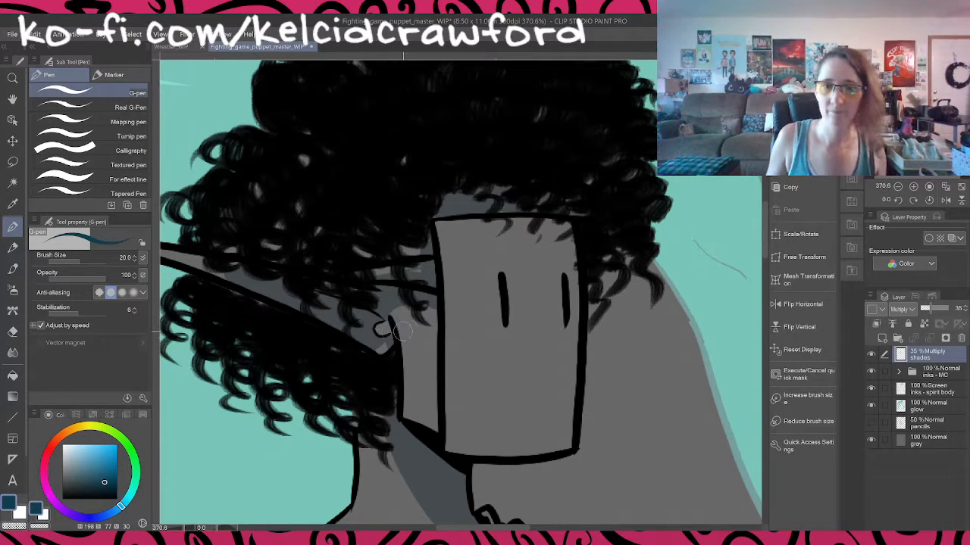
mouse_move(419, 311)
left_mouse_down()
mouse_move(438, 454)
mouse_move(426, 299)
mouse_move(433, 316)
left_mouse_up()
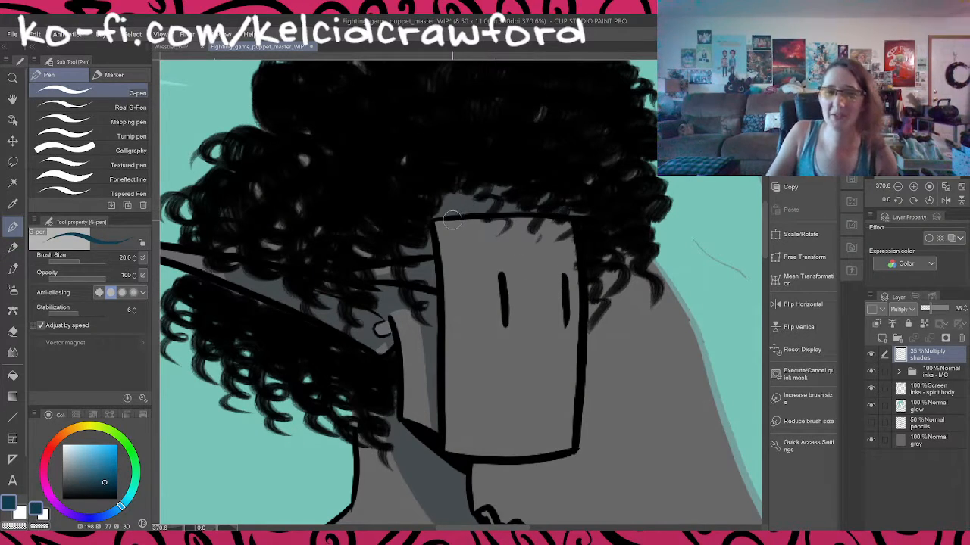
Step: Outline a tapering shadow down the mask's front with two curved strokes and fill the area between them
left_click_drag(452, 223, 466, 464)
key("ctrl+z")
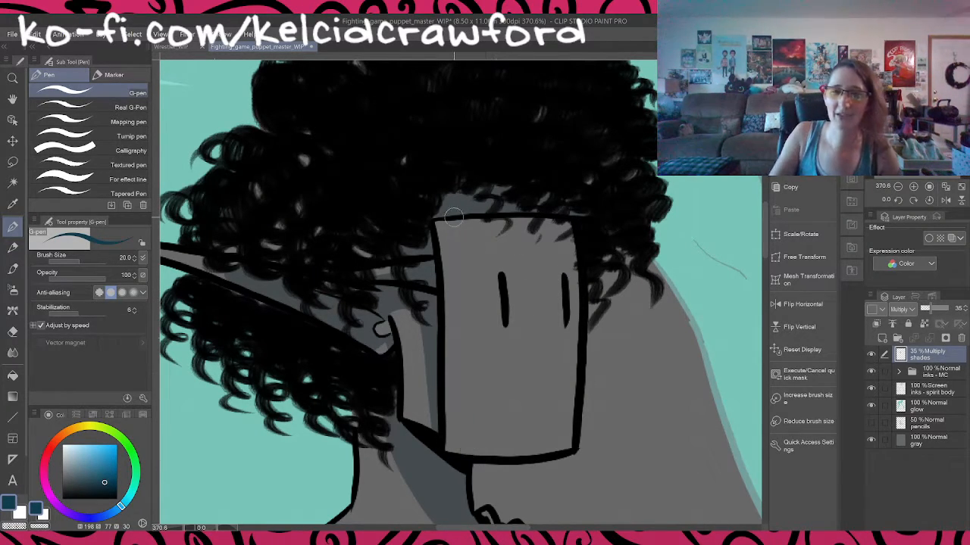
left_click_drag(454, 217, 476, 449)
mouse_move(559, 448)
left_mouse_down()
mouse_move(560, 227)
mouse_move(568, 362)
mouse_move(546, 450)
left_mouse_up()
key("ctrl+z")
key("g")
key("g")
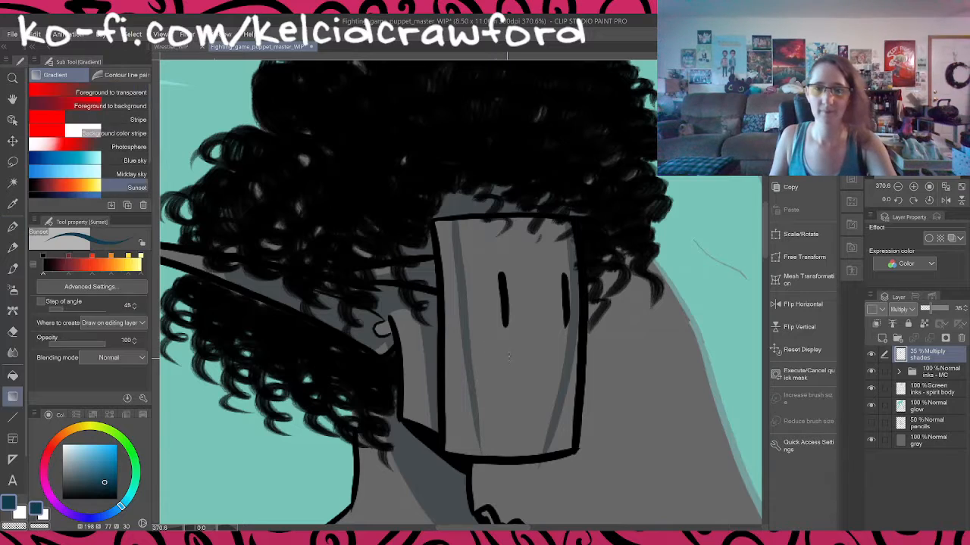
left_click(514, 369)
key("b")
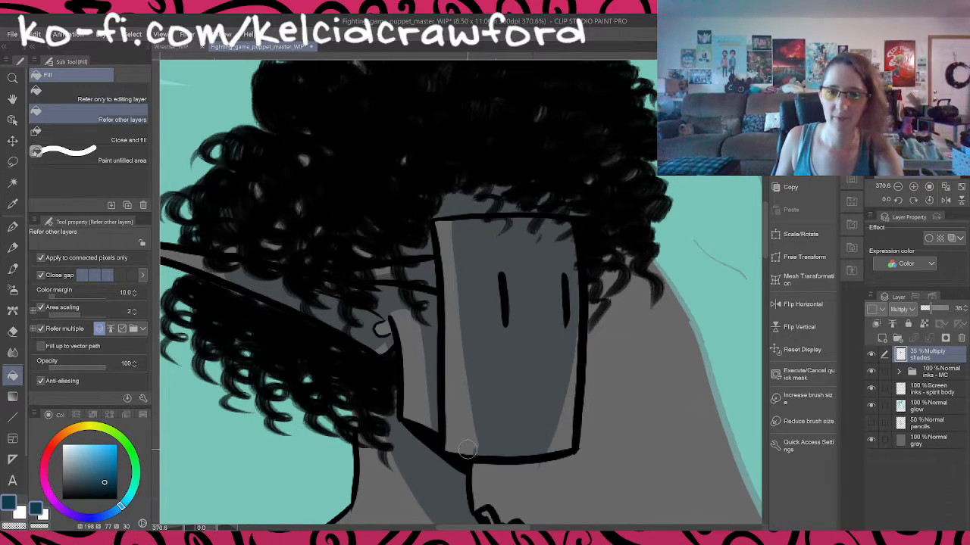
key("g")
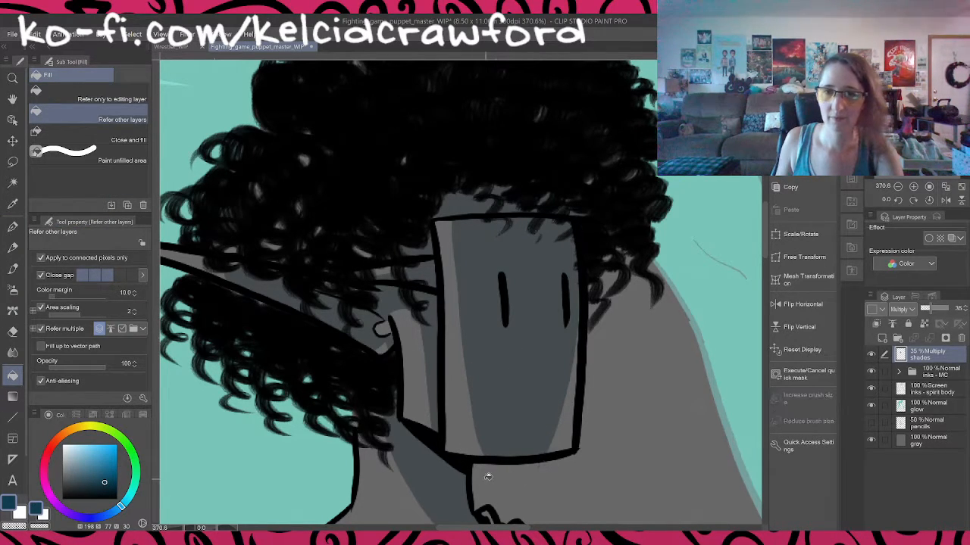
Step: Shade the cloth band across the shoulder with tapered G-pen strokes, darkest where it meets the front drape
scroll(488, 476, "down", 5)
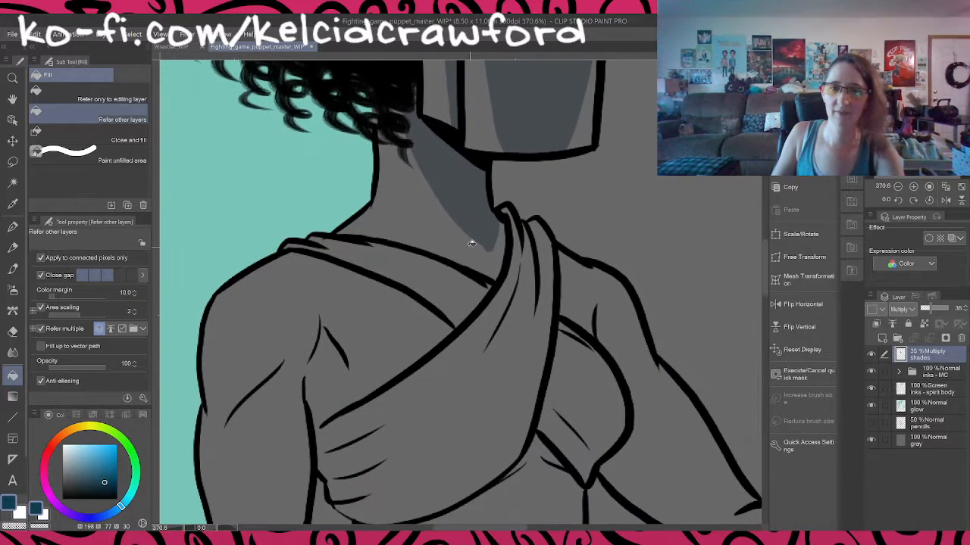
key("p")
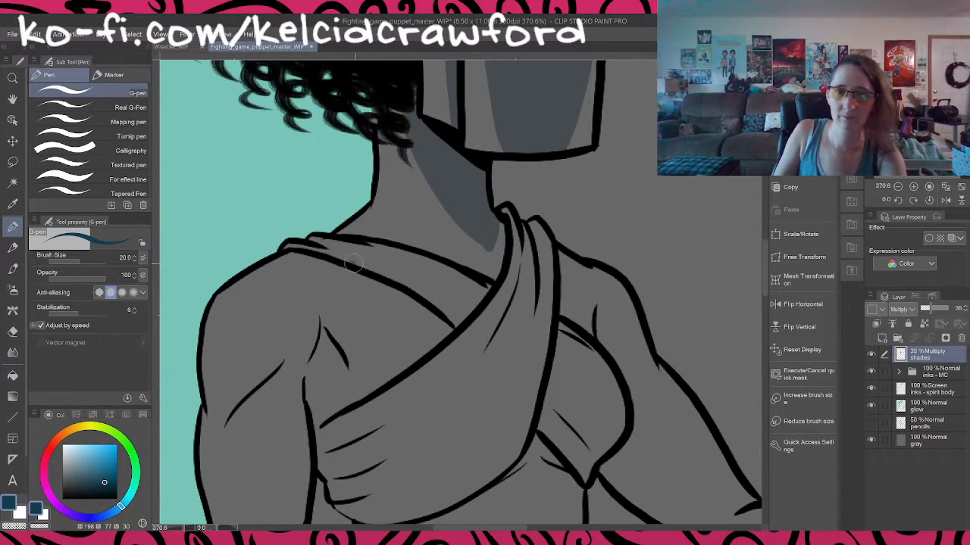
mouse_move(353, 264)
left_mouse_down()
mouse_move(443, 309)
mouse_move(366, 263)
mouse_move(448, 302)
left_mouse_up()
mouse_move(389, 259)
left_mouse_down()
mouse_move(442, 285)
mouse_move(399, 252)
mouse_move(477, 303)
left_mouse_up()
left_click_drag(428, 257, 500, 301)
mouse_move(454, 272)
left_mouse_down()
mouse_move(481, 300)
mouse_move(463, 318)
mouse_move(439, 311)
mouse_move(446, 284)
mouse_move(384, 281)
mouse_move(475, 290)
mouse_move(456, 324)
left_mouse_up()
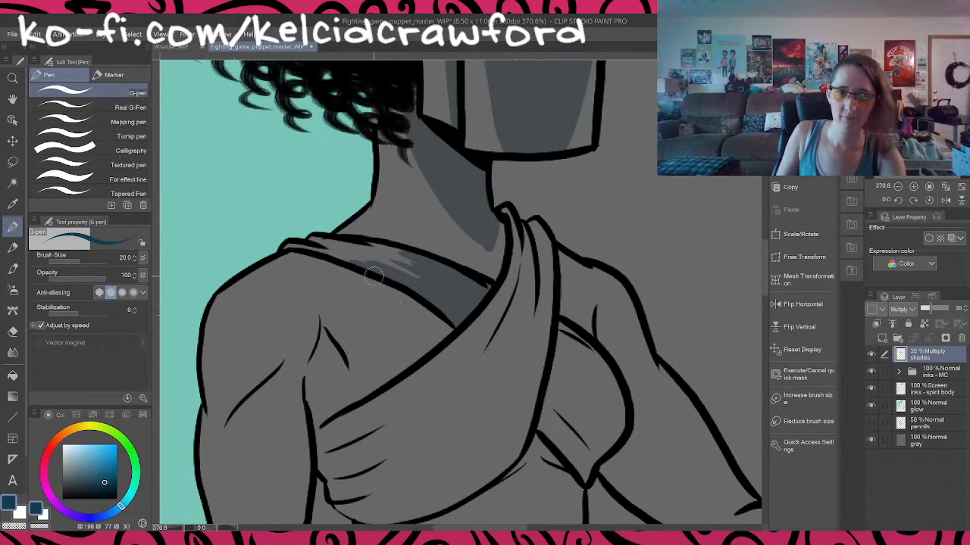
Step: Outline a shadow from the chest over the shoulder and down the inner arm to the wrist, and fill it with dark blue
left_click_drag(322, 326, 371, 270)
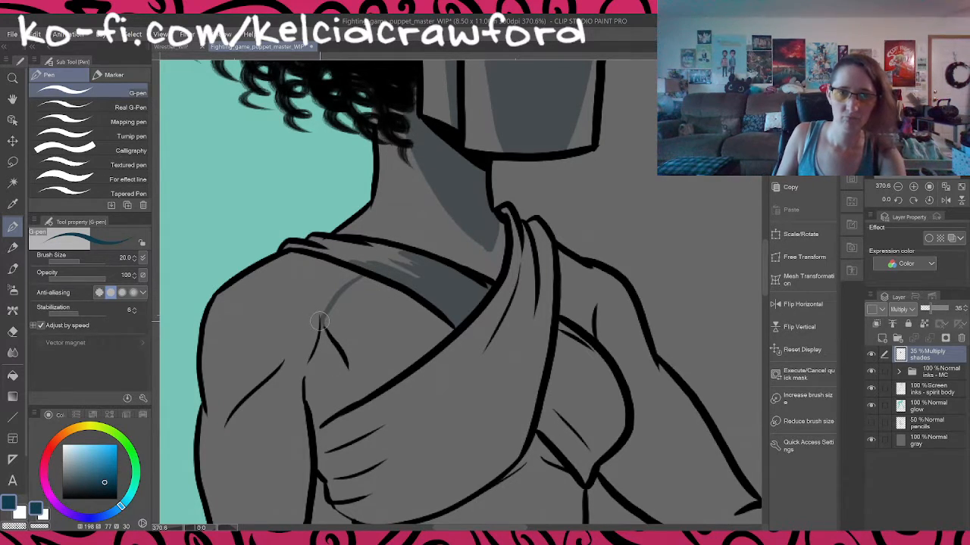
mouse_move(226, 426)
left_mouse_down()
mouse_move(251, 377)
mouse_move(315, 303)
mouse_move(320, 337)
left_mouse_up()
left_click_drag(396, 384, 456, 252)
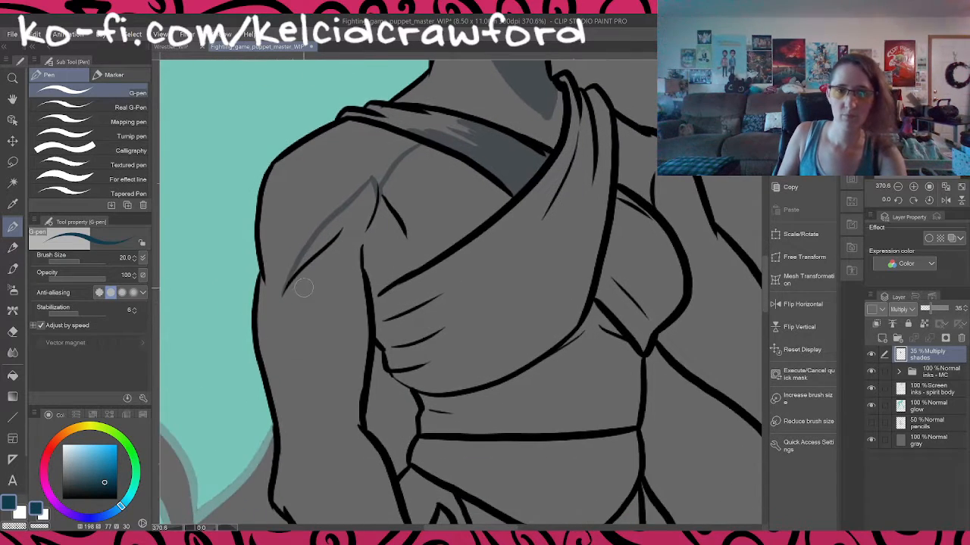
mouse_move(291, 288)
left_mouse_down()
mouse_move(320, 288)
mouse_move(340, 337)
mouse_move(330, 433)
mouse_move(398, 271)
mouse_move(332, 300)
mouse_move(383, 394)
left_mouse_up()
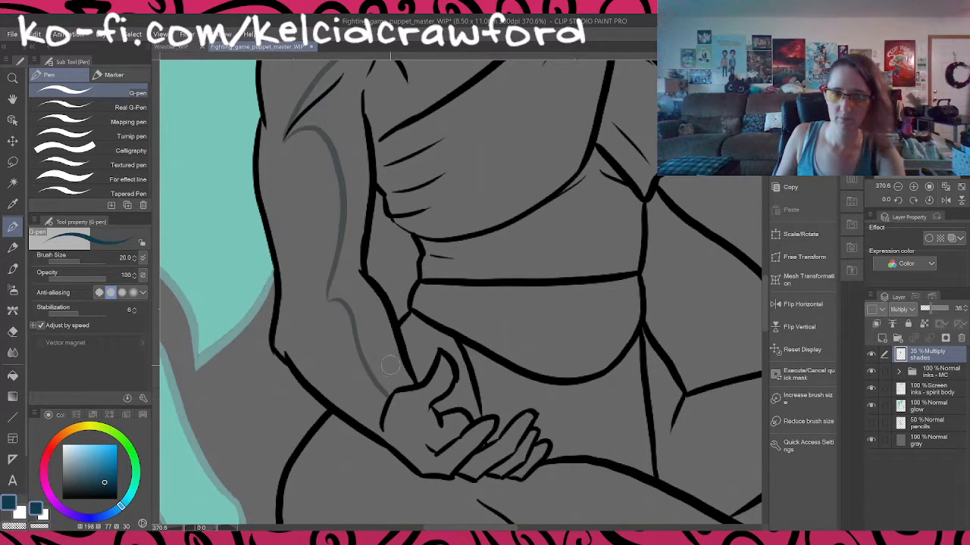
key("g")
key("g")
left_click(393, 383)
left_click_drag(361, 317, 381, 386)
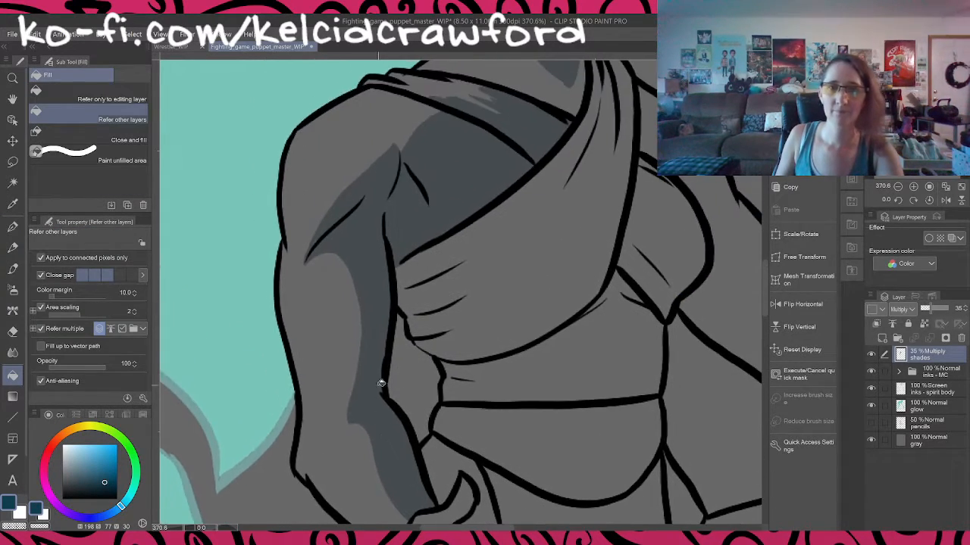
Step: Outline the shadow at the base of the neck with G-pen strokes down to the shoulder cloth and fill it with dark blue
left_click_drag(397, 278, 402, 338)
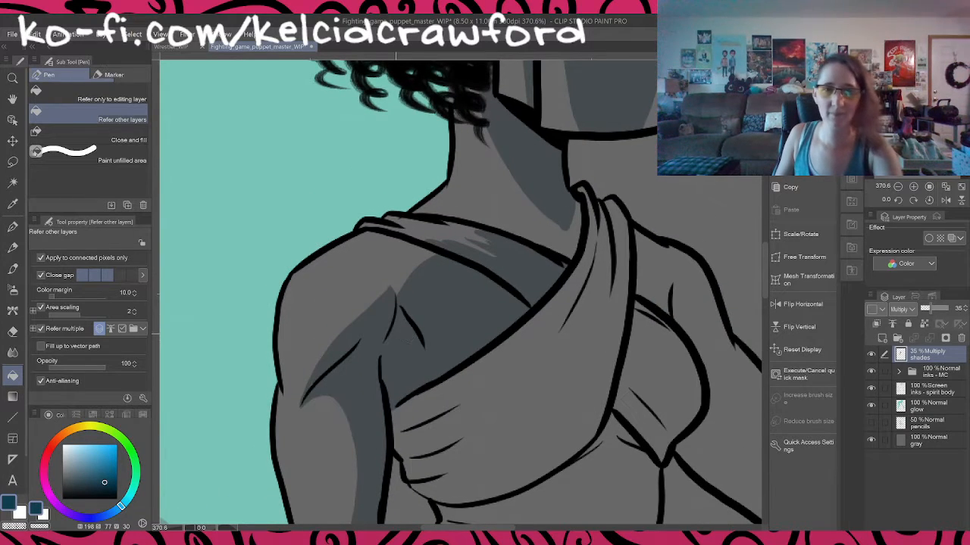
key("p")
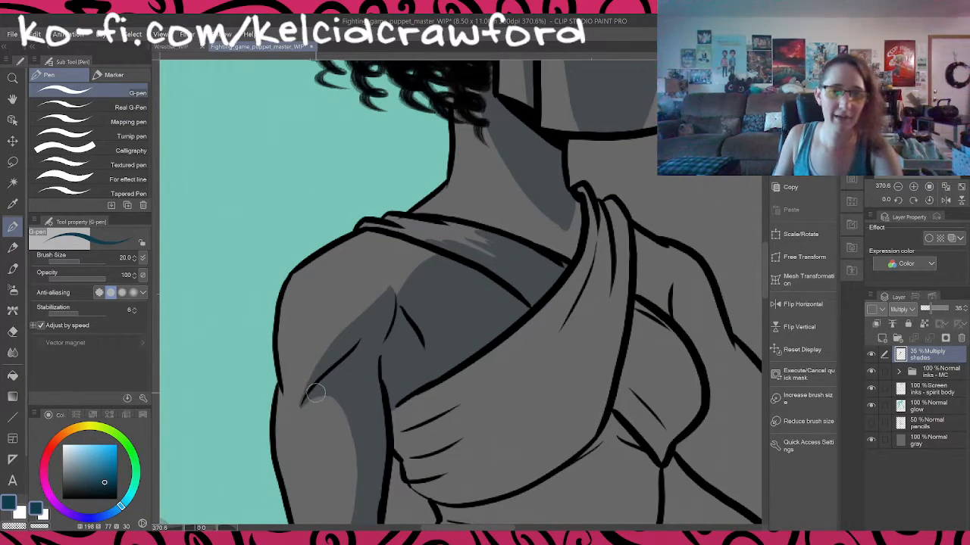
left_click_drag(485, 302, 381, 322)
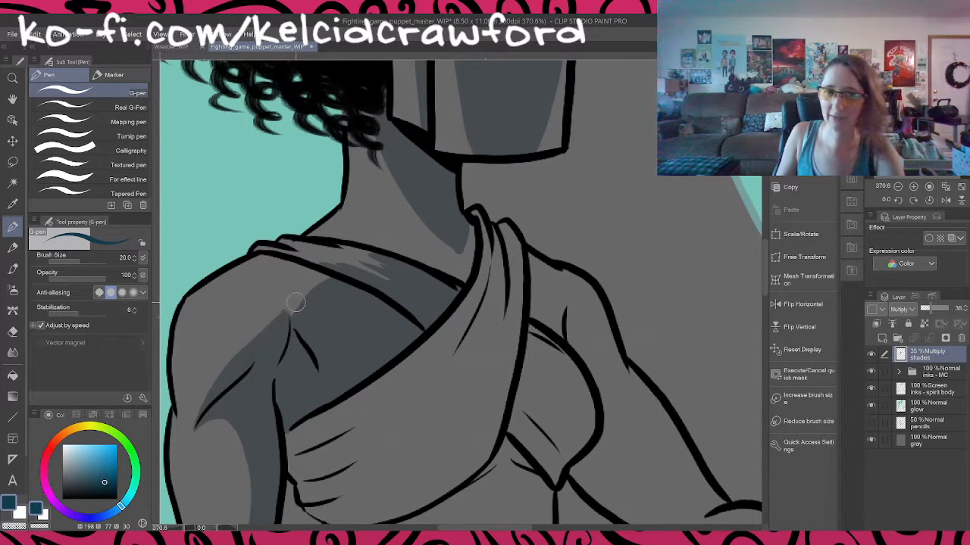
left_click_drag(512, 274, 499, 277)
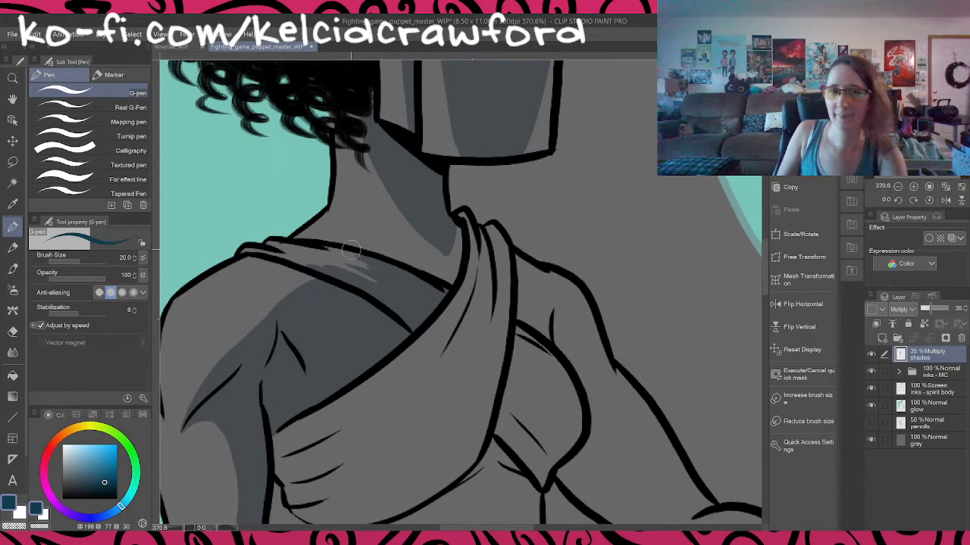
mouse_move(351, 250)
left_mouse_down()
mouse_move(441, 252)
mouse_move(458, 262)
mouse_move(456, 231)
mouse_move(454, 250)
left_mouse_up()
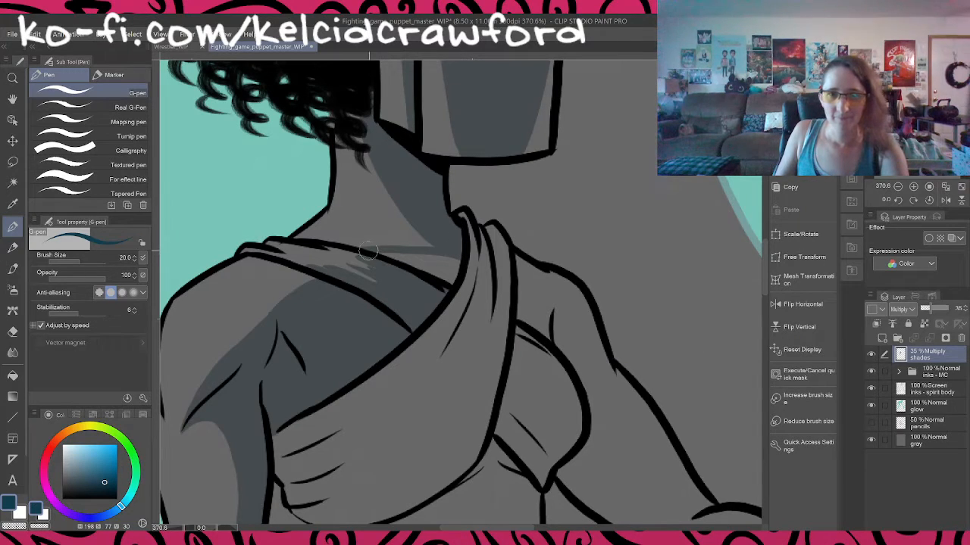
mouse_move(367, 251)
left_mouse_down()
mouse_move(451, 244)
mouse_move(424, 257)
left_mouse_up()
key("g")
key("g")
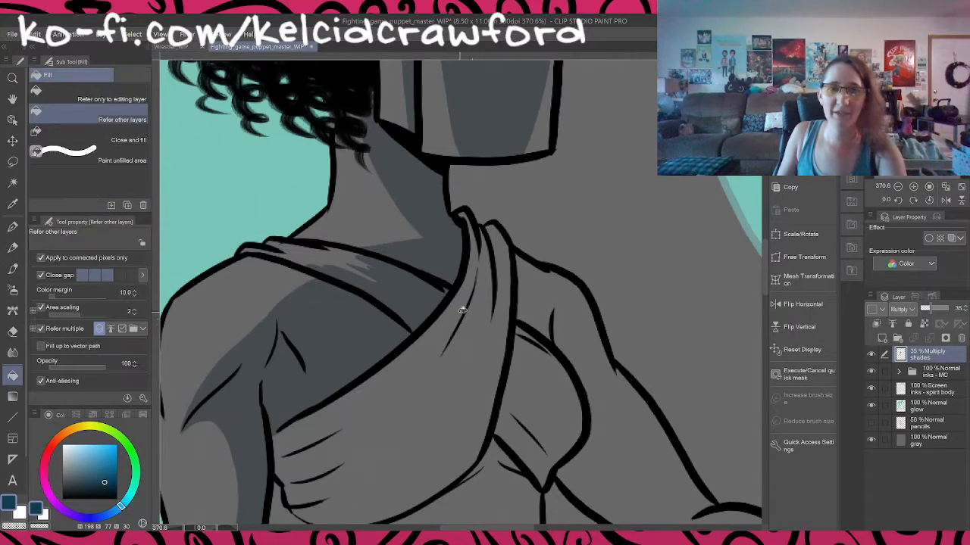
Step: Shade the gathered folds of the front drape below the shoulder with long, tapered G-pen strokes
key("p")
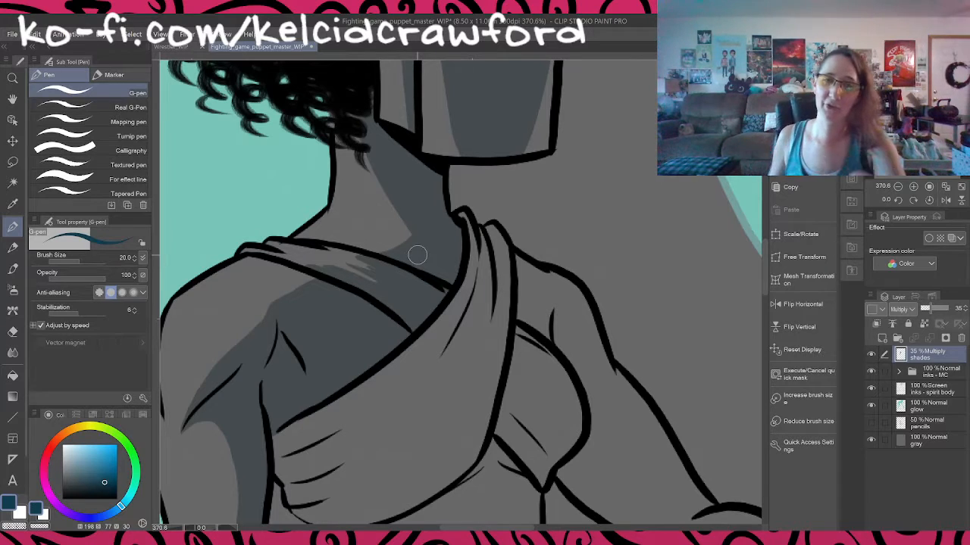
left_click_drag(473, 241, 445, 328)
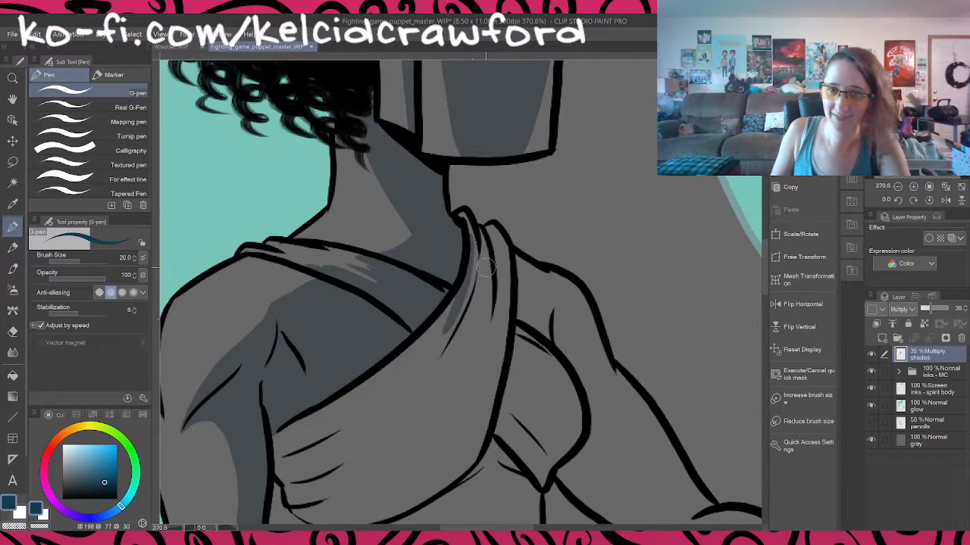
mouse_move(471, 246)
left_mouse_down()
mouse_move(422, 338)
mouse_move(473, 251)
mouse_move(449, 330)
left_mouse_up()
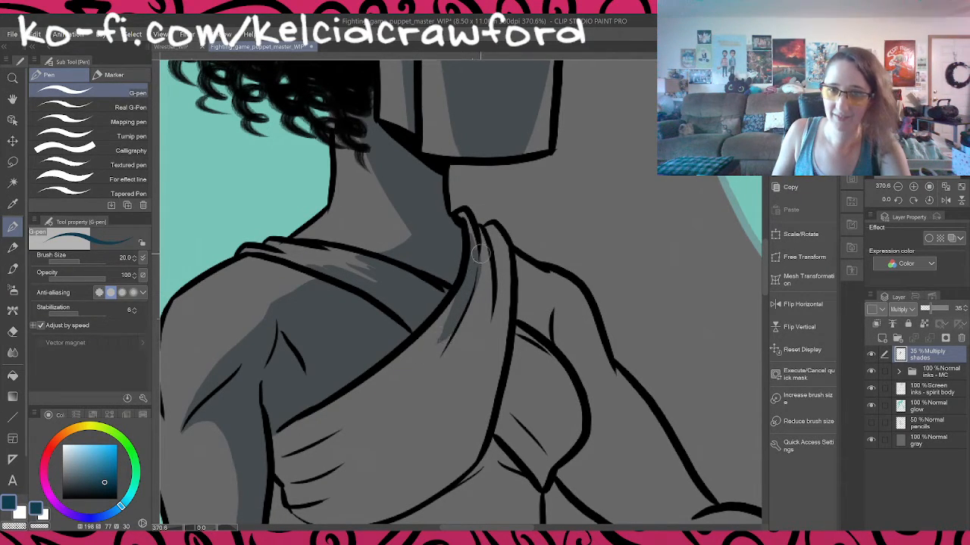
left_click_drag(483, 255, 440, 354)
mouse_move(489, 256)
left_mouse_down()
mouse_move(446, 345)
mouse_move(486, 264)
mouse_move(454, 405)
left_mouse_up()
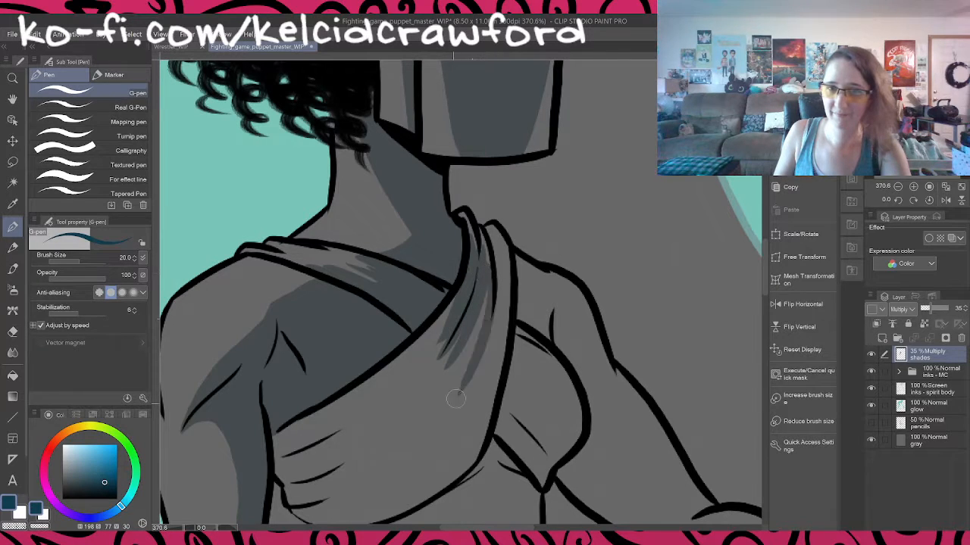
mouse_move(492, 259)
left_mouse_down()
mouse_move(482, 356)
mouse_move(493, 371)
left_mouse_up()
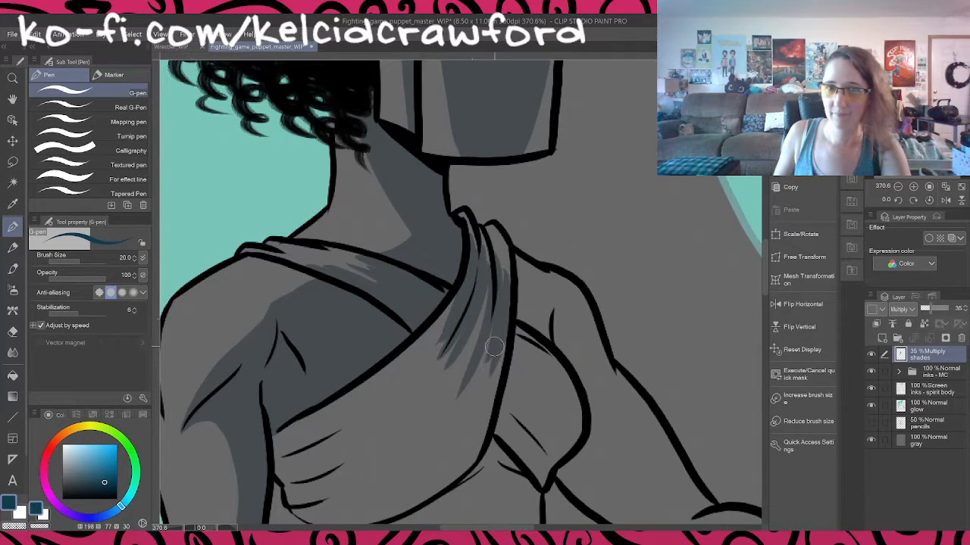
Step: Outline a shadow below the drape's upper edge across the chest and fill the drape beneath it with dark blue
mouse_move(503, 318)
left_mouse_down()
mouse_move(485, 405)
mouse_move(478, 289)
left_mouse_up()
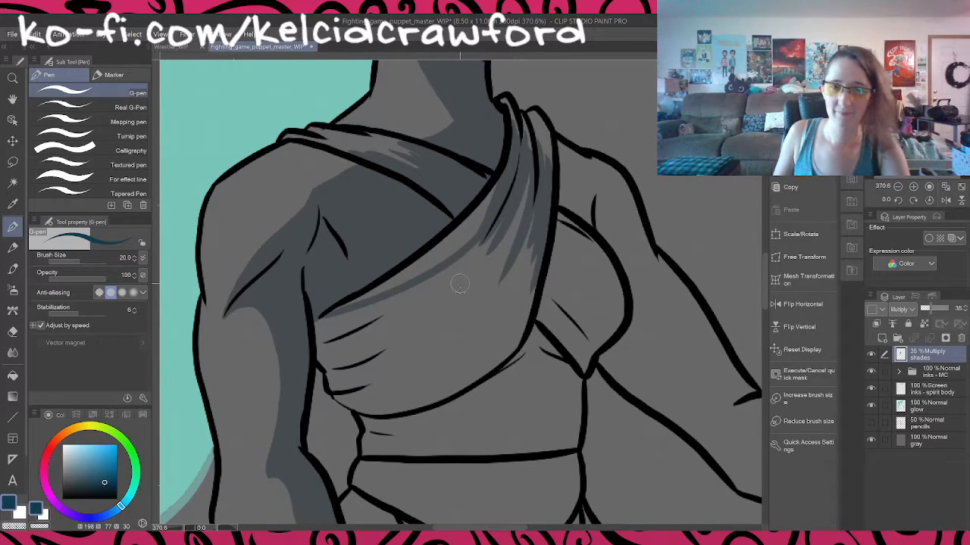
key("g")
left_click(467, 334)
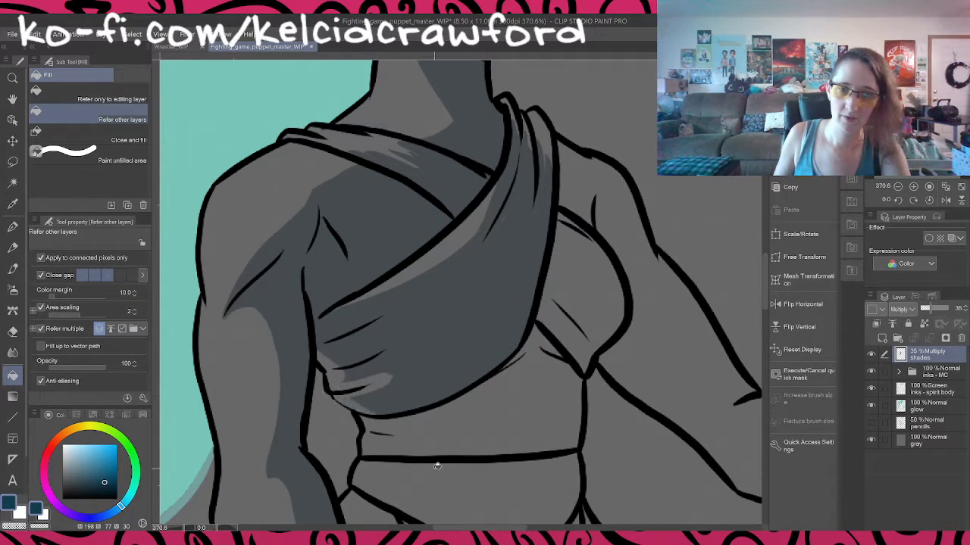
Step: Outline the outstretched arm's shadow with G-pen lines inside both edges, from the shoulder down to the wrist
key("p")
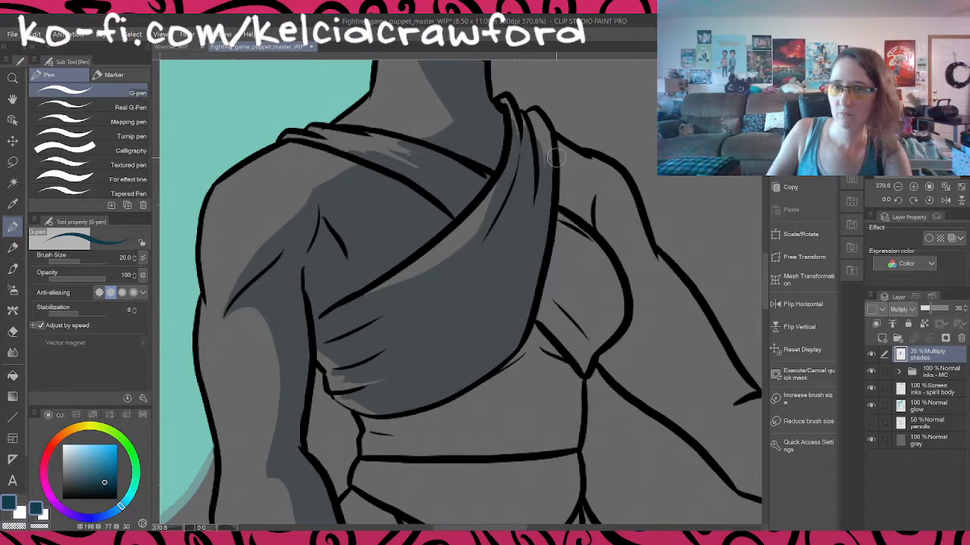
mouse_move(555, 156)
left_mouse_down()
mouse_move(616, 215)
mouse_move(641, 262)
left_mouse_up()
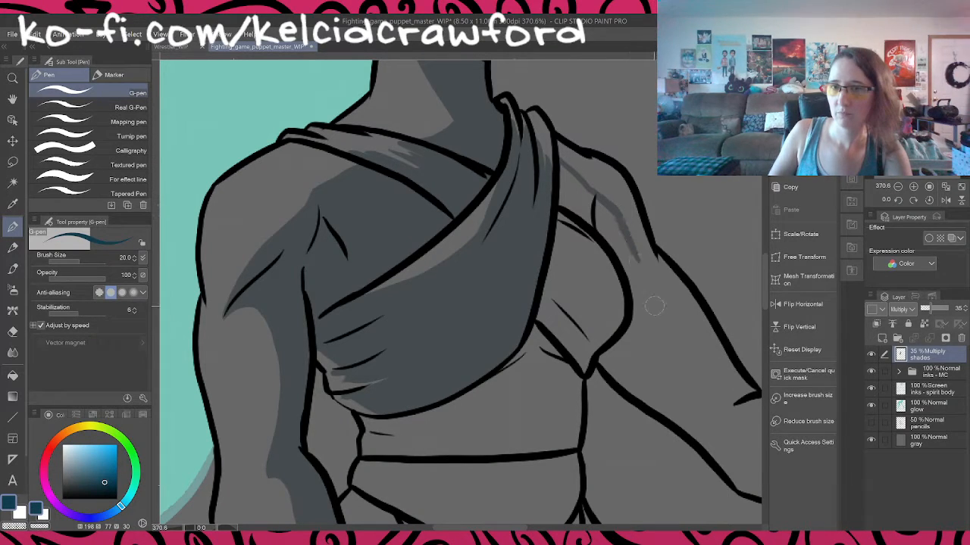
left_click_drag(654, 306, 541, 241)
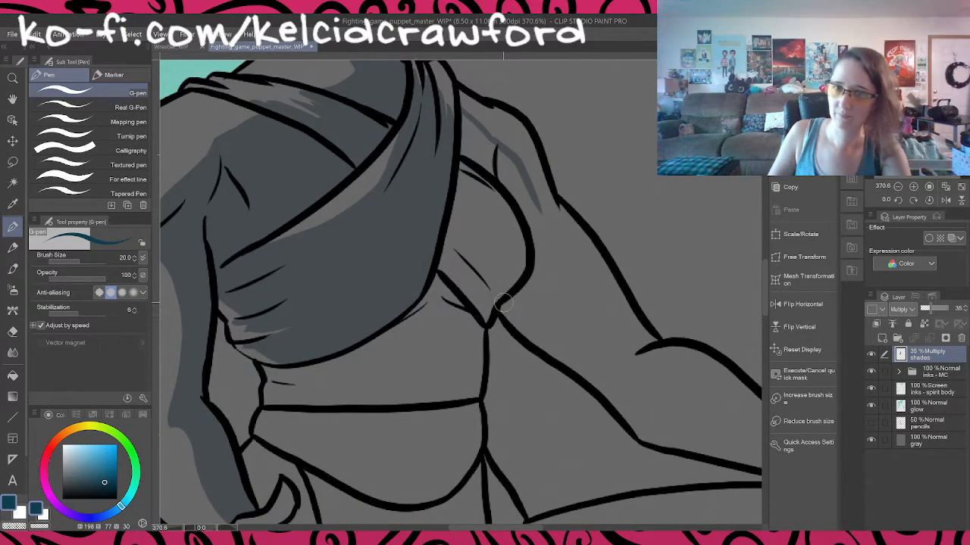
mouse_move(504, 309)
left_mouse_down()
mouse_move(625, 381)
mouse_move(615, 369)
left_mouse_up()
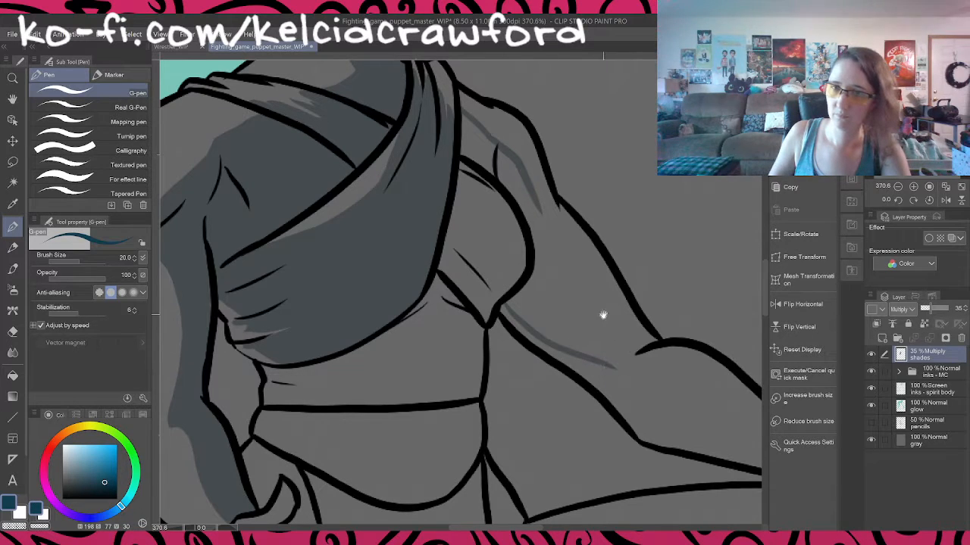
mouse_move(537, 204)
left_mouse_down()
mouse_move(628, 330)
mouse_move(670, 353)
mouse_move(560, 288)
mouse_move(434, 251)
mouse_move(443, 269)
mouse_move(490, 317)
mouse_move(663, 360)
left_mouse_up()
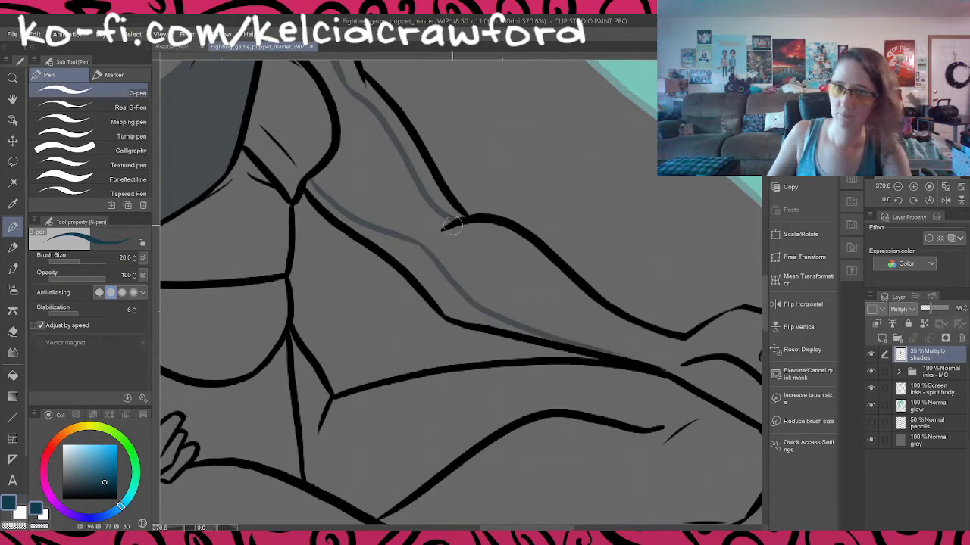
mouse_move(451, 225)
left_mouse_down()
mouse_move(499, 248)
mouse_move(566, 302)
mouse_move(684, 342)
mouse_move(719, 342)
left_mouse_up()
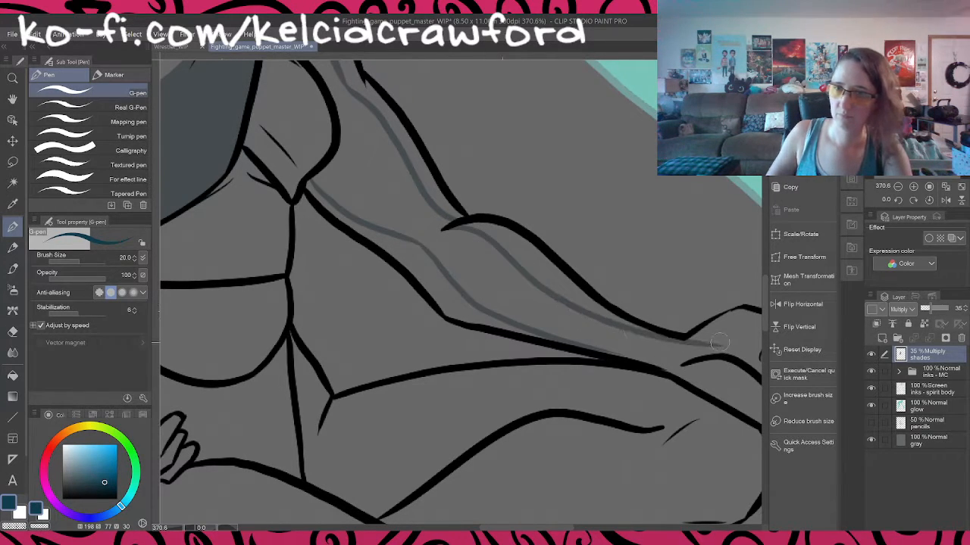
Step: Continue the shadow outline over the open hand's thumb and palm, and fill the arm and hand shadow with dark blue
mouse_move(656, 333)
left_mouse_down()
mouse_move(636, 320)
mouse_move(483, 312)
mouse_move(523, 271)
mouse_move(555, 280)
mouse_move(599, 262)
left_mouse_up()
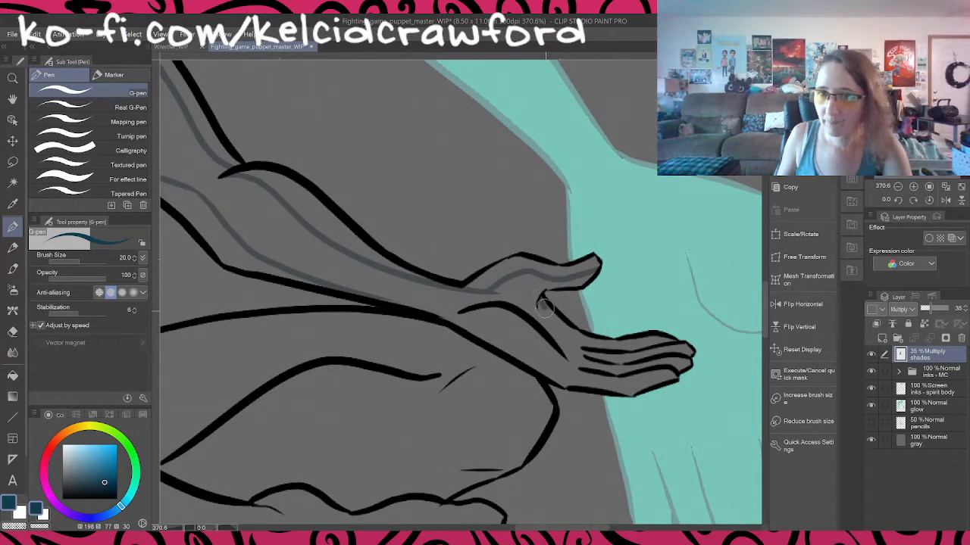
left_click_drag(538, 297, 581, 345)
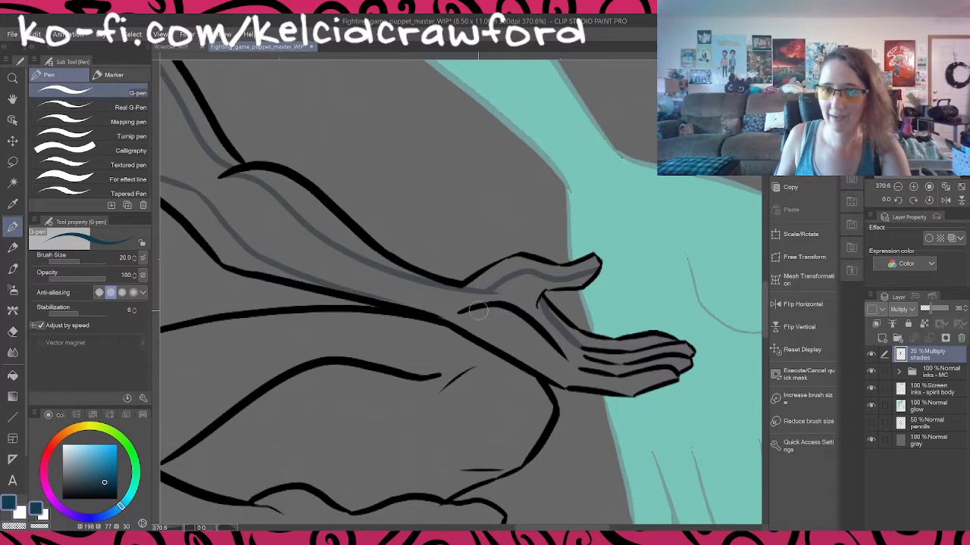
mouse_move(465, 302)
left_mouse_down()
mouse_move(508, 321)
mouse_move(561, 366)
left_mouse_up()
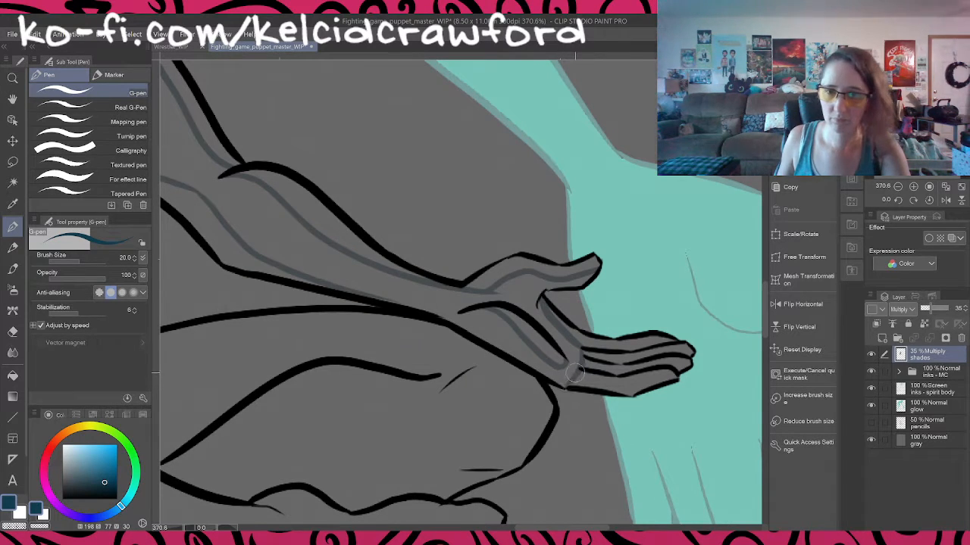
key("g")
left_click(560, 390)
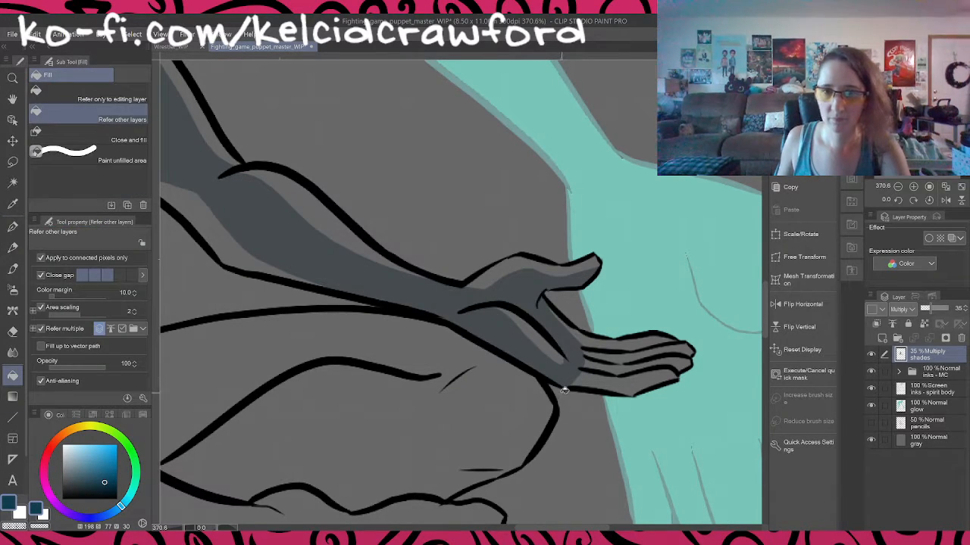
Step: Fill the unshaded patch between the drape and the outstretched upper arm with the shadow colour
scroll(310, 340, "up", 5)
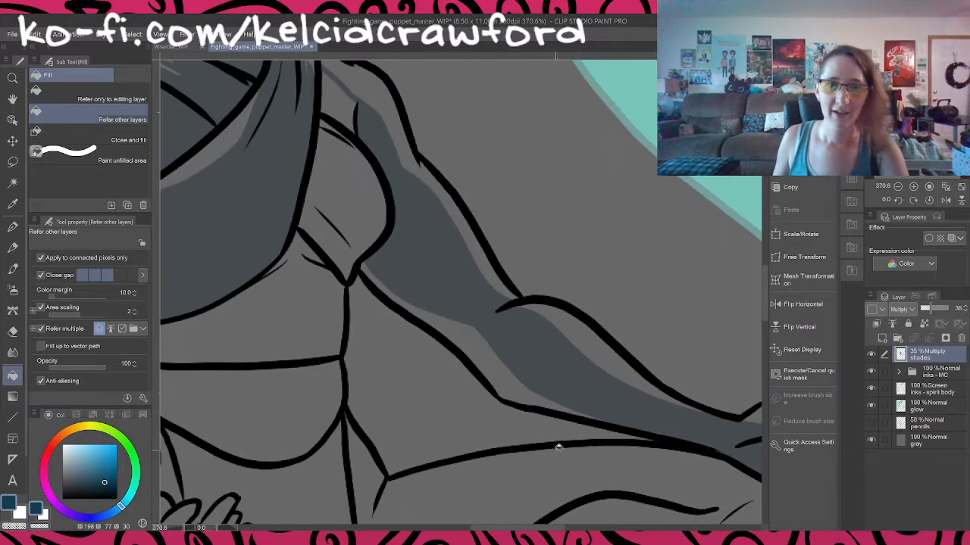
scroll(398, 263, "up", 5)
left_click(398, 263)
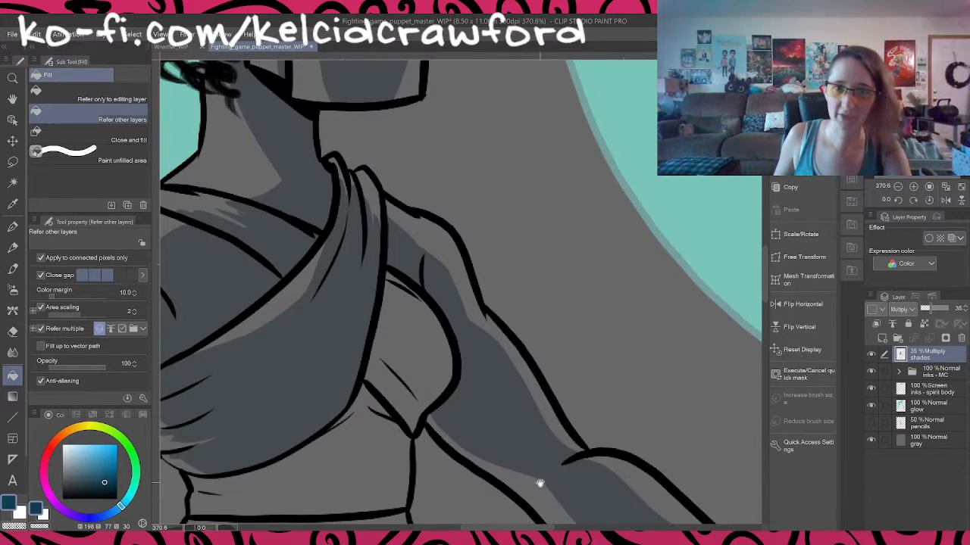
Step: Shade between the fingers of the open hand with short G-pen strokes extending from the palm
scroll(540, 483, "down", 8)
mouse_move(507, 434)
left_mouse_down()
mouse_move(447, 367)
mouse_move(521, 398)
mouse_move(572, 395)
left_mouse_up()
key("p")
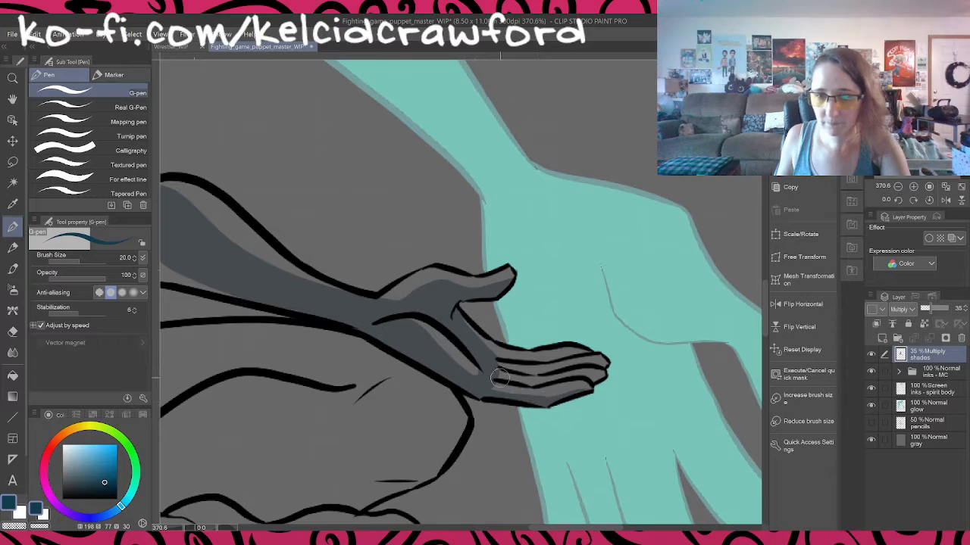
left_click_drag(499, 379, 525, 382)
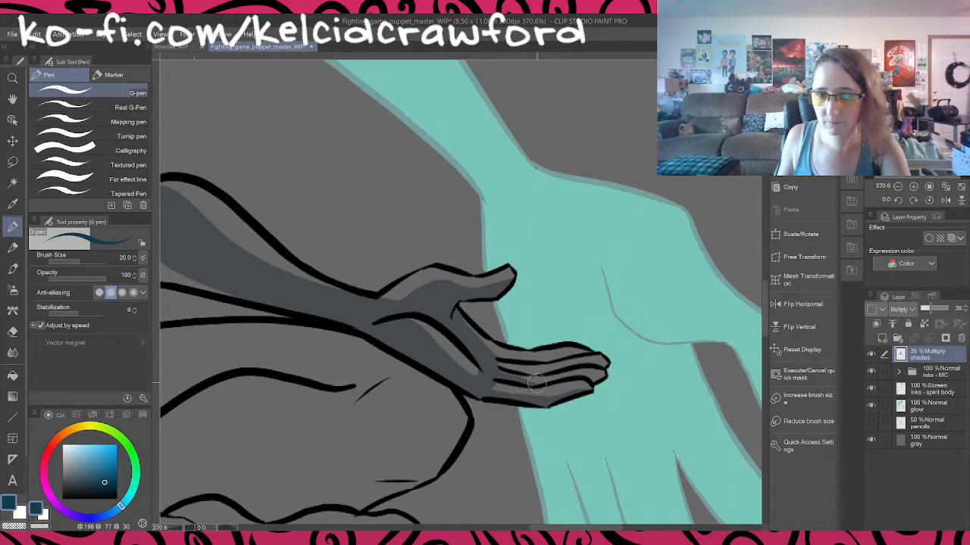
left_click_drag(504, 373, 556, 369)
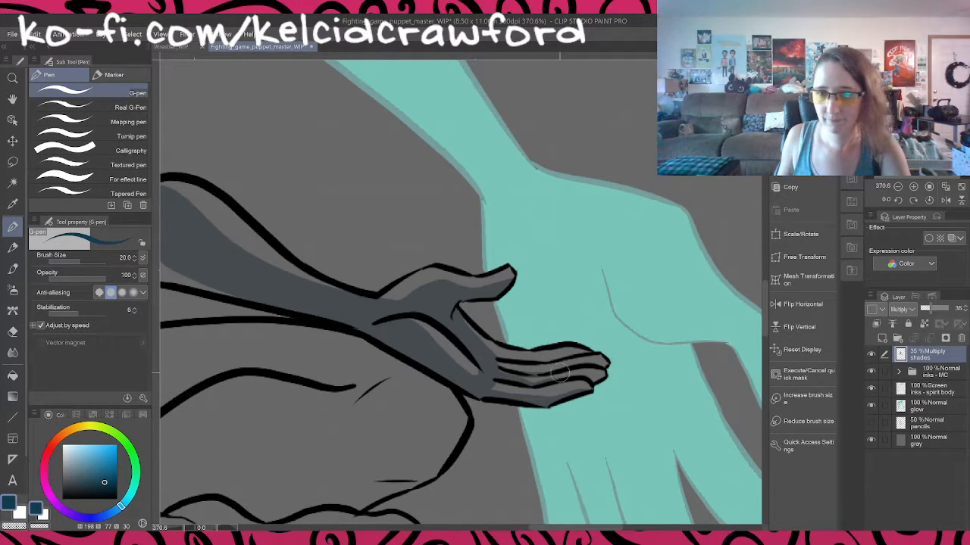
Step: Outline a shadow along the thigh under the outstretched arm and around its knee, and fill it with dark blue
left_click_drag(443, 413, 660, 305)
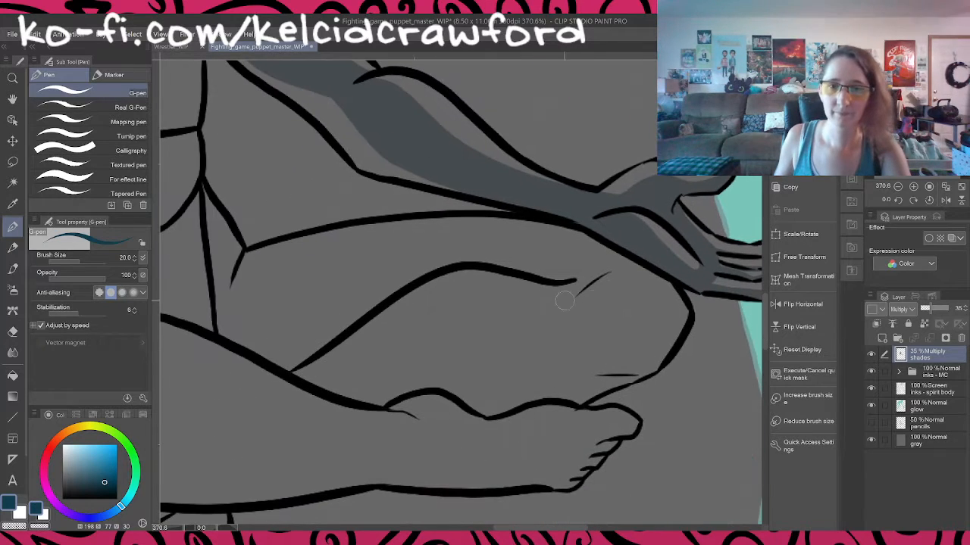
left_click_drag(429, 305, 597, 319)
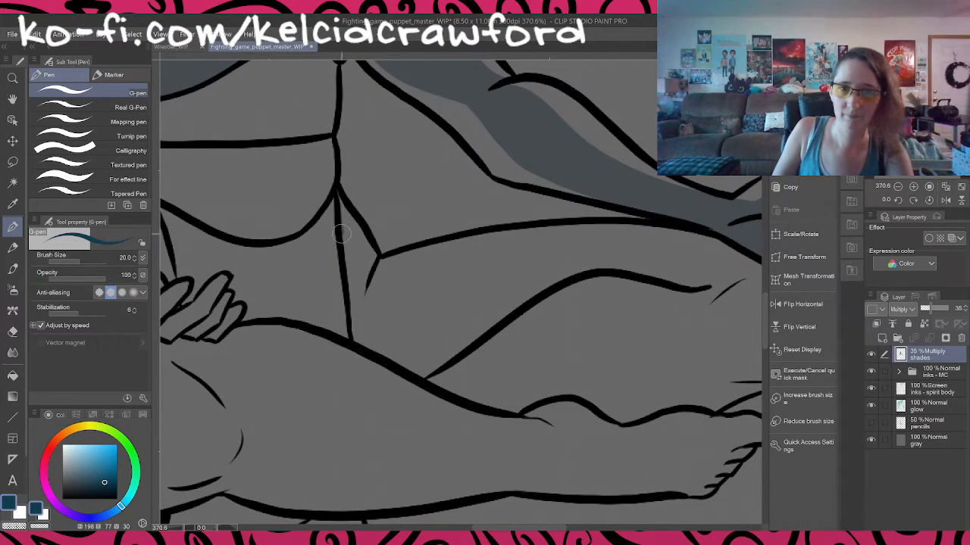
mouse_move(342, 229)
left_mouse_down()
mouse_move(380, 284)
mouse_move(372, 278)
mouse_move(419, 265)
mouse_move(538, 252)
mouse_move(677, 257)
left_mouse_up()
mouse_move(642, 222)
left_mouse_down()
mouse_move(669, 239)
mouse_move(662, 256)
left_mouse_up()
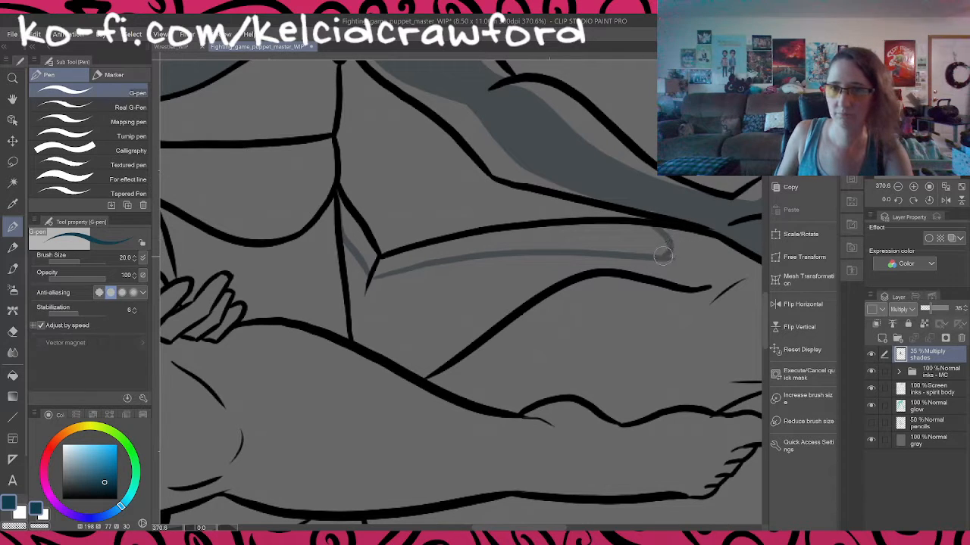
left_click_drag(715, 277, 595, 269)
mouse_move(665, 263)
left_mouse_down()
mouse_move(682, 298)
mouse_move(654, 353)
left_mouse_up()
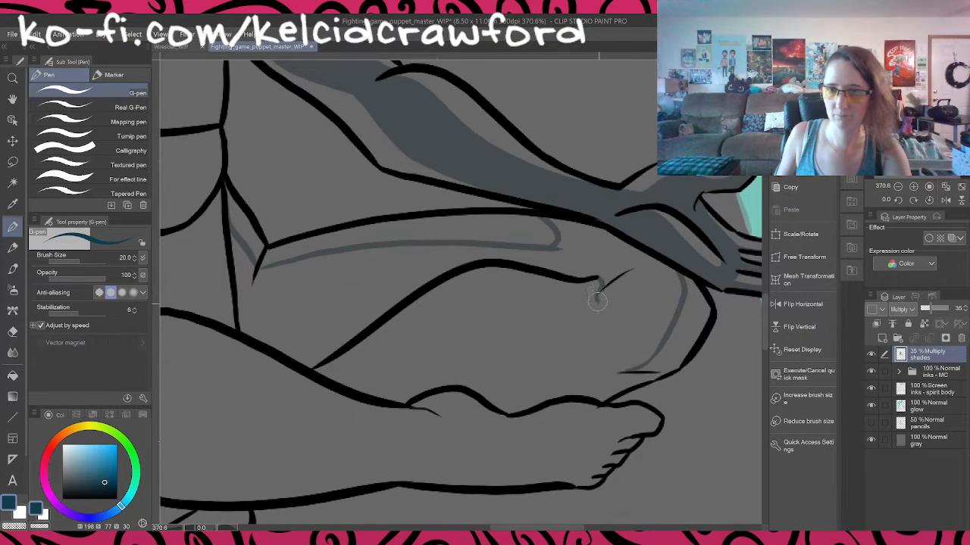
left_click_drag(597, 300, 615, 373)
key("g")
left_click(635, 340)
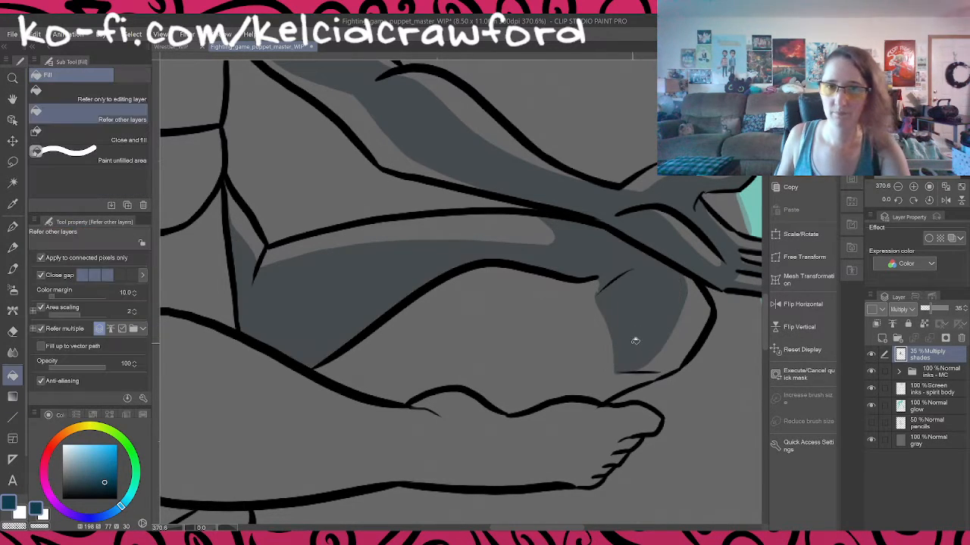
Step: Draw a curved shadow edge along the same leg's calf from knee to ankle and fill the area below it
key("p")
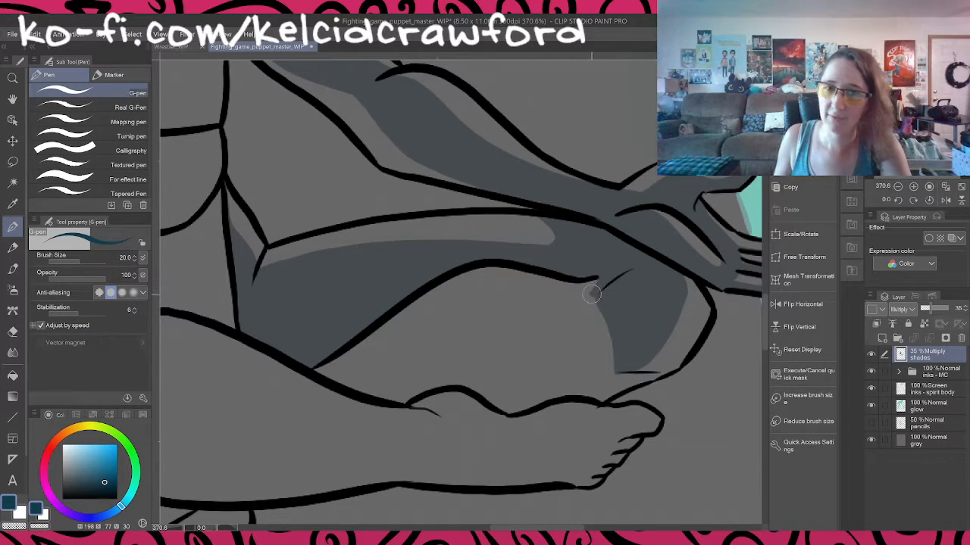
mouse_move(599, 282)
left_mouse_down()
mouse_move(549, 320)
mouse_move(327, 379)
left_mouse_up()
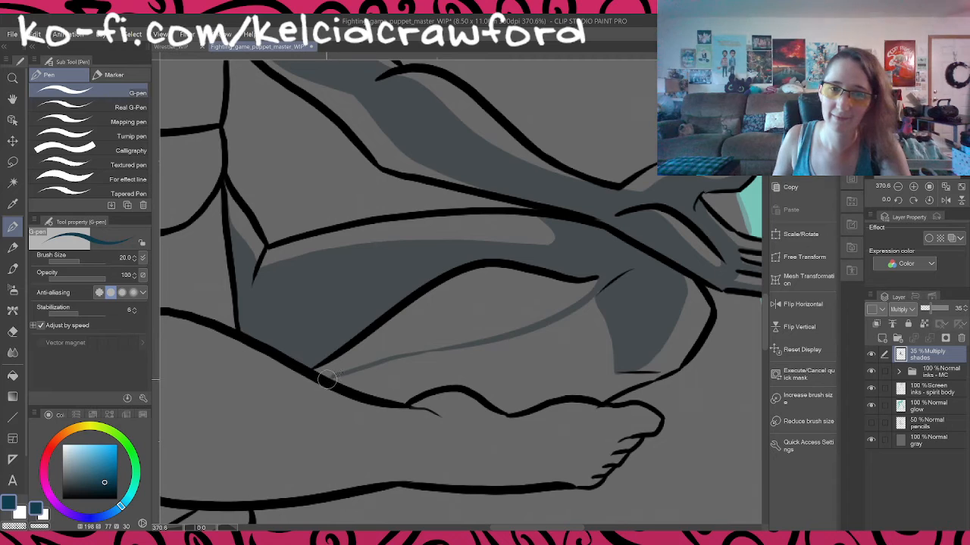
key("g")
left_click(377, 386)
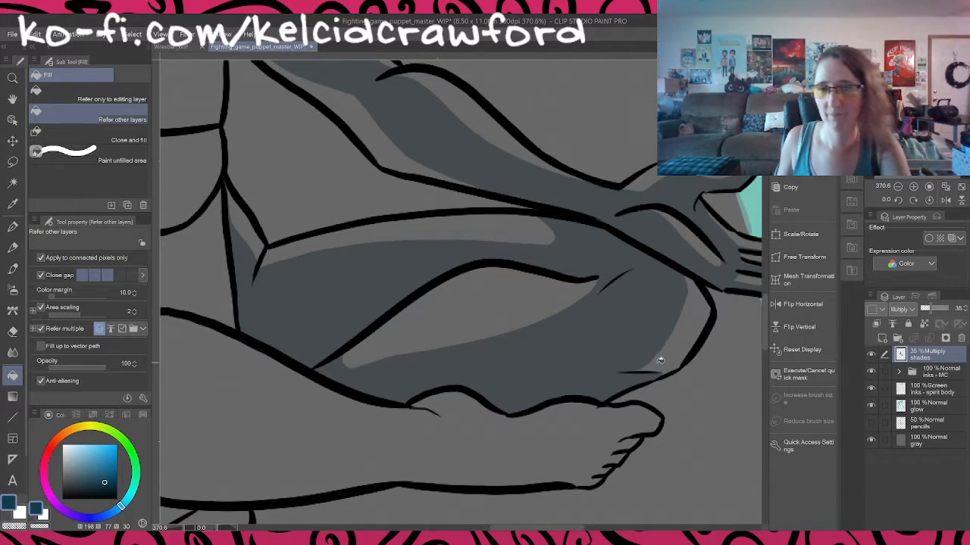
Step: Add a tapered G-pen shadow stroke on the lit part of the calf, branching up from the filled shadow
key("p")
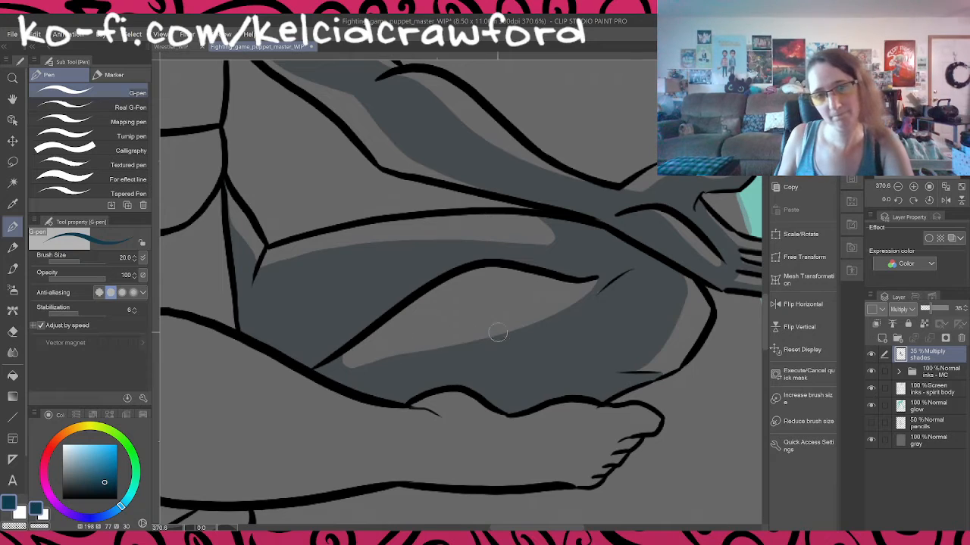
left_click_drag(381, 363, 530, 305)
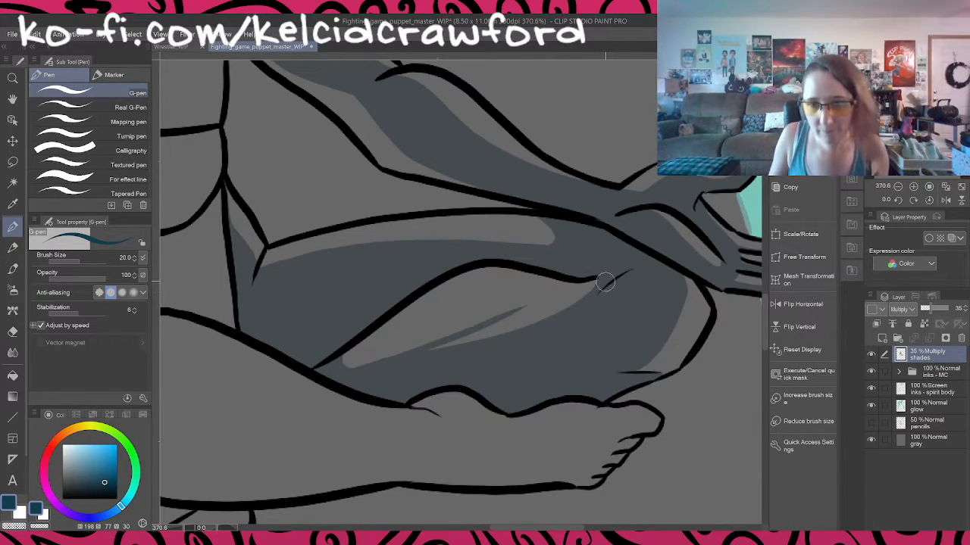
scroll(606, 291, "down", 5)
scroll(607, 291, "down", 1)
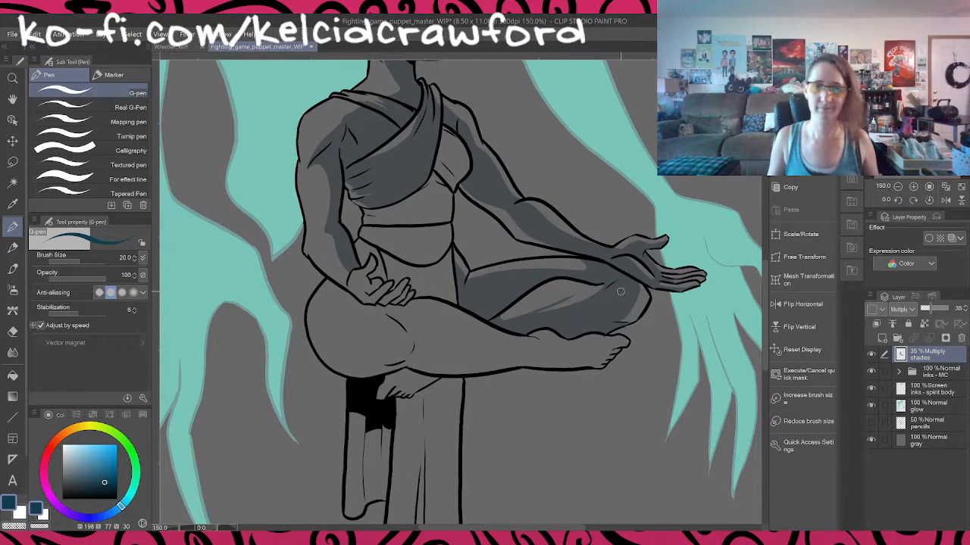
Step: Outline shadow edges along both sides of the seated figure's midriff and waistband, and fill the enclosed areas with the dark blue shade
scroll(445, 274, "up", 5)
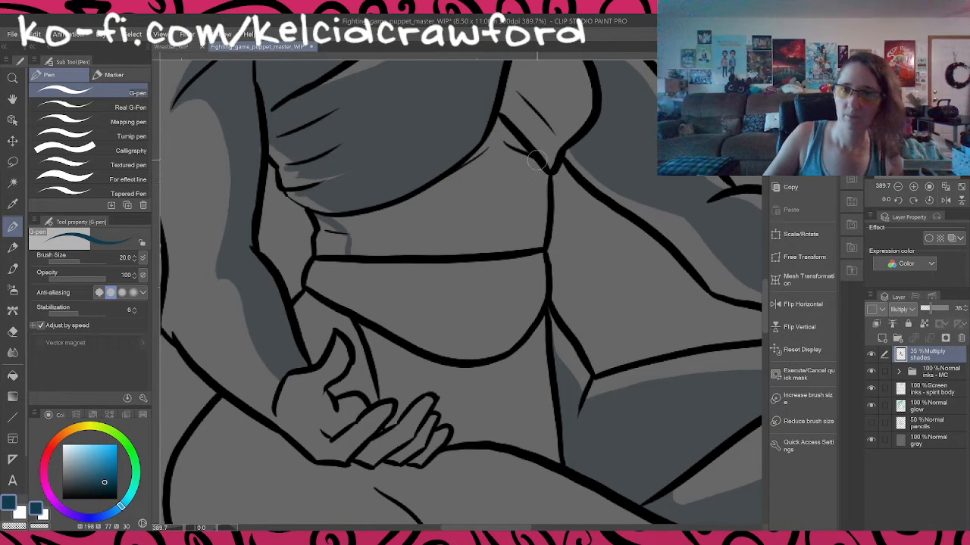
mouse_move(535, 161)
left_mouse_down()
mouse_move(524, 251)
mouse_move(533, 306)
mouse_move(518, 336)
left_mouse_up()
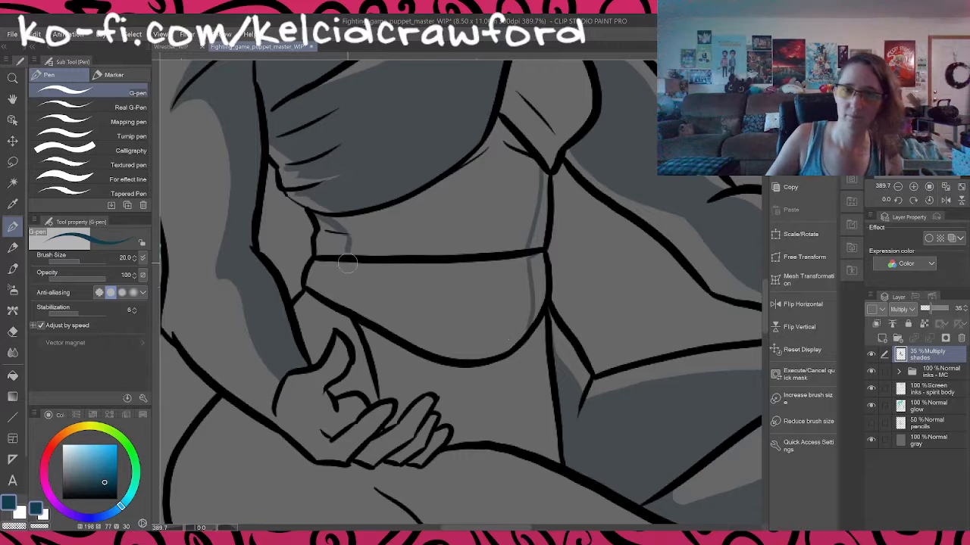
mouse_move(347, 262)
left_mouse_down()
mouse_move(341, 298)
mouse_move(350, 312)
left_mouse_up()
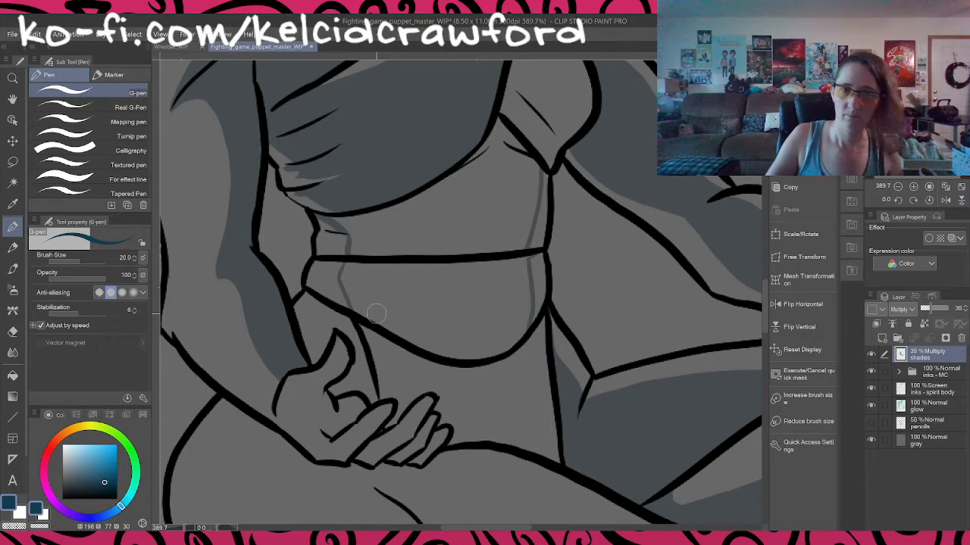
key("g")
left_click(426, 286)
left_click(436, 232)
Step: Draw a shadow edge along the outer curve of the uncovered chest section beside the sash and fill its inner area with shade
left_click_drag(485, 299, 487, 487)
key("p")
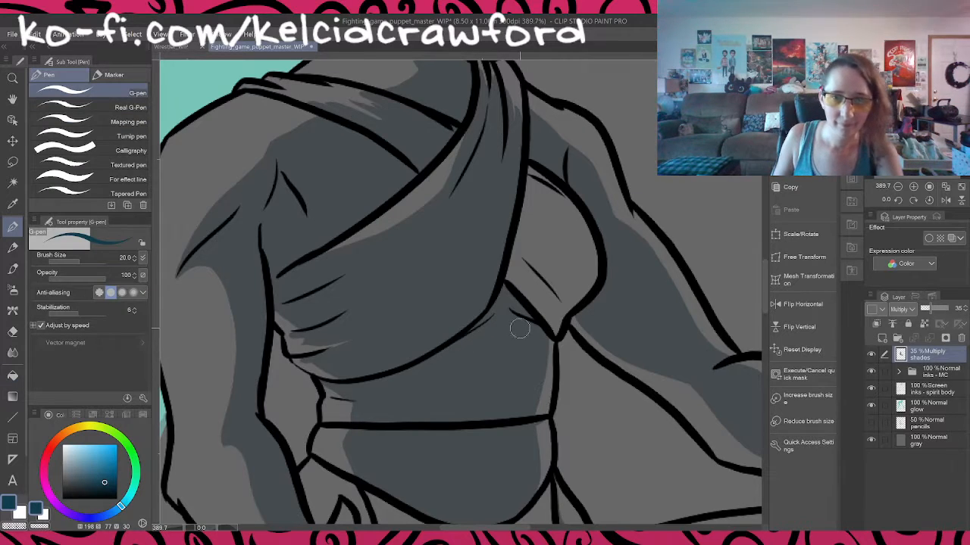
left_click_drag(493, 340, 403, 389)
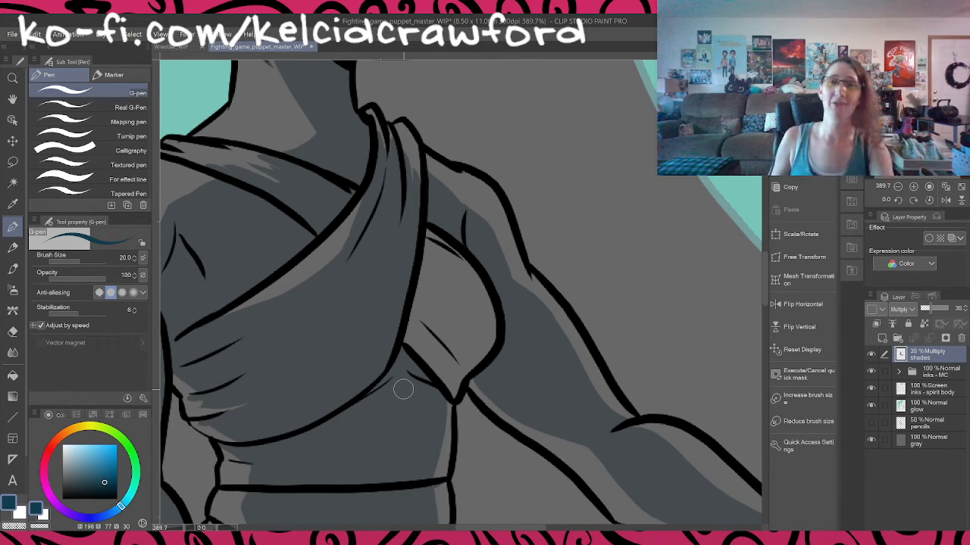
left_click_drag(296, 306, 454, 461)
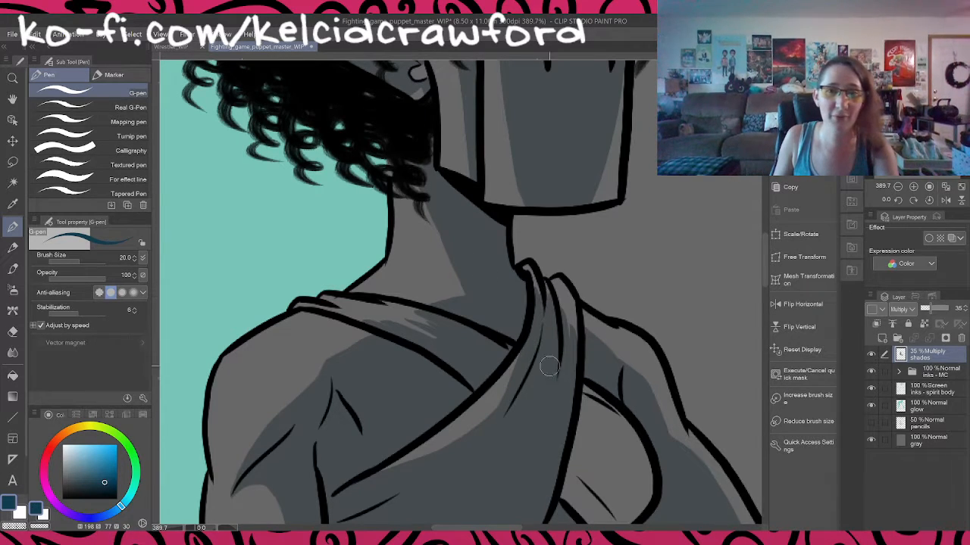
left_click_drag(519, 487, 440, 257)
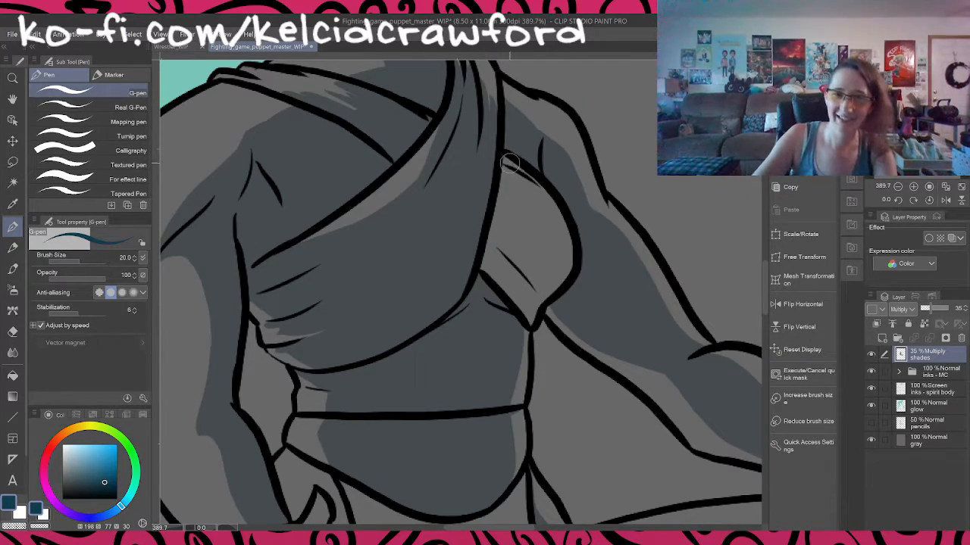
left_click_drag(567, 228, 535, 290)
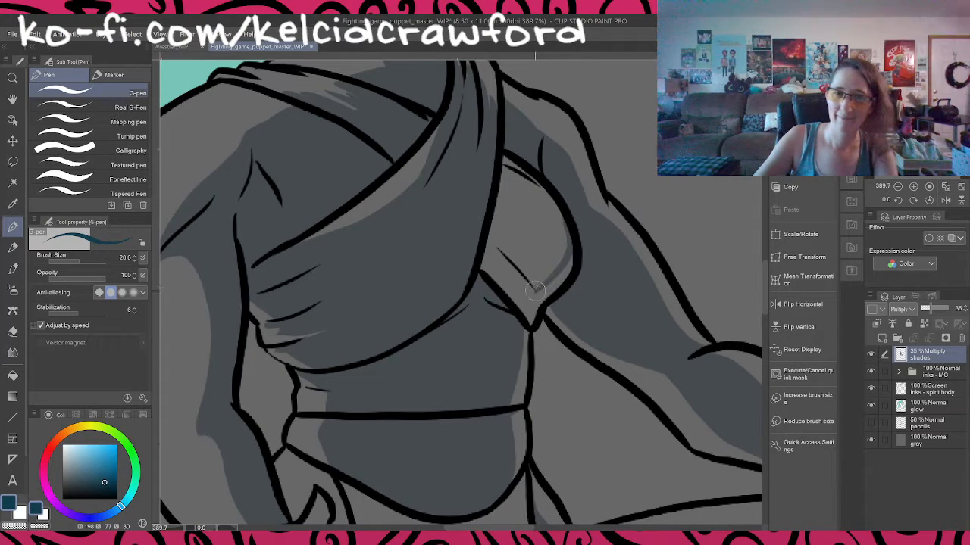
key("g")
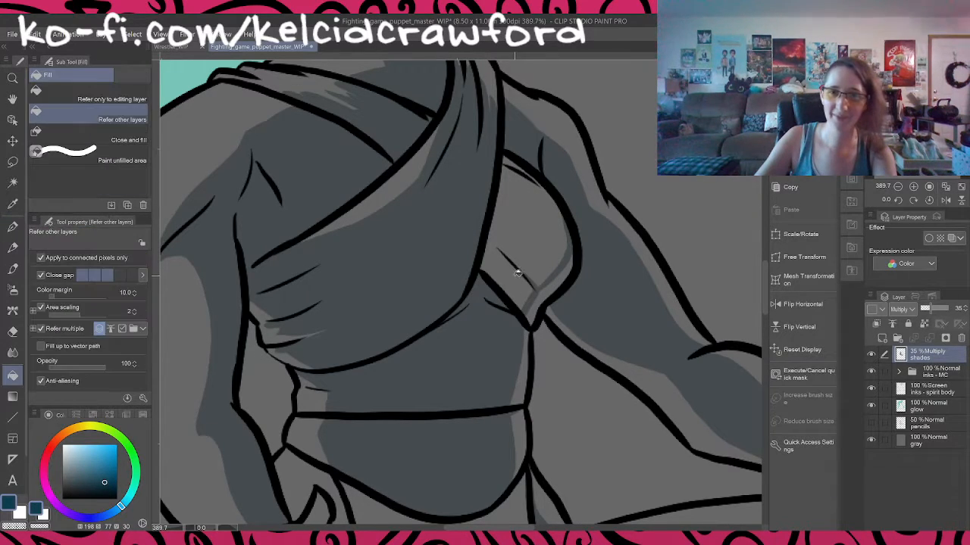
left_click(532, 253)
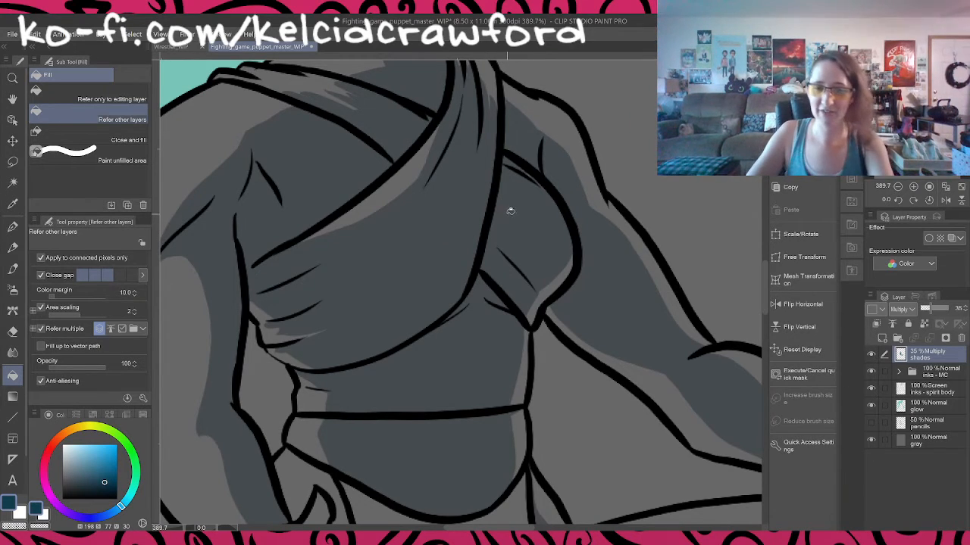
Step: Shade the garment below the waistband, adding a shadow edge beside the raised thumb and filling the sections behind the hand
key("p")
left_click_drag(448, 399, 509, 198)
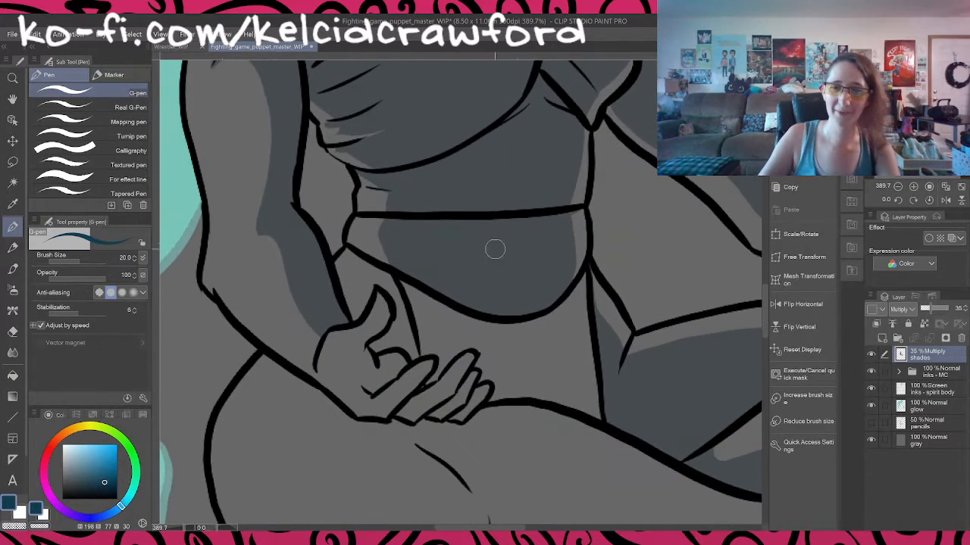
scroll(454, 247, "down", 1)
mouse_move(374, 226)
left_mouse_down()
mouse_move(351, 259)
mouse_move(354, 274)
left_mouse_up()
key("g")
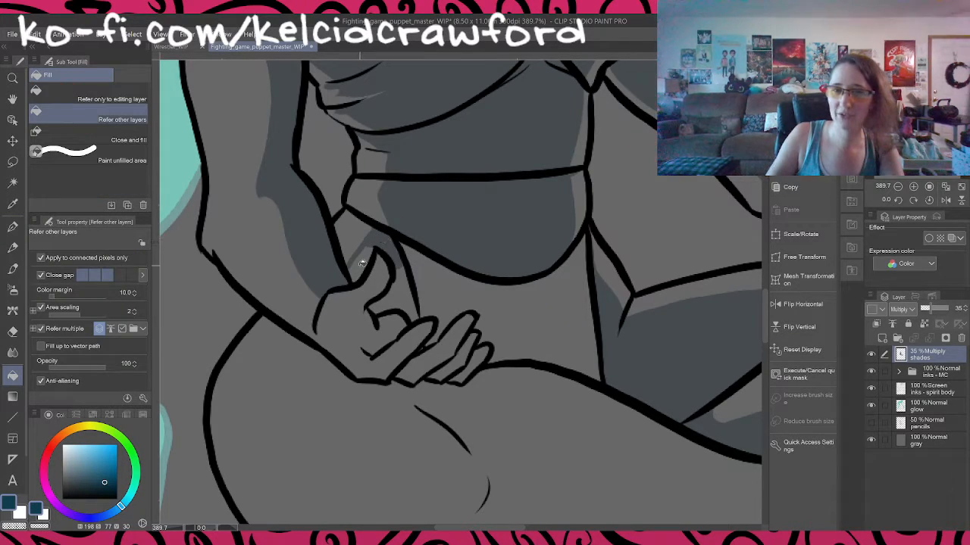
left_click(363, 263)
left_click(401, 303)
left_click(508, 293)
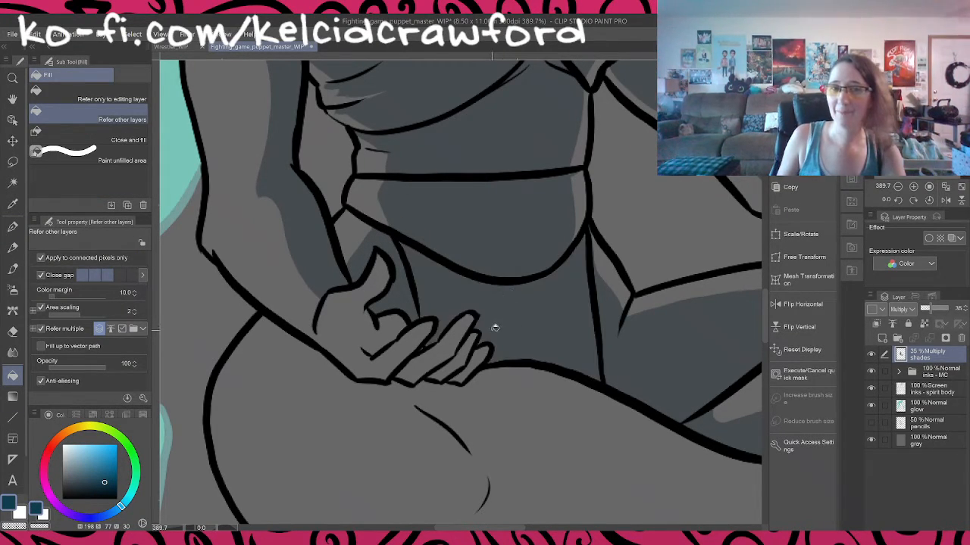
Step: Outline a shadow across the thumb and palm of the hand resting on the thigh, and fill the palm with shade
key("p")
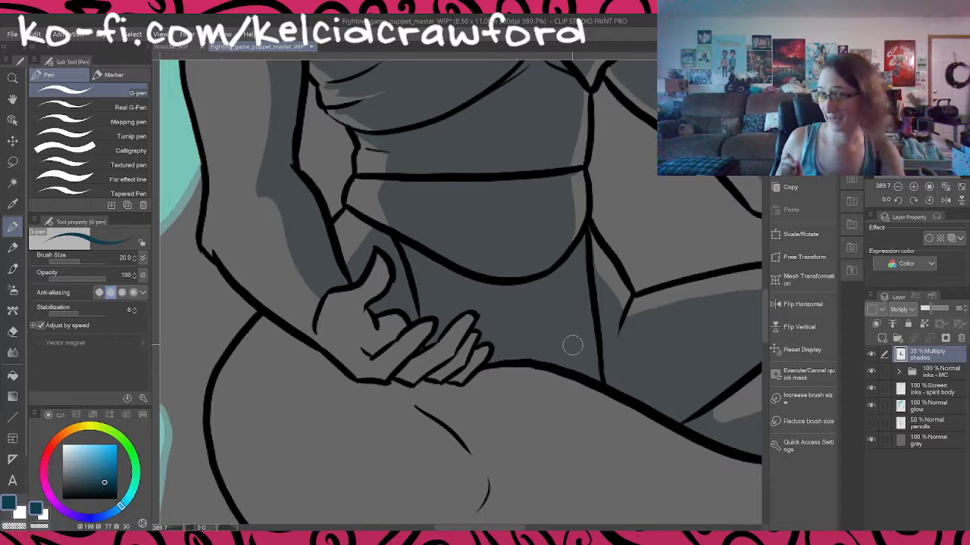
left_click_drag(377, 327, 407, 256)
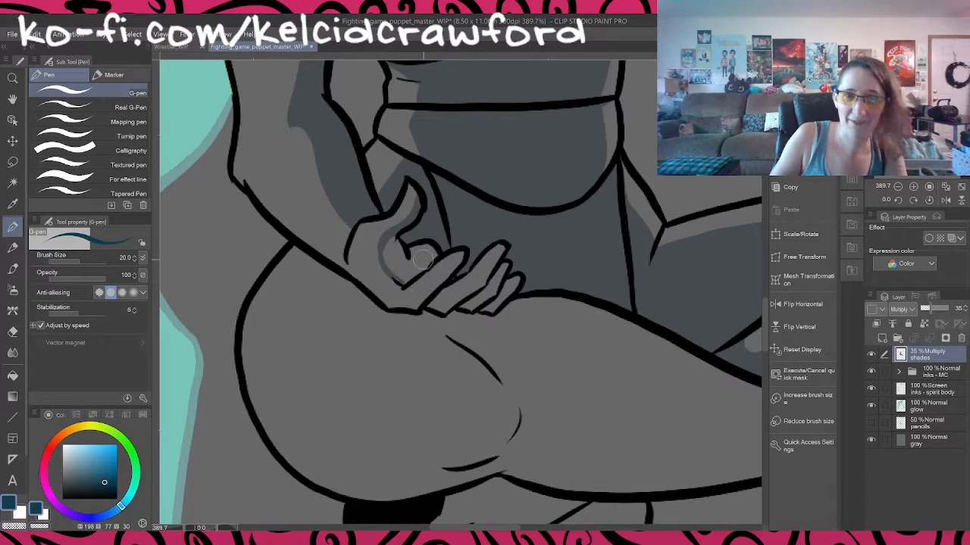
key("g")
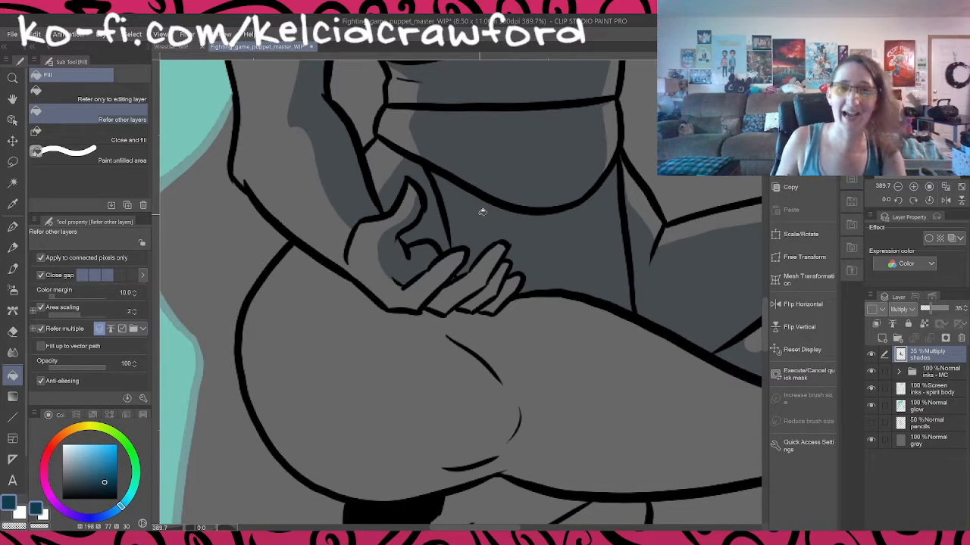
Step: Paint G-pen shadows along the lower edge of the resting hand and the underside of each finger
key("p")
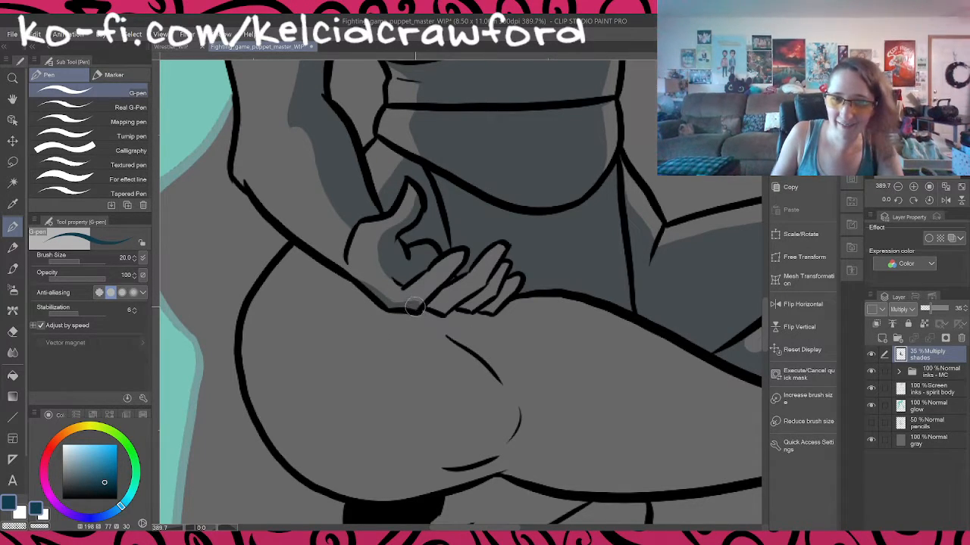
mouse_move(430, 307)
left_mouse_down()
mouse_move(485, 282)
mouse_move(496, 254)
left_mouse_up()
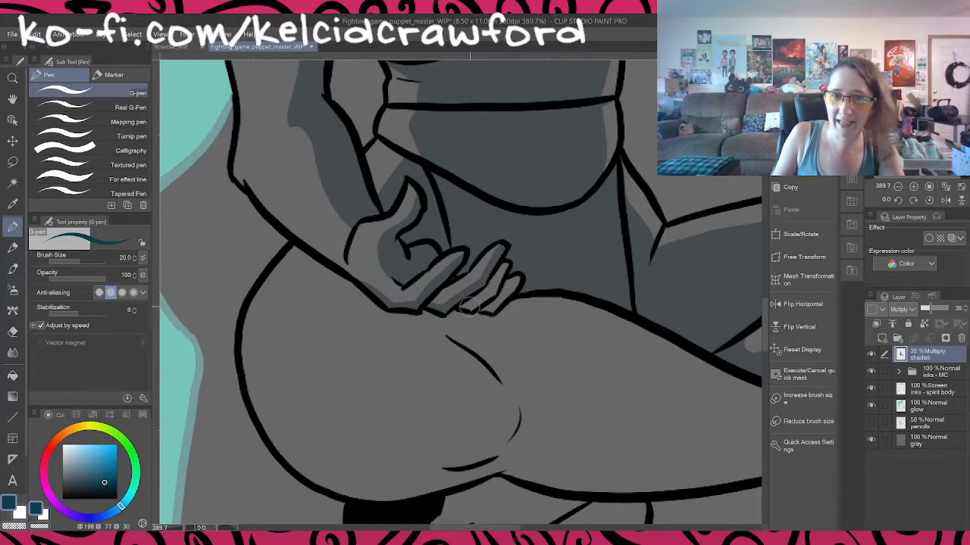
mouse_move(464, 306)
left_mouse_down()
mouse_move(489, 297)
mouse_move(506, 265)
left_mouse_up()
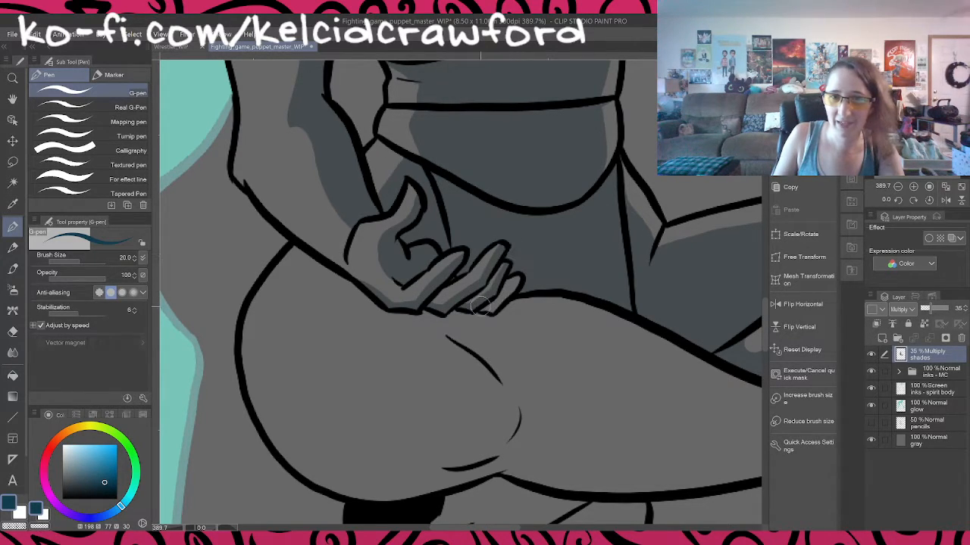
left_click_drag(490, 309, 526, 271)
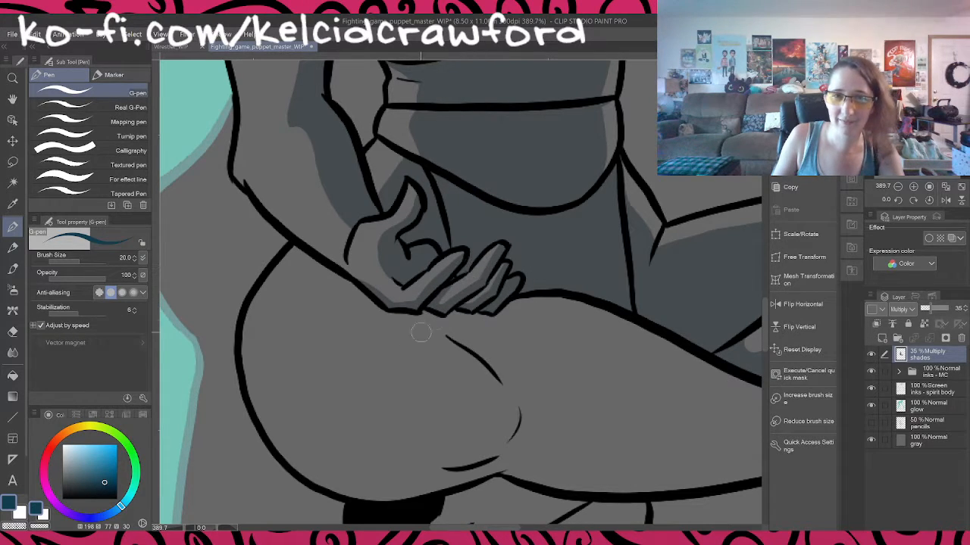
Step: Outline shadows on the near leg under the forearm, along its underside and around the bend creases, and fill them with shade
left_click_drag(362, 350, 329, 278)
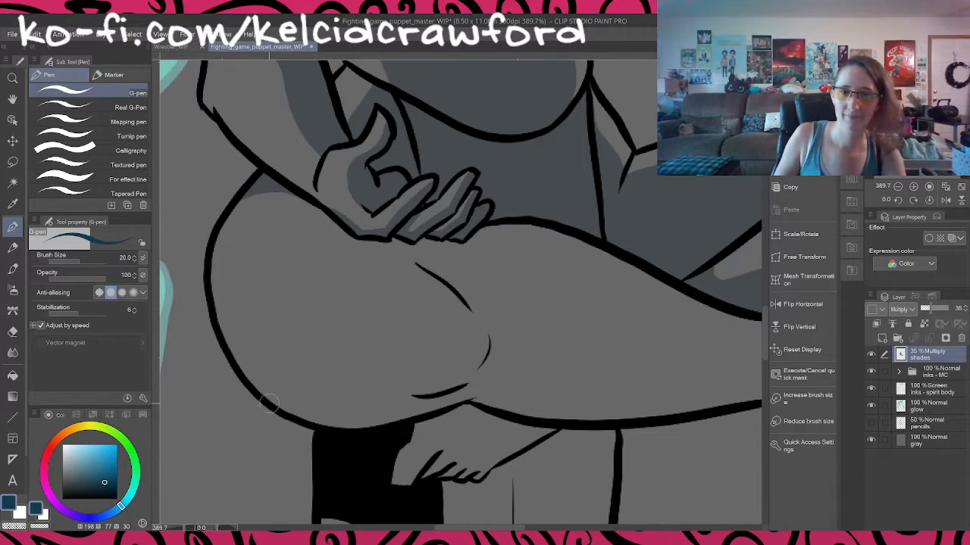
mouse_move(248, 385)
left_mouse_down()
mouse_move(286, 403)
mouse_move(463, 388)
left_mouse_up()
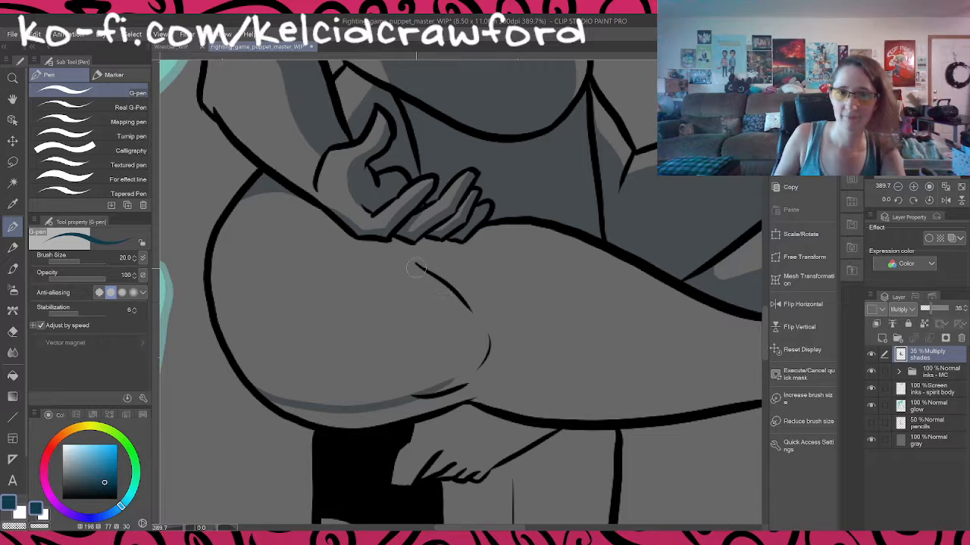
mouse_move(415, 265)
left_mouse_down()
mouse_move(459, 313)
mouse_move(453, 381)
left_mouse_up()
left_click_drag(527, 330, 368, 309)
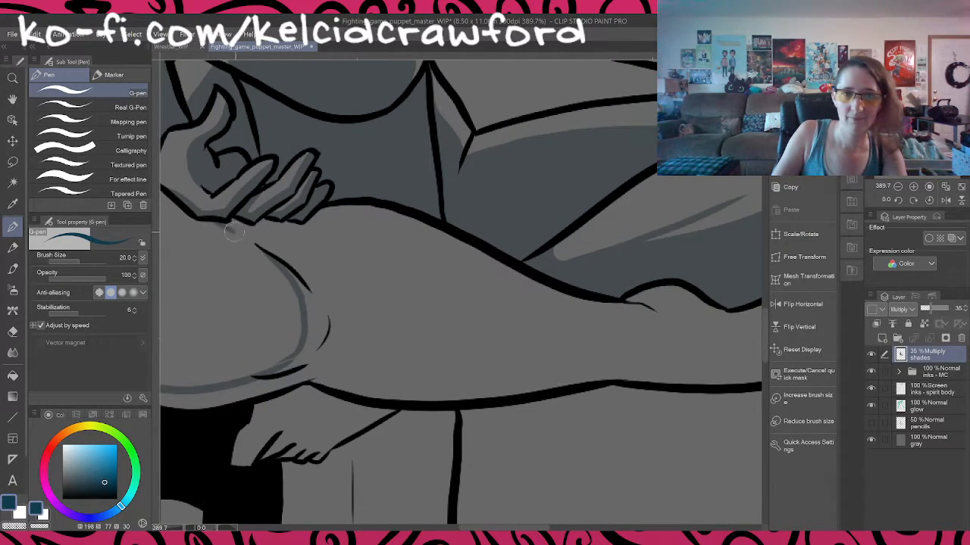
mouse_move(318, 214)
left_mouse_down()
mouse_move(357, 245)
mouse_move(405, 318)
mouse_move(406, 389)
left_mouse_up()
key("g")
left_click(374, 323)
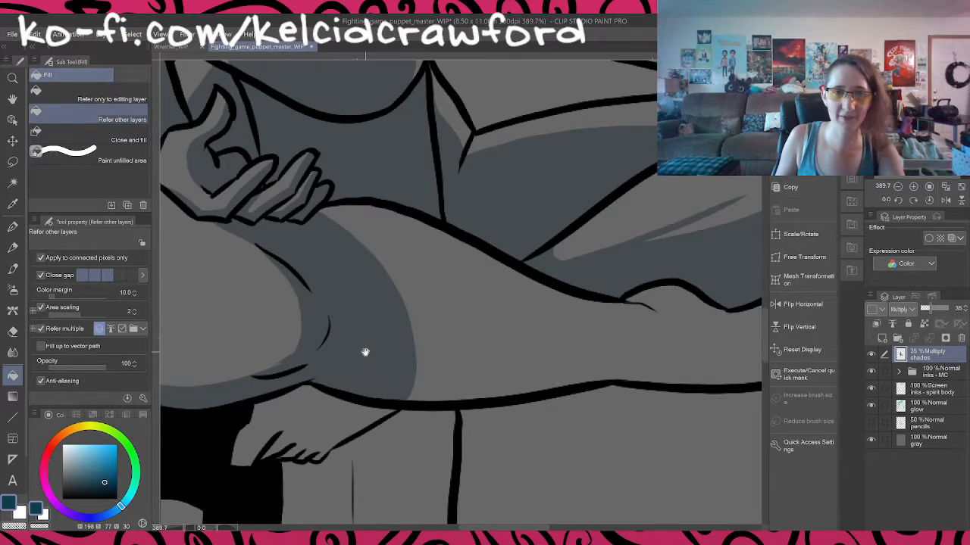
Step: Draw a shadow edge on the foot tucked beneath the near leg and fill the rest of the foot with shade
left_click_drag(363, 351, 510, 374)
key("p")
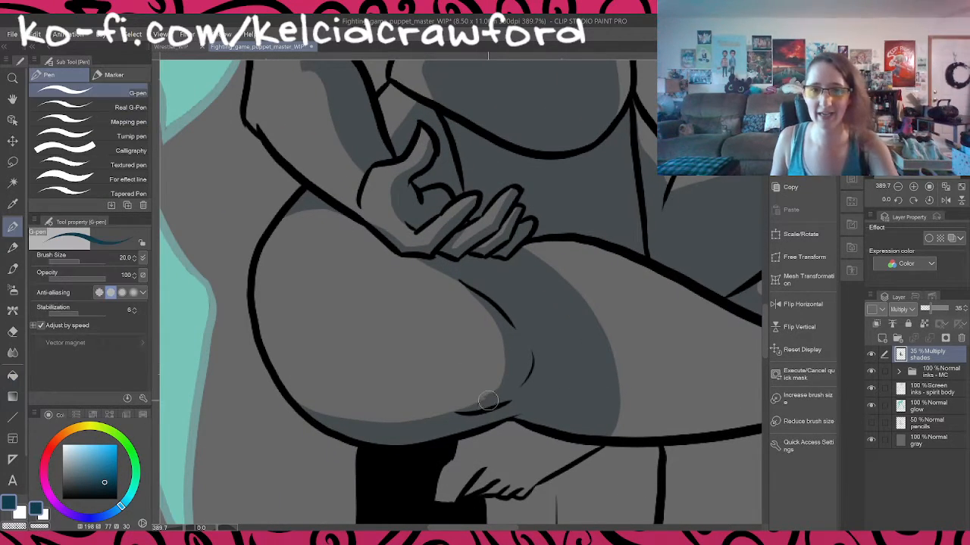
left_click_drag(587, 401, 490, 326)
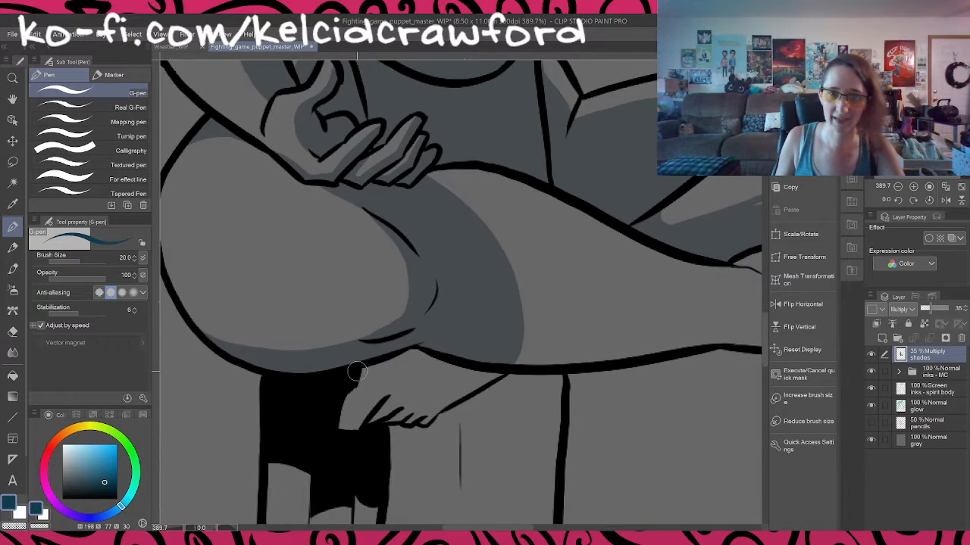
left_click_drag(371, 365, 348, 429)
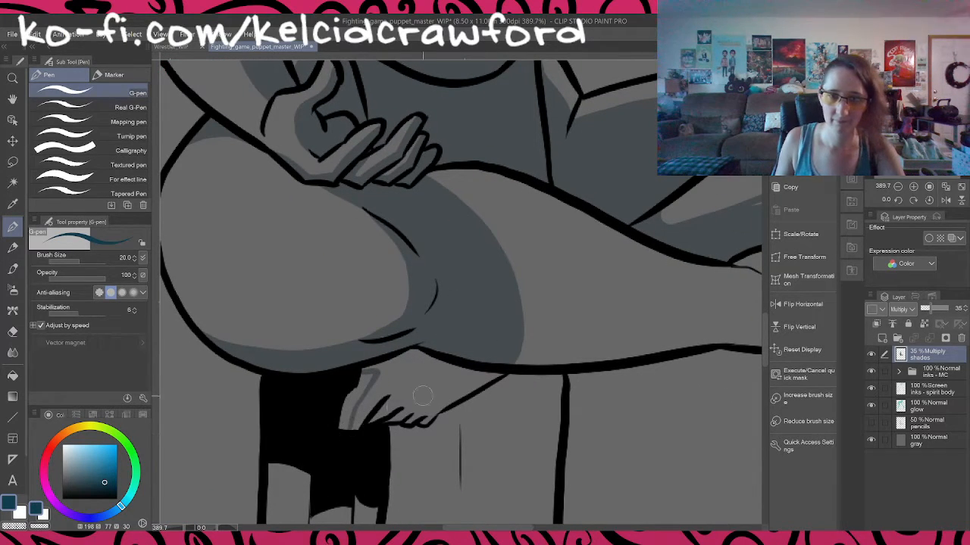
key("g")
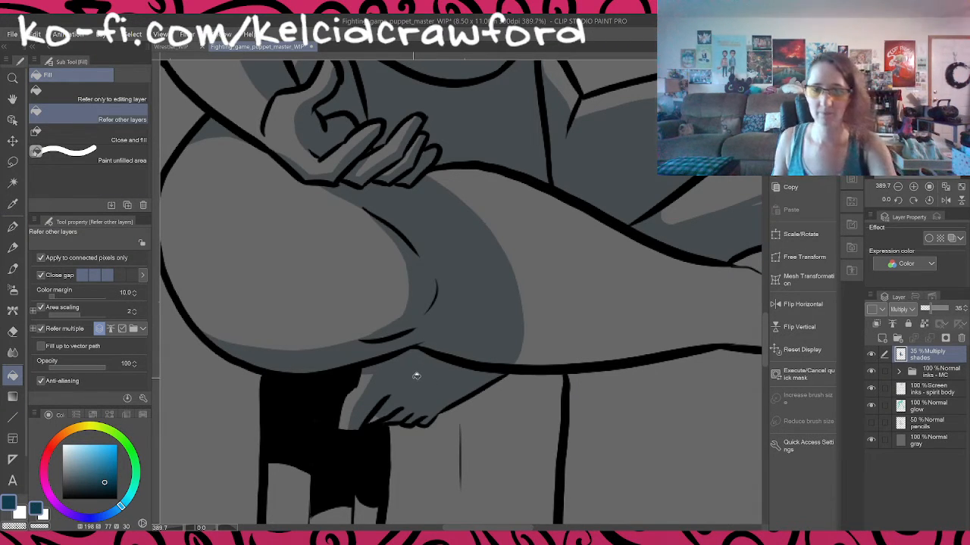
Step: Outline the shadow edge along the front lower leg, ankle, foot and toes, and fill the area below it with shade
key("p")
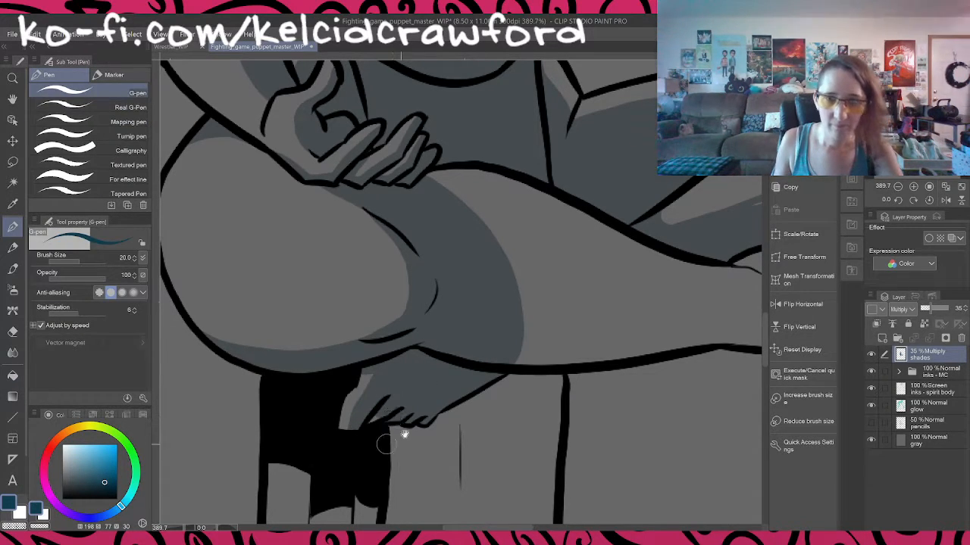
left_click_drag(495, 386, 414, 399)
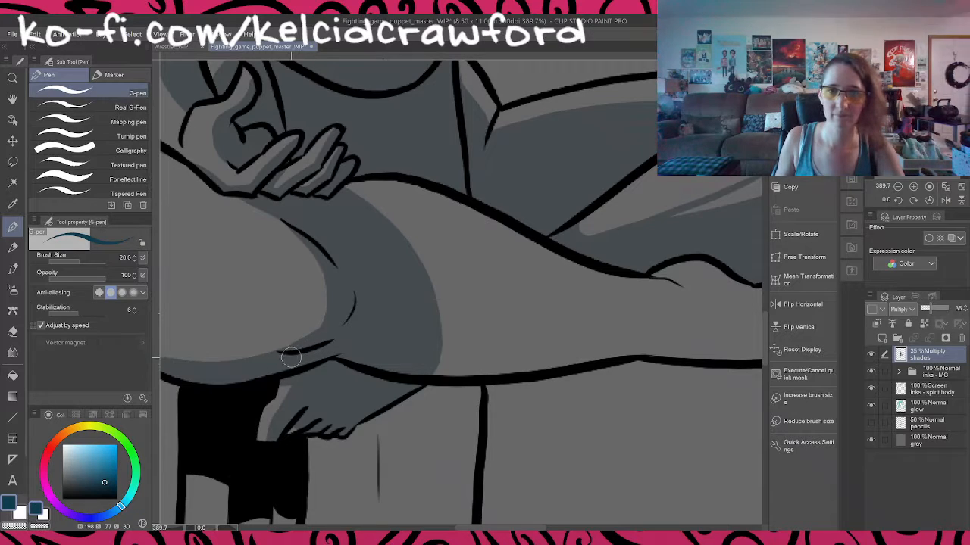
left_click_drag(522, 342, 377, 390)
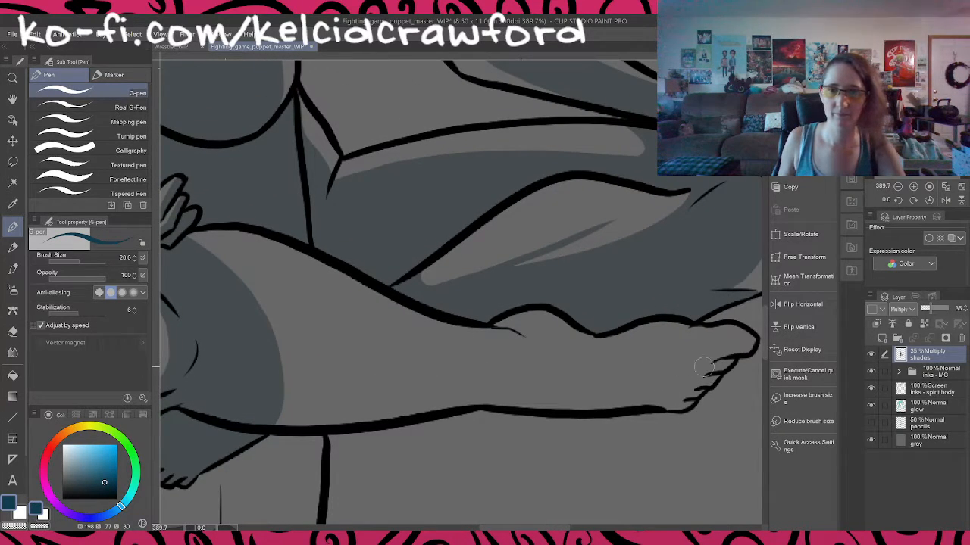
mouse_move(530, 319)
left_mouse_down()
mouse_move(588, 346)
mouse_move(566, 342)
mouse_move(634, 330)
mouse_move(608, 338)
mouse_move(656, 331)
mouse_move(743, 342)
mouse_move(684, 401)
mouse_move(649, 412)
left_mouse_up()
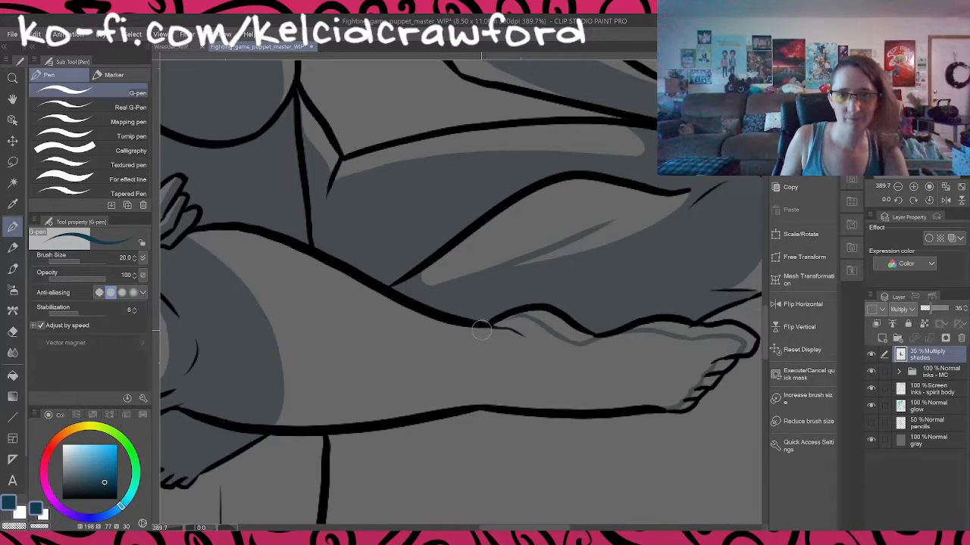
mouse_move(520, 333)
left_mouse_down()
mouse_move(467, 346)
mouse_move(405, 339)
mouse_move(272, 303)
left_mouse_up()
key("g")
left_click(358, 390)
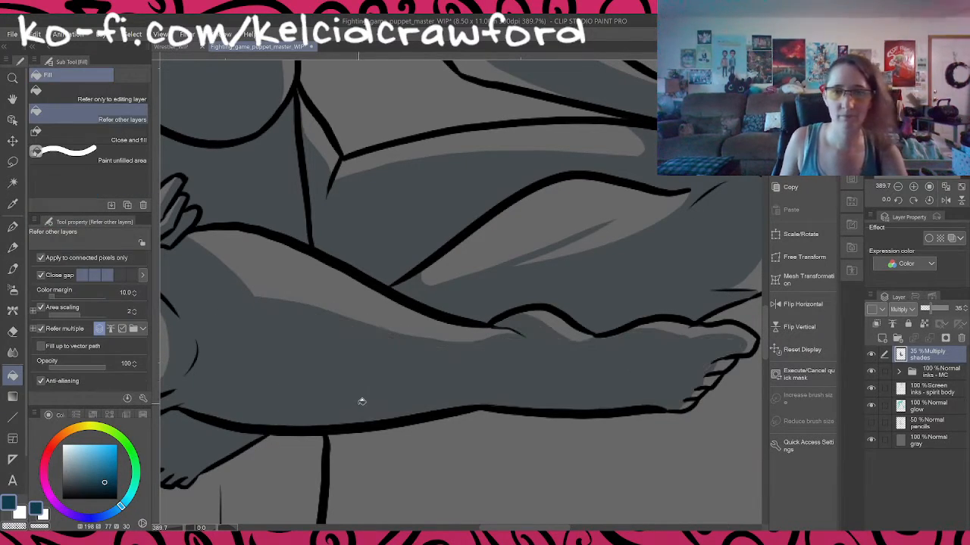
scroll(366, 400, "down", 8)
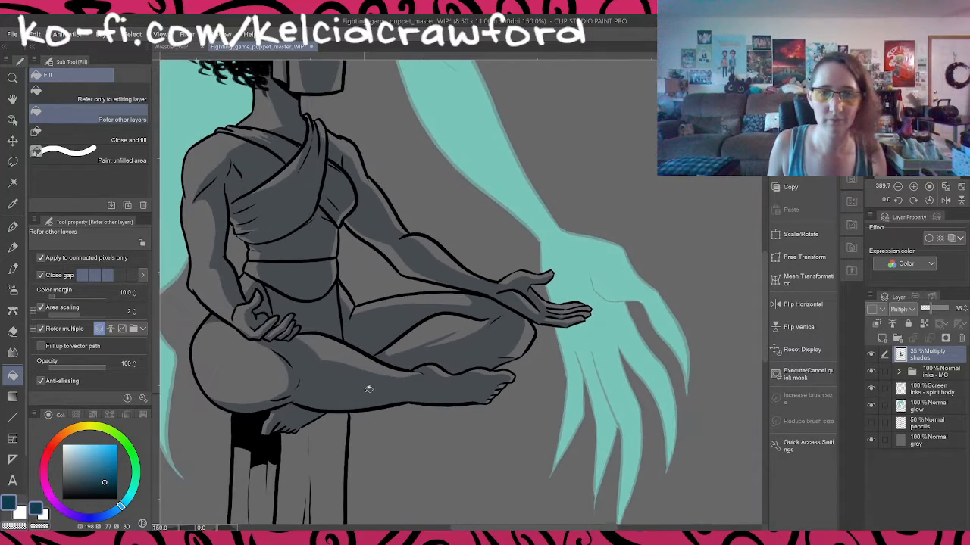
scroll(372, 386, "down", 1)
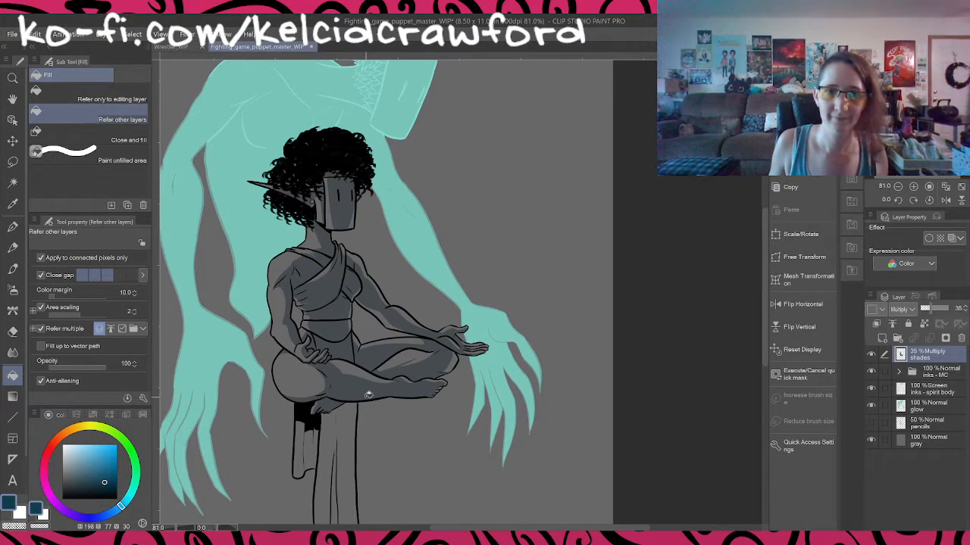
Step: Draw a G-pen shadow edge down the short hanging cloth behind the tucked foot and fill its inner side with shade
left_click_drag(419, 422, 556, 370)
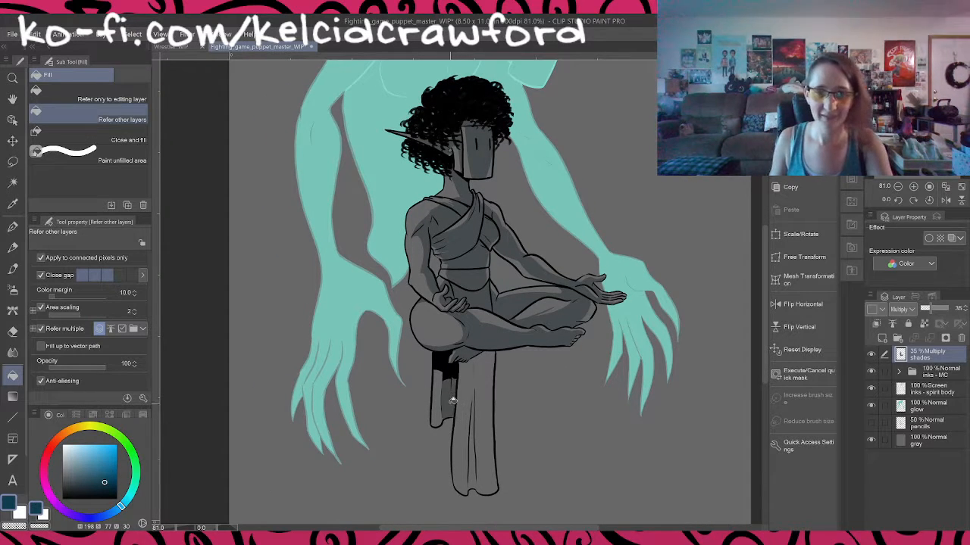
scroll(451, 402, "up", 6)
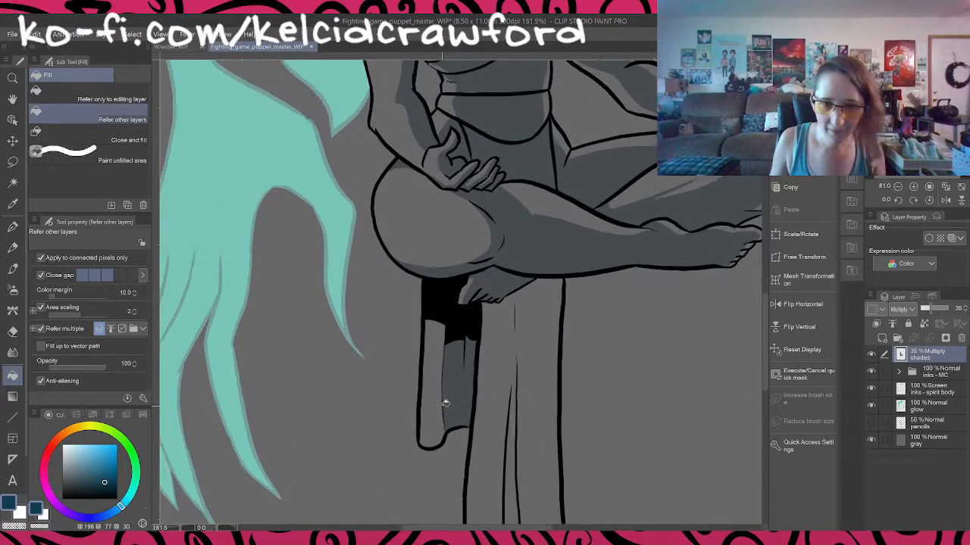
scroll(446, 403, "up", 3)
key("p")
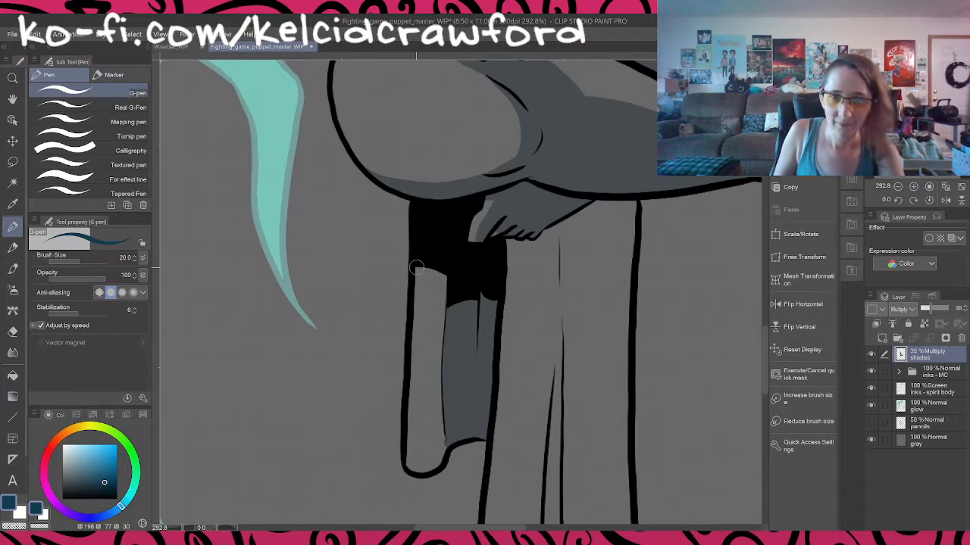
left_click_drag(415, 267, 442, 496)
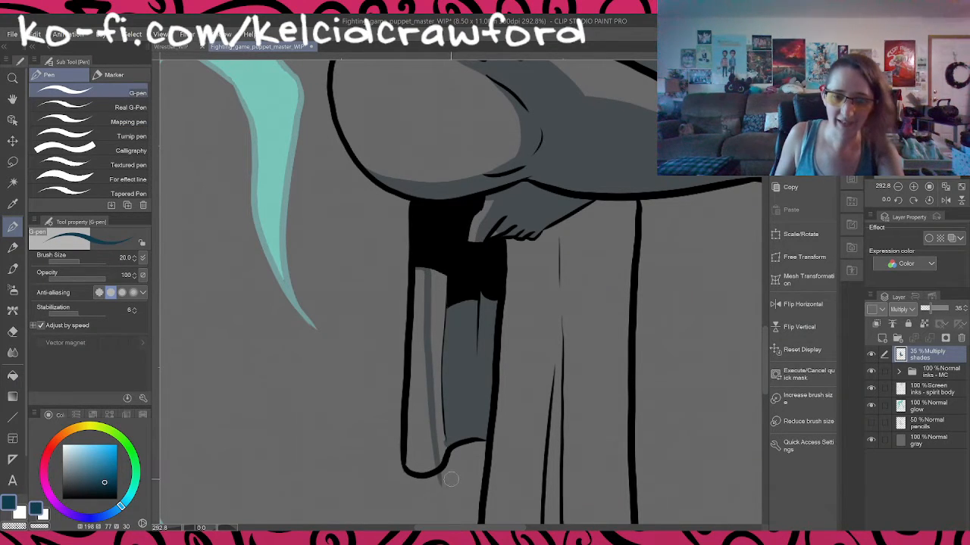
key("g")
left_click(439, 319)
left_click(437, 460)
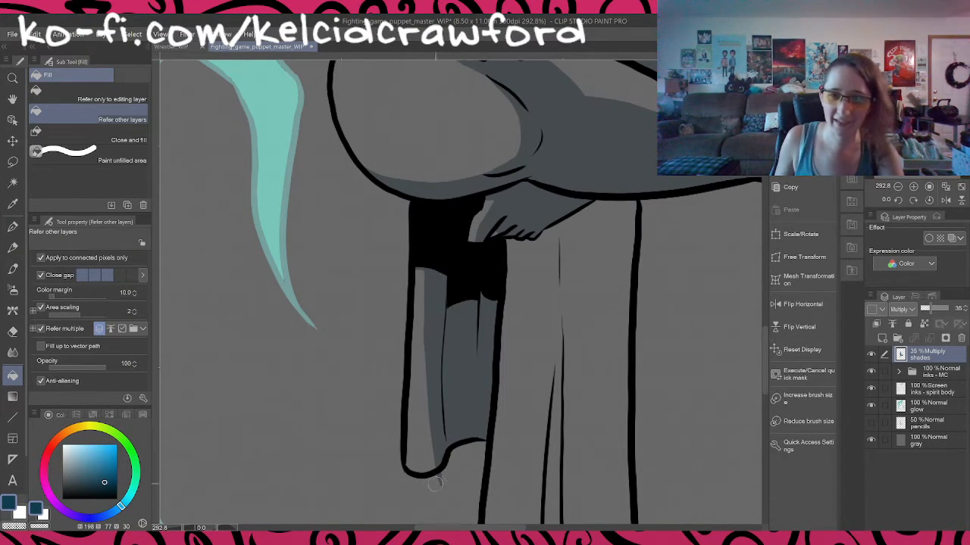
Step: Outline the shadow cast by the leg on the long front cloth, and fill it and the central fold with shade
left_click_drag(610, 312, 391, 475)
left_click_drag(562, 261, 584, 460)
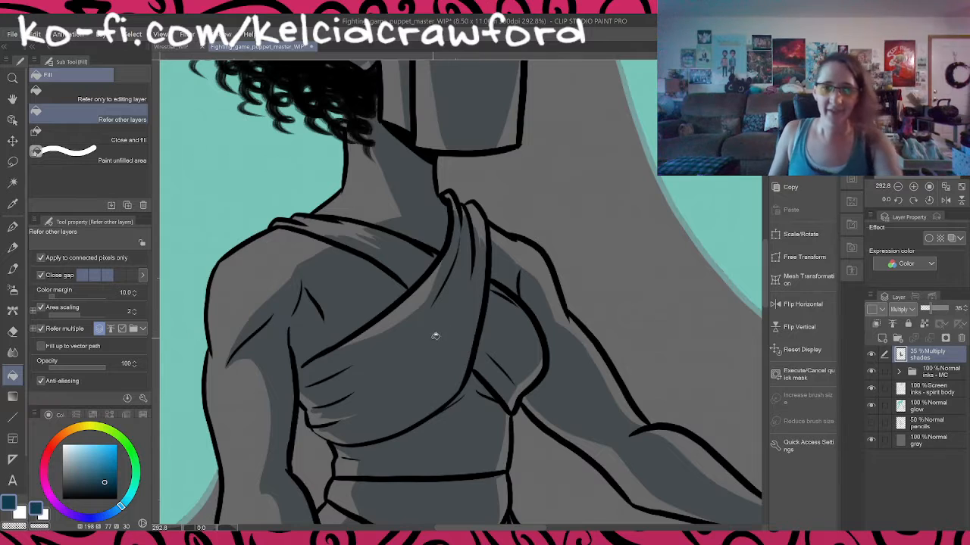
scroll(414, 368, "down", 6)
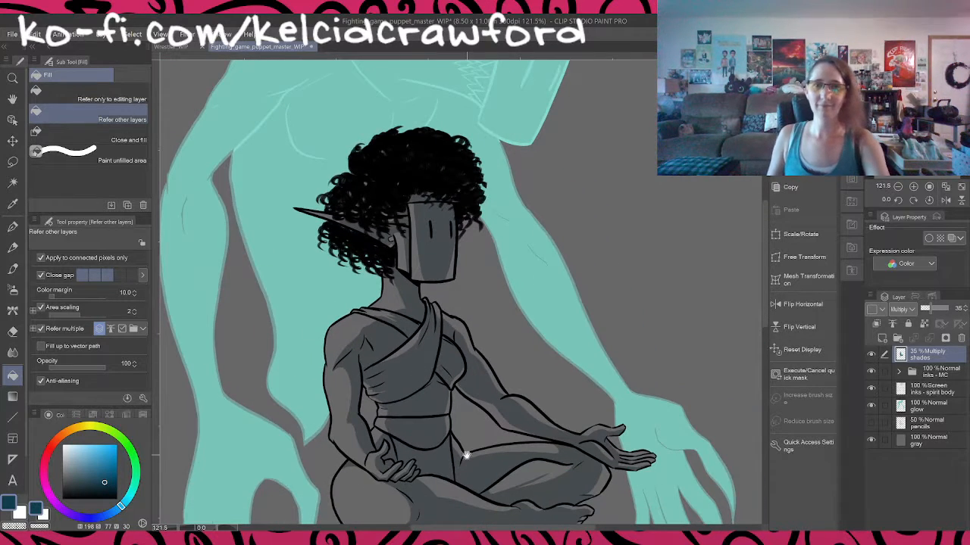
left_click_drag(466, 455, 489, 262)
left_click_drag(432, 398, 432, 273)
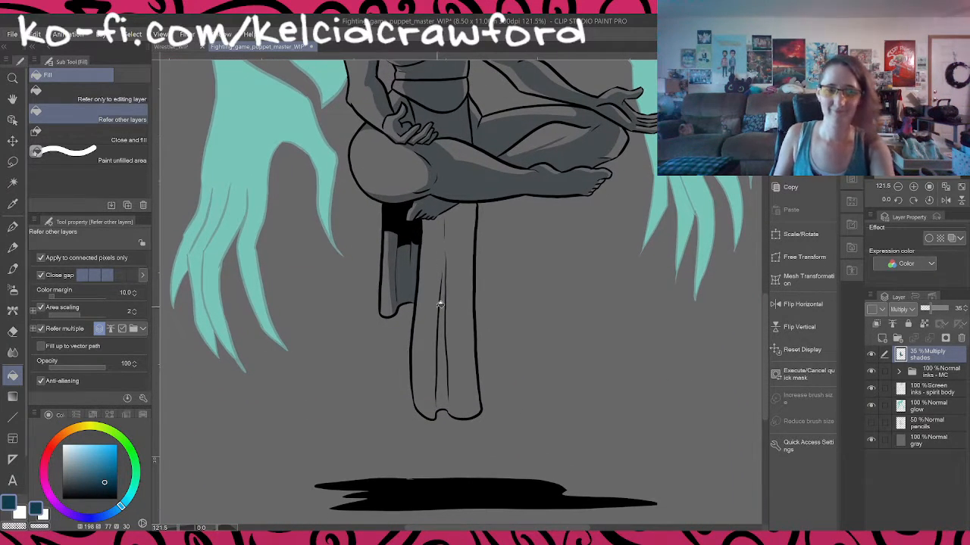
key("p")
scroll(471, 242, "up", 1)
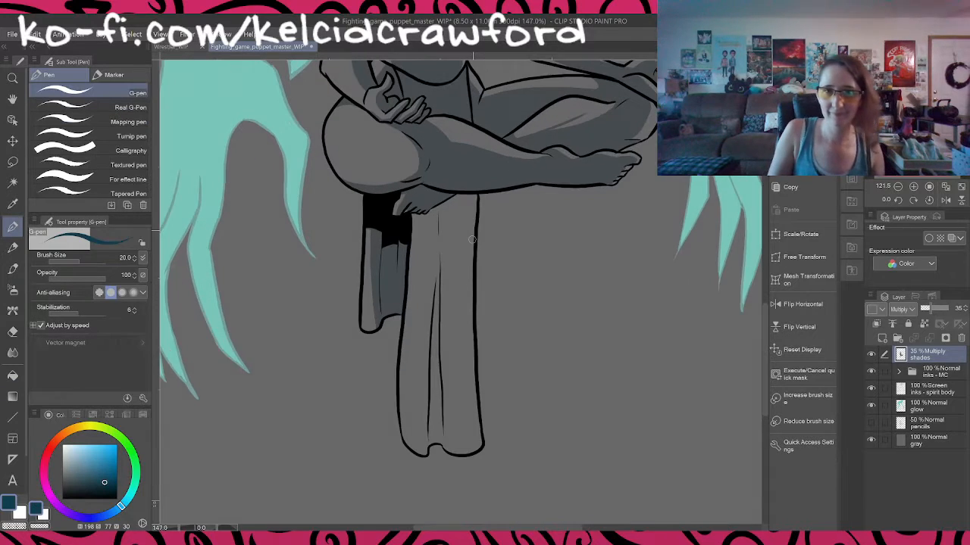
scroll(447, 221, "up", 1)
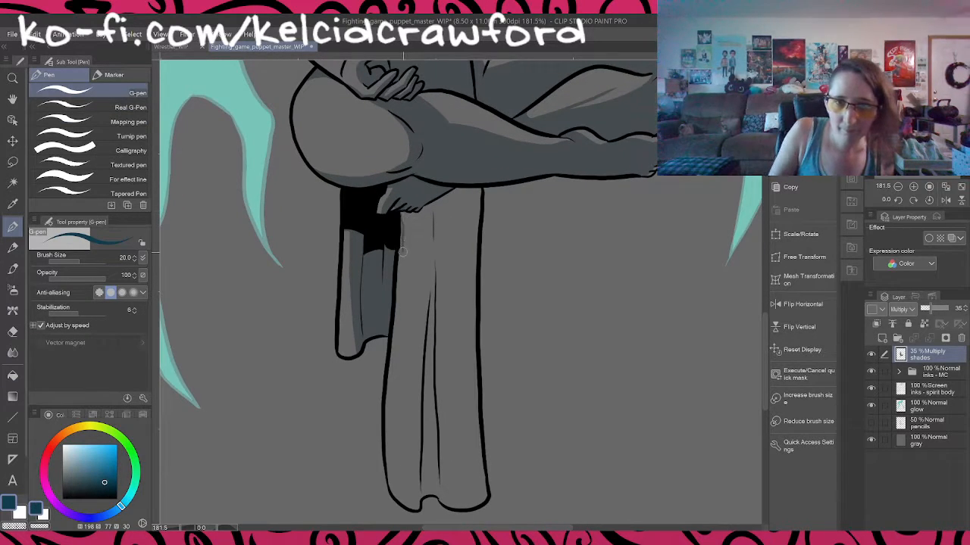
left_click_drag(403, 252, 422, 291)
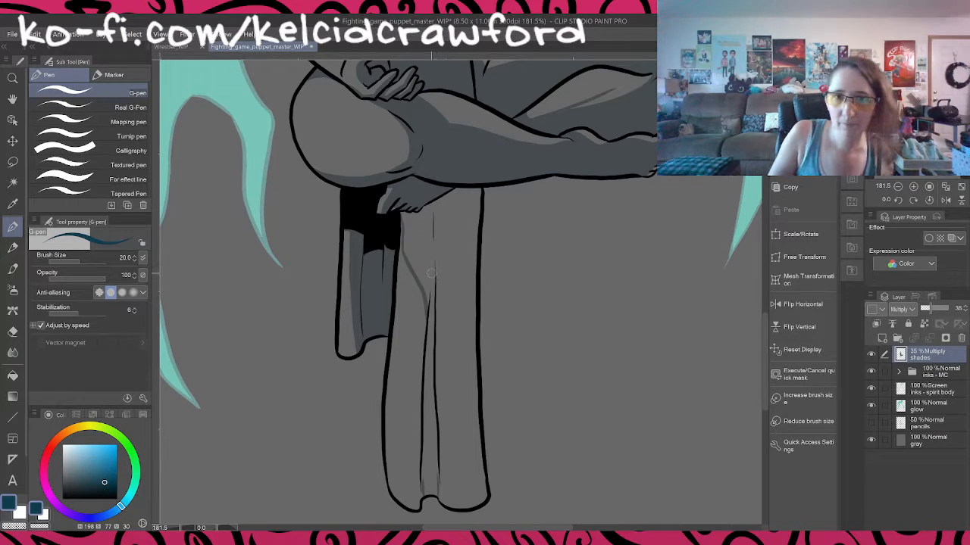
key("g")
left_click(463, 234)
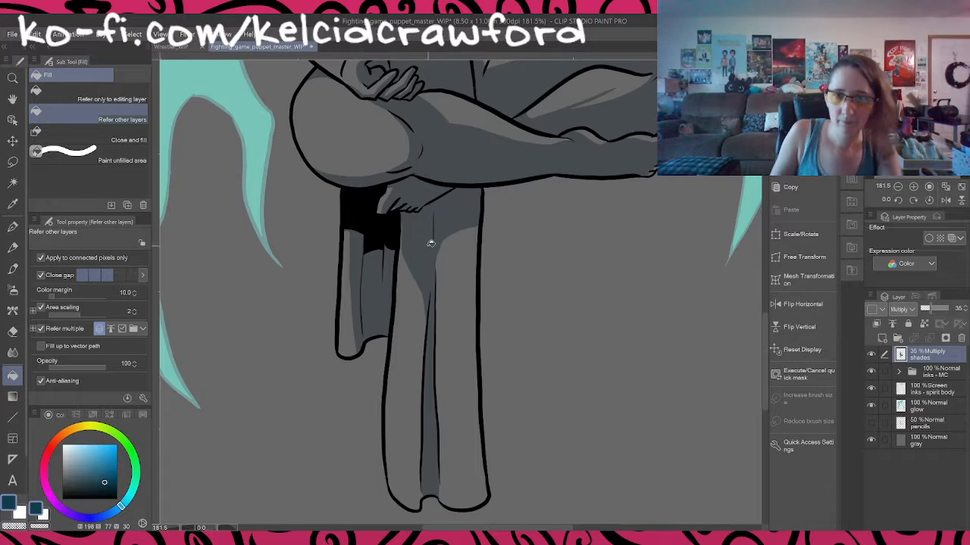
key("p")
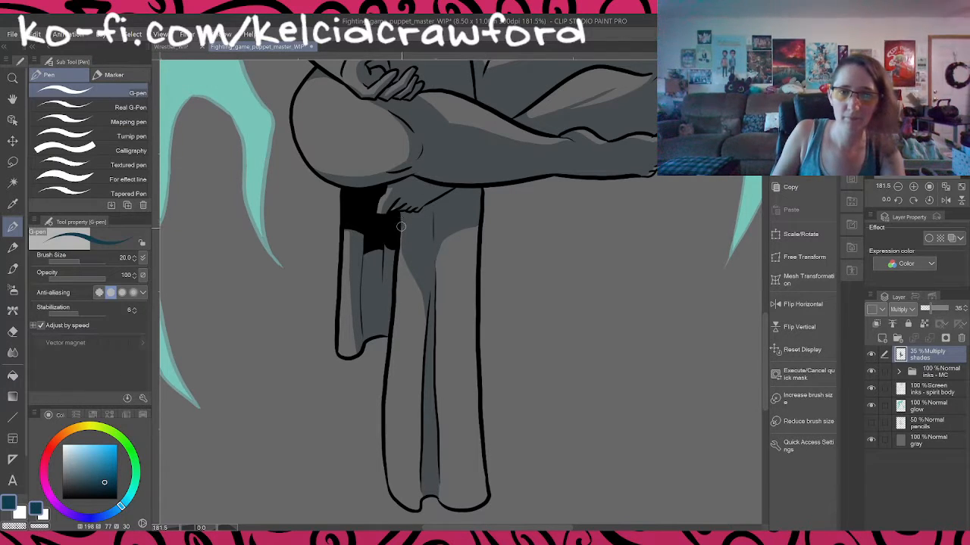
Step: Create a layer named "color flats" directly above the spirit body inks layer and hide the shades layer
scroll(442, 242, "down", 5)
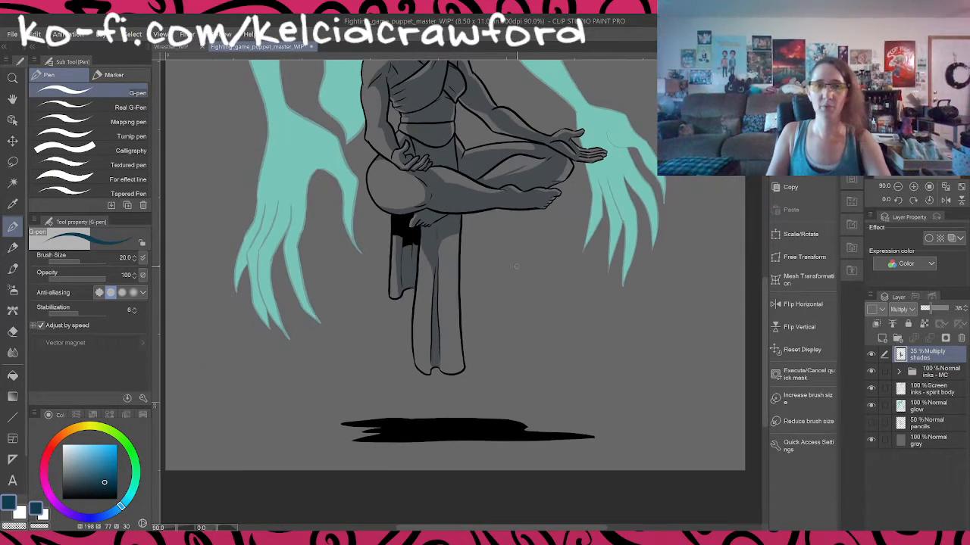
left_click_drag(587, 271, 554, 526)
left_click_drag(528, 256, 639, 351)
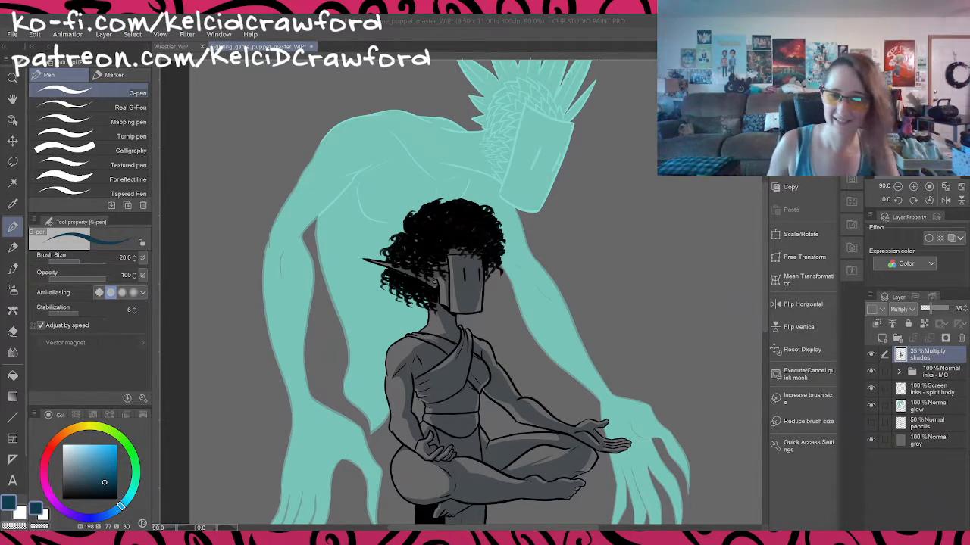
left_click(483, 344)
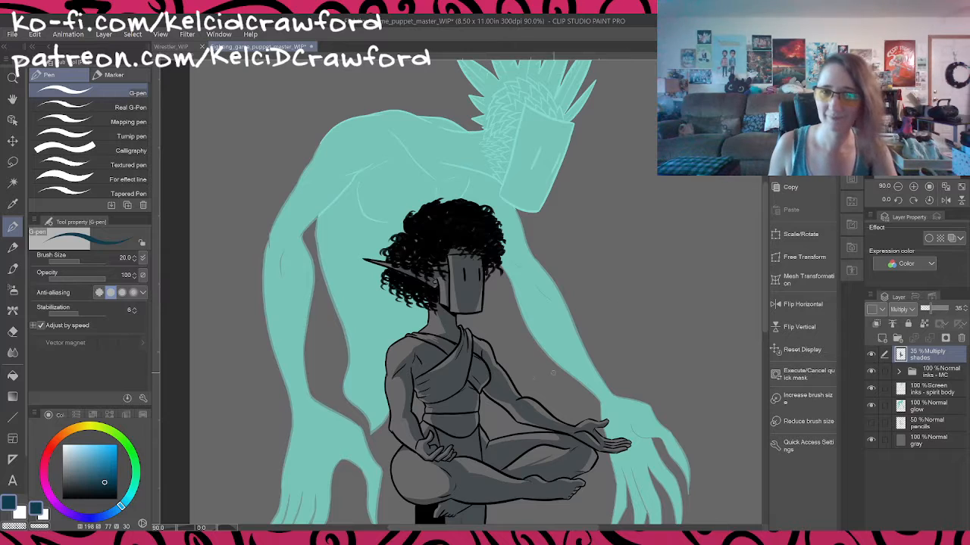
mouse_move(617, 409)
left_mouse_down()
mouse_move(625, 303)
mouse_move(638, 462)
left_mouse_up()
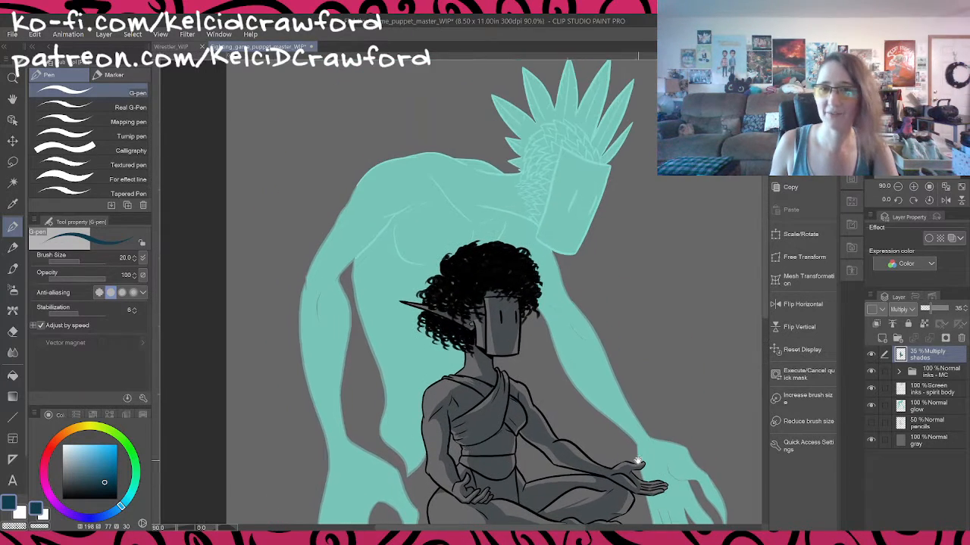
left_click(935, 407)
left_click(947, 392)
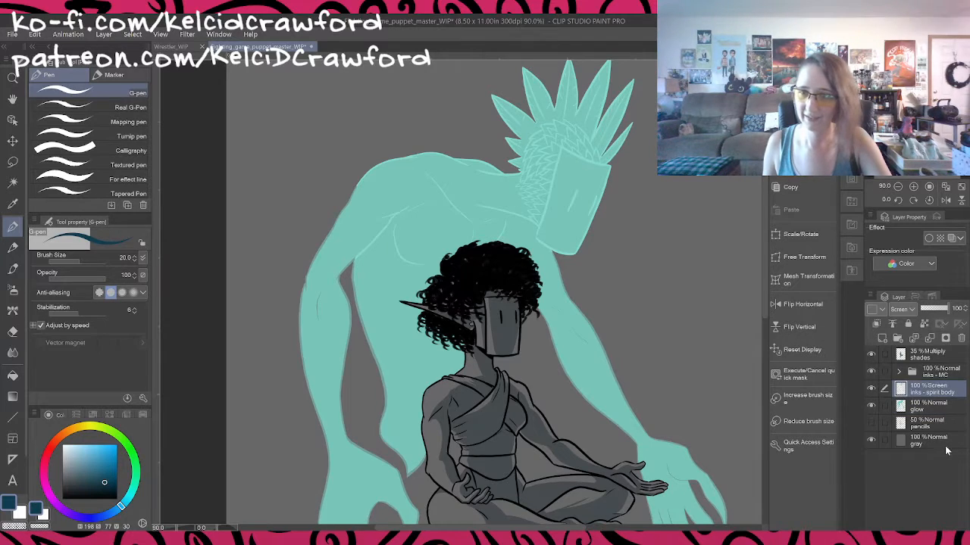
key("ctrl+shift+n")
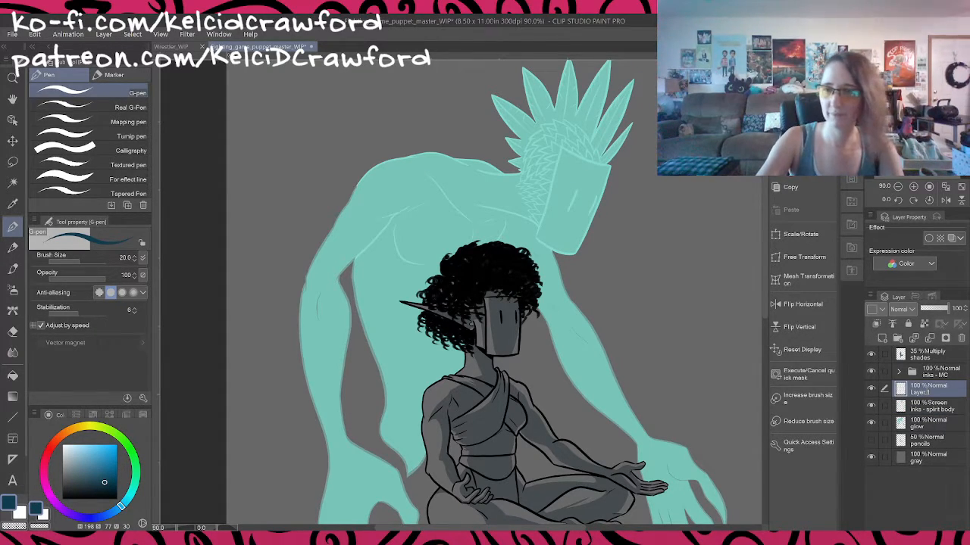
type("color flats")
key("Return")
left_click(870, 355)
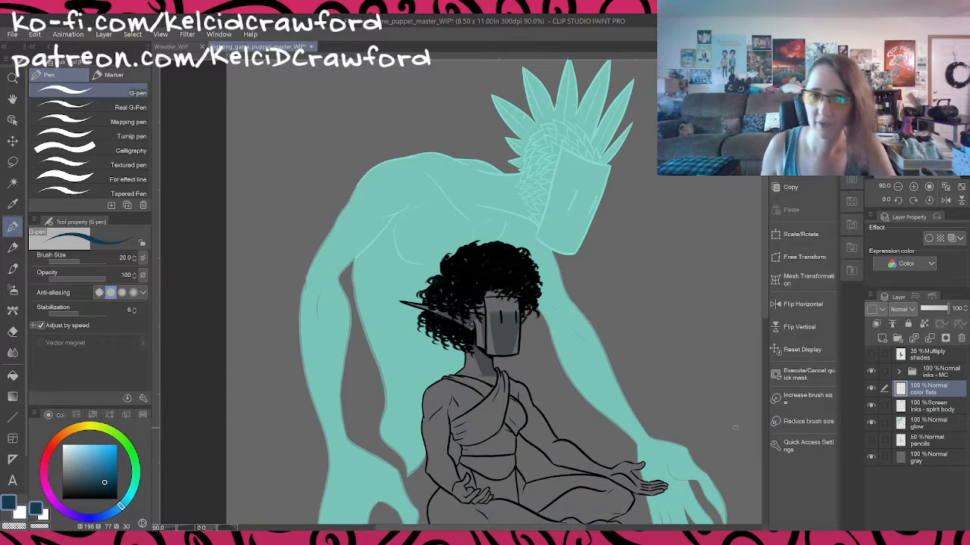
Step: Open the Color pallette 2 document and dock it as a narrow pane beside the character artwork, with all swatches in view
left_click_drag(513, 374, 490, 286)
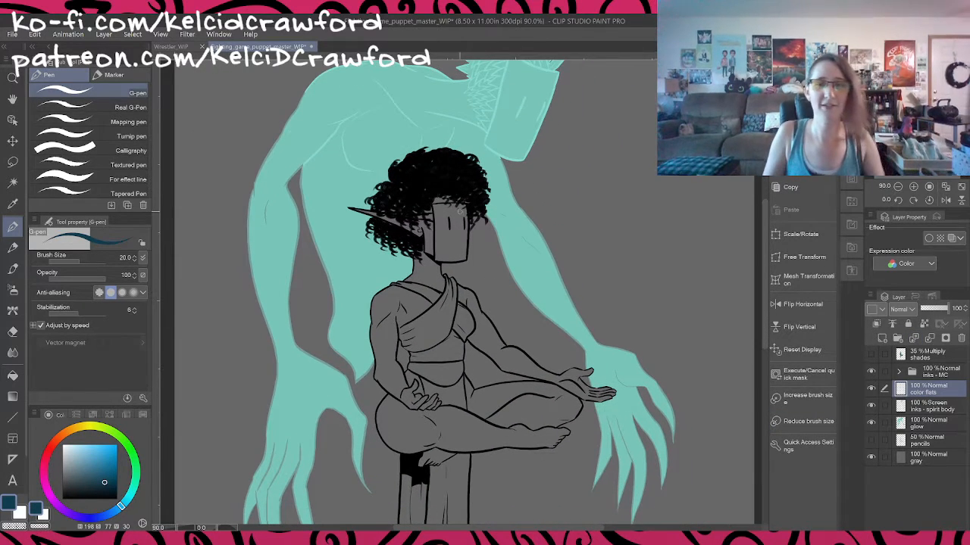
scroll(452, 227, "up", 5)
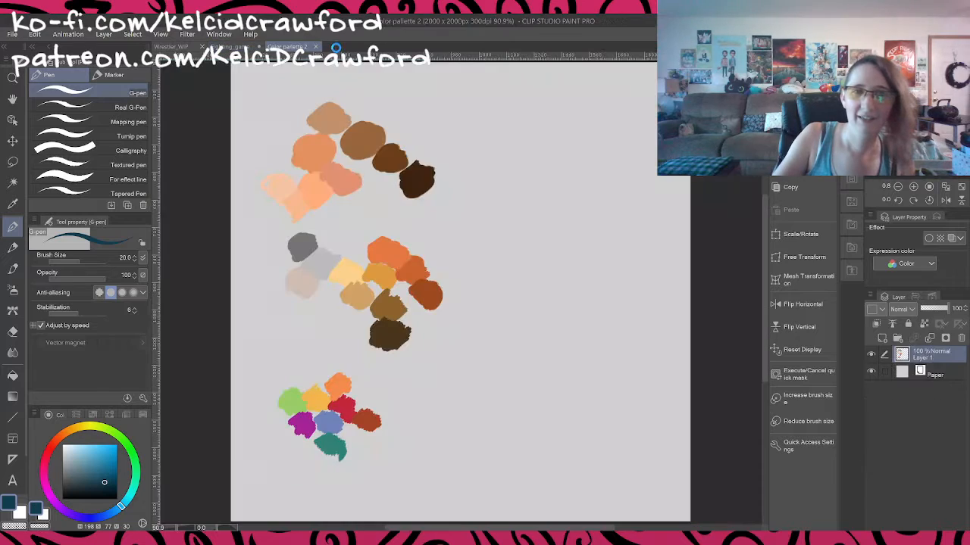
left_click_drag(174, 69, 157, 71)
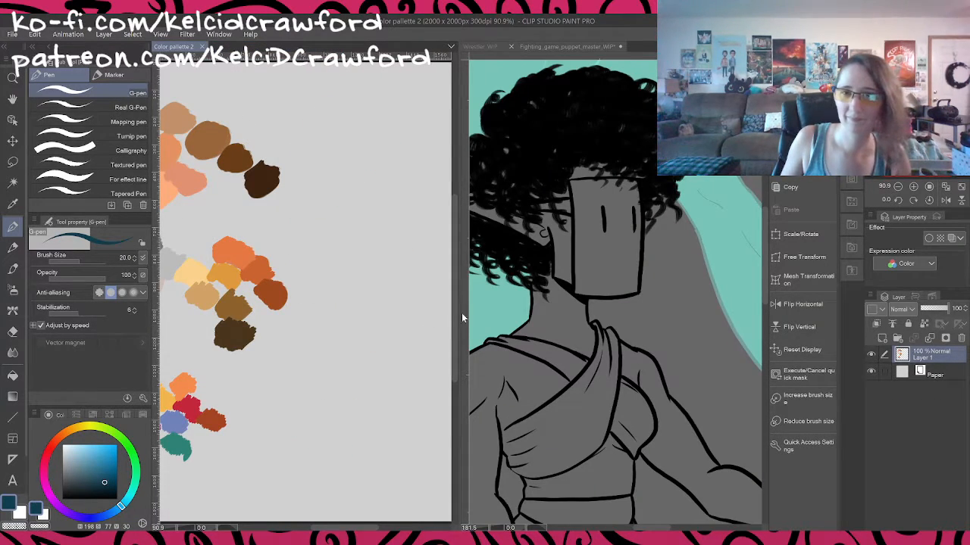
left_click_drag(457, 313, 315, 368)
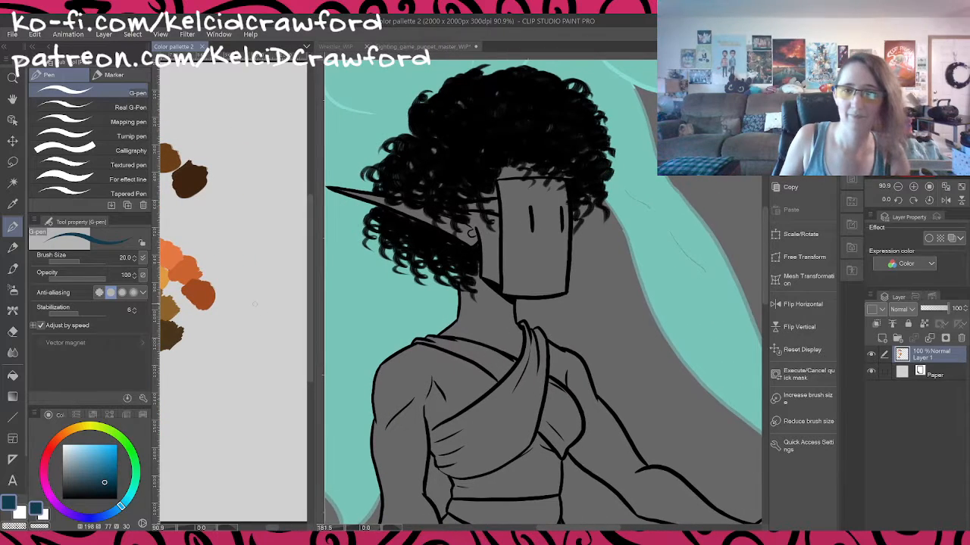
scroll(233, 292, "down", 5)
scroll(234, 292, "up", 1)
scroll(233, 291, "up", 2)
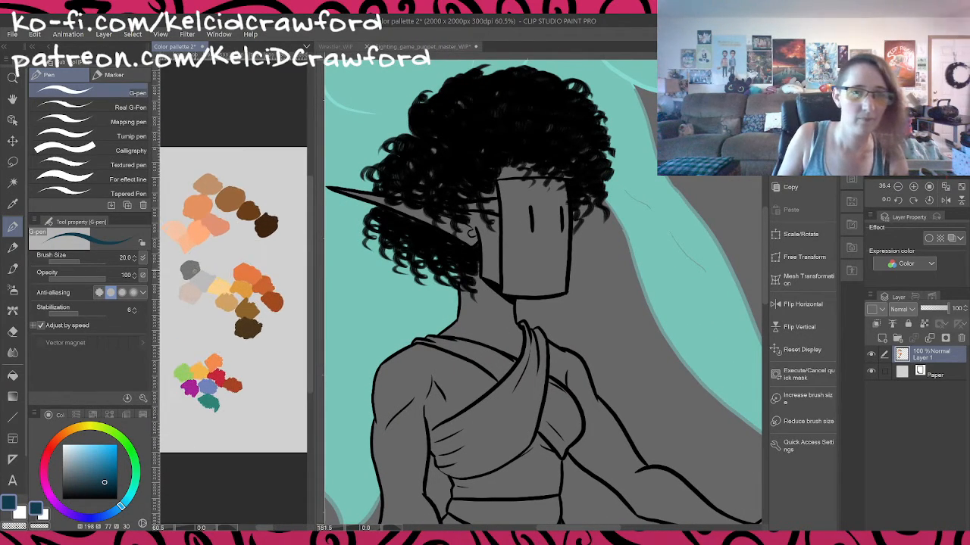
scroll(233, 292, "up", 1)
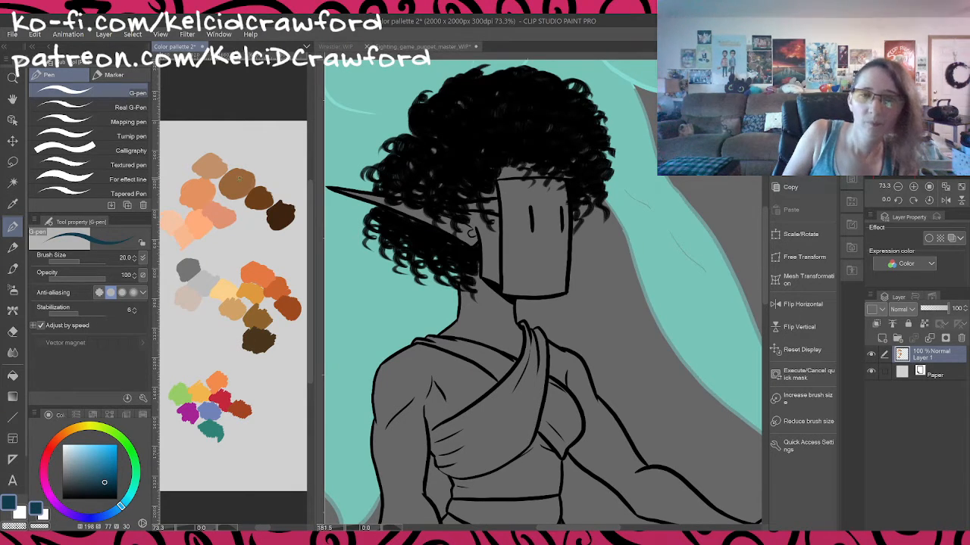
Step: Sample the second-darkest brown skin swatch and fill the character's near shoulder, arm, hand and fingers on the color flats layer
left_click(260, 199, "alt")
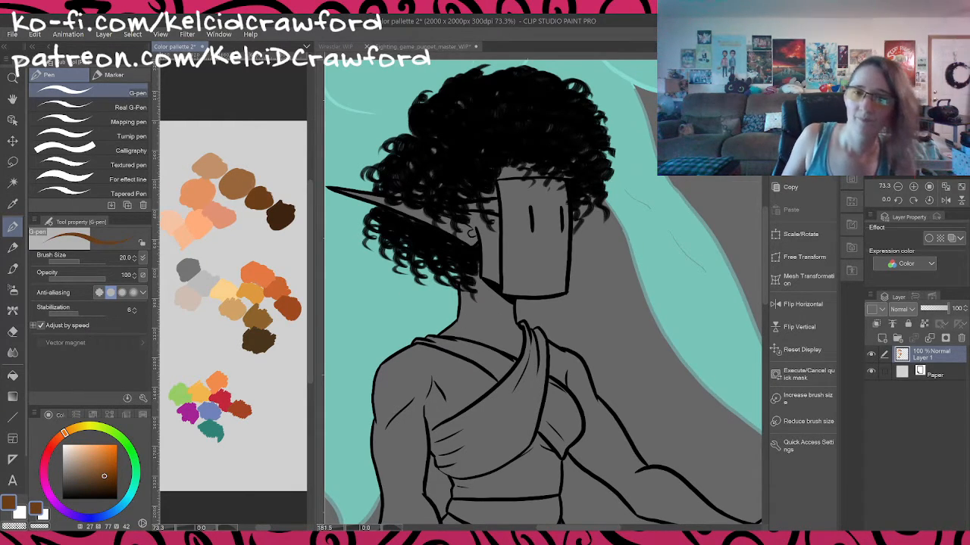
key("ctrl+Tab")
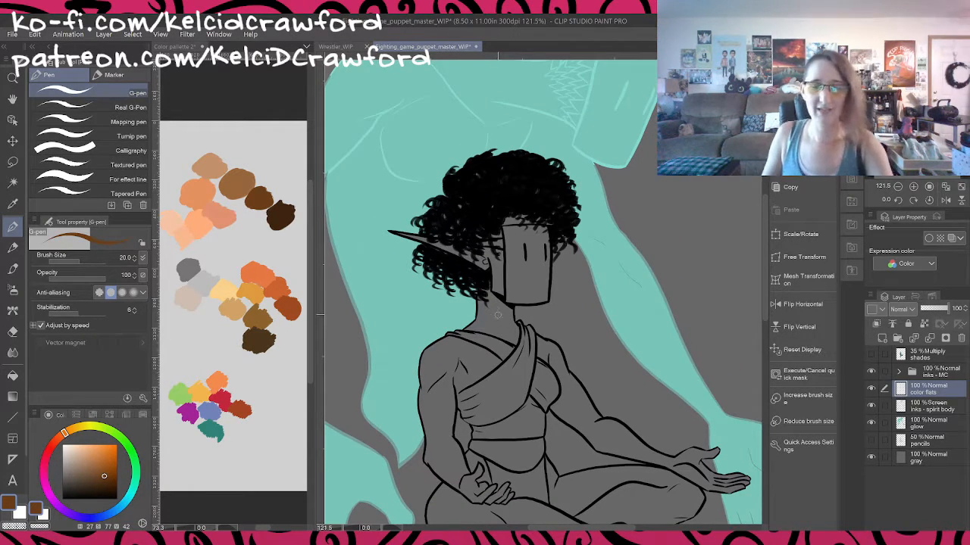
key("g")
left_click(482, 356)
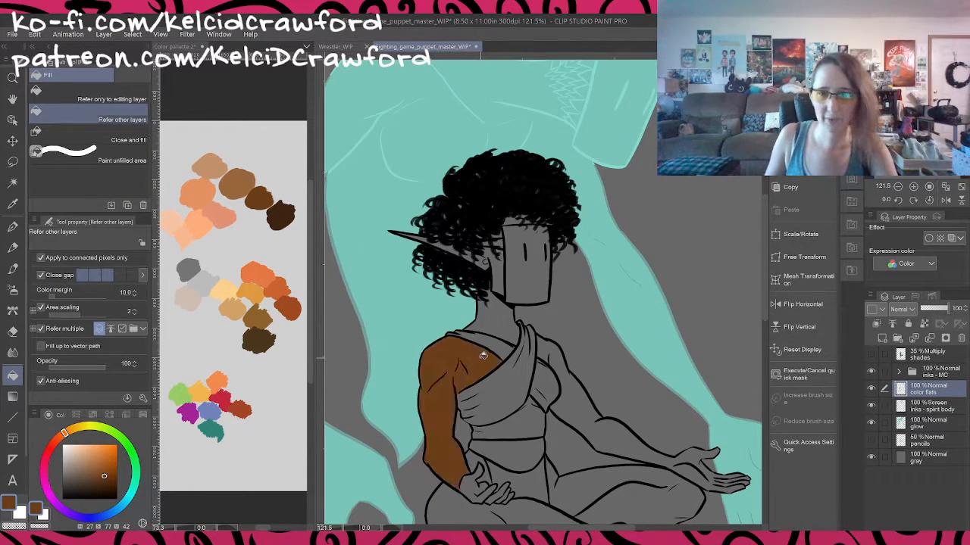
left_click(472, 489)
left_click(492, 496)
left_click(503, 496)
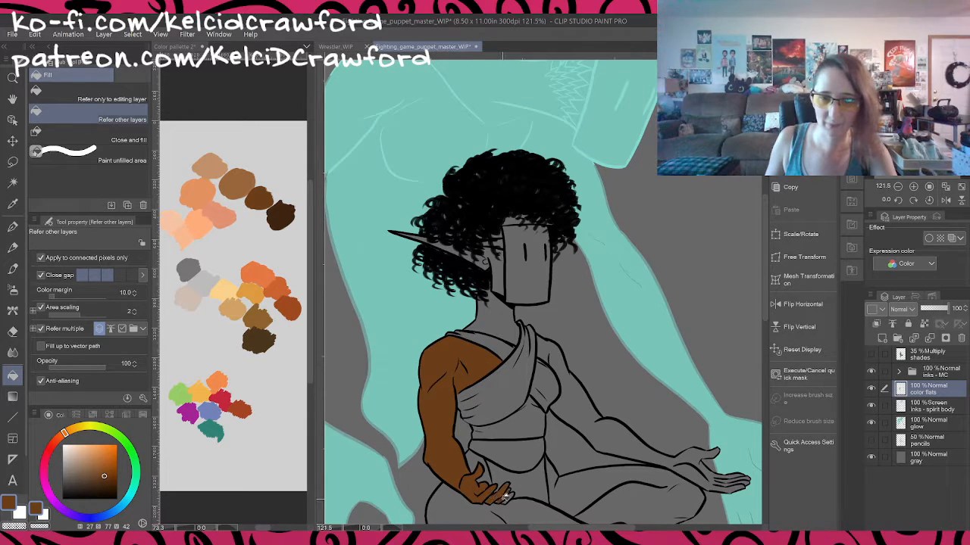
left_click(507, 498)
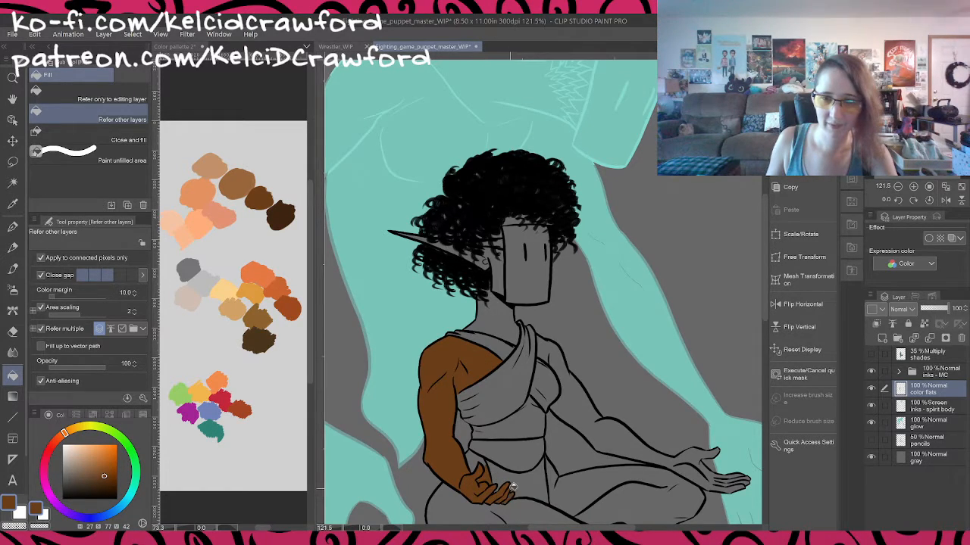
left_click(480, 457)
Step: Fill both legs, the midriff, neck, far arm and tucked foot with the same brown skin color
left_click(459, 512)
left_click(564, 489)
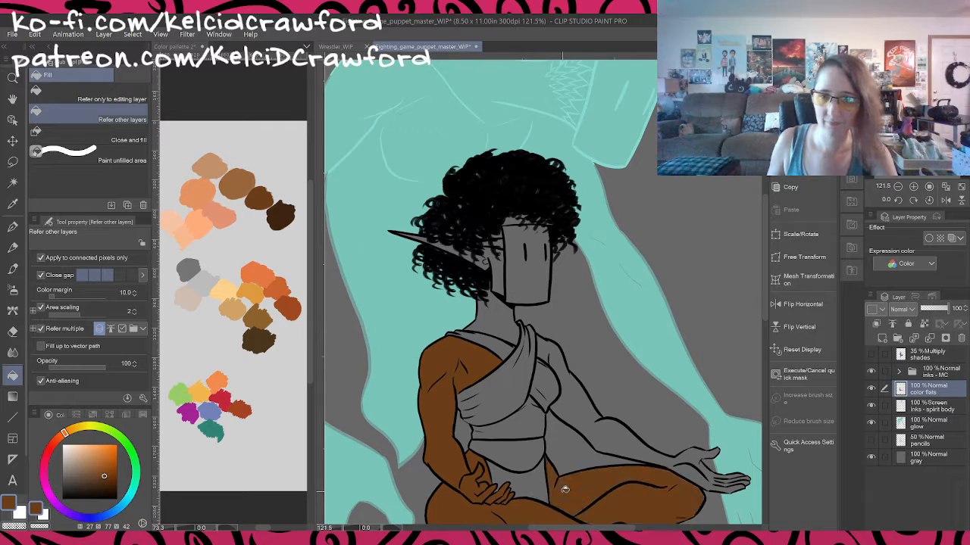
left_click(535, 413)
left_click(507, 326)
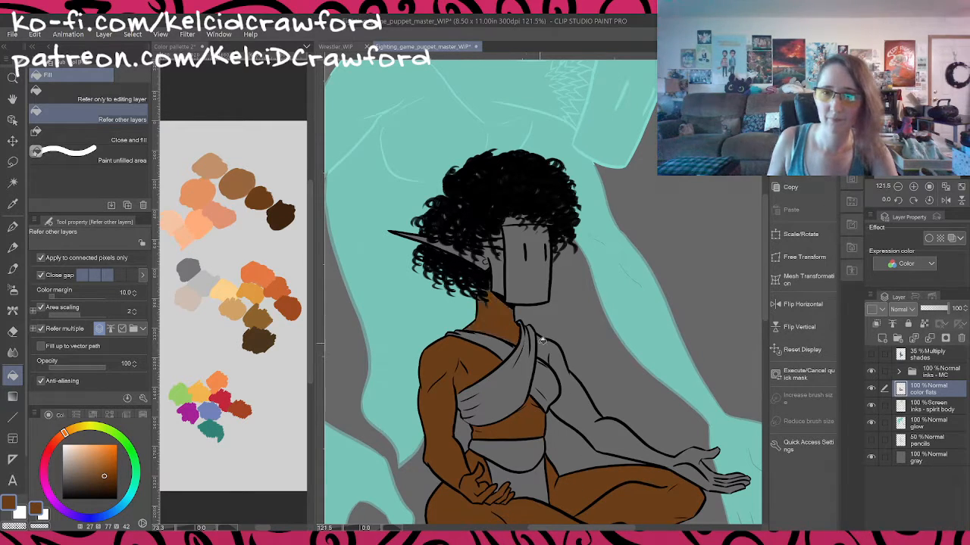
left_click(547, 344)
left_click_drag(673, 487, 663, 350)
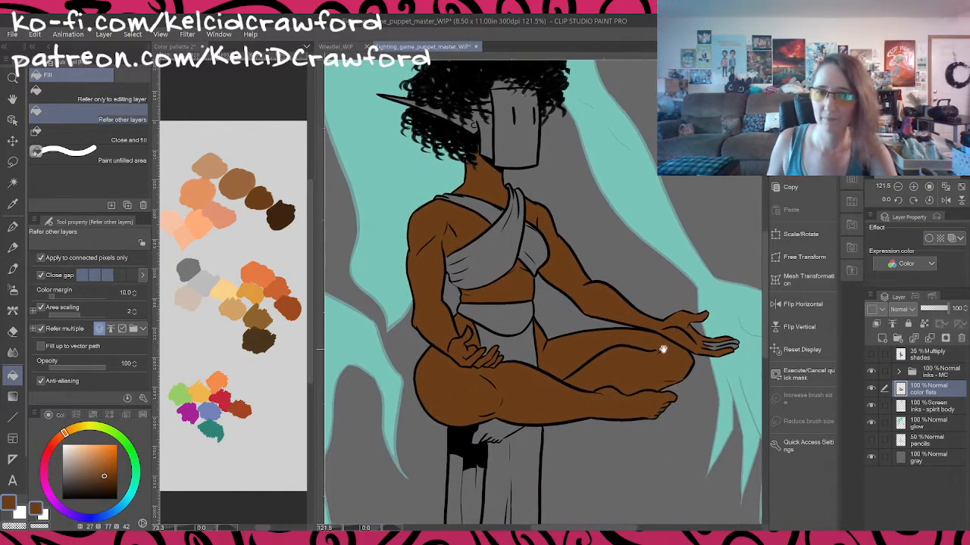
left_click(514, 423)
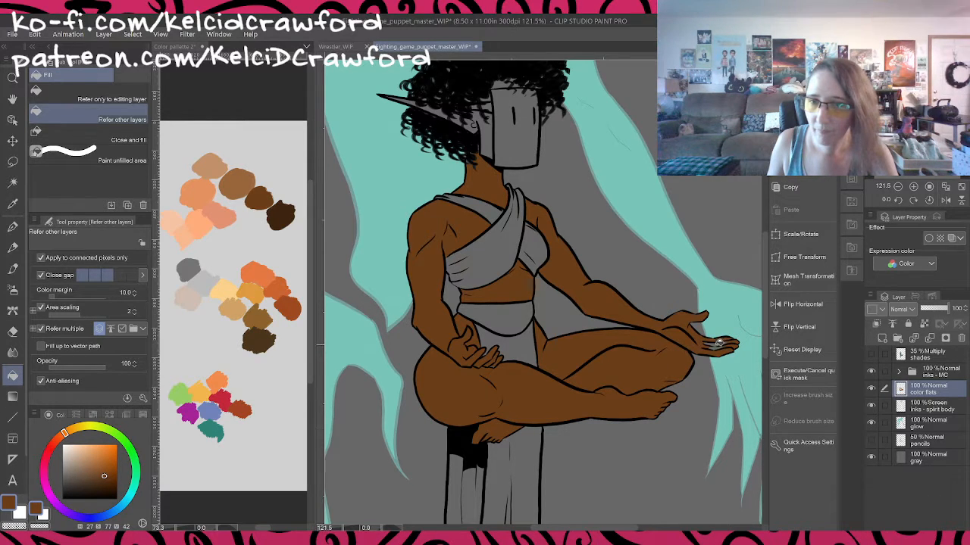
Step: Fill the face, forehead and pointed ear with the same brown skin color, including the small areas along the hairline
scroll(568, 377, "up", 5)
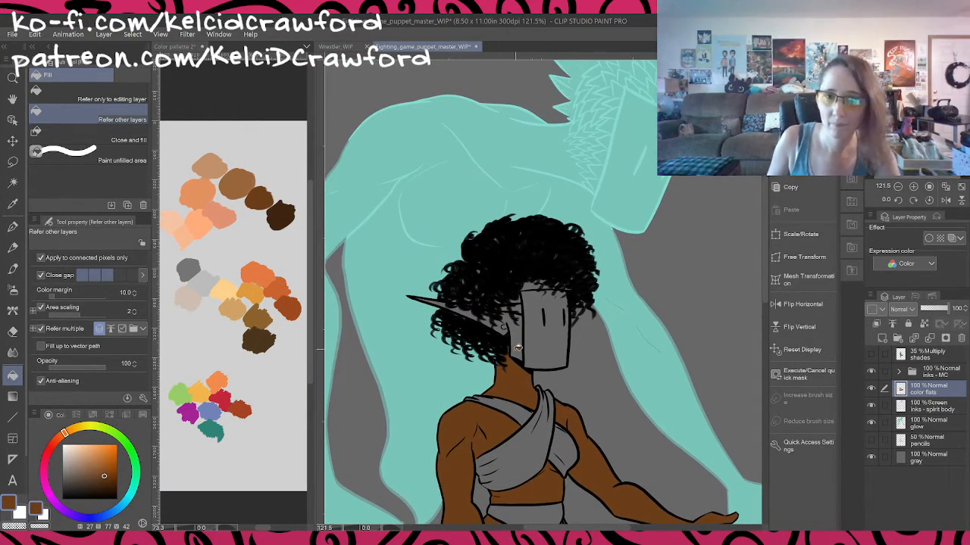
left_click(534, 285)
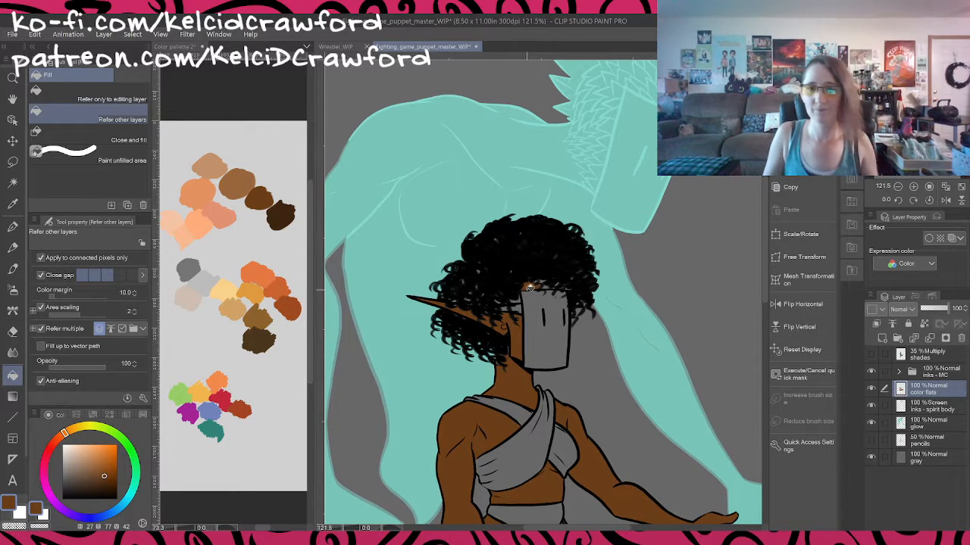
scroll(534, 290, "up", 3)
scroll(513, 303, "up", 2)
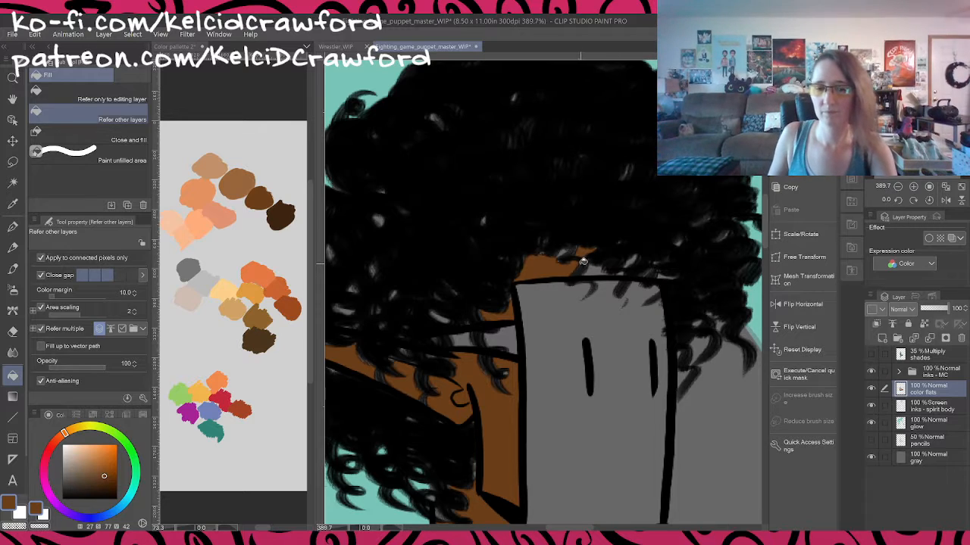
key("p")
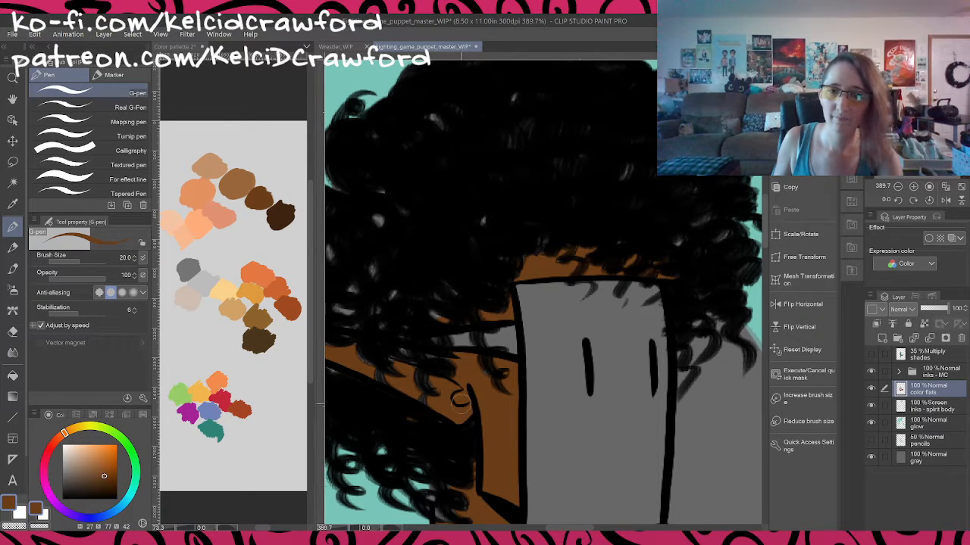
Step: Touch up unfilled slivers of brown skin along the ear, neck, near shoulder and near arm with the G-pen
left_click_drag(472, 314, 652, 277)
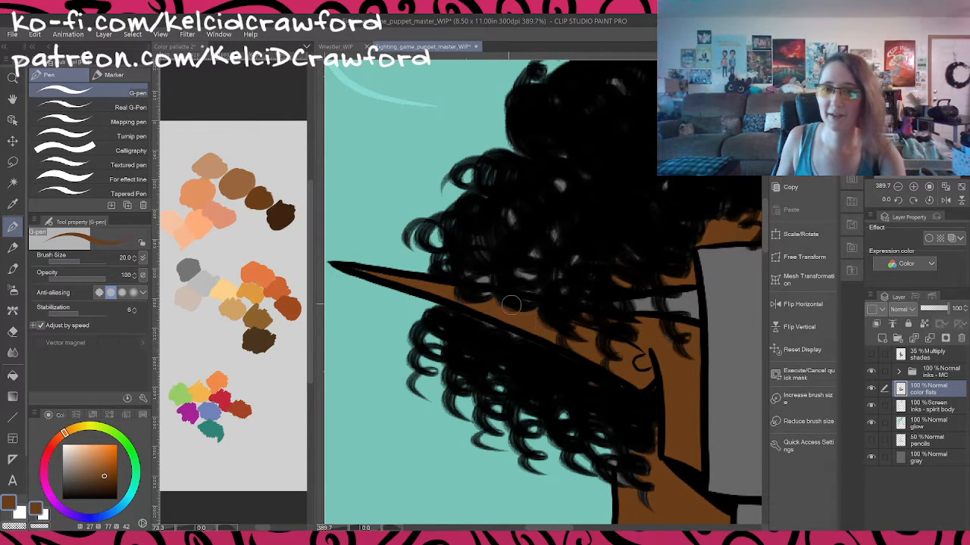
left_click_drag(623, 247, 563, 228)
left_click_drag(504, 326, 675, 374)
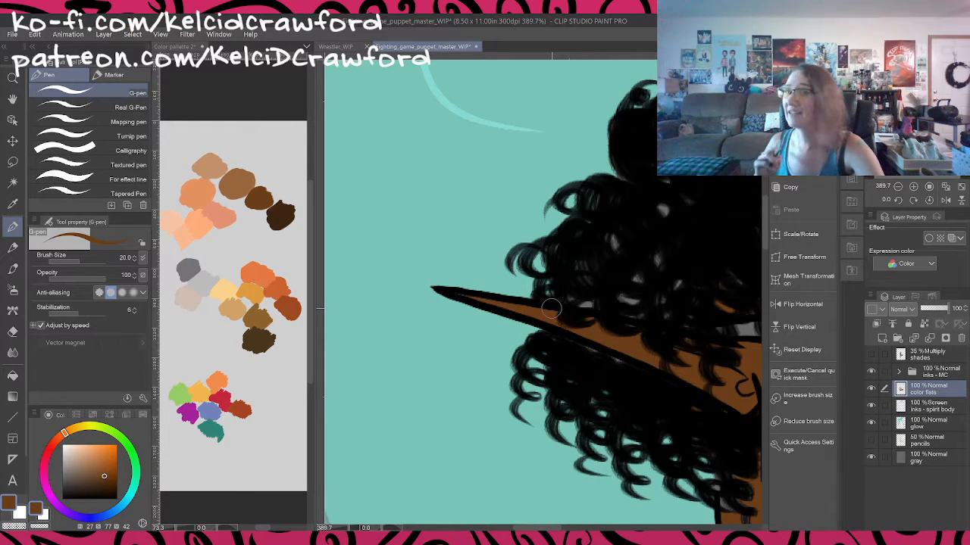
left_click_drag(631, 433, 450, 306)
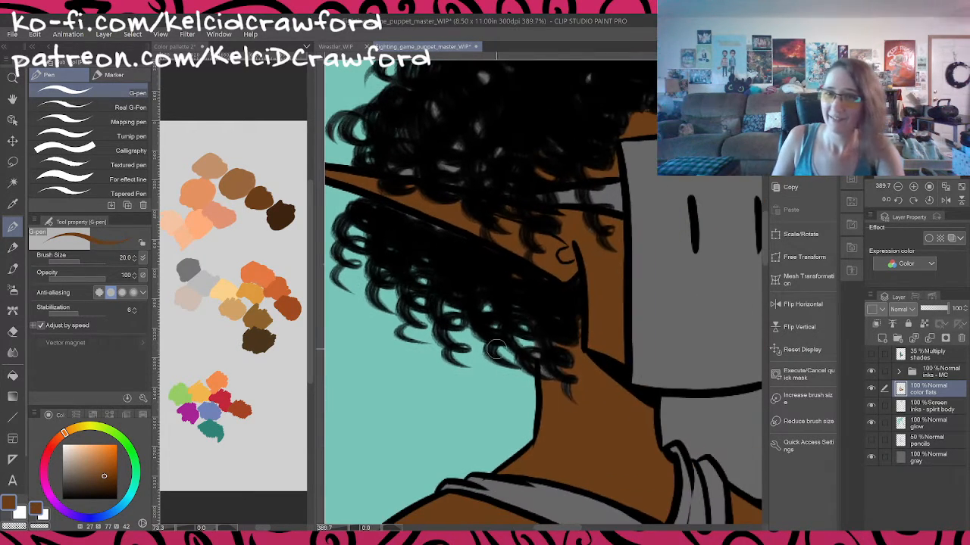
left_click_drag(597, 438, 568, 327)
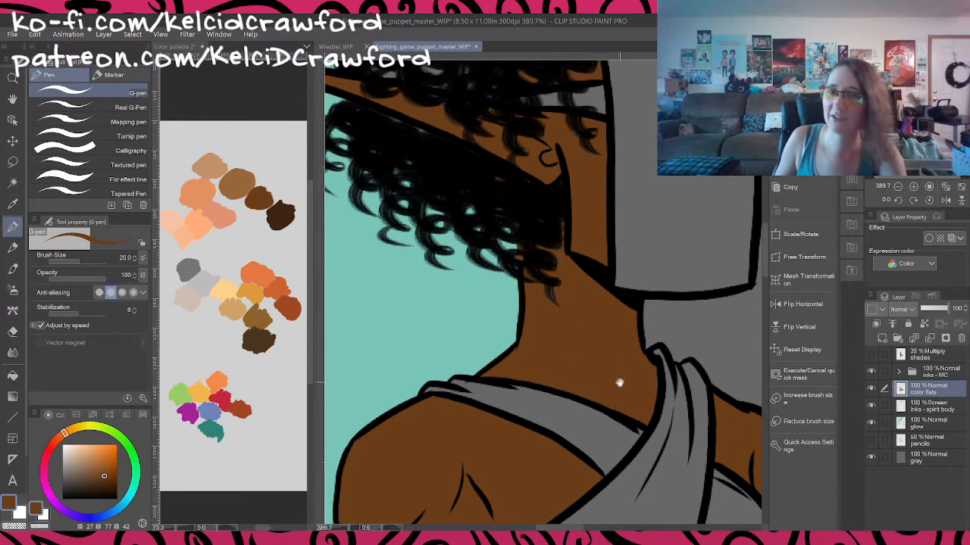
left_click_drag(619, 383, 603, 286)
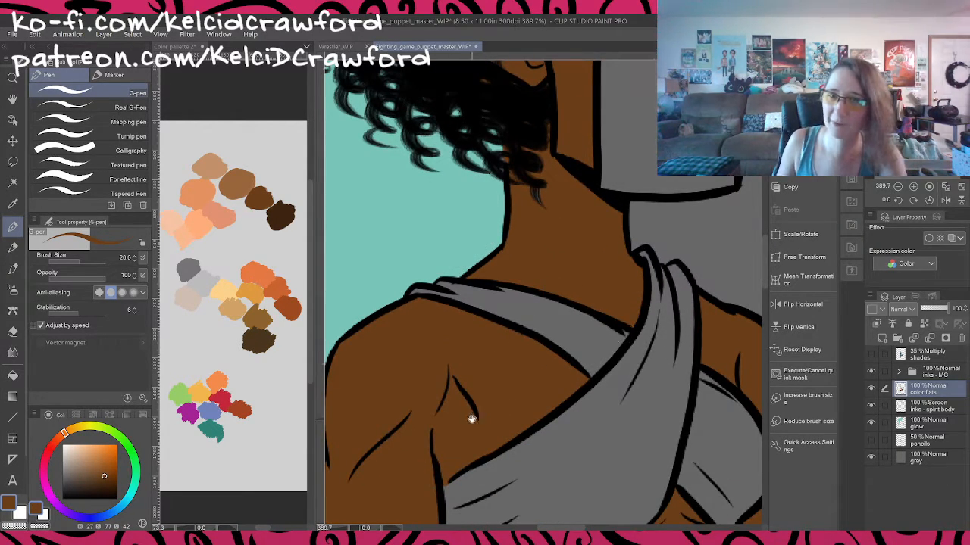
left_click_drag(471, 418, 608, 324)
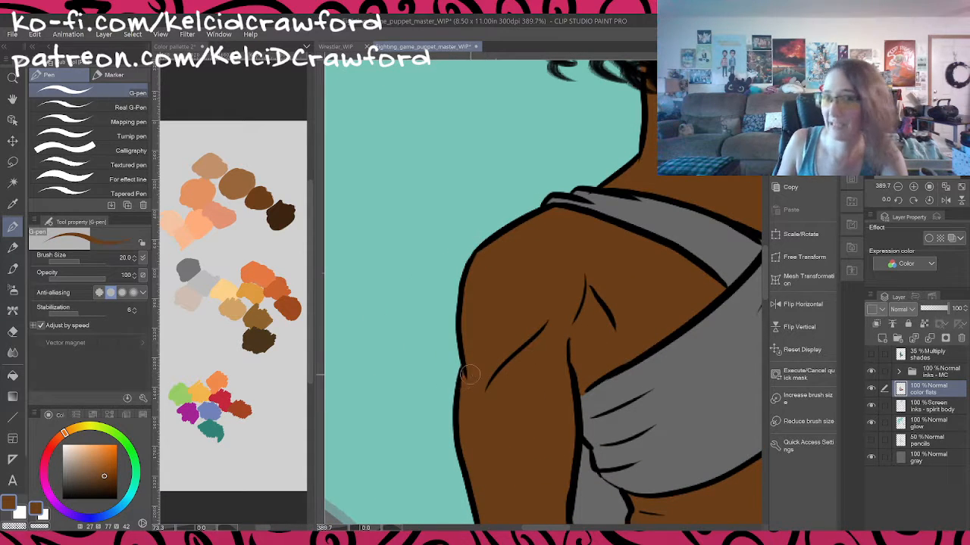
left_click_drag(495, 409, 480, 318)
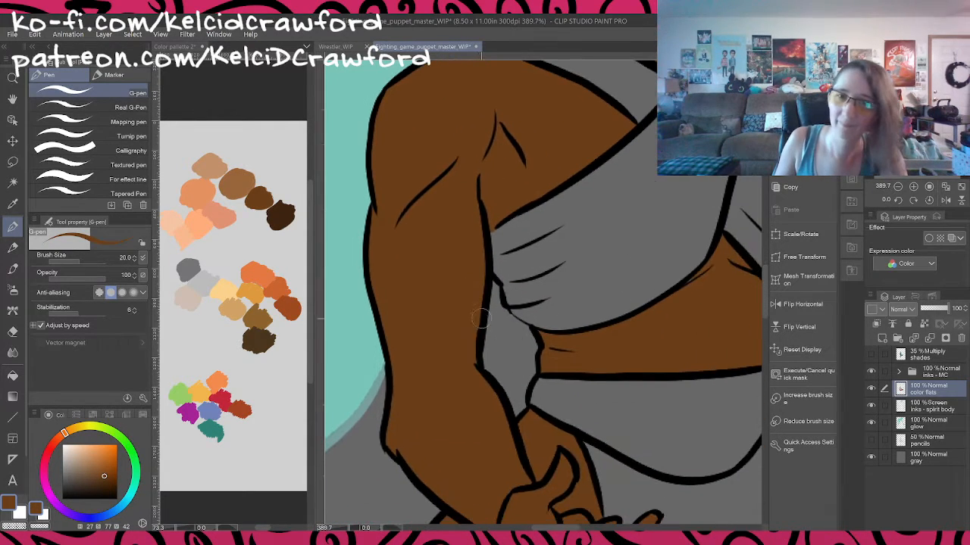
left_click_drag(483, 414, 494, 332)
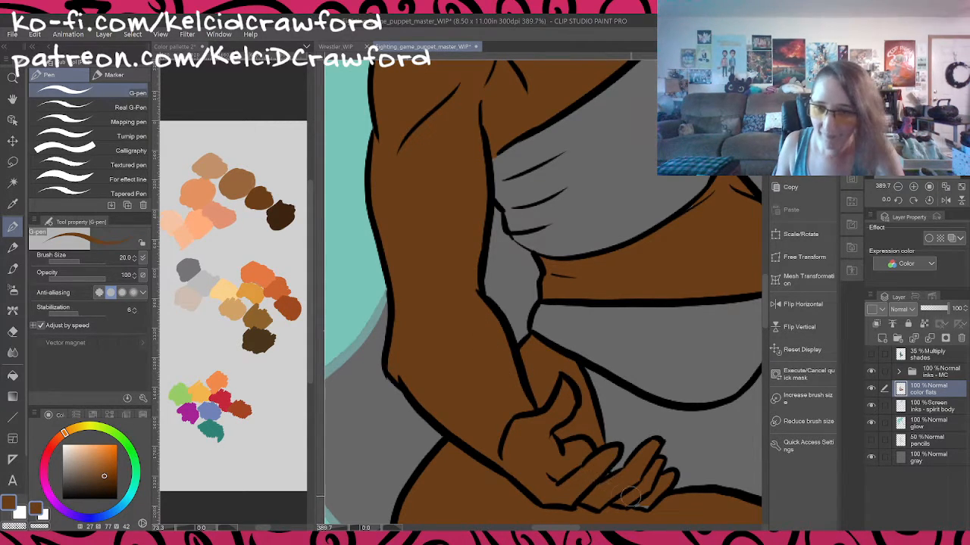
Step: Touch up remaining brown skin gaps around the near hand's fingers, midriff, far arm, legs and tucked foot
left_click_drag(633, 497, 596, 482)
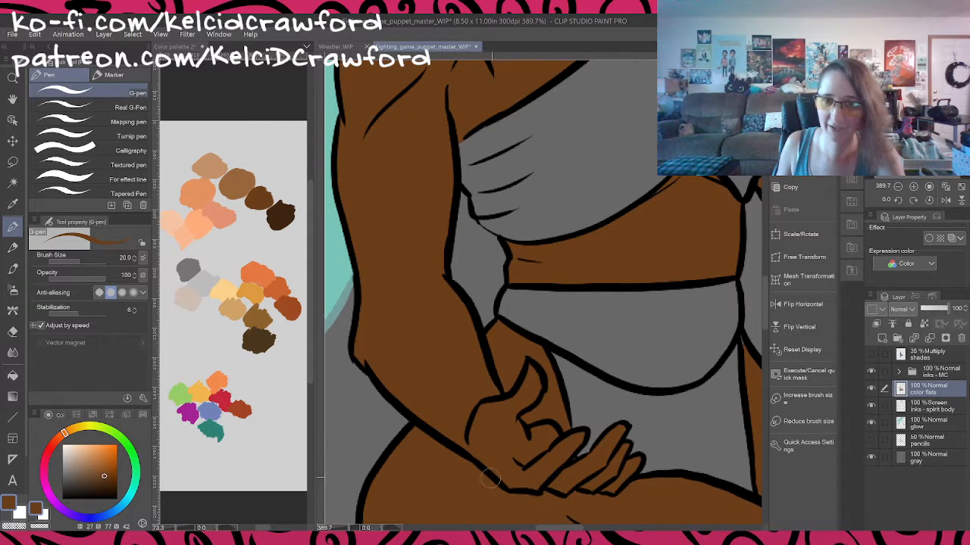
left_click_drag(529, 368, 481, 523)
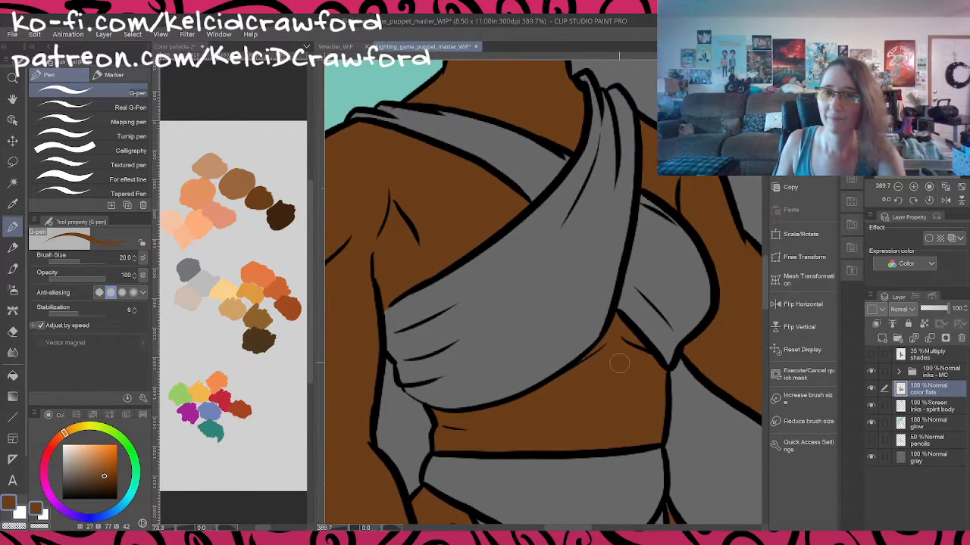
left_click_drag(618, 363, 495, 435)
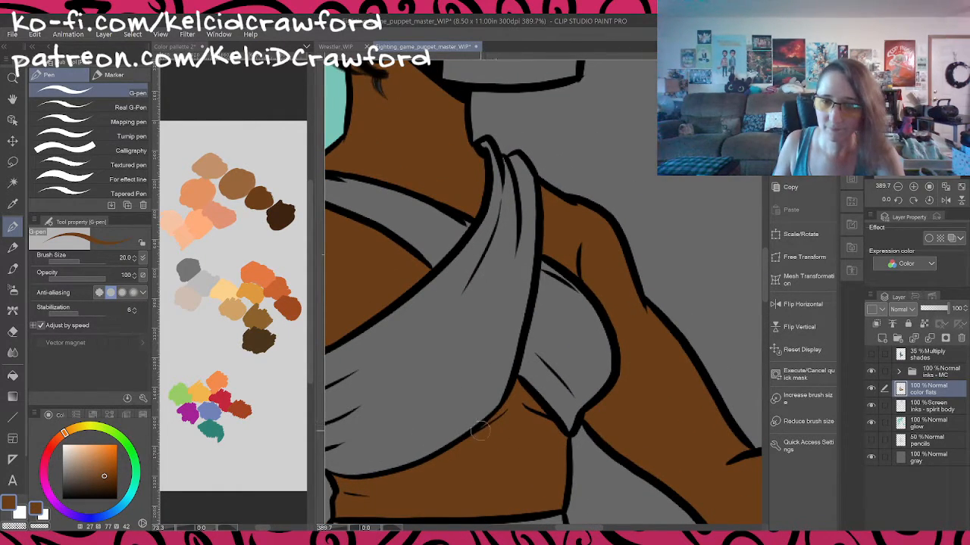
left_click_drag(607, 300, 524, 247)
left_click_drag(632, 397, 532, 337)
left_click_drag(588, 356, 494, 318)
mouse_move(503, 410)
left_mouse_down()
mouse_move(585, 403)
mouse_move(587, 440)
mouse_move(682, 396)
mouse_move(505, 409)
mouse_move(612, 428)
mouse_move(589, 407)
mouse_move(609, 379)
left_mouse_up()
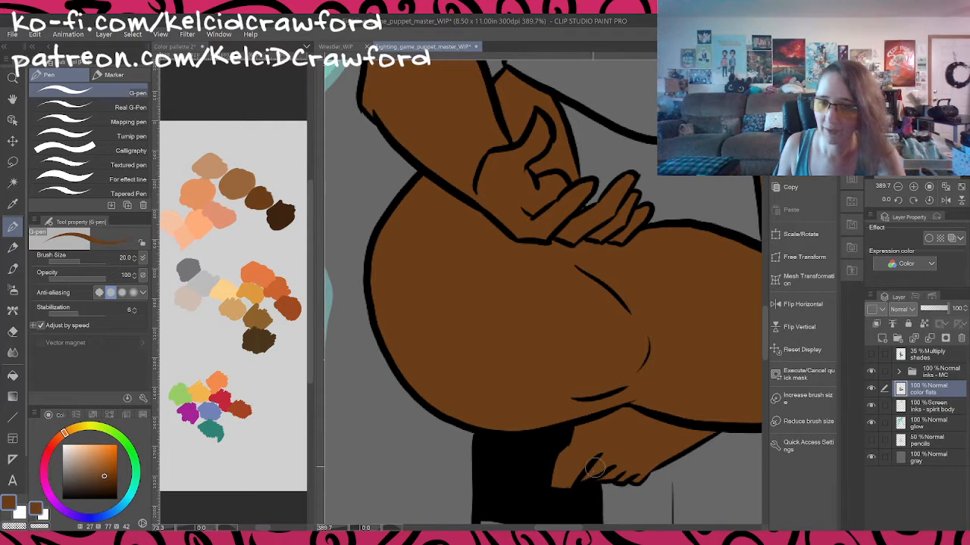
scroll(537, 316, "down", 3)
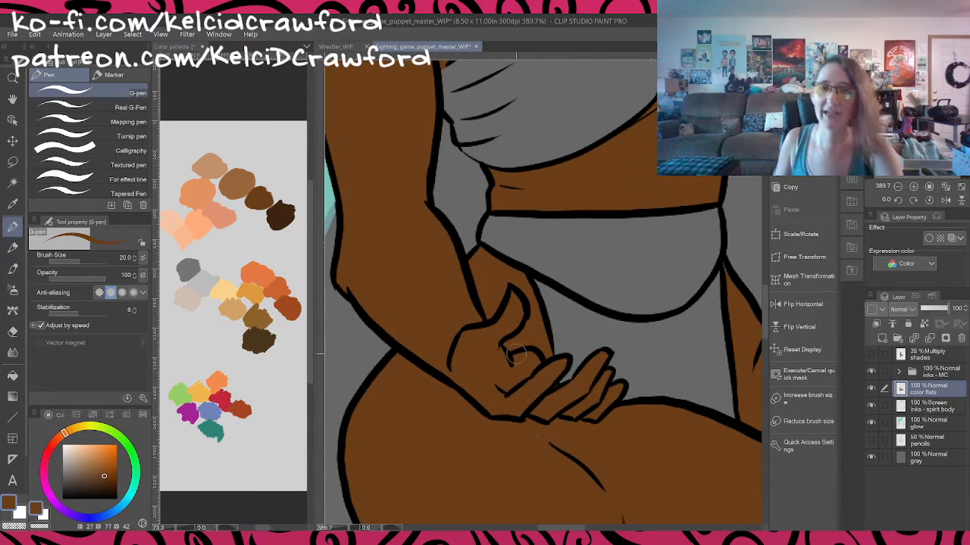
scroll(518, 365, "down", 2)
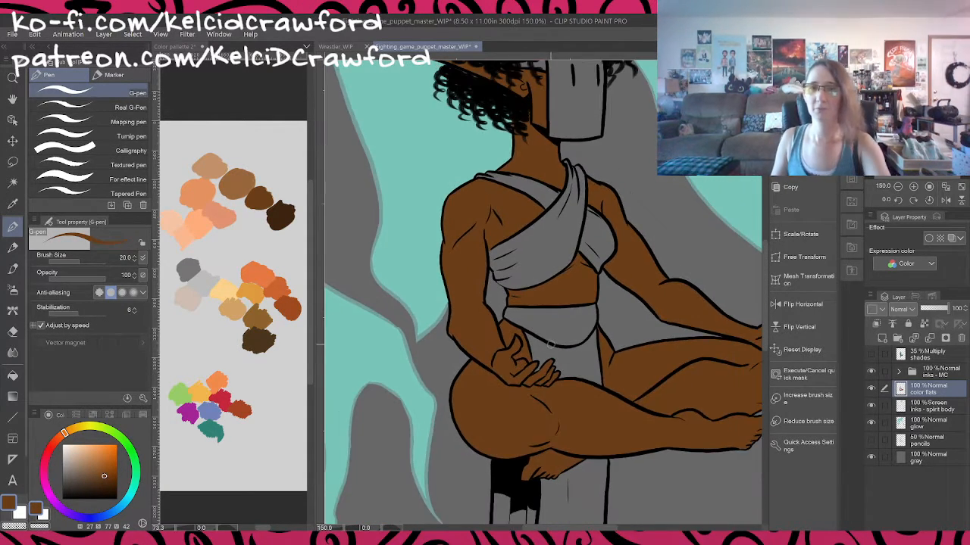
Step: Sample the spirit's teal glow, shift it to a darker green-teal (H 160, S 37, V 62) and fill the face mask
left_click_drag(606, 298, 547, 505)
left_click_drag(538, 354, 573, 371)
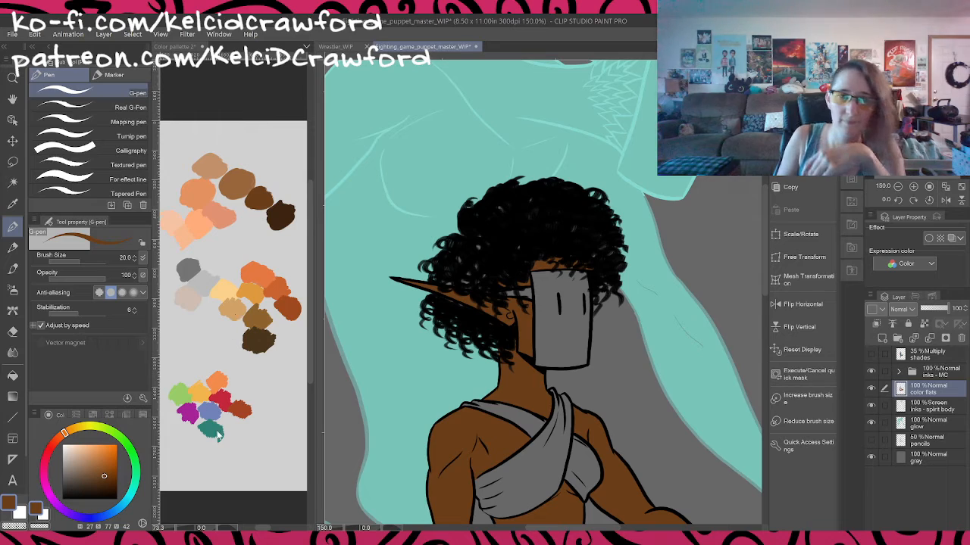
left_click(356, 354, "alt")
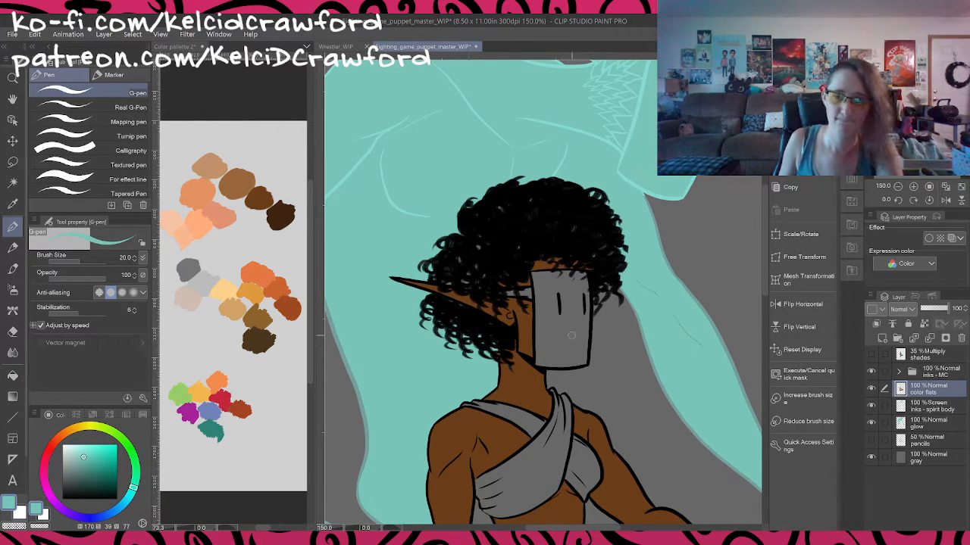
key("g")
key("g")
left_click_drag(86, 456, 82, 464)
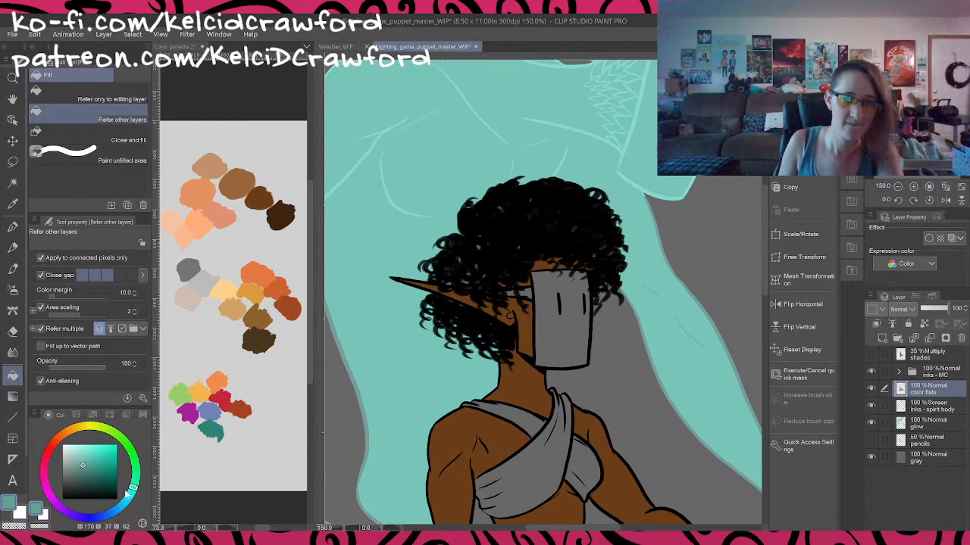
left_click(579, 339)
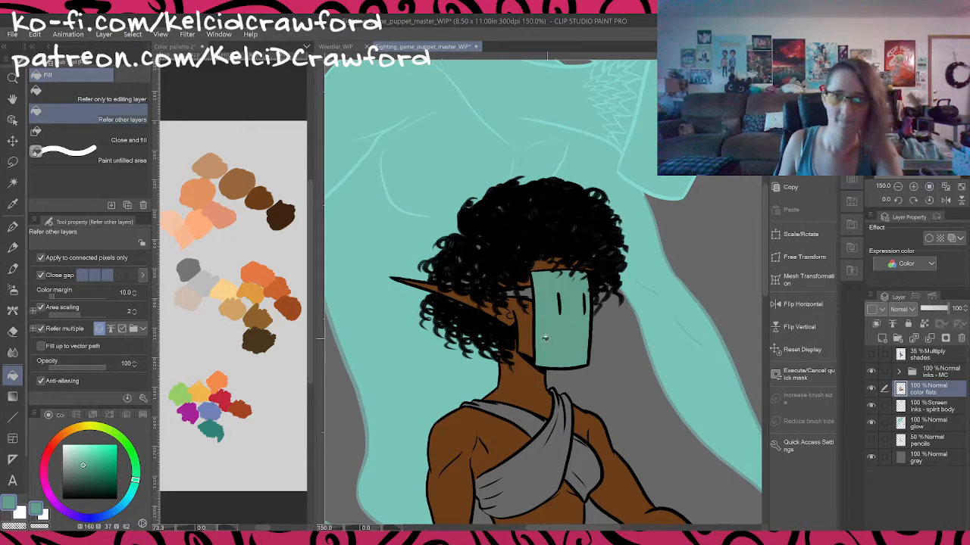
Step: Fill the mask's strap with pale gray (H 160, S 6, V 74) and resample the brown skin color beside it for touch-ups
left_click_drag(74, 458, 68, 455)
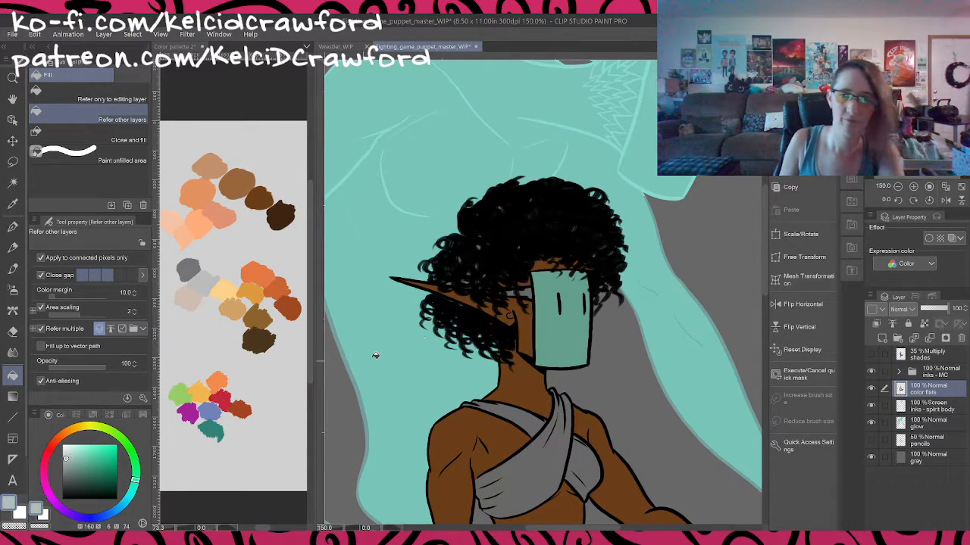
scroll(530, 294, "up", 3)
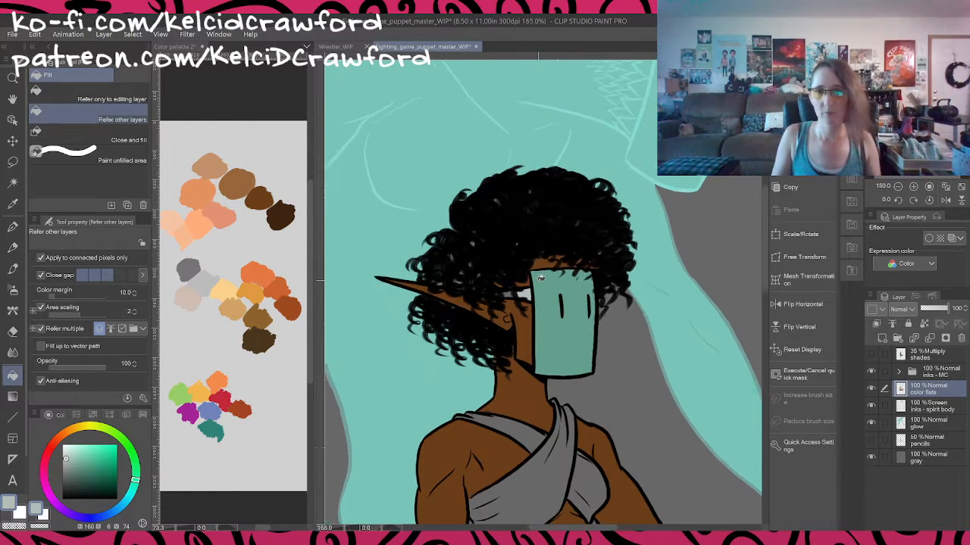
scroll(521, 294, "up", 2)
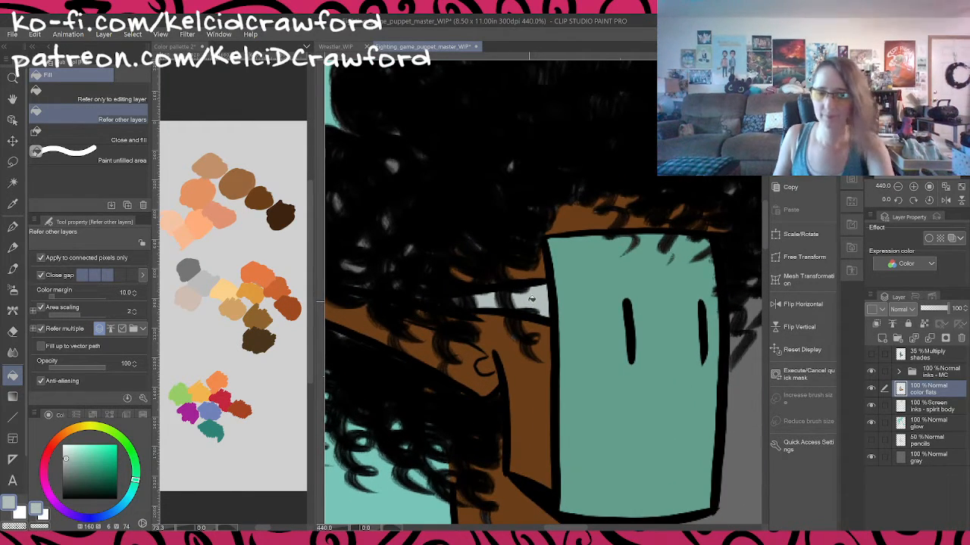
key("p")
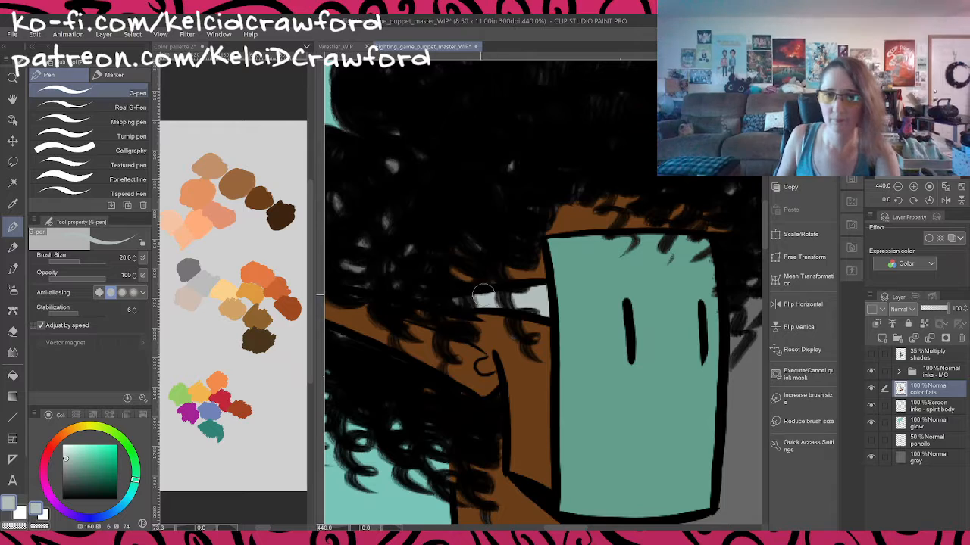
left_click(516, 375, "alt")
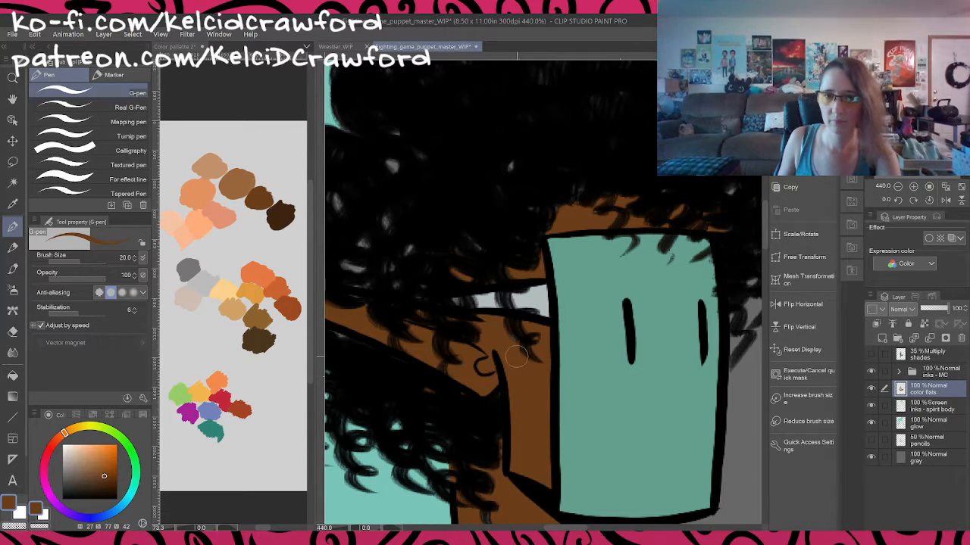
scroll(533, 375, "down", 2)
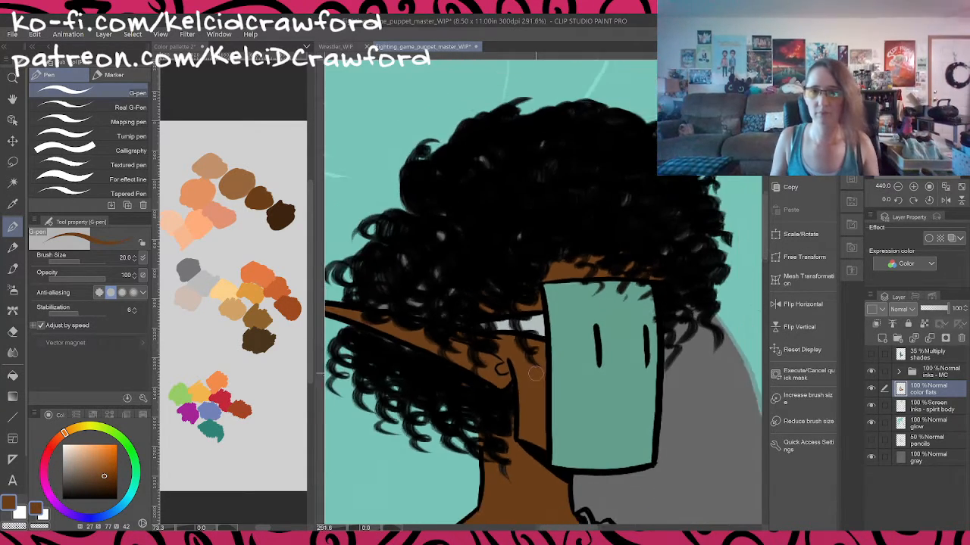
scroll(534, 373, "down", 1)
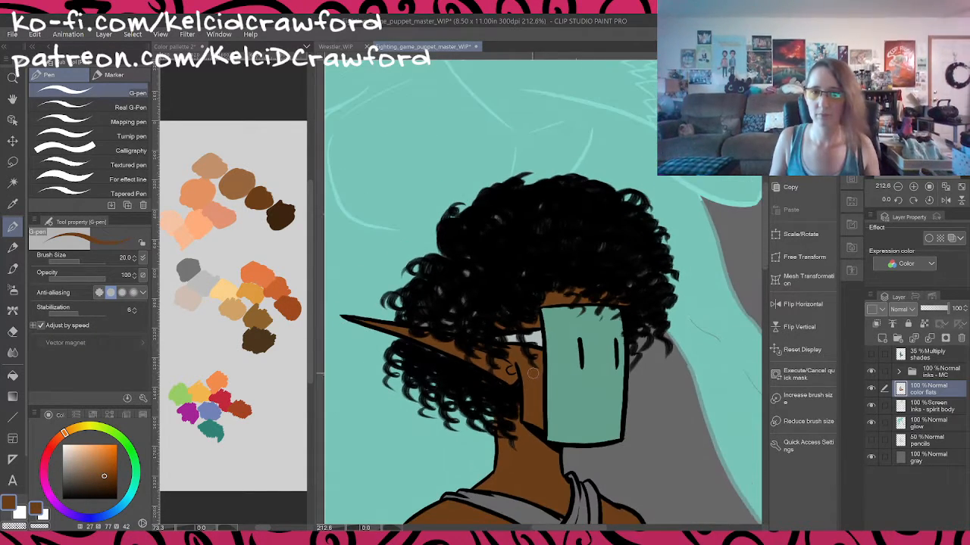
Step: Sample the darkest brown swatch and paint over the gaps in the curly hair with the G-pen at size 44.6
left_click(282, 216, "alt")
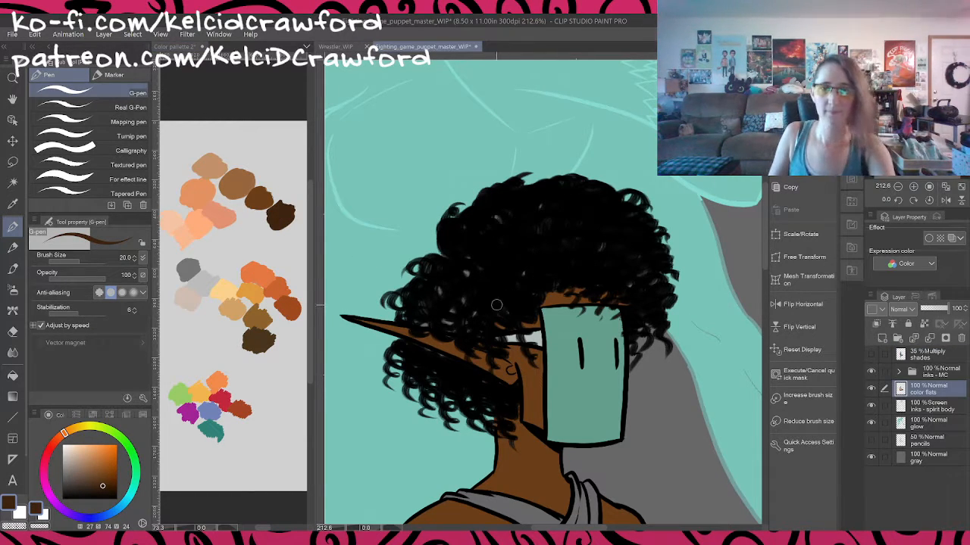
left_click(81, 259)
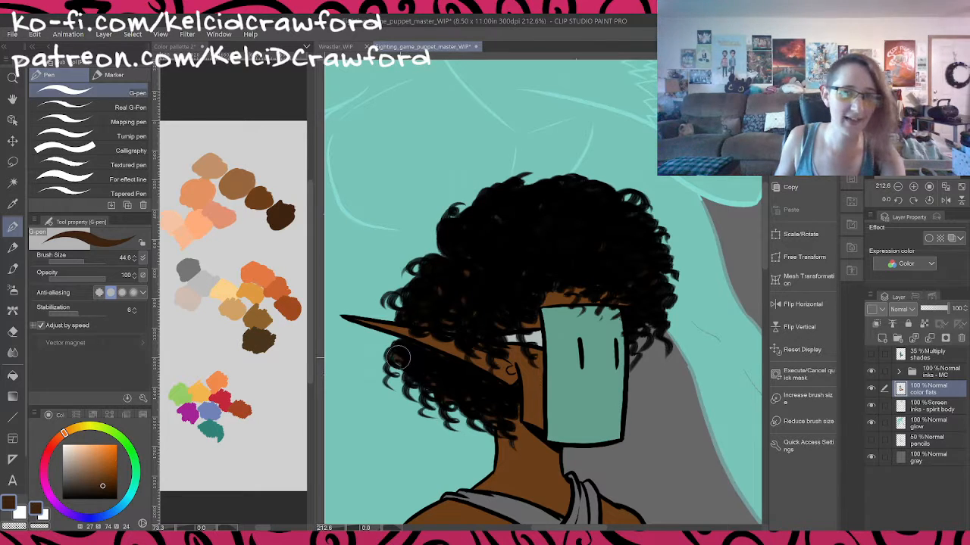
left_click_drag(471, 409, 441, 376)
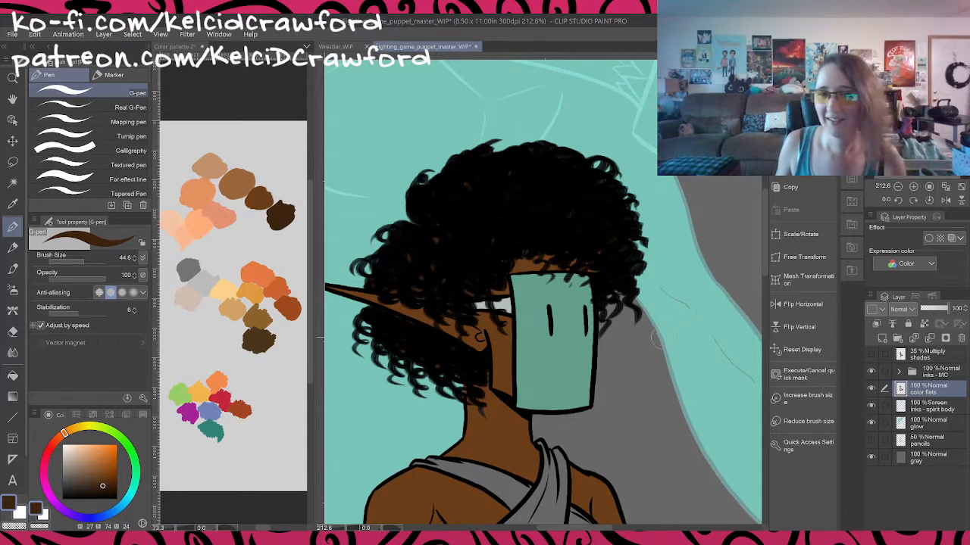
Step: Review the skin, mask and hair colors across the figure and save the artwork
scroll(625, 335, "down", 1)
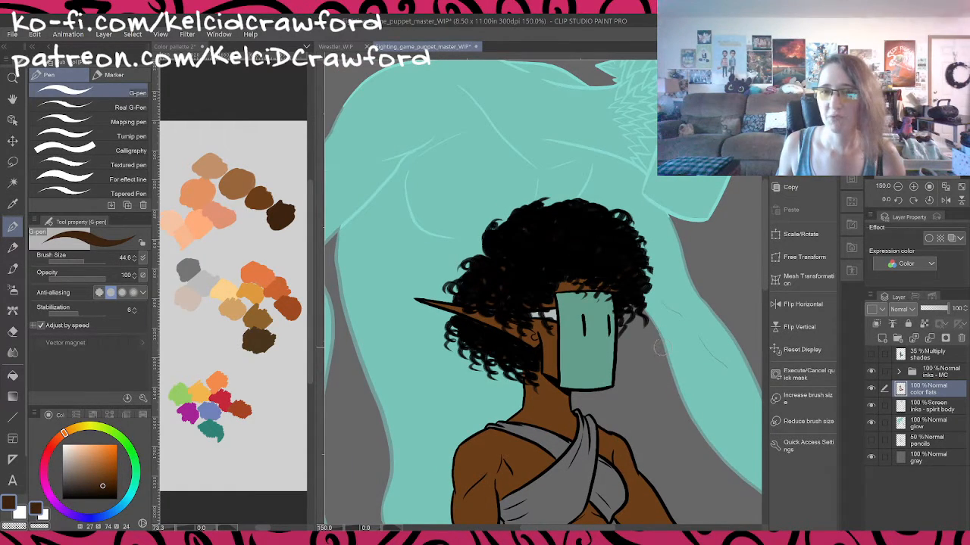
left_click_drag(628, 477, 608, 332)
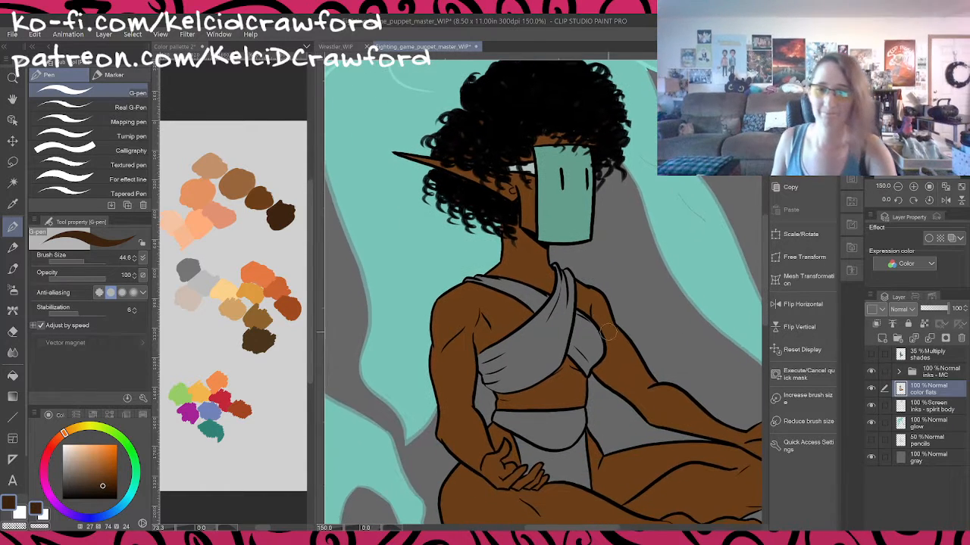
left_click_drag(612, 402, 578, 367)
left_click_drag(620, 336, 608, 381)
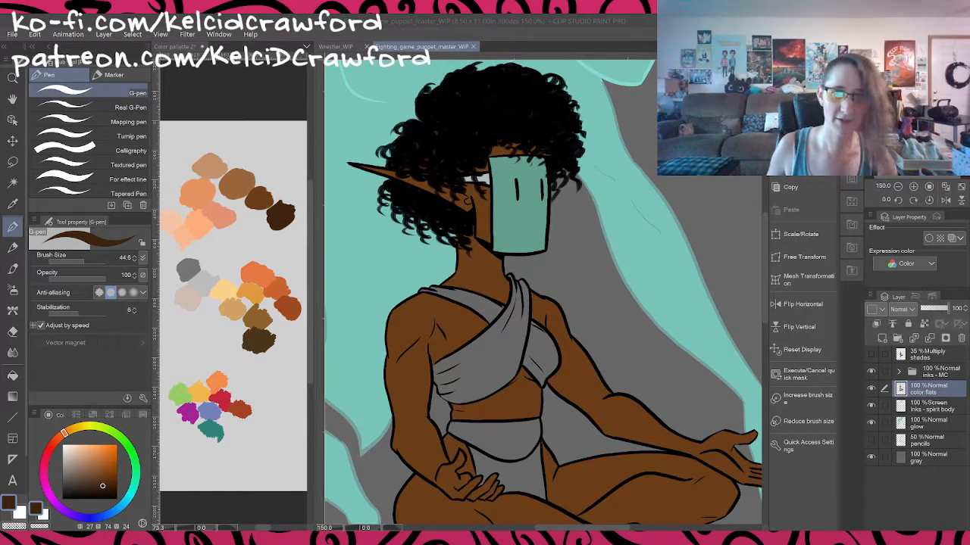
Step: Pick a reddish orange (H 20, S 71, V 90) and fill all sections of the chest wrap
scroll(600, 316, "down", 4)
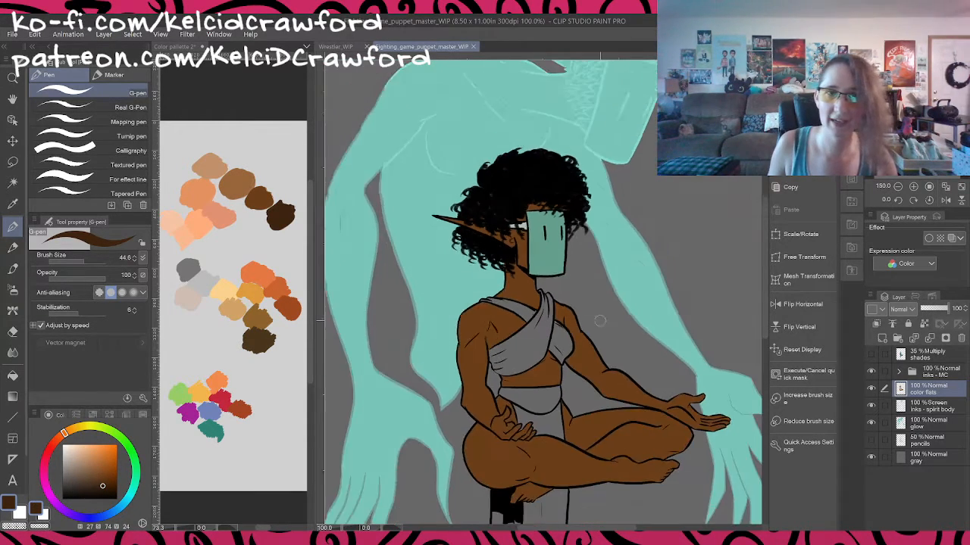
scroll(588, 334, "up", 3)
scroll(587, 334, "up", 1)
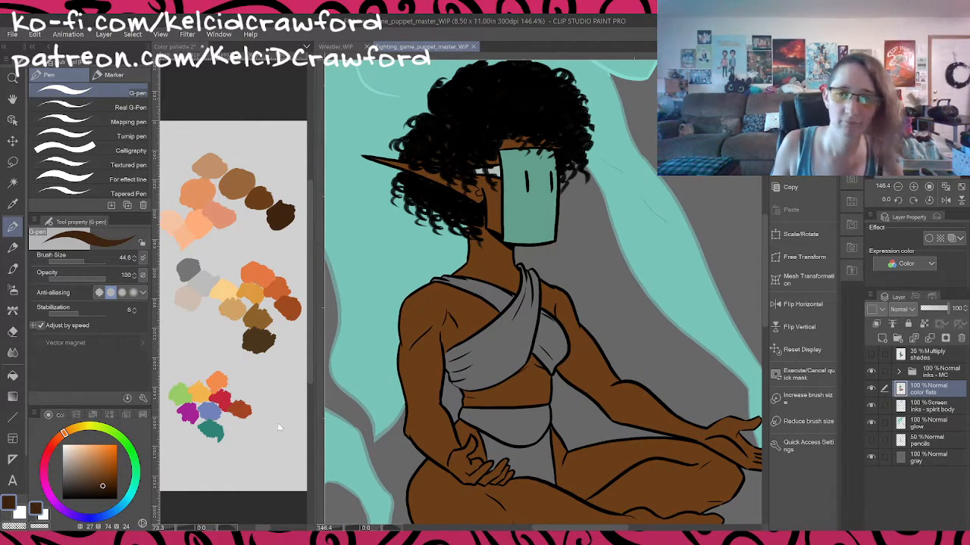
left_click(217, 382, "alt")
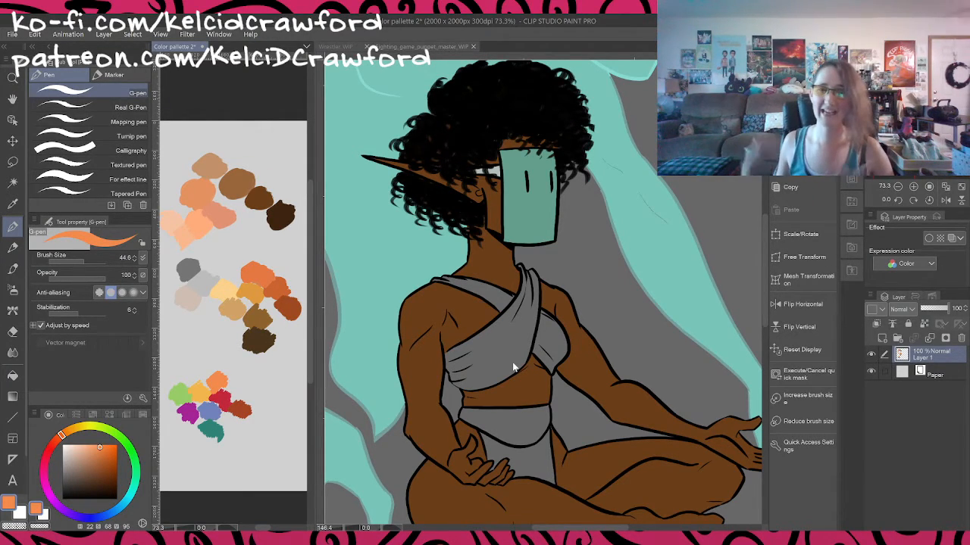
left_click(102, 449)
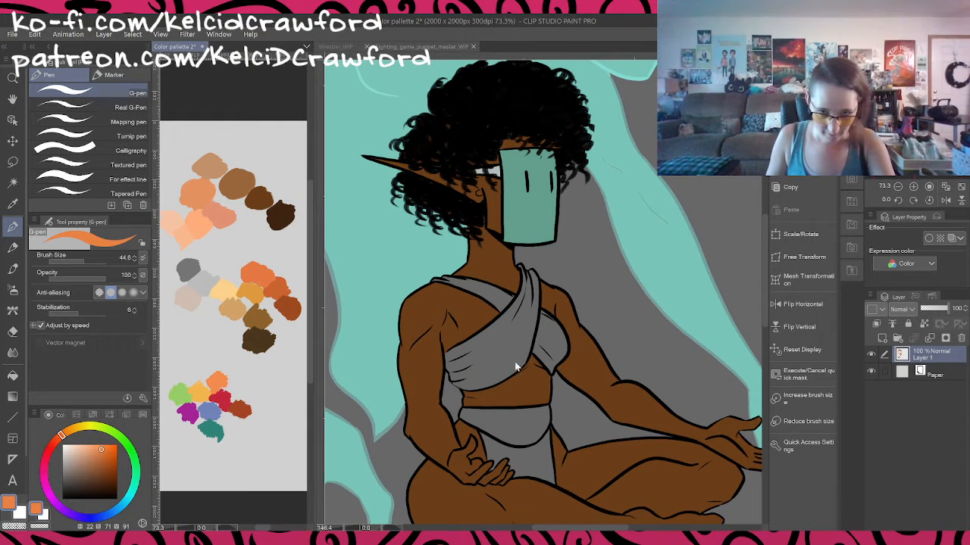
left_click(270, 282, "alt")
key("g")
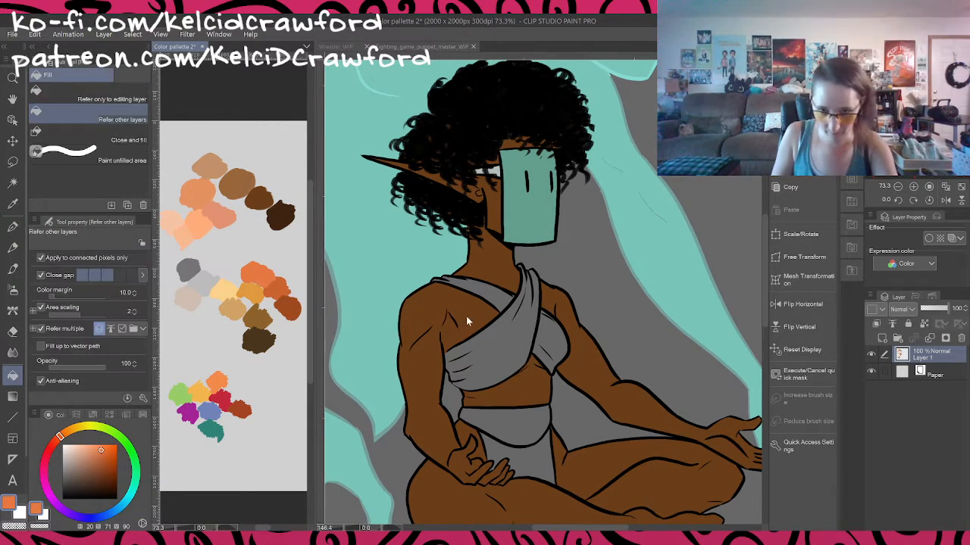
left_click(492, 332)
left_click(503, 350)
left_click(501, 296)
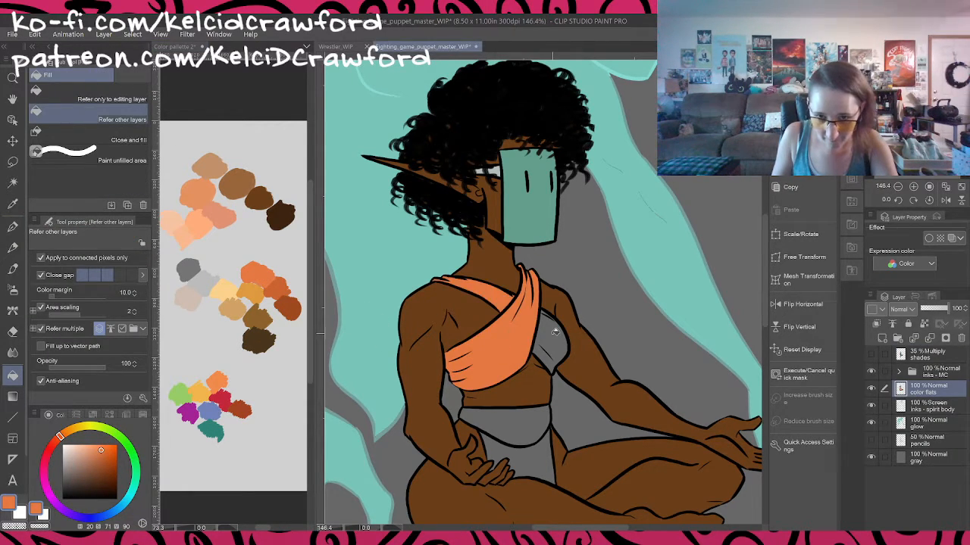
left_click(552, 334)
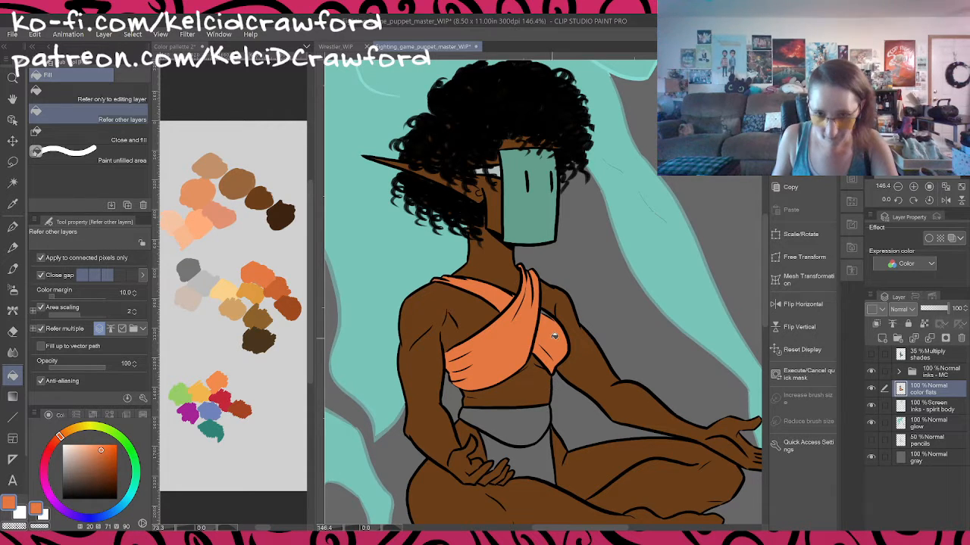
Step: Examine the filled chest wrap and the waist area up close for unfilled gaps
key("p")
scroll(548, 329, "up", 3)
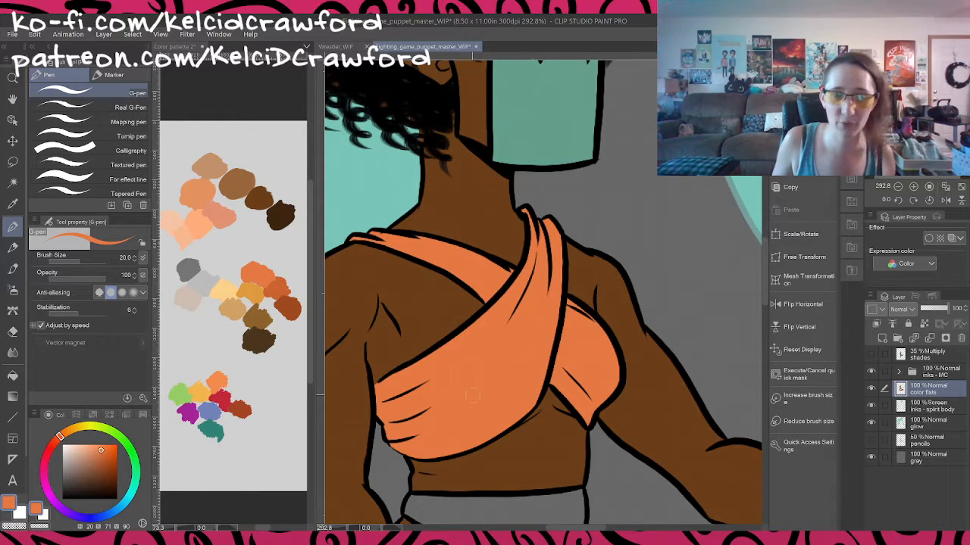
scroll(471, 394, "up", 3)
mouse_move(502, 352)
left_mouse_down()
mouse_move(607, 454)
mouse_move(610, 353)
mouse_move(570, 261)
left_mouse_up()
scroll(576, 394, "down", 5)
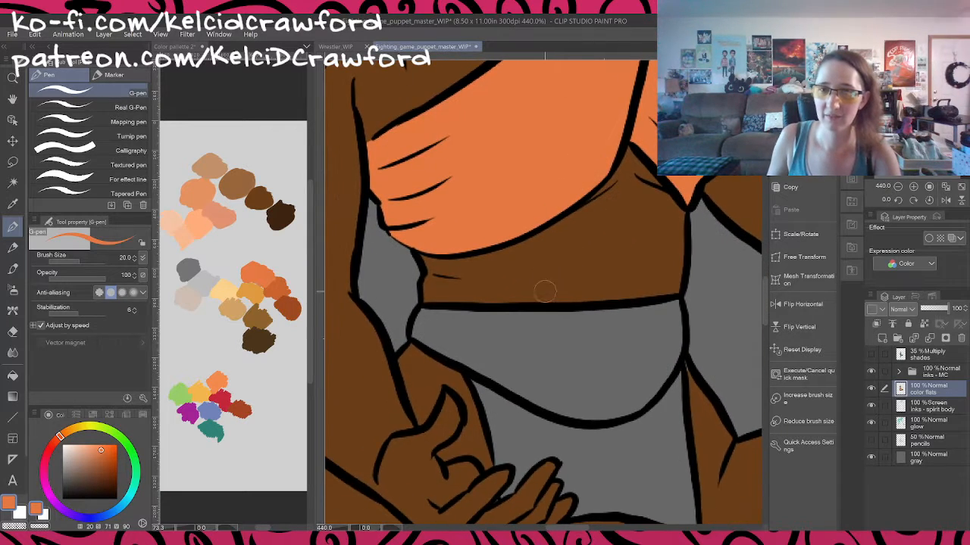
scroll(596, 354, "down", 5)
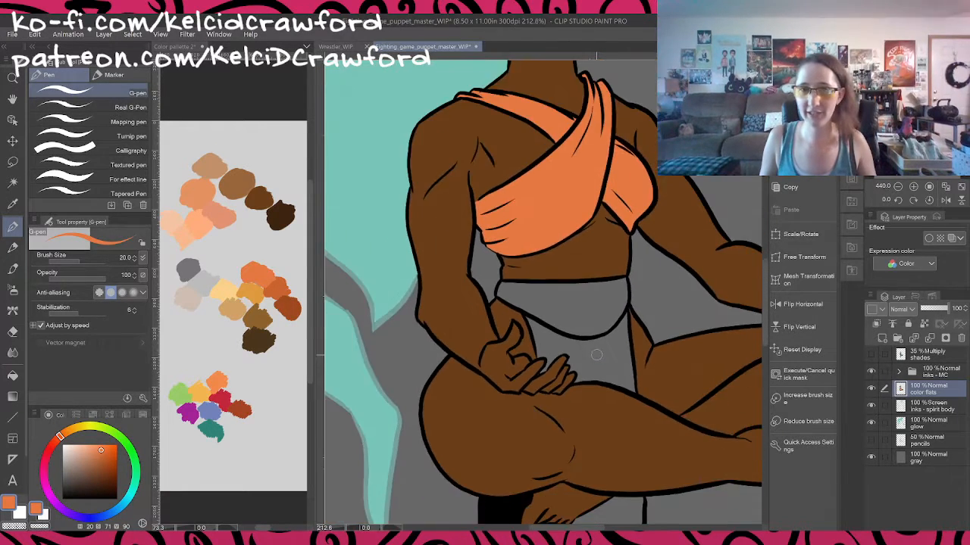
scroll(530, 364, "up", 1)
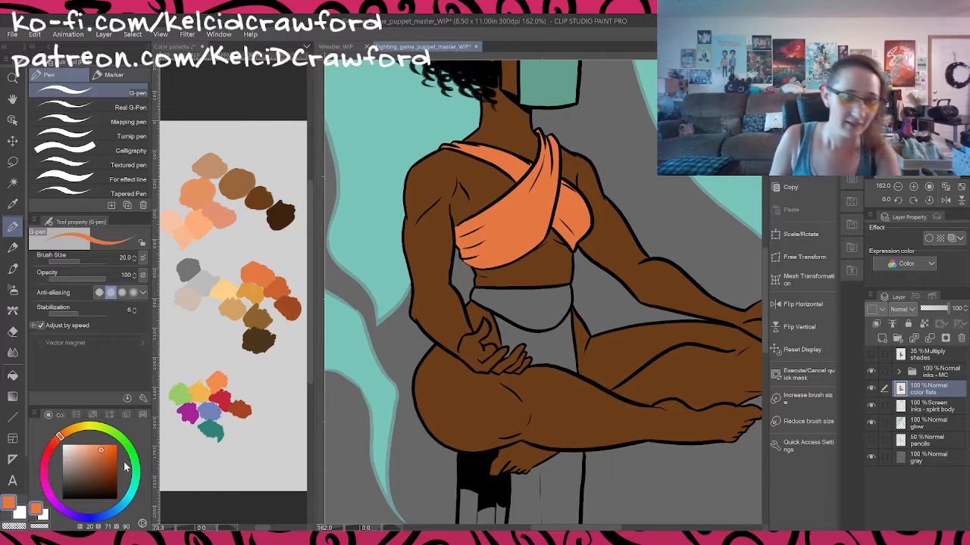
Step: Shift the color to a bright blue (H 245, S 87, V 68) and fill the loincloth section above the legs
left_click_drag(119, 515, 89, 520)
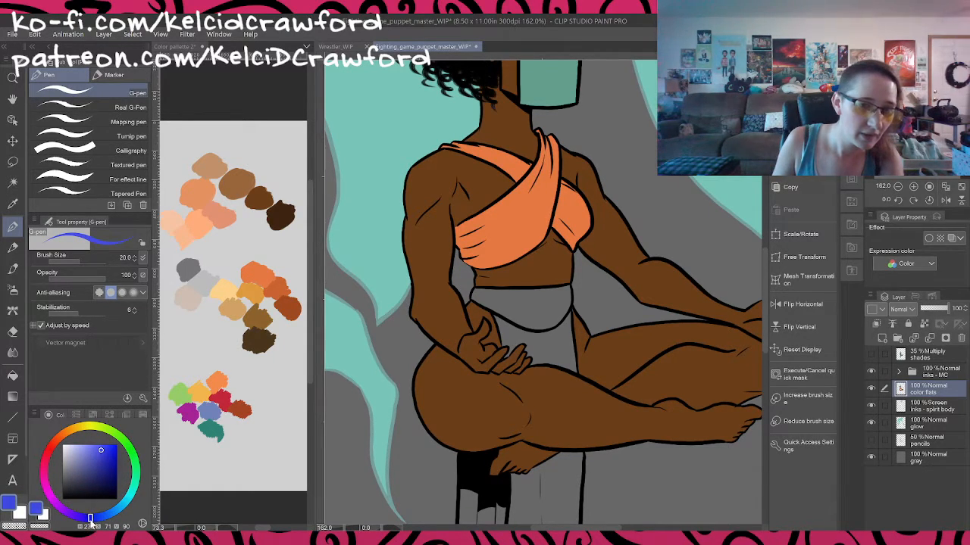
left_click_drag(86, 522, 86, 523)
left_click(112, 464)
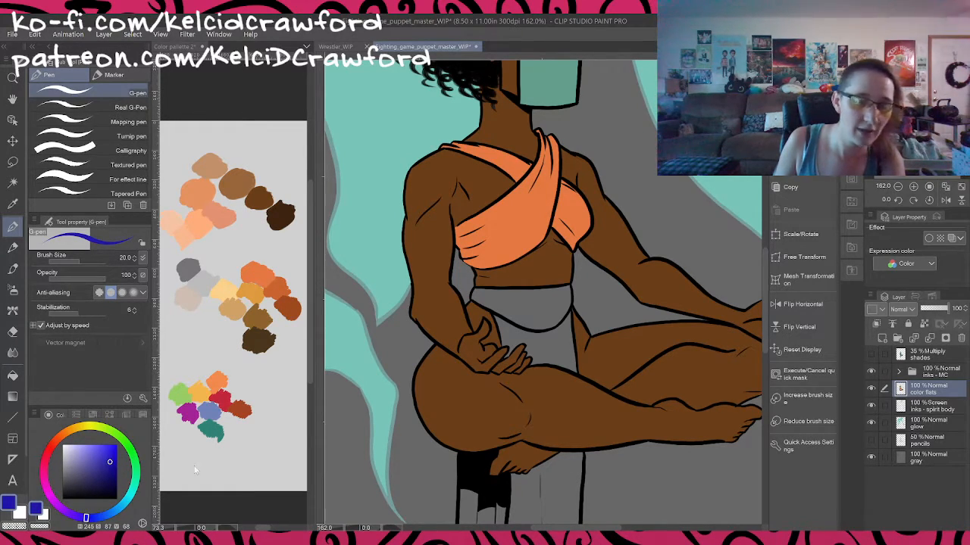
key("g")
key("g")
left_click(554, 367)
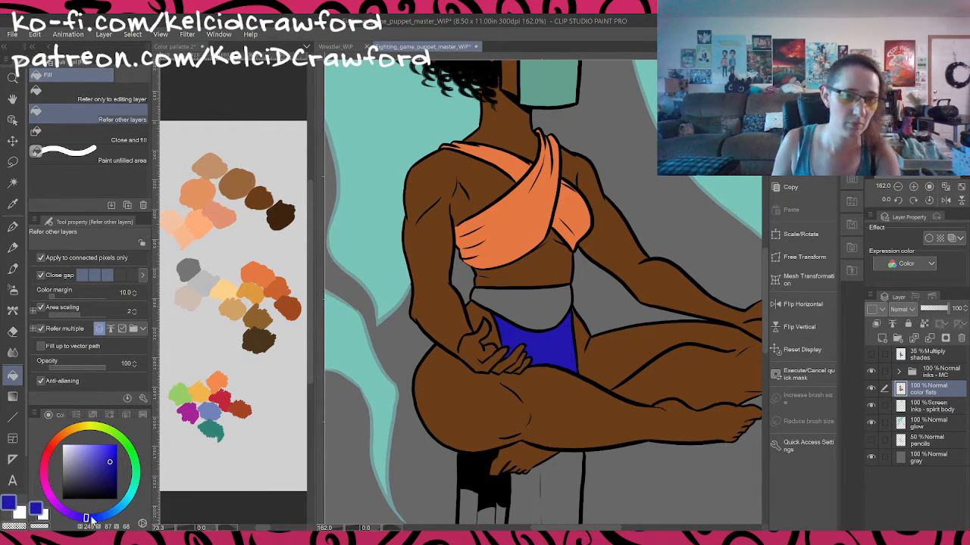
Step: Set a darker blue (H 240, S 72, V 49) and fill the loincloth and its hanging front and back panels
left_click_drag(106, 466, 101, 473)
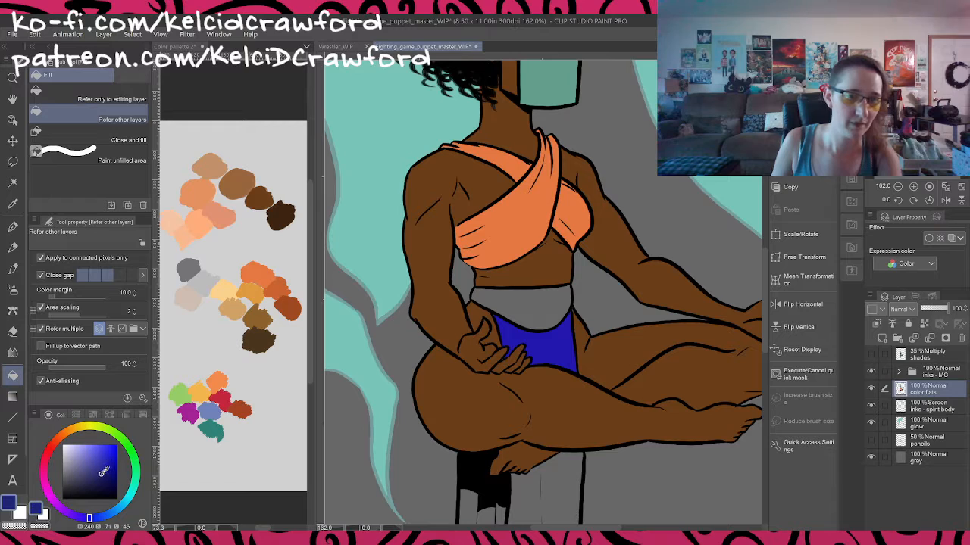
left_click(562, 351)
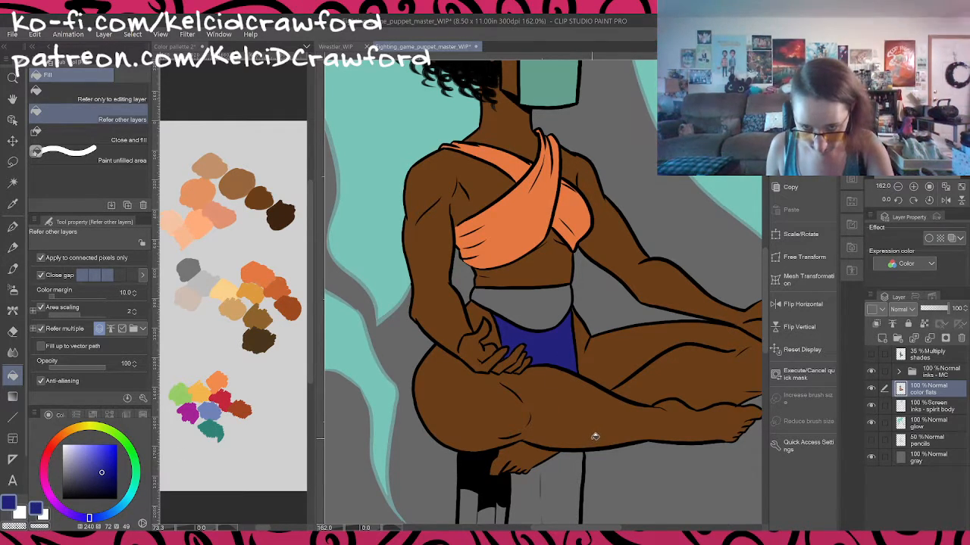
scroll(560, 340, "down", 5)
left_click(553, 353)
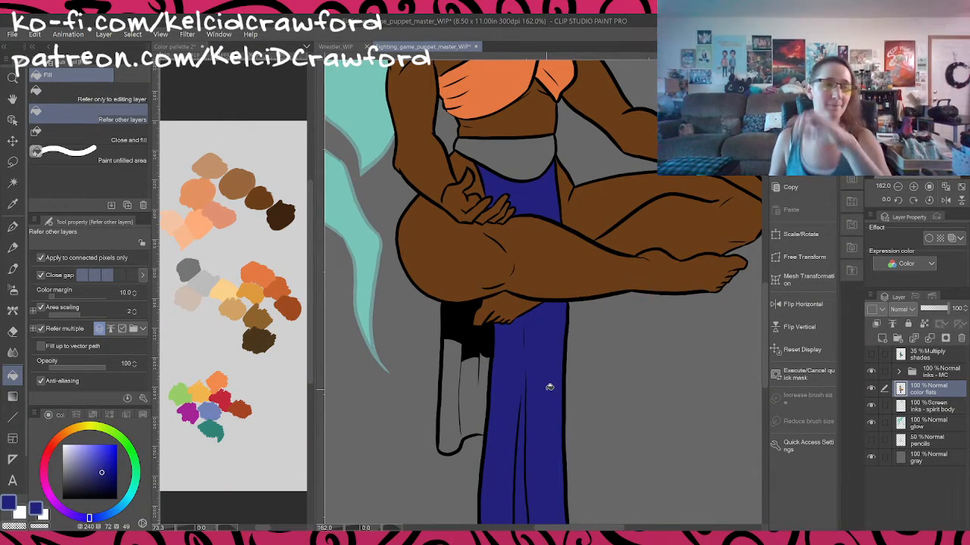
left_click(478, 385)
left_click(452, 410)
left_click_drag(520, 476, 501, 331)
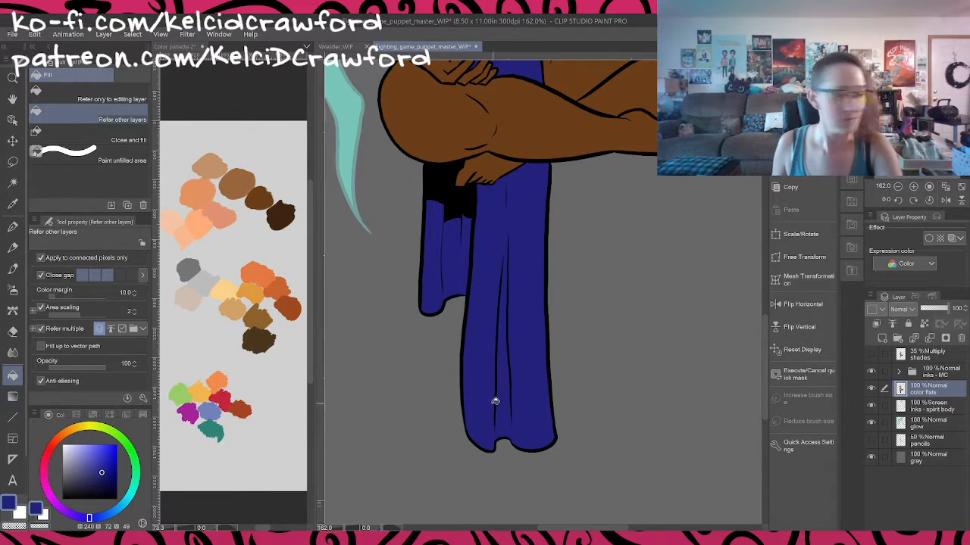
Step: Switch to a golden tan (H 32) and fill the waistband, replacing the paler tan trial
key("p")
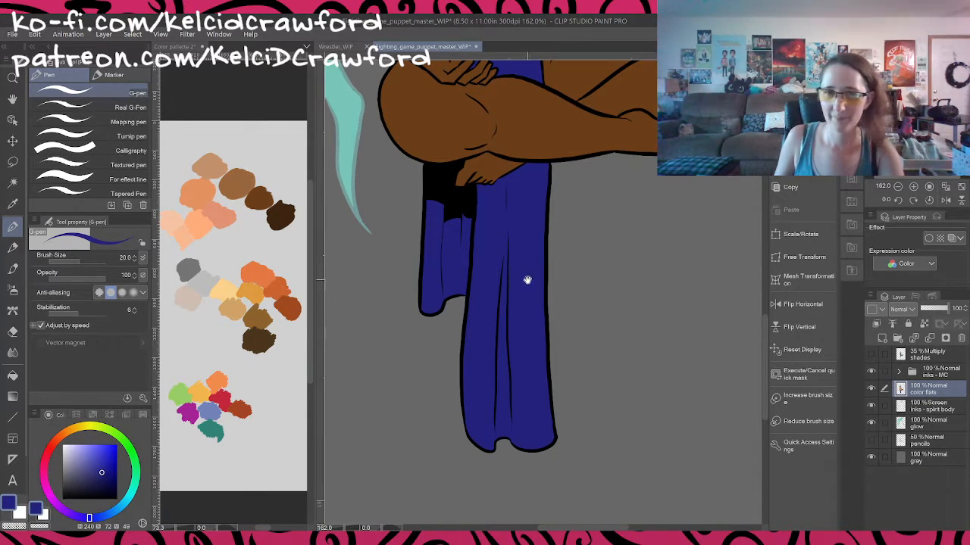
left_click_drag(526, 281, 534, 459)
left_click_drag(559, 256, 605, 418)
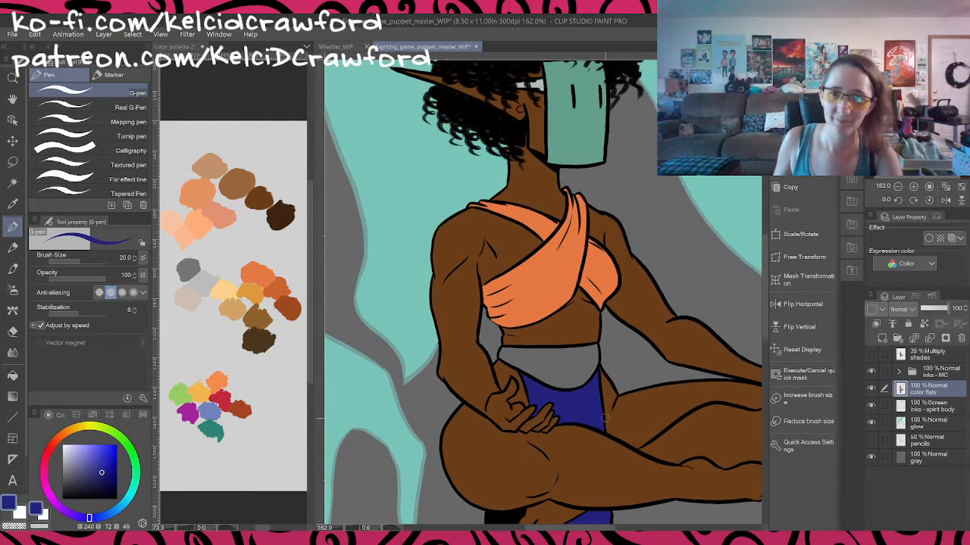
left_click_drag(603, 344, 571, 423)
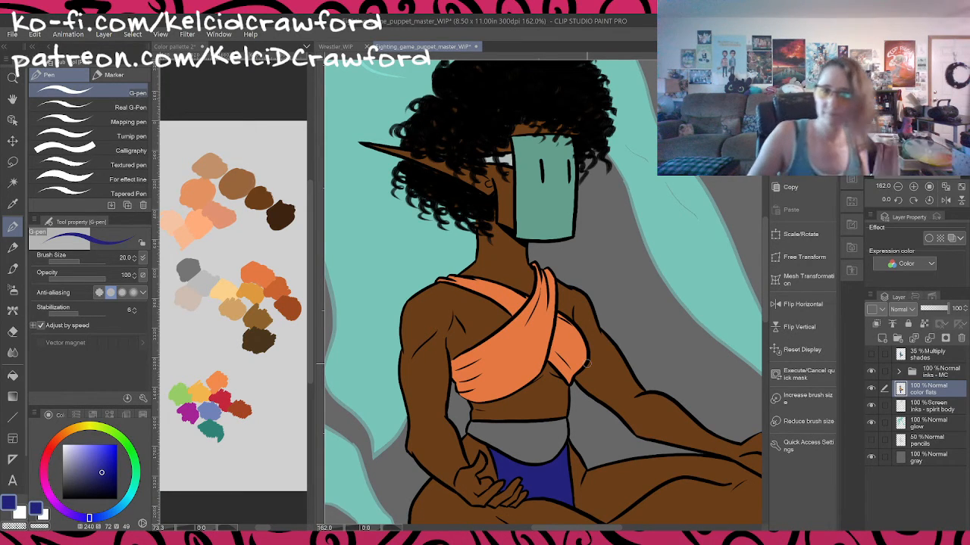
left_click(68, 435)
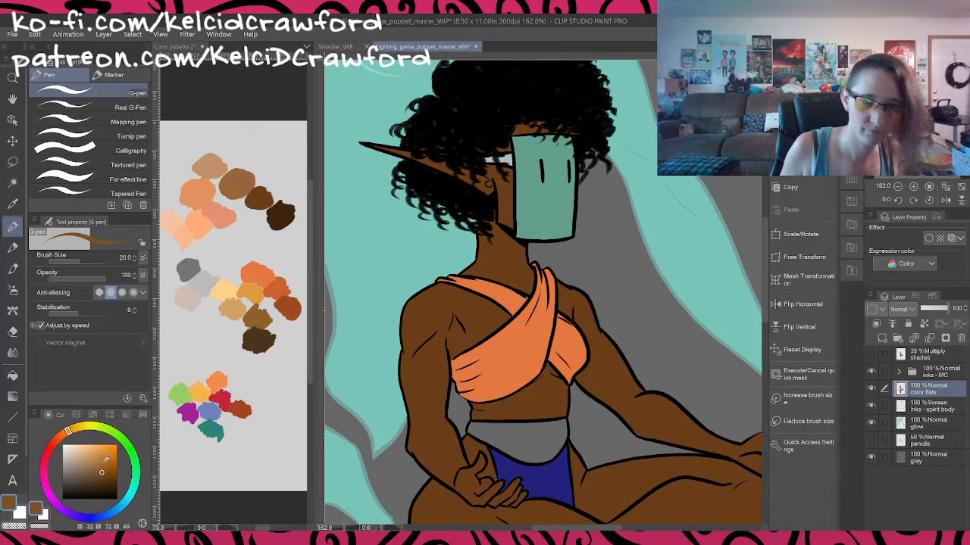
left_click_drag(107, 459, 87, 448)
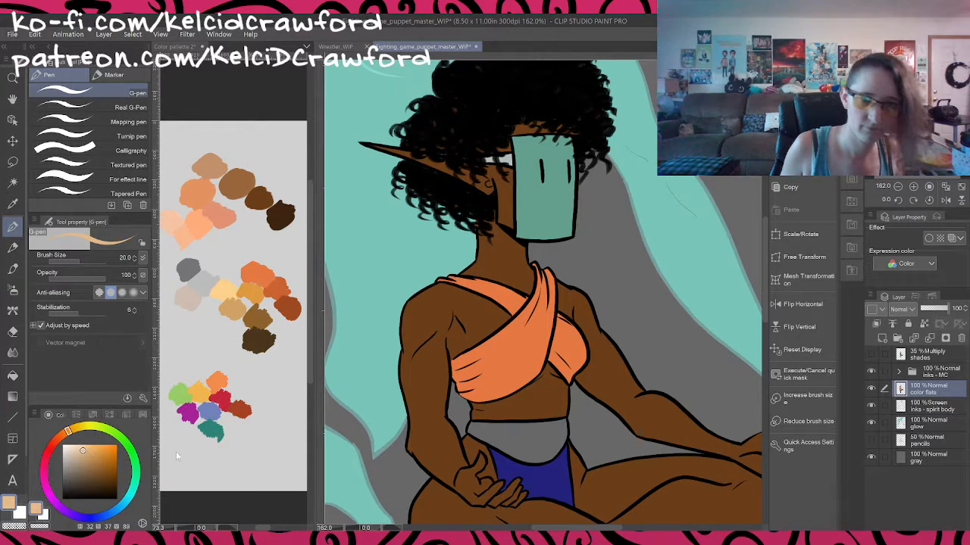
key("g")
left_click(559, 445)
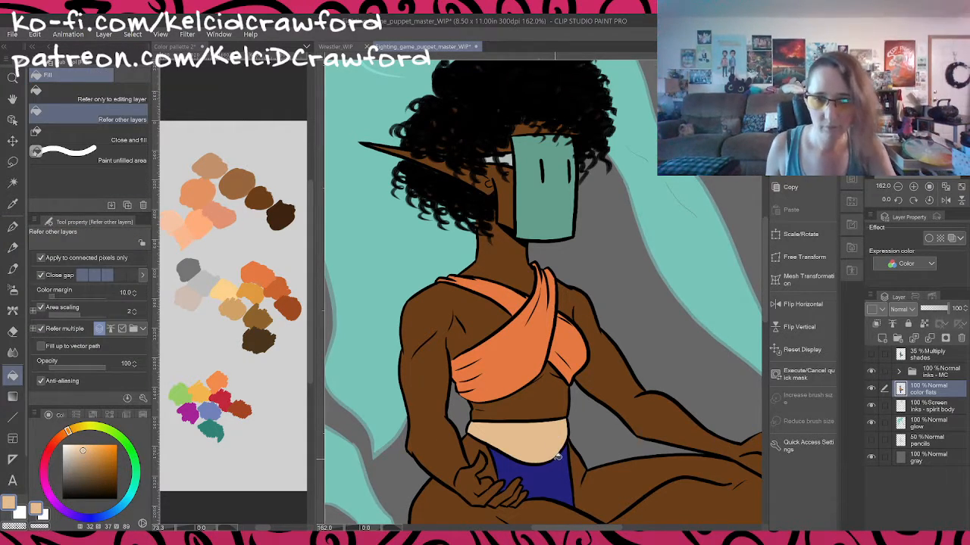
key("ctrl+z")
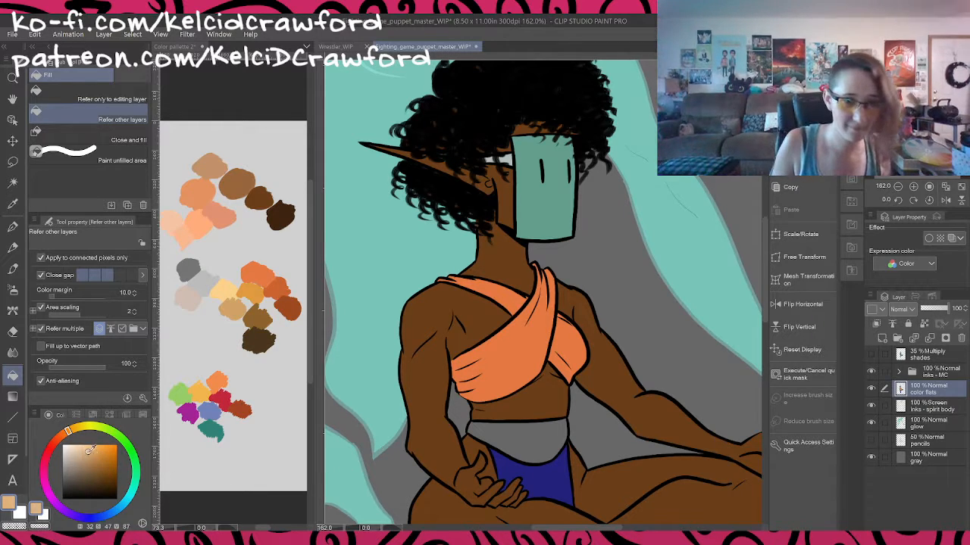
left_click(95, 453)
left_click(513, 437)
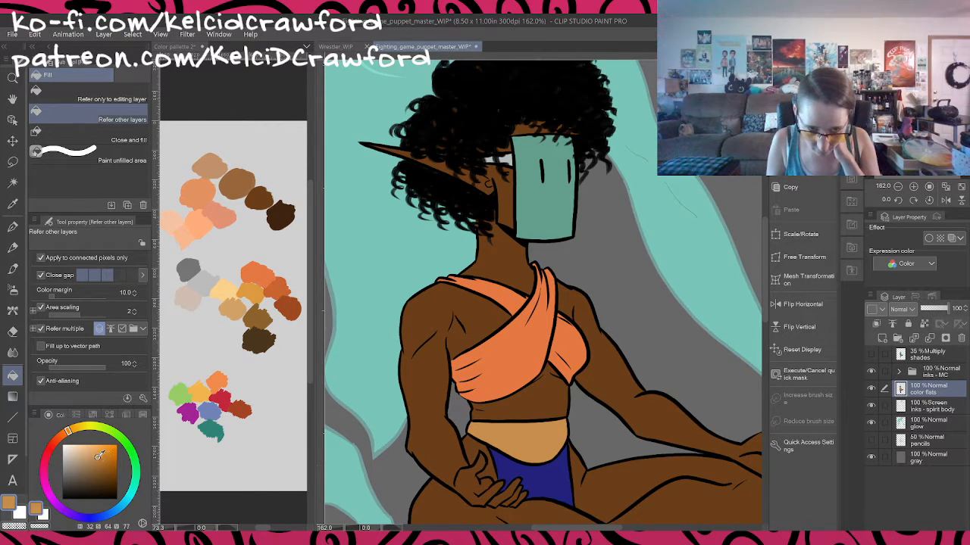
Step: Try two darker browns on the waistband (H 32, S 65, V 66 and H 32, S 79, V 70), undoing each fill
left_click_drag(99, 456, 101, 460)
left_click(507, 422)
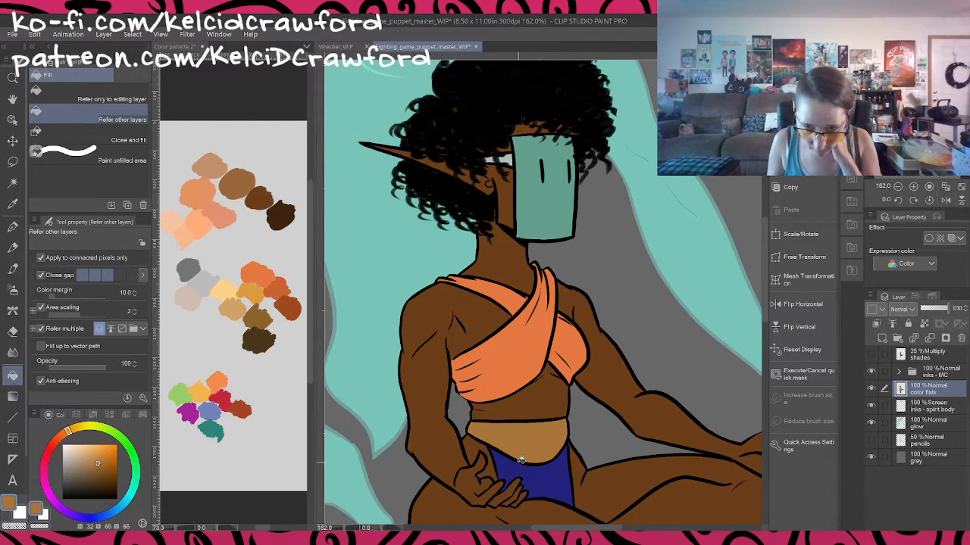
key("ctrl+z")
left_click(106, 461)
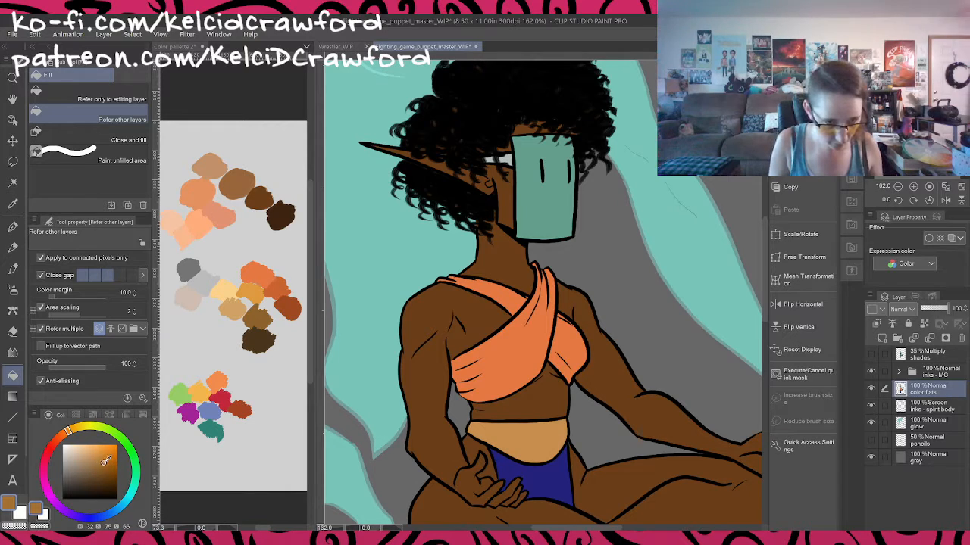
left_click(538, 437)
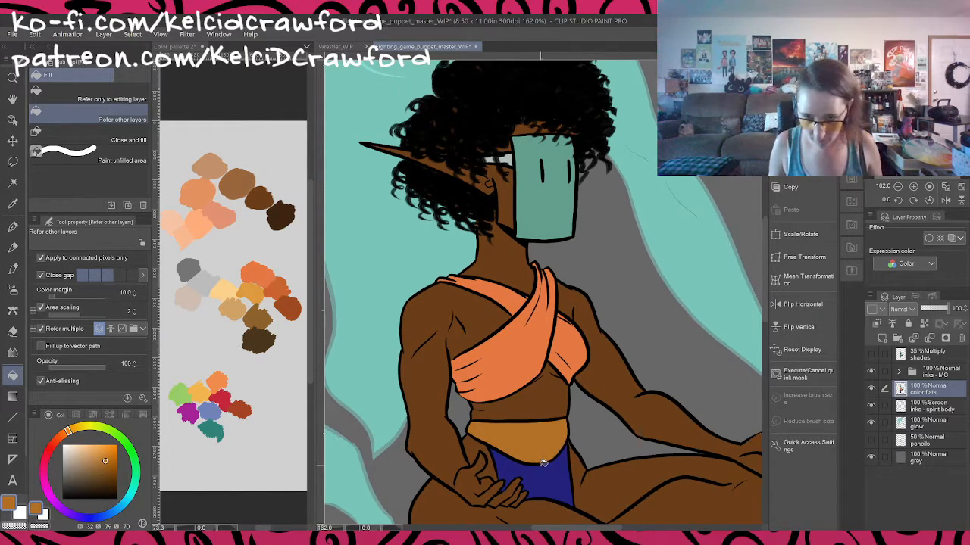
key("ctrl+z")
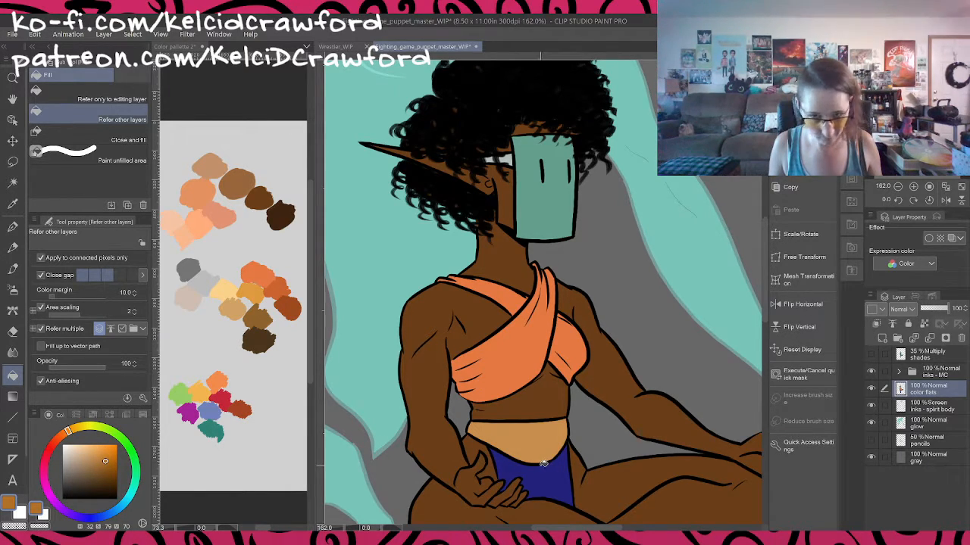
Step: Sample the chest wrap's orange, darken it to H 20, S 76, V 79 and refill every section of the wrap
left_click(510, 342, "alt")
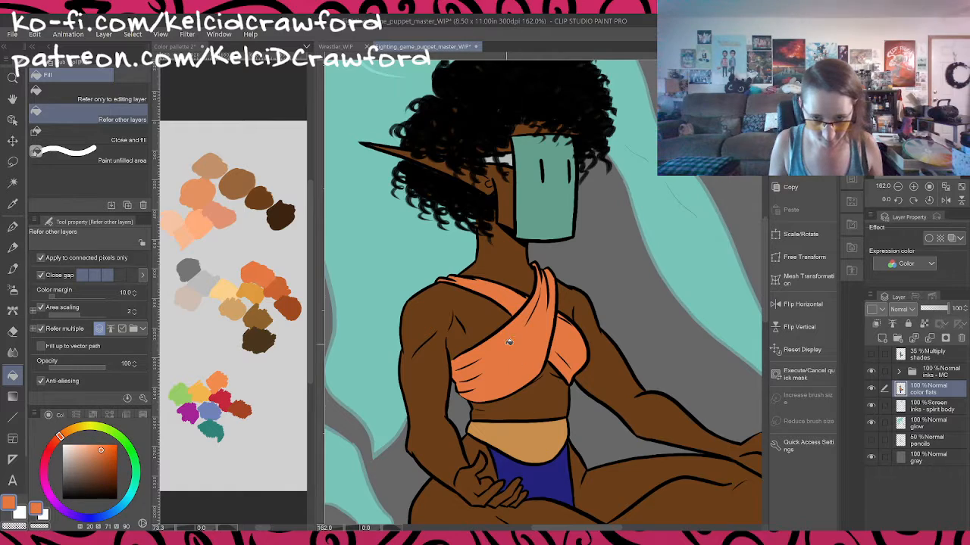
left_click(280, 290)
left_click(483, 371)
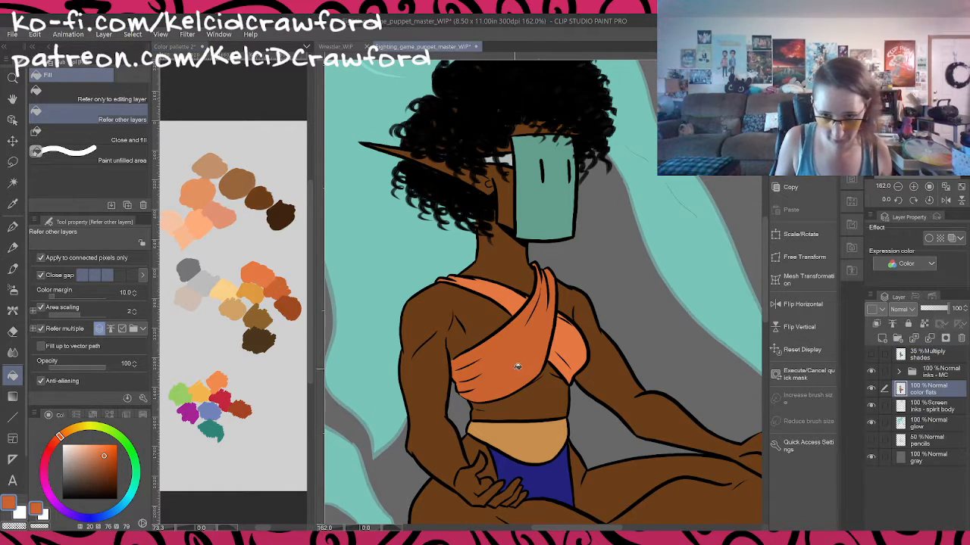
left_click(574, 342)
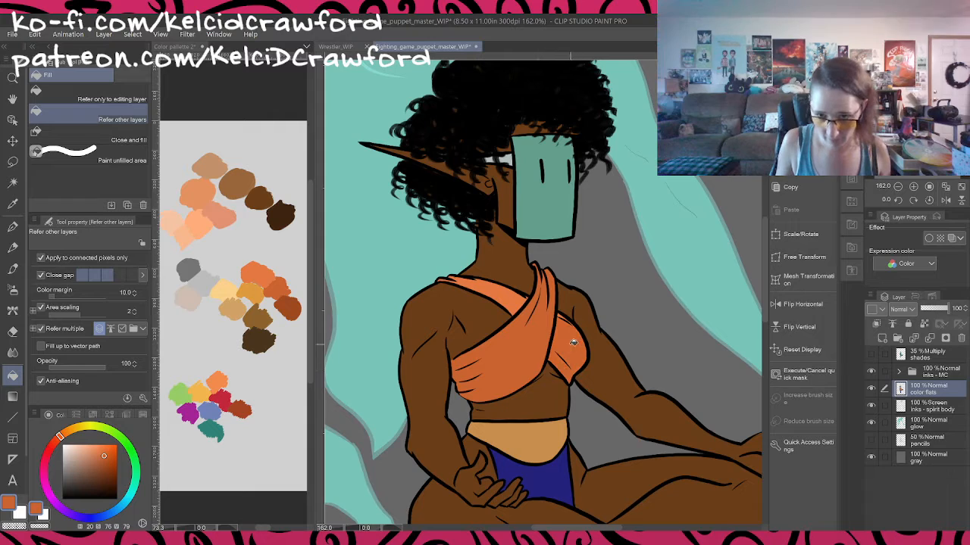
left_click(497, 290)
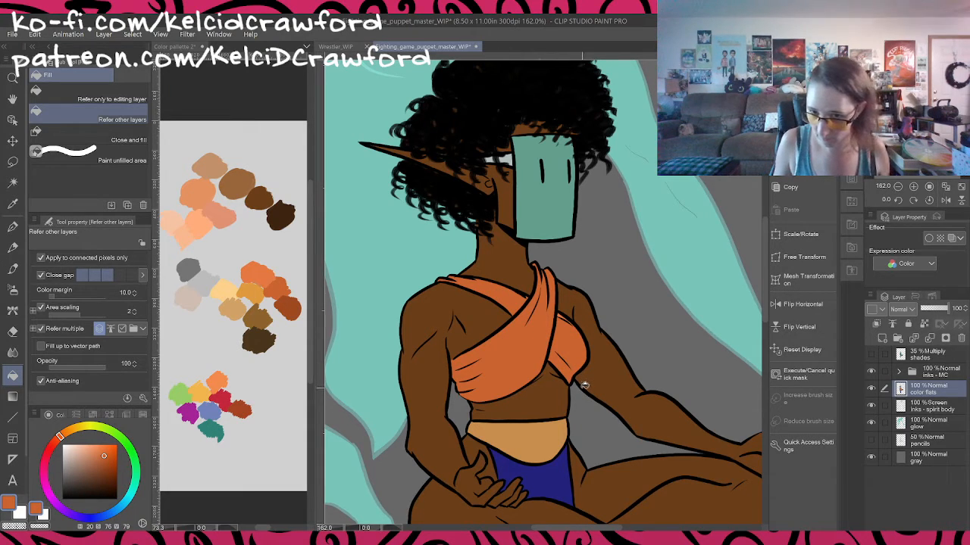
scroll(564, 306, "up", 3)
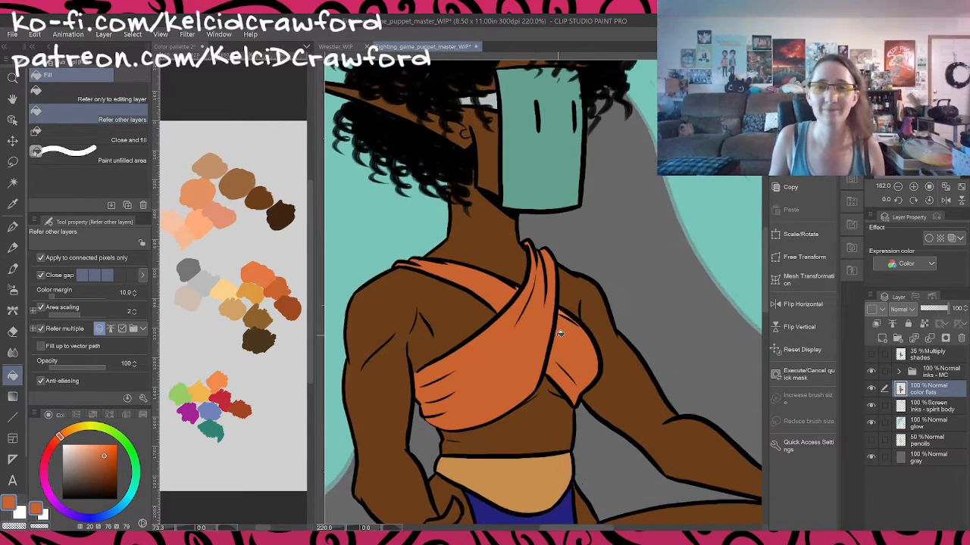
Step: Touch up the orange along the edges of the chest wrap with the G-pen at size 20
scroll(562, 332, "up", 1)
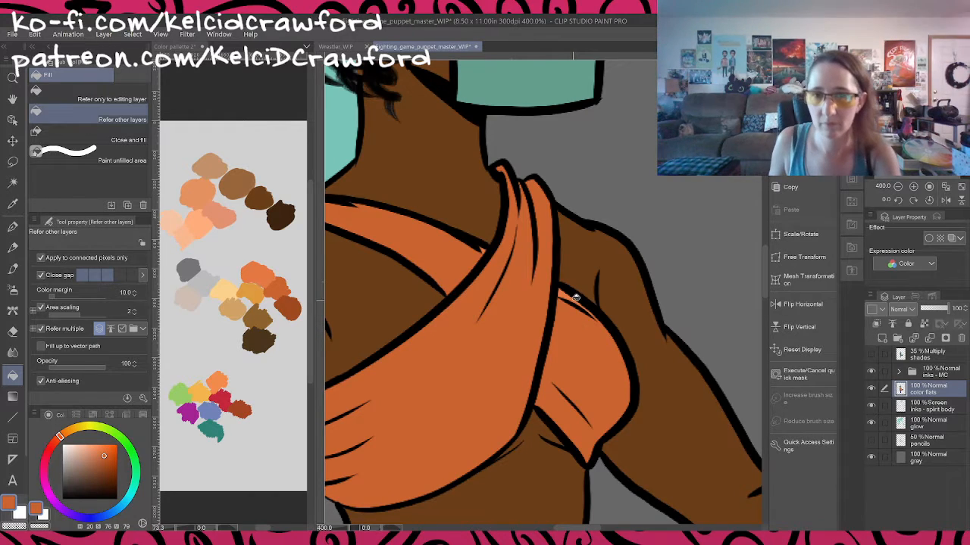
key("p")
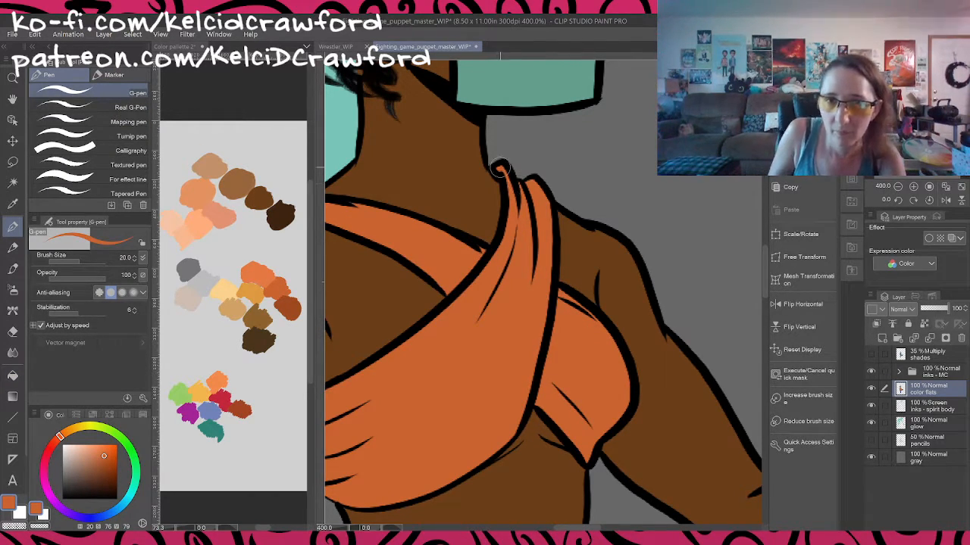
left_click_drag(525, 249, 666, 317)
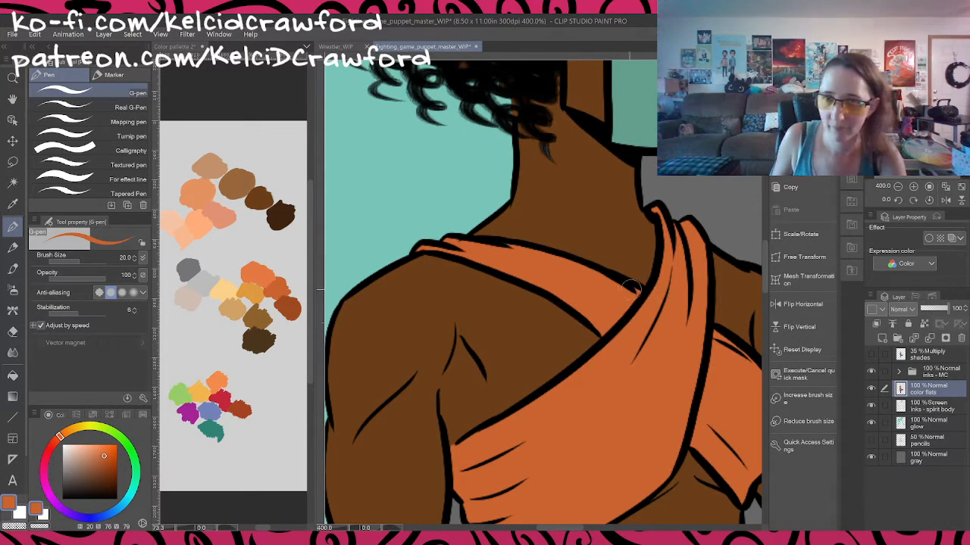
left_click_drag(650, 341, 651, 214)
left_click_drag(575, 394, 549, 270)
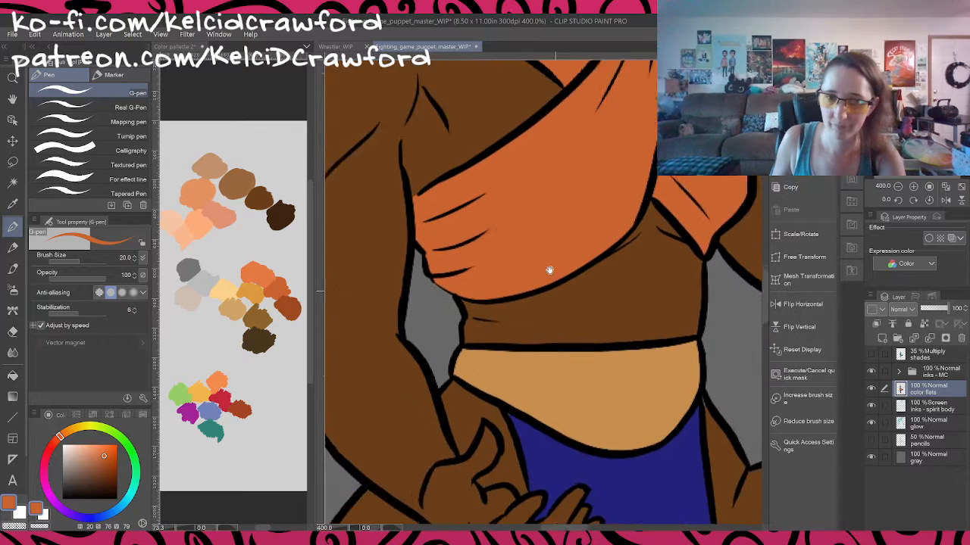
left_click_drag(630, 406, 610, 353)
Step: Touch up the edges of the waist skin and the loincloth with the G-pen, using their sampled brown and blue
left_click(682, 330, "alt")
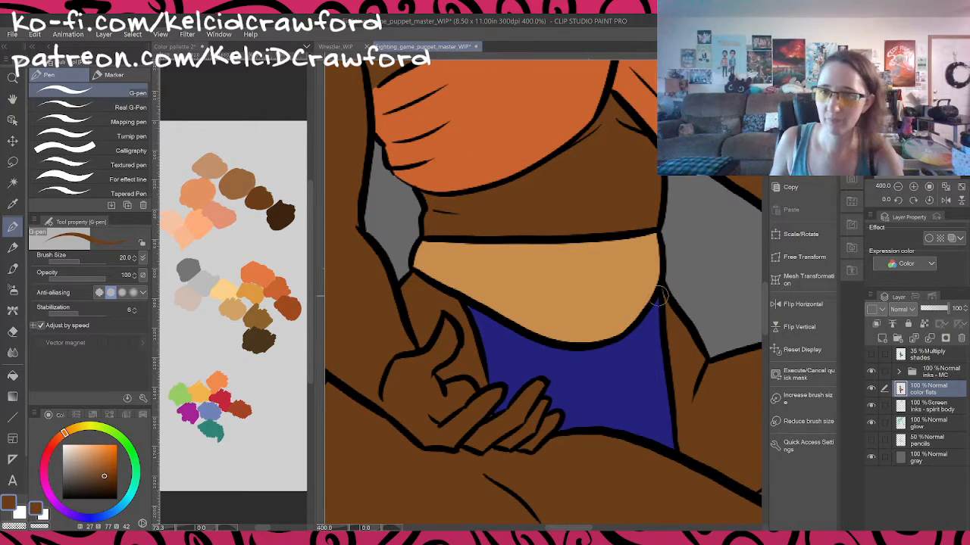
left_click(489, 345, "alt")
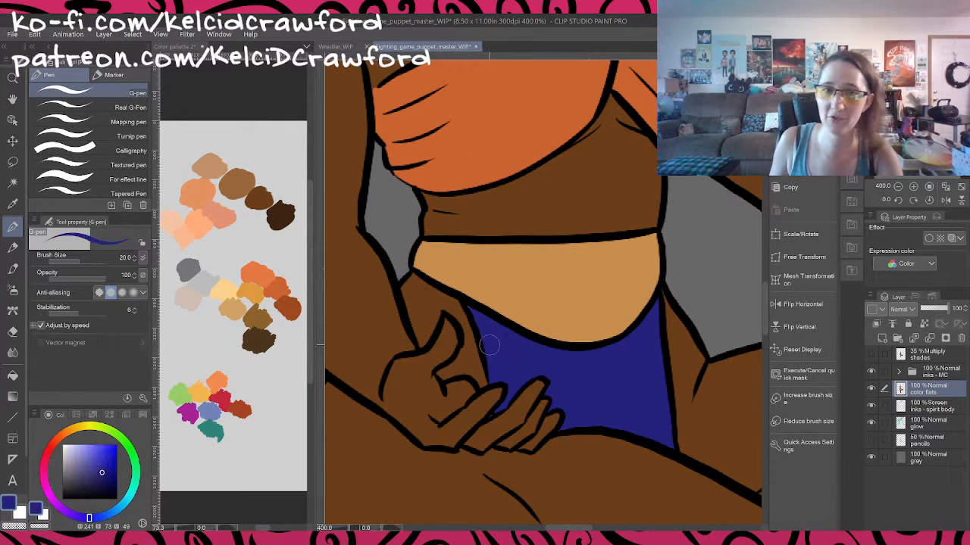
mouse_move(634, 401)
left_mouse_down()
mouse_move(617, 296)
mouse_move(609, 413)
left_mouse_up()
scroll(618, 296, "down", 4)
left_click_drag(615, 321, 619, 377)
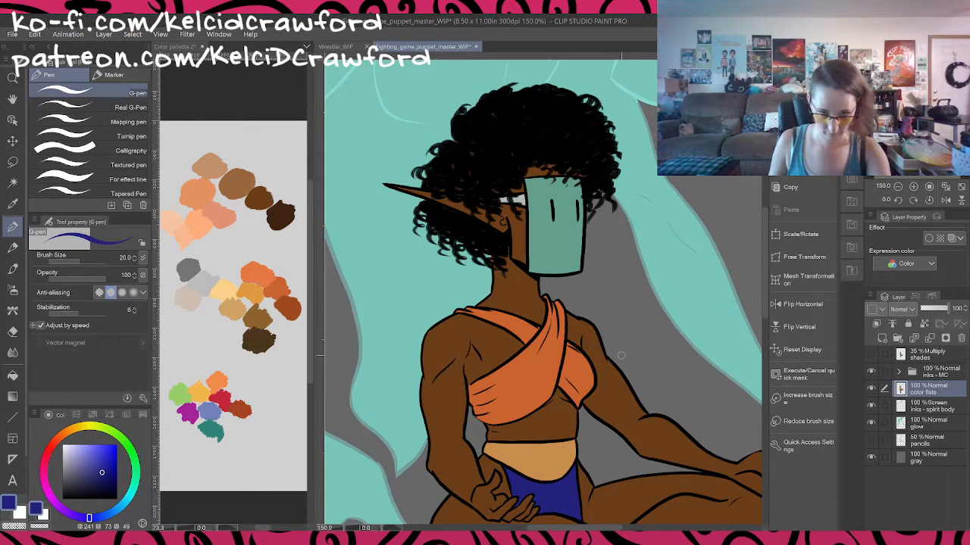
Step: Recolor the character's mask green, trying a fill of H 83, S 59, V 74 before refilling it with H 83, S 56, V 54
left_click(562, 246, "alt")
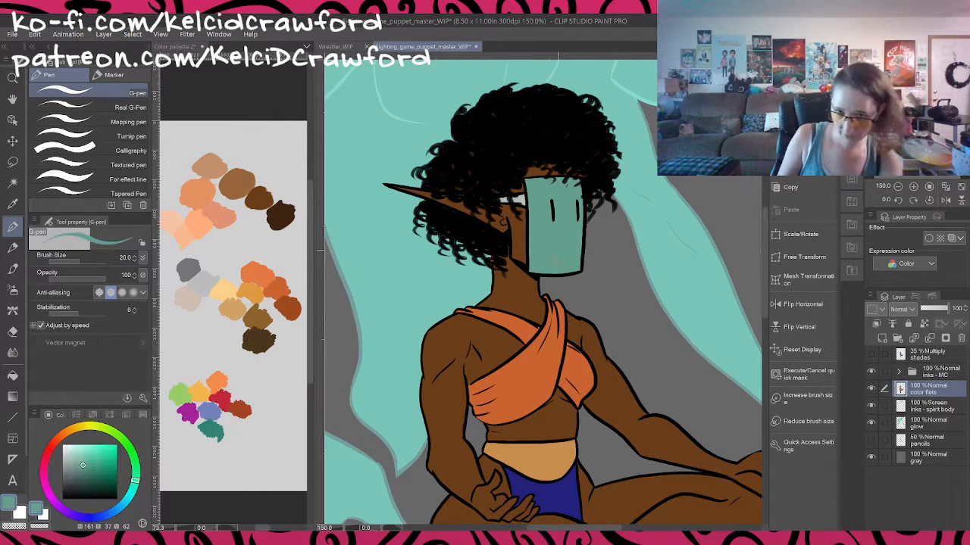
left_click_drag(111, 437, 108, 429)
left_click_drag(93, 463, 97, 457)
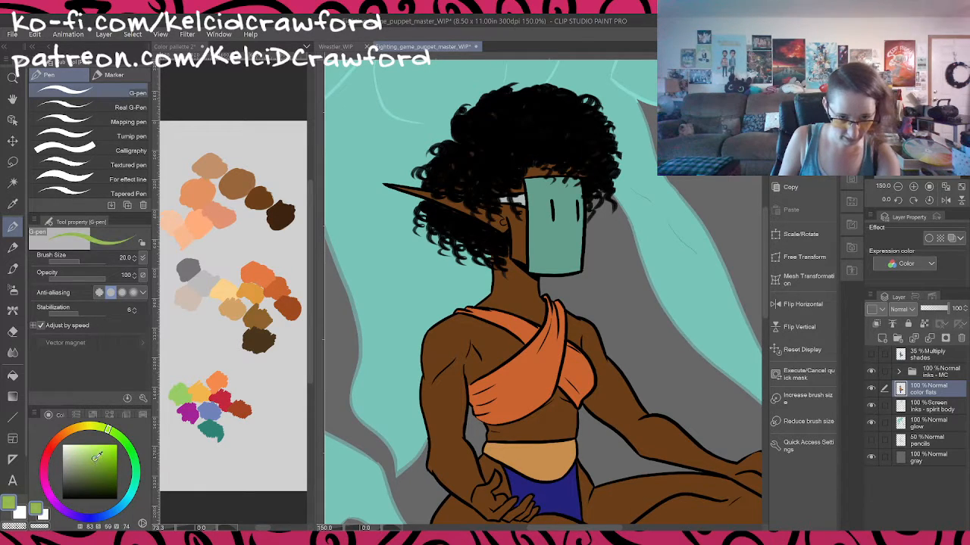
key("g")
left_click(551, 239)
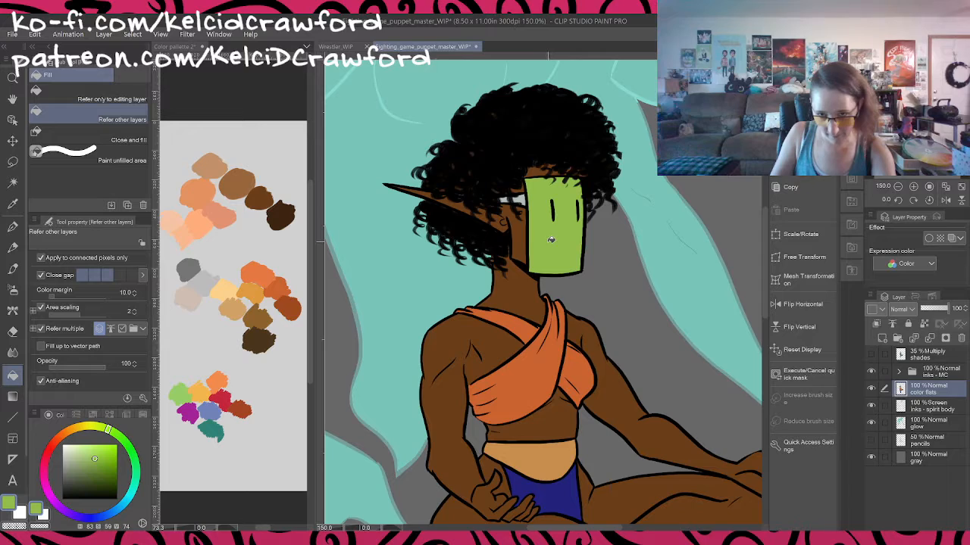
left_click(94, 467)
left_click(565, 240)
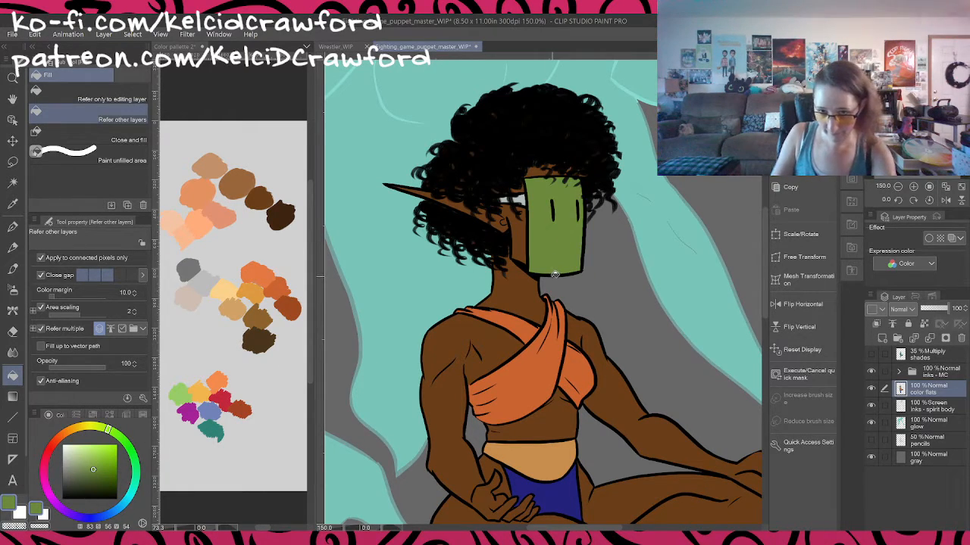
Step: Examine the puppet master's flat colors against the teal spirit body across the whole canvas
left_click_drag(612, 275, 632, 409)
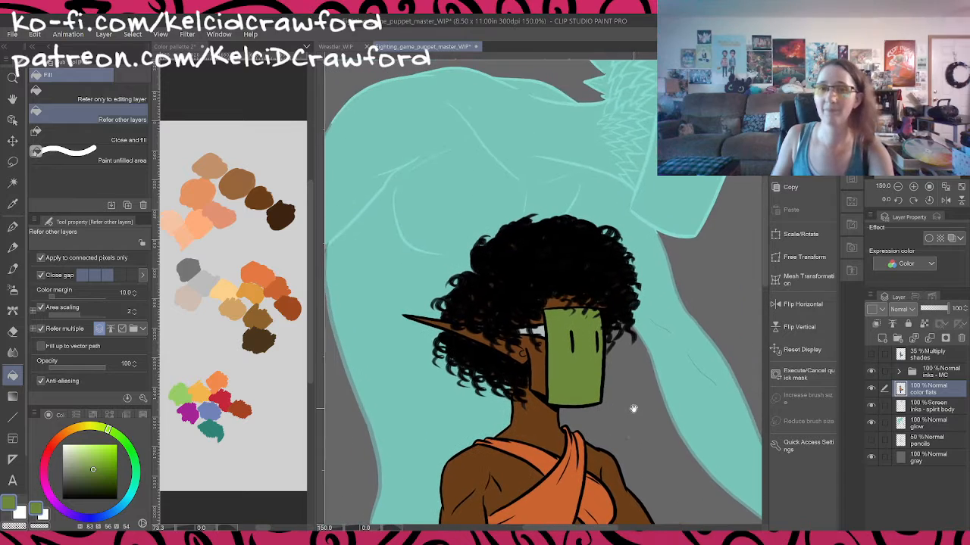
scroll(631, 401, "down", 2)
scroll(641, 424, "down", 1)
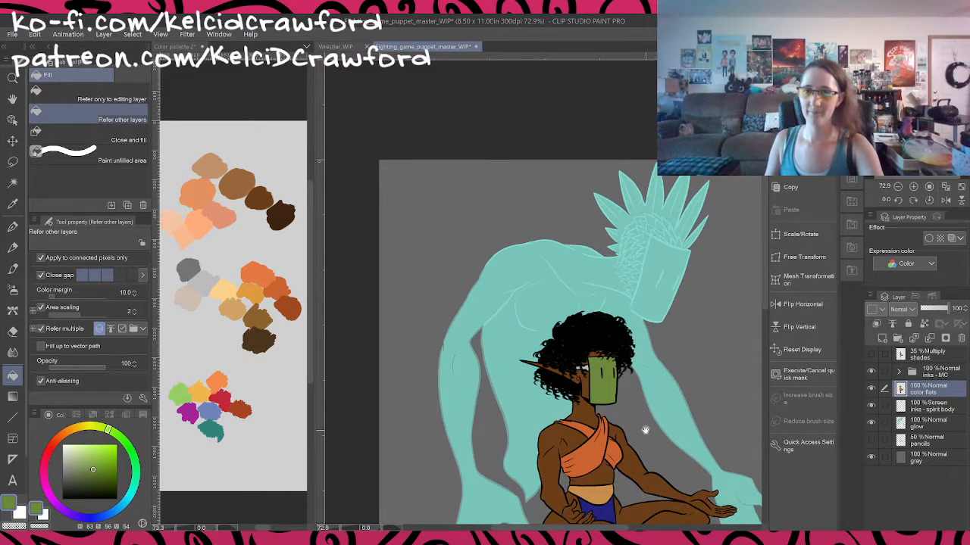
scroll(637, 426, "down", 1)
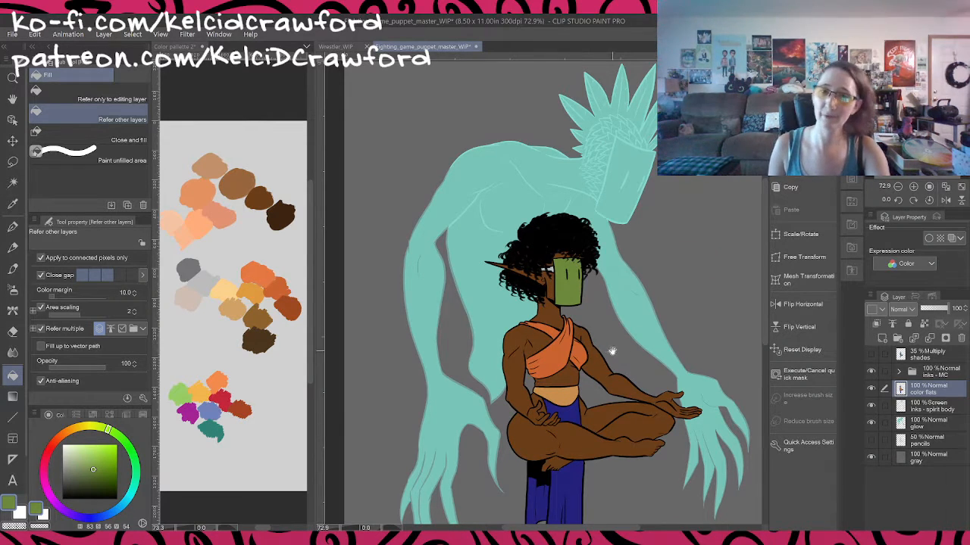
left_click_drag(619, 368, 606, 316)
left_click_drag(617, 421, 605, 485)
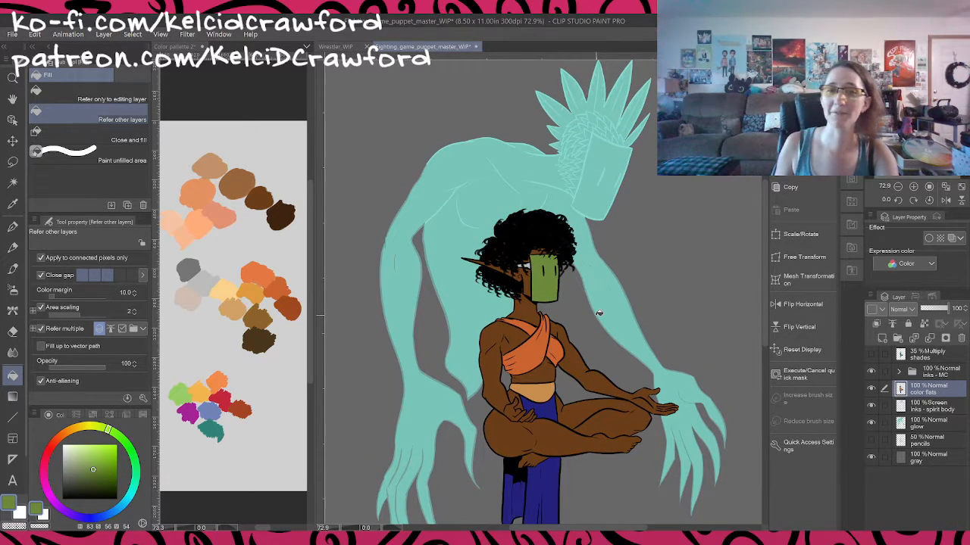
left_click_drag(609, 347, 613, 387)
left_click_drag(676, 359, 651, 298)
scroll(682, 306, "down", 3)
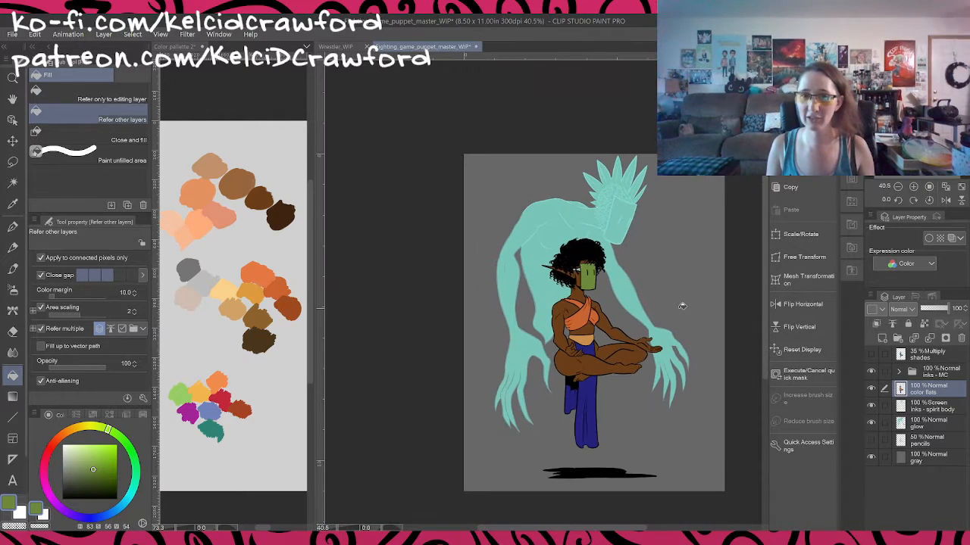
scroll(660, 321, "up", 1)
scroll(660, 321, "up", 1)
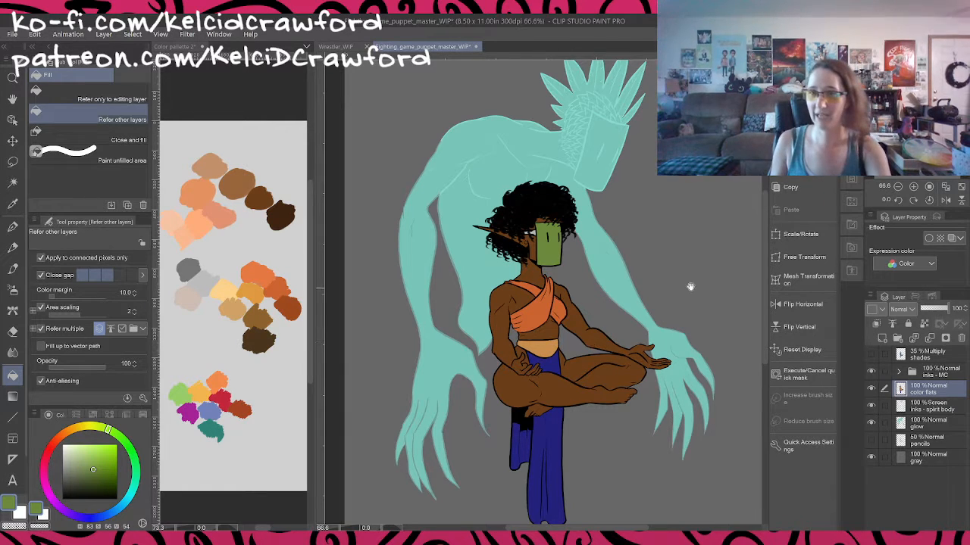
scroll(665, 326, "up", 2)
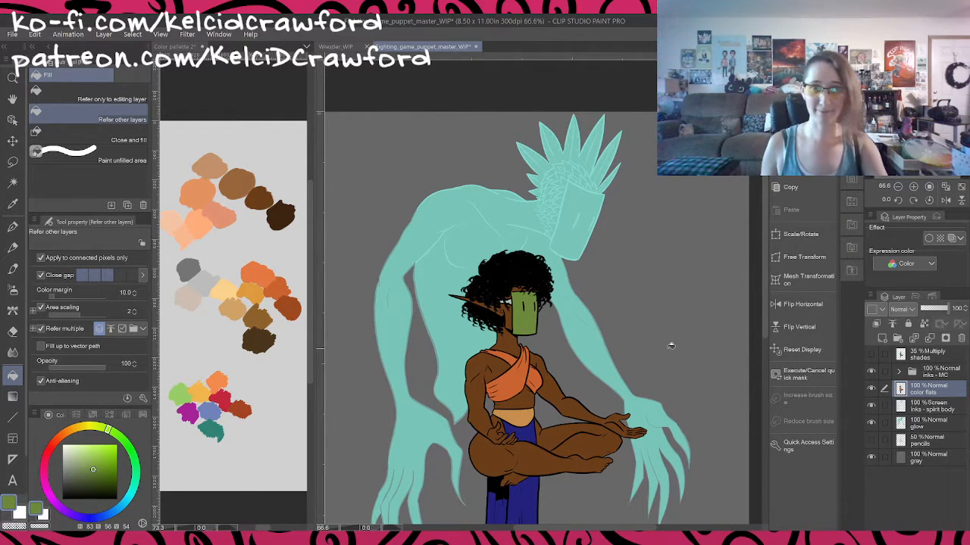
left_click_drag(673, 376, 658, 305)
left_click_drag(596, 447, 585, 412)
left_click_drag(584, 330, 635, 406)
left_click_drag(705, 286, 686, 333)
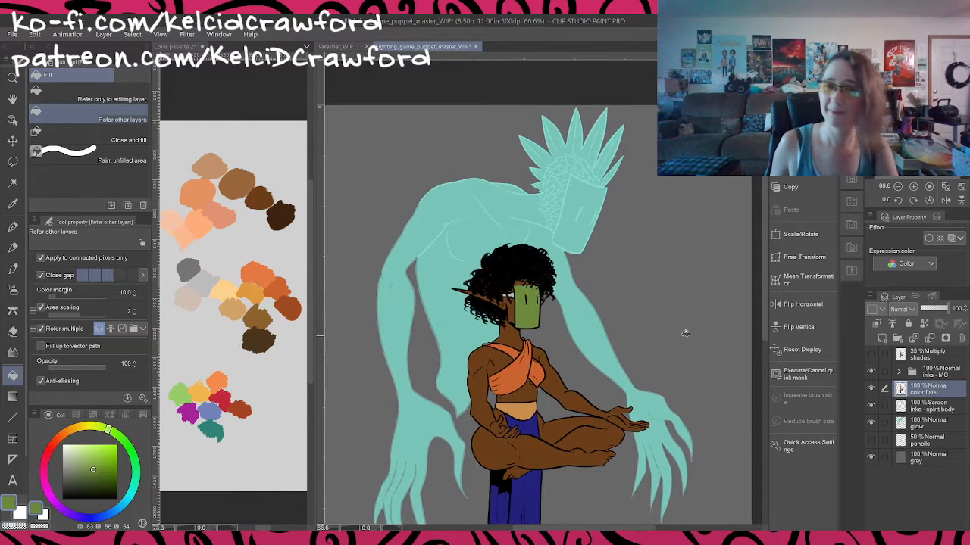
Step: Save the file and make the 35% Multiply shades layer visible
key("ctrl+s")
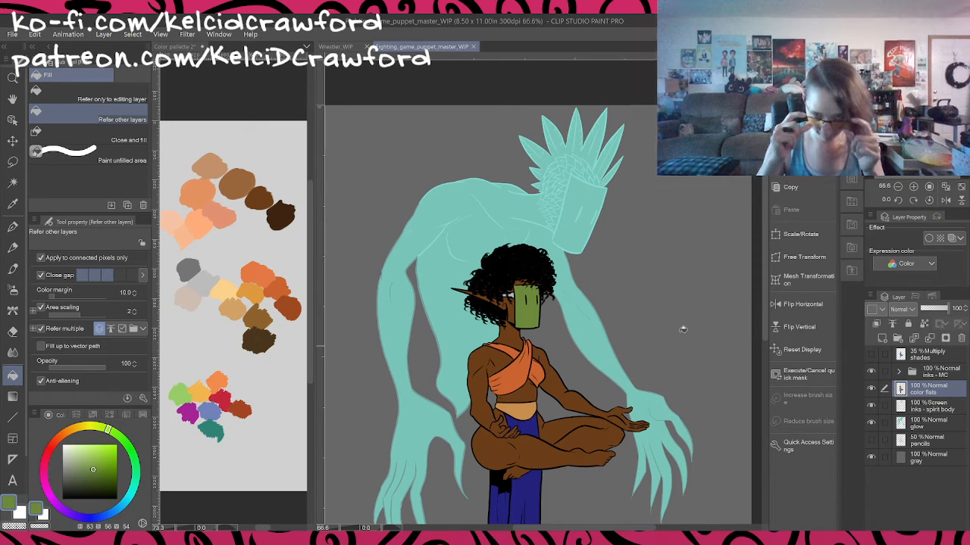
left_click(871, 355)
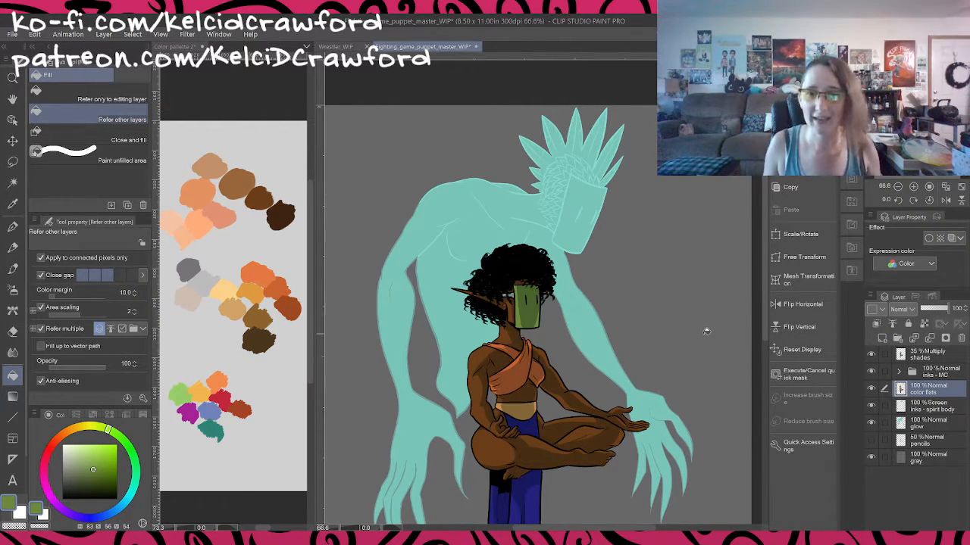
mouse_move(707, 338)
left_mouse_down()
mouse_move(688, 364)
mouse_move(677, 301)
mouse_move(706, 324)
left_mouse_up()
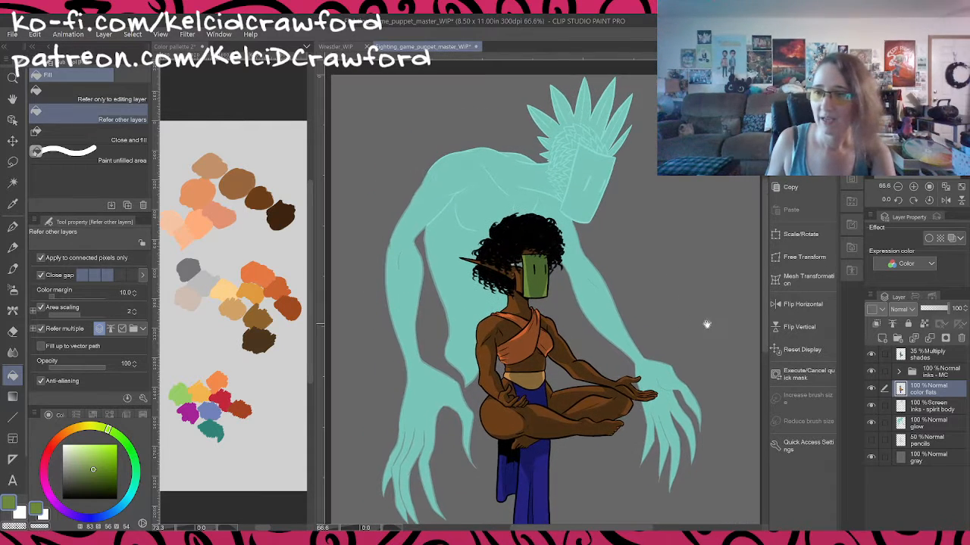
Step: Add a layer named hilights directly above the glow layer and set its blending mode to Screen
left_click(951, 427)
key("ctrl+shift+n")
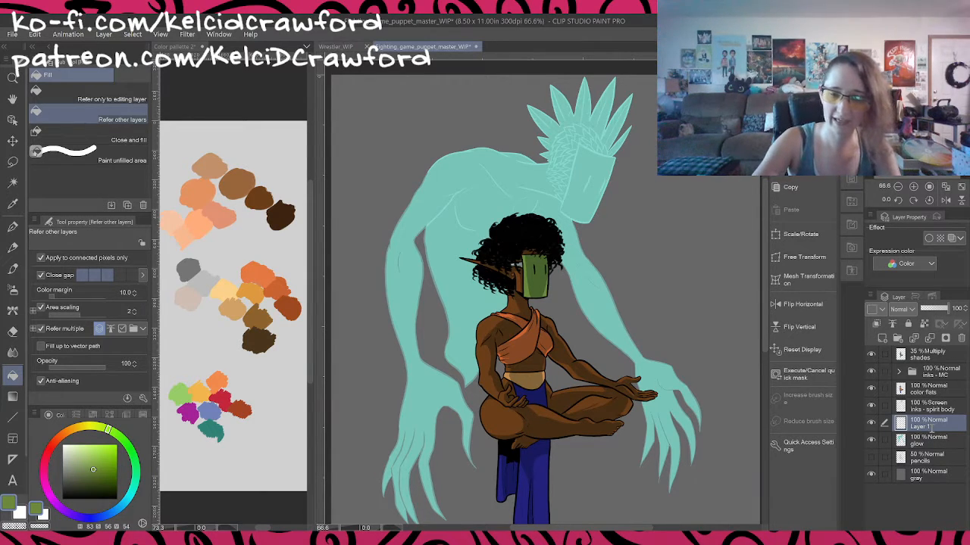
type("hilights")
key("Return")
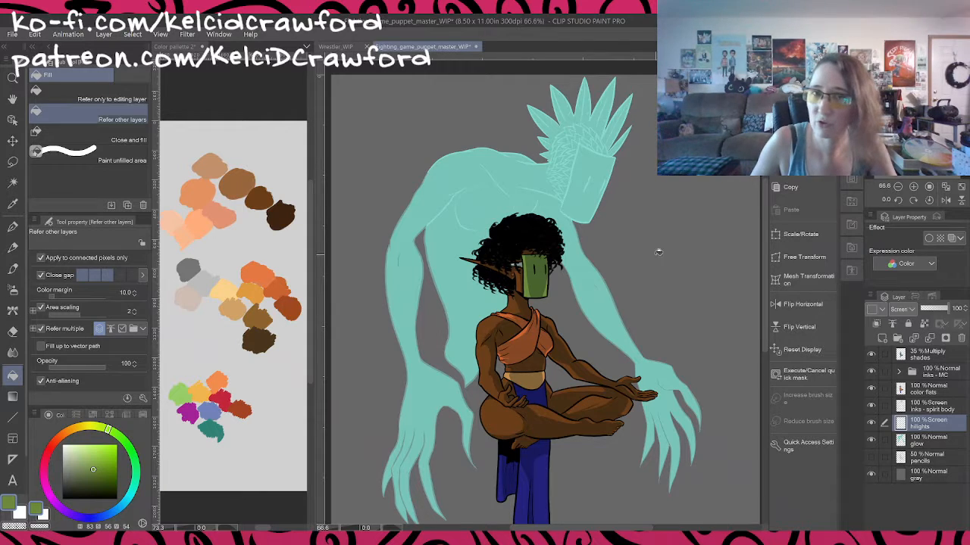
Step: Sample the spirit body's teal, lighten it to H 170, S 26, V 91, and set the hilights layer's blending mode to Overlay
left_click(471, 202, "alt")
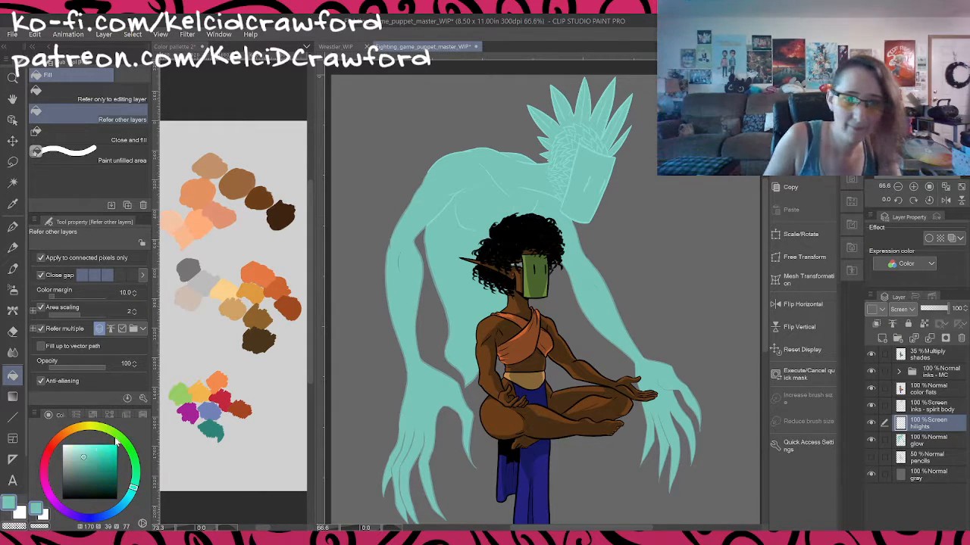
left_click_drag(83, 456, 78, 449)
key("p")
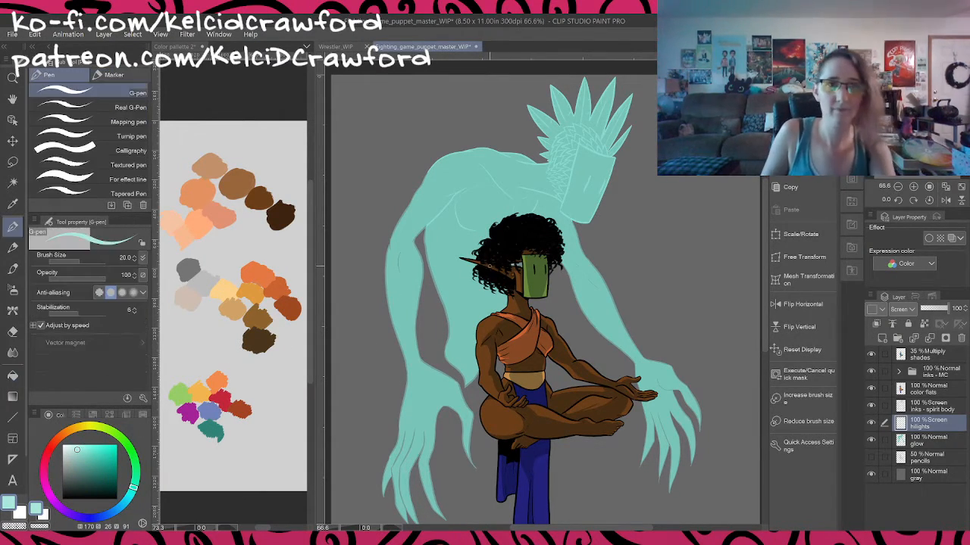
scroll(490, 161, "up", 3)
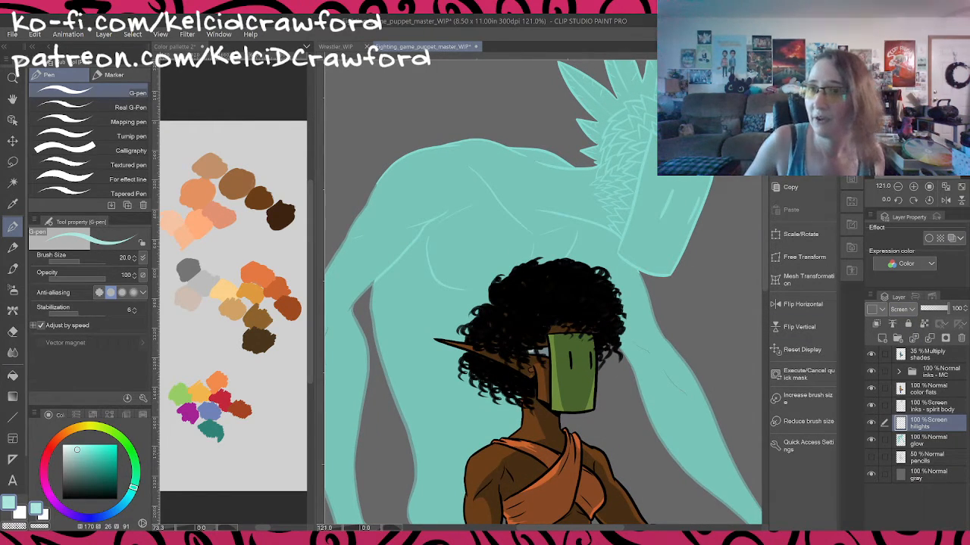
left_click(901, 463)
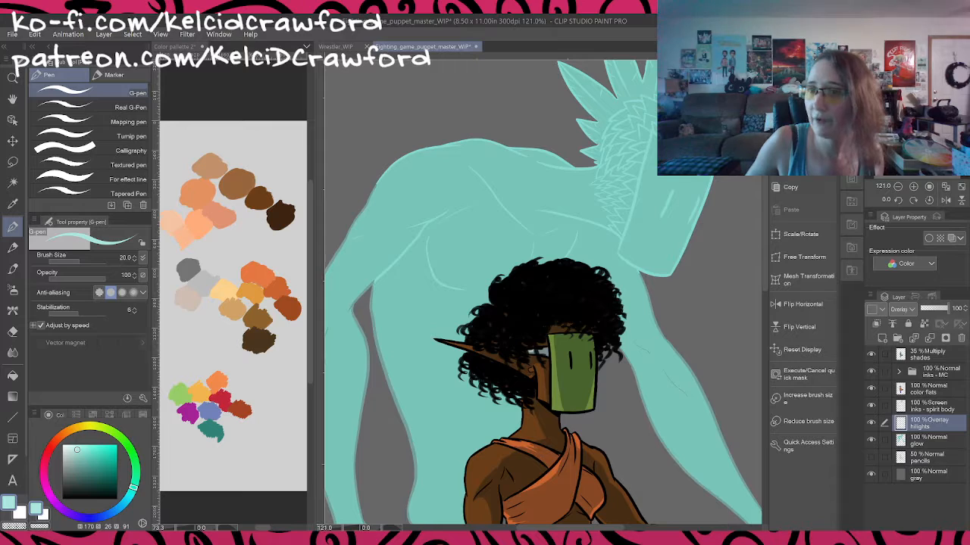
Step: Paint a highlight along the spirit's shoulder and upper back with the Rough India ink brush, undoing unsatisfactory strokes
scroll(404, 173, "up", 3)
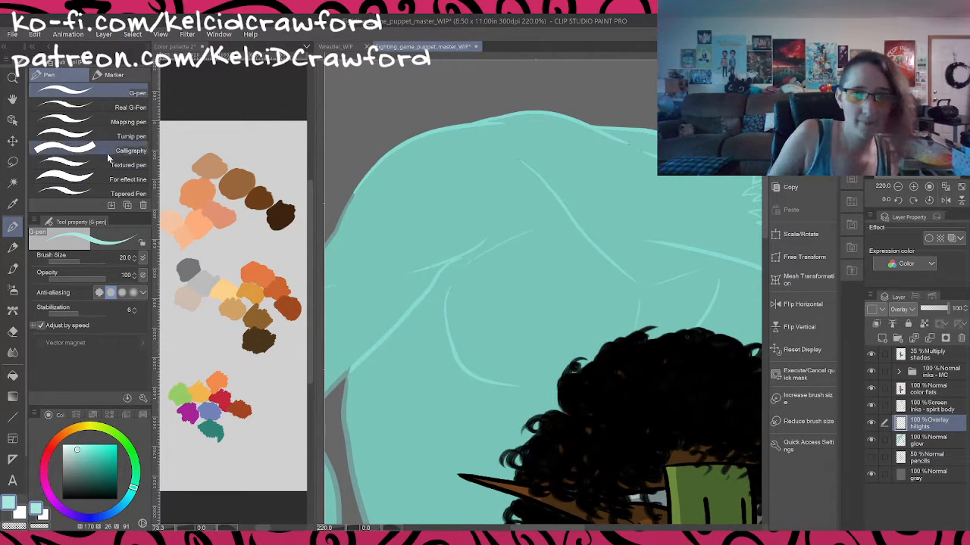
key("b")
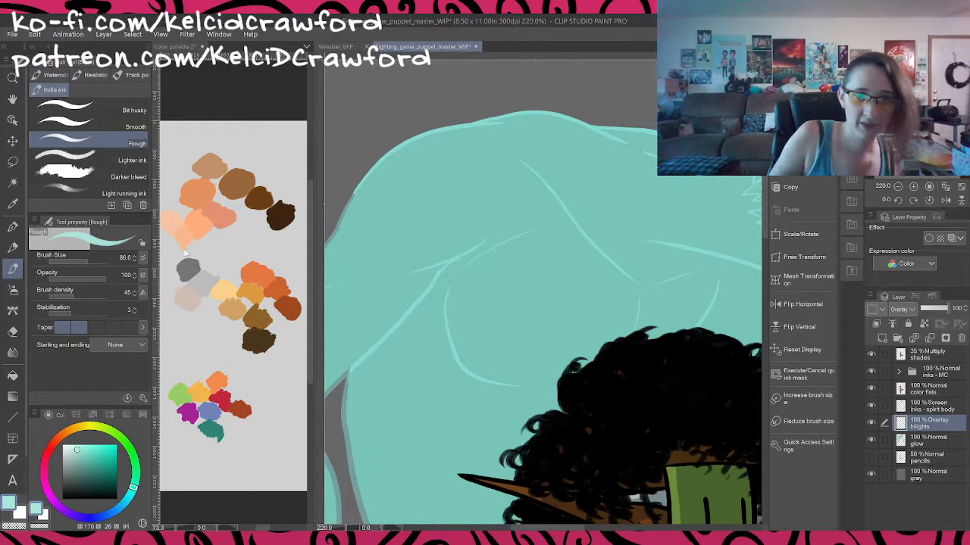
mouse_move(359, 225)
left_mouse_down()
mouse_move(405, 175)
mouse_move(523, 139)
left_mouse_up()
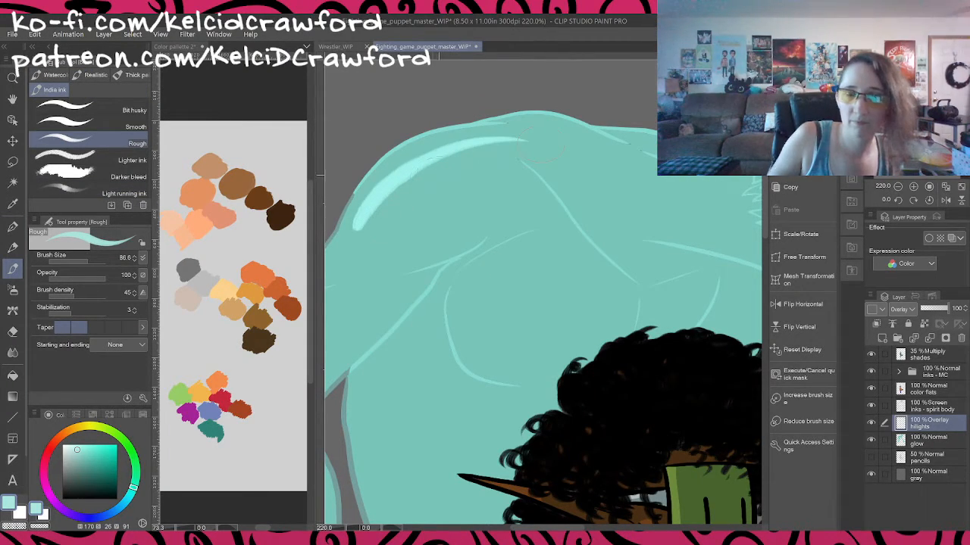
key("ctrl+z")
left_click_drag(355, 224, 489, 119)
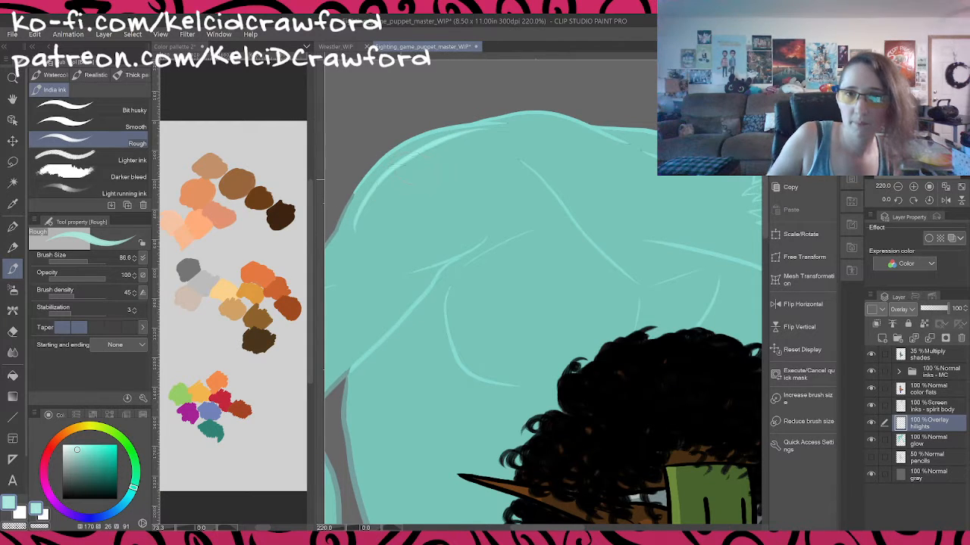
key("ctrl+z")
mouse_move(349, 232)
left_mouse_down()
mouse_move(480, 123)
mouse_move(362, 180)
mouse_move(345, 237)
left_mouse_up()
key("ctrl+z")
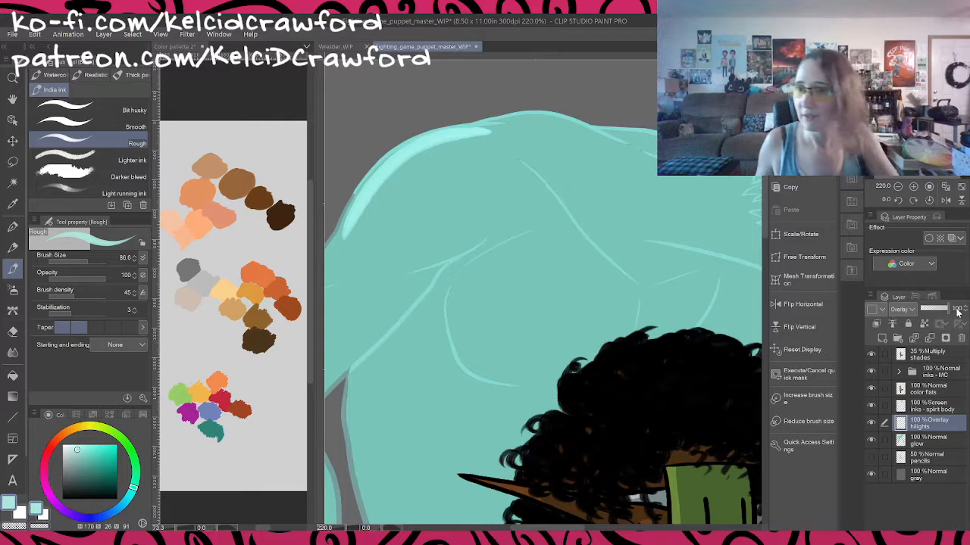
Step: Lower the hilights layer's opacity to 40%, after trying 35%
left_click(925, 309)
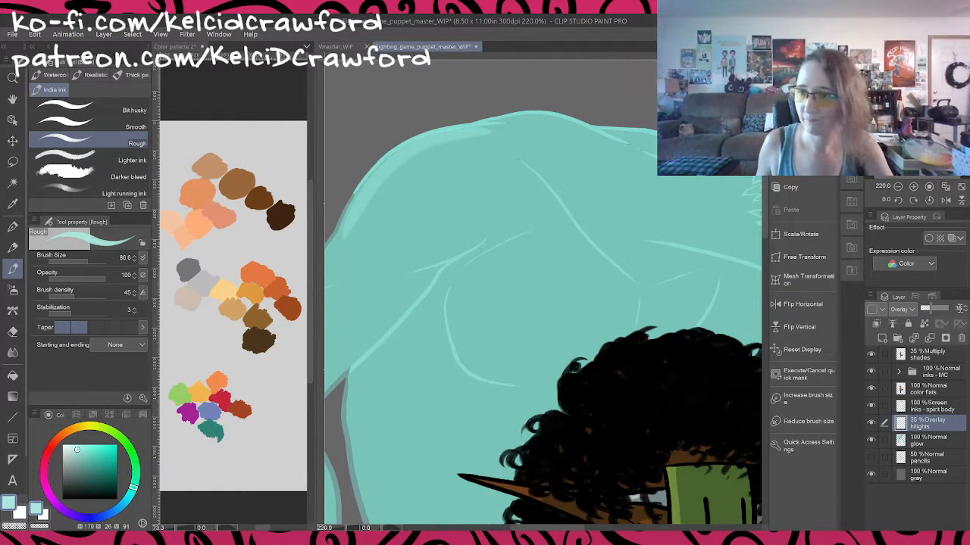
type("40")
key("Return")
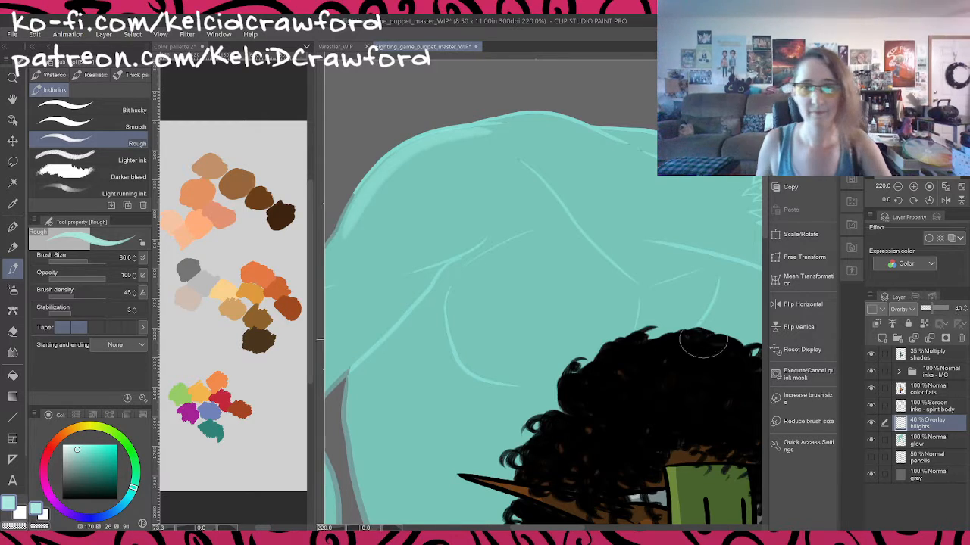
Step: Paint a shoulder-muscle accent and an outer-edge highlight on the spirit's left-side upper arm, redoing unsatisfactory strokes
left_click_drag(425, 305, 577, 281)
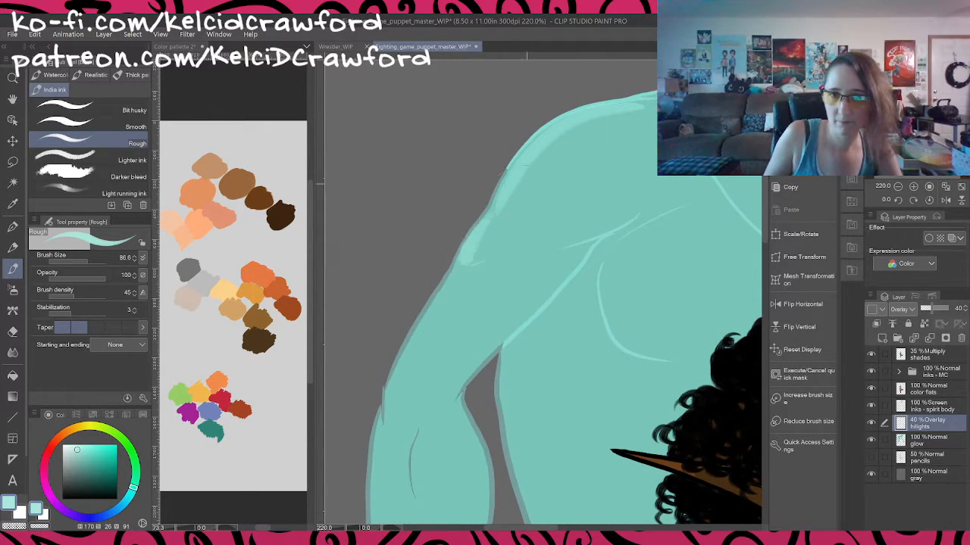
left_click_drag(460, 267, 531, 241)
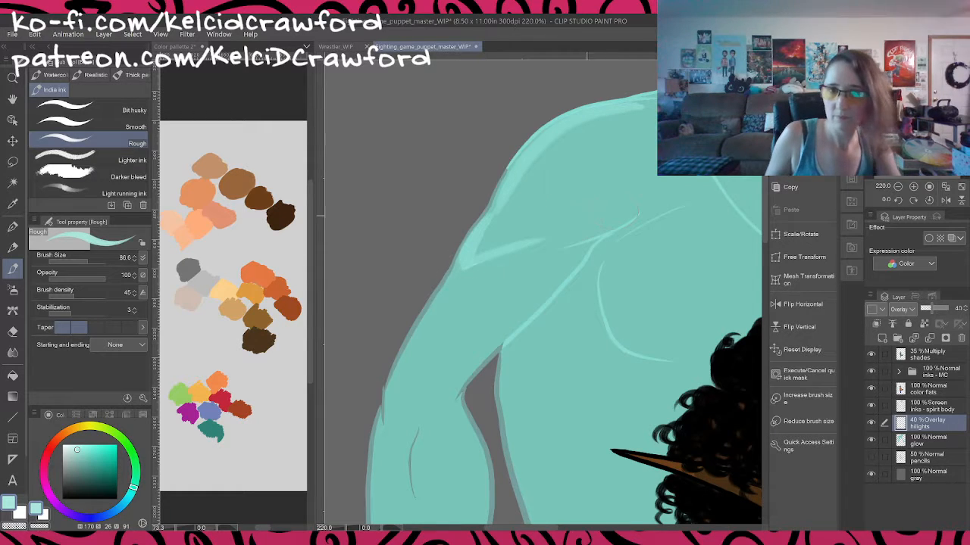
key("ctrl+z")
key("ctrl+z")
left_click_drag(465, 265, 528, 245)
left_click_drag(383, 415, 457, 277)
key("ctrl+z")
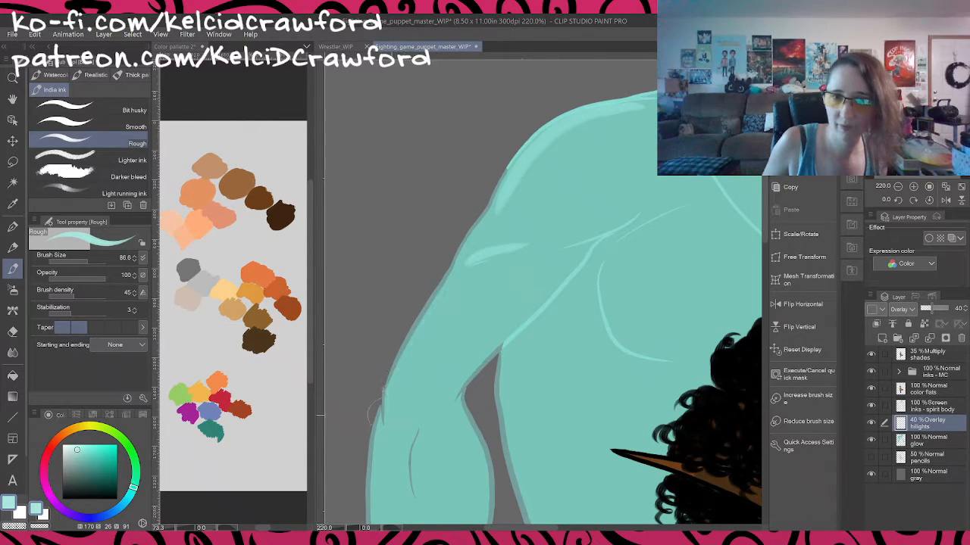
mouse_move(369, 422)
left_mouse_down()
mouse_move(431, 308)
mouse_move(470, 228)
left_mouse_up()
scroll(487, 264, "down", 4)
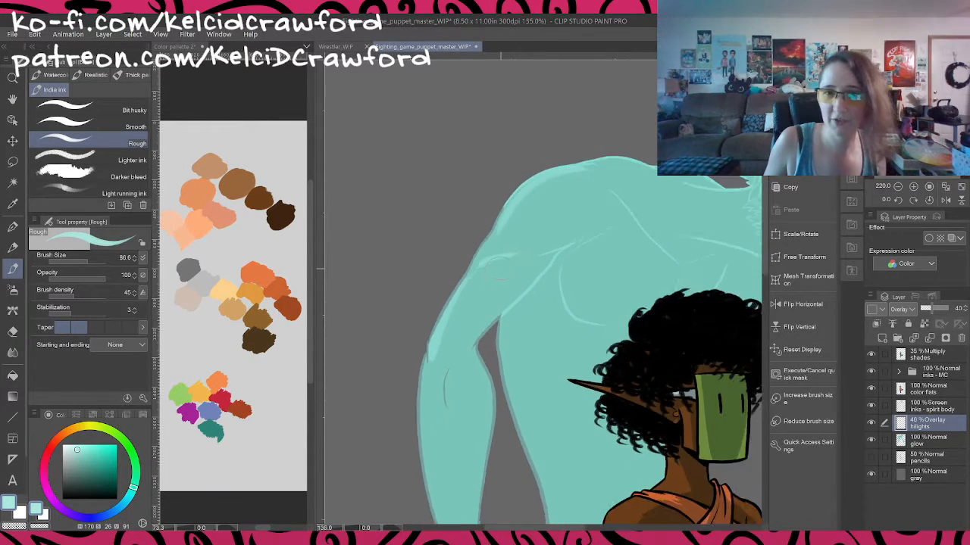
Step: Highlight the left-side forearm with a long stroke down its outer edge and a short accent beside the elbow crease
scroll(464, 372, "up", 3)
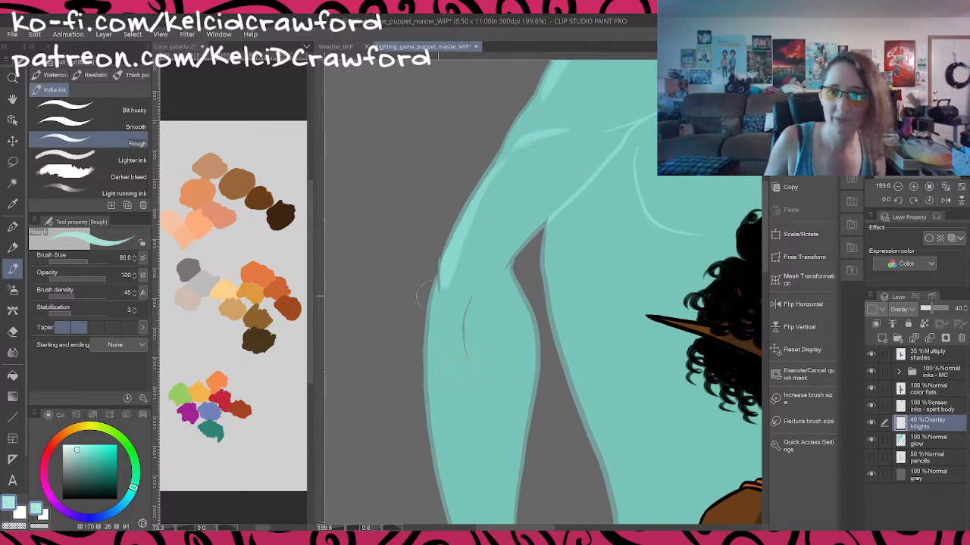
mouse_move(438, 282)
left_mouse_down()
mouse_move(421, 375)
mouse_move(459, 482)
left_mouse_up()
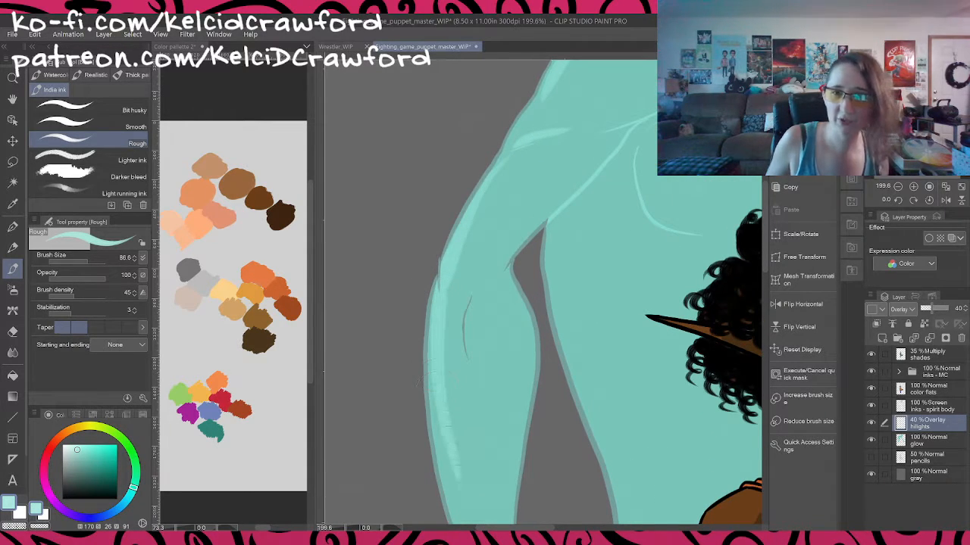
left_click_drag(505, 390, 516, 227)
key("ctrl+z")
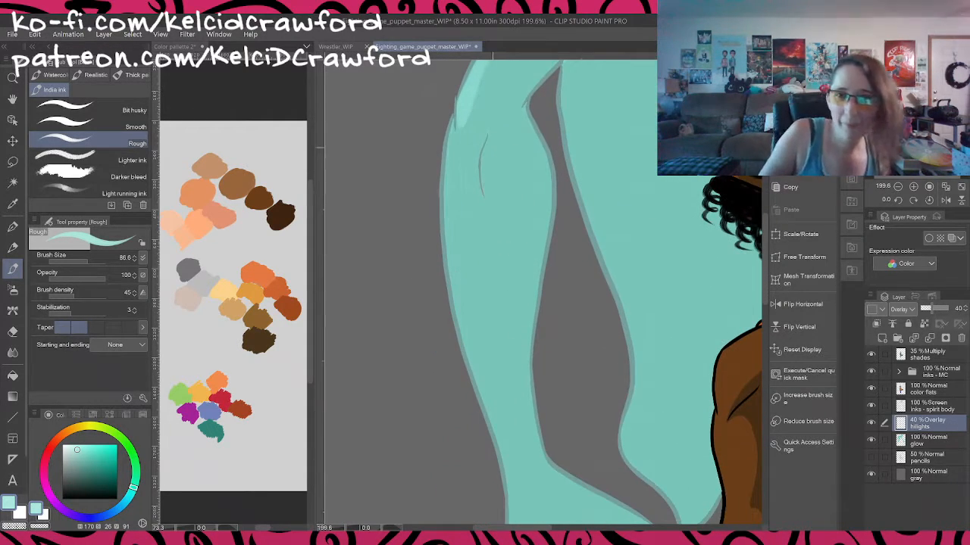
left_click_drag(489, 134, 497, 222)
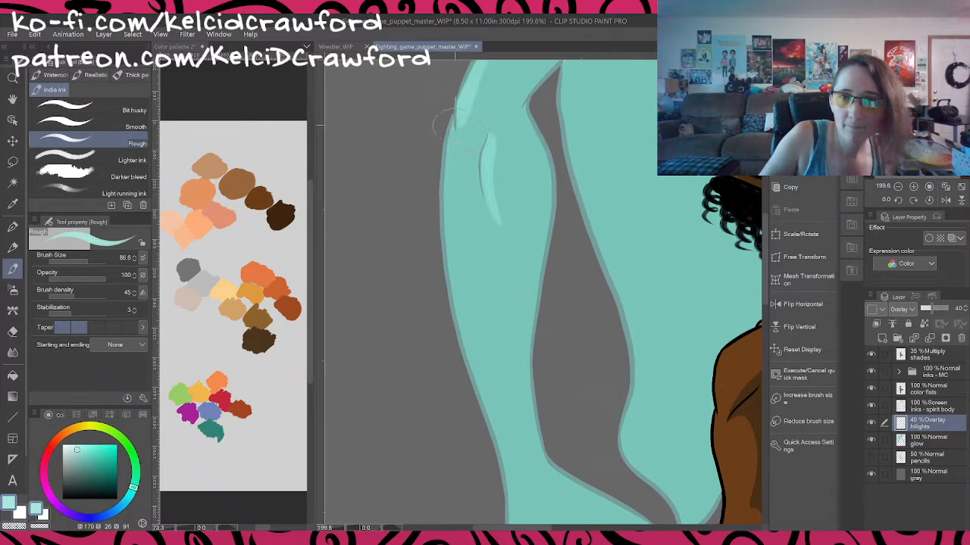
mouse_move(453, 125)
left_mouse_down()
mouse_move(473, 375)
mouse_move(506, 491)
left_mouse_up()
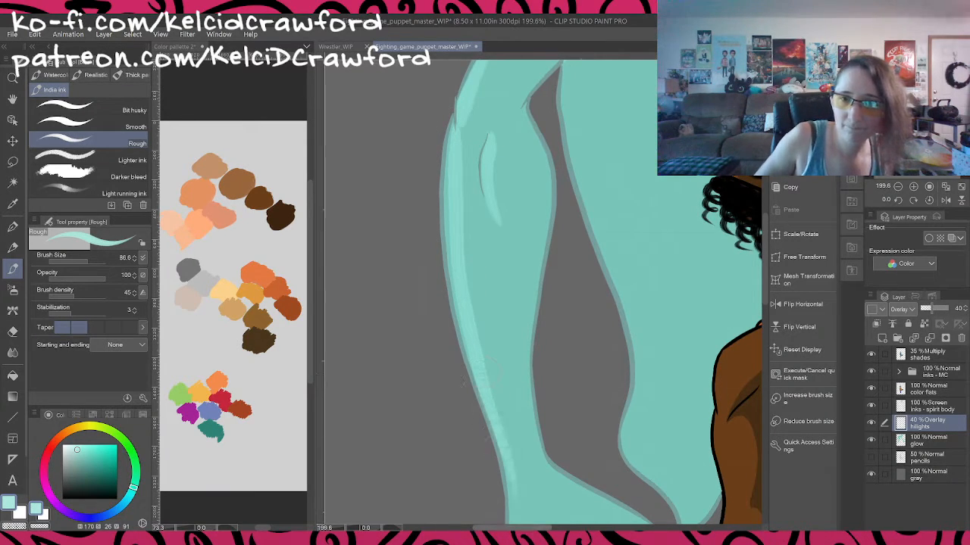
Step: Extend the highlight from the left-side wrist down the outer edge of the back of the hand, redoing the stroke once
scroll(545, 256, "down", 5)
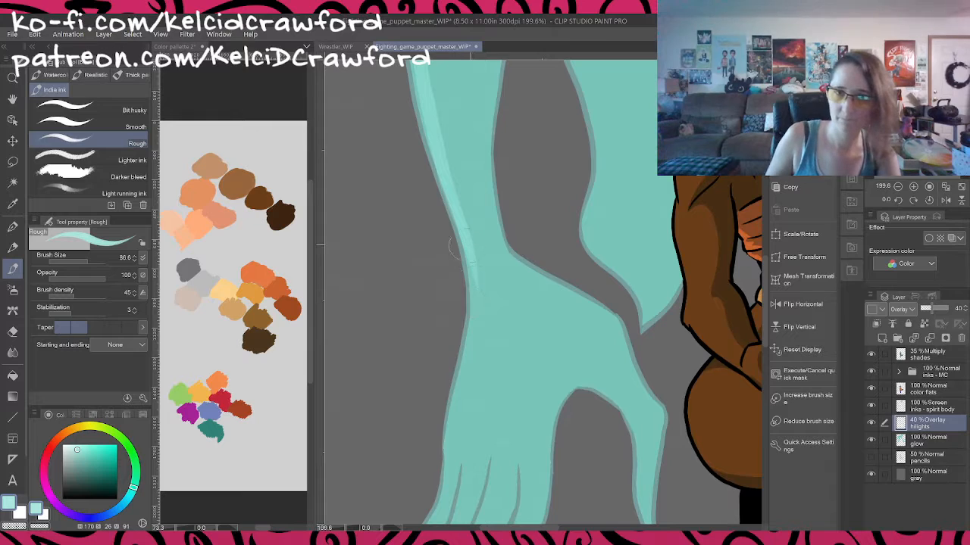
mouse_move(453, 246)
left_mouse_down()
mouse_move(475, 273)
mouse_move(459, 478)
left_mouse_up()
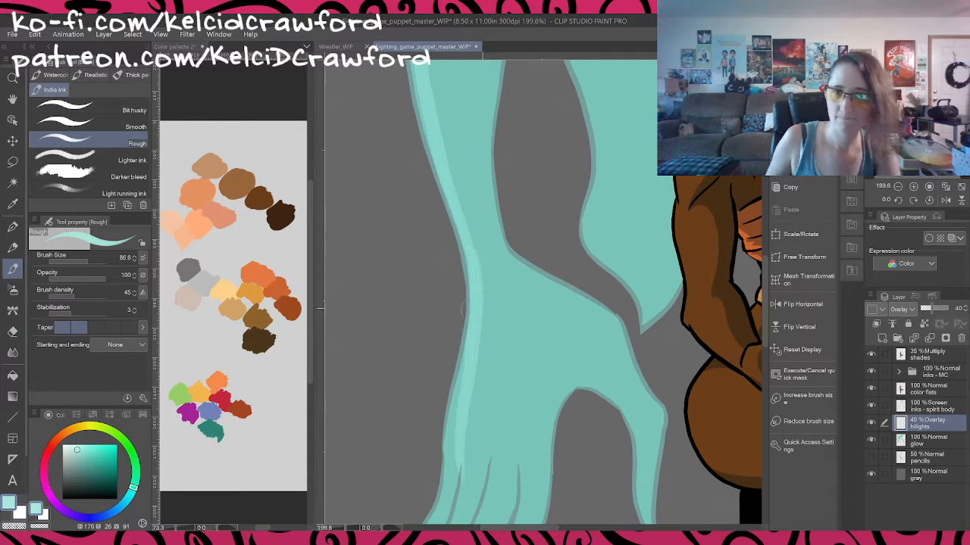
key("ctrl+z")
left_click_drag(466, 258, 446, 479)
Step: Paint highlights along the two outermost fingers of the spirit's left-side hand, redoing the second finger's stroke until it fits
left_click_drag(469, 447, 424, 239)
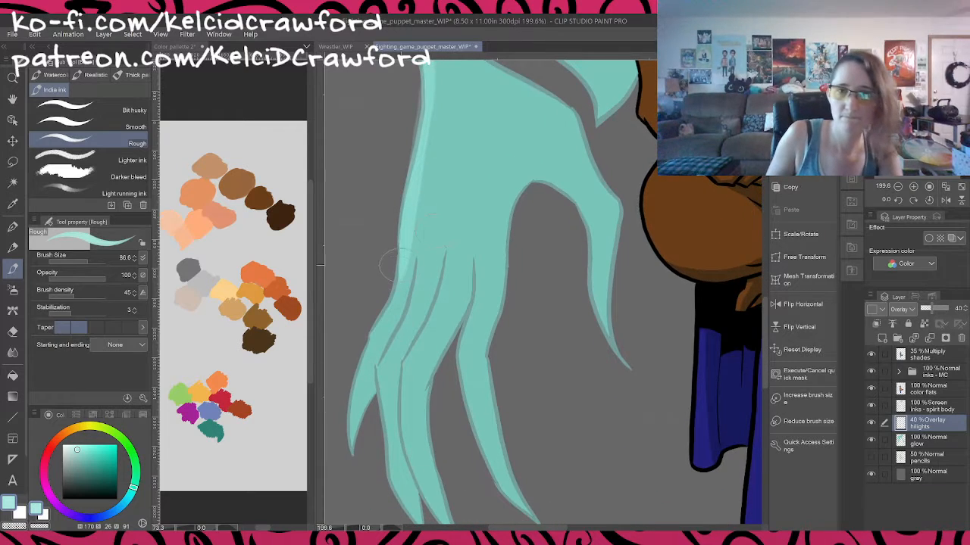
mouse_move(378, 314)
left_mouse_down()
mouse_move(353, 366)
mouse_move(352, 484)
left_mouse_up()
mouse_move(419, 259)
left_mouse_down()
mouse_move(413, 318)
mouse_move(381, 378)
left_mouse_up()
key("ctrl+z")
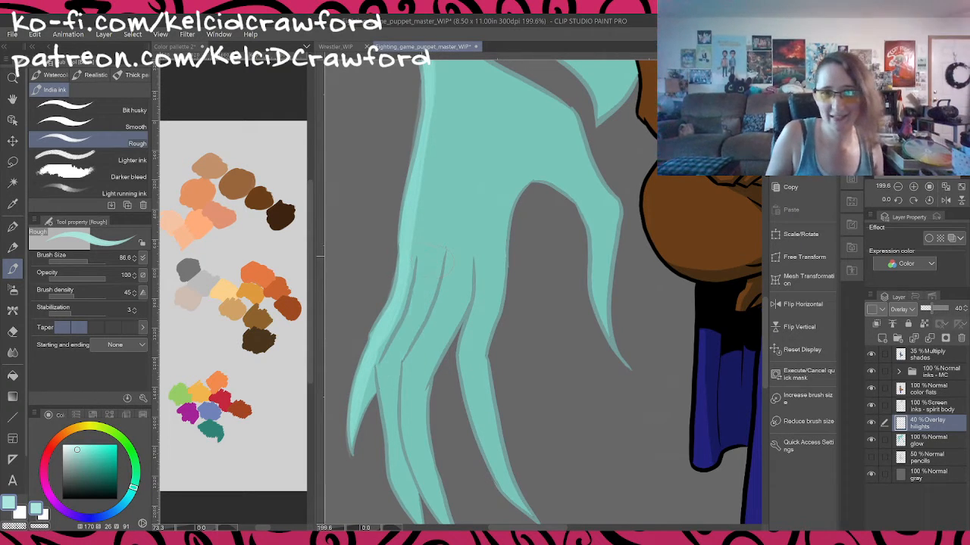
left_click_drag(421, 255, 383, 366)
key("ctrl+z")
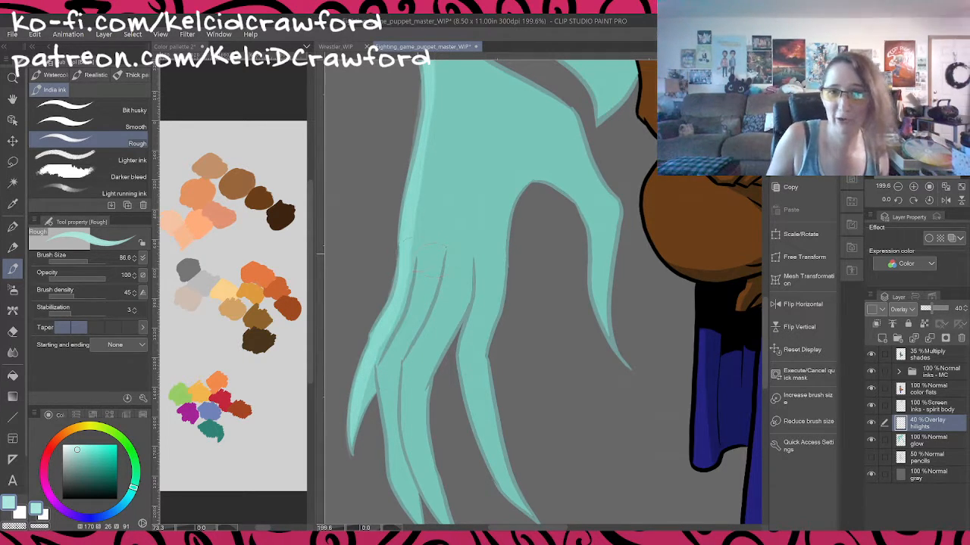
mouse_move(420, 257)
left_mouse_down()
mouse_move(356, 383)
mouse_move(382, 357)
mouse_move(371, 386)
mouse_move(375, 449)
left_mouse_up()
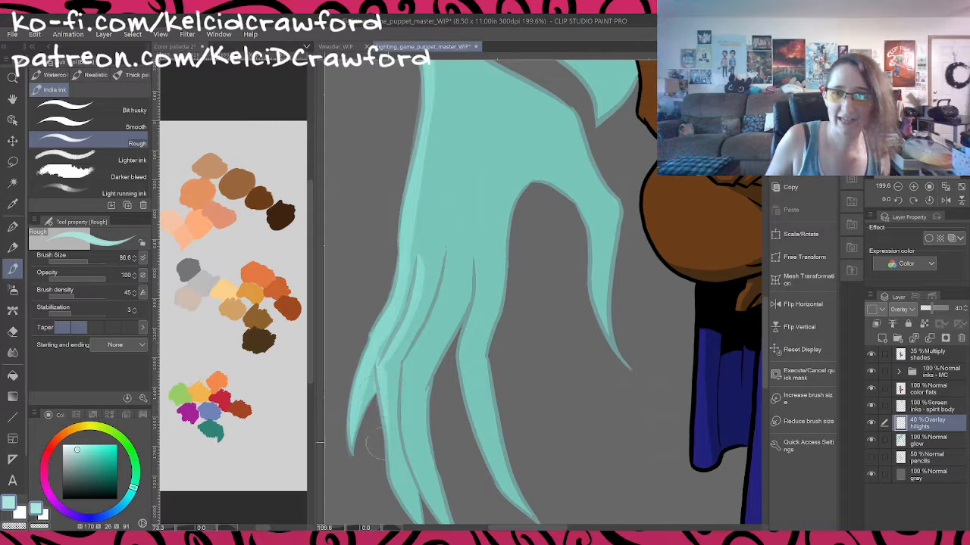
Step: Paint highlights along the two remaining long fingers of the left-side hand, redoing the inner finger's stroke
mouse_move(449, 250)
left_mouse_down()
mouse_move(405, 372)
mouse_move(407, 448)
left_mouse_up()
left_click_drag(476, 257, 470, 356)
key("ctrl+z")
left_click_drag(476, 258, 461, 350)
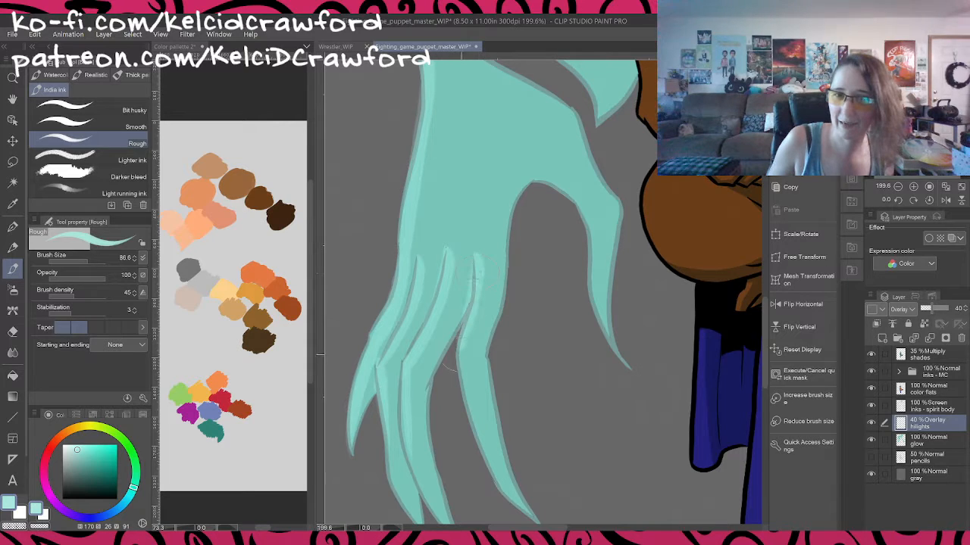
key("ctrl+z")
mouse_move(476, 254)
left_mouse_down()
mouse_move(456, 364)
mouse_move(450, 352)
mouse_move(480, 455)
mouse_move(496, 492)
left_mouse_up()
Step: Continue the shoulder highlight over the hump of the spirit's upper back, redoing the stroke once
scroll(576, 396, "down", 2)
scroll(590, 367, "down", 7)
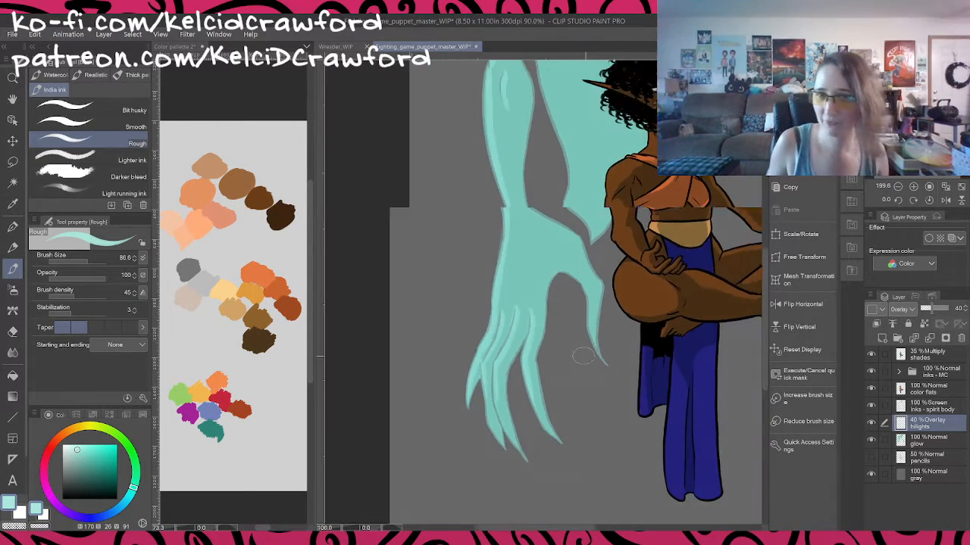
left_click_drag(631, 246, 513, 431)
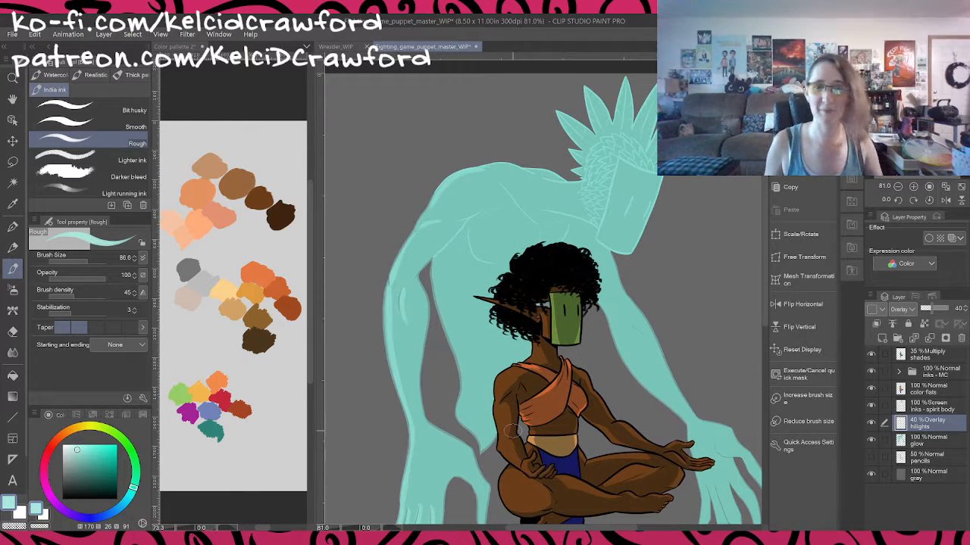
scroll(500, 167, "up", 6)
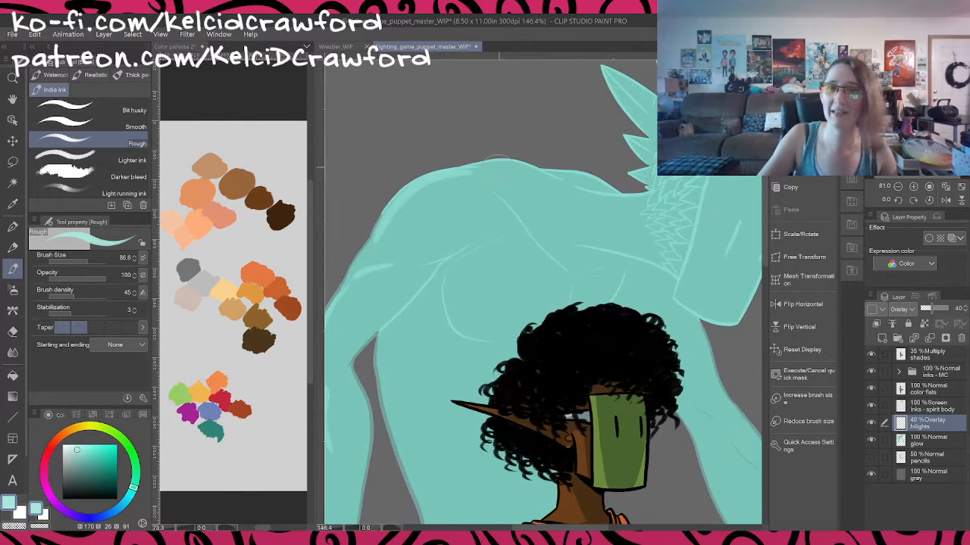
scroll(498, 162, "up", 2)
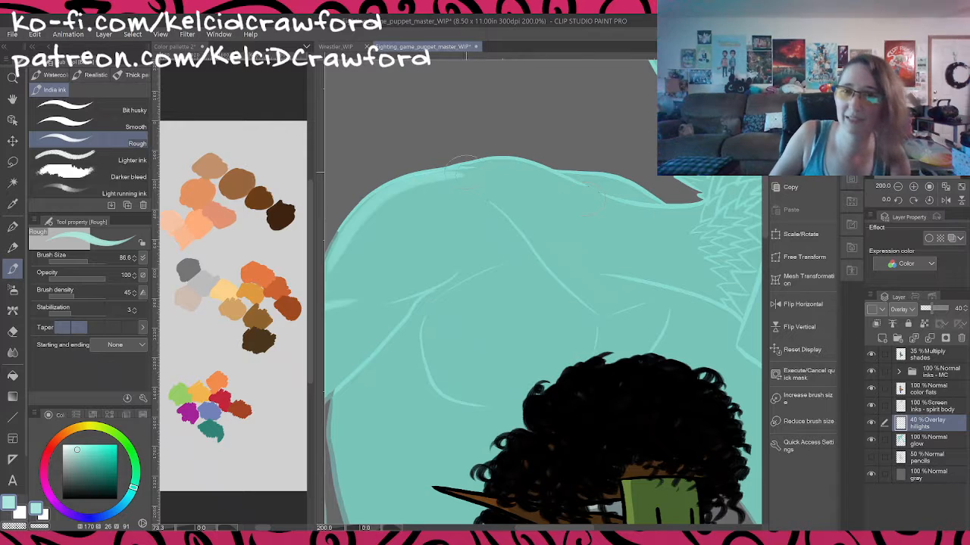
left_click_drag(503, 165, 583, 193)
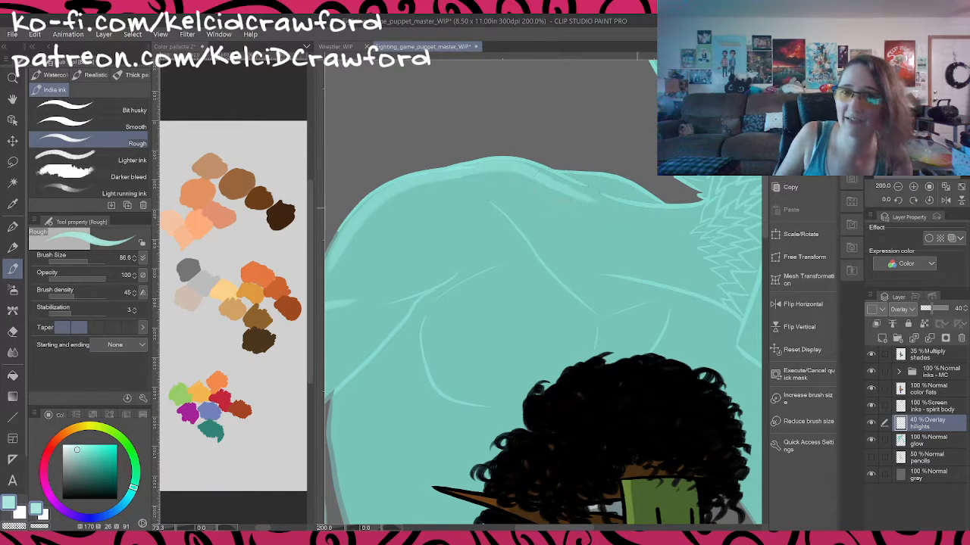
key("ctrl+z")
mouse_move(455, 173)
left_mouse_down()
mouse_move(487, 163)
mouse_move(524, 168)
mouse_move(587, 196)
left_mouse_up()
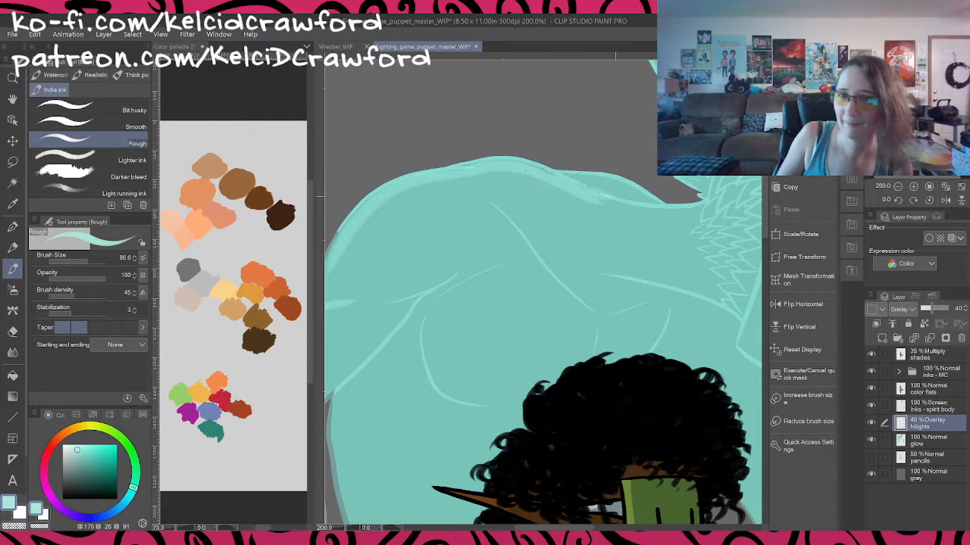
Step: Highlight the far shoulder and carry the highlight across the neck up the feathered back of the head
mouse_move(565, 173)
left_mouse_down()
mouse_move(631, 182)
mouse_move(668, 195)
left_mouse_up()
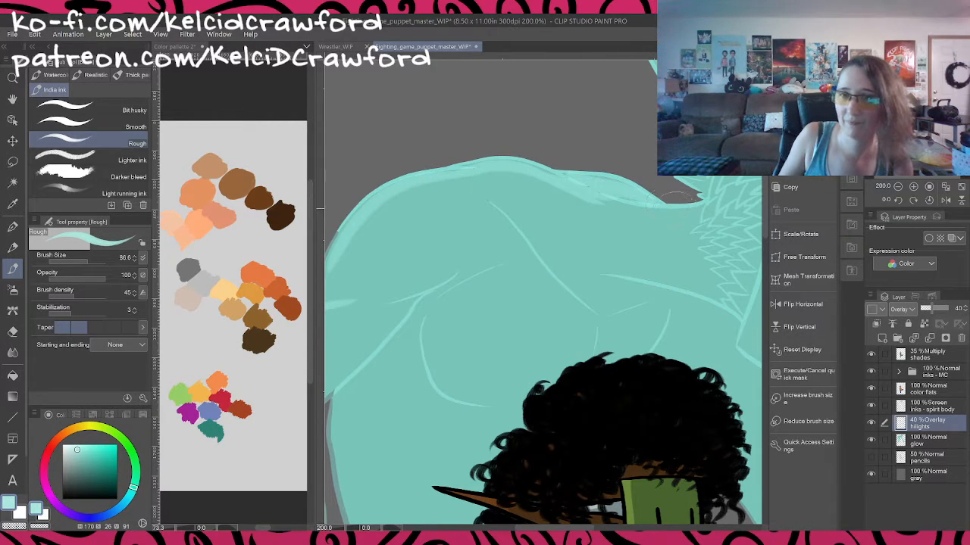
left_click_drag(606, 201, 699, 207)
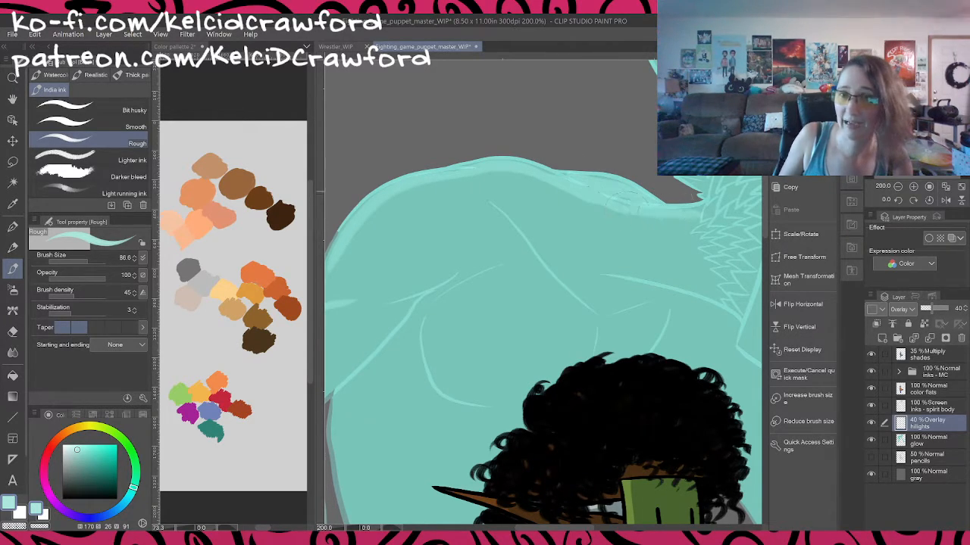
key("ctrl+z")
mouse_move(595, 202)
left_mouse_down()
mouse_move(697, 203)
mouse_move(716, 193)
mouse_move(703, 179)
left_mouse_up()
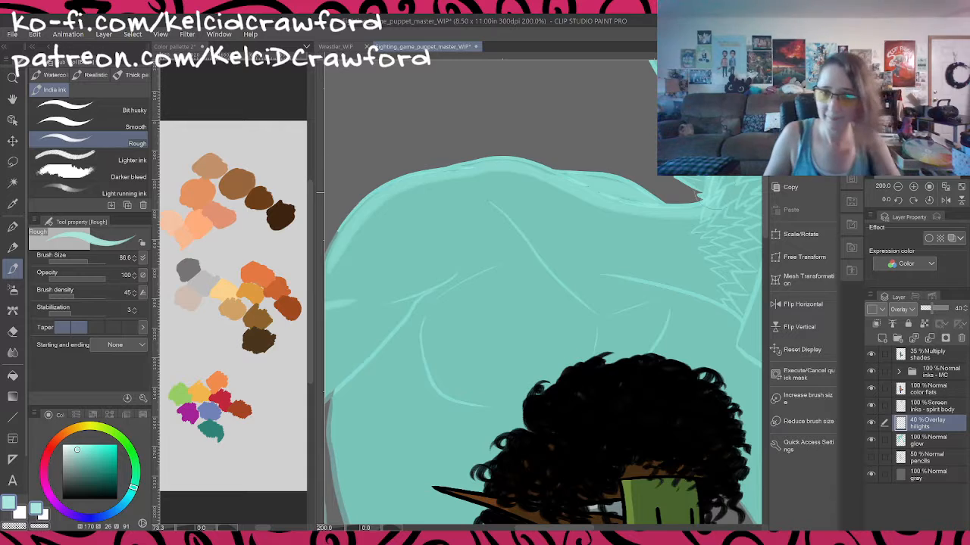
Step: Highlight the outer edge of the spirit's right-side arm from beneath the mask to the wrist, plus an accent beside the elbow crease
left_click_drag(659, 285, 470, 346)
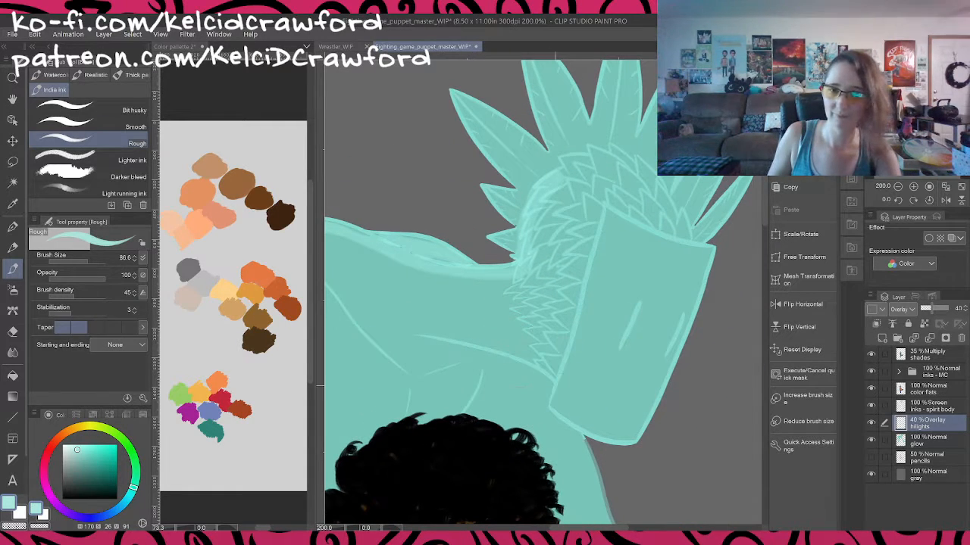
mouse_move(611, 401)
left_mouse_down()
mouse_move(556, 232)
mouse_move(546, 159)
left_mouse_up()
left_click_drag(501, 191, 550, 305)
left_click_drag(492, 177, 507, 193)
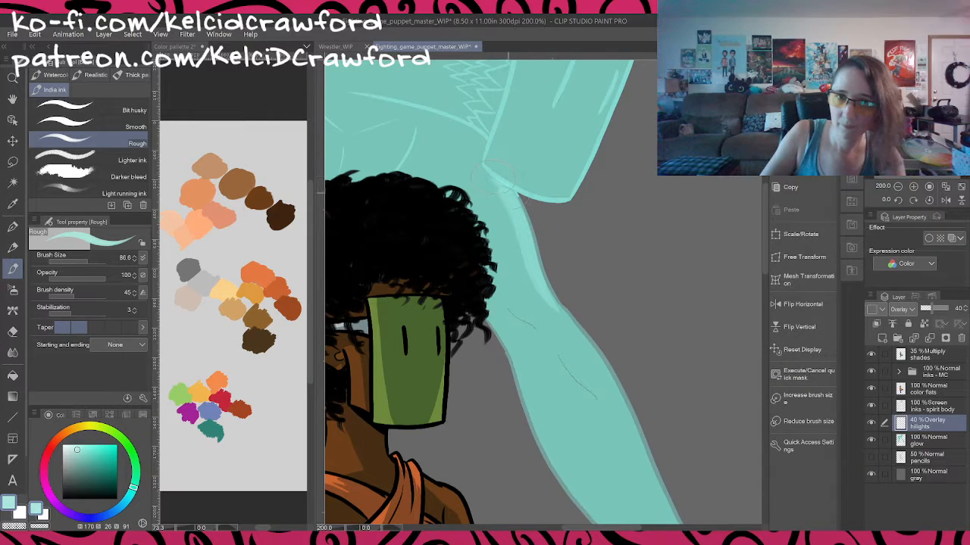
mouse_move(552, 302)
left_mouse_down()
mouse_move(578, 326)
mouse_move(633, 454)
left_mouse_up()
left_click_drag(635, 400, 573, 229)
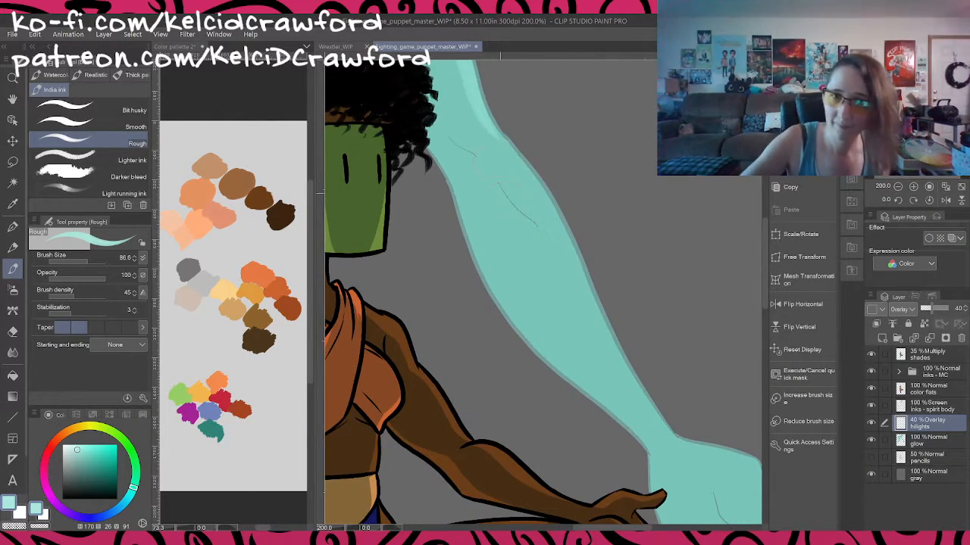
left_click_drag(499, 174, 531, 218)
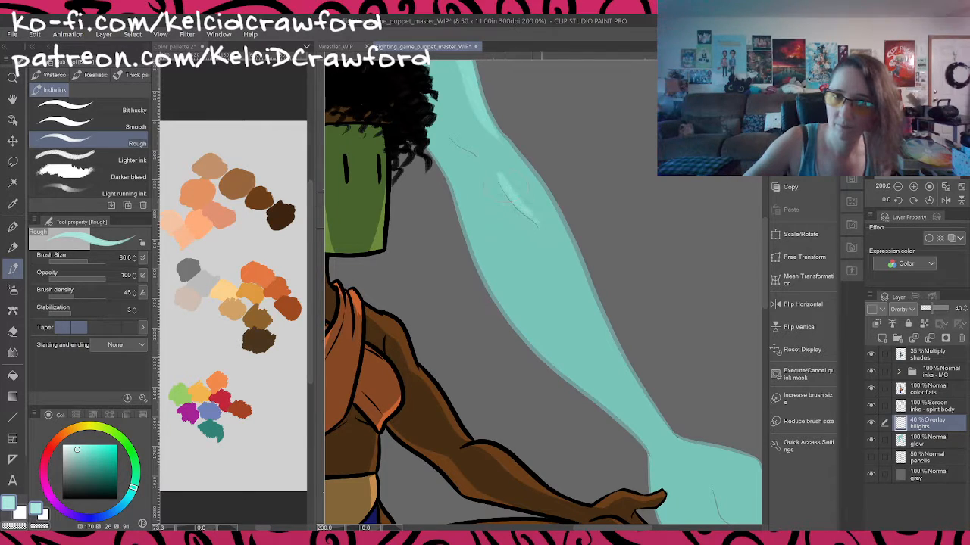
mouse_move(500, 123)
left_mouse_down()
mouse_move(512, 155)
mouse_move(557, 205)
mouse_move(572, 265)
mouse_move(657, 412)
left_mouse_up()
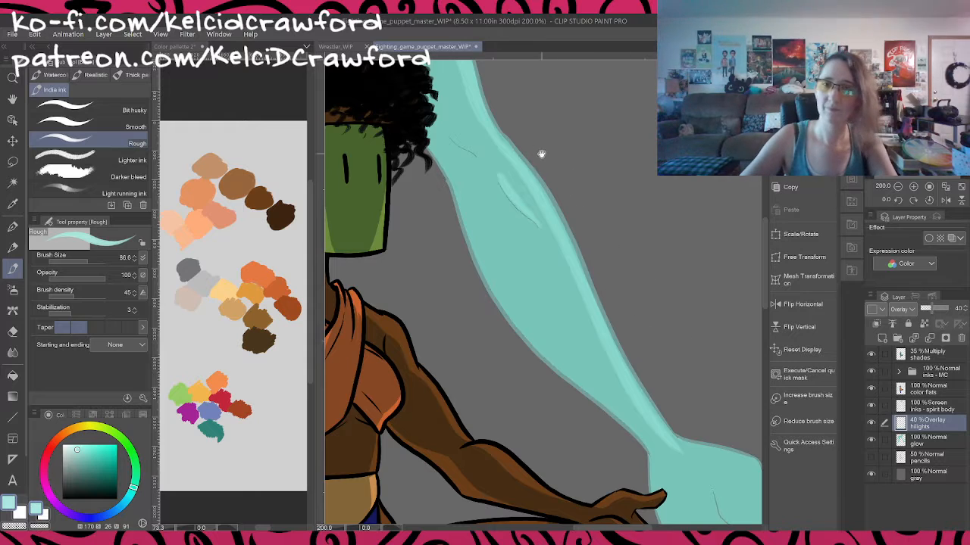
Step: Try to fill the spirit's mask with the highlight color using the Refer other layers fill, then undo it
scroll(541, 151, "up", 5)
scroll(576, 250, "up", 2)
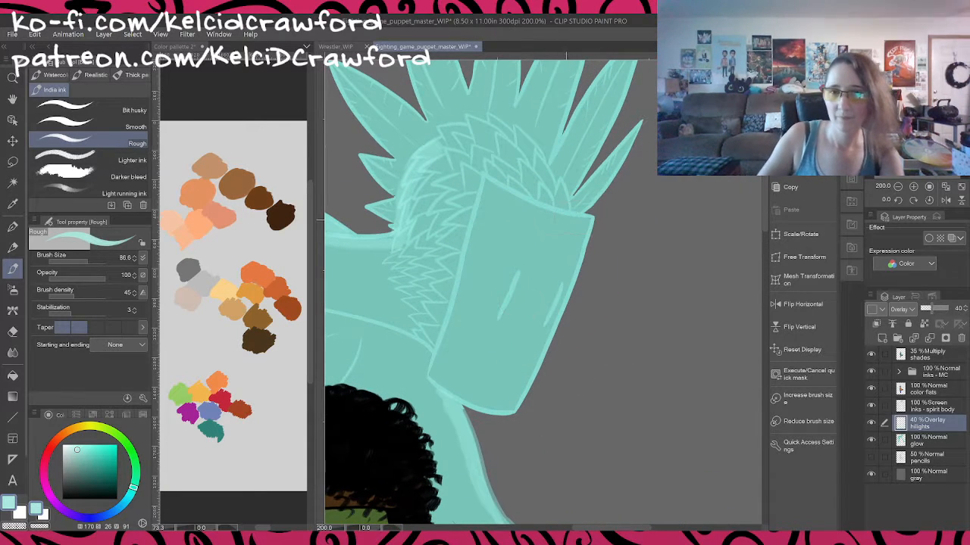
key("g")
key("g")
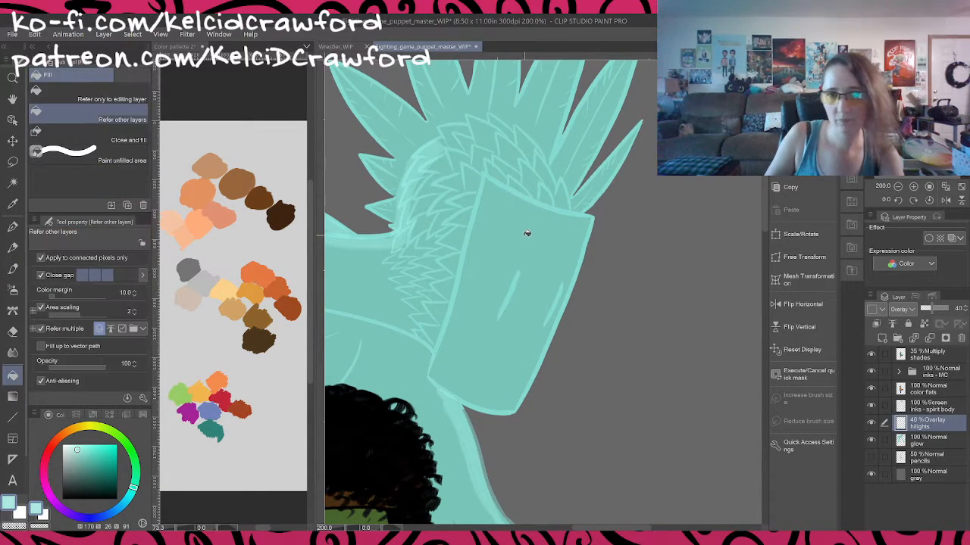
left_click(526, 235)
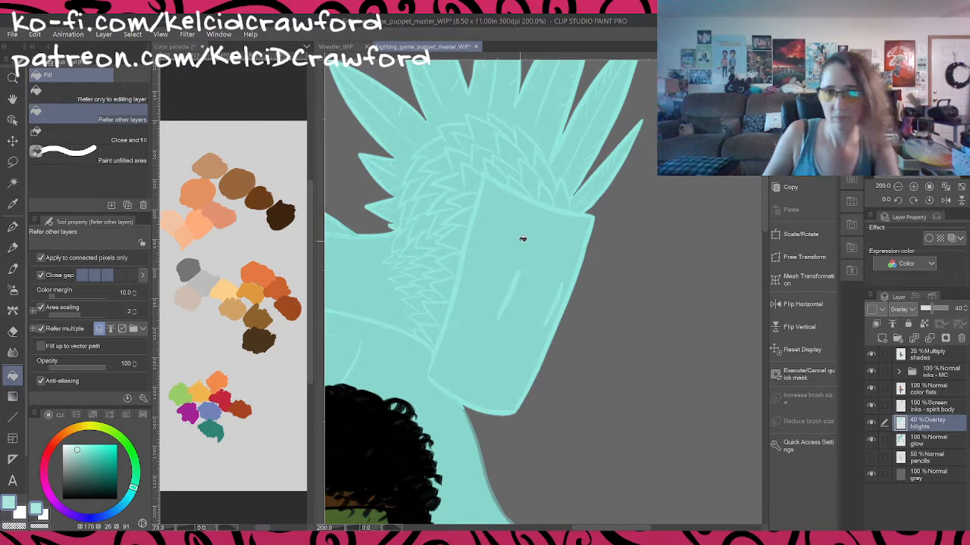
key("ctrl+z")
key("w")
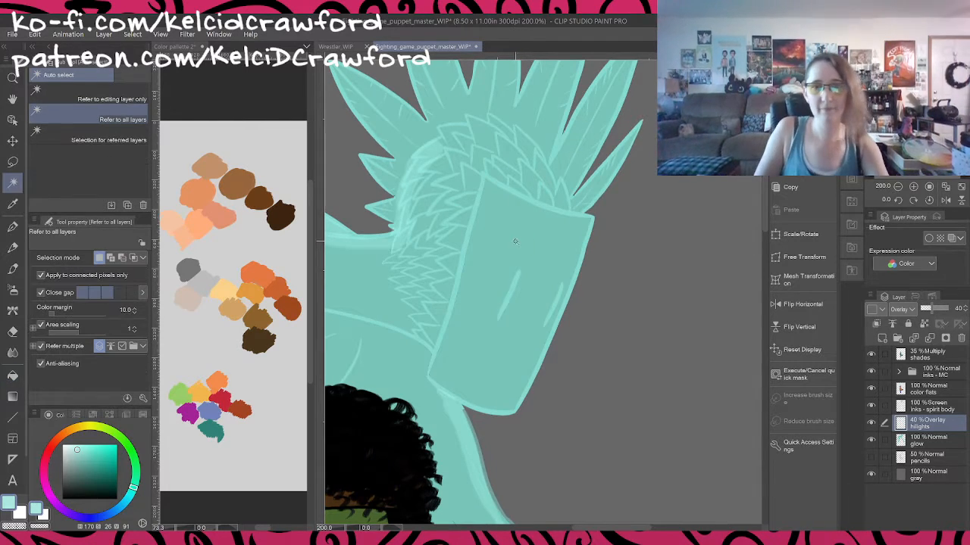
left_click(521, 236)
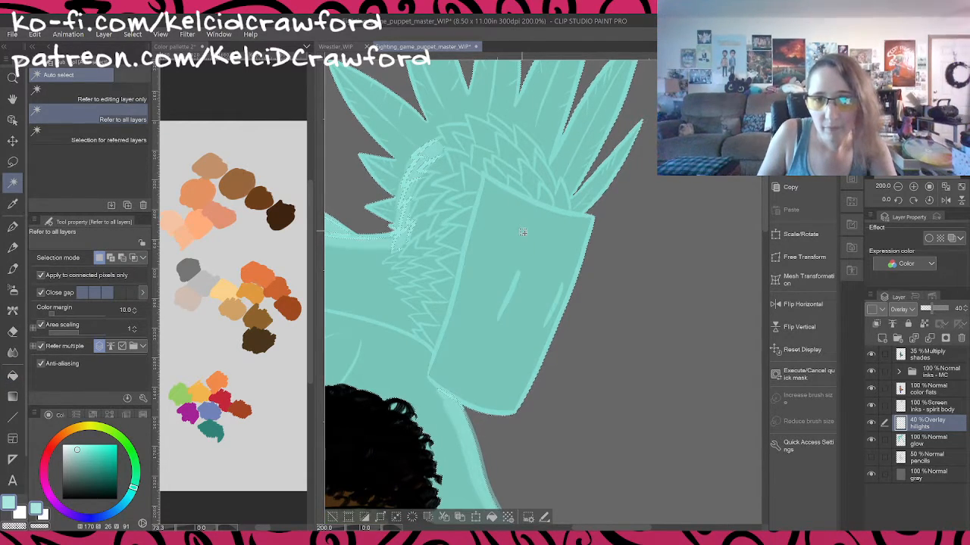
key("ctrl+d")
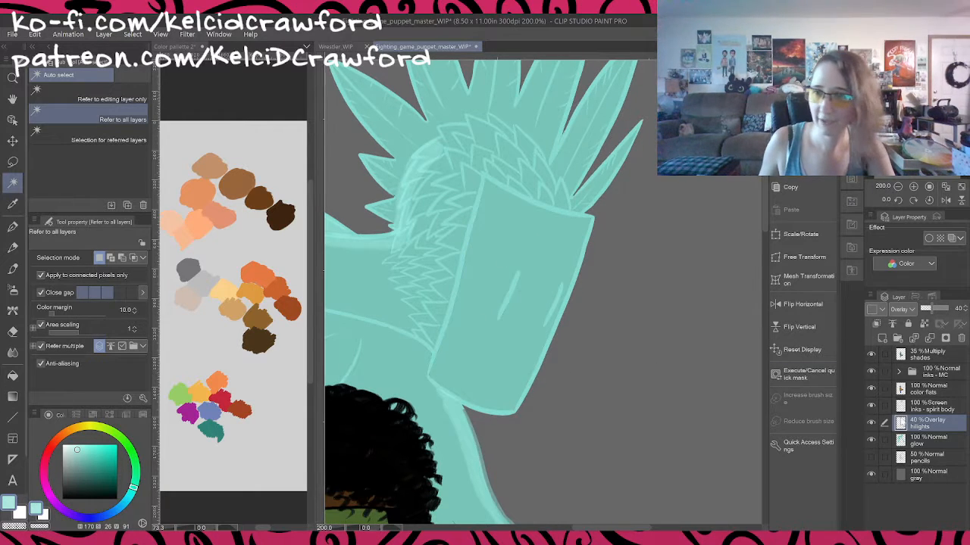
Step: Try to fill the spirit's mask with the highlight color inside an auto selection made while the glow layer is hidden
left_click(871, 440)
left_click(528, 249)
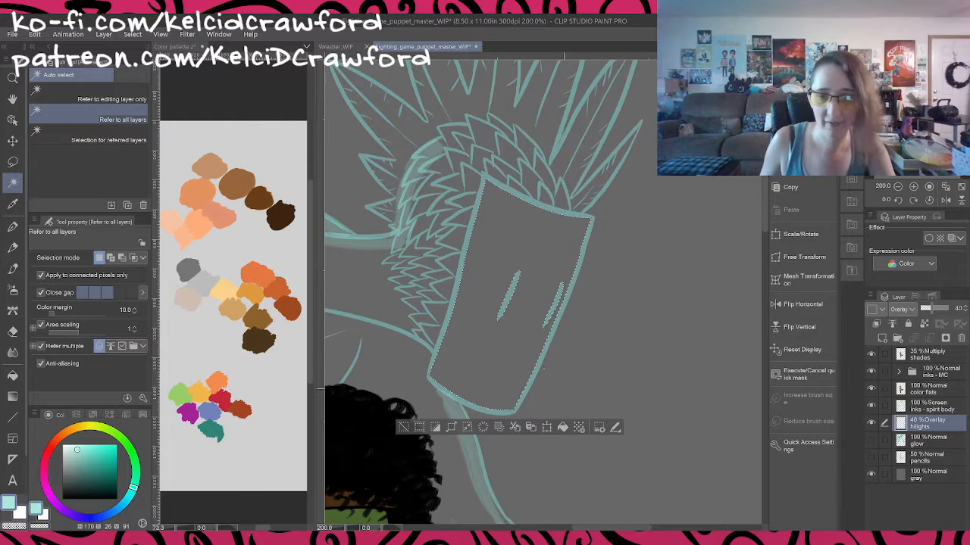
key("g")
left_click(550, 264)
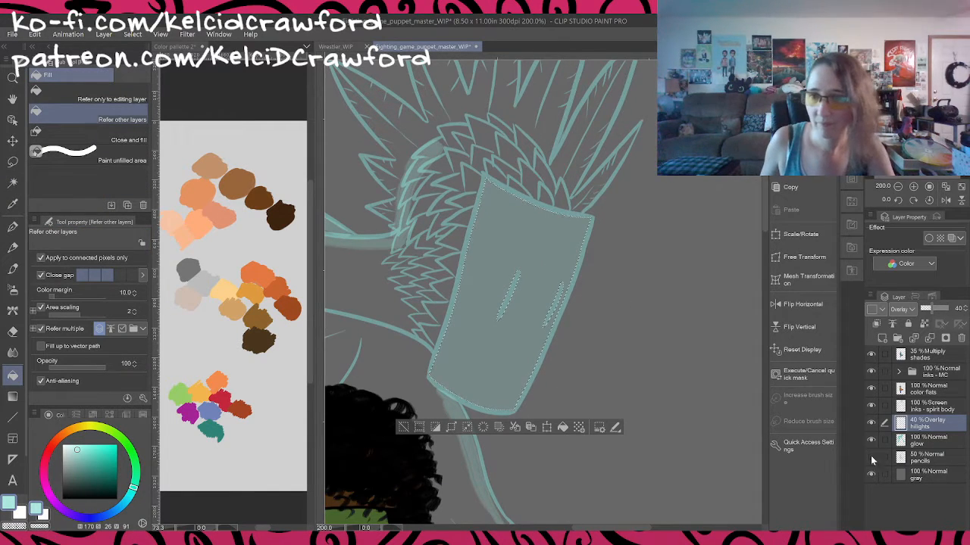
left_click(871, 440)
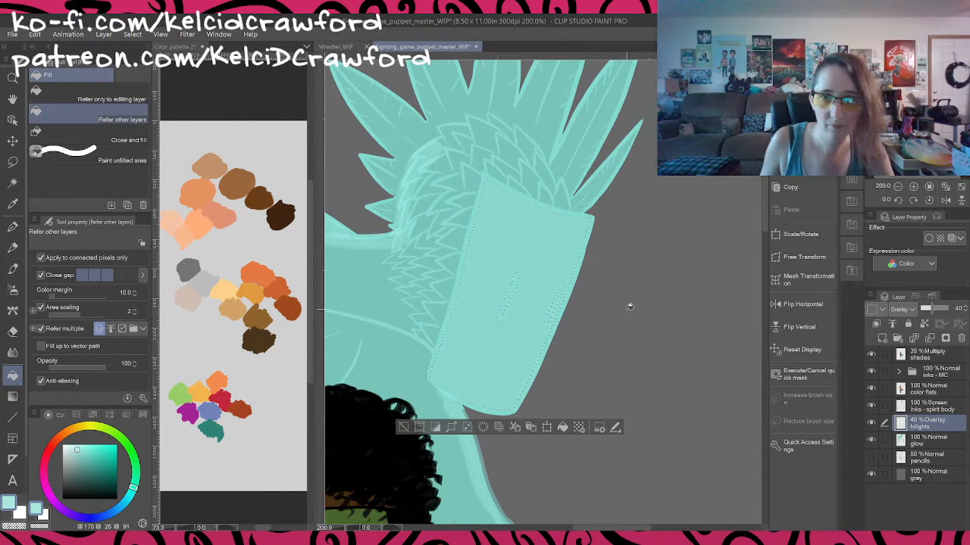
key("ctrl+z")
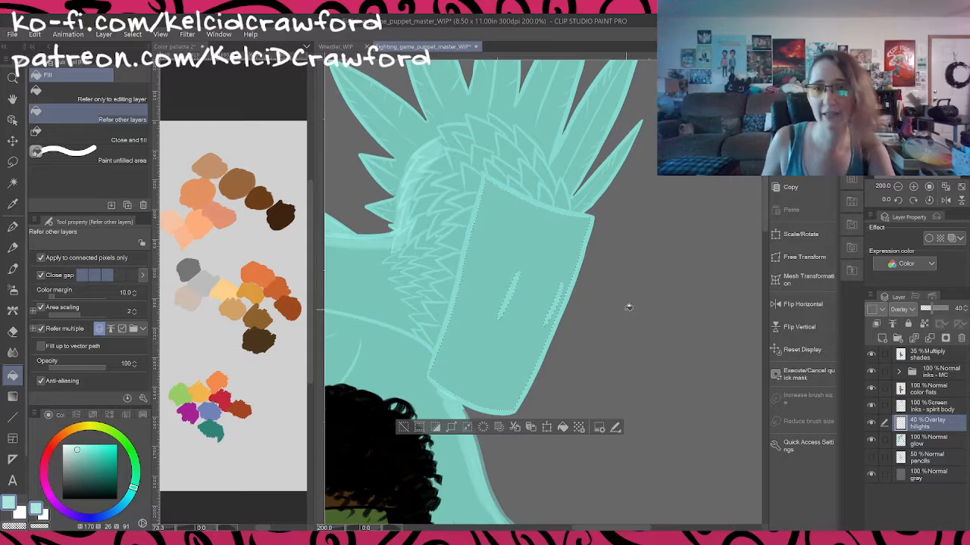
left_click(399, 429)
Step: Highlight both long side edges and the lower corner of the spirit's mask with the Rough India ink brush
key("p")
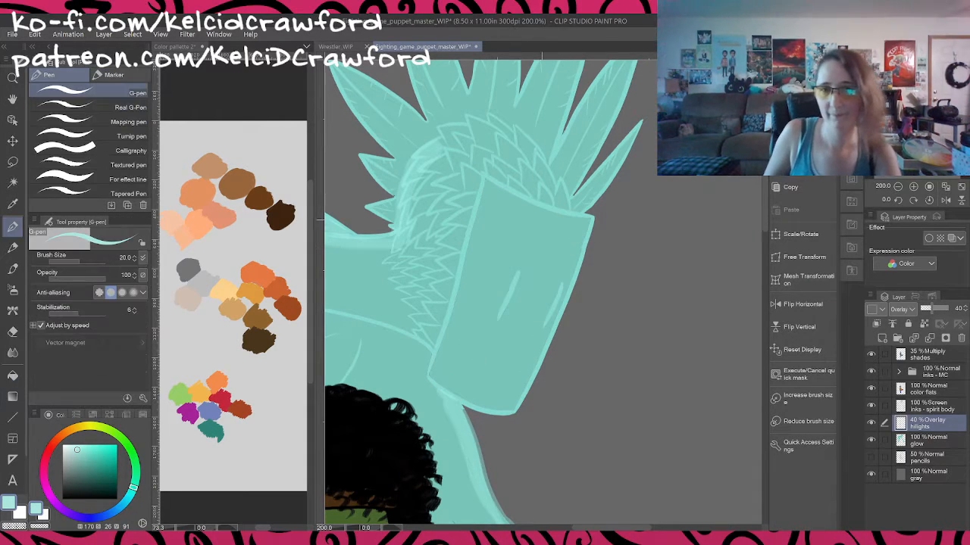
key("b")
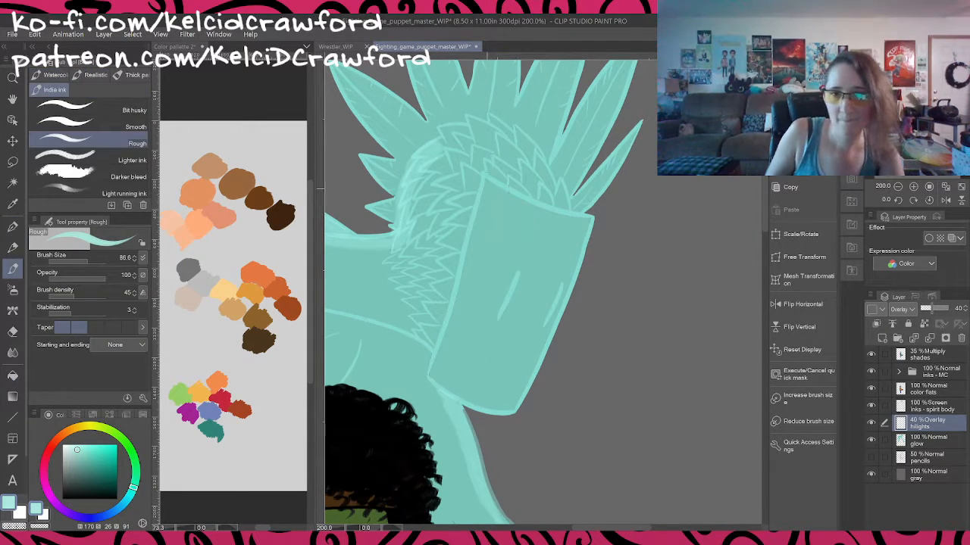
mouse_move(485, 184)
left_mouse_down()
mouse_move(490, 205)
mouse_move(439, 386)
mouse_move(453, 354)
left_mouse_up()
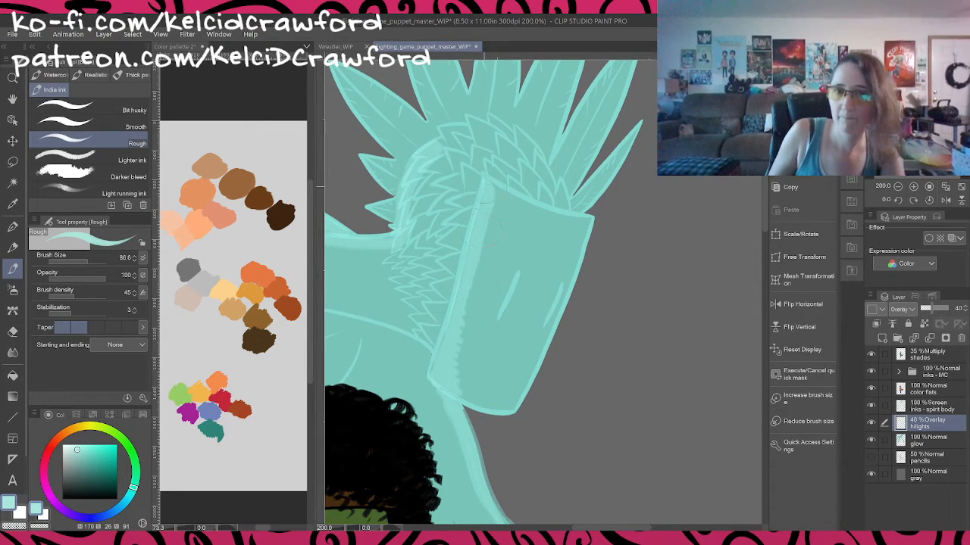
left_click_drag(493, 185, 489, 219)
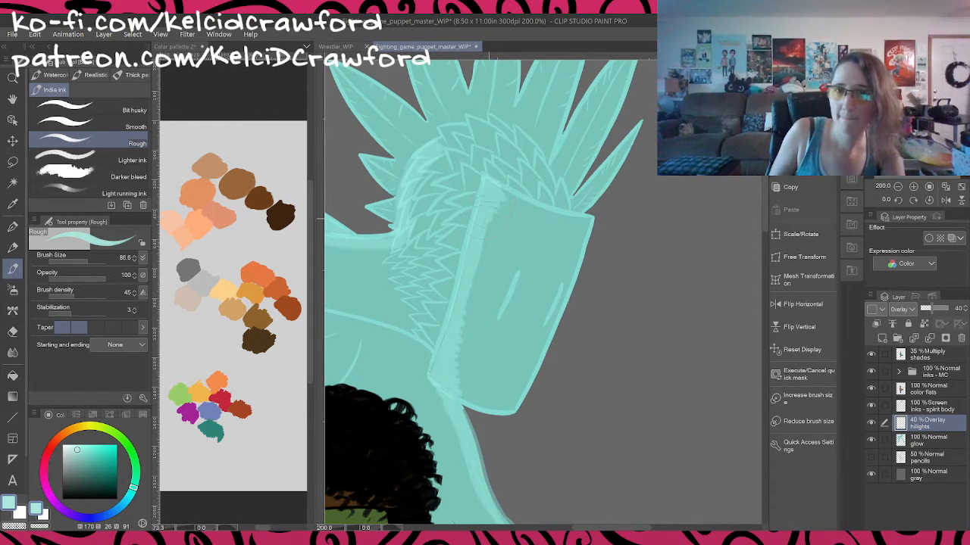
mouse_move(576, 219)
left_mouse_down()
mouse_move(591, 222)
mouse_move(575, 231)
mouse_move(591, 249)
mouse_move(547, 366)
mouse_move(511, 415)
mouse_move(535, 363)
left_mouse_up()
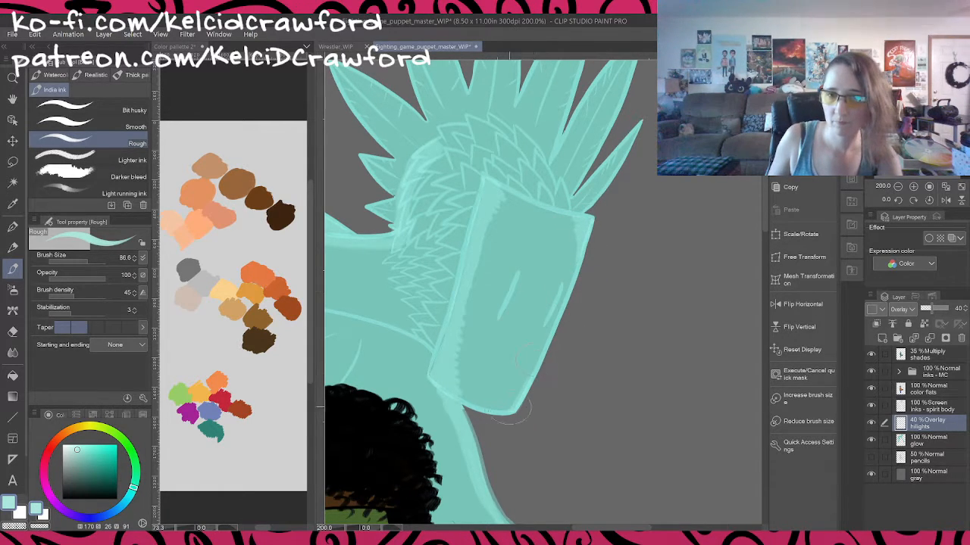
left_click_drag(509, 407, 507, 407)
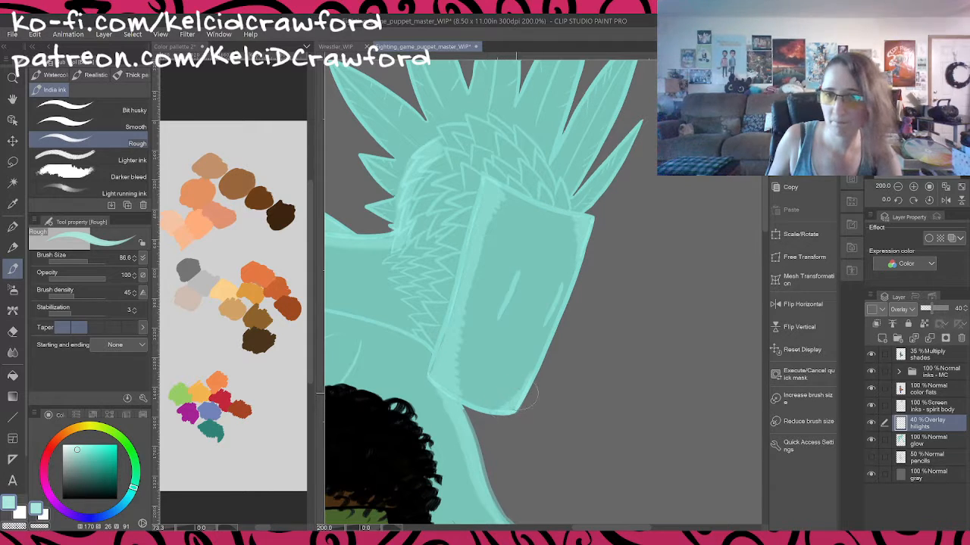
Step: Continue the highlight over the small feathers on the crown and back of the spirit's head
scroll(493, 288, "up", 3)
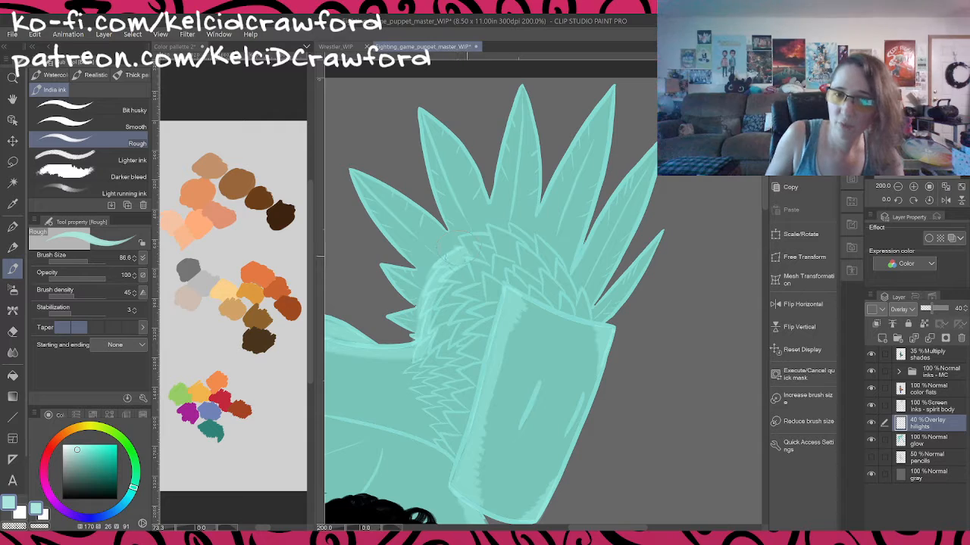
mouse_move(467, 256)
left_mouse_down()
mouse_move(477, 244)
mouse_move(503, 256)
mouse_move(532, 226)
mouse_move(577, 300)
left_mouse_up()
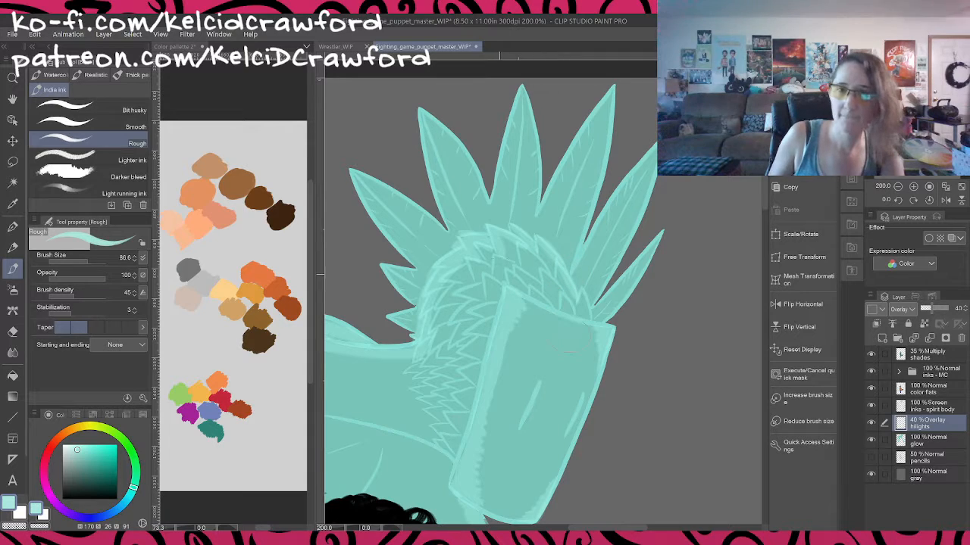
mouse_move(421, 332)
left_mouse_down()
mouse_move(459, 307)
mouse_move(463, 287)
left_mouse_up()
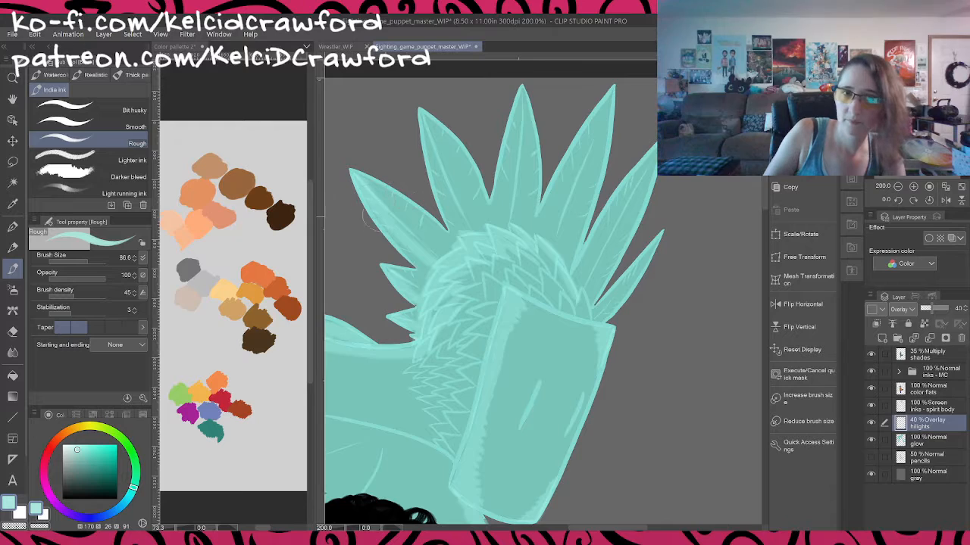
Step: Highlight one long side of each large feather in the spirit's crest, from tip to base
left_click_drag(422, 118, 459, 225)
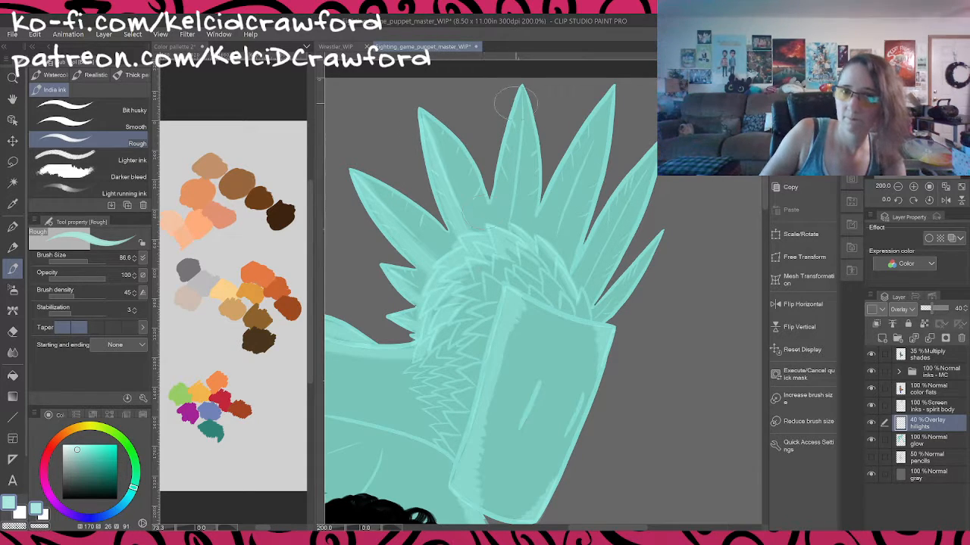
left_click_drag(517, 100, 503, 241)
left_click_drag(505, 164, 490, 227)
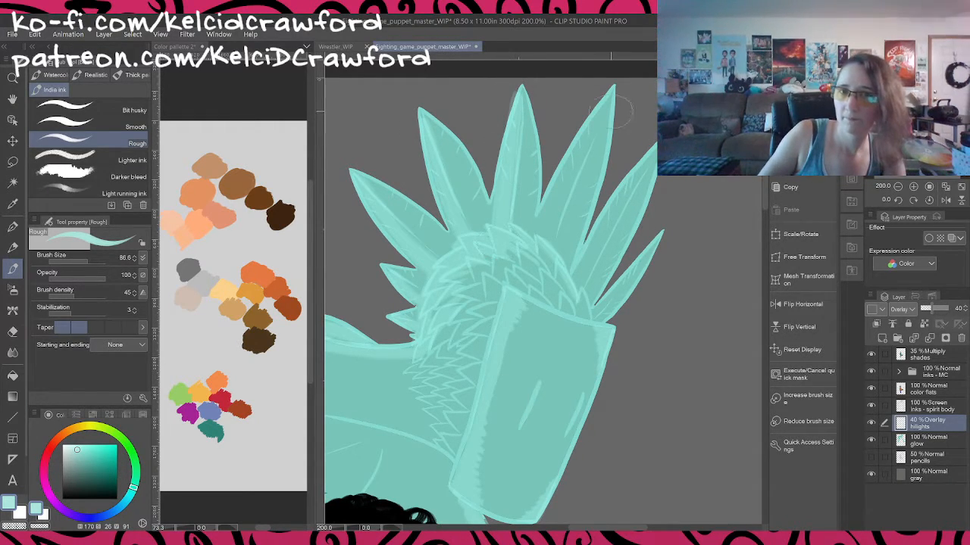
left_click_drag(615, 96, 547, 239)
left_click_drag(577, 136, 536, 239)
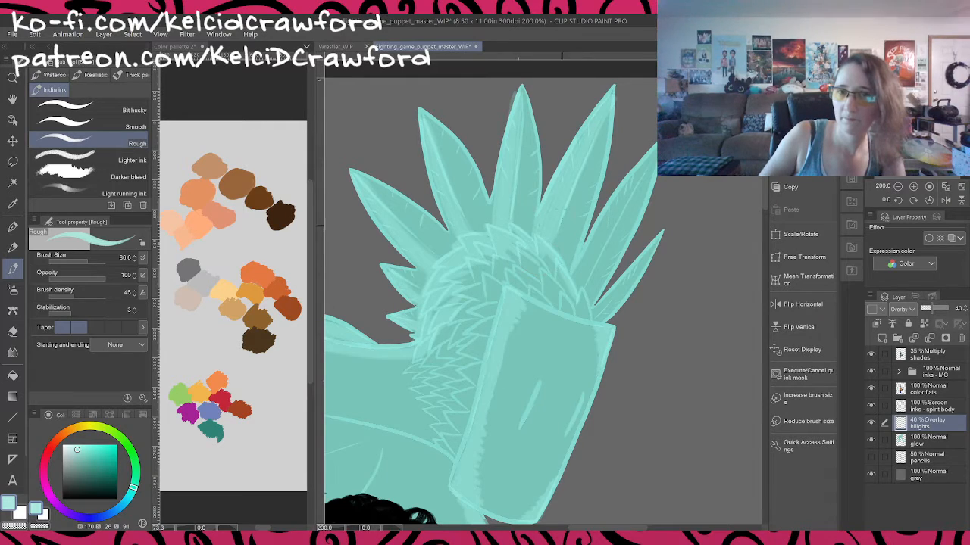
left_click_drag(655, 149, 585, 289)
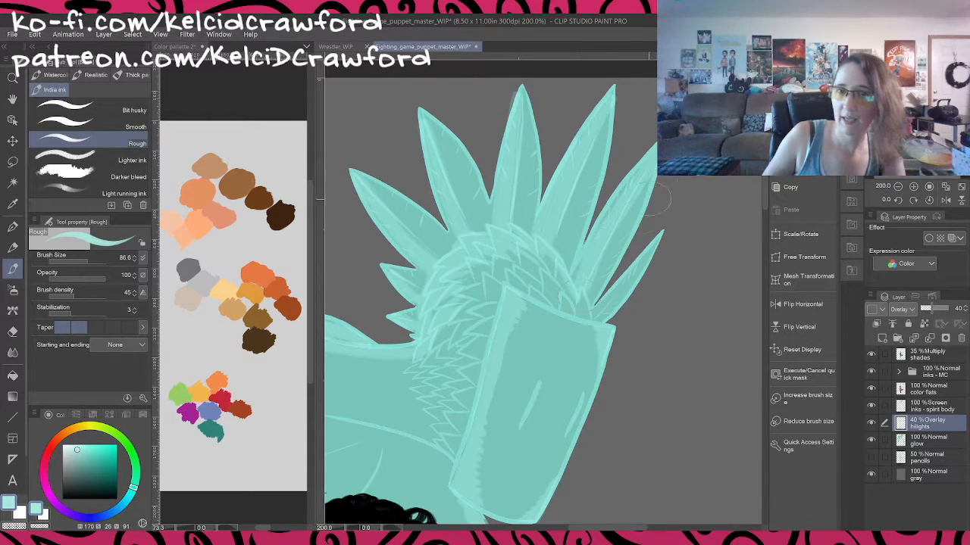
Step: Highlight the fingers of the spirit's hand beside the puppet master's open palm, redoing one finger's stroke
scroll(589, 315, "down", 1)
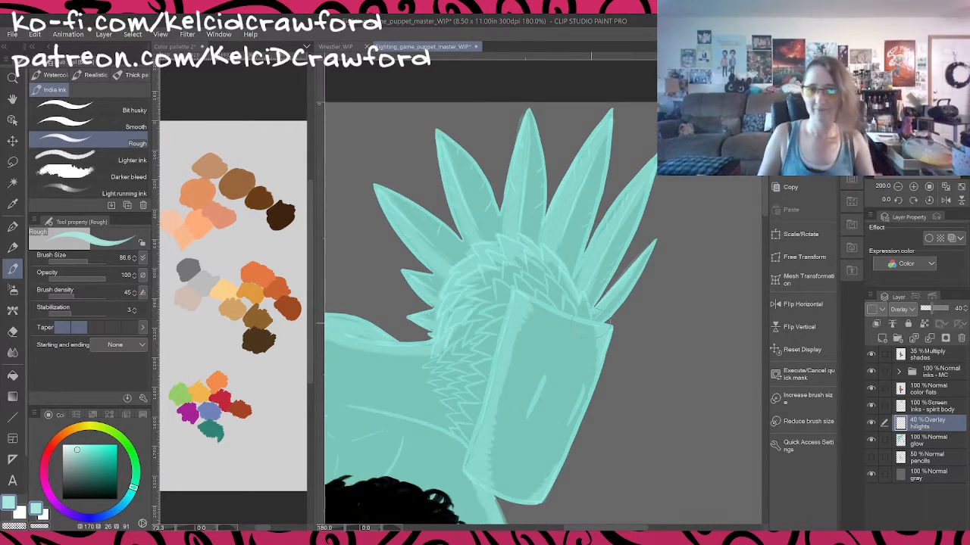
scroll(589, 303, "down", 5)
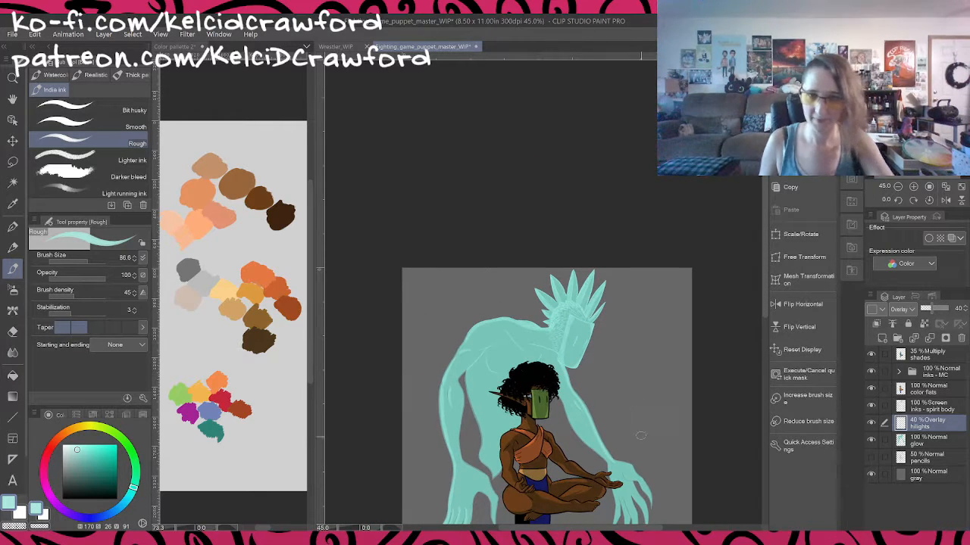
left_click_drag(683, 478, 681, 336)
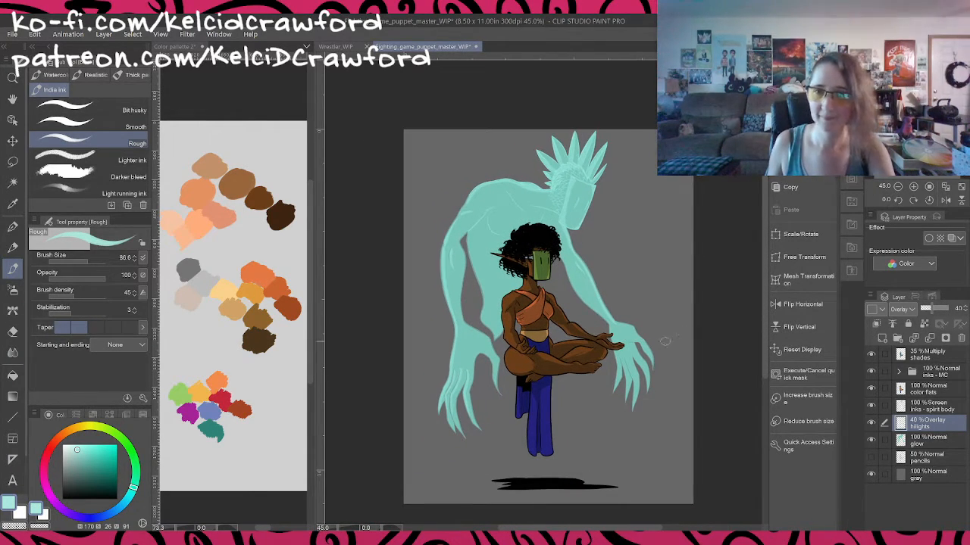
scroll(633, 352, "up", 5)
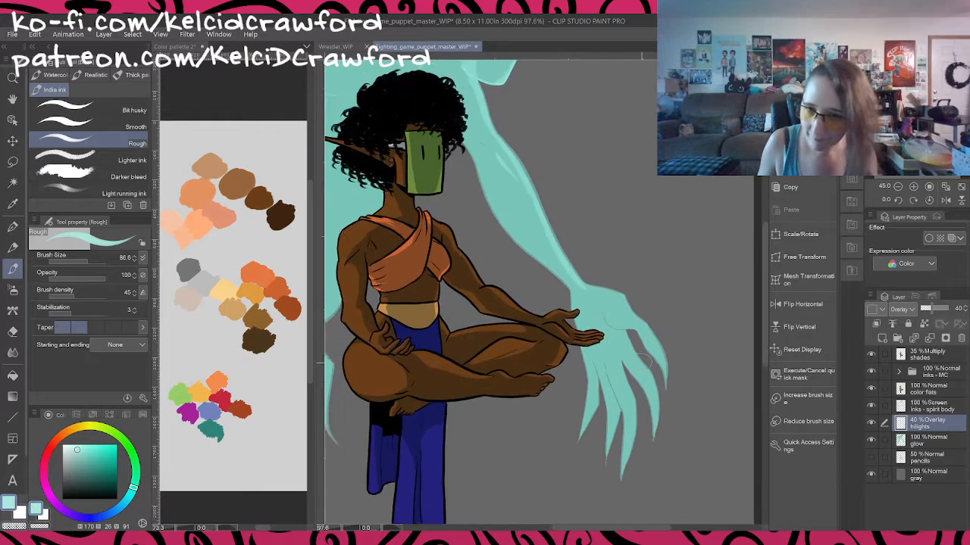
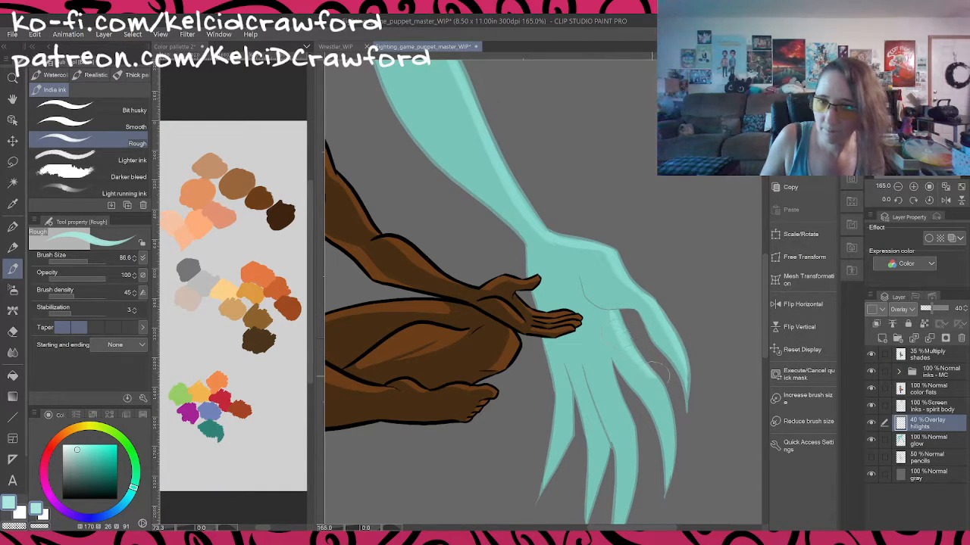
mouse_move(610, 352)
left_mouse_down()
mouse_move(631, 419)
mouse_move(636, 477)
mouse_move(626, 519)
left_mouse_up()
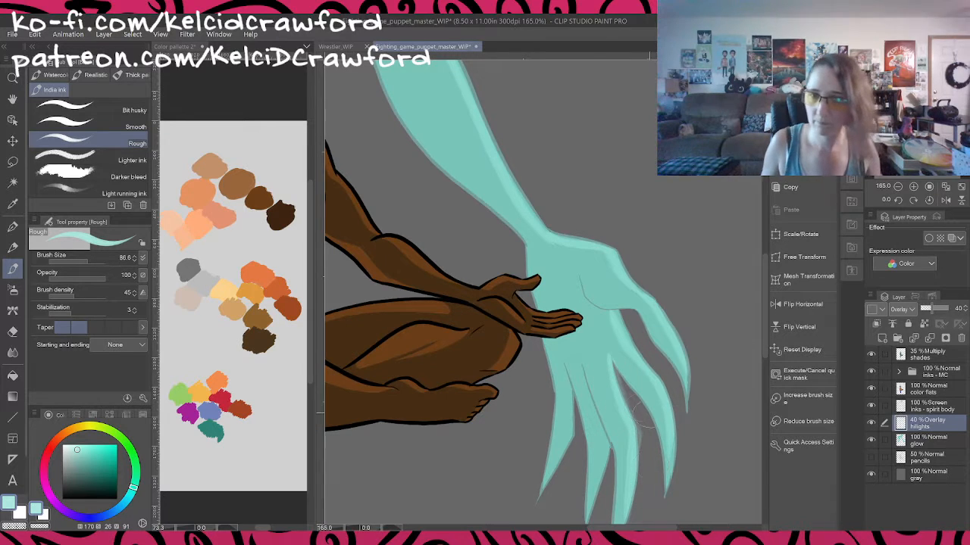
key("ctrl+z")
mouse_move(606, 364)
left_mouse_down()
mouse_move(637, 436)
mouse_move(637, 492)
left_mouse_up()
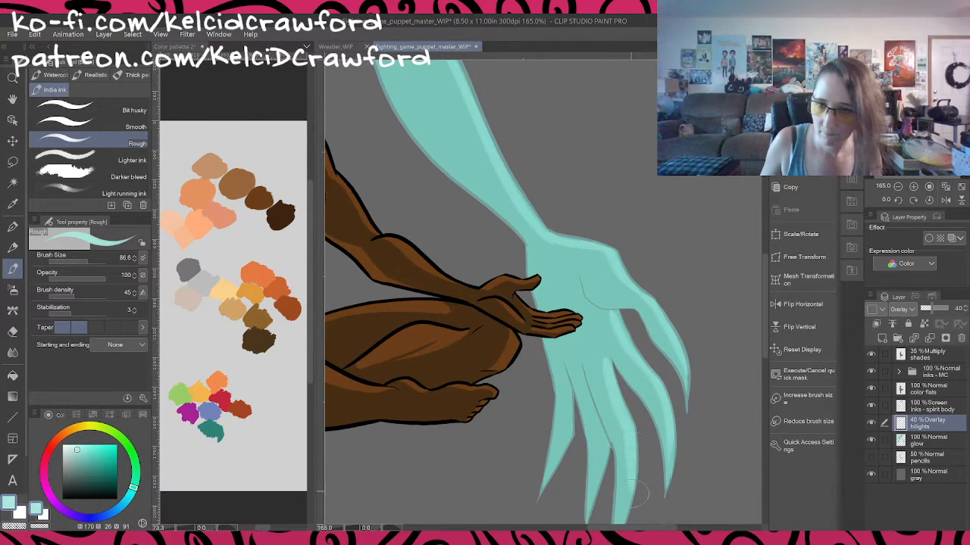
mouse_move(591, 401)
left_mouse_down()
mouse_move(607, 447)
mouse_move(588, 500)
left_mouse_up()
mouse_move(570, 387)
left_mouse_down()
mouse_move(576, 433)
mouse_move(530, 508)
left_mouse_up()
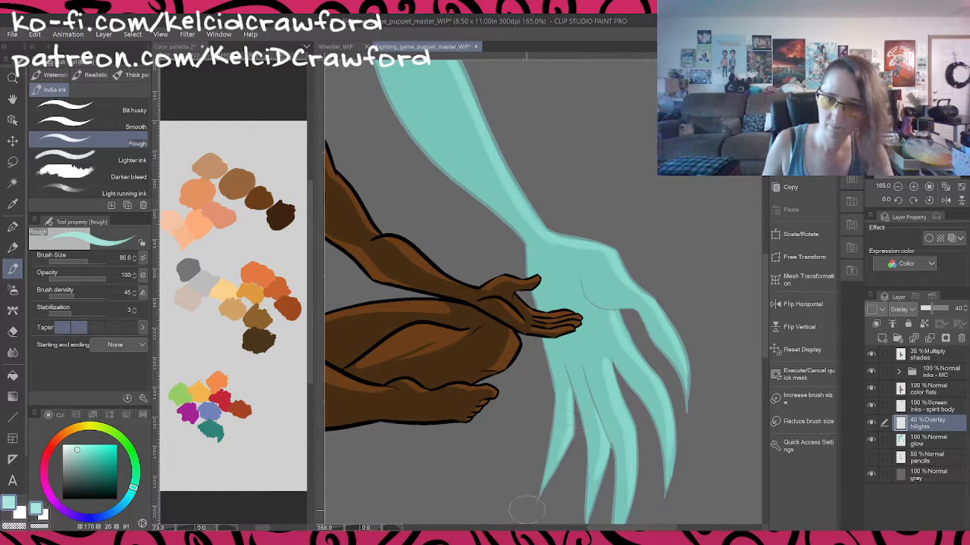
Step: Highlight the side of the spirit's torso from the armpit down to its lower tip with the Rough India ink brush
scroll(608, 395, "down", 2)
scroll(610, 394, "down", 4)
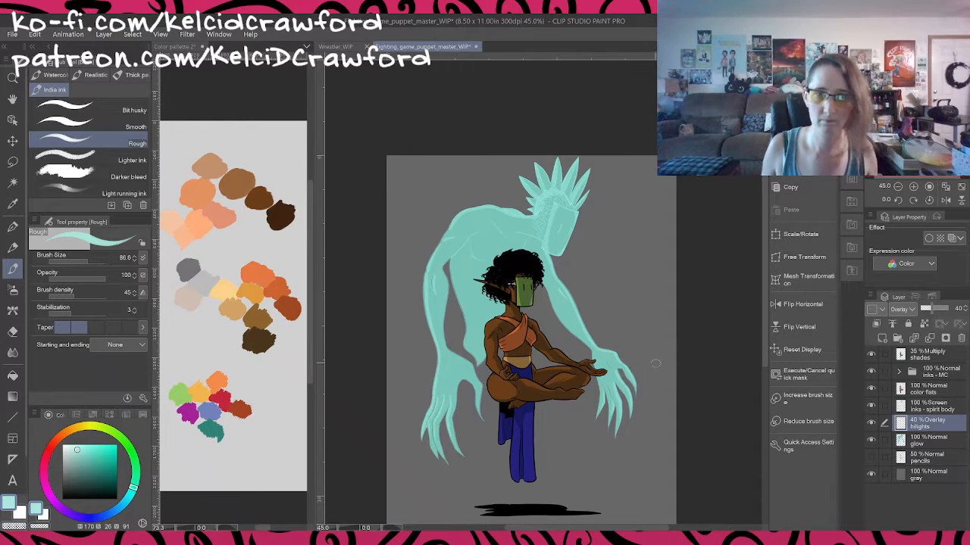
scroll(466, 281, "up", 5)
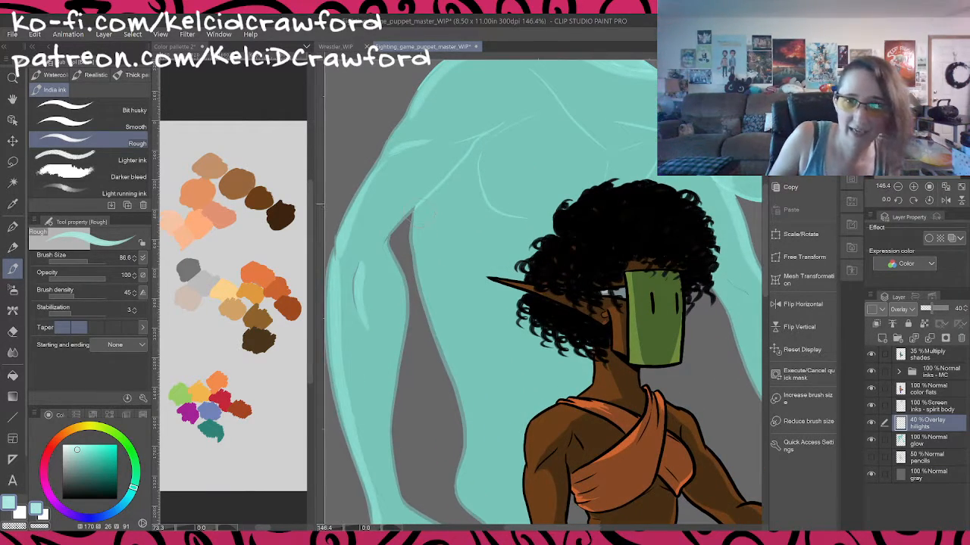
mouse_move(418, 206)
left_mouse_down()
mouse_move(426, 288)
mouse_move(462, 416)
mouse_move(464, 505)
left_mouse_up()
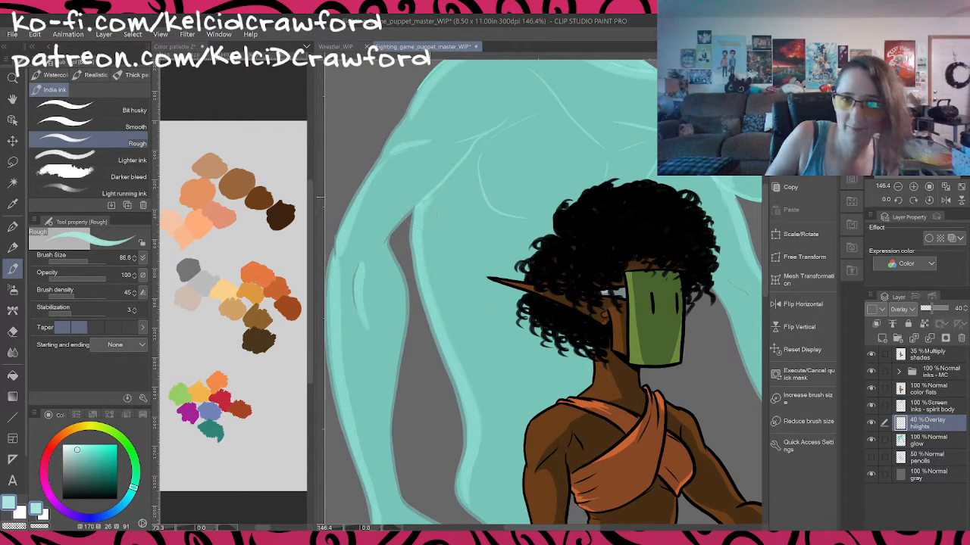
mouse_move(474, 145)
left_mouse_down()
mouse_move(431, 227)
mouse_move(431, 288)
mouse_move(472, 382)
mouse_move(485, 512)
left_mouse_up()
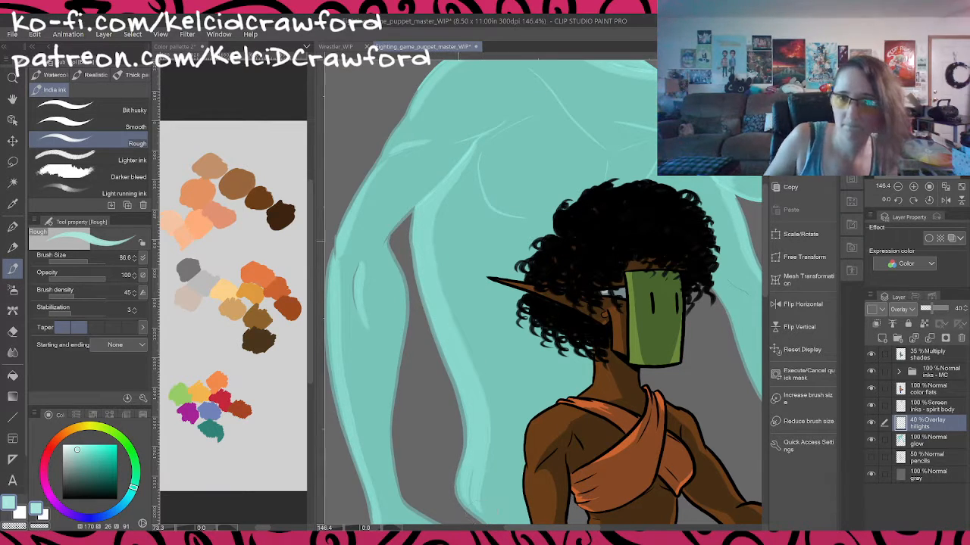
mouse_move(447, 196)
left_mouse_down()
mouse_move(435, 283)
mouse_move(478, 385)
mouse_move(488, 516)
left_mouse_up()
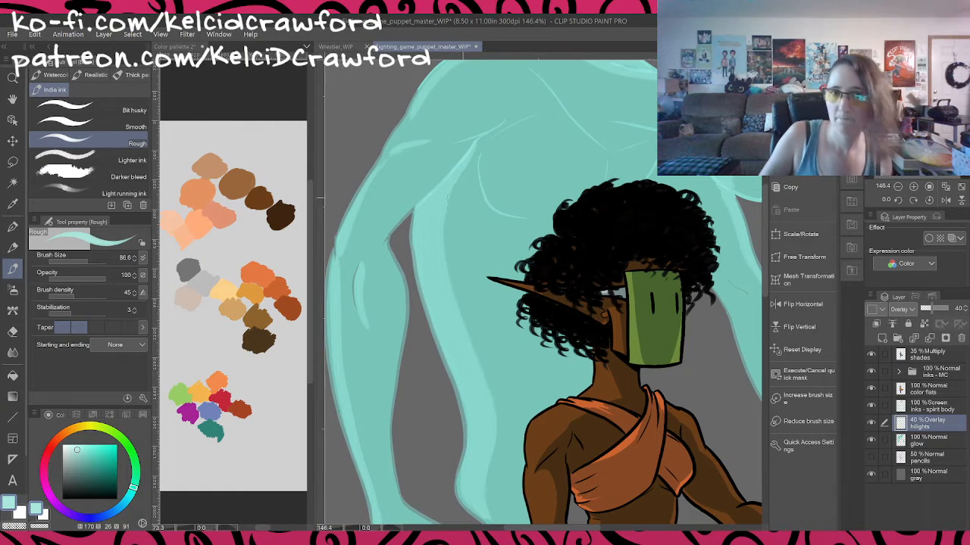
left_click_drag(459, 179, 441, 227)
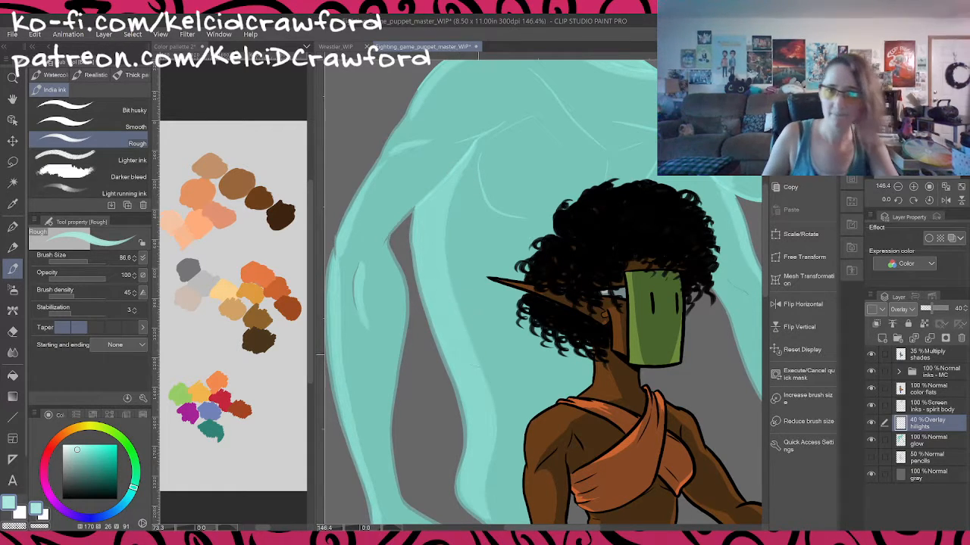
left_click_drag(488, 350, 454, 242)
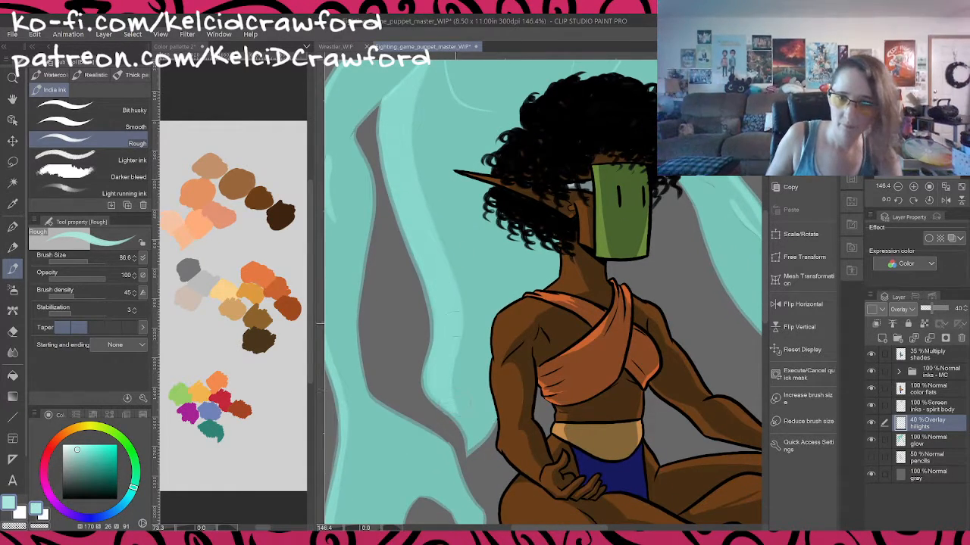
mouse_move(455, 379)
left_mouse_down()
mouse_move(476, 431)
mouse_move(448, 421)
mouse_move(477, 461)
left_mouse_up()
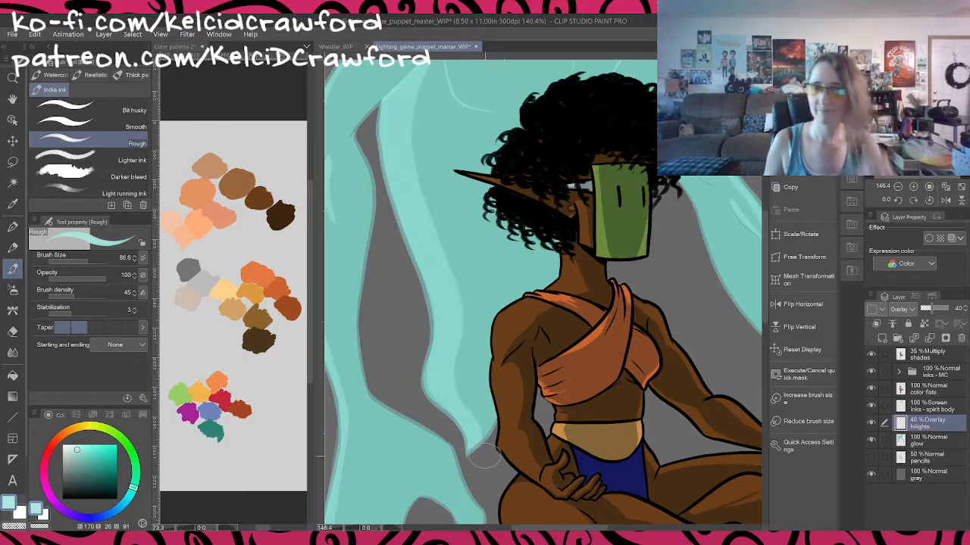
Step: Highlight the upper edge of the spirit's shoulder and back, from the upper arm to the neck
scroll(482, 456, "down", 5)
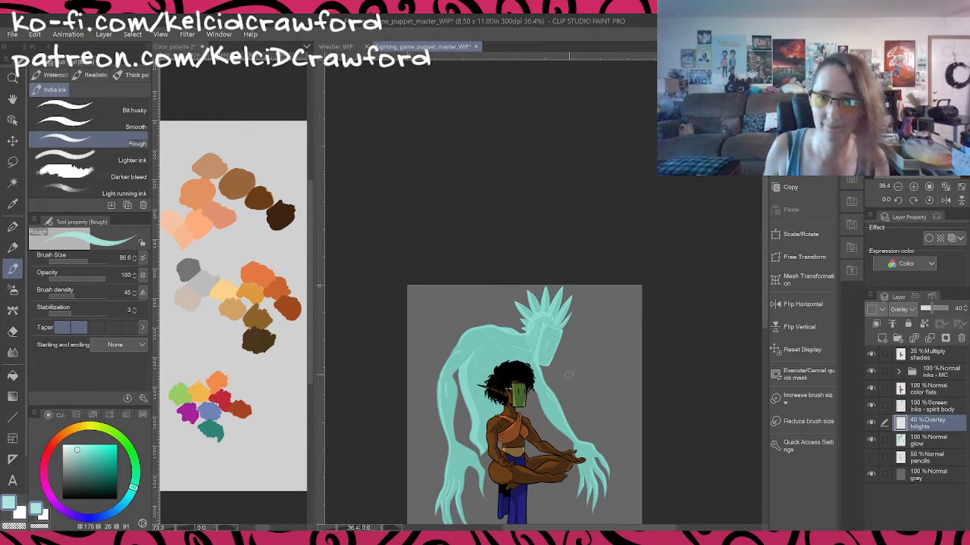
scroll(482, 456, "up", 1)
scroll(379, 325, "up", 6)
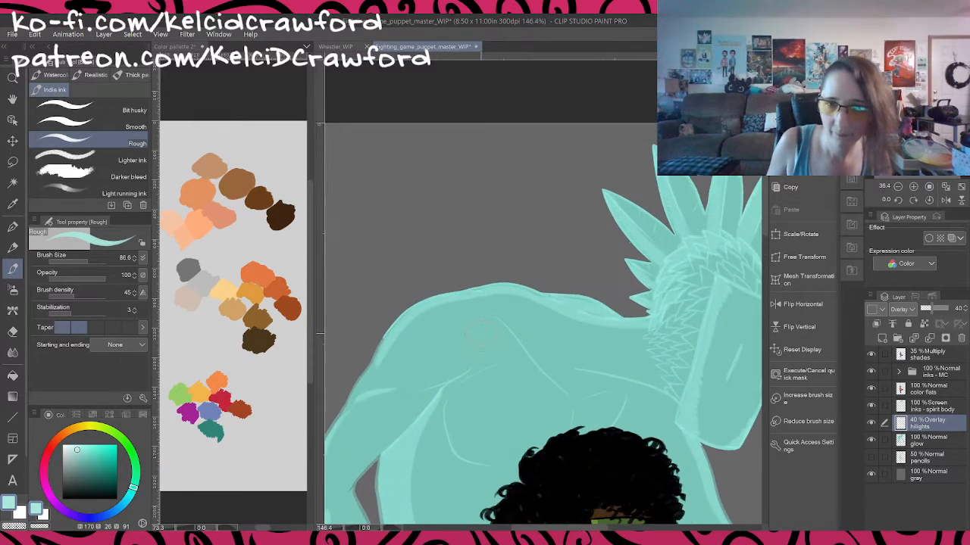
mouse_move(379, 332)
left_mouse_down()
mouse_move(457, 299)
mouse_move(523, 313)
mouse_move(469, 293)
mouse_move(496, 273)
mouse_move(561, 298)
left_mouse_up()
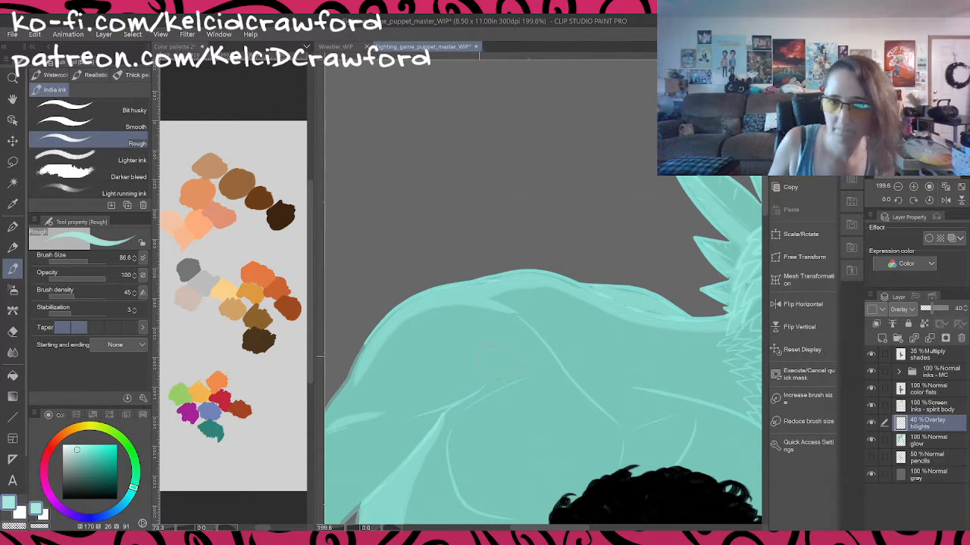
scroll(494, 356, "down", 5)
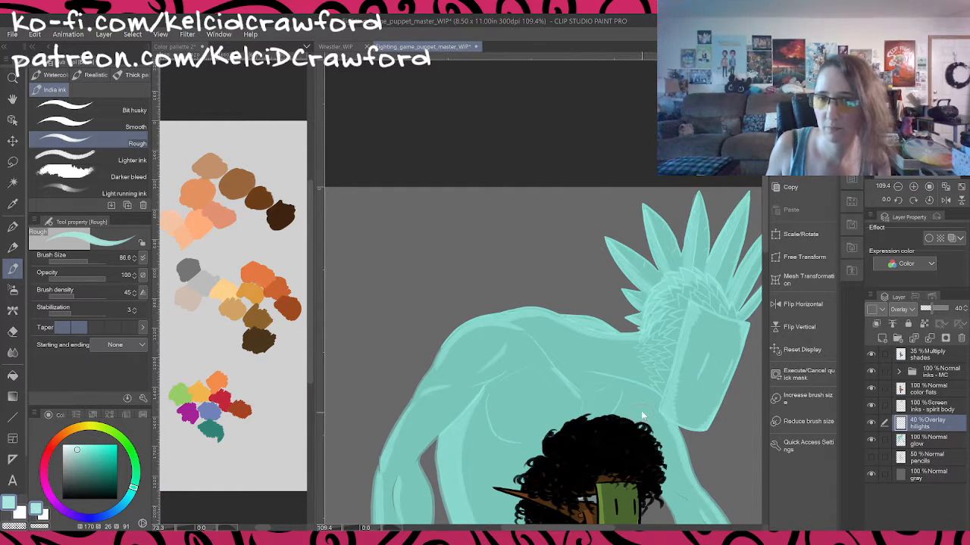
scroll(644, 418, "down", 1)
scroll(721, 461, "down", 3)
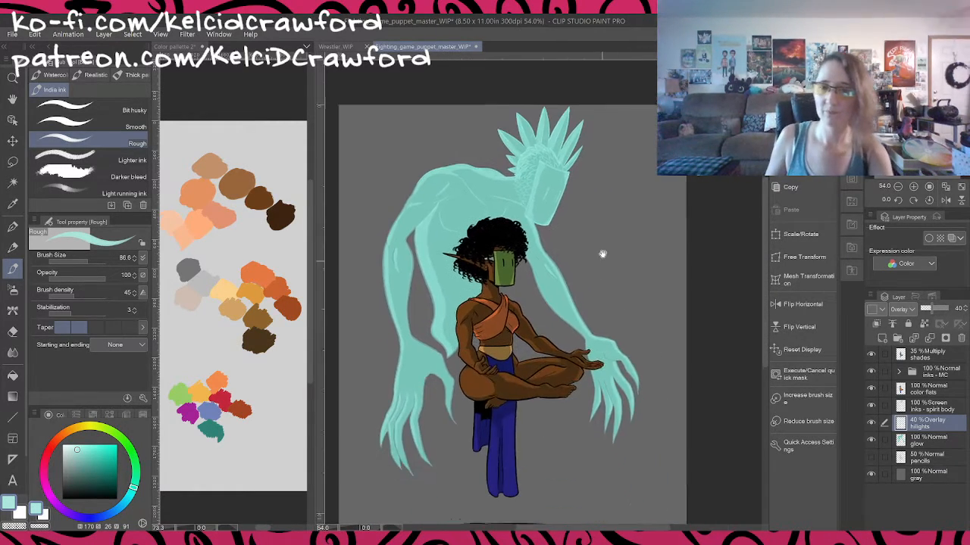
left_click_drag(634, 273, 641, 273)
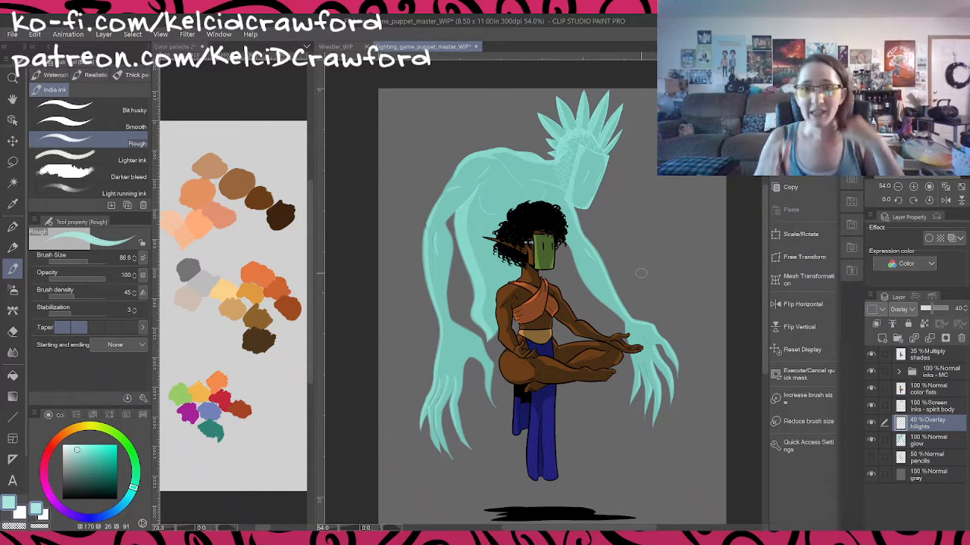
Step: Hide the gray background layer and compare the spirit with the spirit body inks layer off and on
left_click(955, 443)
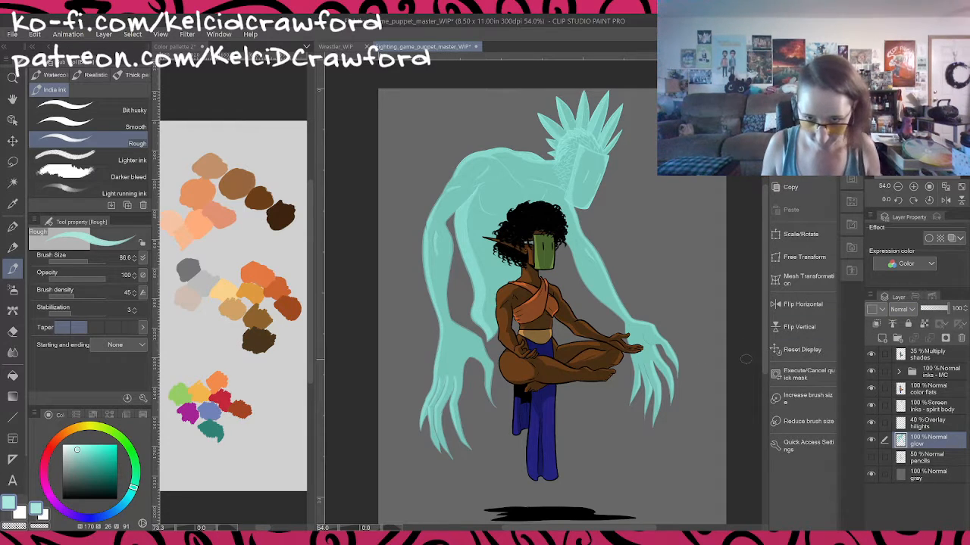
left_click(872, 474)
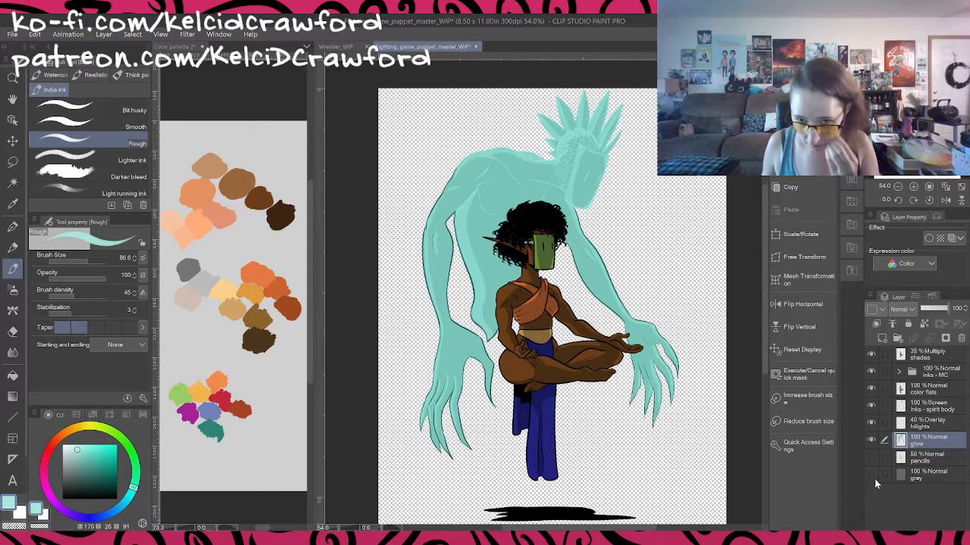
left_click(932, 410)
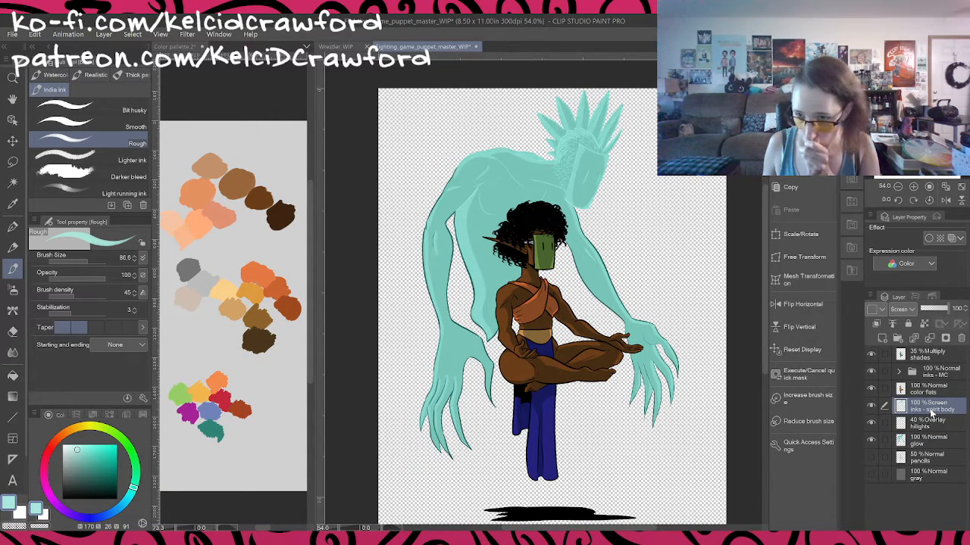
left_click(871, 407)
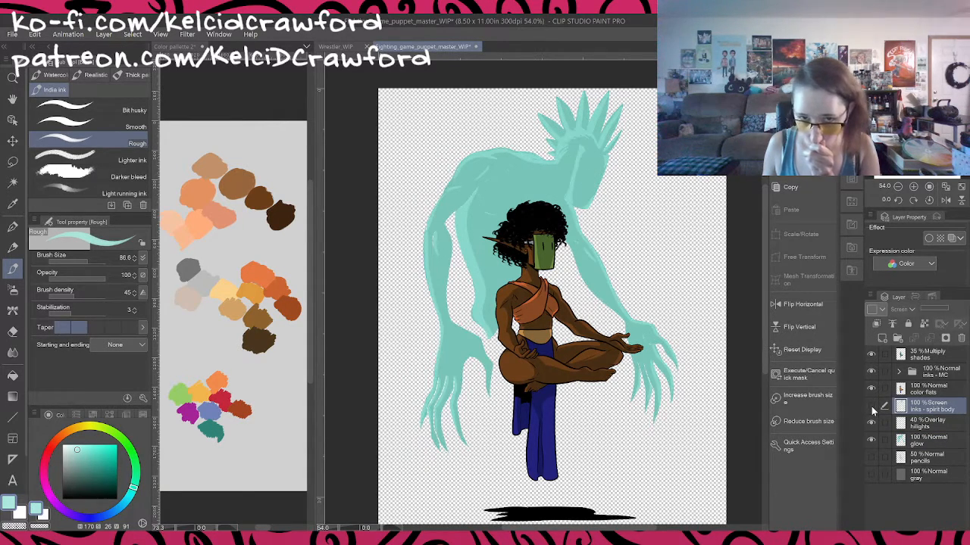
left_click(871, 407)
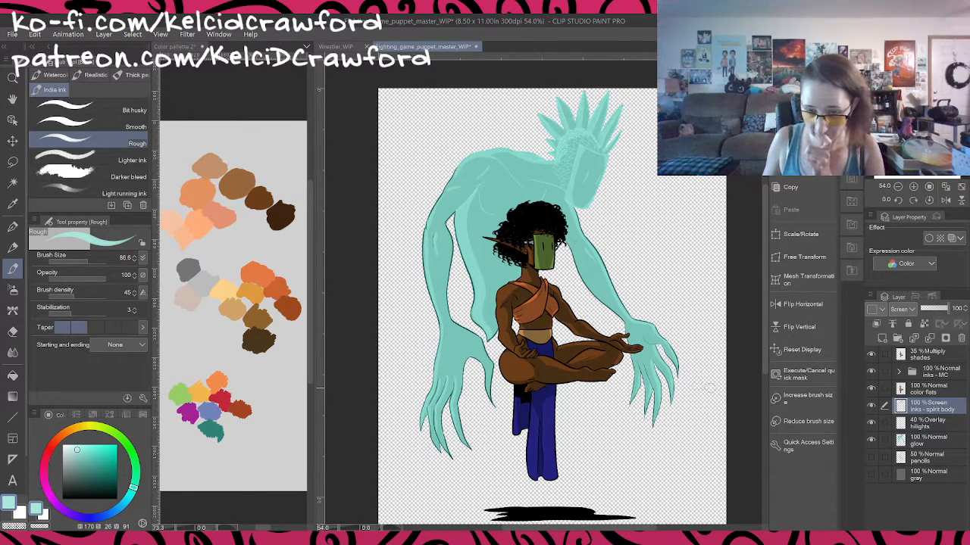
left_click(871, 474)
left_click(870, 475)
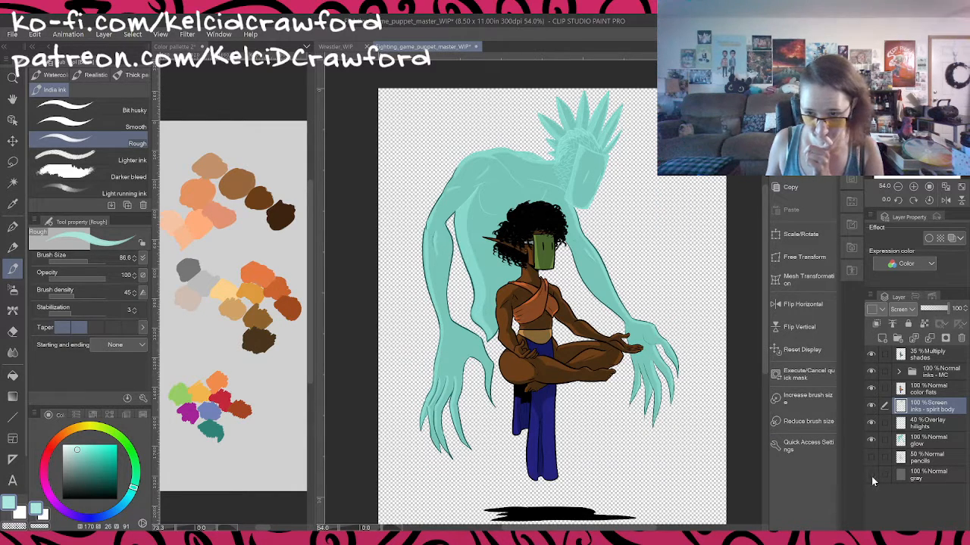
Step: Hide the hilights layer, check the spirit's inks without the glow, and make the glow layer active
left_click(870, 424)
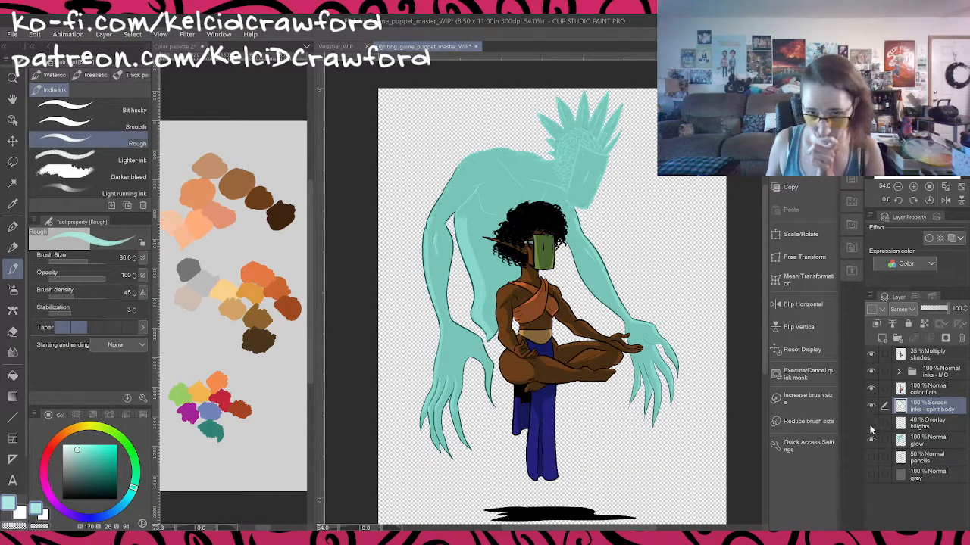
left_click(872, 435)
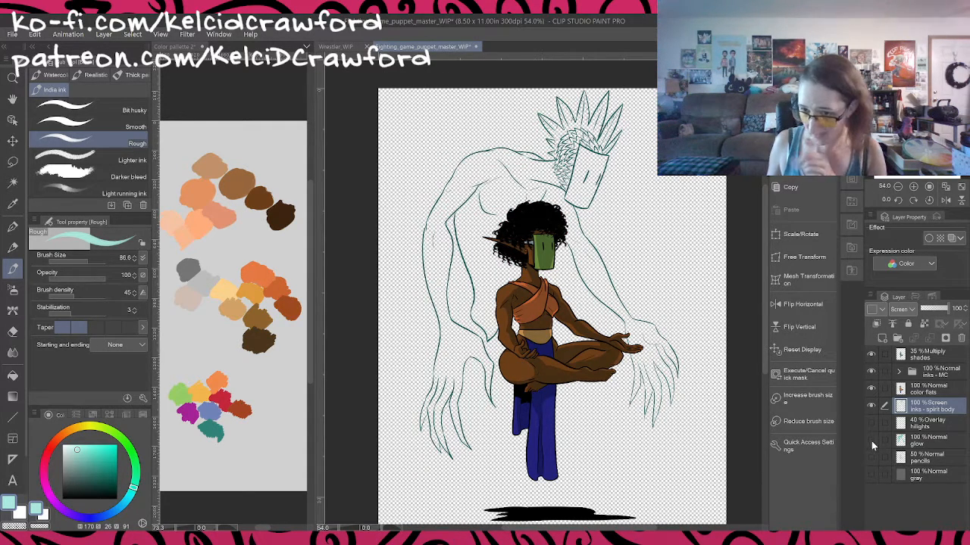
left_click(871, 440)
left_click(925, 441)
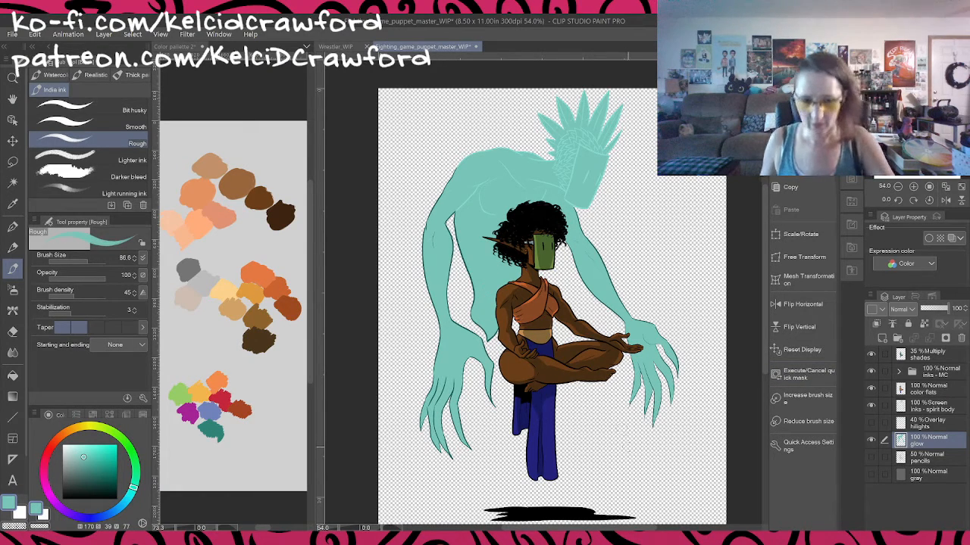
Step: Auto-select the empty canvas around the figures, referring to all layers, and set the Fill tool to refer only to the editing layer
key("w")
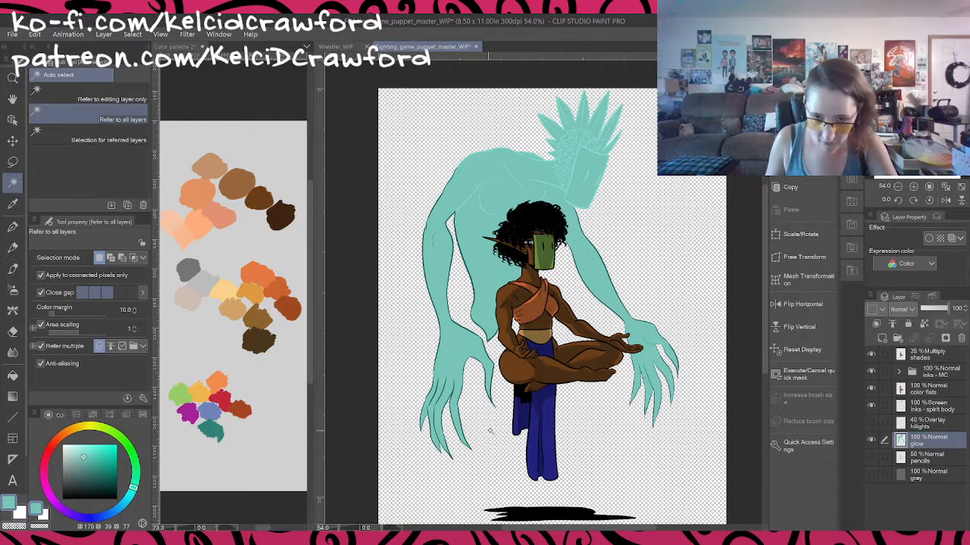
left_click(489, 427)
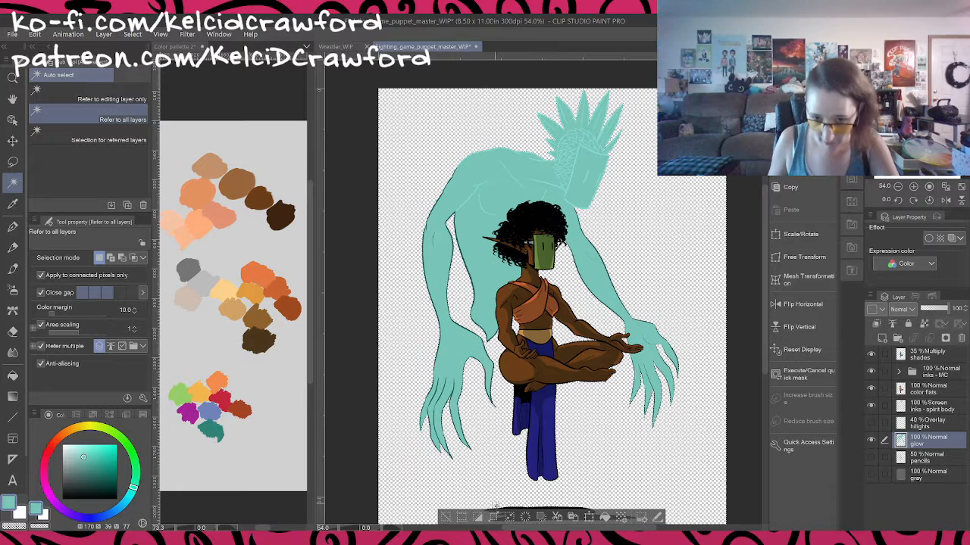
key("g")
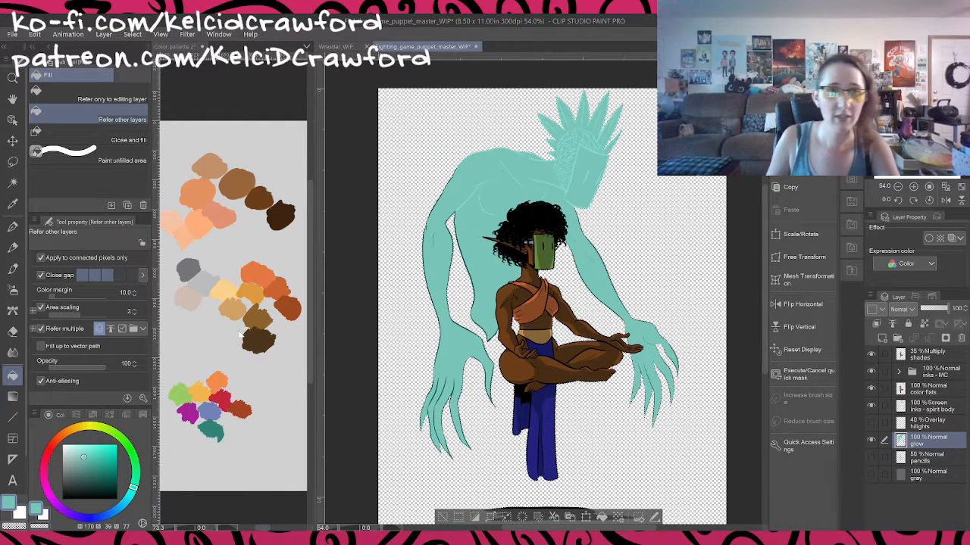
left_click(94, 94)
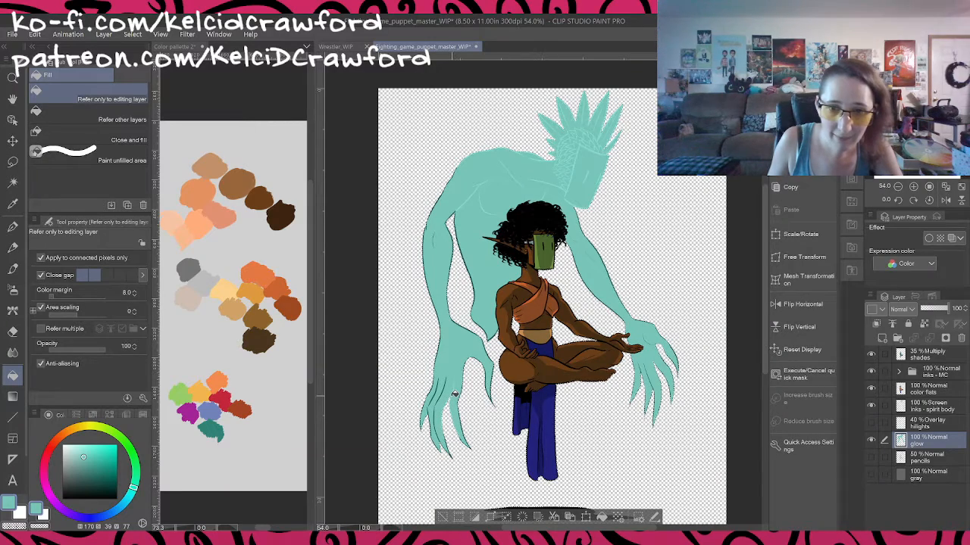
Step: Paint the teal glow colour under the inked edges of the spirit's shoulder, arm, torso side and hand with a size 40.9 G-pen
scroll(453, 204, "up", 4)
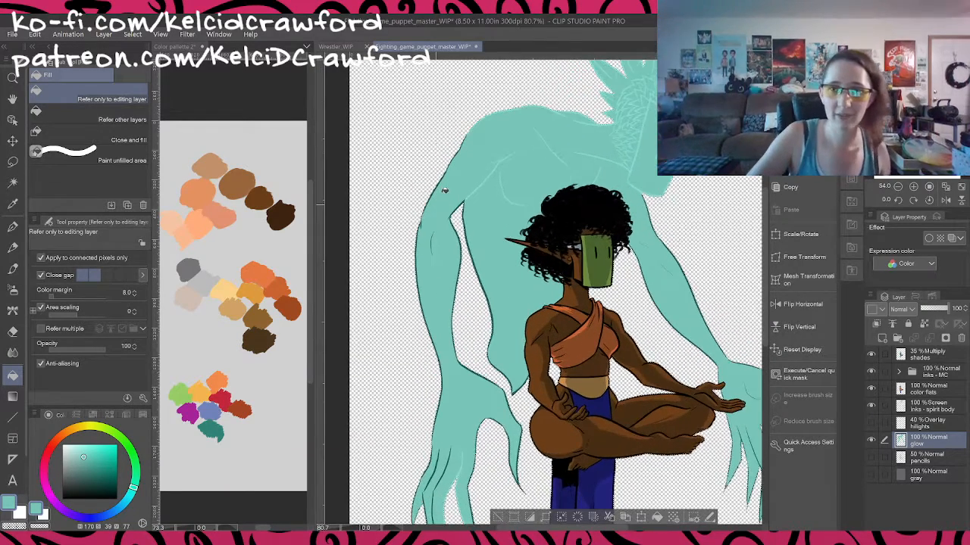
key("p")
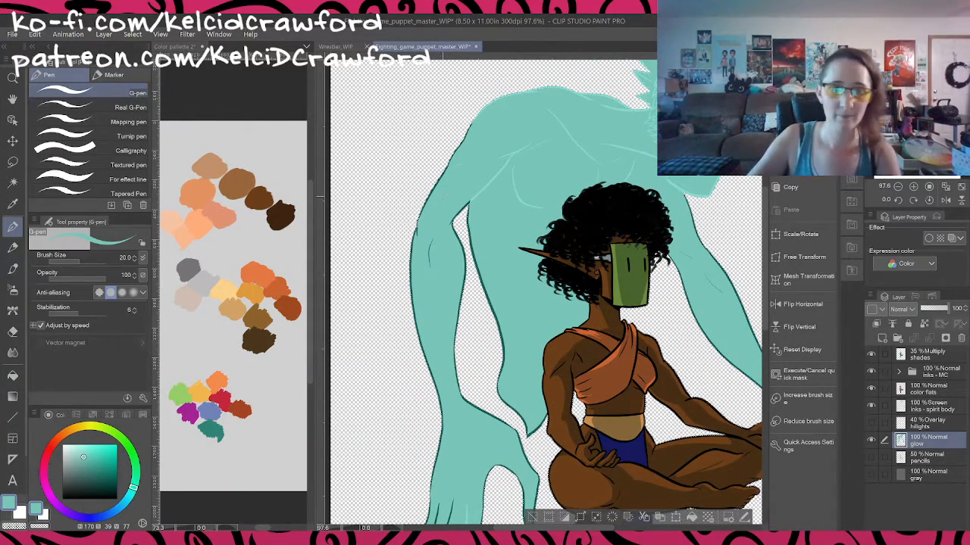
key("p")
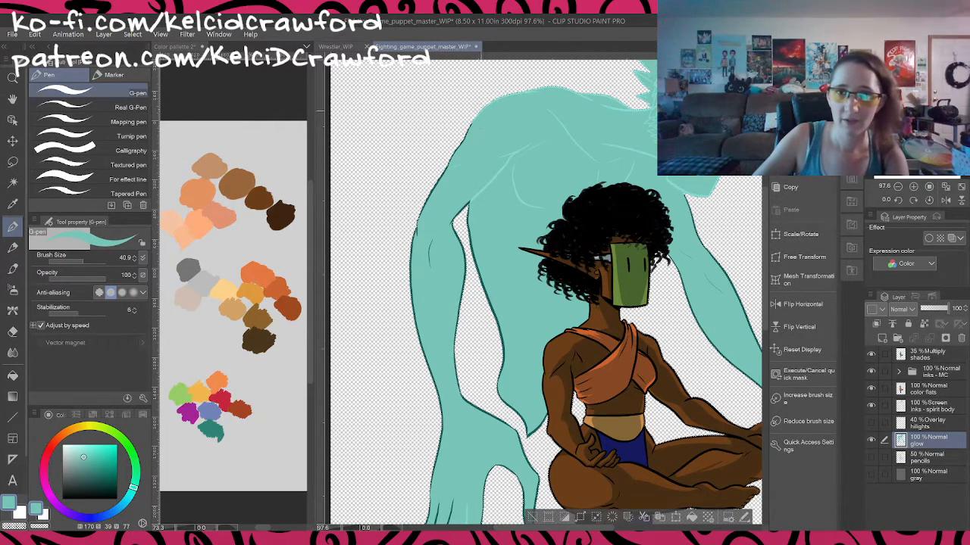
mouse_move(481, 111)
left_mouse_down()
mouse_move(421, 213)
mouse_move(410, 260)
mouse_move(440, 403)
mouse_move(437, 456)
left_mouse_up()
mouse_move(470, 201)
left_mouse_down()
mouse_move(451, 225)
mouse_move(463, 227)
mouse_move(494, 322)
mouse_move(502, 404)
mouse_move(532, 435)
mouse_move(550, 411)
left_mouse_up()
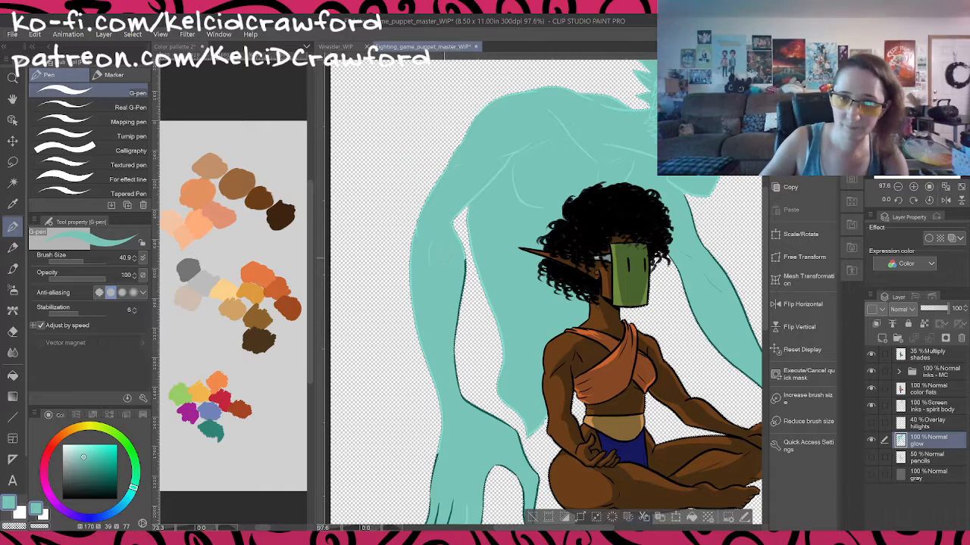
mouse_move(467, 258)
left_mouse_down()
mouse_move(456, 380)
mouse_move(515, 432)
left_mouse_up()
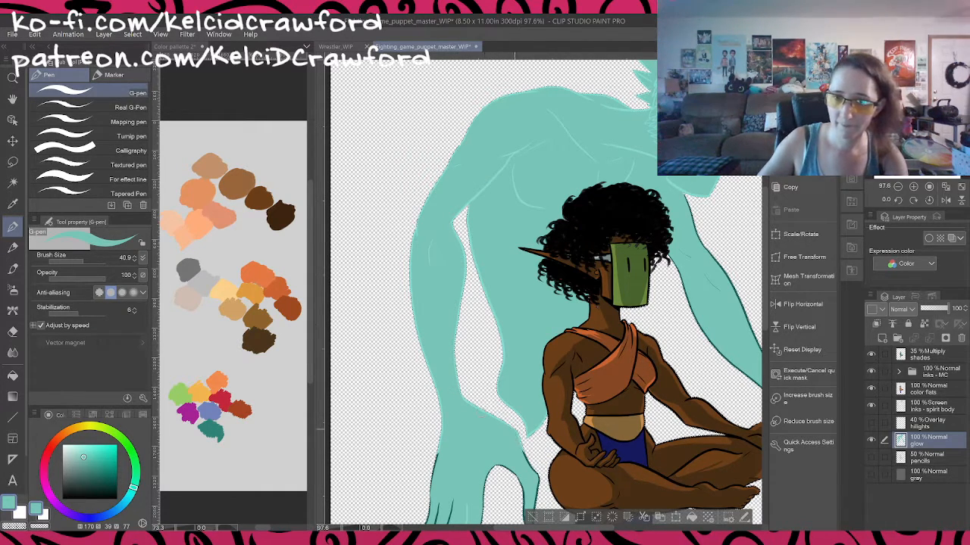
mouse_move(535, 475)
left_mouse_down()
mouse_move(500, 311)
mouse_move(500, 385)
mouse_move(482, 328)
mouse_move(447, 327)
mouse_move(445, 363)
left_mouse_up()
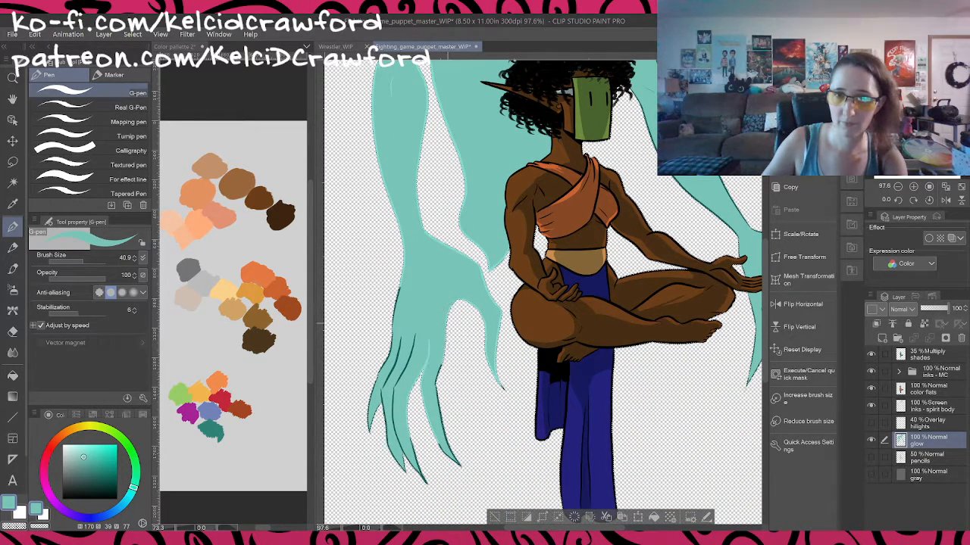
Step: Close the color palette document and return to the puppet master illustration
left_click(174, 46)
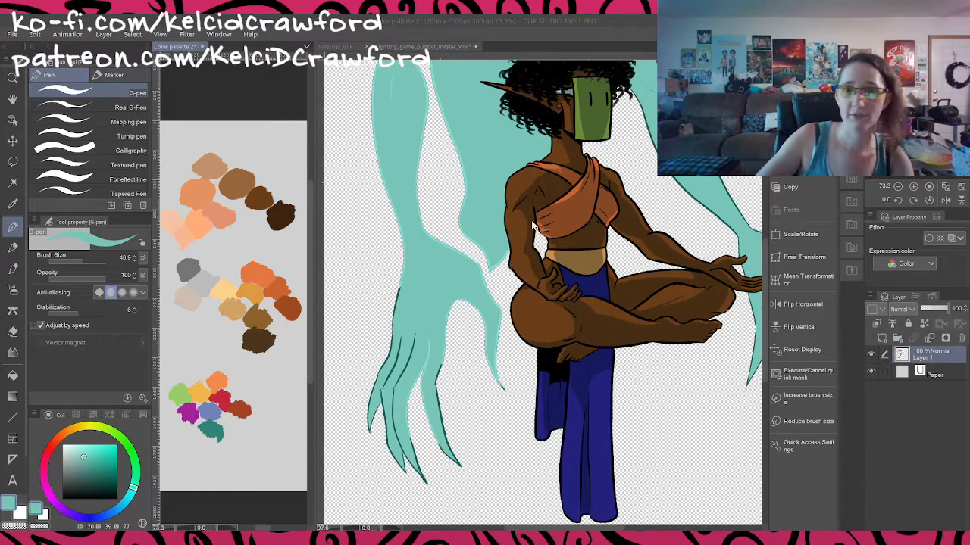
left_click(516, 214)
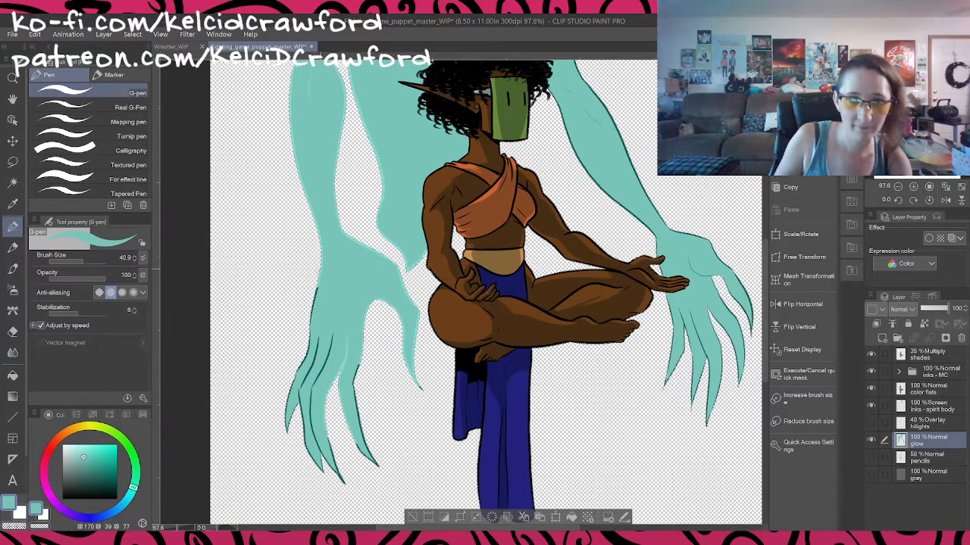
Step: Paint the teal glow colour under the remaining inked finger edges of the spirit's hand on the illustration's left side
mouse_move(317, 288)
left_mouse_down()
mouse_move(287, 411)
mouse_move(315, 361)
mouse_move(312, 430)
mouse_move(343, 484)
mouse_move(327, 437)
mouse_move(311, 453)
mouse_move(323, 472)
left_mouse_up()
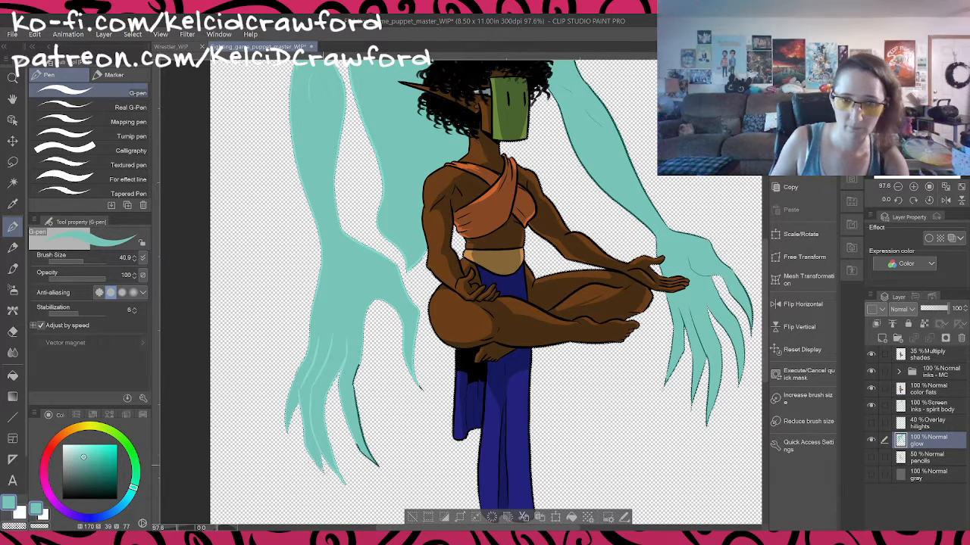
left_click_drag(366, 447, 378, 465)
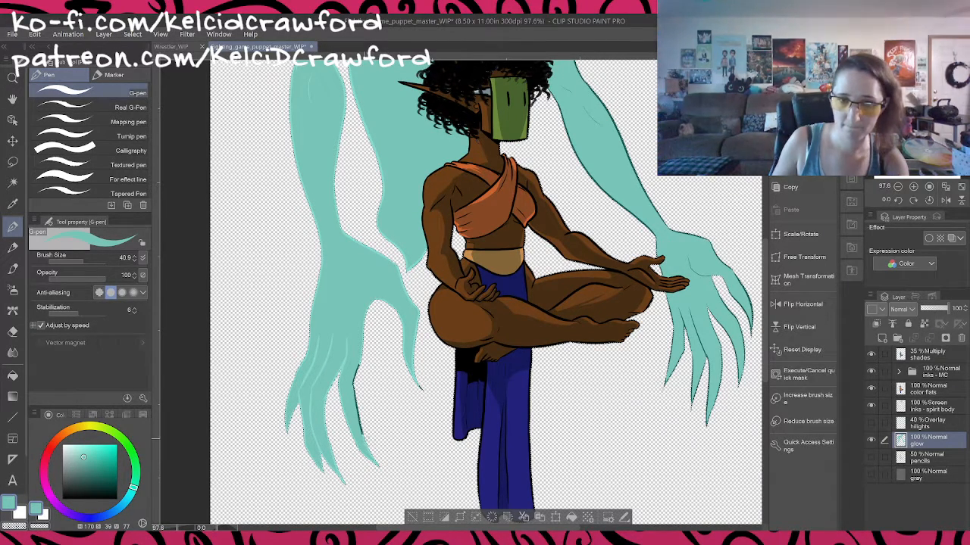
left_click_drag(360, 421, 359, 366)
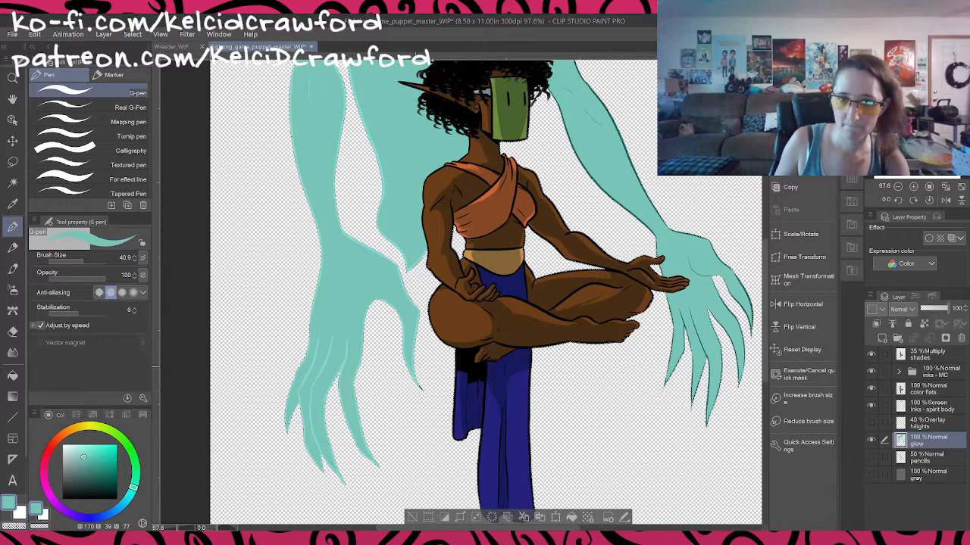
Step: Paint the glow colour under the inked edges of the spirit's arm and clawed fingers on the illustration's right side, and clear the selection
left_click_drag(443, 332, 312, 433)
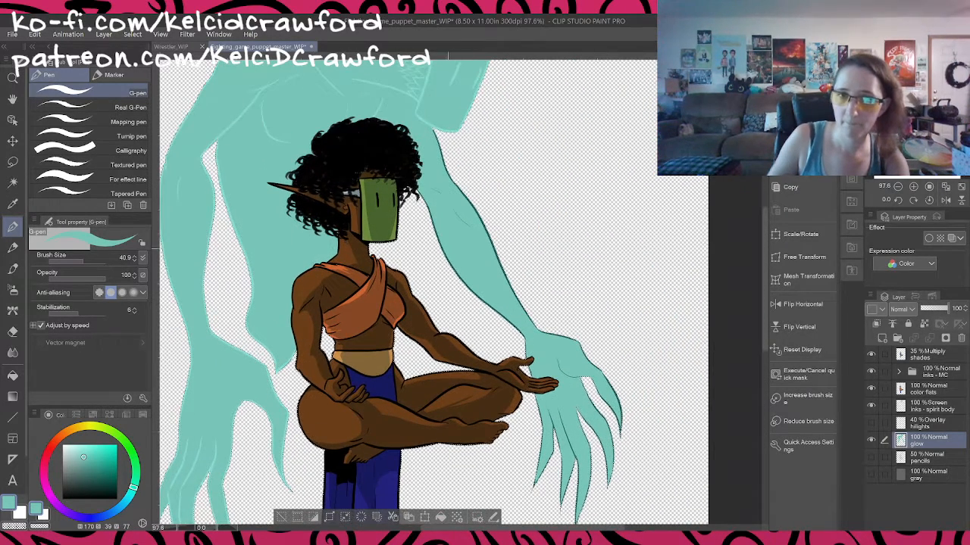
left_click_drag(417, 185, 441, 250)
scroll(422, 190, "up", 4)
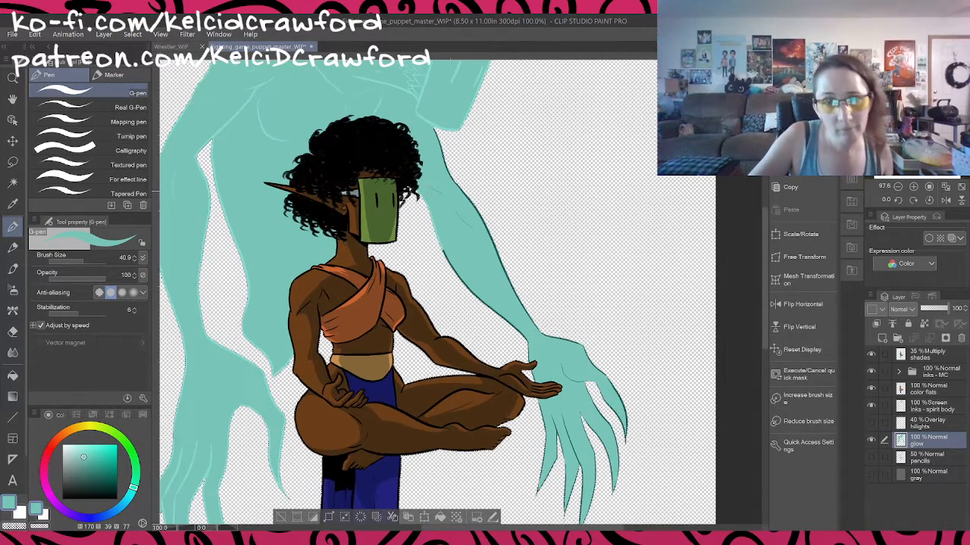
scroll(417, 194, "down", 4)
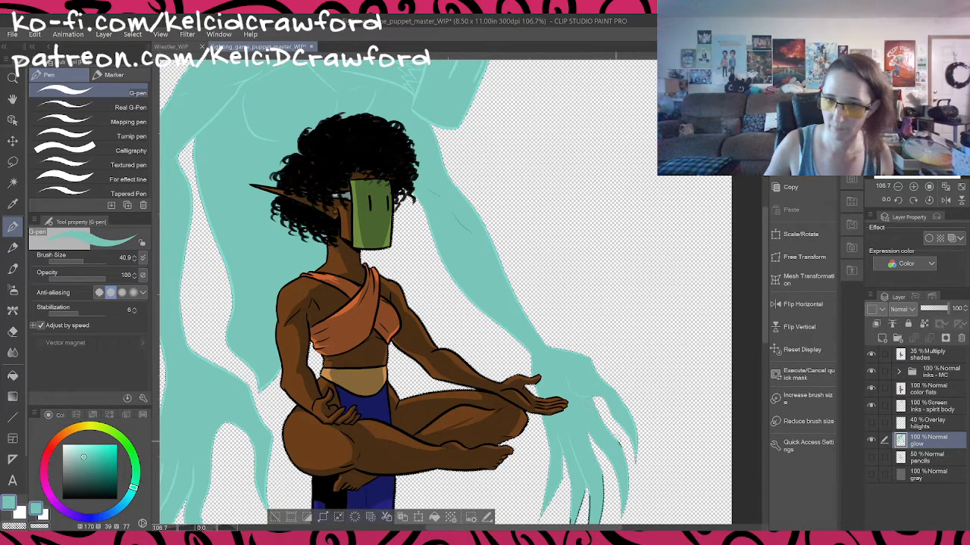
left_click_drag(642, 399, 628, 295)
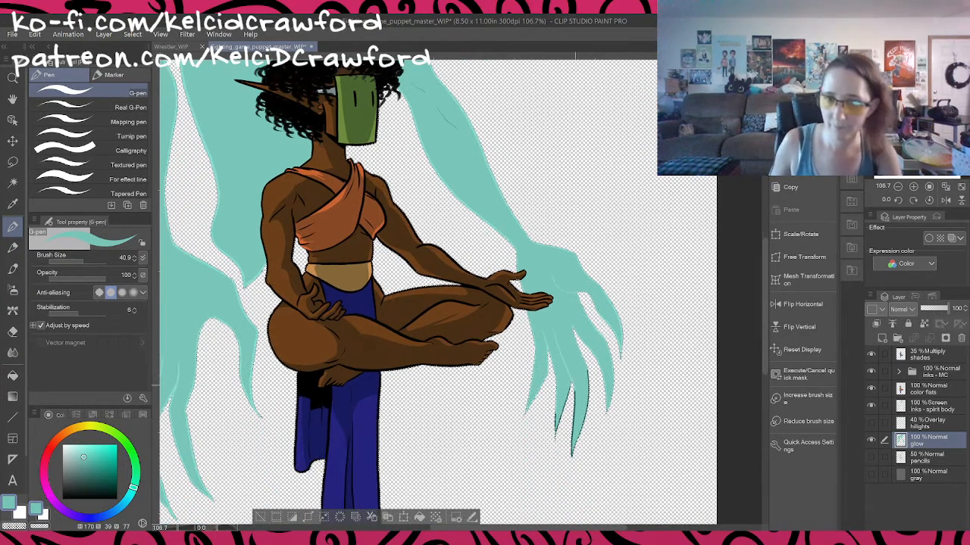
left_click_drag(575, 454, 565, 385)
left_click_drag(560, 439, 550, 411)
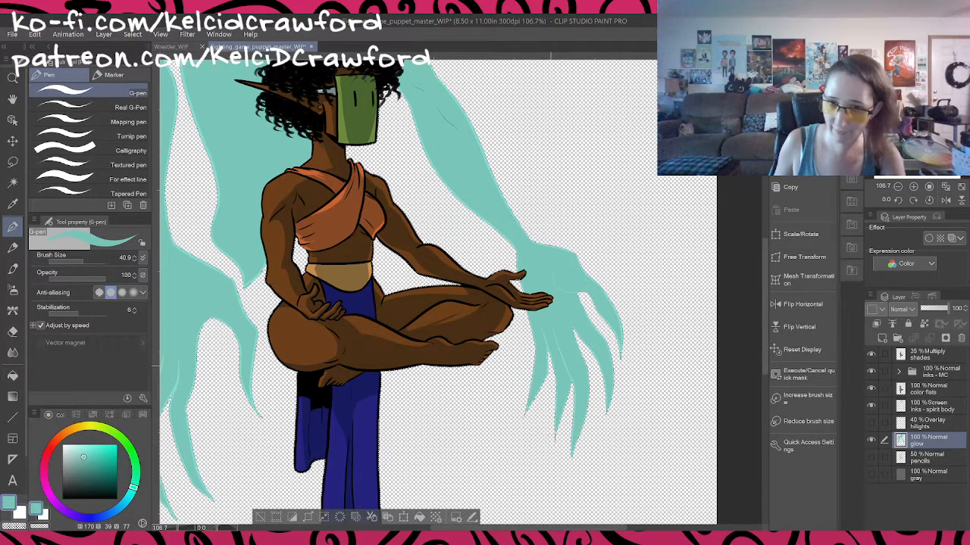
left_click(259, 517)
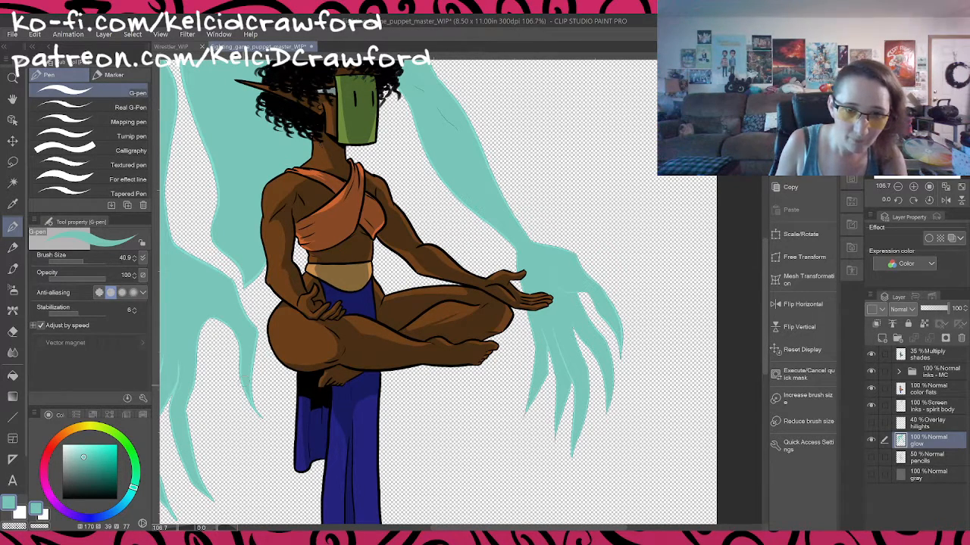
Step: Show the hilights layer again and check the whole spirit with its highlights
left_click_drag(245, 325, 379, 511)
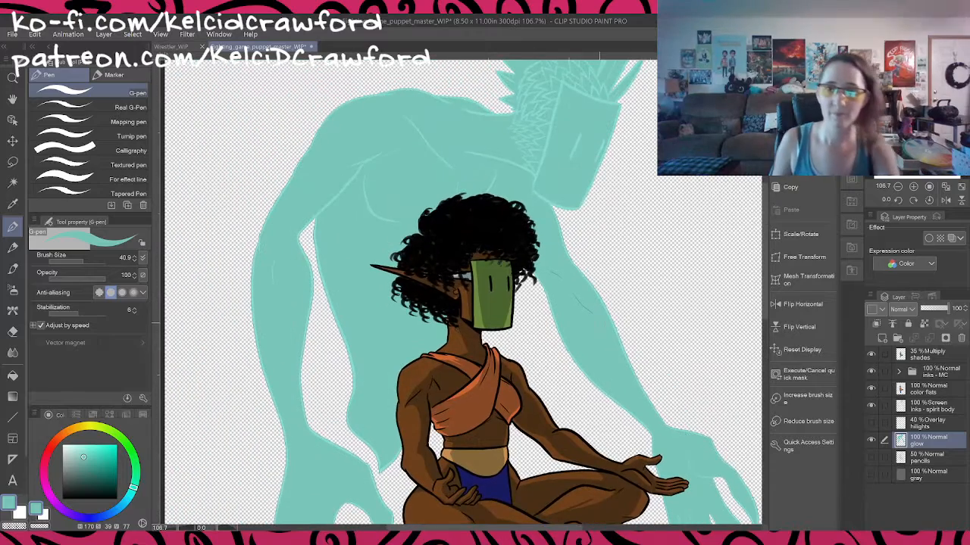
scroll(615, 337, "down", 5)
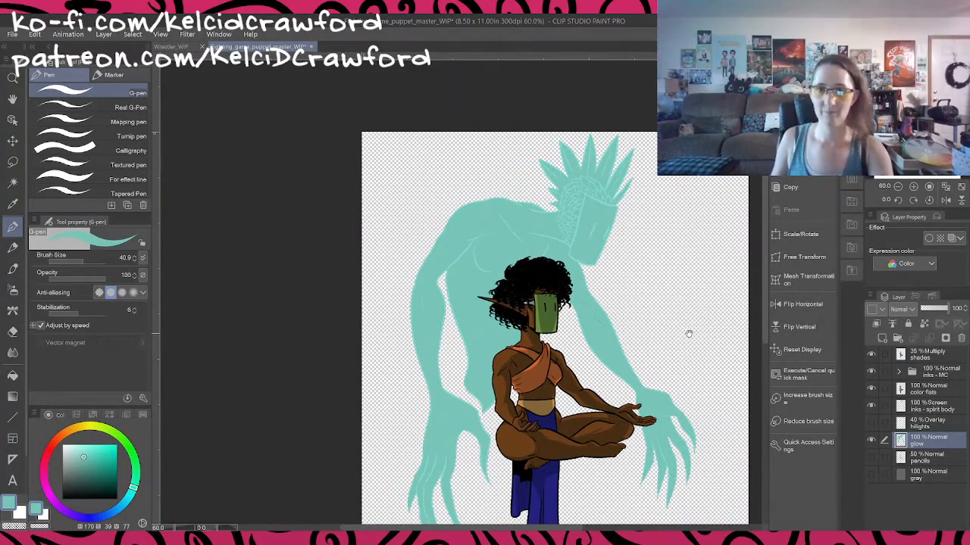
left_click_drag(688, 334, 610, 312)
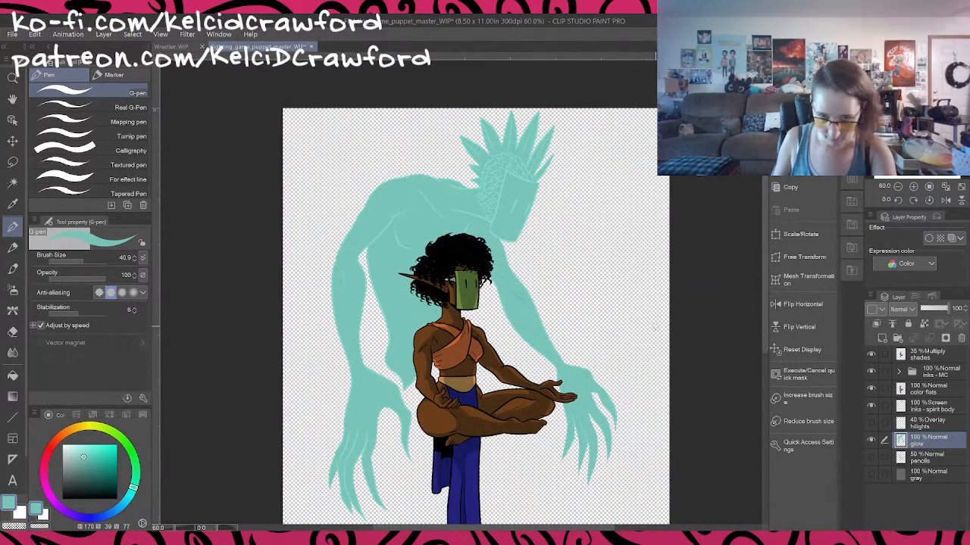
left_click(870, 423)
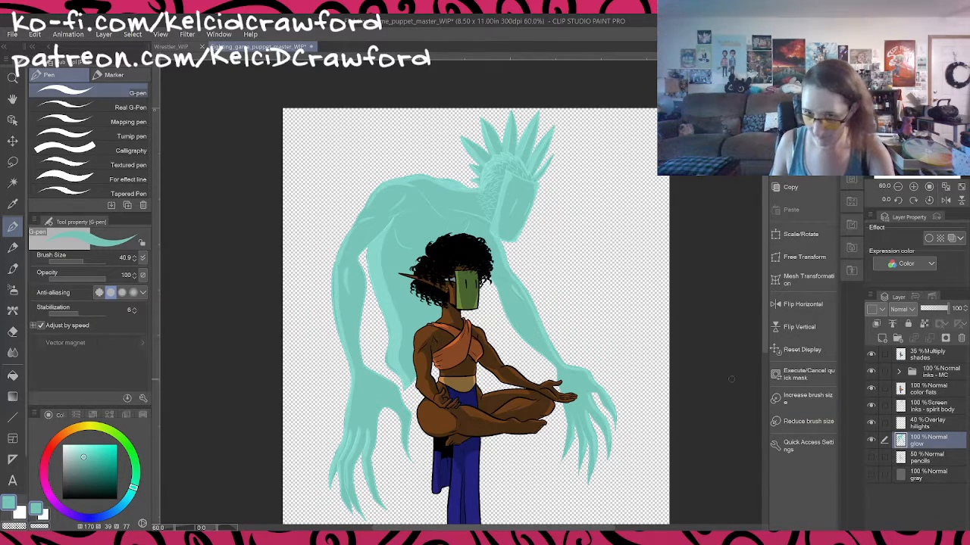
left_click_drag(734, 360, 719, 340)
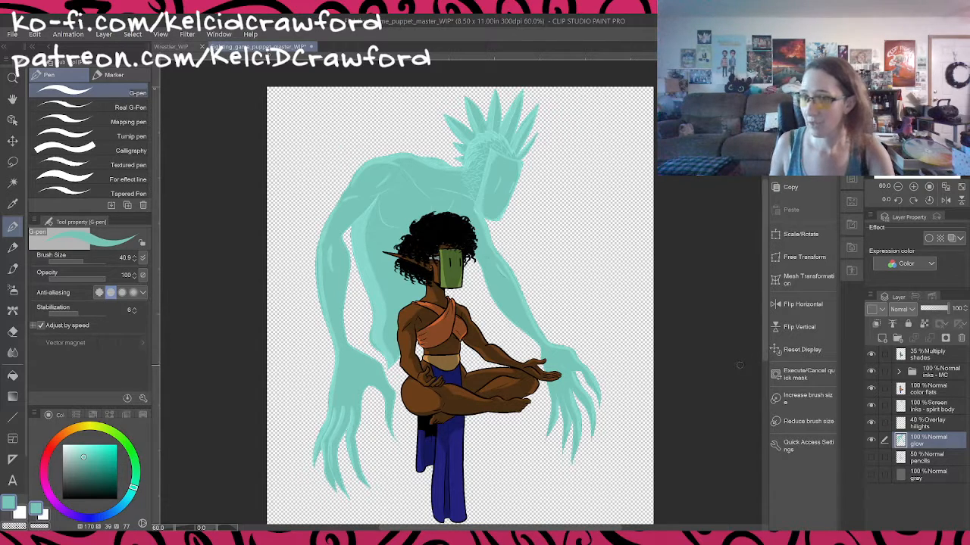
Step: Change the blending mode of the spirit body inks layer to Overlay
left_click(947, 412)
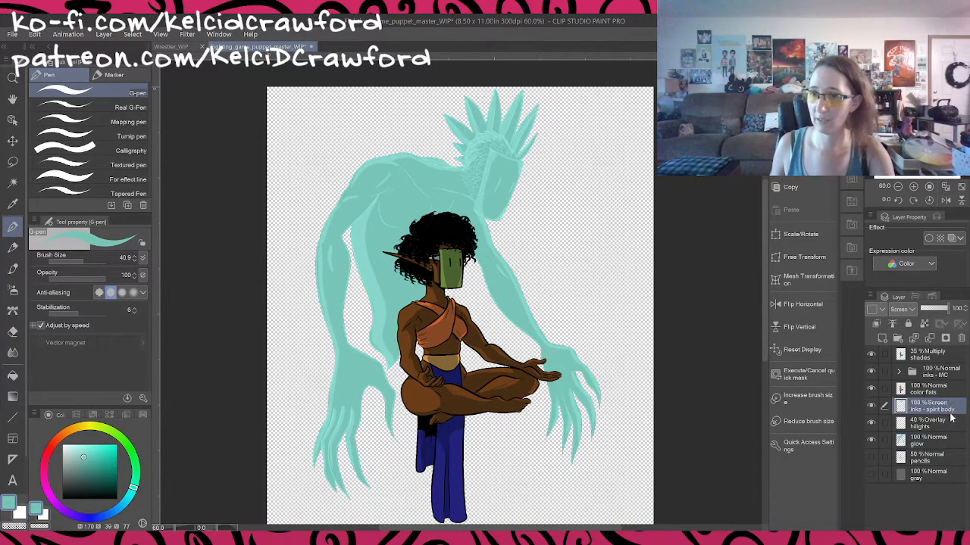
left_click(909, 311)
left_click(918, 194)
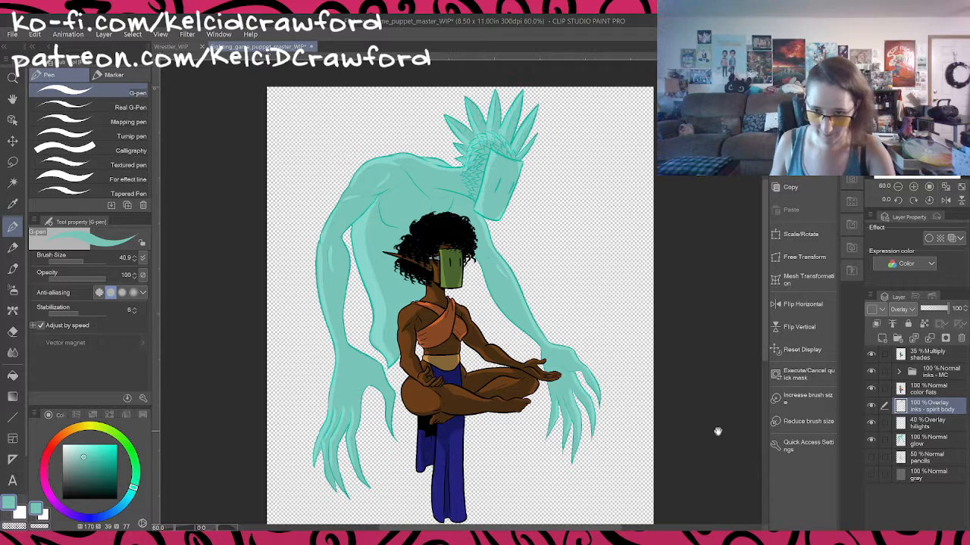
left_click_drag(718, 431, 703, 373)
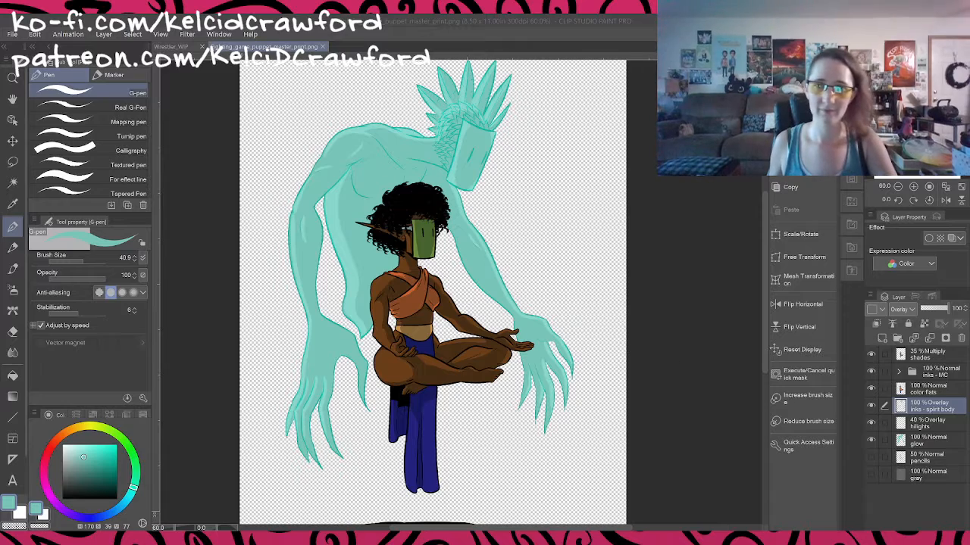
Step: Add the artist's website address as teal text at size 10 and place it on the black shadow below the figure
left_click(655, 366)
scroll(481, 435, "up", 5)
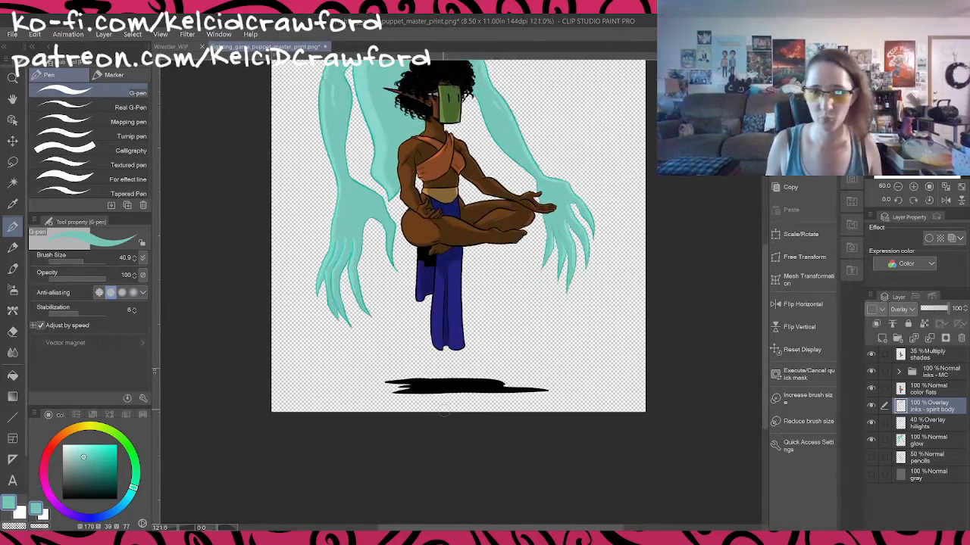
key("t")
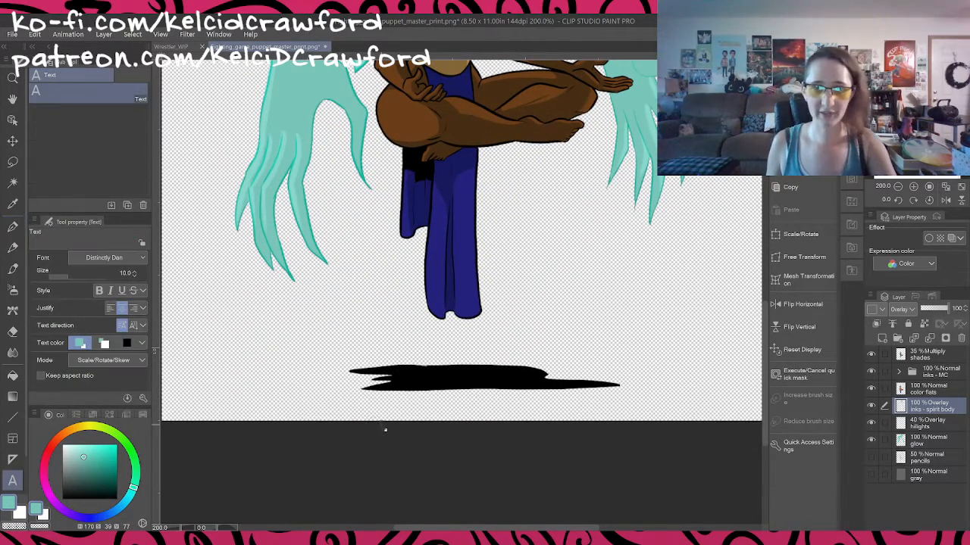
left_click(337, 408)
type("kelcid")
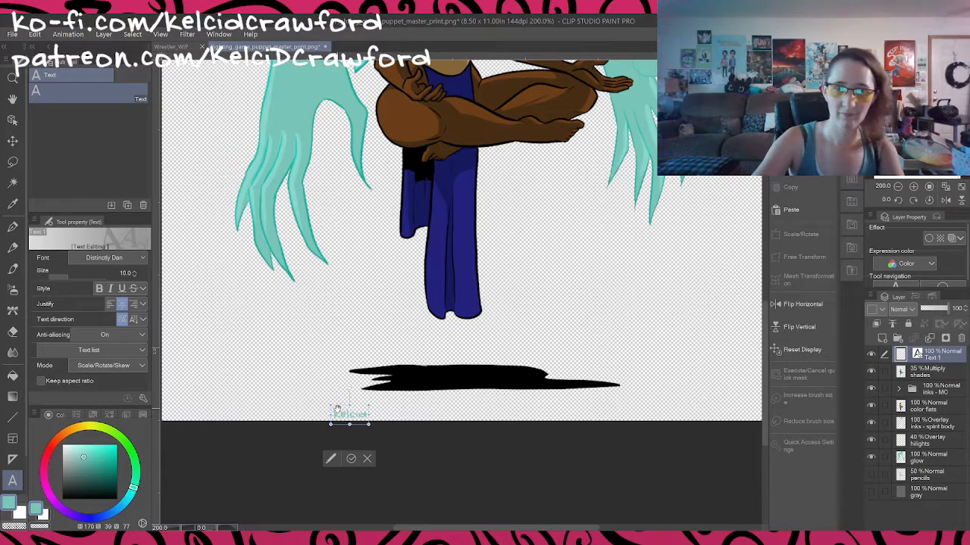
type("crawford.com")
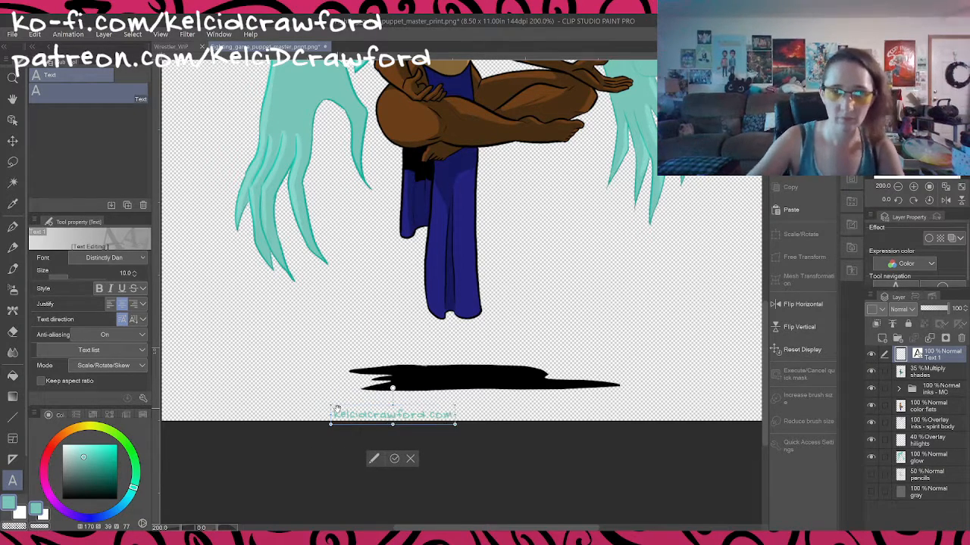
left_click_drag(433, 429, 500, 392)
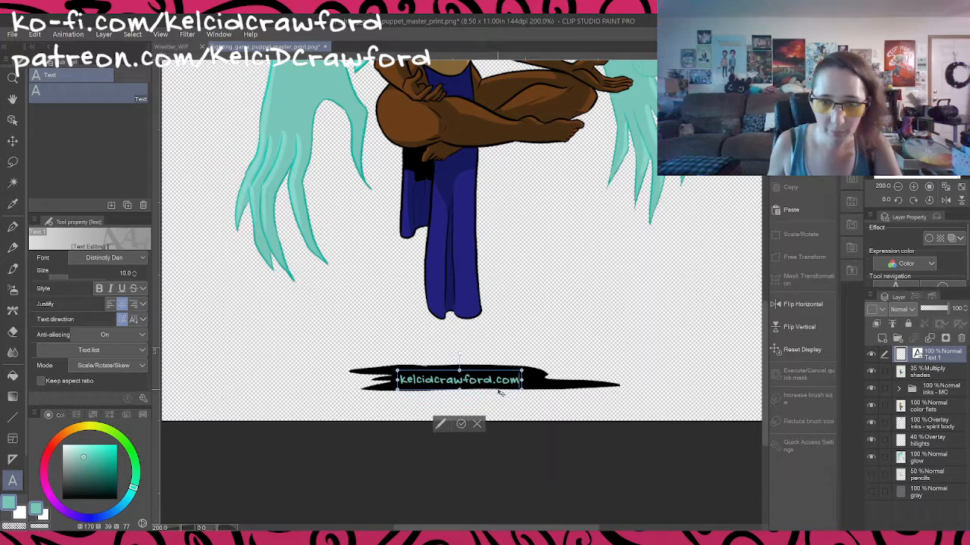
Step: Lower the opacity of the website text layer to 20% and end the text editing
left_click(946, 357)
type("15")
key("Return")
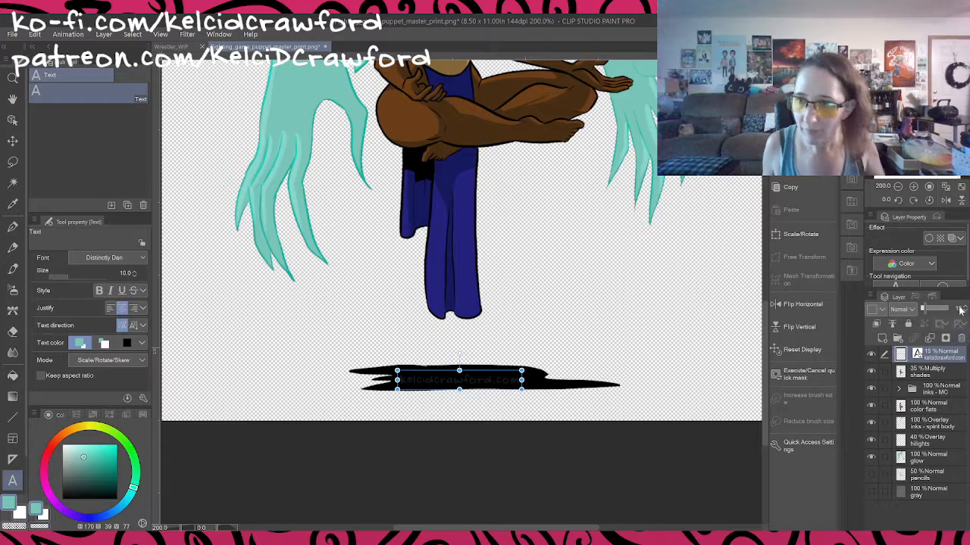
left_click(964, 307)
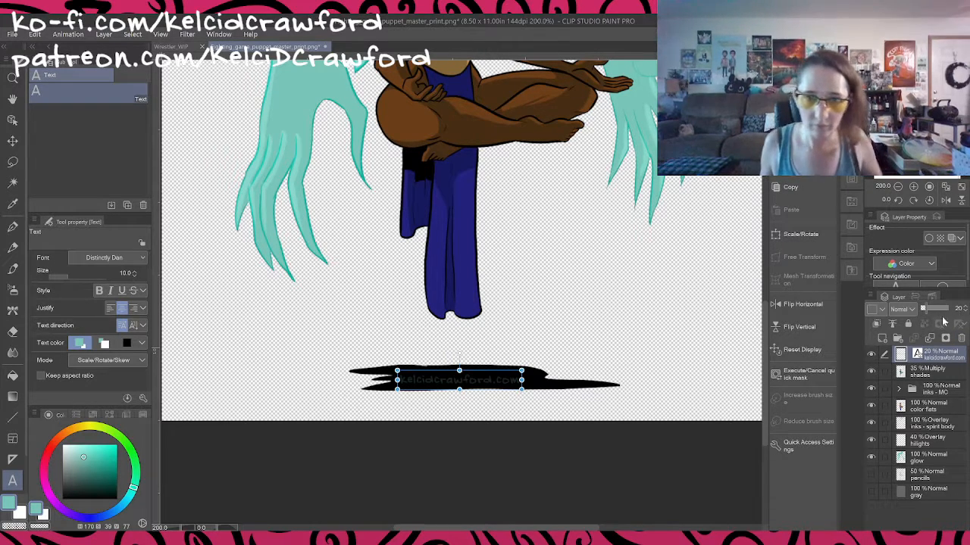
left_click(12, 141)
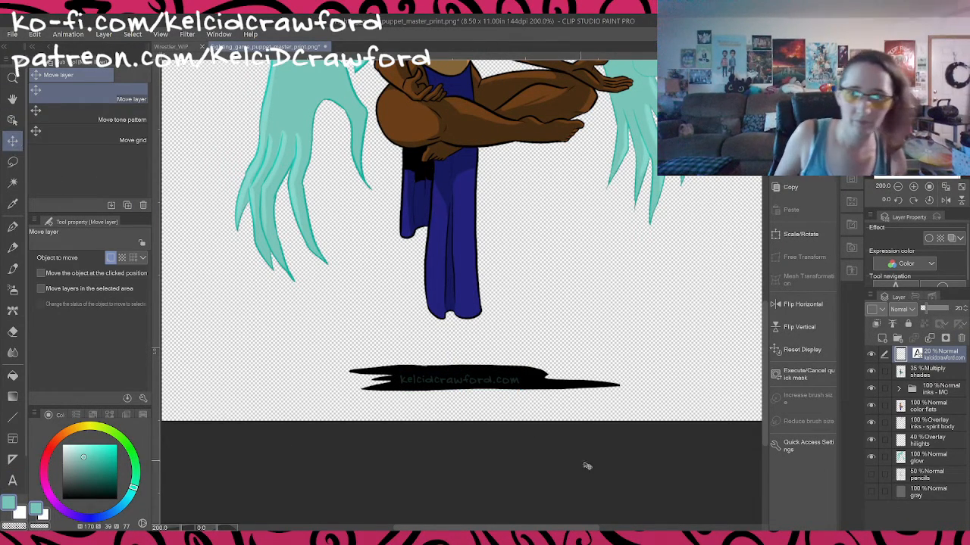
Step: Check the full watermarked illustration, close the puppet master web PNG, and return to the Wrestler_WIP document
scroll(595, 463, "down", 5)
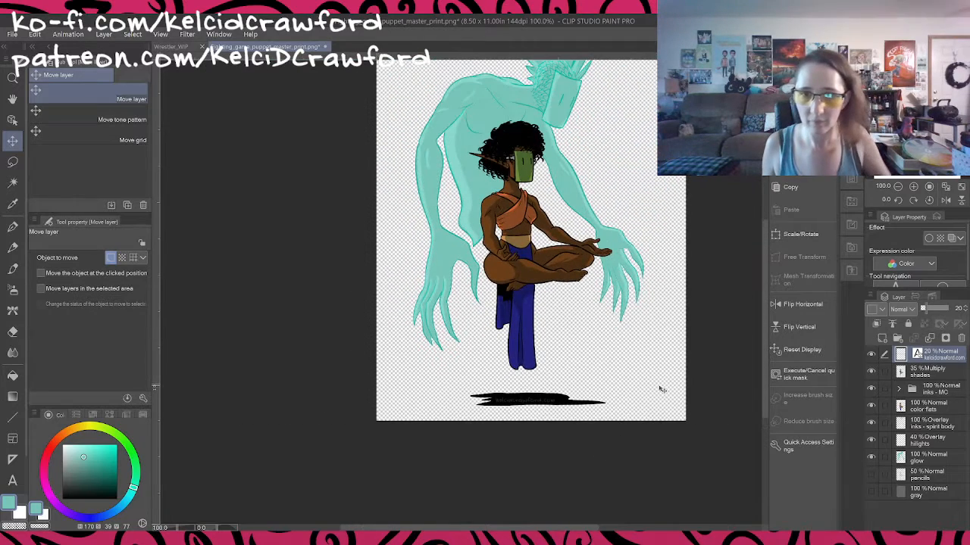
scroll(695, 380, "up", 1)
left_click_drag(695, 380, 678, 407)
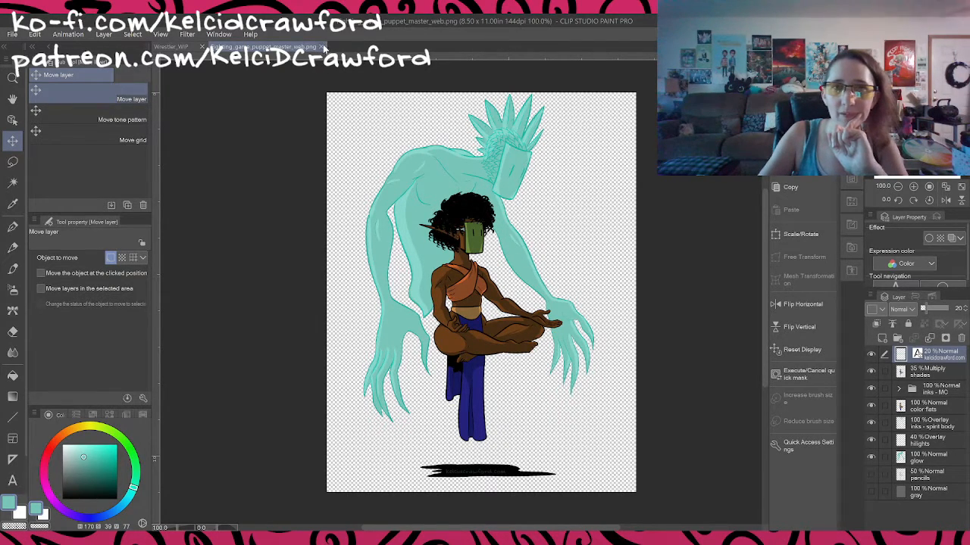
left_click(323, 47)
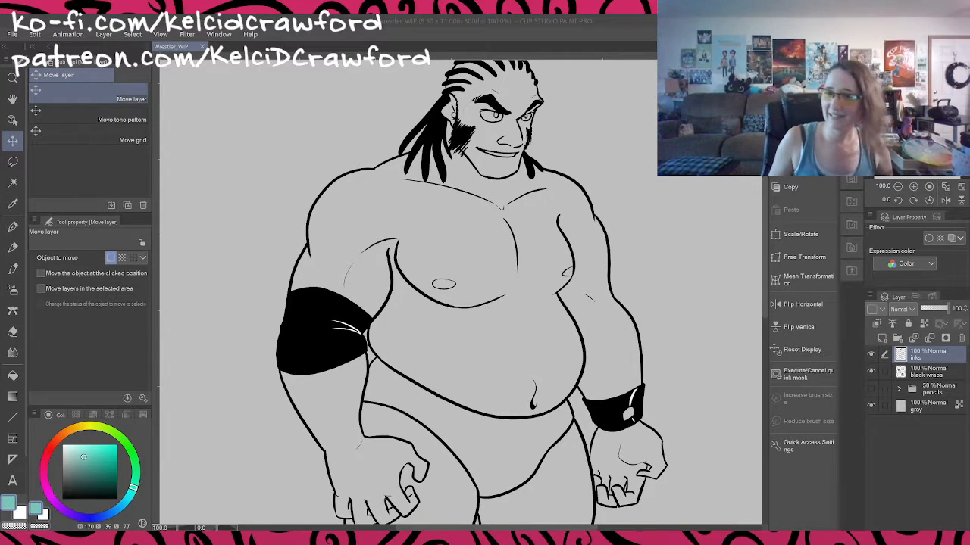
left_click(567, 450)
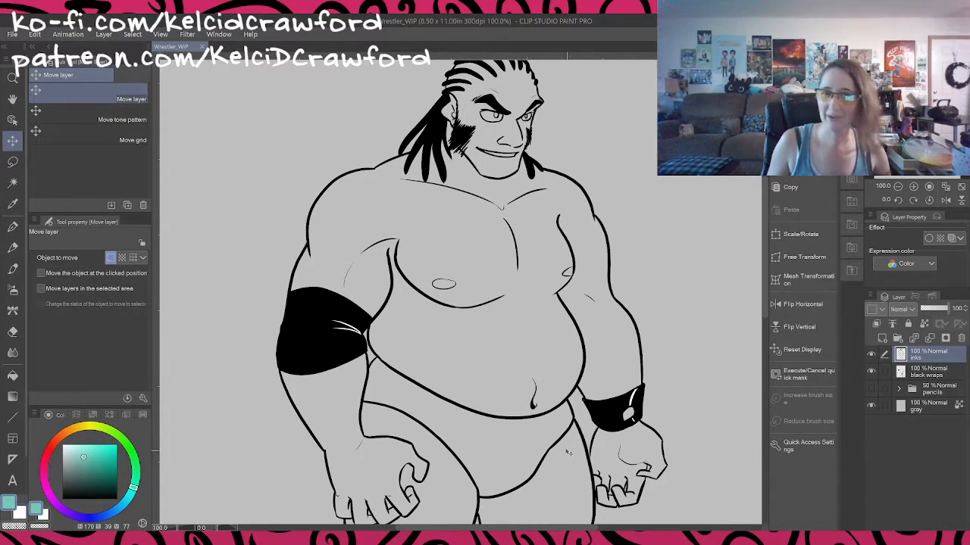